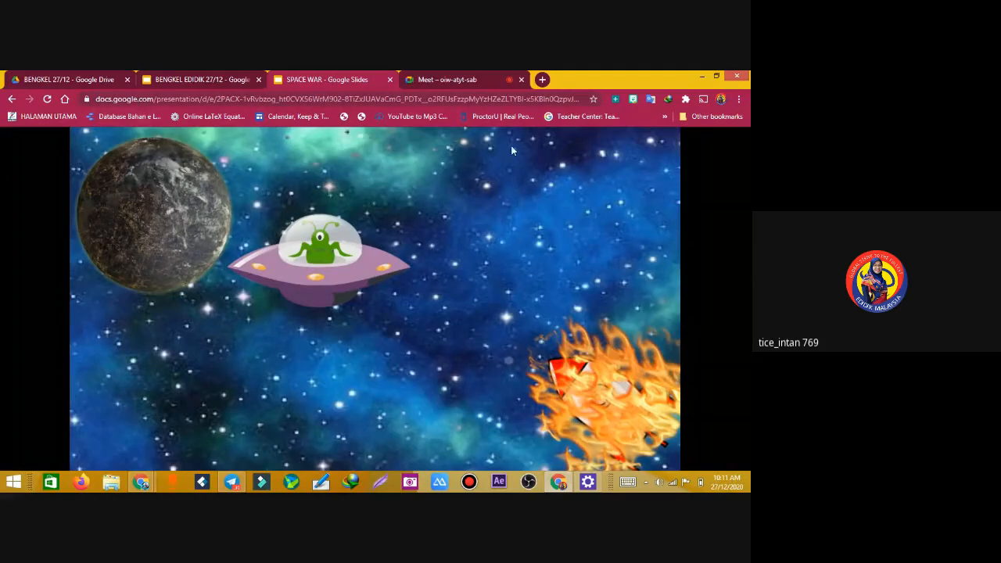
Open the EMBED example linked on the workshop objectives slide and examine the site's embedded scrolling text banner and SPACE WAR animation
{"action": "left_click", "coordinate": [222, 81]}
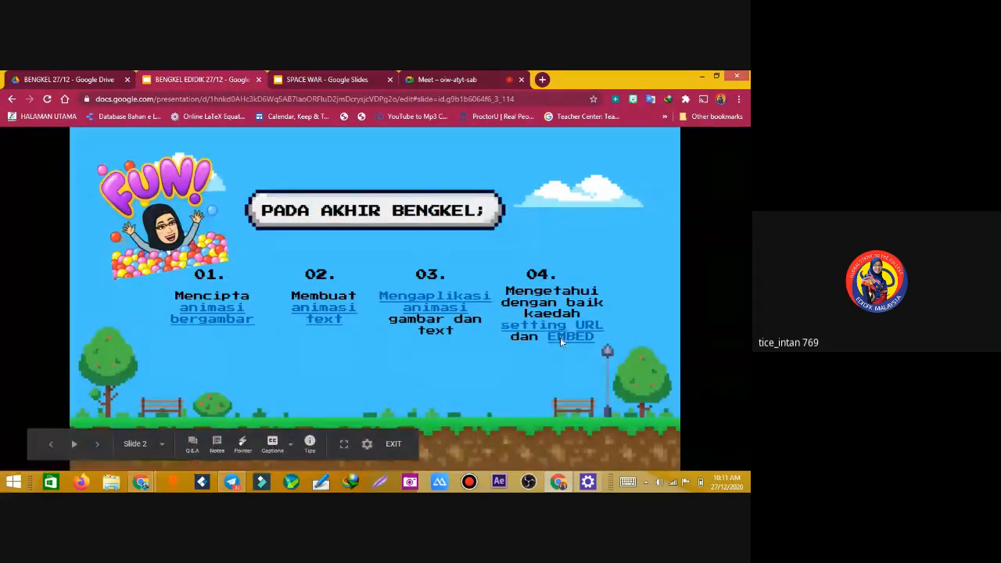
{"action": "left_click", "coordinate": [560, 338]}
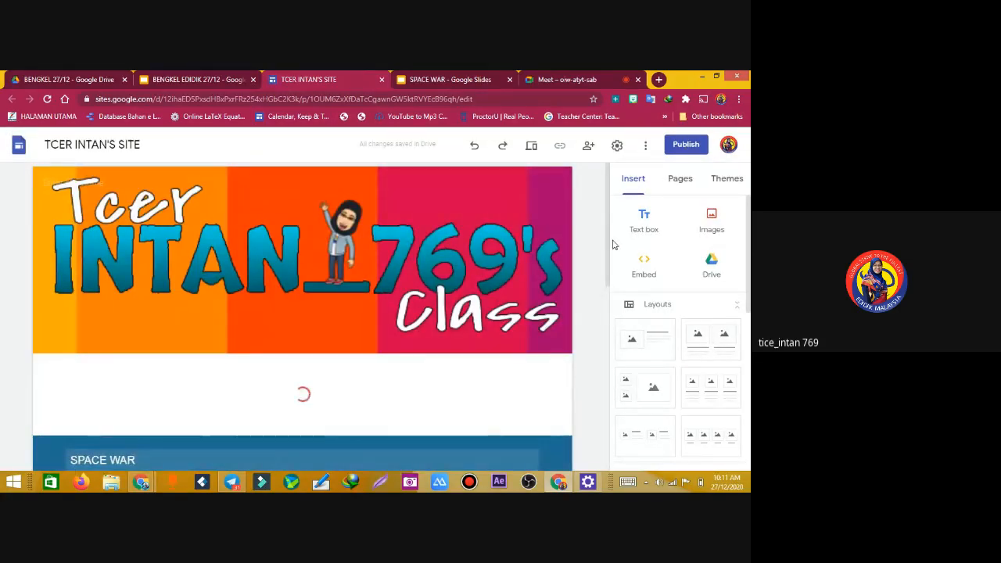
{"action": "scroll", "coordinate": [611, 257], "scroll_direction": "down", "scroll_amount": 3}
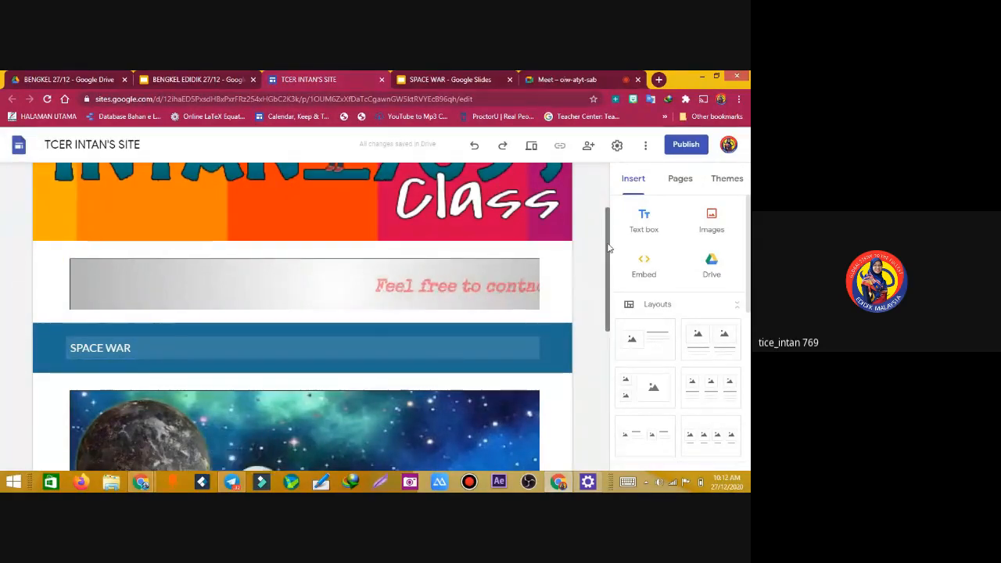
{"action": "left_click_drag", "start_coordinate": [609, 248], "coordinate": [614, 274]}
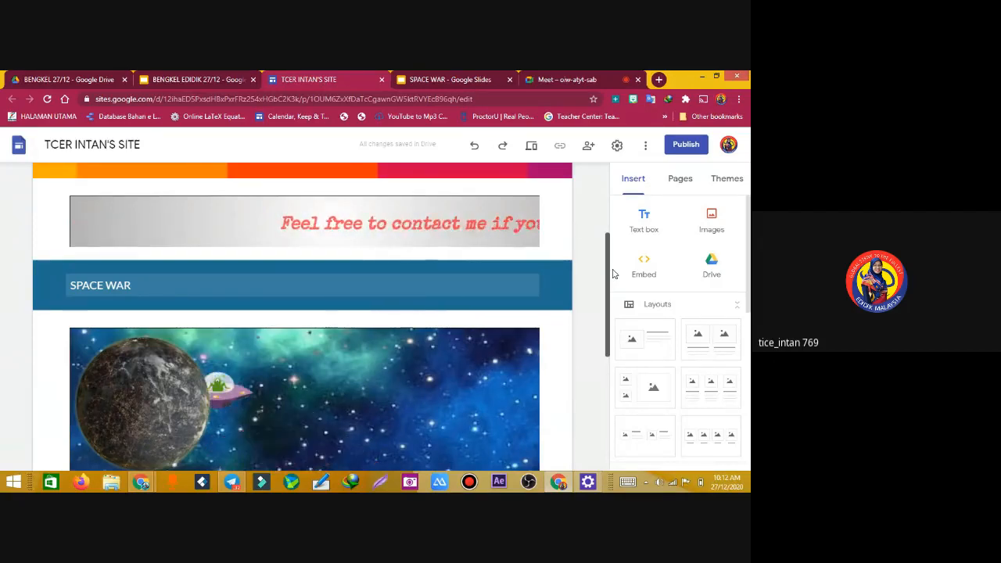
{"action": "left_click_drag", "start_coordinate": [613, 273], "coordinate": [609, 338]}
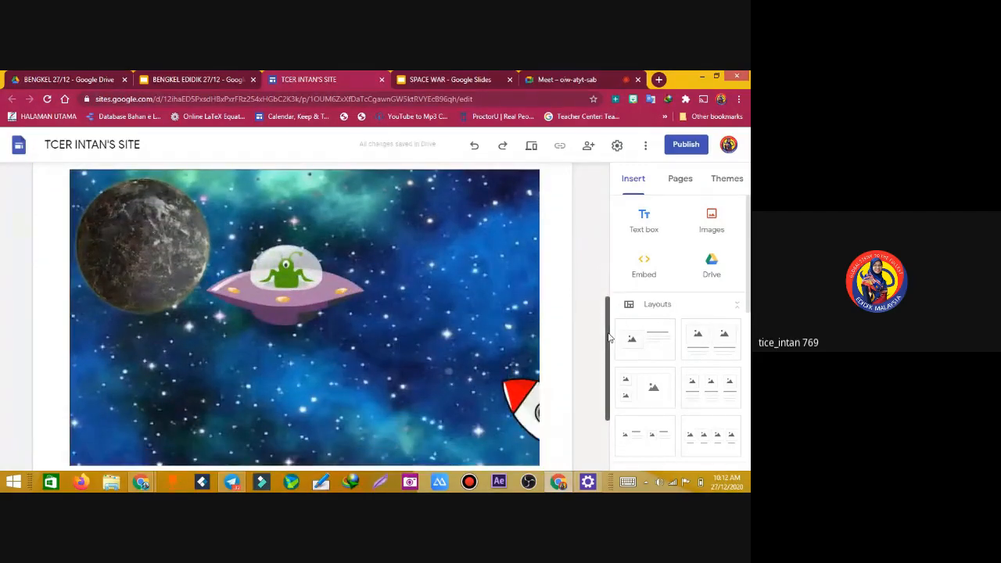
{"action": "left_click_drag", "start_coordinate": [610, 338], "coordinate": [605, 412]}
{"action": "scroll", "coordinate": [587, 317], "scroll_direction": "up", "scroll_amount": 3}
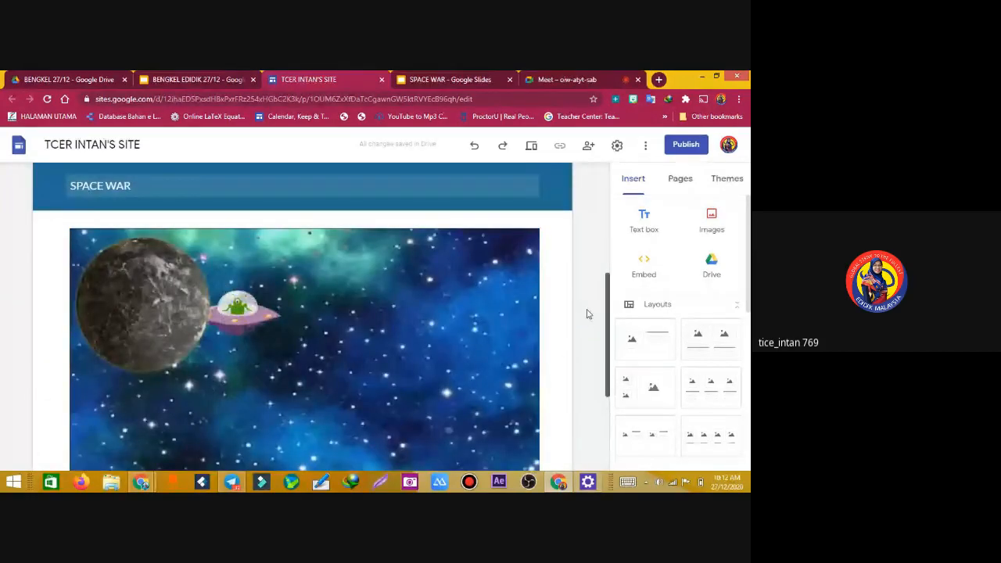
{"action": "scroll", "coordinate": [581, 288], "scroll_direction": "up", "scroll_amount": 1}
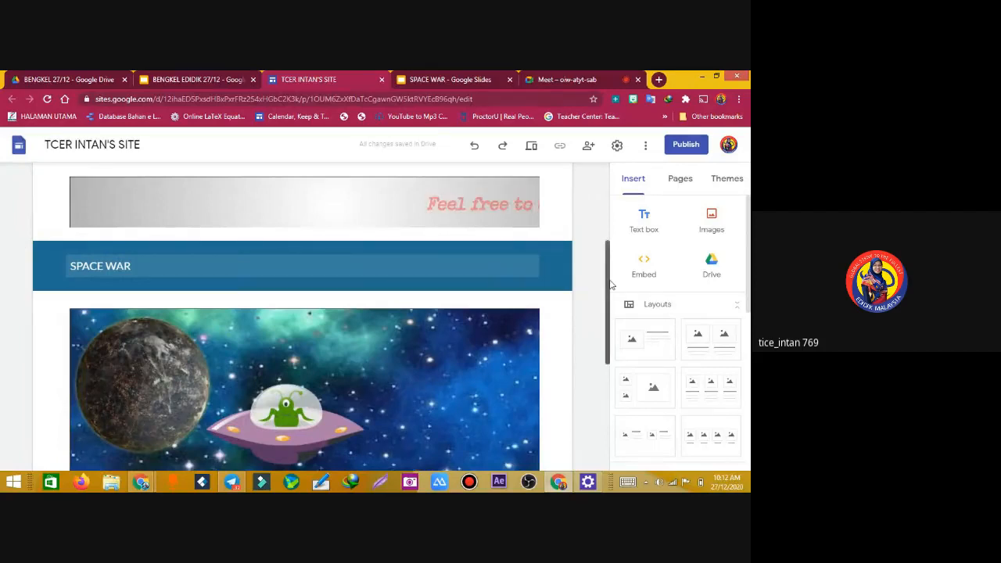
{"action": "left_click_drag", "start_coordinate": [611, 283], "coordinate": [608, 204]}
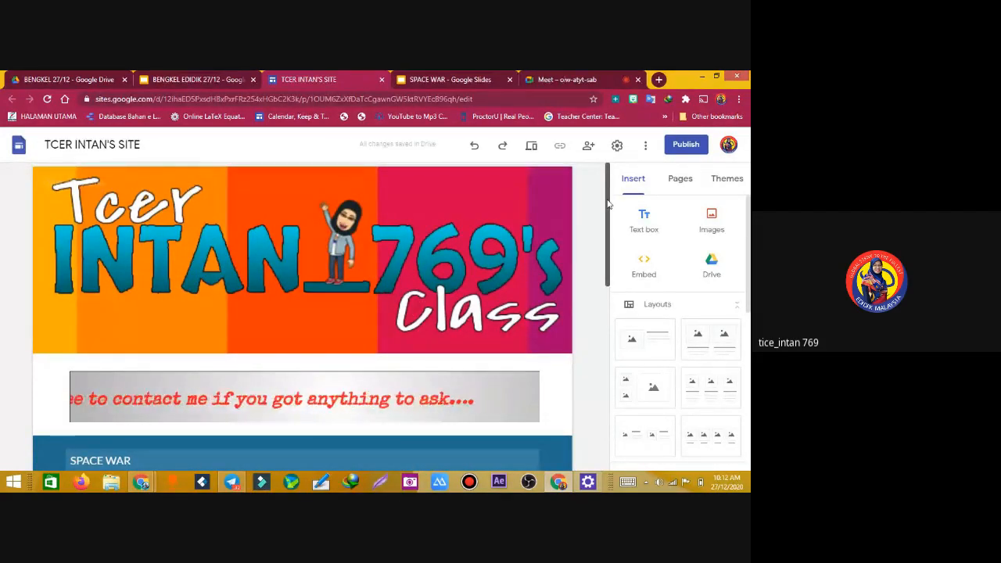
{"action": "mouse_move", "coordinate": [610, 219]}
{"action": "left_mouse_down"}
{"action": "mouse_move", "coordinate": [611, 273]}
{"action": "mouse_move", "coordinate": [610, 233]}
{"action": "left_mouse_up"}
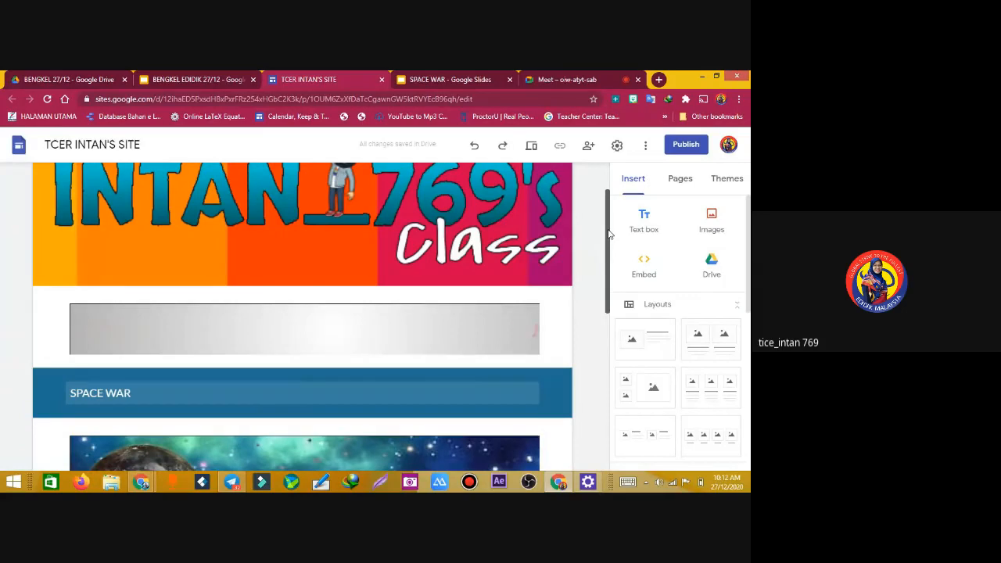
{"action": "left_click_drag", "start_coordinate": [610, 234], "coordinate": [608, 209]}
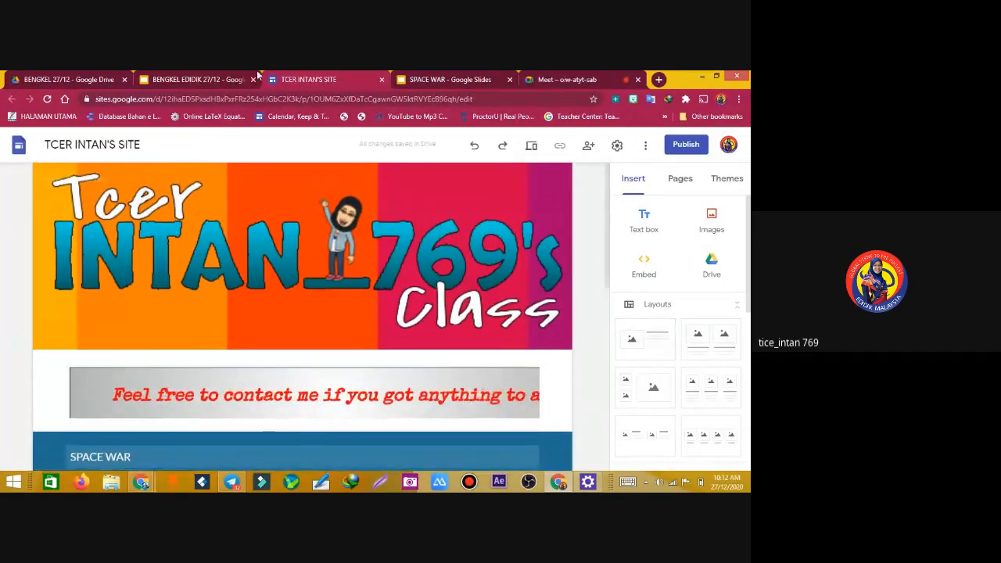
View the published SPACE WAR animation once more and close both the example site and the SPACE WAR page
{"action": "left_click", "coordinate": [433, 80]}
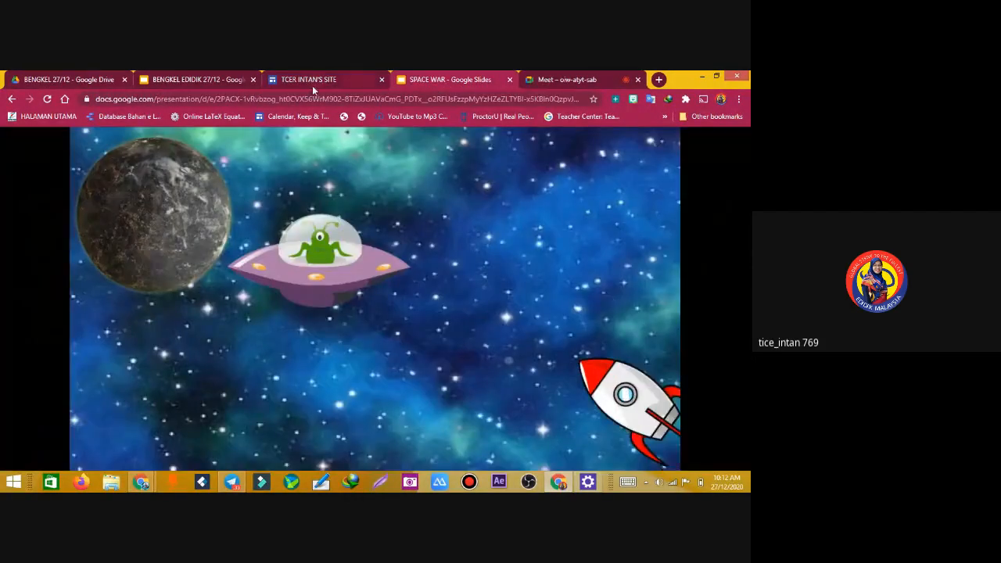
{"action": "left_click", "coordinate": [312, 84]}
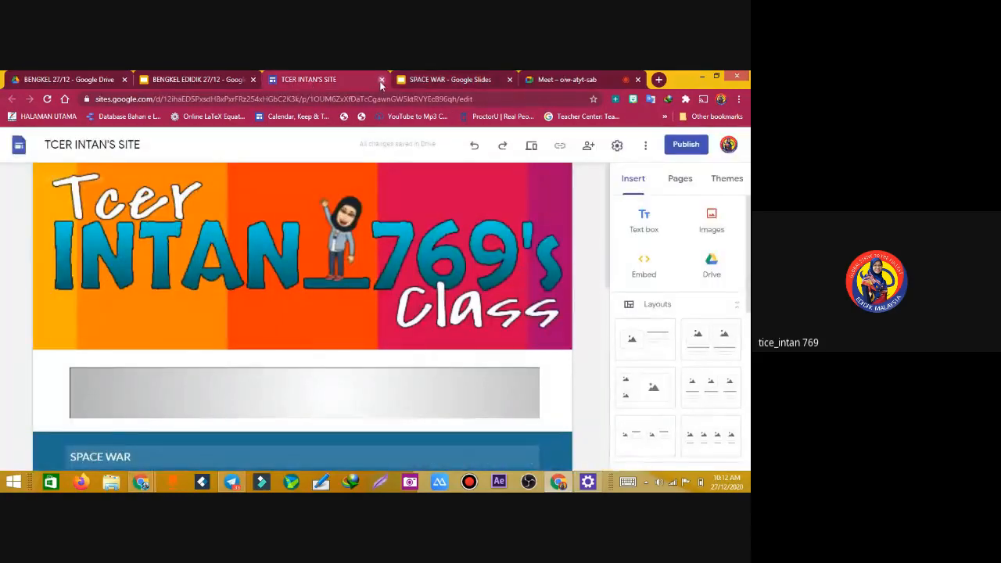
{"action": "left_click", "coordinate": [381, 79]}
{"action": "left_click", "coordinate": [381, 81]}
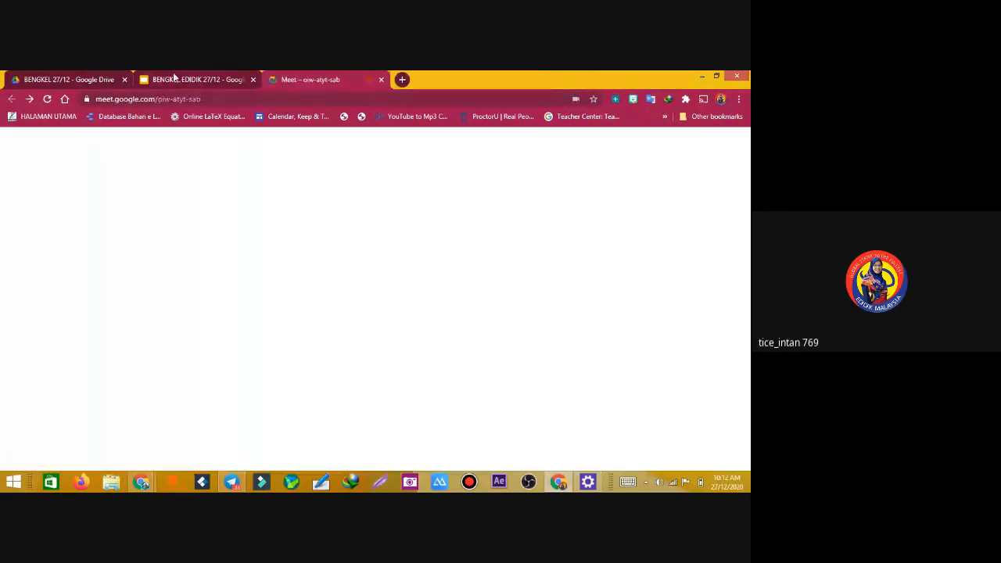
Return to the BENGKEL EDIDIK 27/12 presentation, dismiss the meeting notification and exit the slideshow to the editor
{"action": "left_click", "coordinate": [181, 80]}
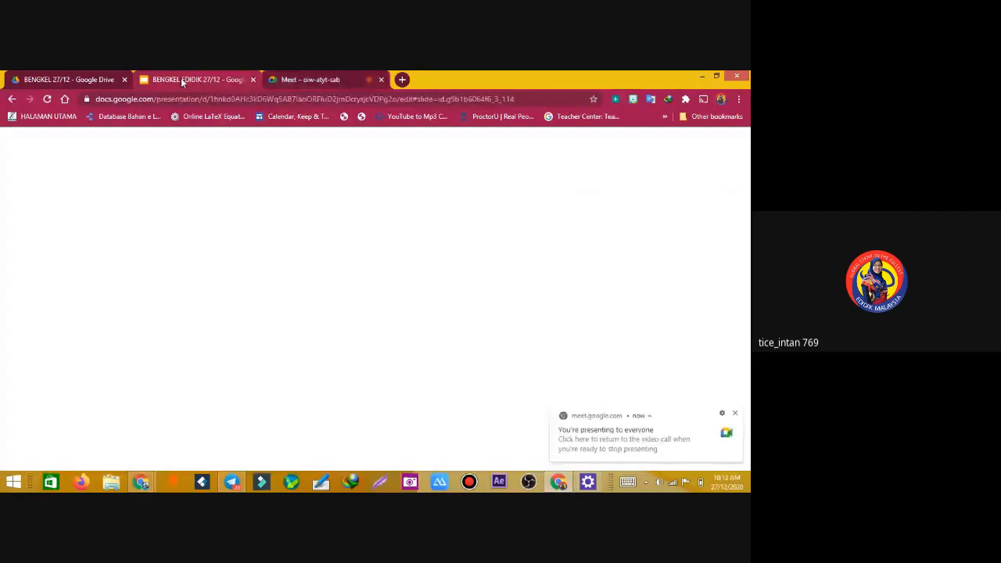
{"action": "left_click", "coordinate": [734, 414]}
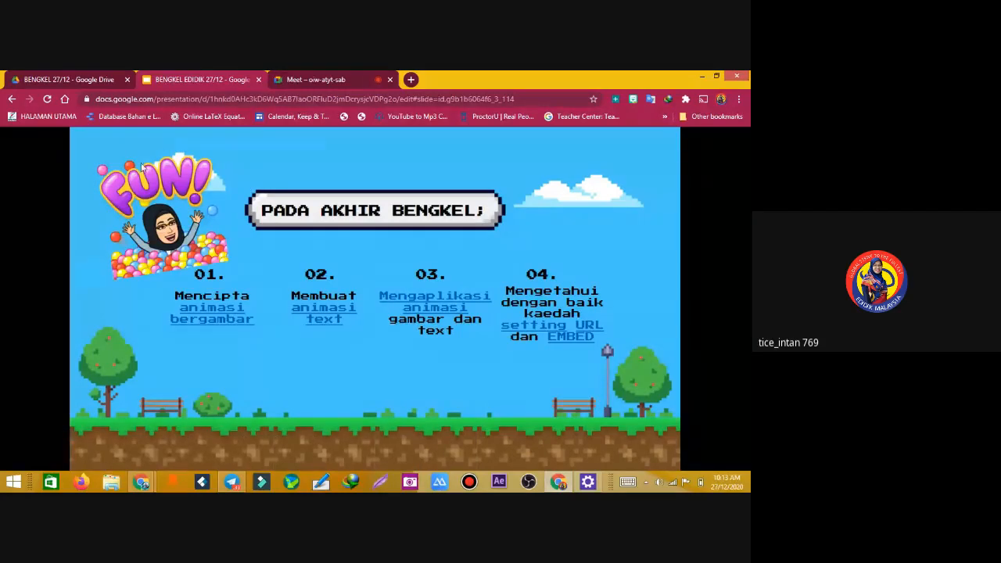
{"action": "left_click", "coordinate": [313, 79]}
{"action": "left_click", "coordinate": [202, 79]}
{"action": "key", "text": "Escape"}
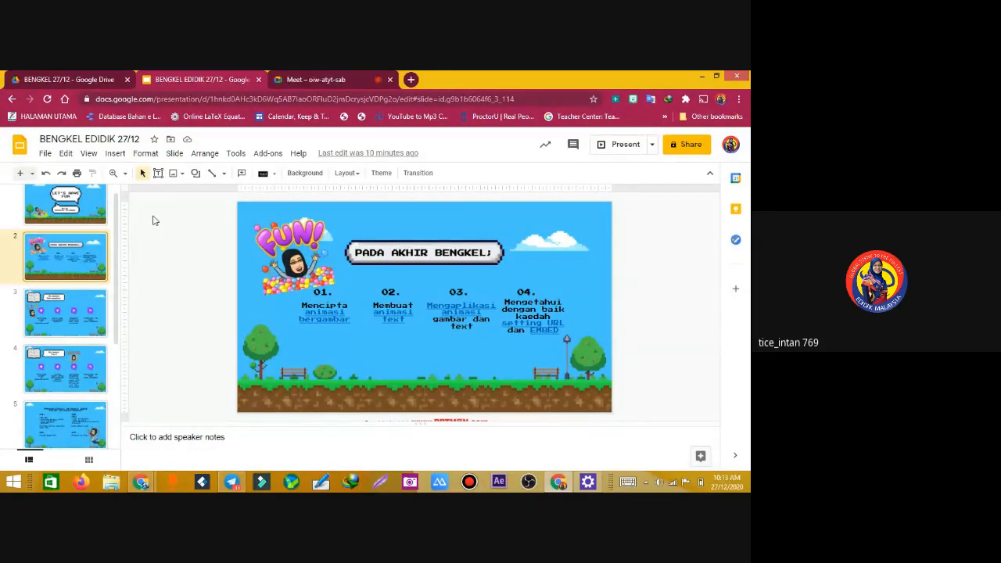
Delete slide 7 with the desktop monitor placeholder from the workshop deck and return to the LET'S BEGIN slide
{"action": "scroll", "coordinate": [101, 355], "scroll_direction": "down", "scroll_amount": 3}
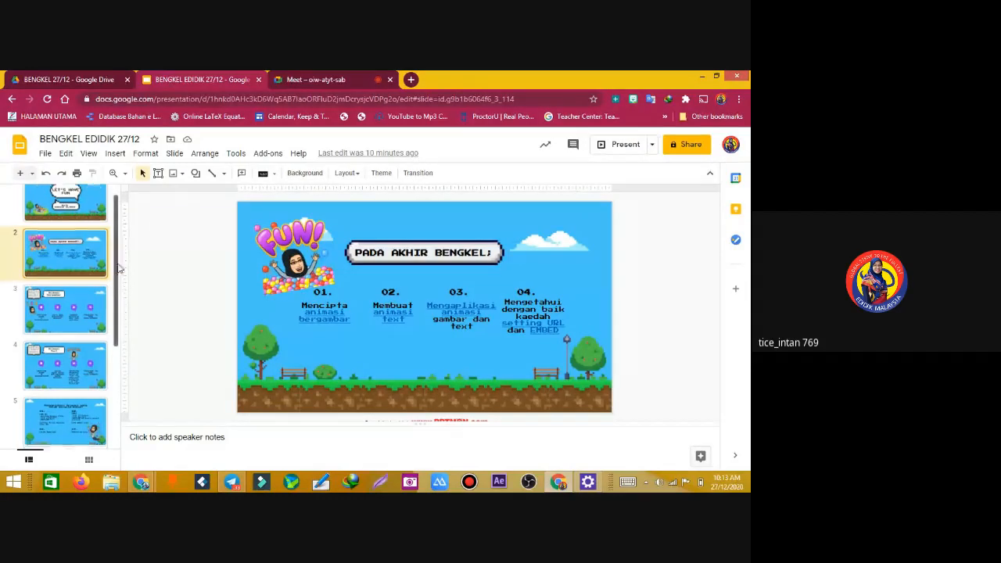
{"action": "left_click", "coordinate": [64, 315]}
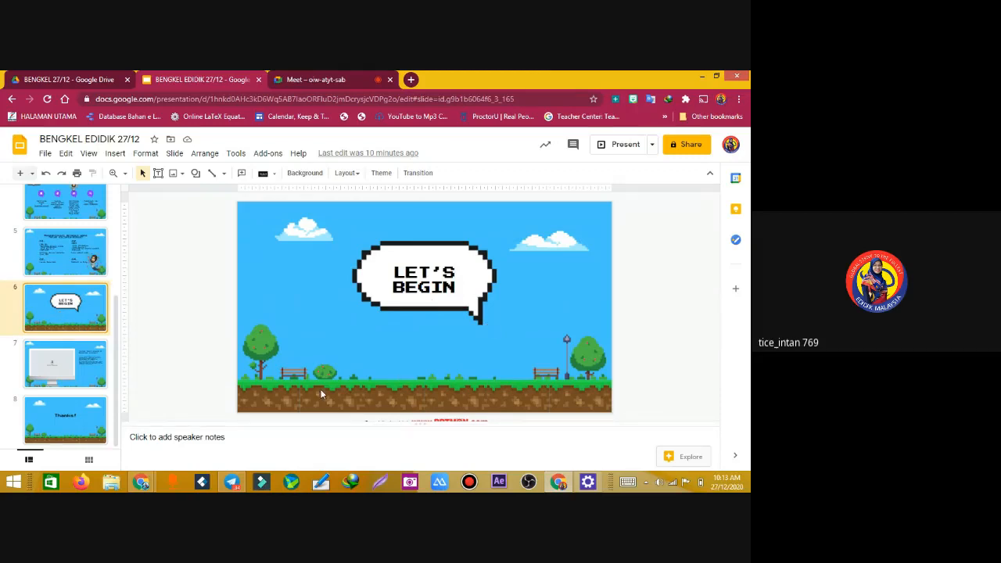
{"action": "right_click", "coordinate": [55, 376]}
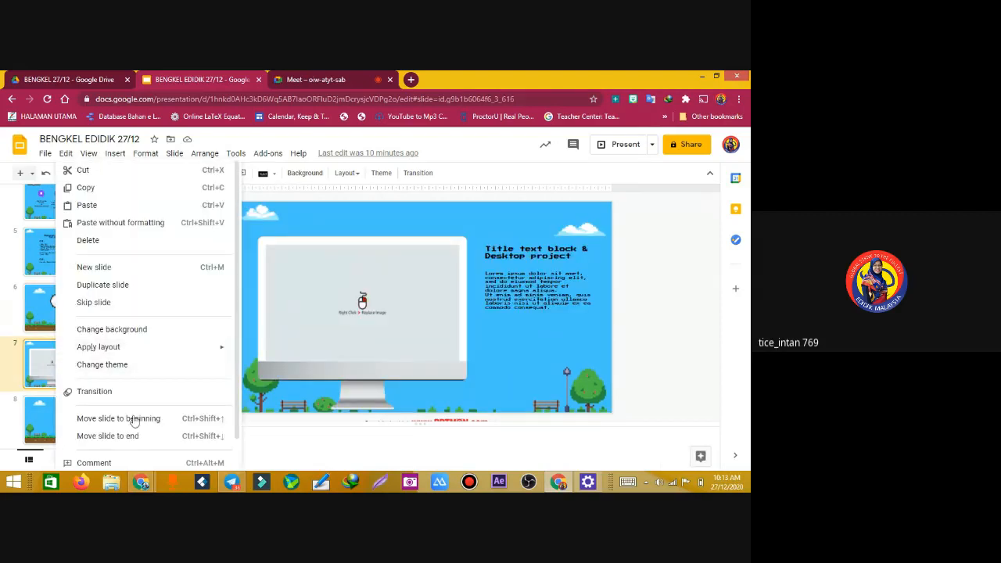
{"action": "left_click", "coordinate": [91, 245]}
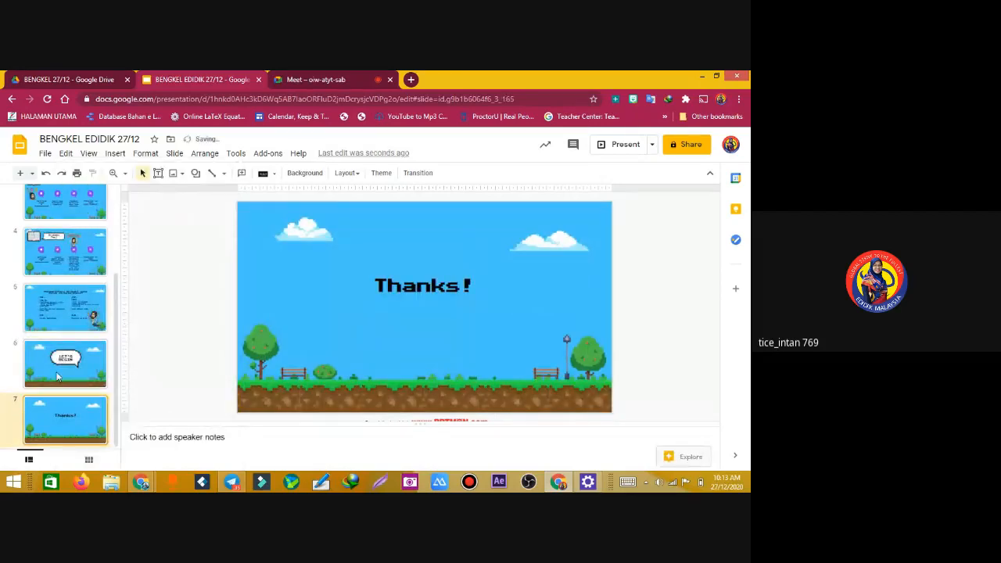
{"action": "left_click", "coordinate": [63, 374]}
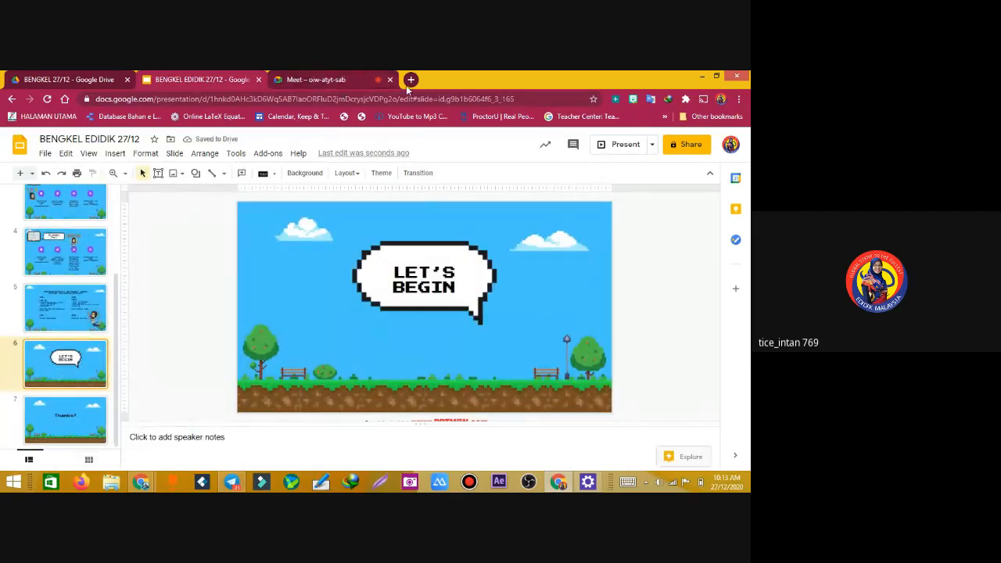
Create a new blank Google Slides presentation from the workshop deck
{"action": "left_click", "coordinate": [44, 154]}
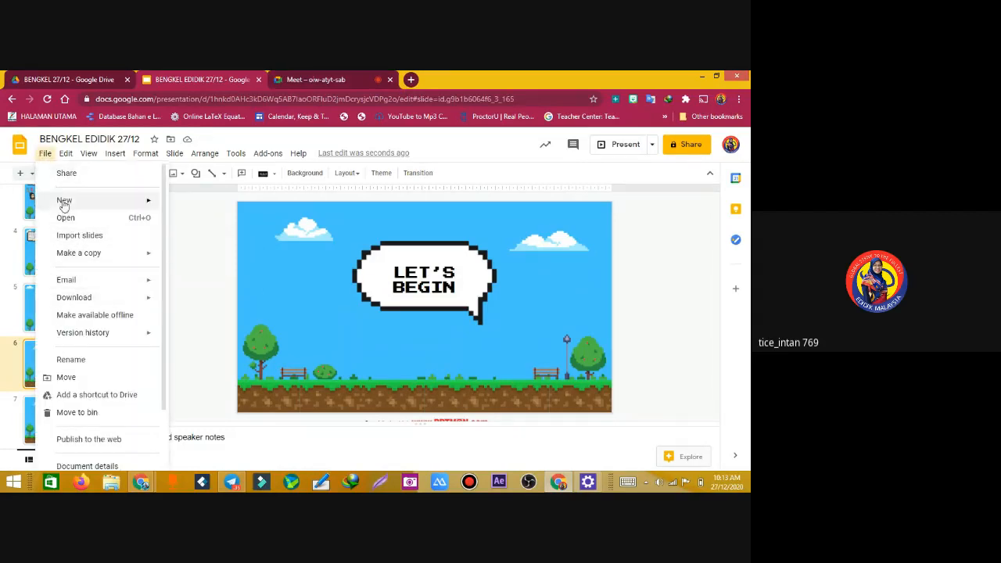
{"action": "mouse_move", "coordinate": [144, 201]}
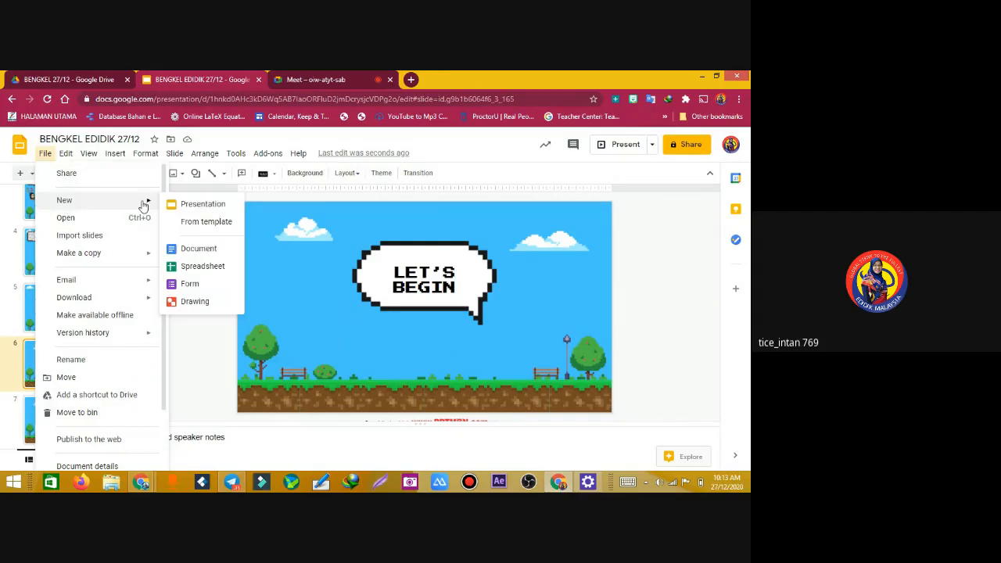
{"action": "left_click", "coordinate": [198, 209]}
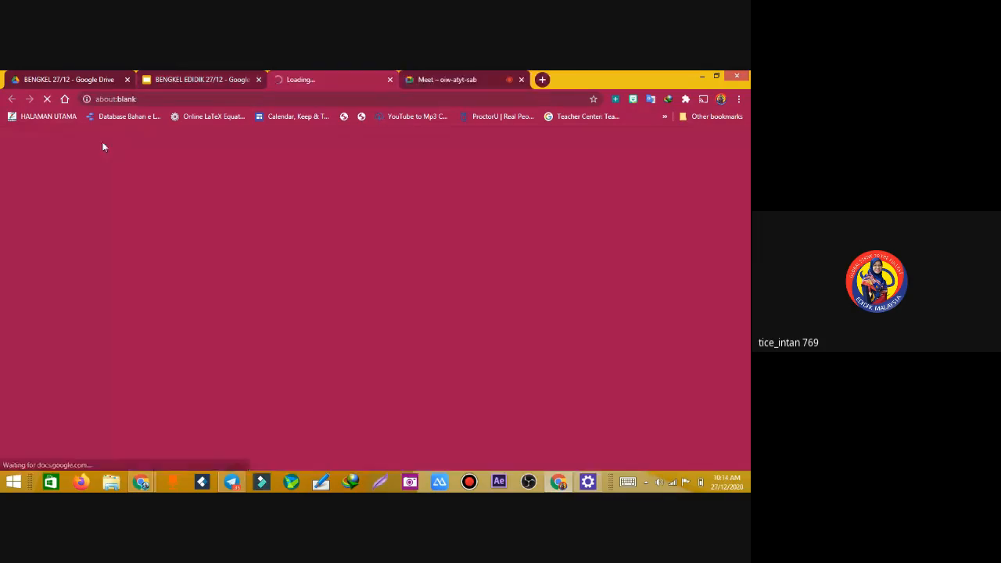
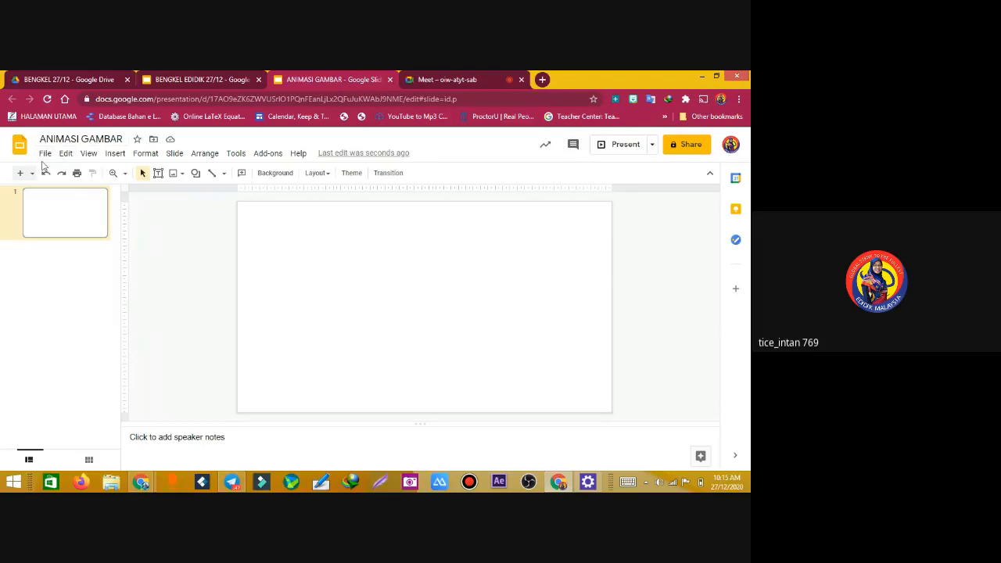
Apply the Widescreen 16:9 page setup to the ANIMASI GAMBAR presentation
{"action": "left_click", "coordinate": [45, 154]}
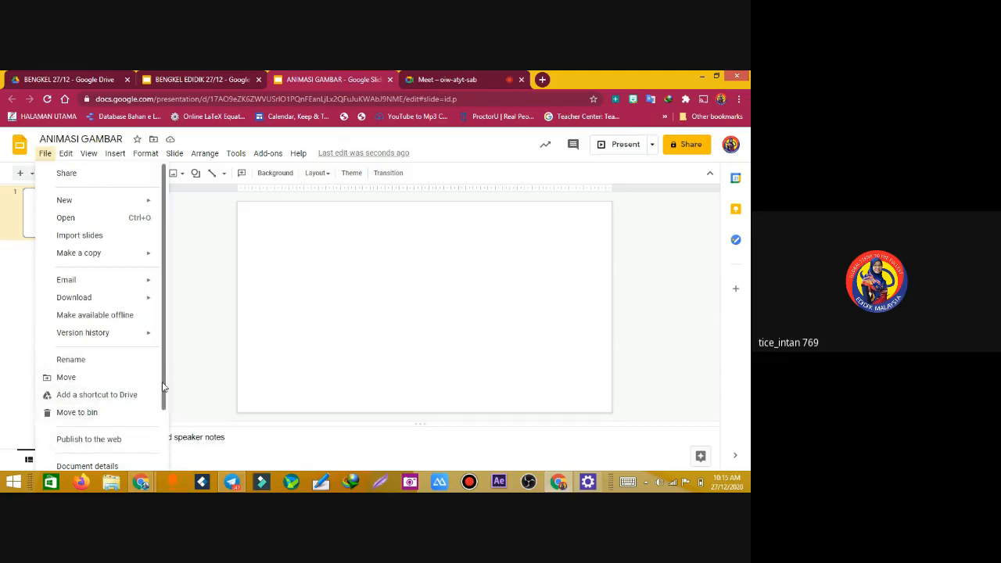
{"action": "left_click_drag", "start_coordinate": [163, 394], "coordinate": [178, 457]}
{"action": "left_click", "coordinate": [99, 428]}
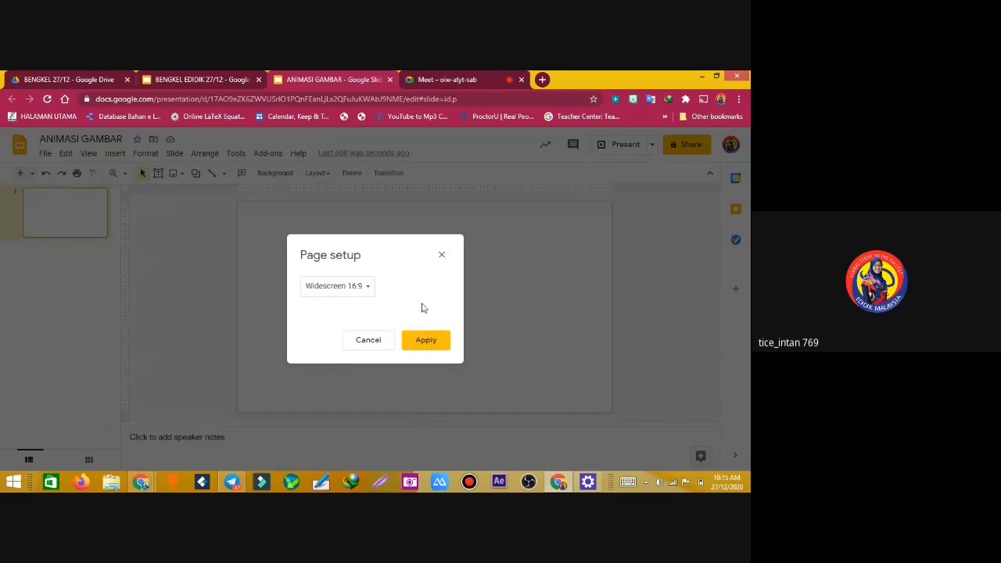
{"action": "left_click", "coordinate": [439, 341]}
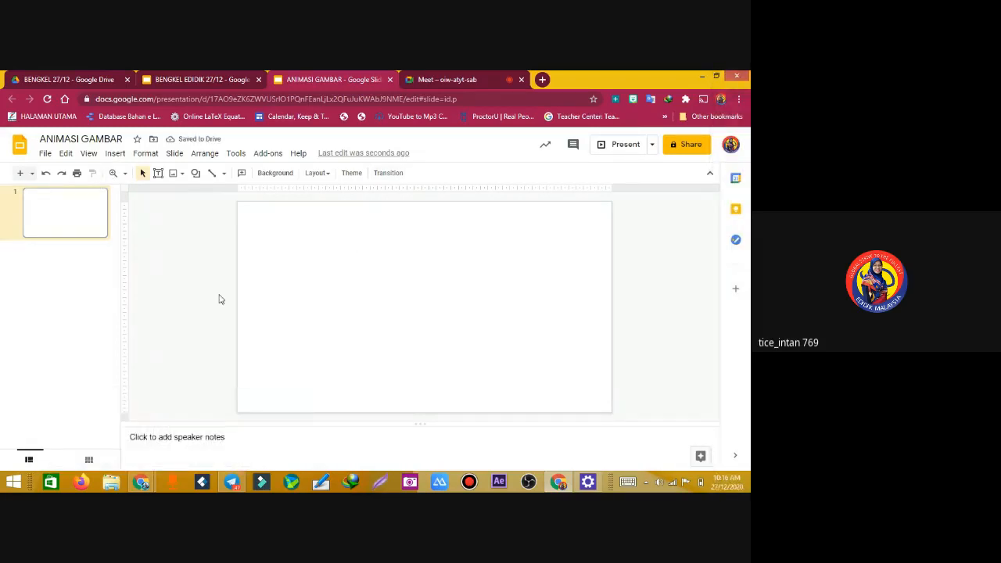
Start choosing a background image for the blank slide using Google Image Search
{"action": "left_click", "coordinate": [277, 174]}
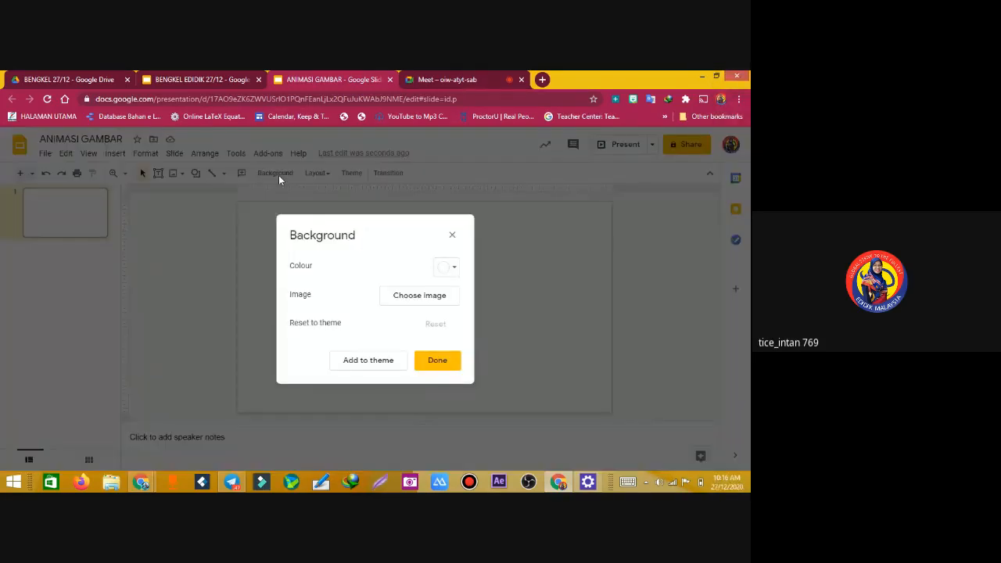
{"action": "left_click", "coordinate": [430, 302]}
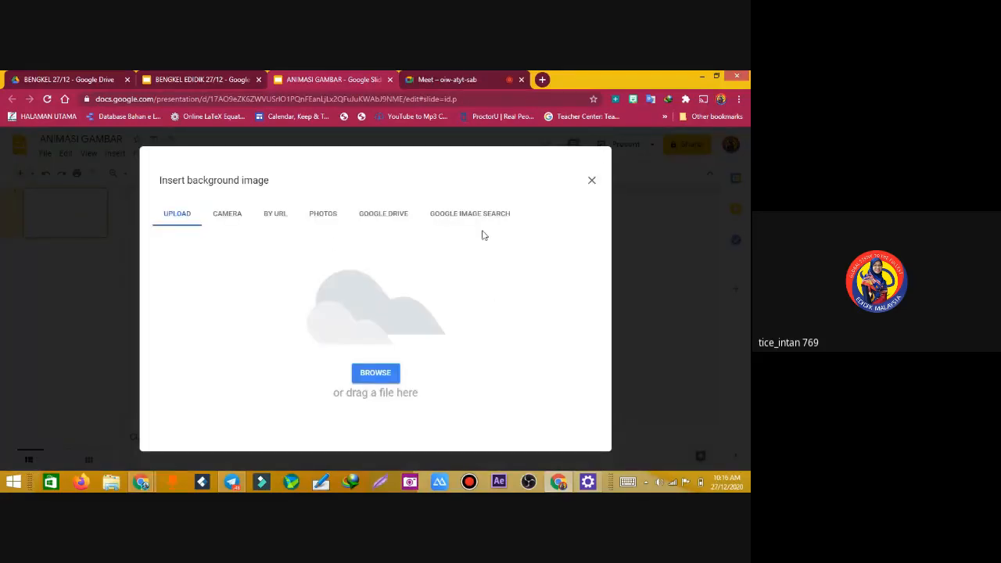
{"action": "left_click", "coordinate": [464, 215]}
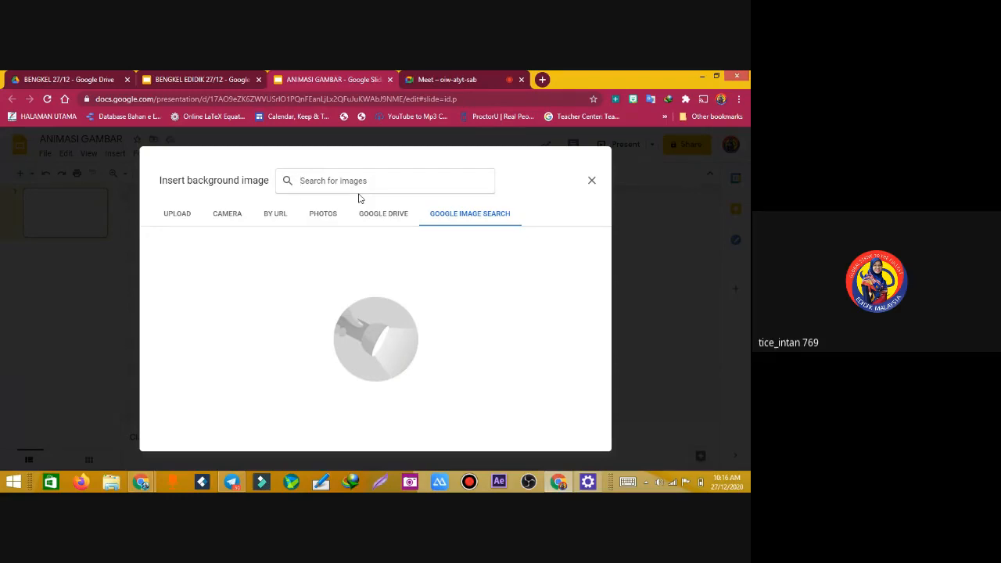
{"action": "type", "text": "DAY"}
{"action": "key", "text": "BackSpace"}
{"action": "key", "text": "BackSpace"}
{"action": "key", "text": "BackSpace"}
{"action": "key", "text": "BackSpace"}
{"action": "type", "text": "da"}
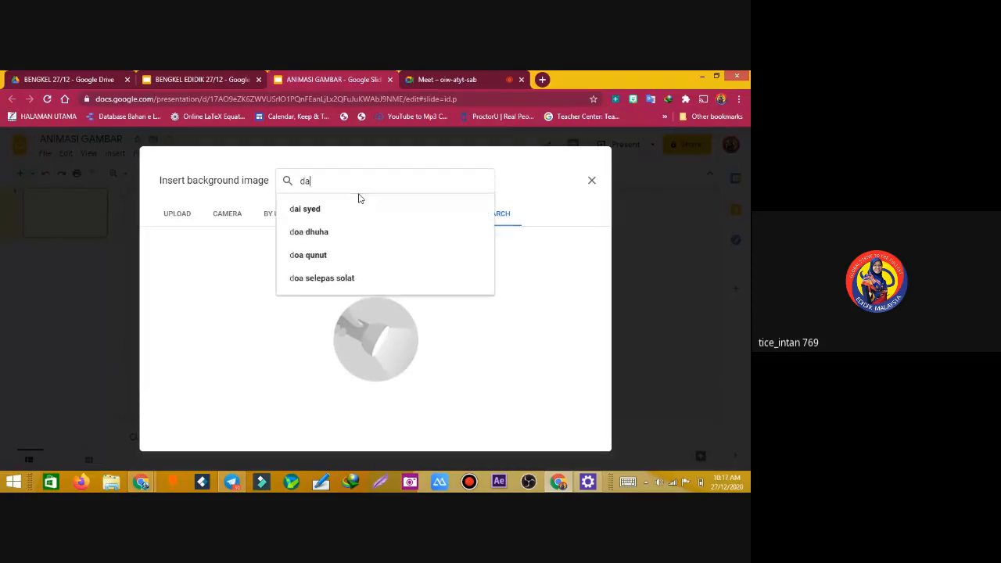
{"action": "type", "text": "y light"}
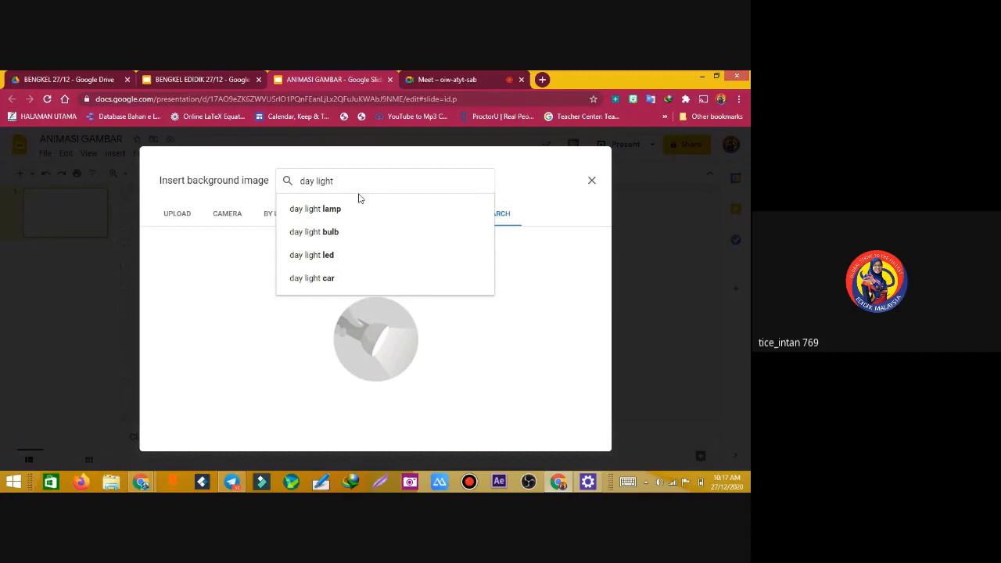
{"action": "key", "text": "BackSpace"}
{"action": "key", "text": "BackSpace"}
{"action": "key", "text": "BackSpace"}
{"action": "key", "text": "BackSpace"}
{"action": "key", "text": "BackSpace"}
{"action": "key", "text": "BackSpace"}
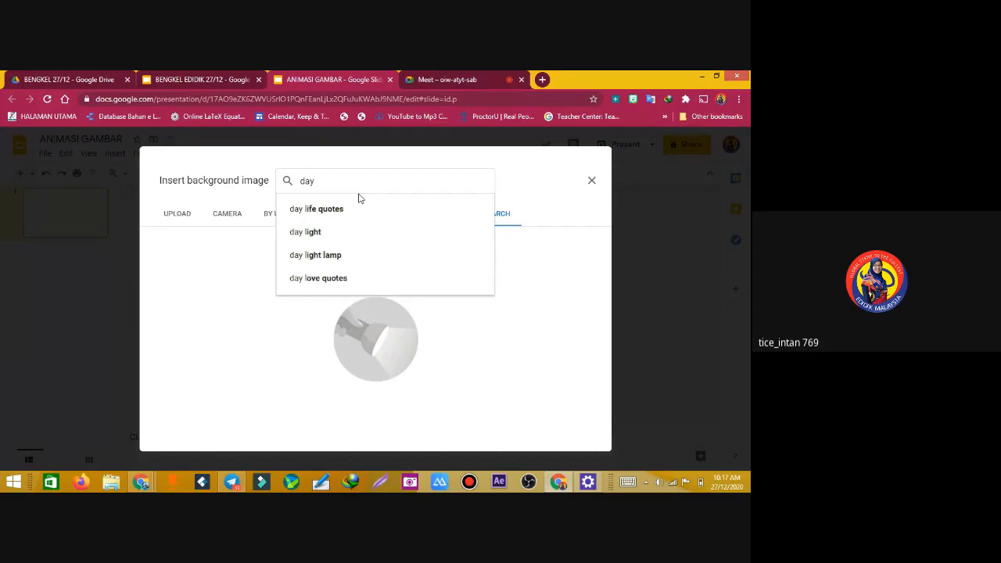
{"action": "key", "text": "BackSpace"}
{"action": "key", "text": "BackSpace"}
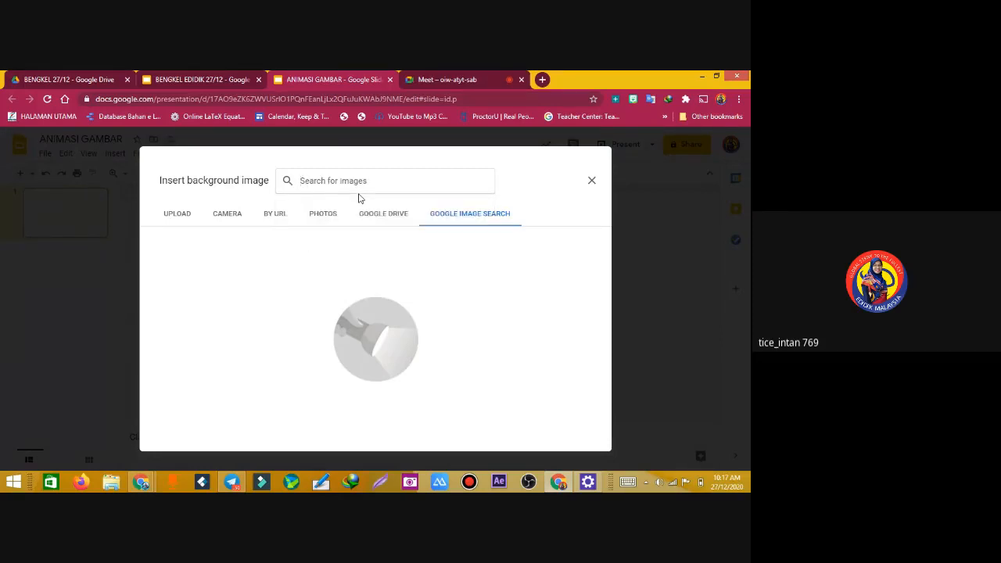
Search Google Images for "ground and sky background" and look through the results for a suitable slide background
{"action": "type", "text": "ground "}
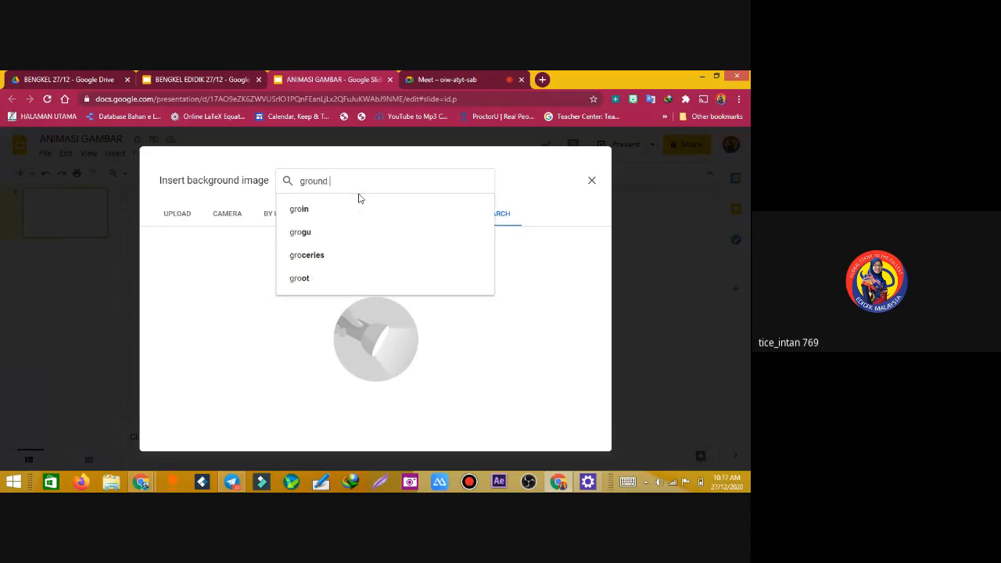
{"action": "type", "text": "and"}
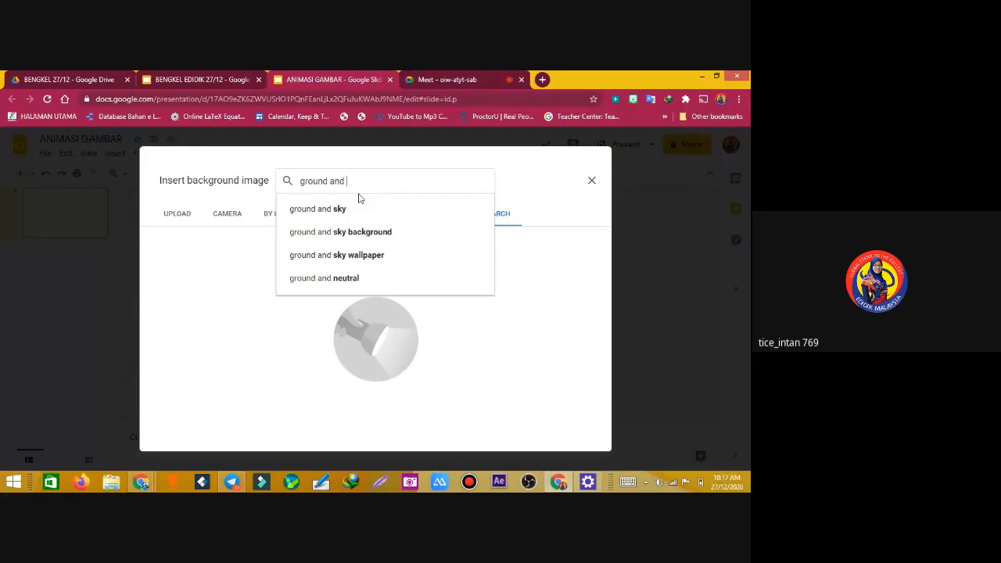
{"action": "key", "text": "Down"}
{"action": "key", "text": "Down"}
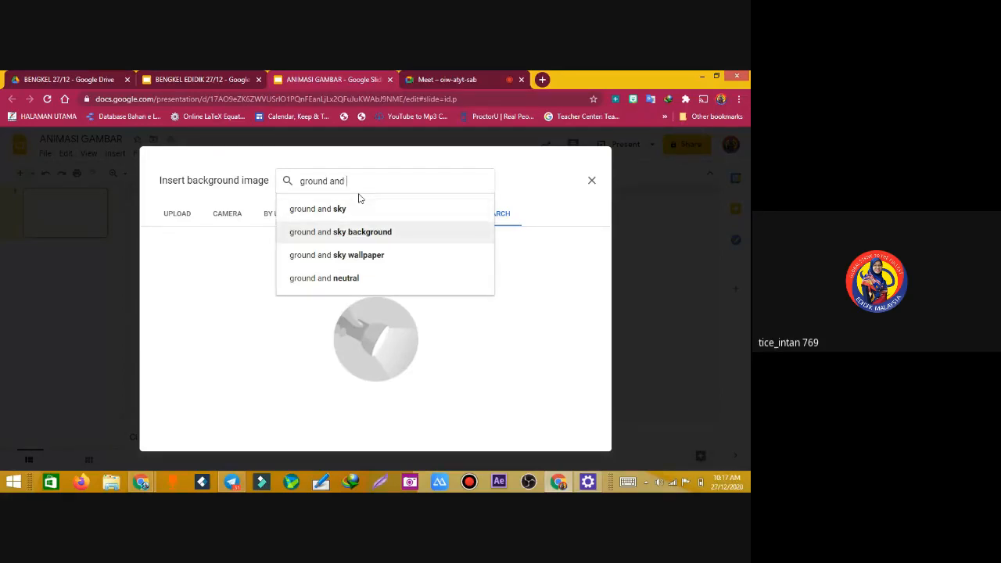
{"action": "key", "text": "Return"}
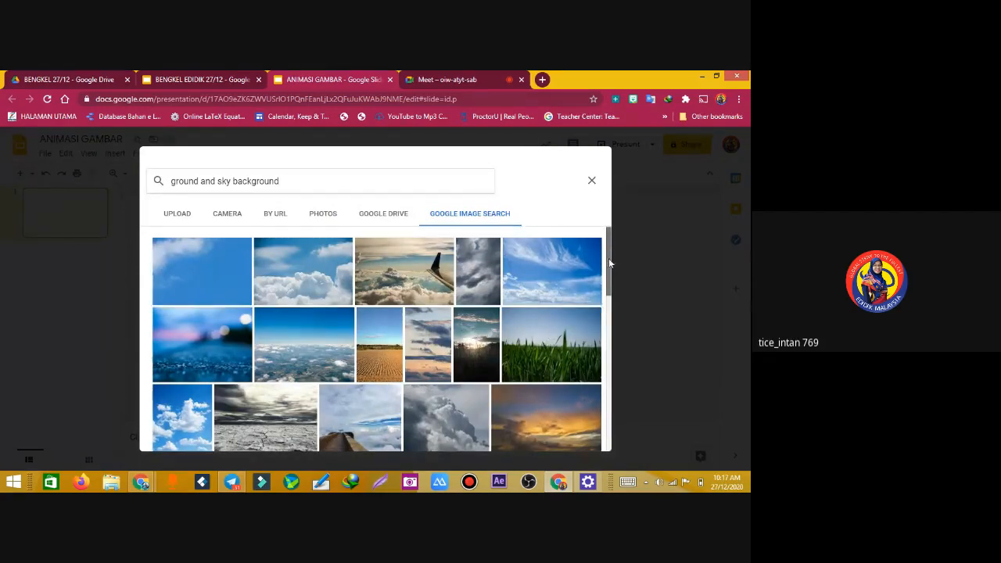
{"action": "left_click_drag", "start_coordinate": [609, 258], "coordinate": [612, 390]}
{"action": "left_click_drag", "start_coordinate": [610, 327], "coordinate": [607, 235]}
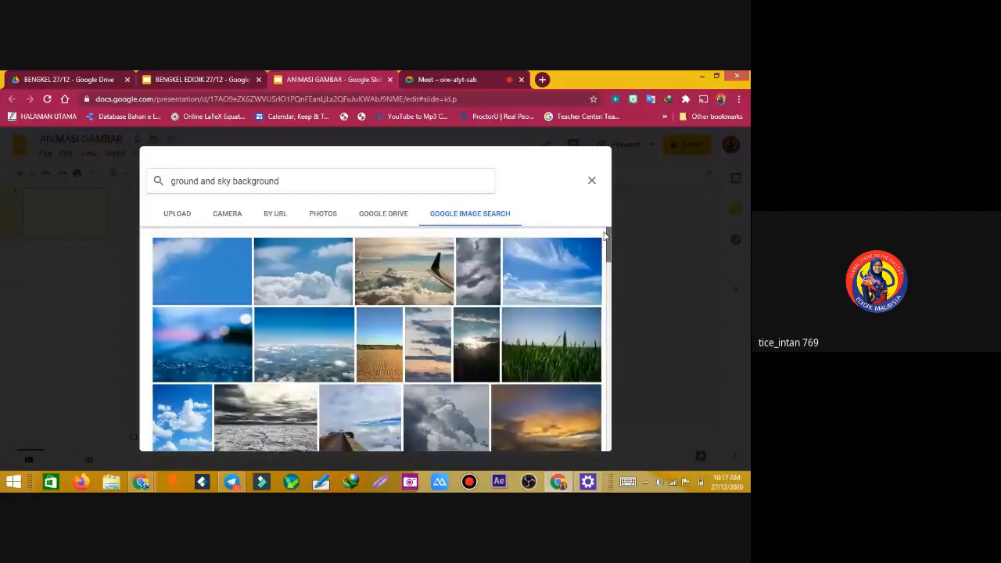
Refine the background image search to "ground and sky background cartoon" and browse the results for a cartoon landscape
{"action": "left_click", "coordinate": [311, 180]}
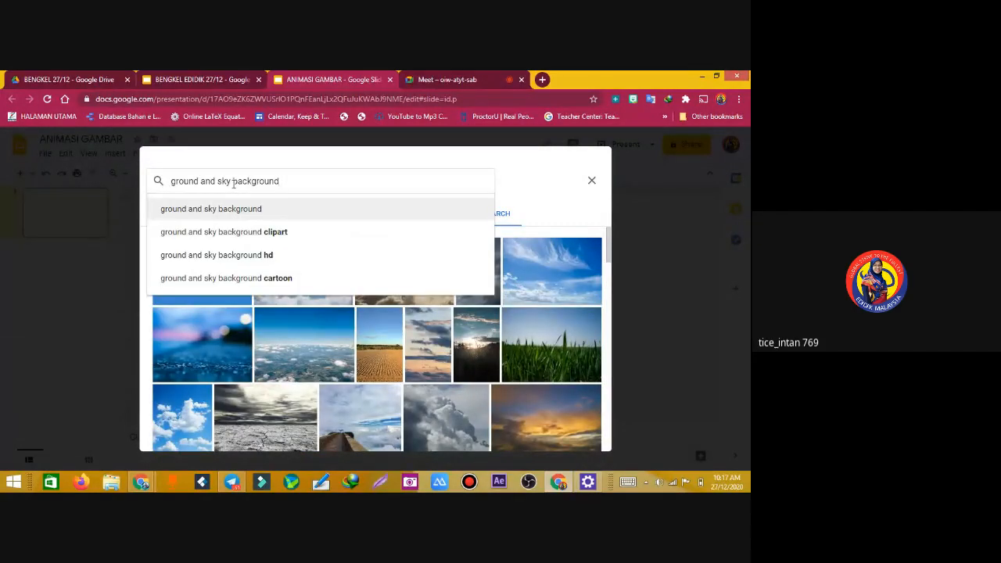
{"action": "left_click", "coordinate": [251, 280]}
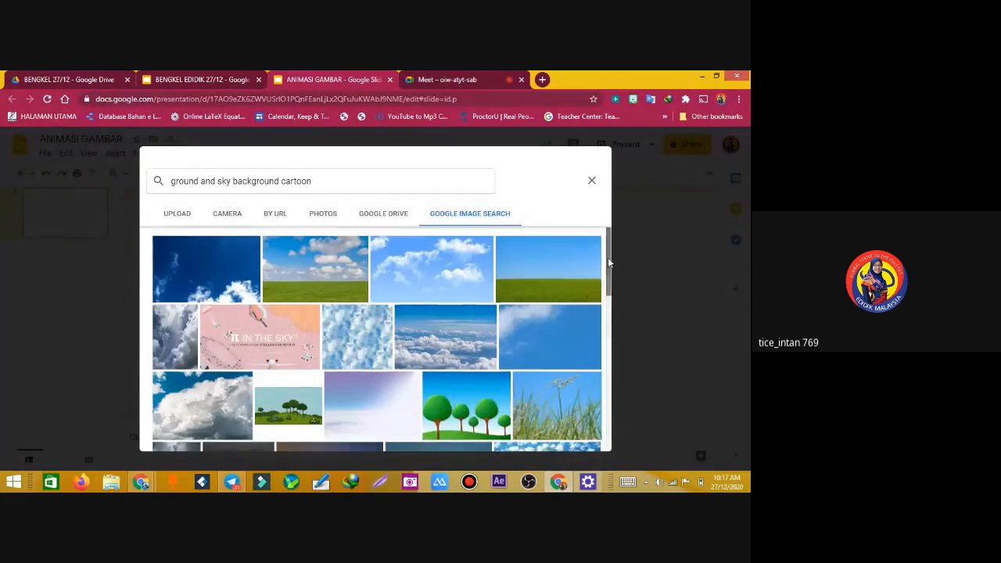
{"action": "left_click_drag", "start_coordinate": [608, 257], "coordinate": [609, 287]}
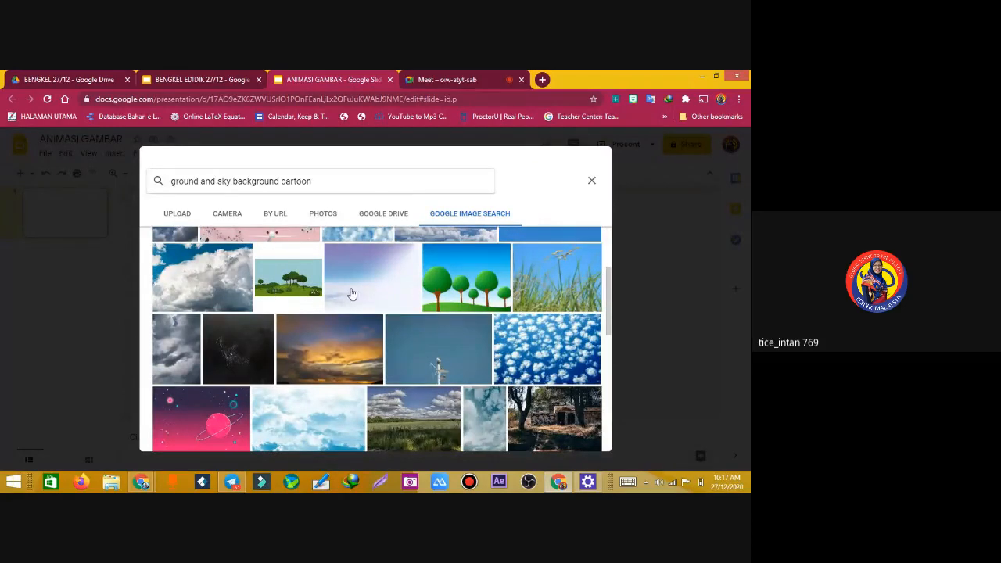
{"action": "left_click_drag", "start_coordinate": [609, 293], "coordinate": [608, 332]}
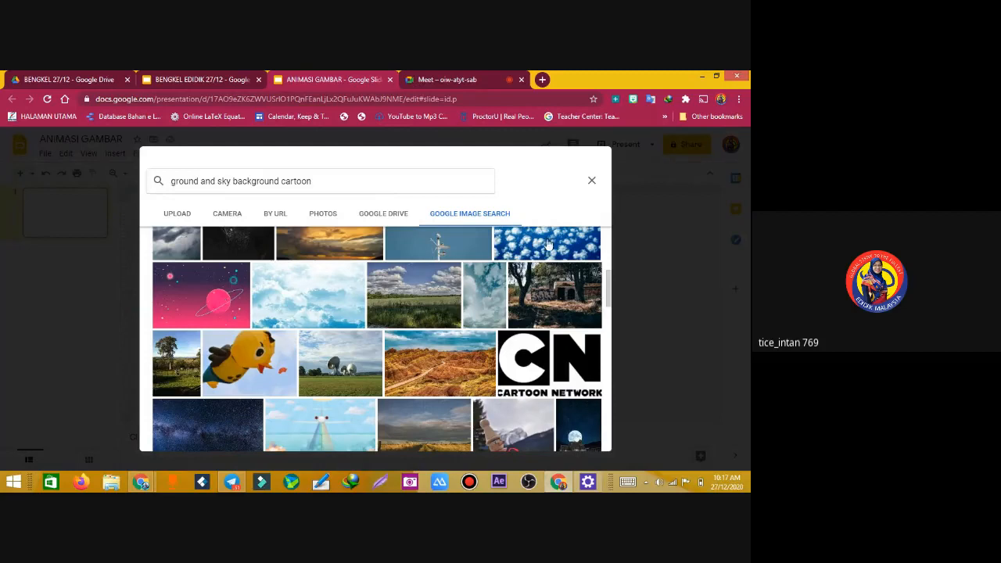
{"action": "left_click_drag", "start_coordinate": [610, 286], "coordinate": [599, 351]}
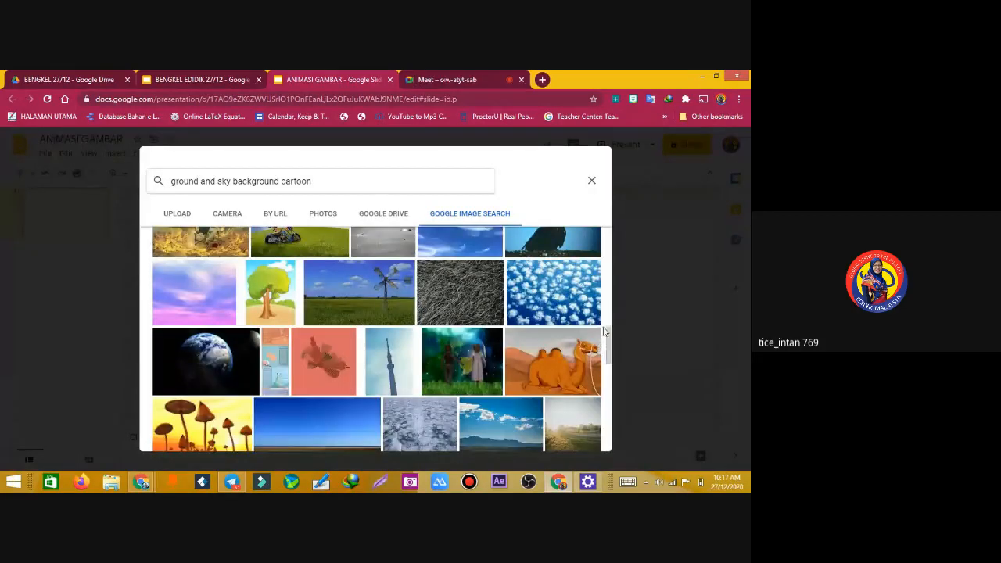
{"action": "scroll", "coordinate": [609, 324], "scroll_direction": "up", "scroll_amount": 2}
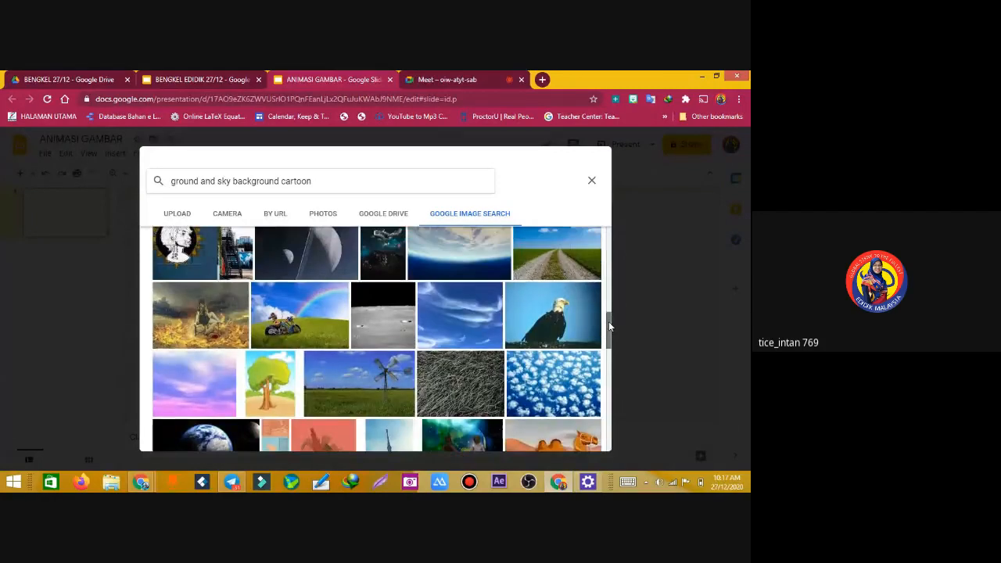
{"action": "left_click_drag", "start_coordinate": [608, 321], "coordinate": [600, 212]}
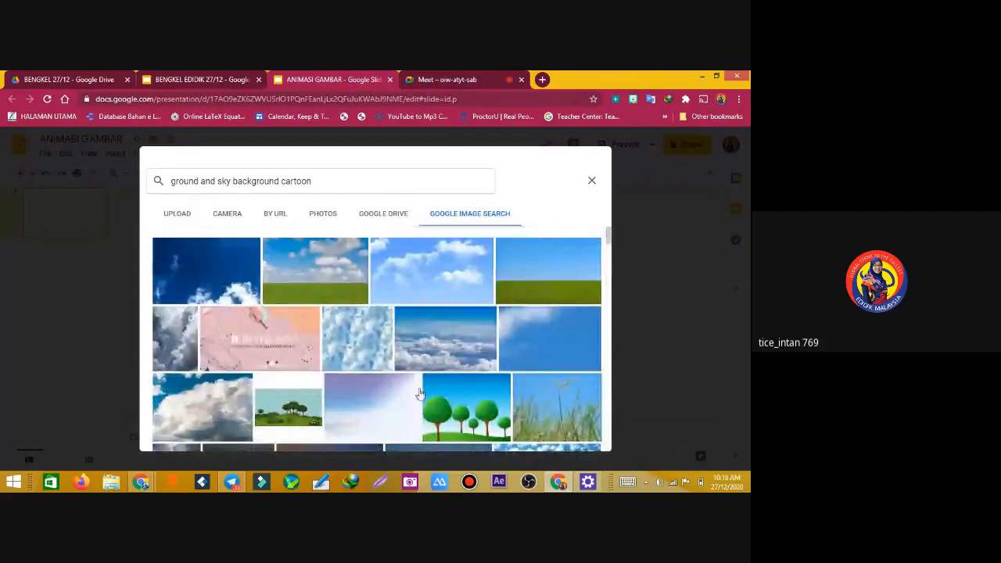
{"action": "mouse_move", "coordinate": [608, 249]}
{"action": "left_mouse_down"}
{"action": "mouse_move", "coordinate": [609, 274]}
{"action": "mouse_move", "coordinate": [605, 254]}
{"action": "left_mouse_up"}
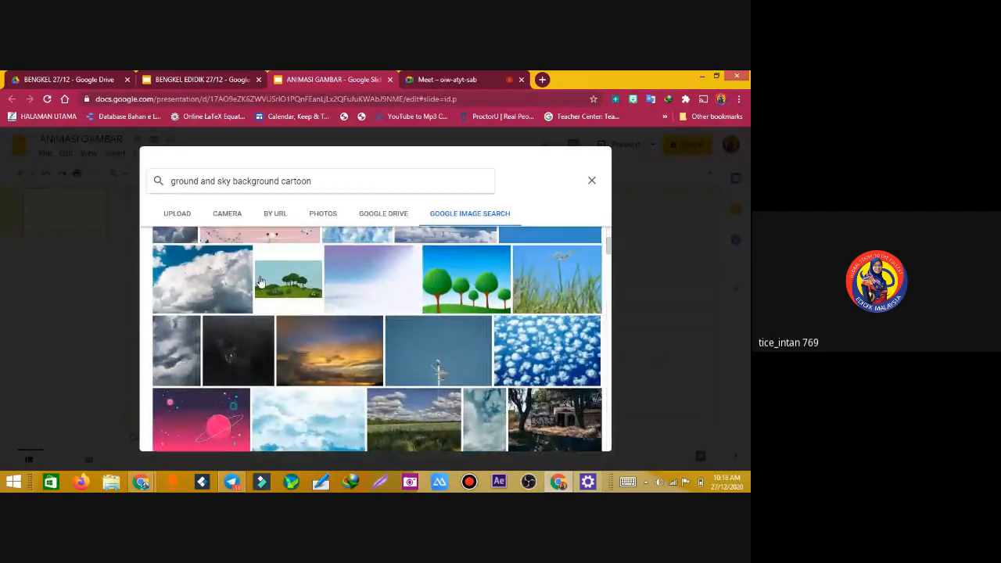
Try the dark-green tree landscape as the slide background, and replace it with the cartoon of round green trees under a blue sky
{"action": "left_click", "coordinate": [260, 280]}
{"action": "left_click", "coordinate": [583, 444]}
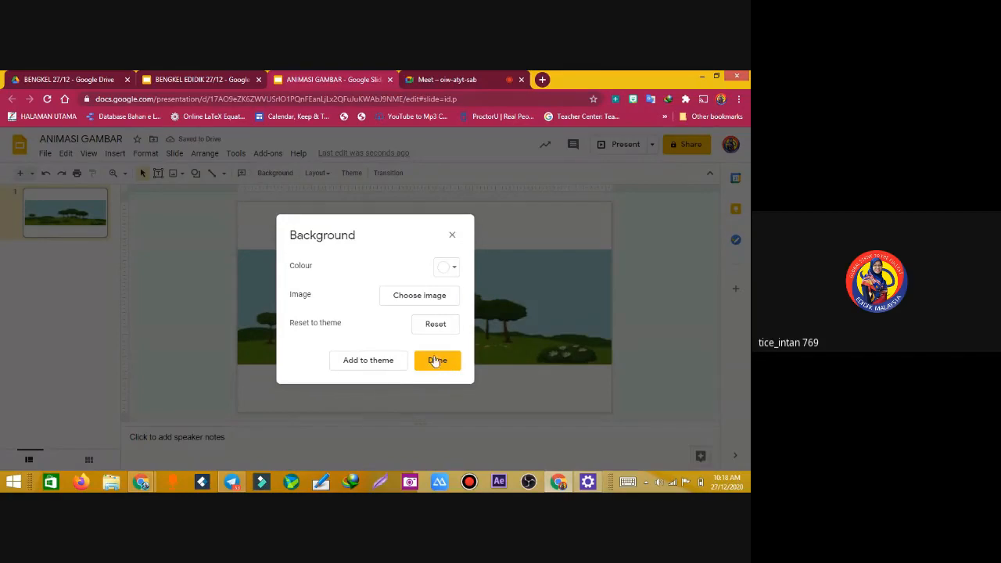
{"action": "left_click", "coordinate": [415, 302]}
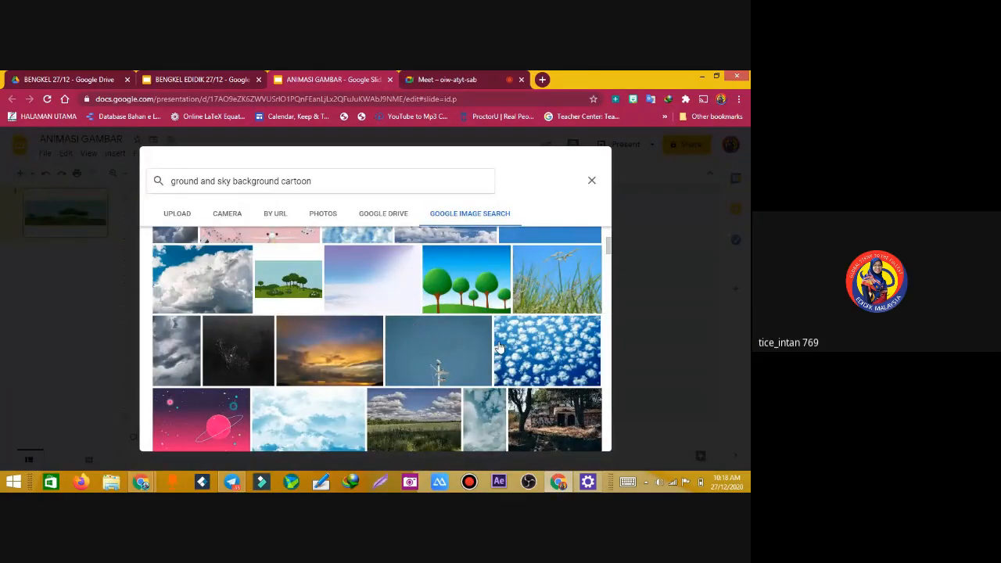
{"action": "left_click", "coordinate": [466, 279]}
{"action": "left_click", "coordinate": [579, 436]}
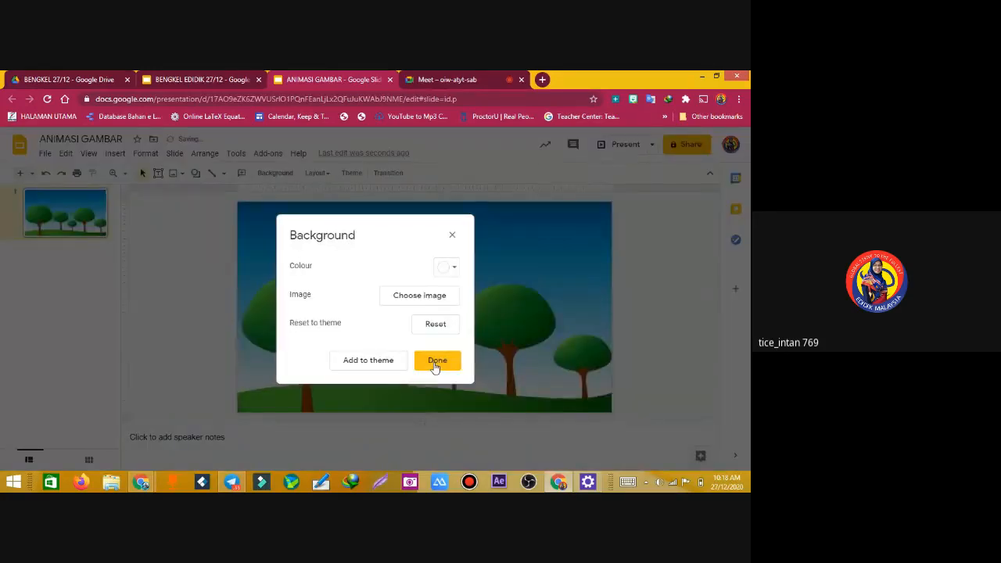
{"action": "left_click", "coordinate": [437, 361]}
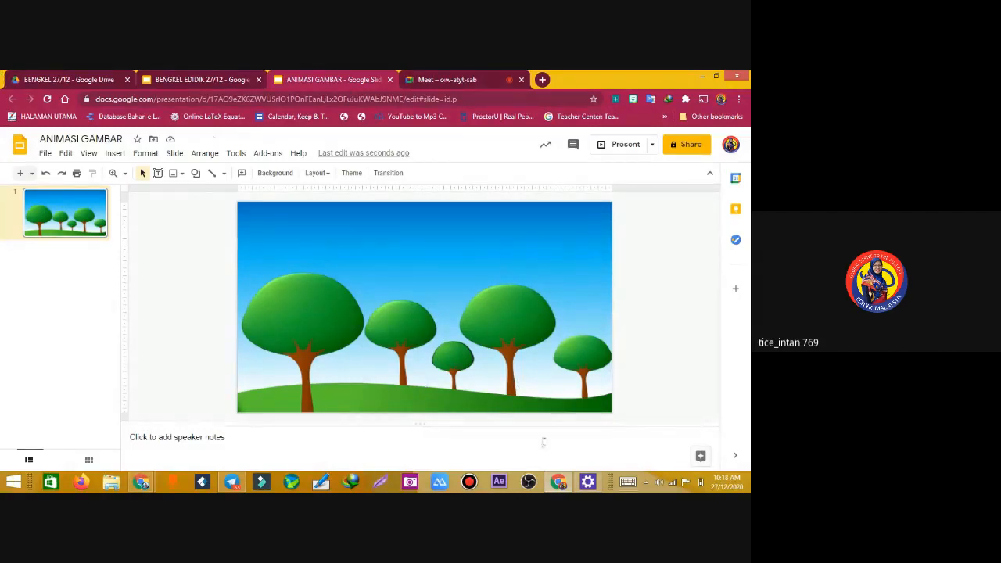
Open the web image search beside the slide and review the other available sources for inserting an image
{"action": "left_click", "coordinate": [115, 153]}
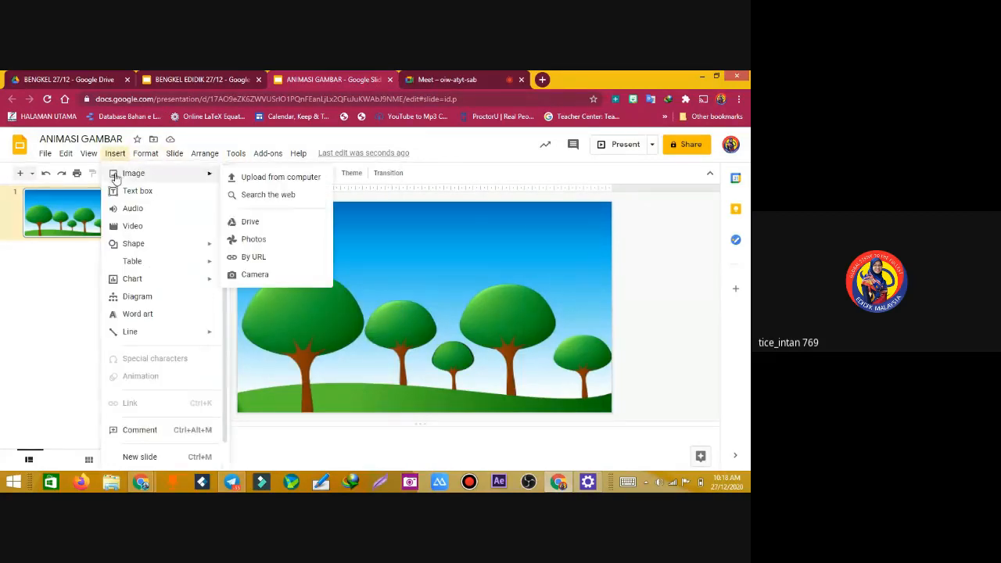
{"action": "mouse_move", "coordinate": [196, 173]}
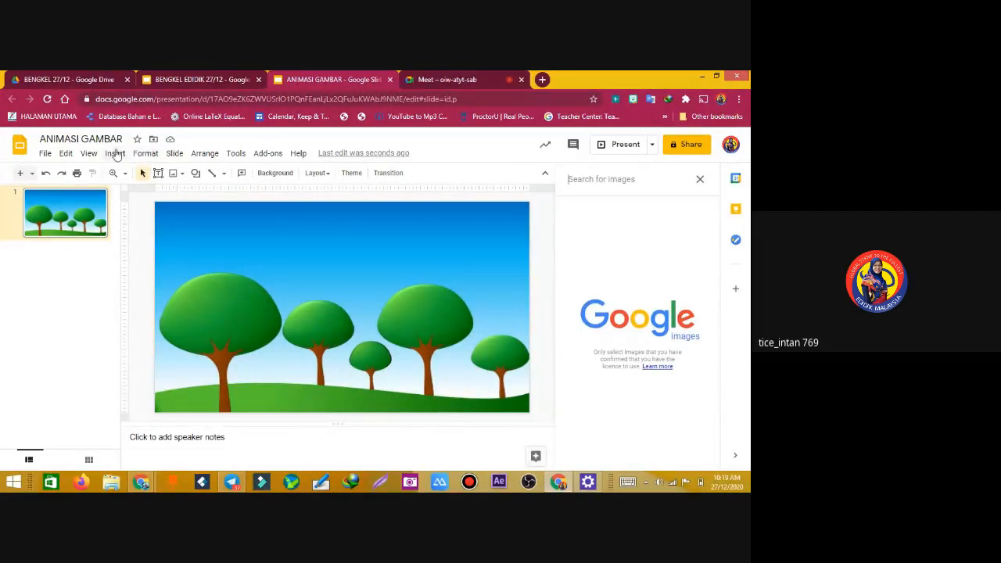
{"action": "left_click", "coordinate": [115, 153]}
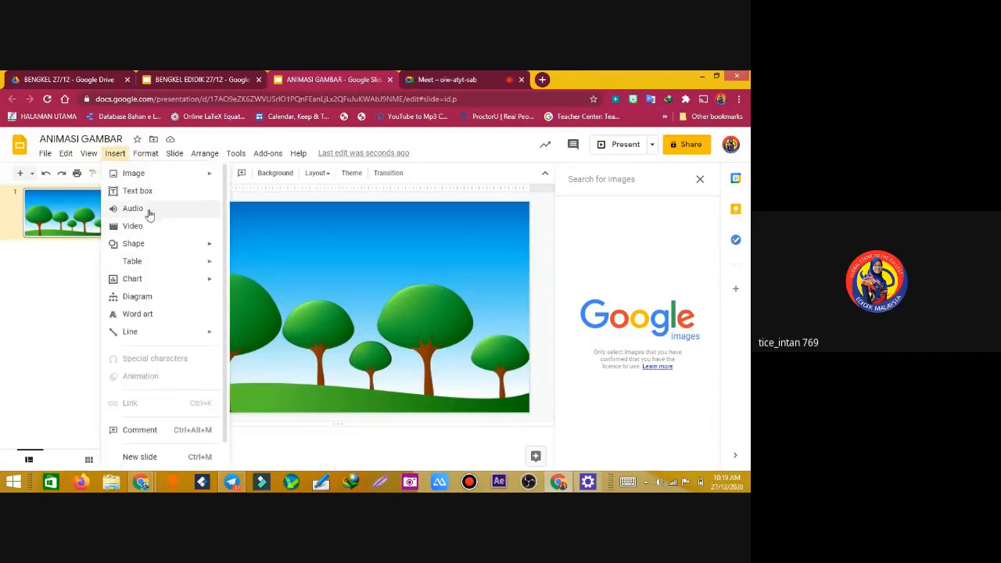
{"action": "mouse_move", "coordinate": [125, 173]}
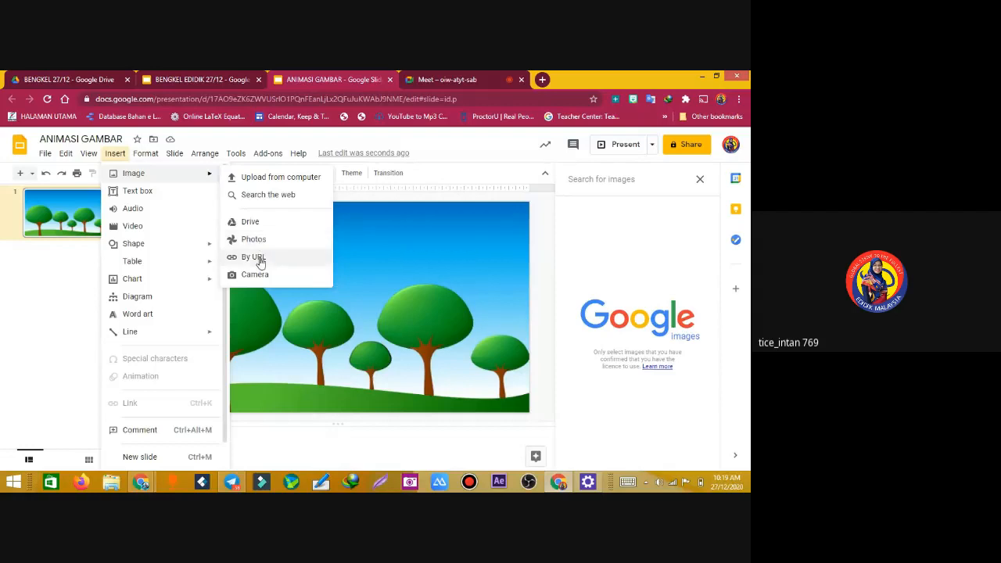
{"action": "left_click", "coordinate": [341, 253]}
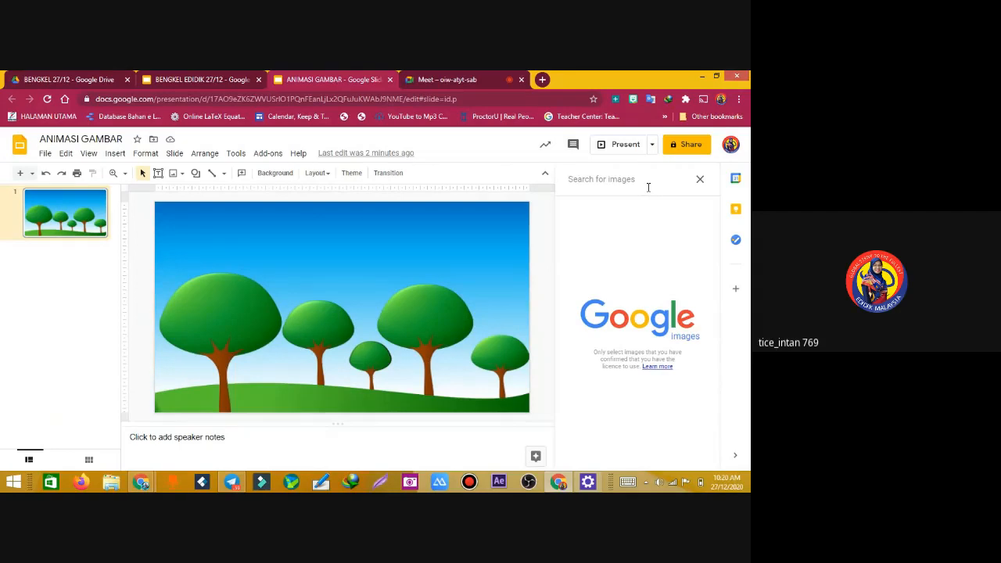
Search the web images for "flower buds"
{"action": "type", "text": "flo"}
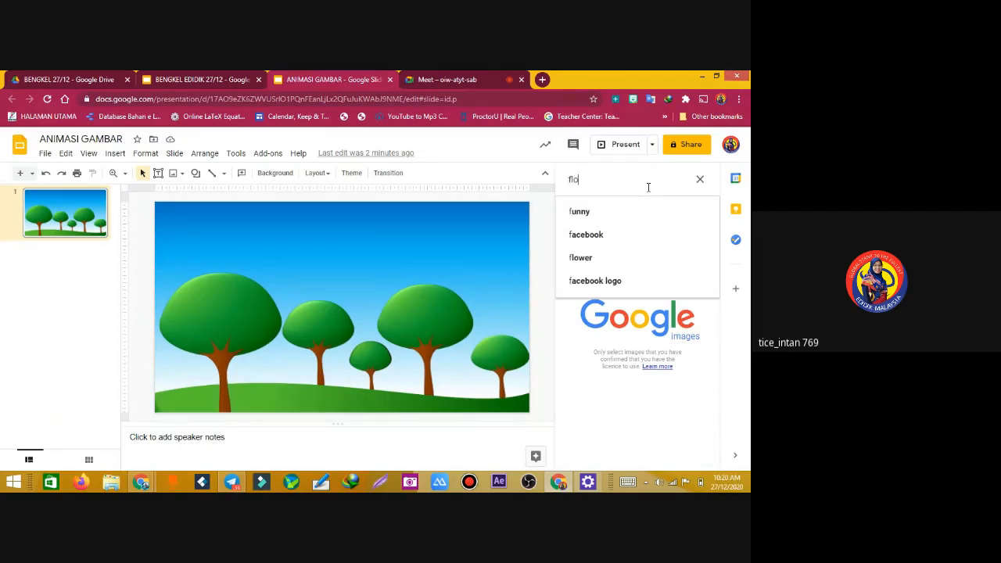
{"action": "type", "text": "wer buds"}
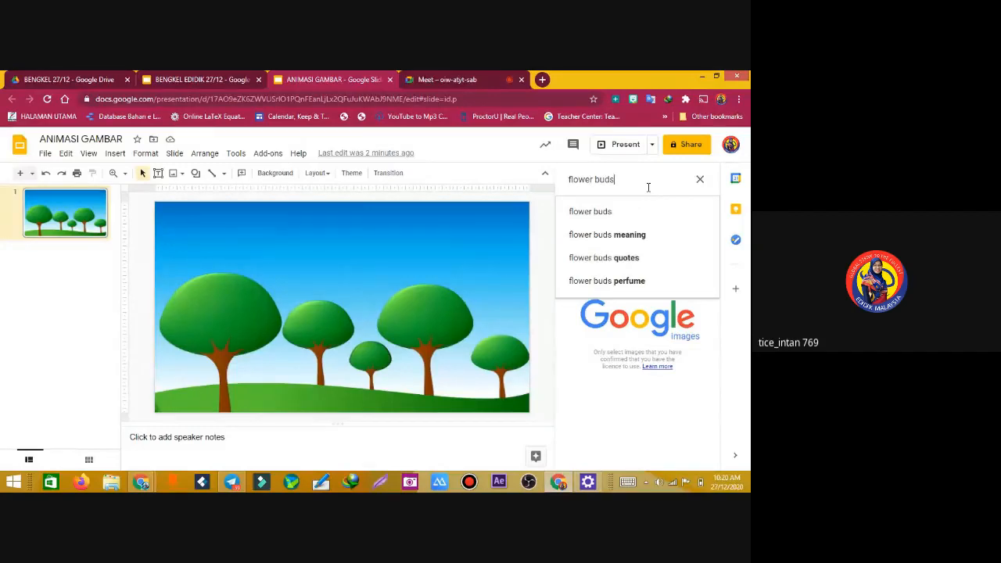
{"action": "key", "text": "Down"}
{"action": "key", "text": "Return"}
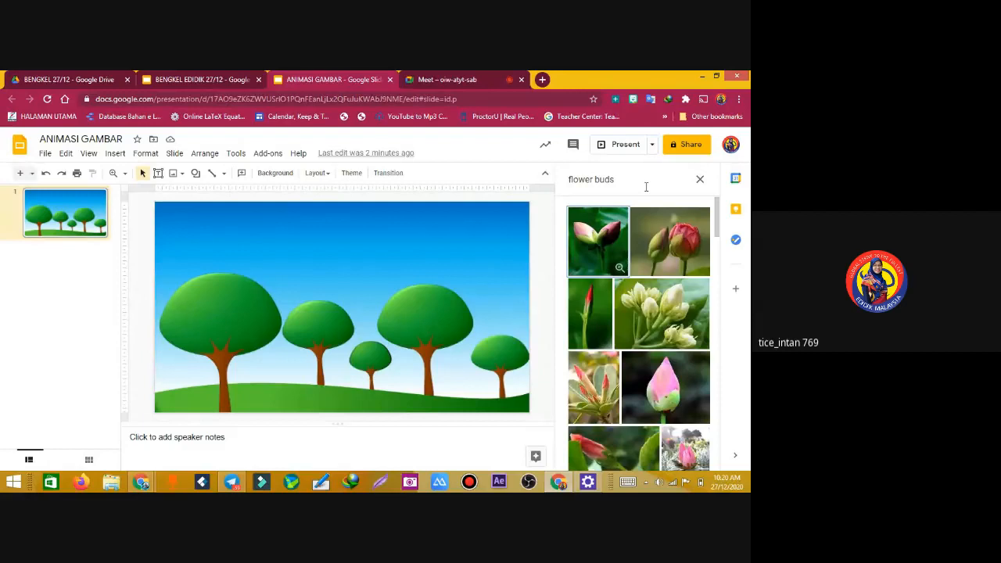
Narrow the image search to "flower buds cartoon", look through the results for a usable flower, and close the image search
{"action": "left_click", "coordinate": [648, 181]}
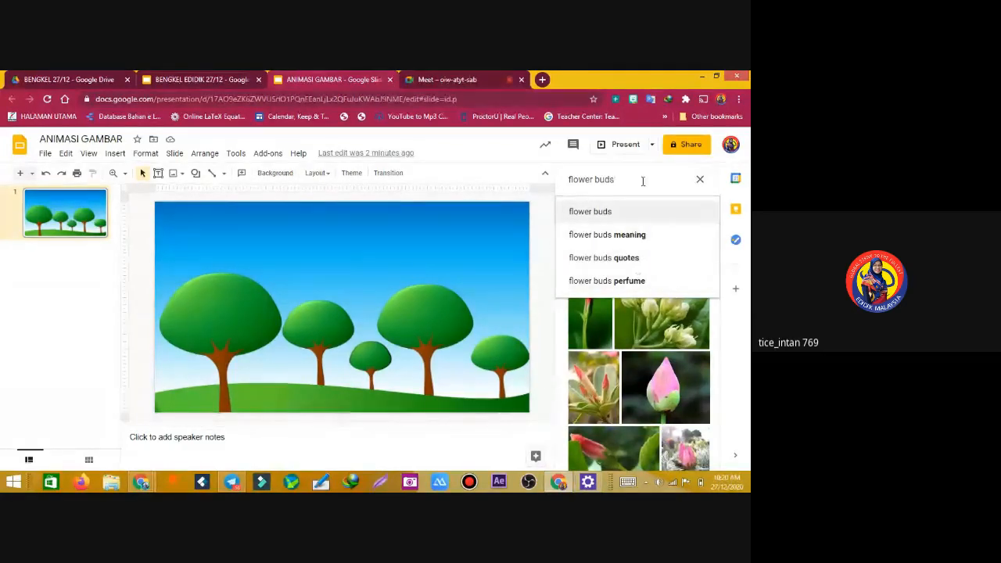
{"action": "type", "text": "ca"}
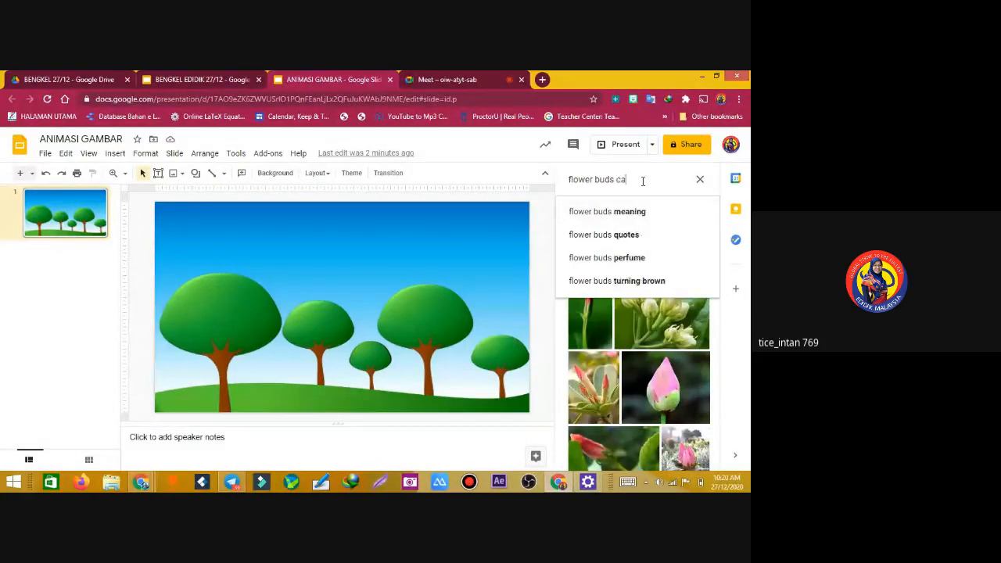
{"action": "type", "text": "rto"}
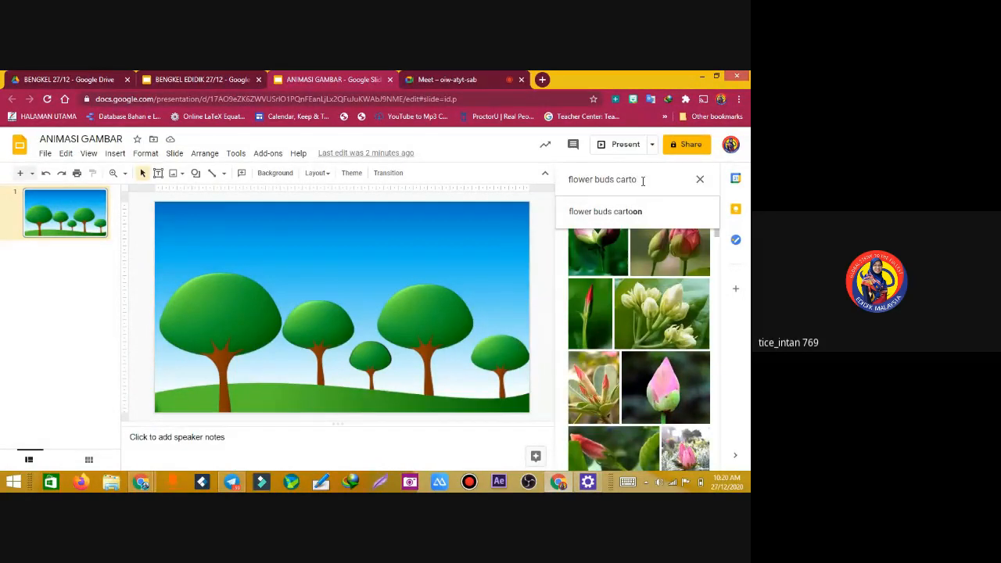
{"action": "type", "text": "on"}
{"action": "key", "text": "Return"}
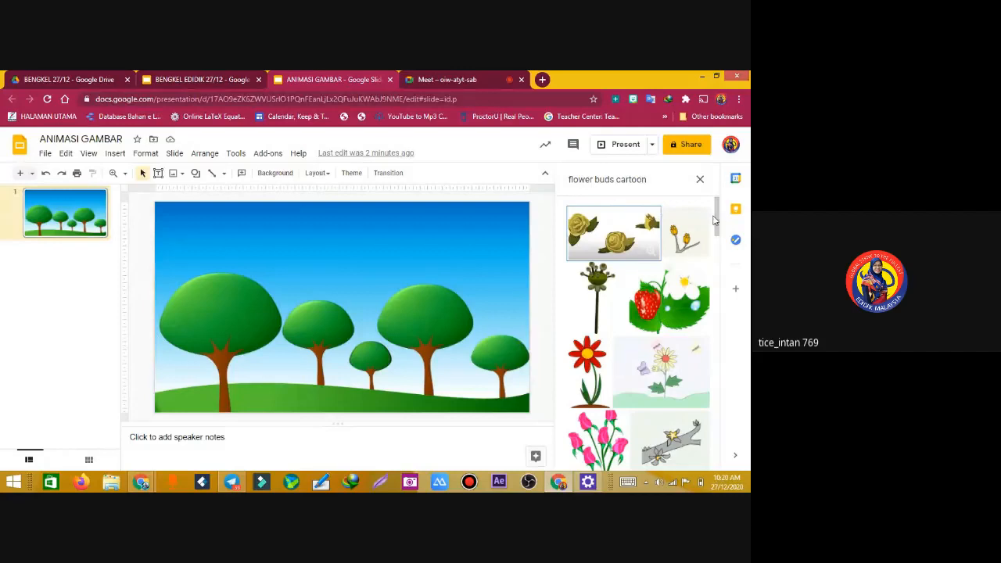
{"action": "left_click_drag", "start_coordinate": [718, 222], "coordinate": [712, 330]}
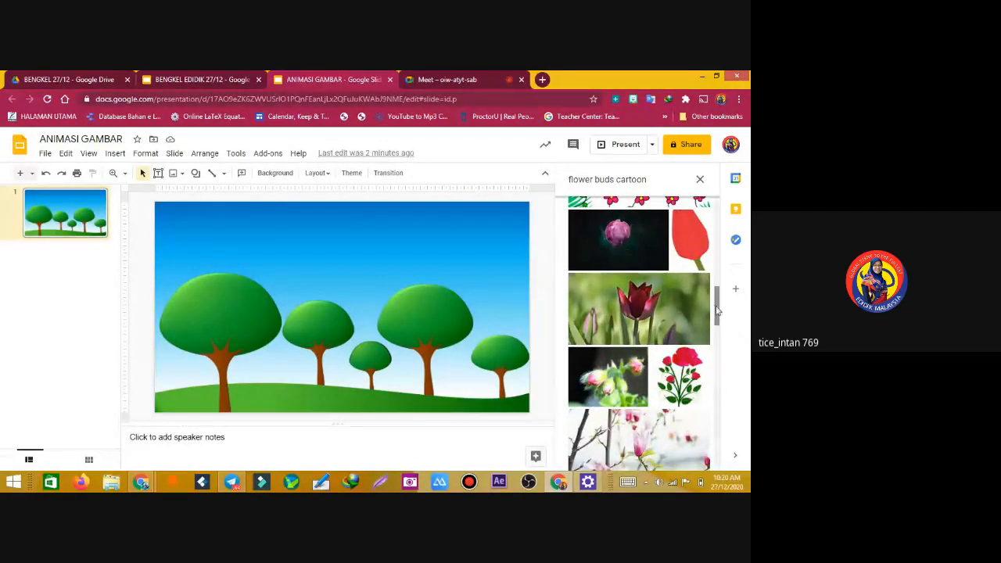
{"action": "left_click_drag", "start_coordinate": [717, 312], "coordinate": [712, 349]}
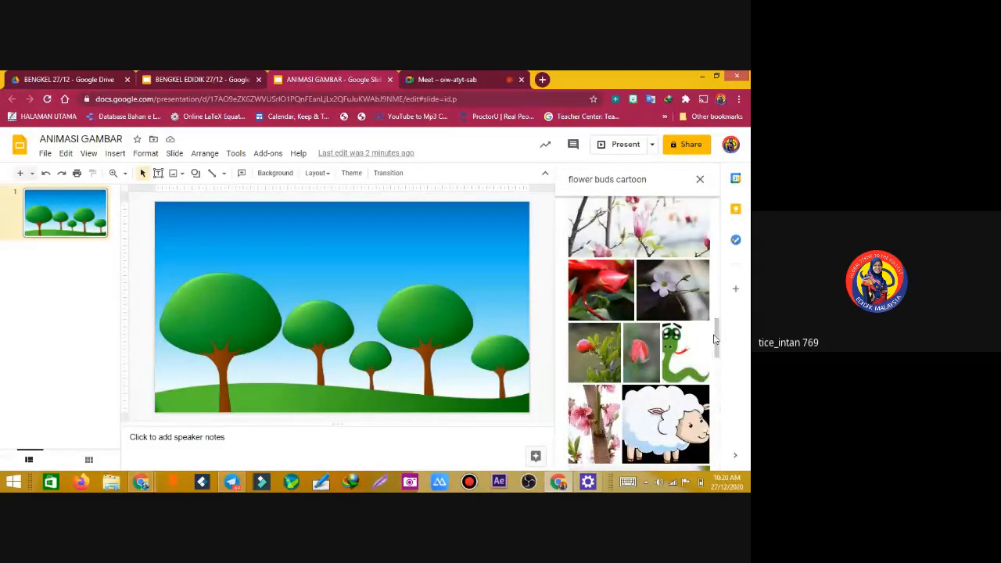
{"action": "left_click_drag", "start_coordinate": [718, 337], "coordinate": [716, 413]}
{"action": "left_click_drag", "start_coordinate": [718, 323], "coordinate": [718, 422]}
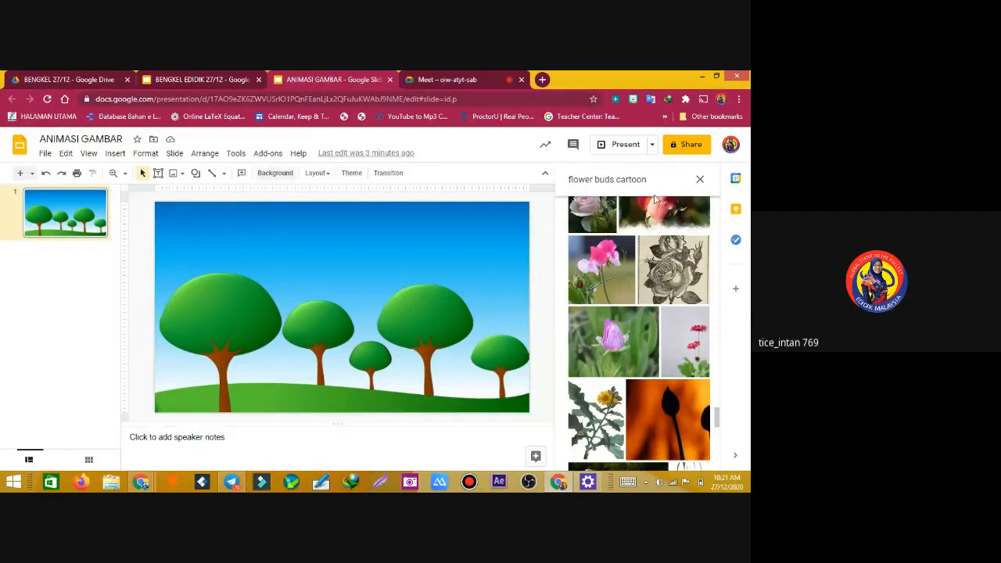
{"action": "left_click", "coordinate": [693, 181]}
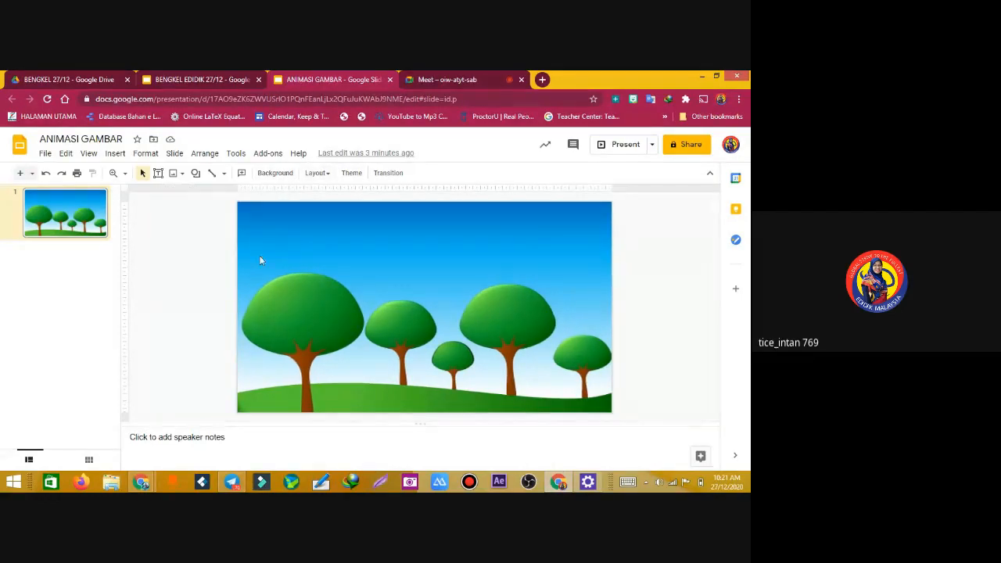
Open the Unsplash Images add-on to find a photo to insert
{"action": "left_click", "coordinate": [267, 153]}
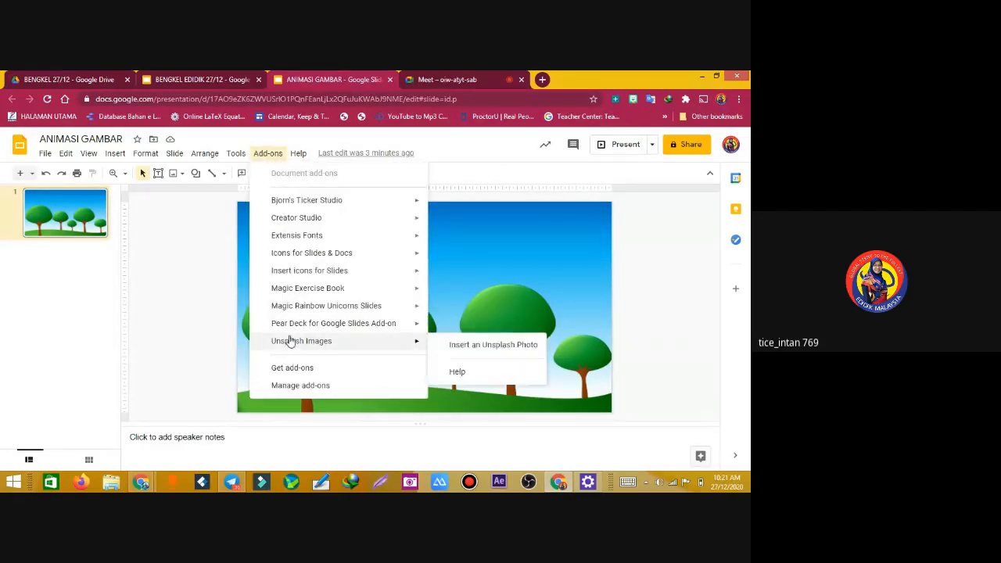
{"action": "mouse_move", "coordinate": [304, 344]}
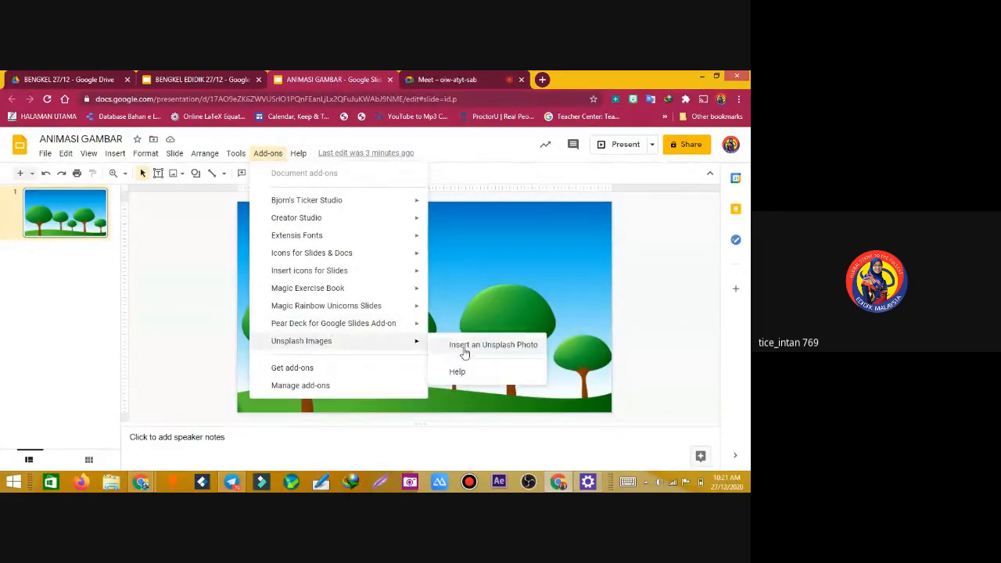
{"action": "left_click", "coordinate": [493, 344]}
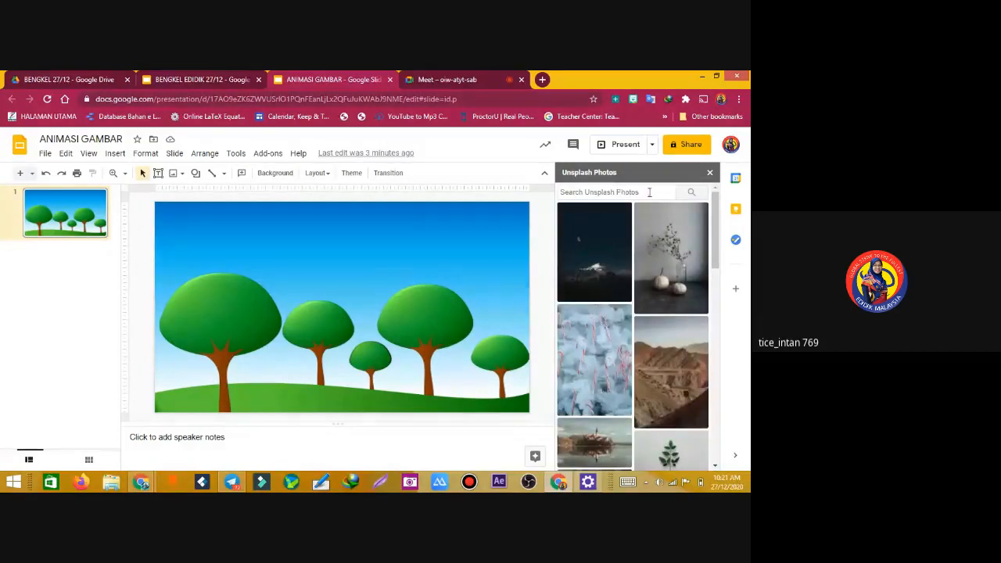
Search the Unsplash photos for "ground and sky cartoon background" and look through the results for a suitable picture
{"action": "left_click", "coordinate": [609, 192]}
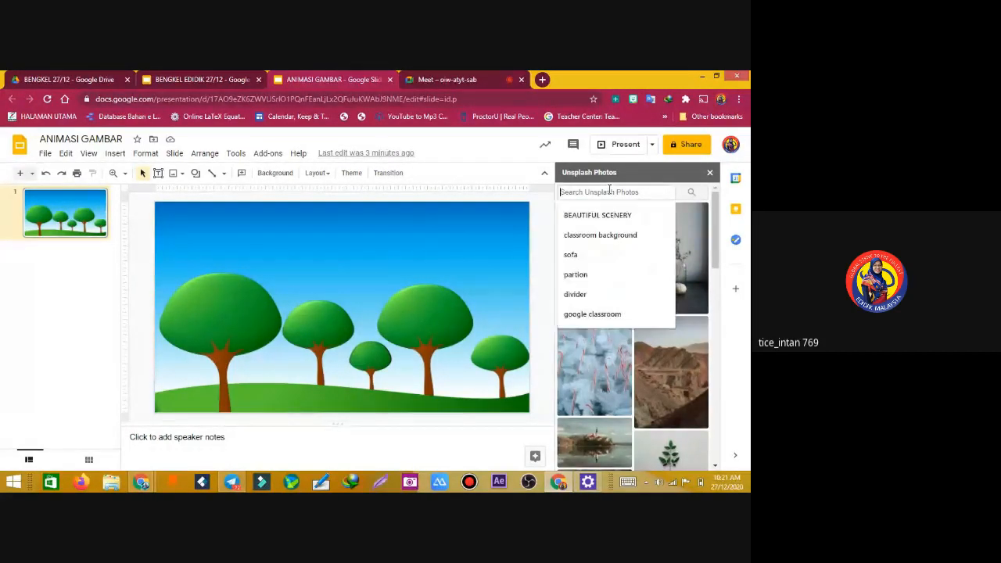
{"action": "type", "text": "groun"}
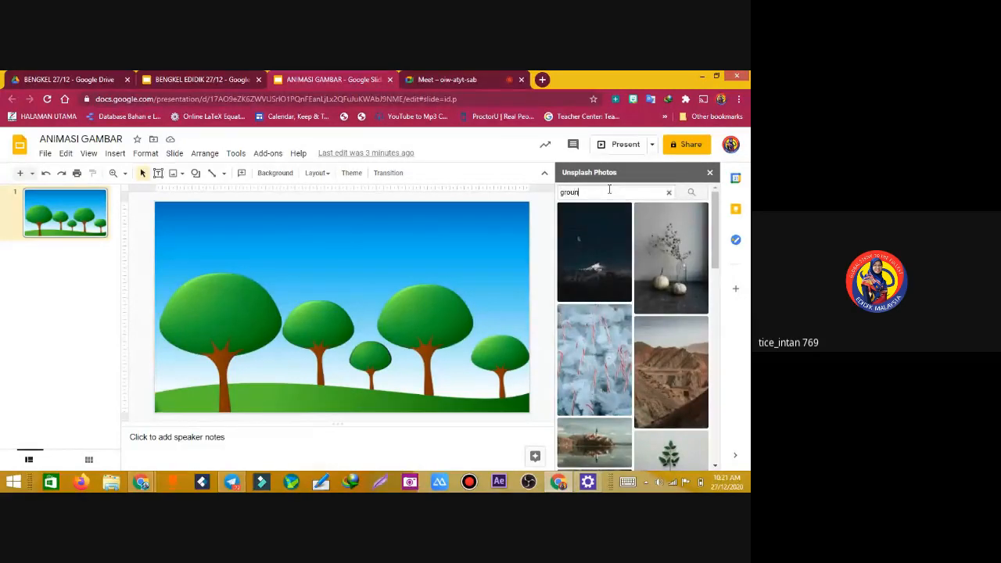
{"action": "type", "text": "d and sky cartoon "}
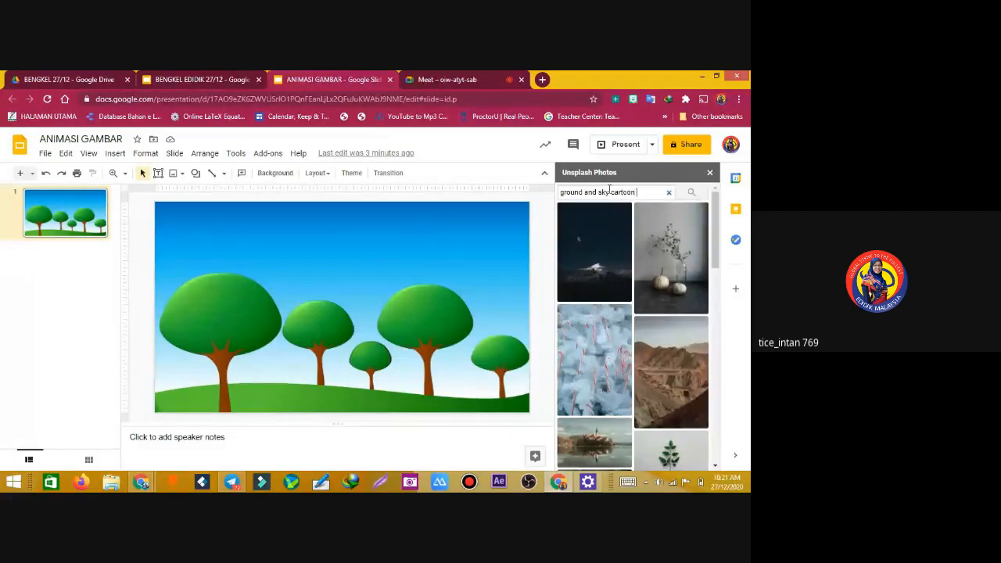
{"action": "type", "text": "v"}
{"action": "type", "text": "ackgroun"}
{"action": "type", "text": "d"}
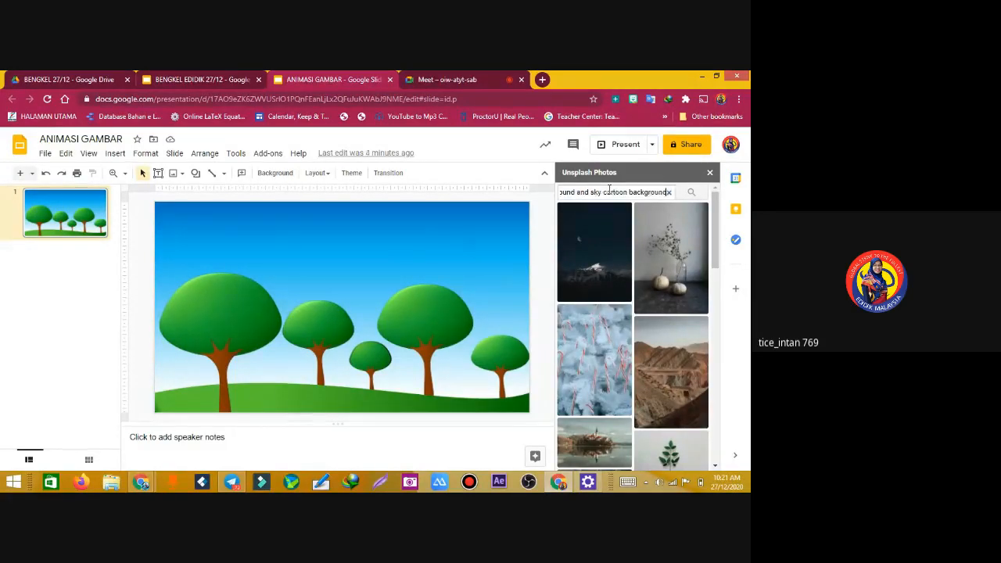
{"action": "key", "text": "Return"}
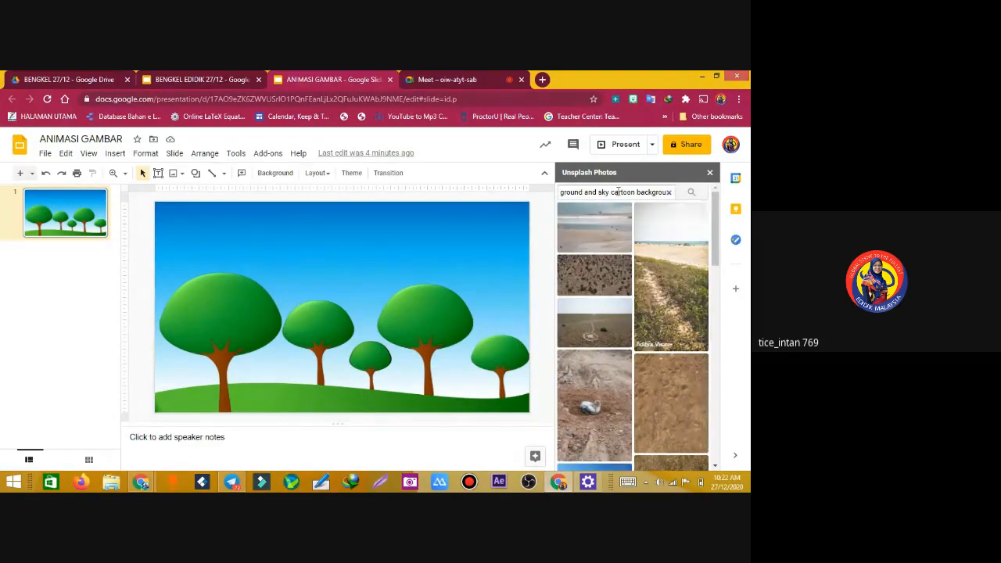
{"action": "left_click_drag", "start_coordinate": [720, 226], "coordinate": [734, 400]}
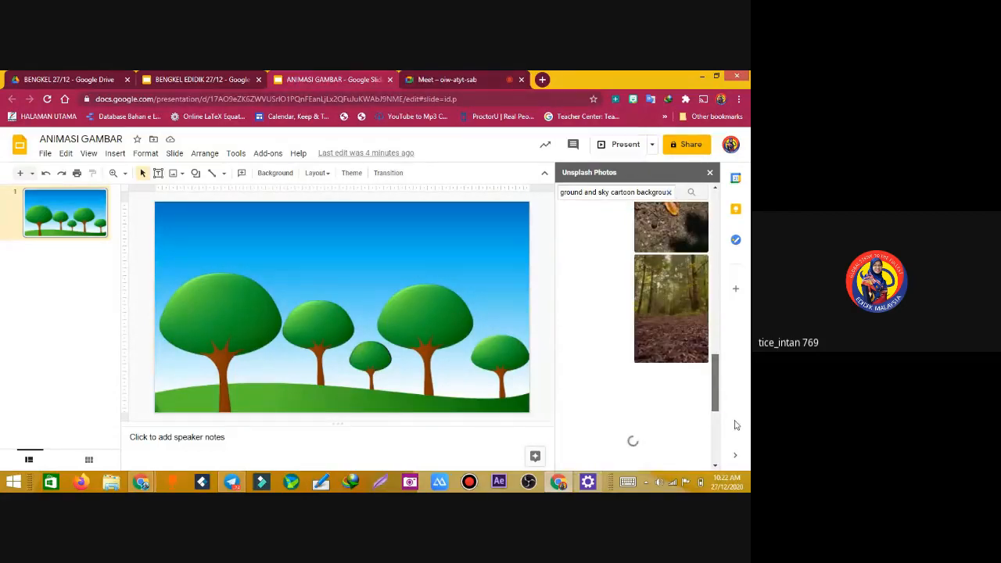
Open a new browser tab and run a web search for "google"
{"action": "left_click", "coordinate": [543, 79]}
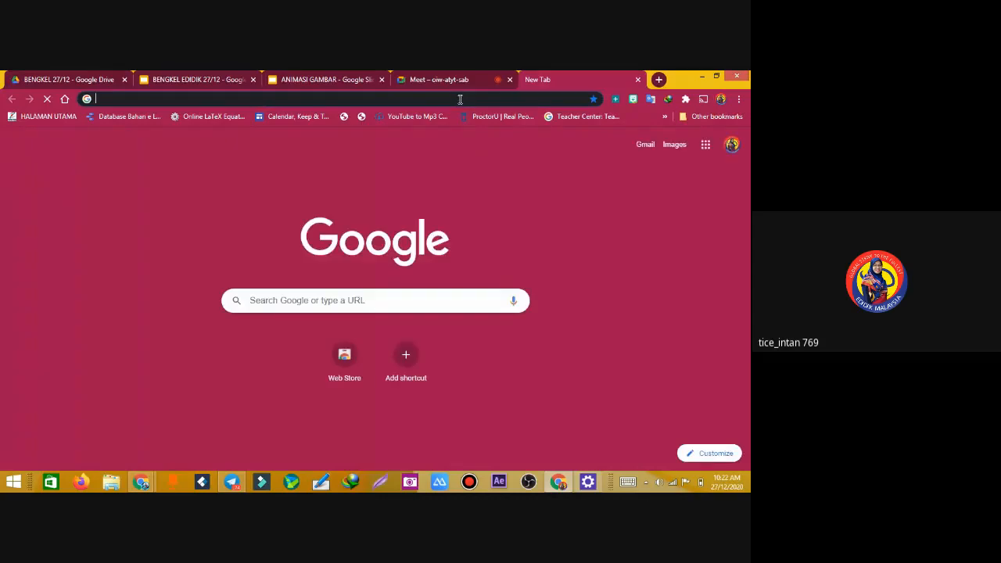
{"action": "type", "text": "goo"}
{"action": "key", "text": "Down"}
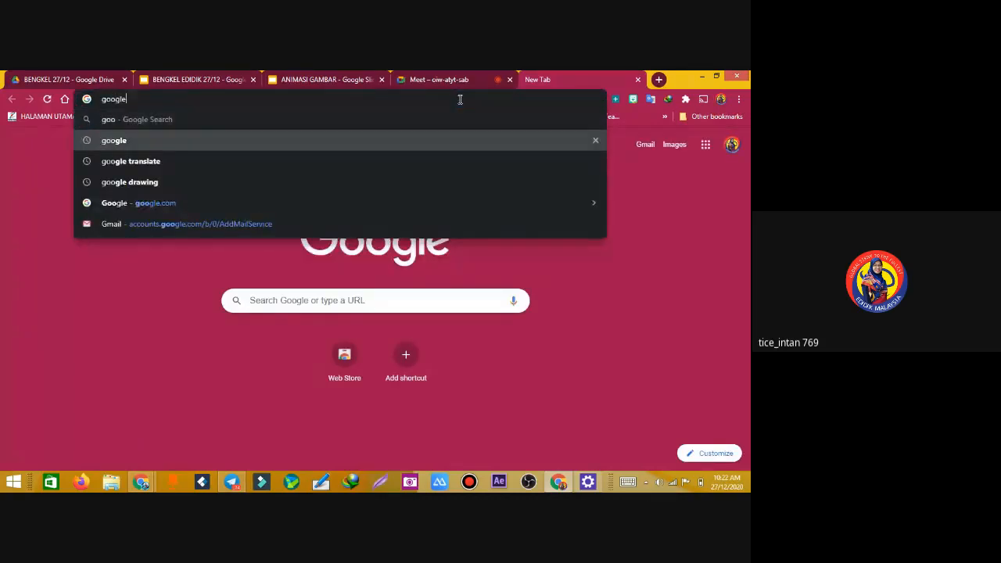
{"action": "key", "text": "Return"}
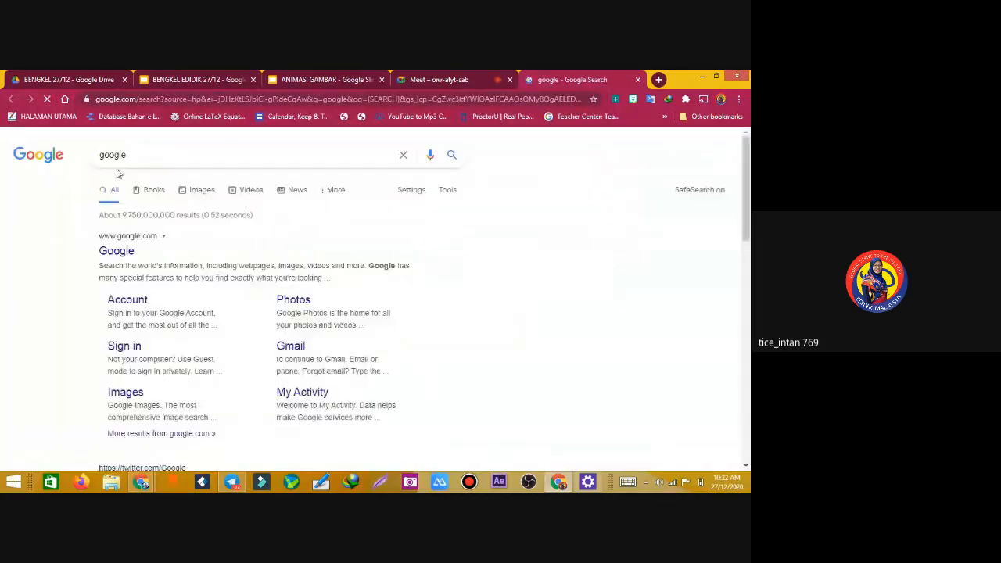
Replace the web query with "ground and sky cartoon background" and show the image results
{"action": "double_click", "coordinate": [117, 154]}
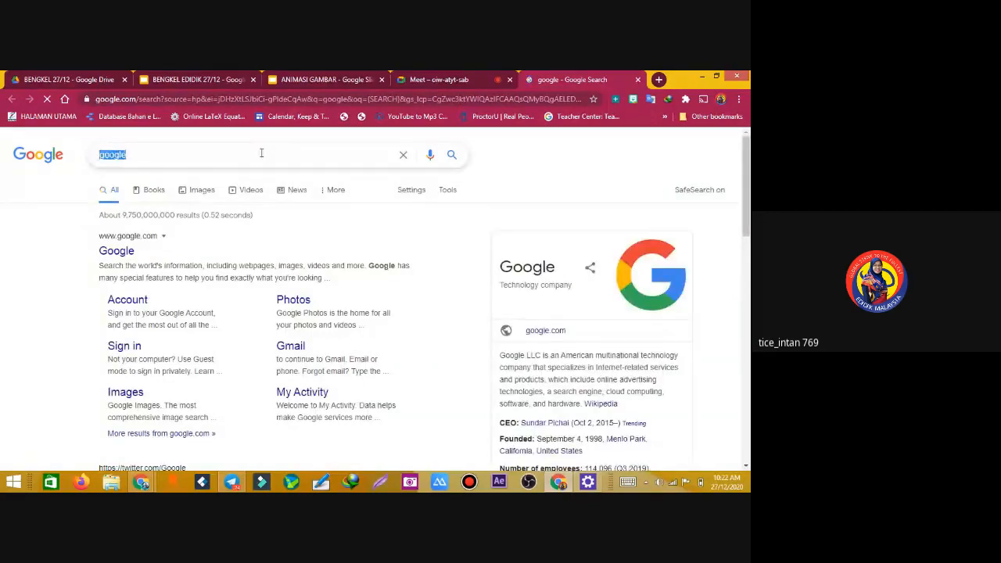
{"action": "key", "text": "BackSpace"}
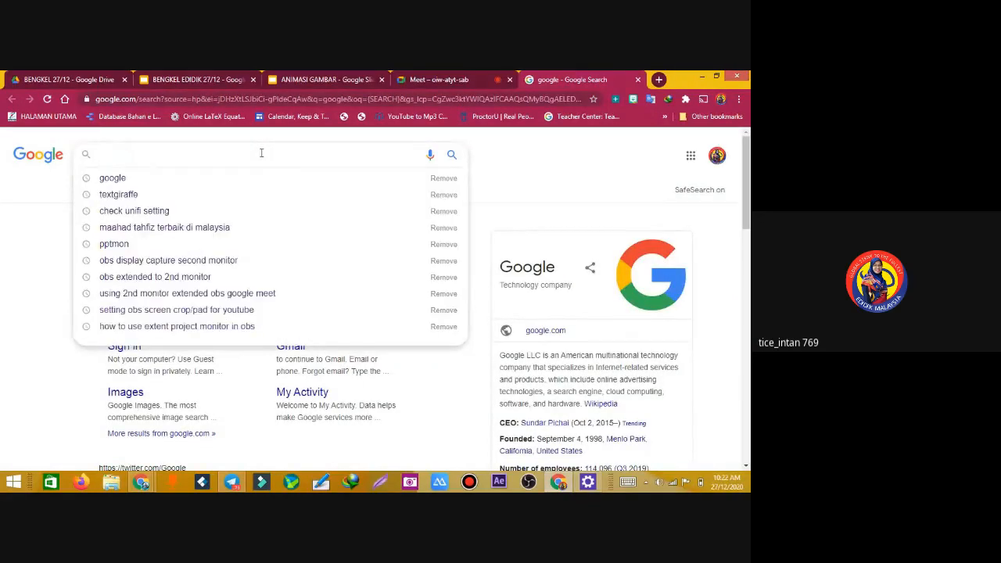
{"action": "type", "text": "groun"}
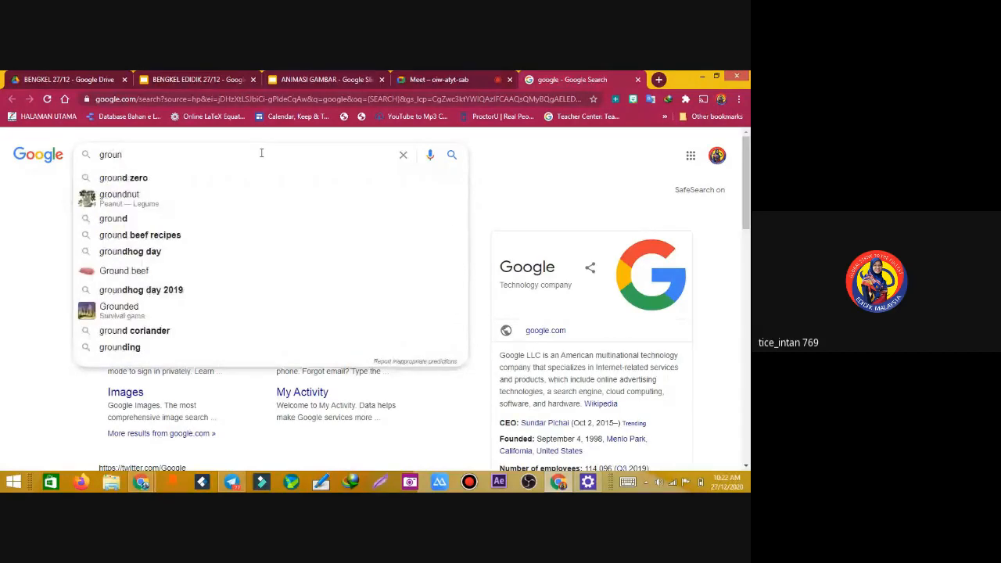
{"action": "type", "text": "d and "}
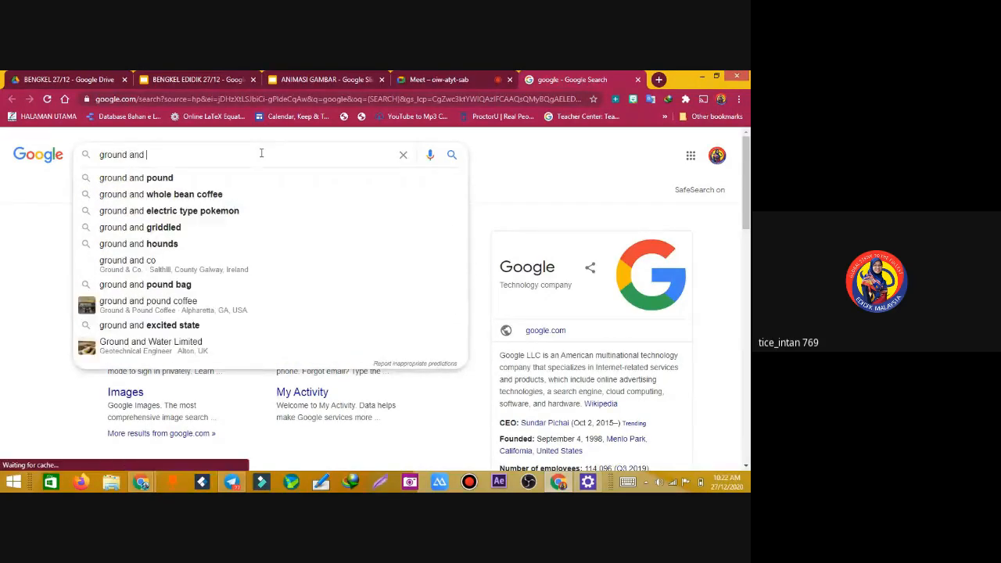
{"action": "type", "text": "sky c"}
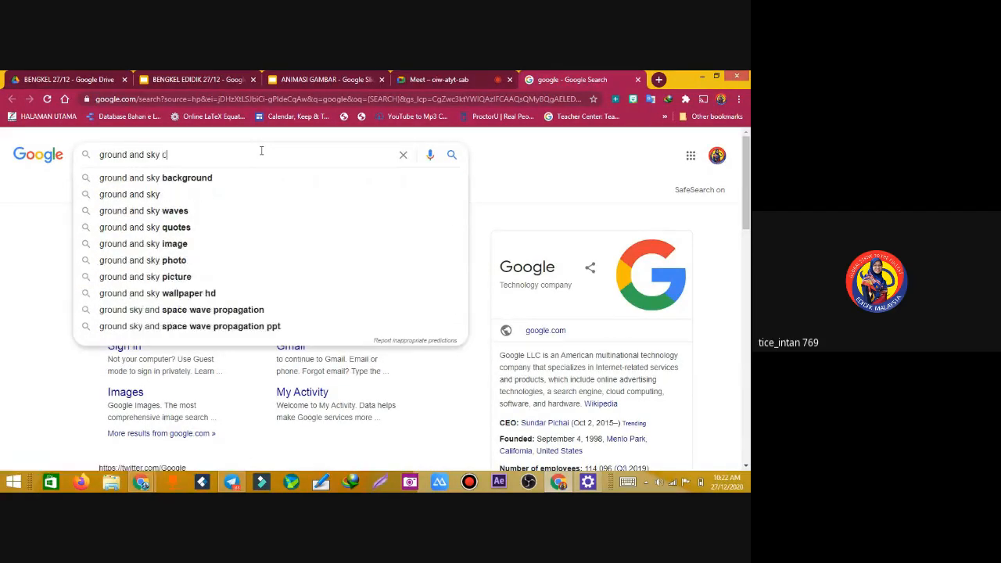
{"action": "type", "text": "artoo"}
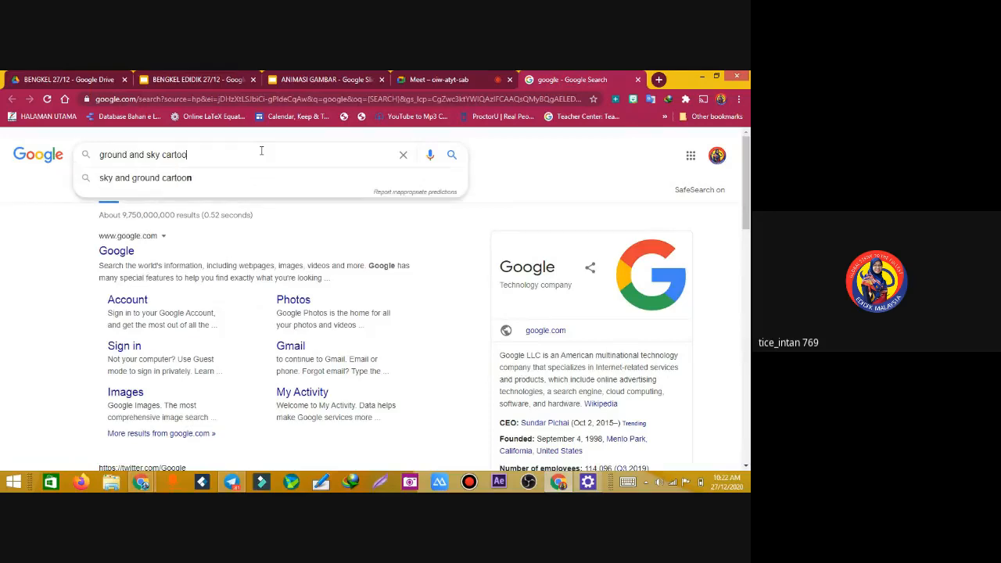
{"action": "type", "text": "n back"}
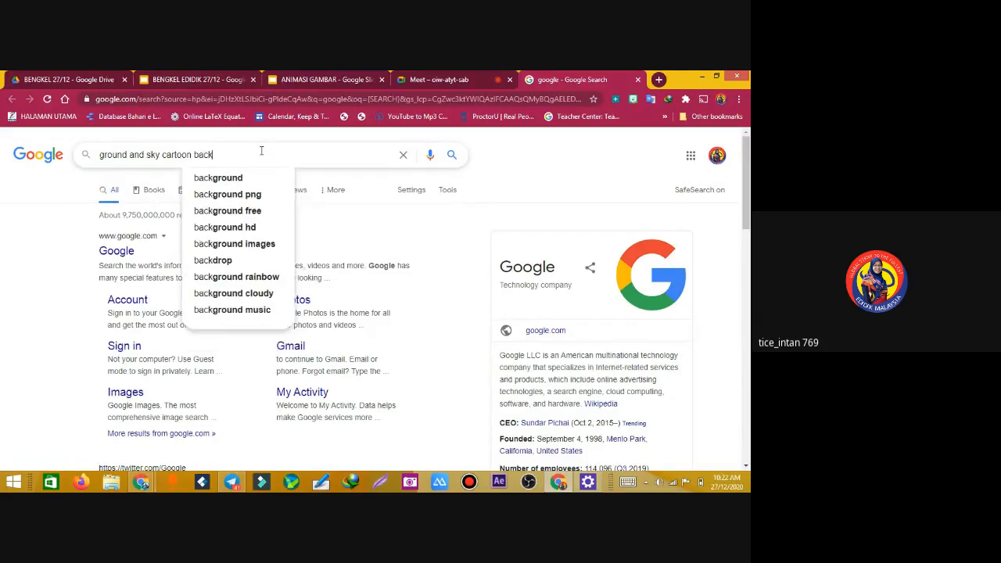
{"action": "type", "text": "ground"}
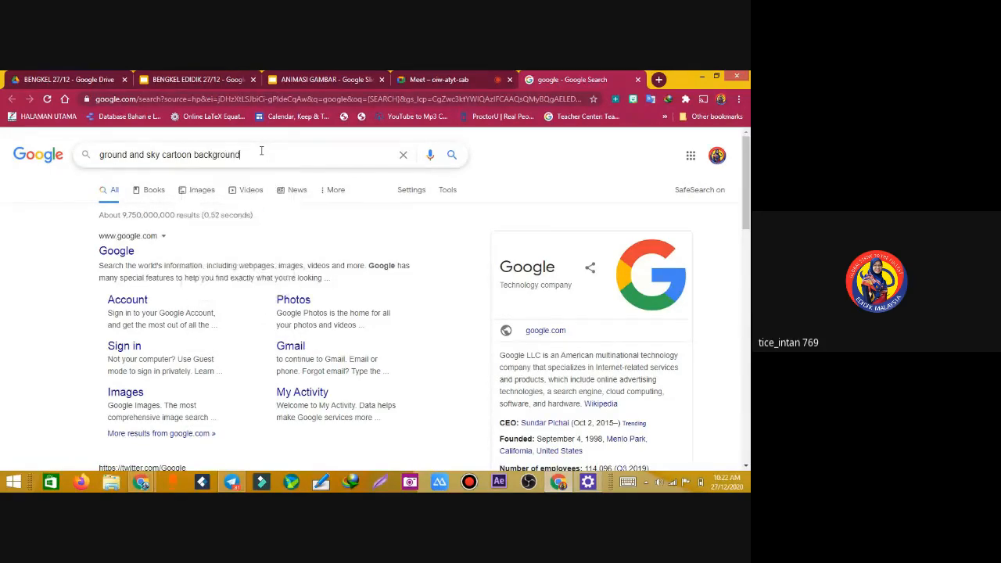
{"action": "key", "text": "Return"}
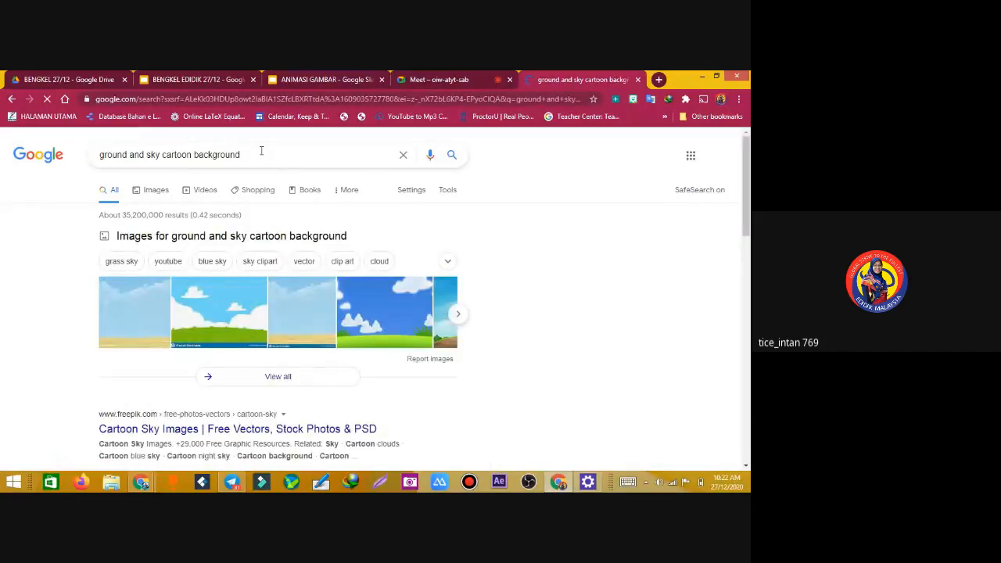
{"action": "left_click", "coordinate": [160, 195]}
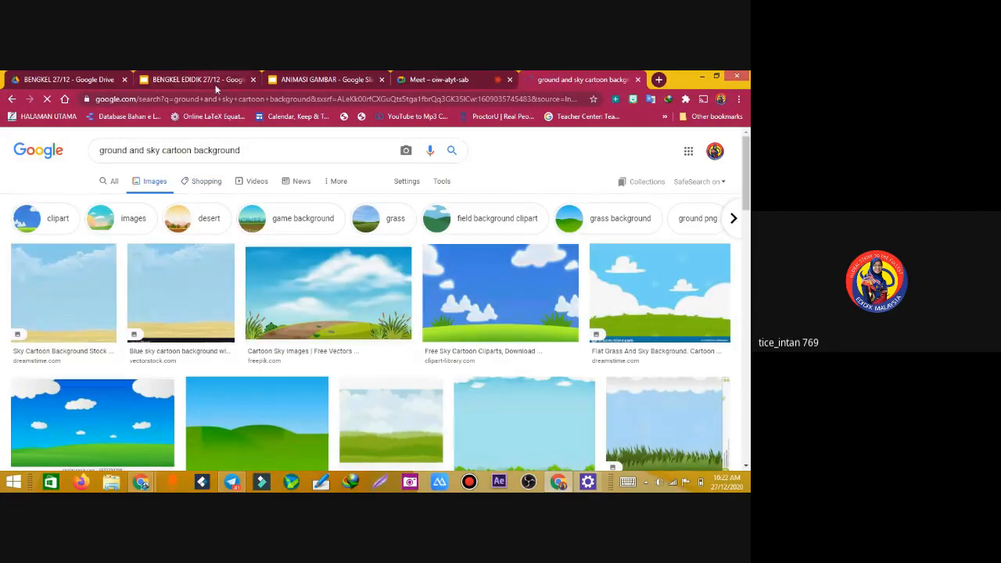
Return to the ANIMASI GAMBAR presentation, add a second slide with the Blank layout, and close the Unsplash photo search
{"action": "left_click", "coordinate": [352, 77]}
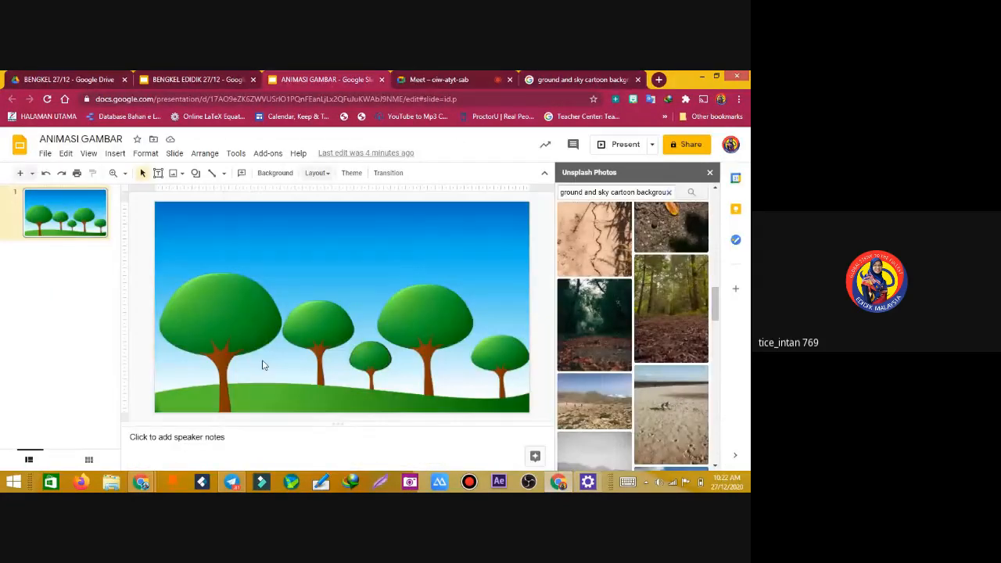
{"action": "right_click", "coordinate": [87, 220]}
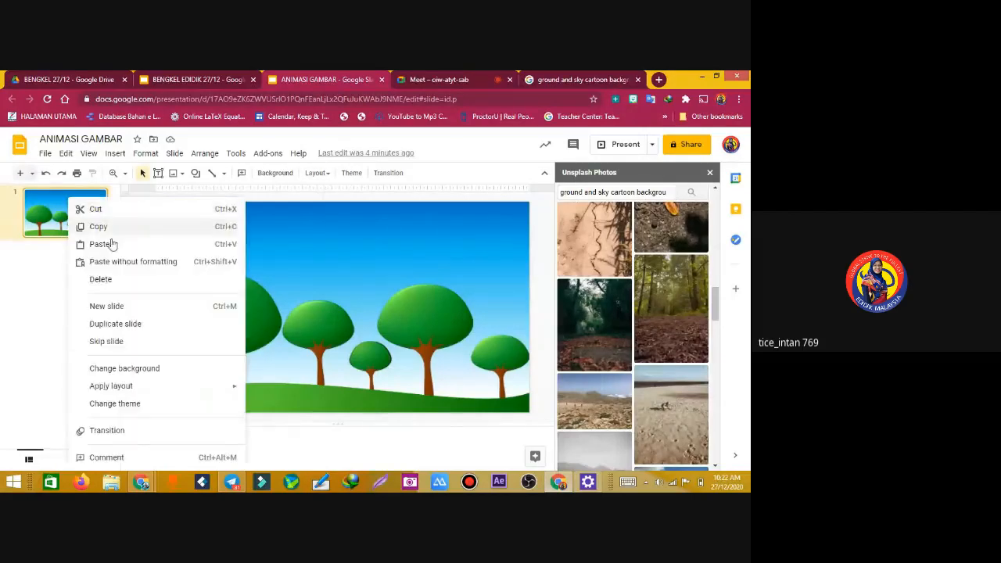
{"action": "left_click", "coordinate": [108, 311]}
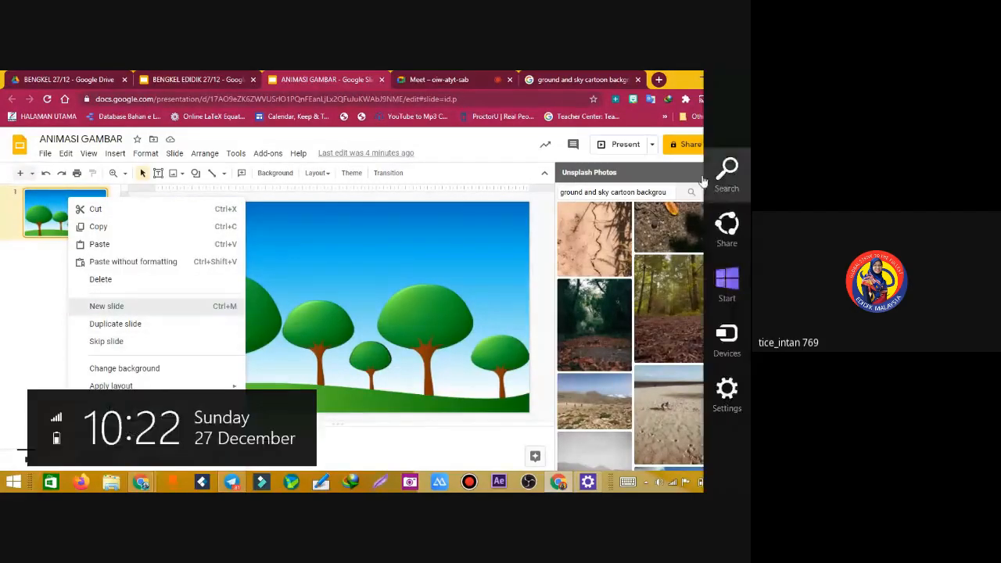
{"action": "left_click", "coordinate": [710, 175]}
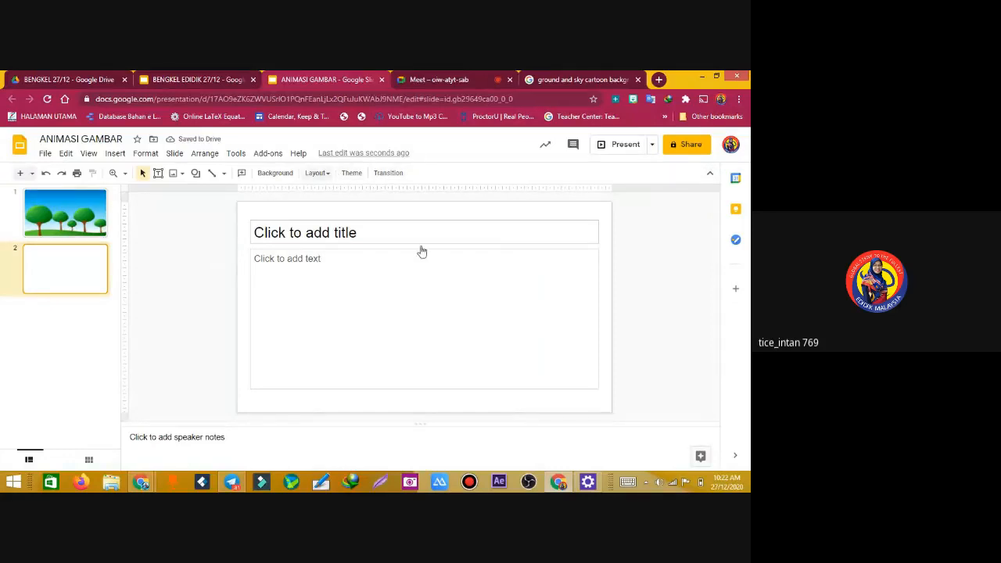
{"action": "left_click", "coordinate": [317, 173]}
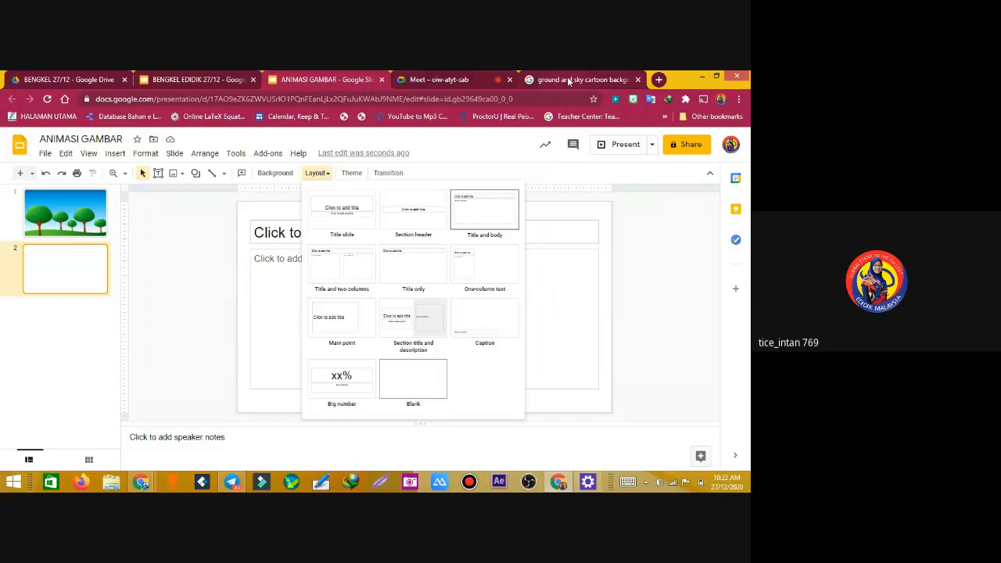
{"action": "left_click", "coordinate": [413, 379]}
Switch to the Google image results and examine the ground-and-sky cartoon pictures for one that suits the new slide's background
{"action": "left_click", "coordinate": [569, 80]}
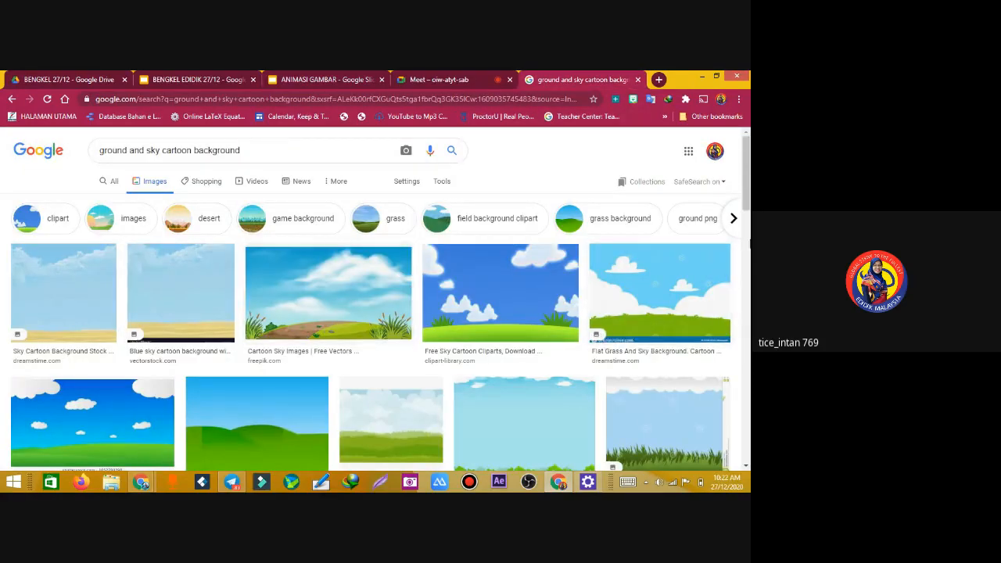
{"action": "scroll", "coordinate": [375, 313], "scroll_direction": "down", "scroll_amount": 1}
{"action": "scroll", "coordinate": [375, 313], "scroll_direction": "down", "scroll_amount": 4}
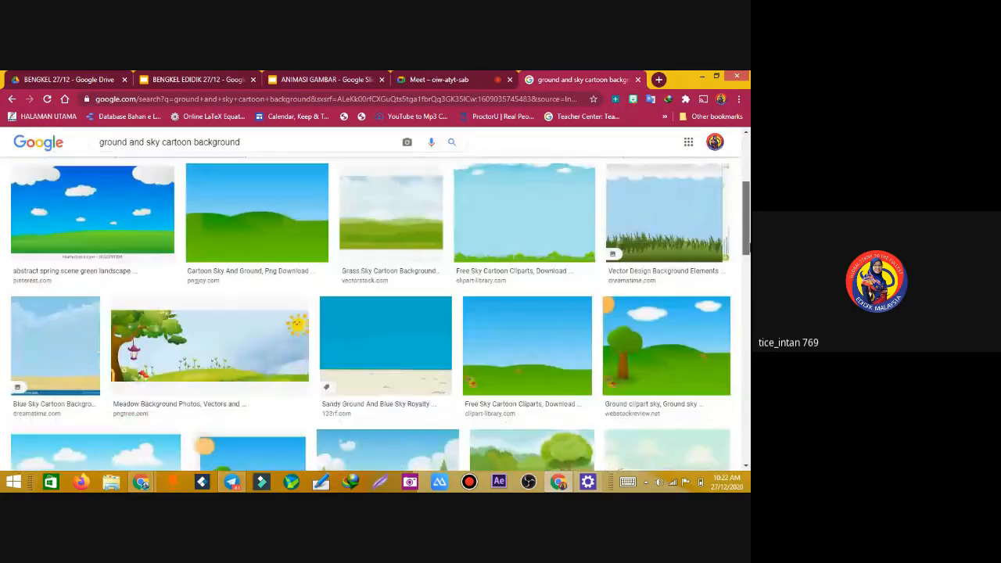
{"action": "scroll", "coordinate": [225, 284], "scroll_direction": "down", "scroll_amount": 1}
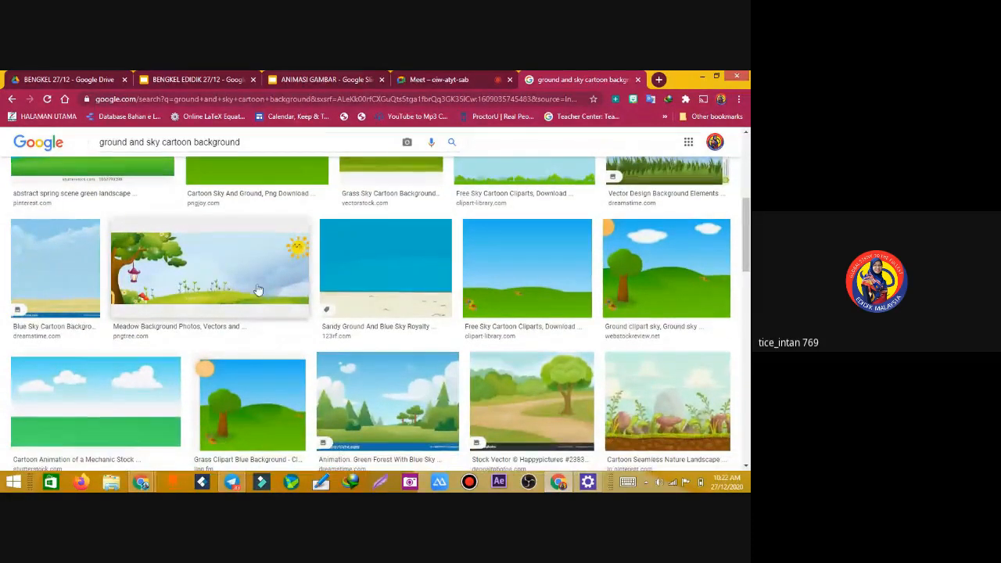
{"action": "left_click_drag", "start_coordinate": [748, 226], "coordinate": [749, 491]}
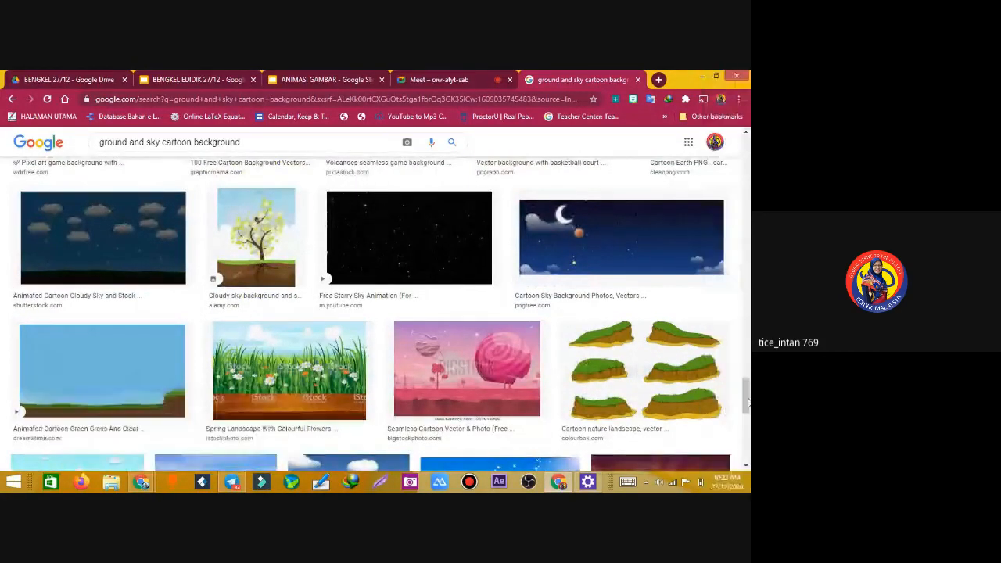
{"action": "left_click_drag", "start_coordinate": [749, 402], "coordinate": [739, 275]}
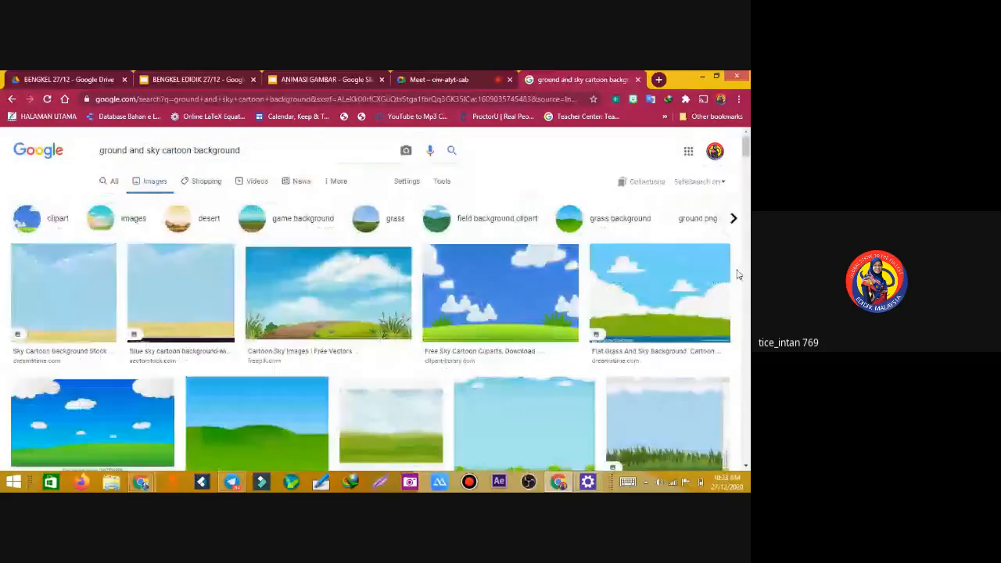
{"action": "scroll", "coordinate": [739, 278], "scroll_direction": "down", "scroll_amount": 1}
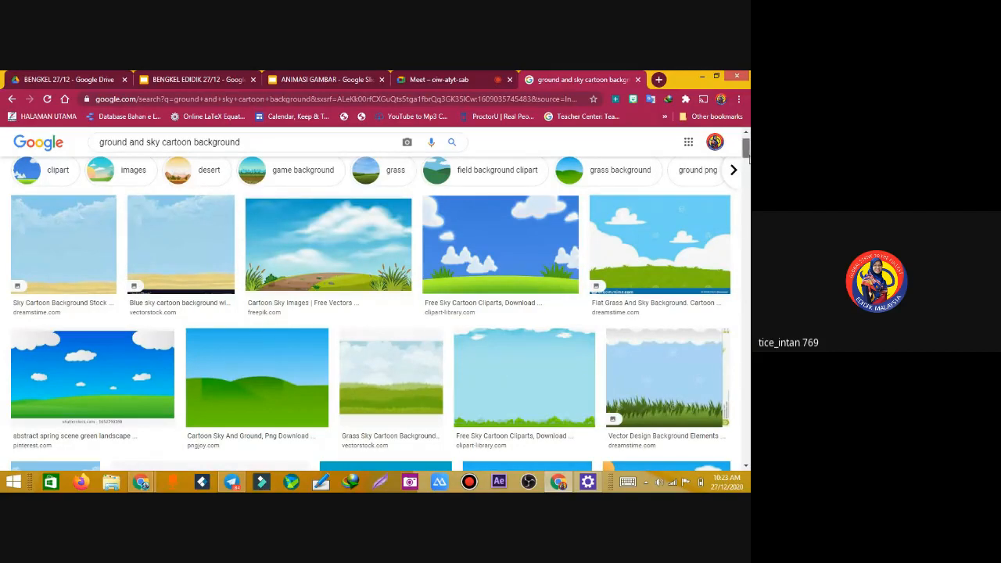
{"action": "scroll", "coordinate": [747, 159], "scroll_direction": "down", "scroll_amount": 3}
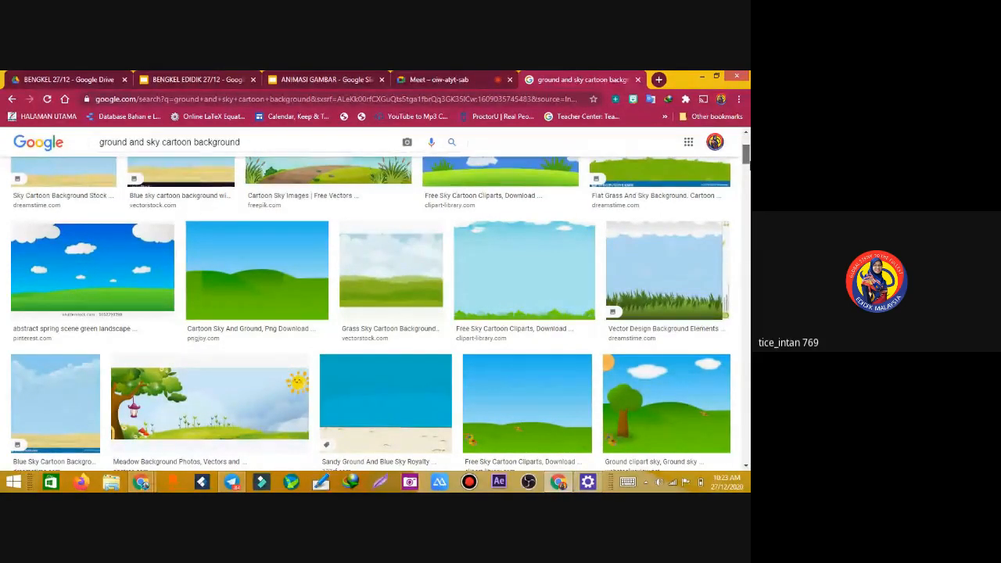
{"action": "scroll", "coordinate": [531, 350], "scroll_direction": "down", "scroll_amount": 4}
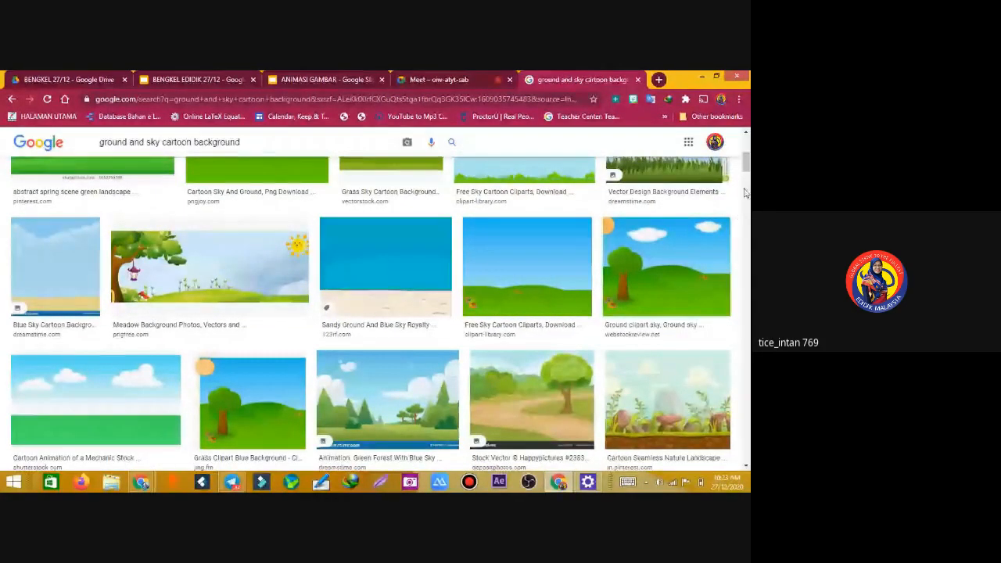
Preview the Shutterstock and Freepik cartoon sky pictures and examine the related images for a suitable slide background
{"action": "scroll", "coordinate": [372, 313], "scroll_direction": "down", "scroll_amount": 3}
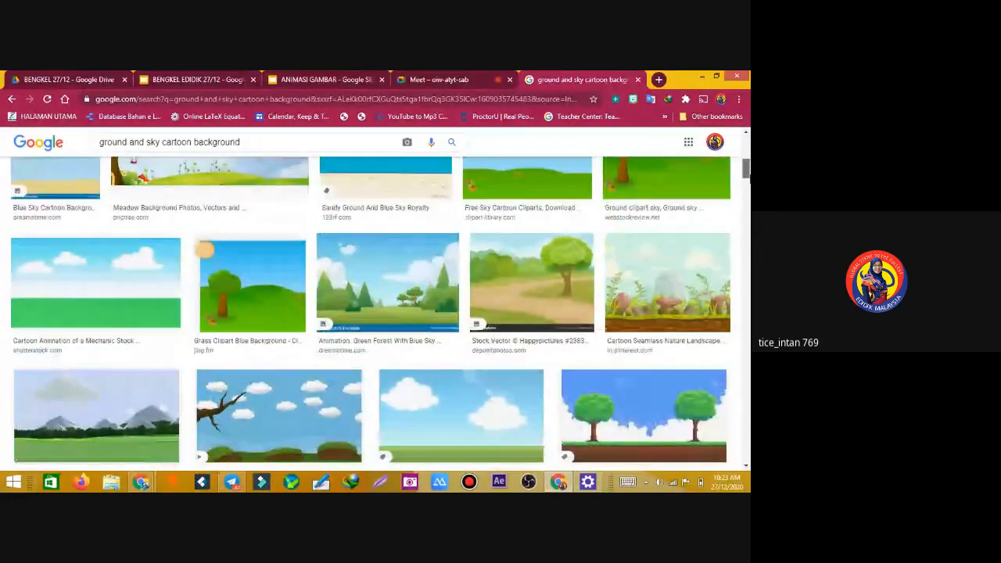
{"action": "left_click", "coordinate": [82, 290]}
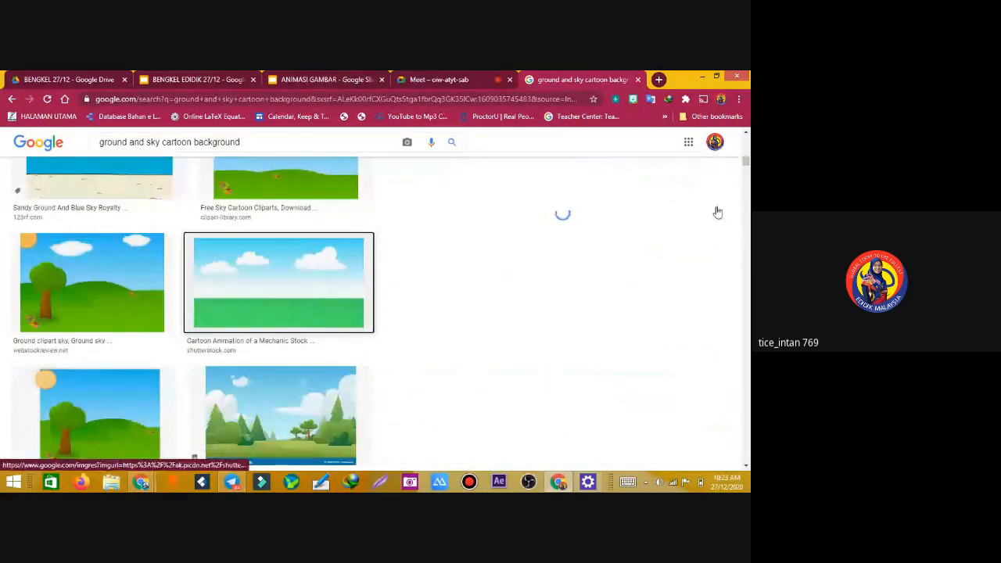
{"action": "scroll", "coordinate": [740, 232], "scroll_direction": "down", "scroll_amount": 2}
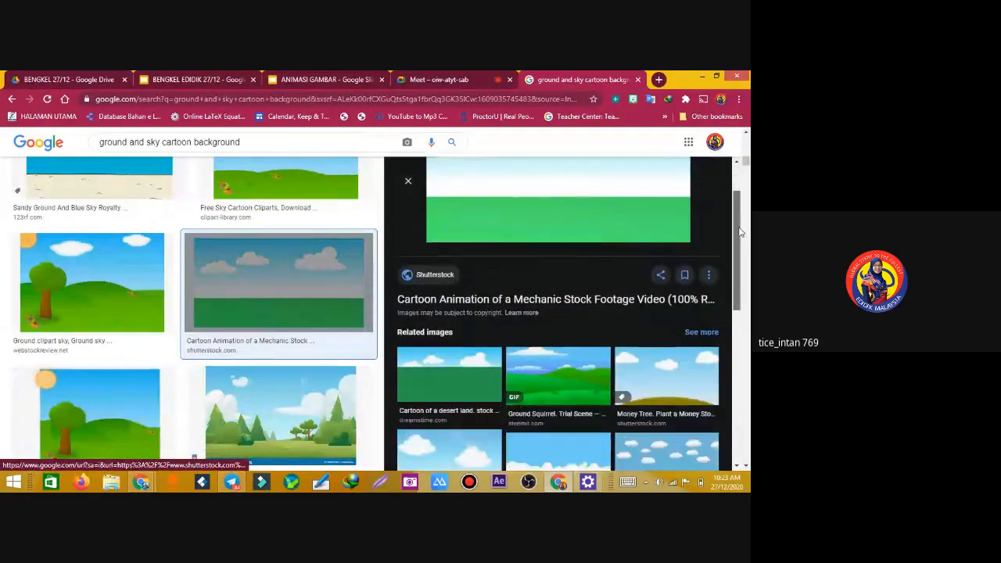
{"action": "left_click_drag", "start_coordinate": [741, 231], "coordinate": [746, 308]}
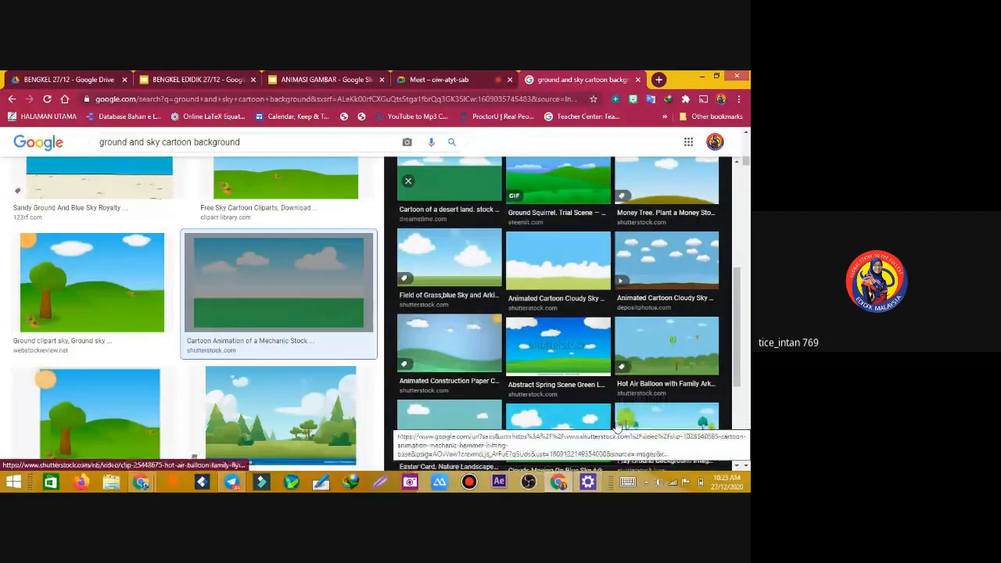
{"action": "scroll", "coordinate": [746, 286], "scroll_direction": "down", "scroll_amount": 2}
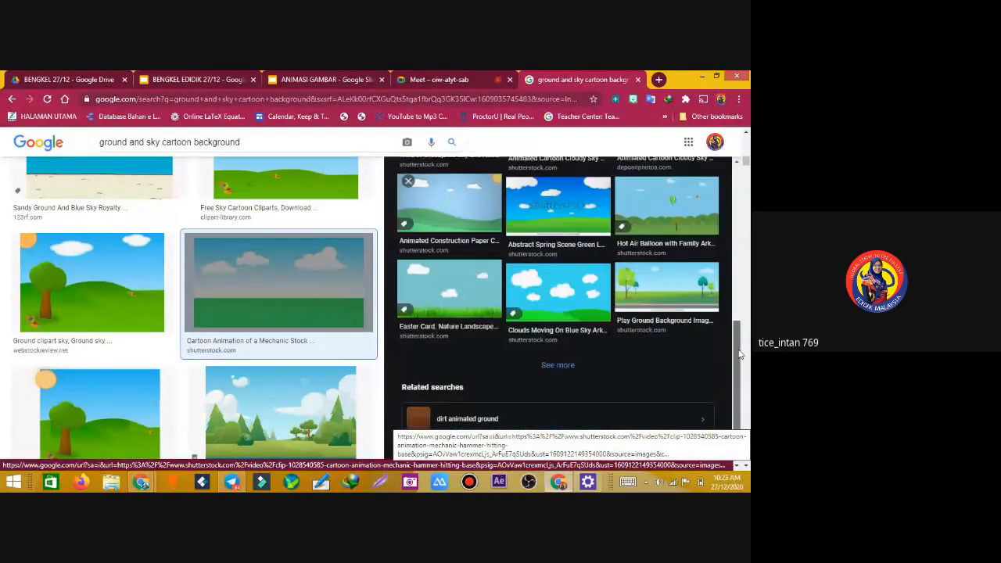
{"action": "left_click_drag", "start_coordinate": [748, 169], "coordinate": [746, 149]}
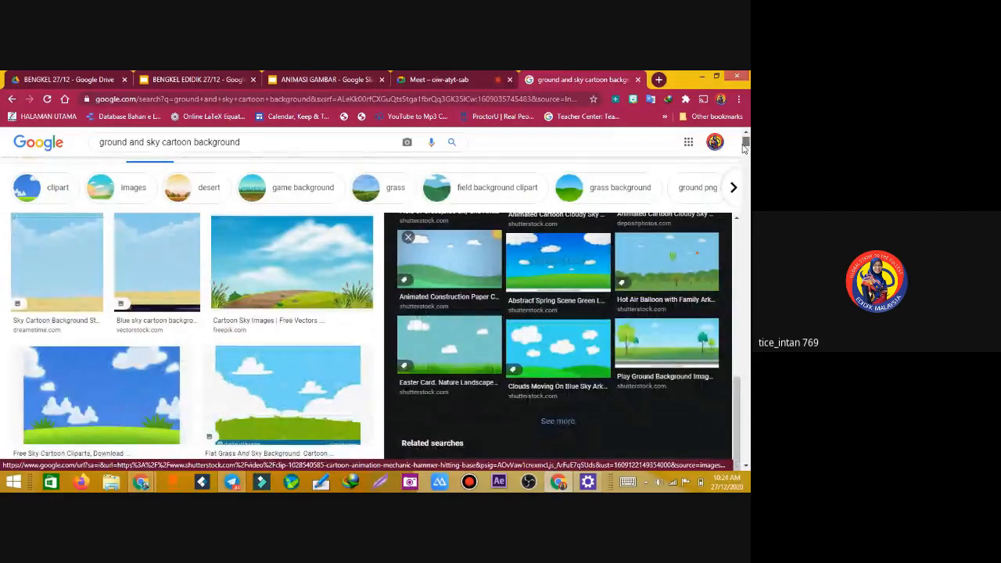
{"action": "left_click", "coordinate": [258, 263]}
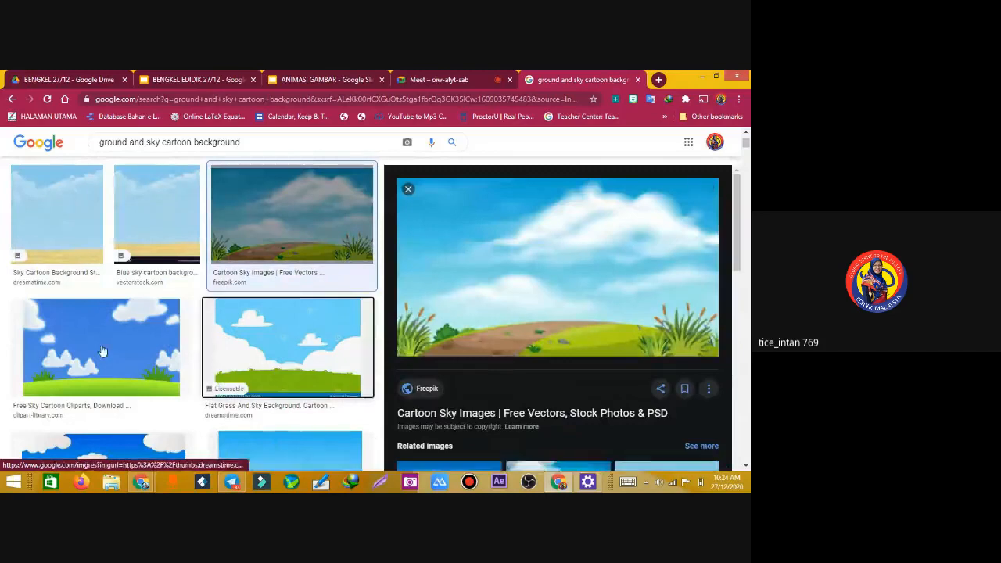
Save the Clipart Library picture of blue sky, white clouds and green grass to the Desktop as unnamed.png
{"action": "left_click", "coordinate": [179, 371]}
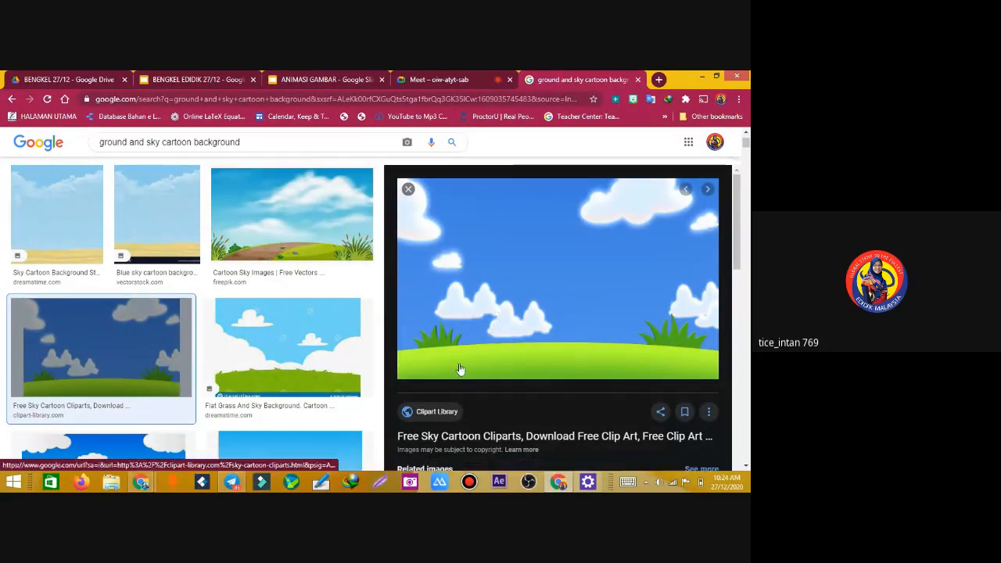
{"action": "right_click", "coordinate": [528, 308]}
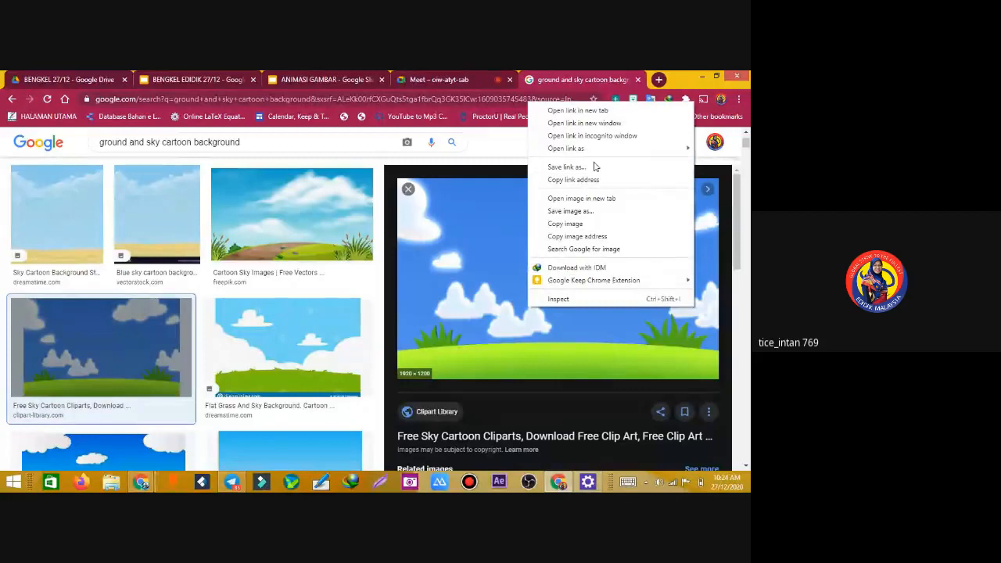
{"action": "left_click", "coordinate": [590, 212]}
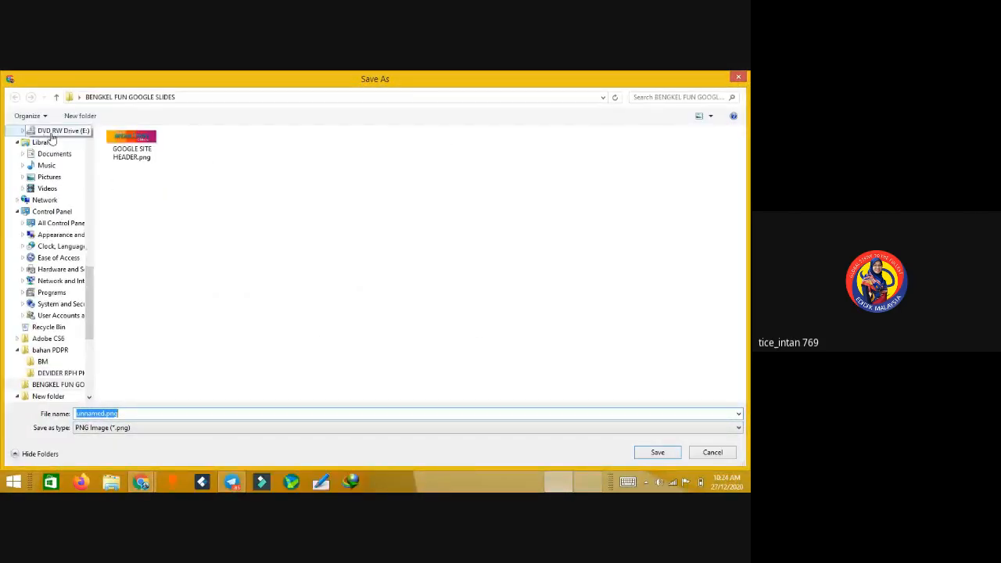
{"action": "scroll", "coordinate": [78, 162], "scroll_direction": "up", "scroll_amount": 10}
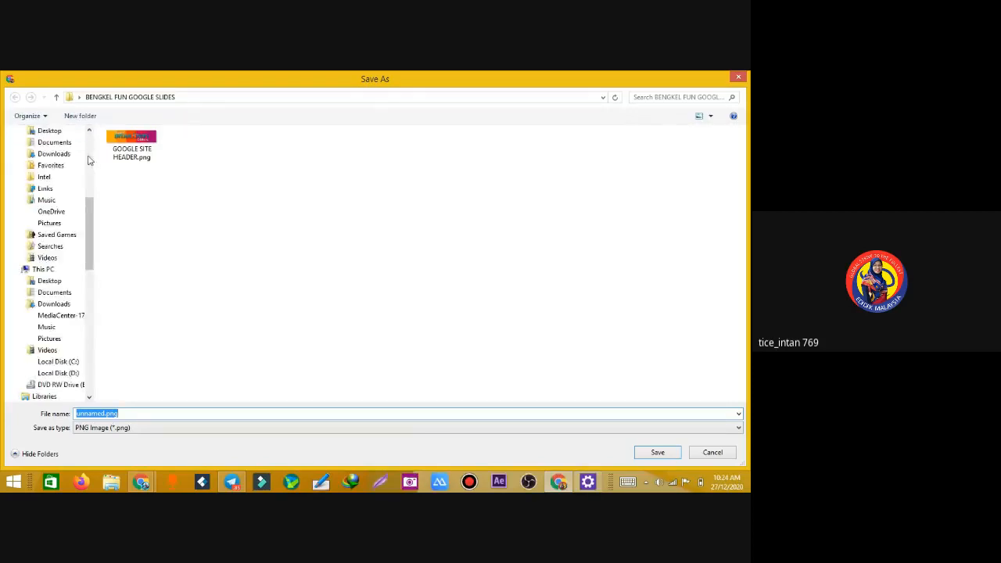
{"action": "left_click", "coordinate": [45, 160]}
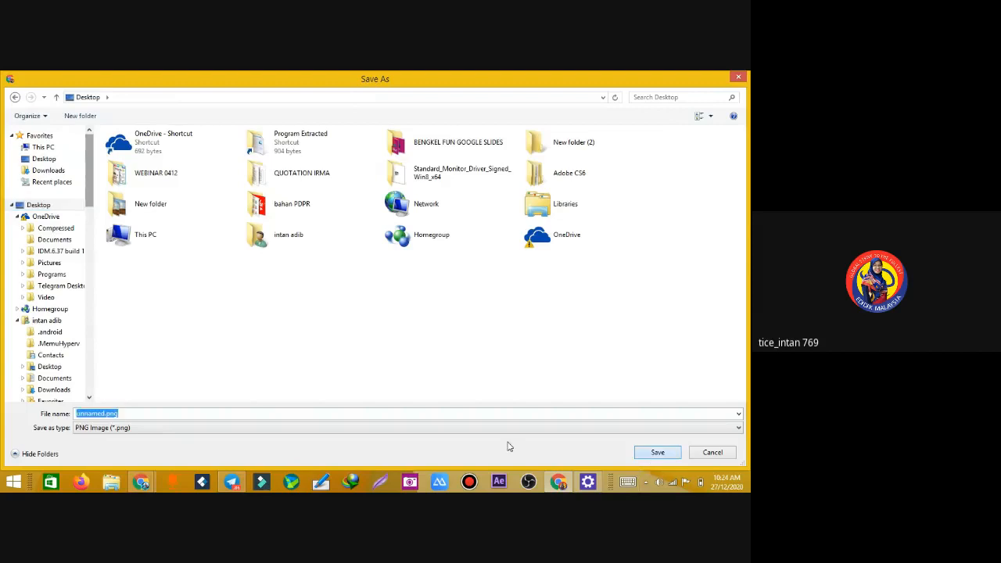
{"action": "key", "text": "Return"}
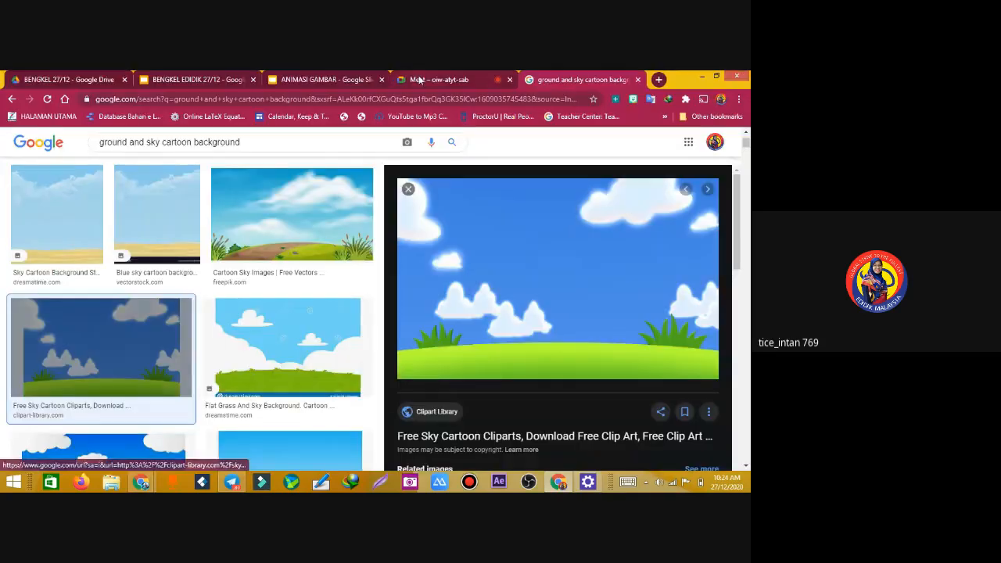
Return to the ANIMASI GAMBAR presentation and set unnamed.png from the Desktop as the blank second slide's background image
{"action": "left_click", "coordinate": [195, 79]}
{"action": "left_click", "coordinate": [318, 77]}
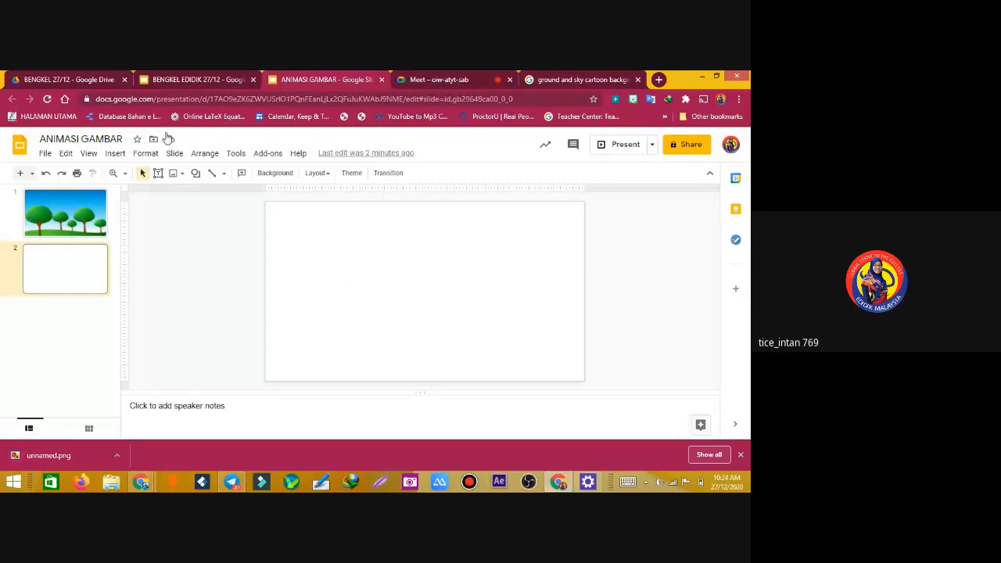
{"action": "left_click", "coordinate": [278, 173]}
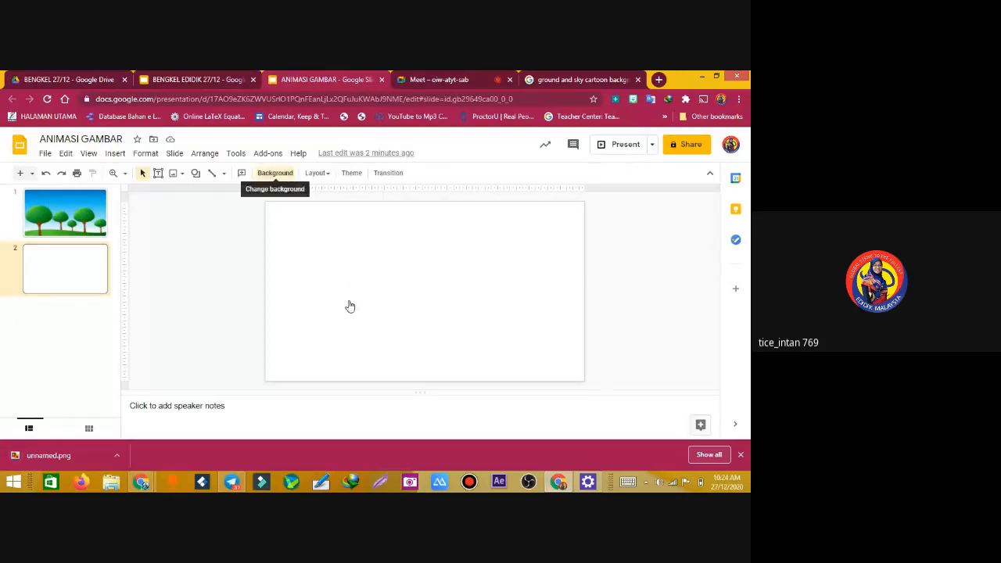
{"action": "left_click", "coordinate": [414, 282]}
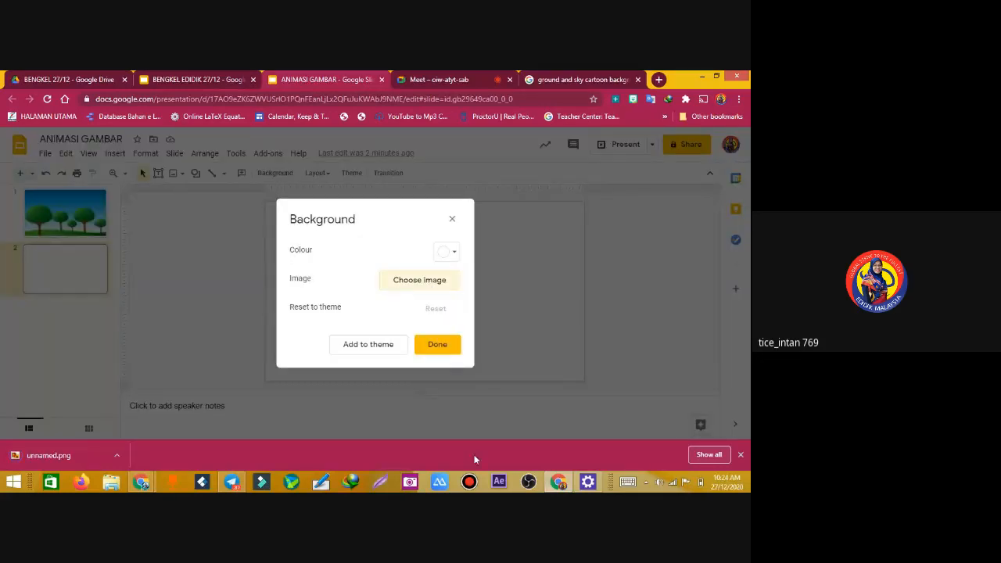
{"action": "left_click", "coordinate": [199, 211]}
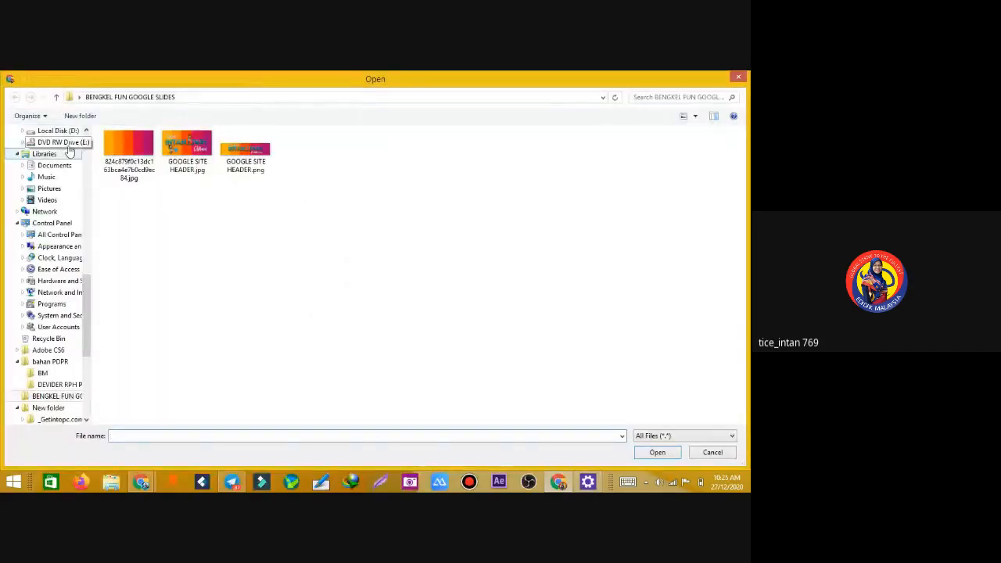
{"action": "scroll", "coordinate": [87, 147], "scroll_direction": "up", "scroll_amount": 12}
{"action": "left_click", "coordinate": [44, 159]}
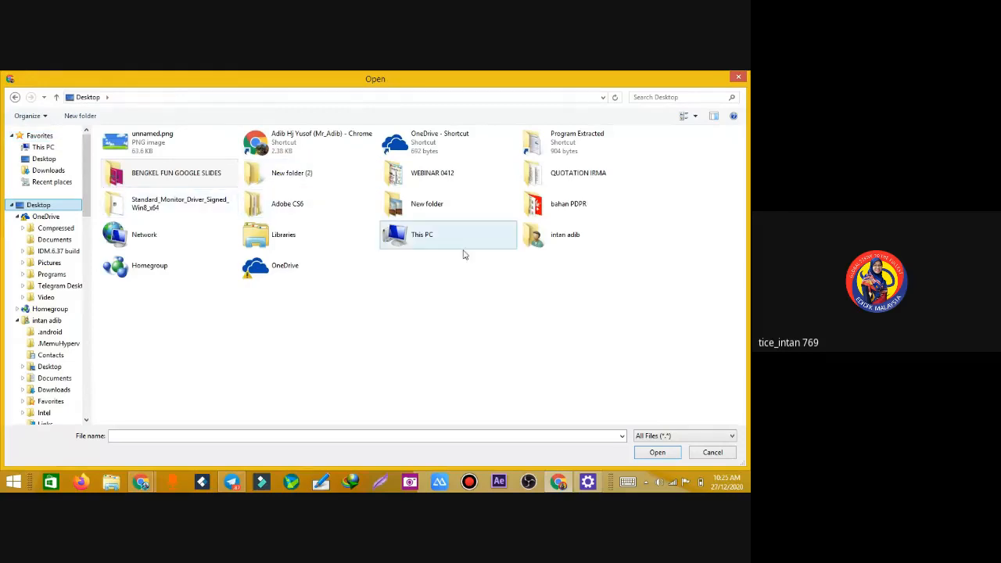
{"action": "left_click", "coordinate": [147, 149]}
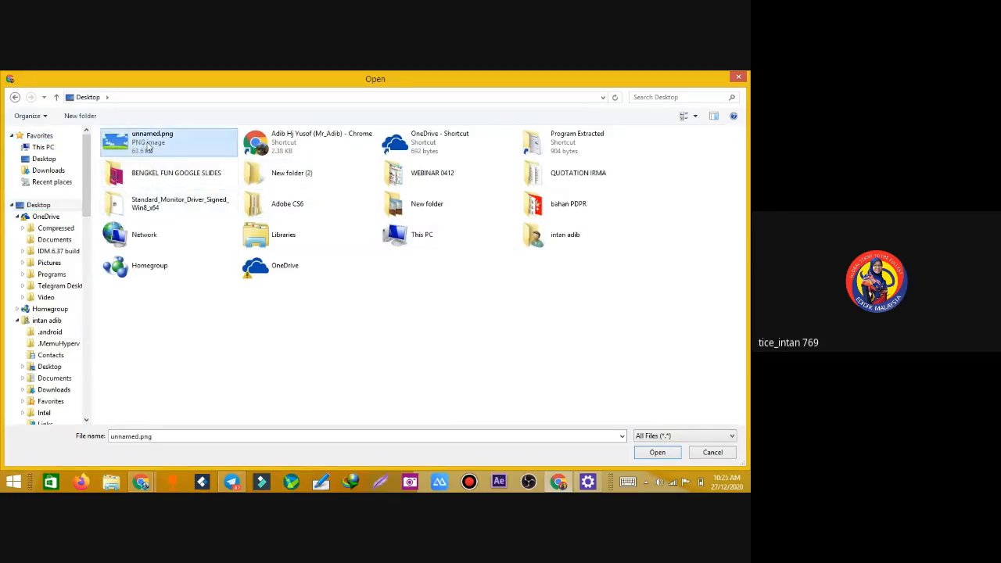
{"action": "left_click", "coordinate": [656, 454]}
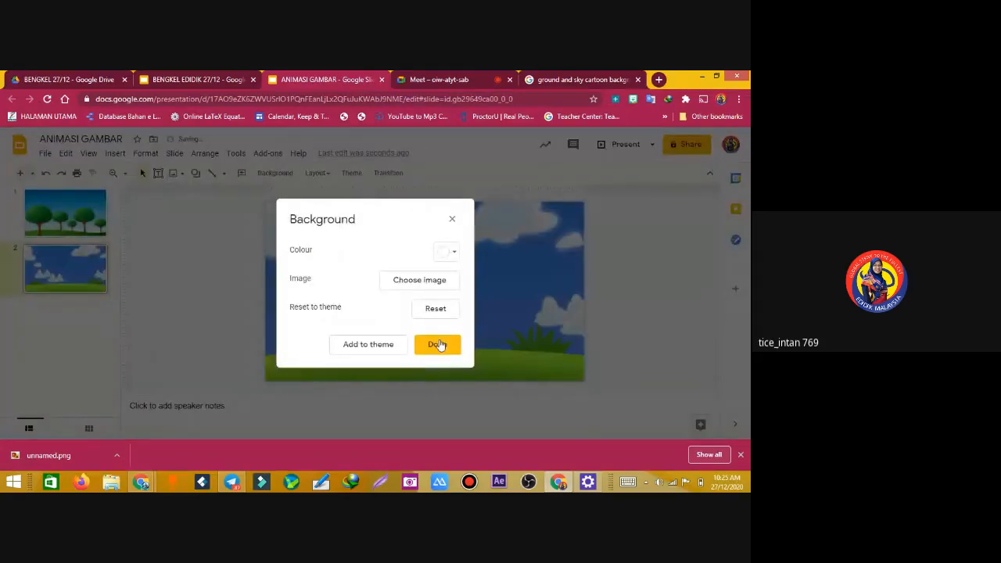
{"action": "left_click", "coordinate": [437, 344]}
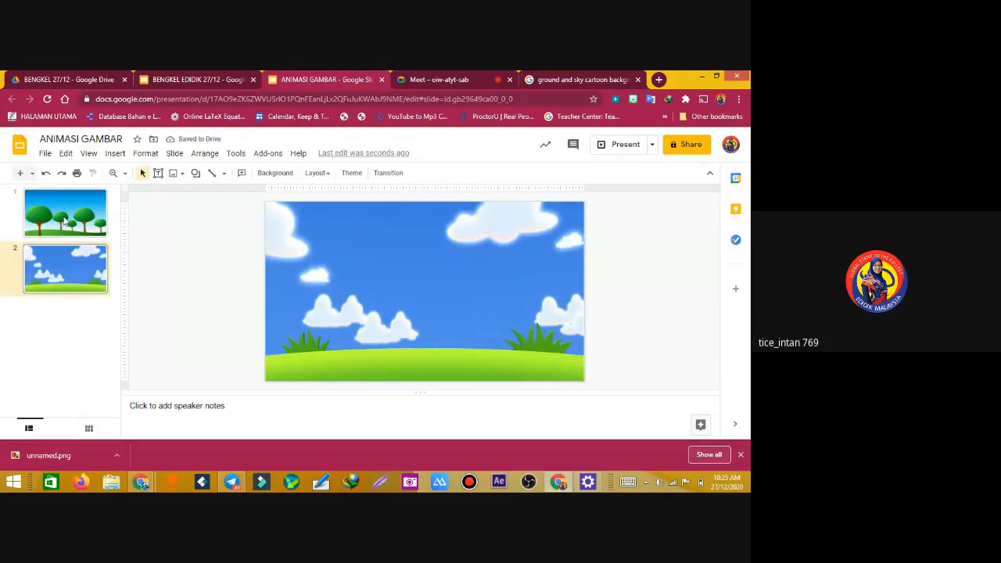
Delete the first slide with the tree background
{"action": "left_click", "coordinate": [65, 223]}
{"action": "right_click", "coordinate": [65, 223]}
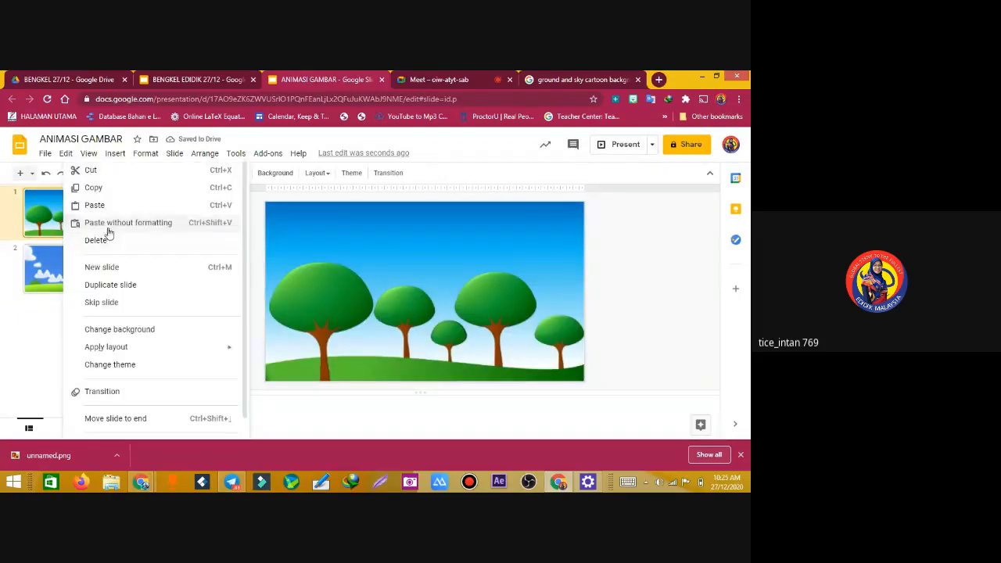
{"action": "left_click", "coordinate": [97, 241]}
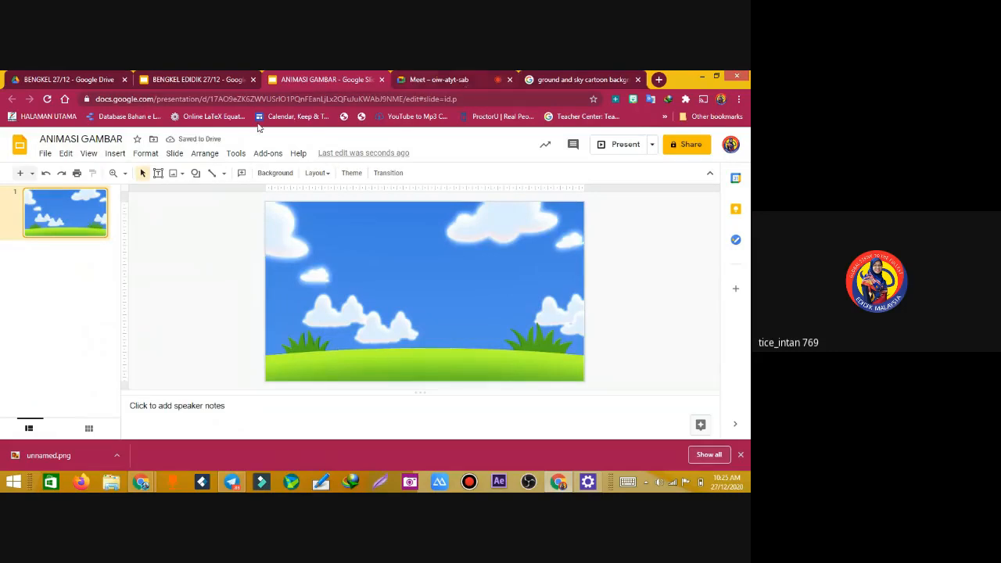
Switch back to the Google image results and replace the query with a search for "flower buds"
{"action": "left_click", "coordinate": [589, 78]}
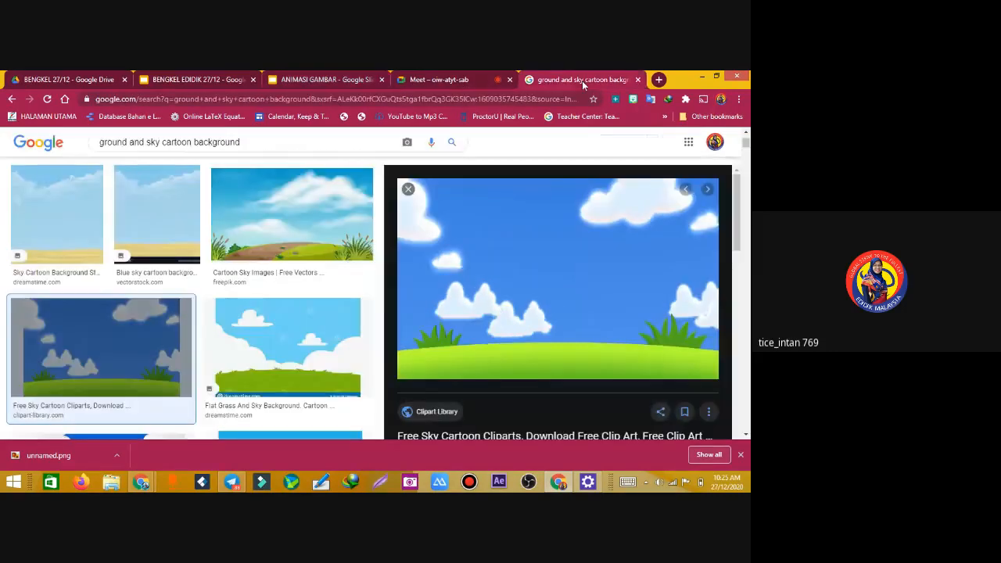
{"action": "left_click", "coordinate": [249, 142]}
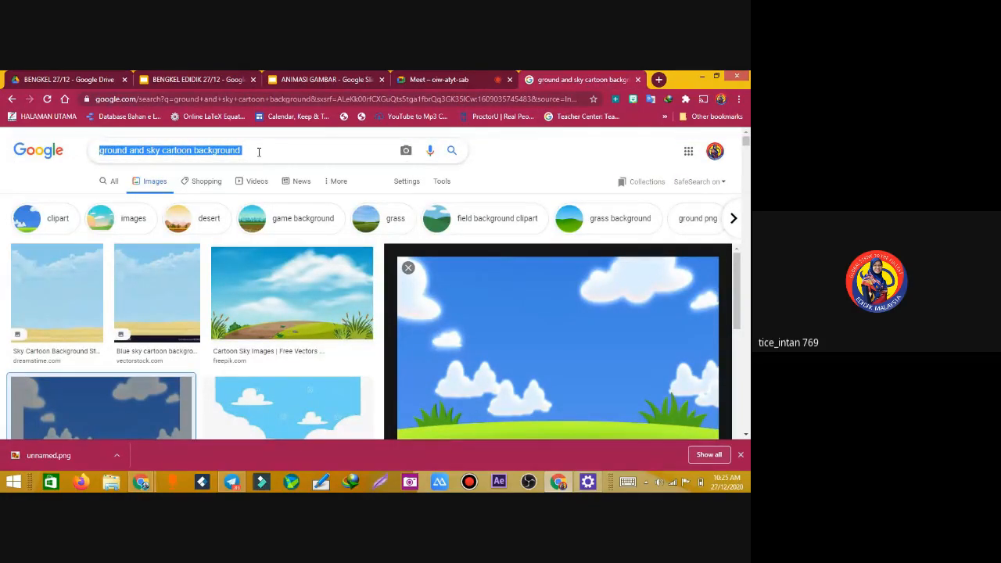
{"action": "scroll", "coordinate": [258, 152], "scroll_direction": "down", "scroll_amount": 3}
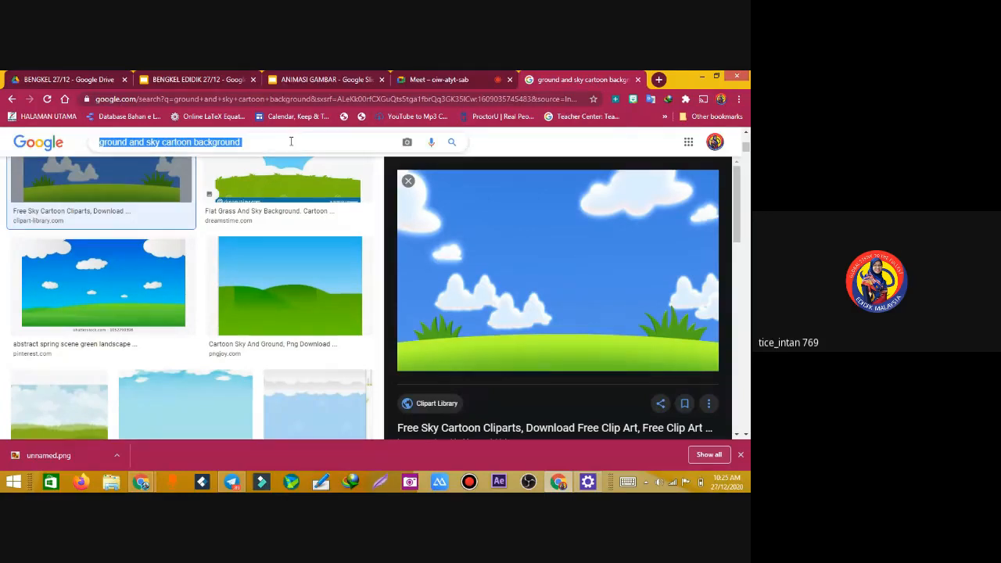
{"action": "left_click", "coordinate": [266, 144]}
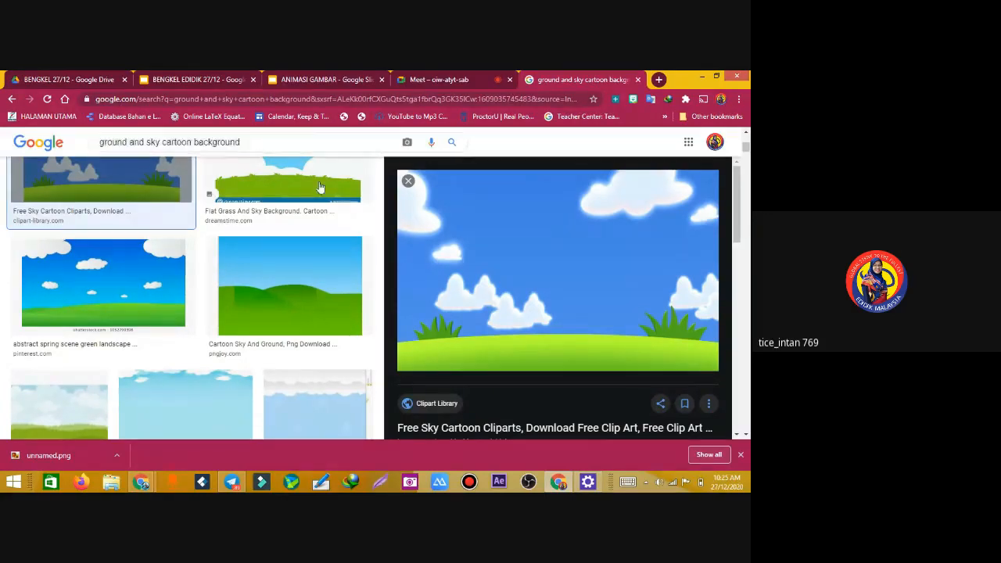
{"action": "left_click_drag", "start_coordinate": [242, 142], "coordinate": [92, 146]}
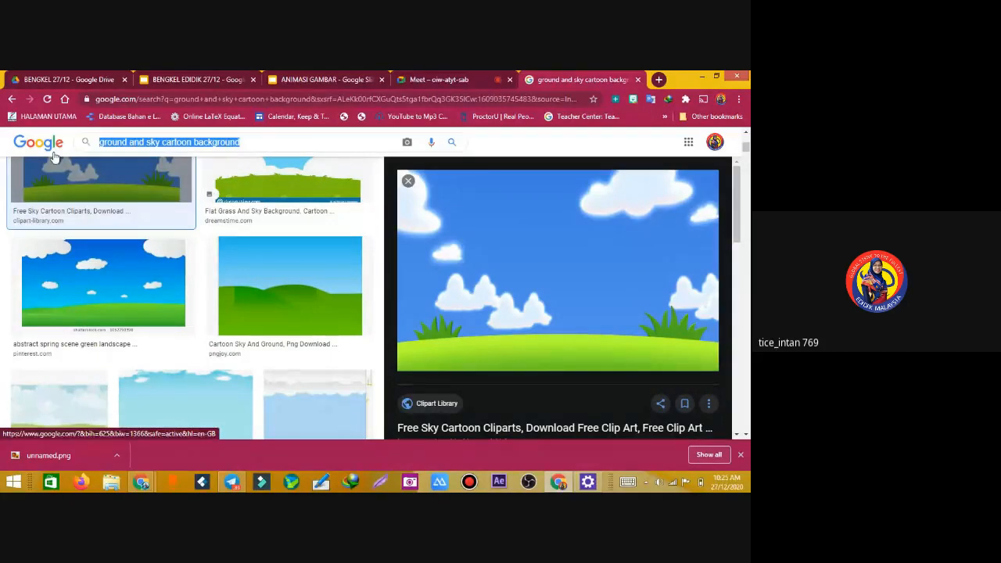
{"action": "type", "text": "flow"}
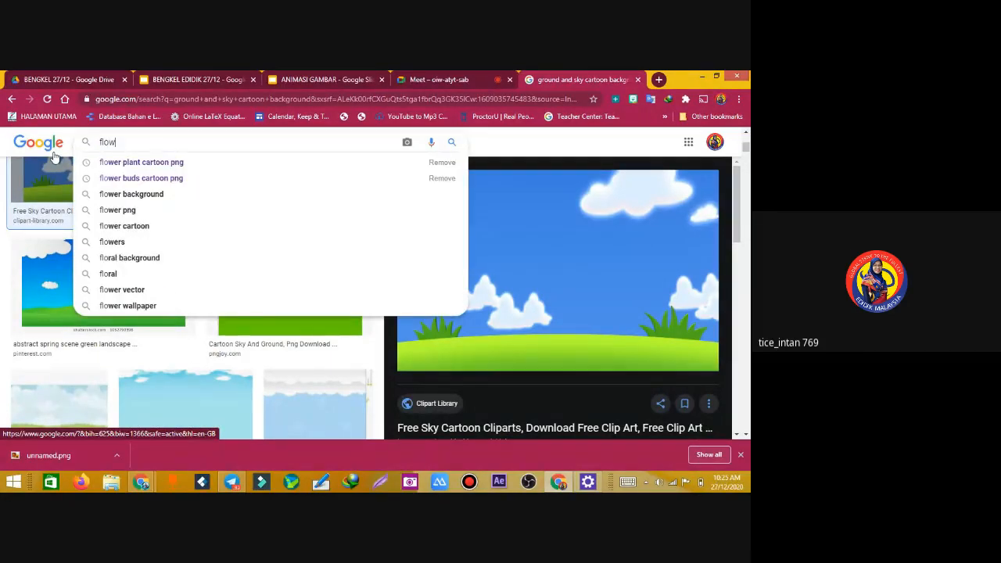
{"action": "type", "text": "er b"}
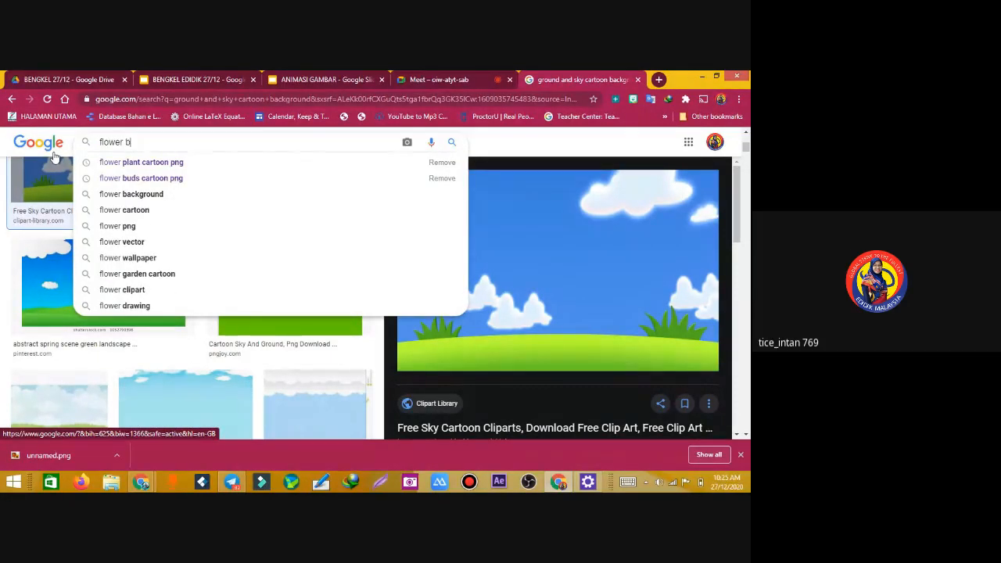
{"action": "type", "text": "uds"}
{"action": "key", "text": "Down"}
{"action": "key", "text": "Down"}
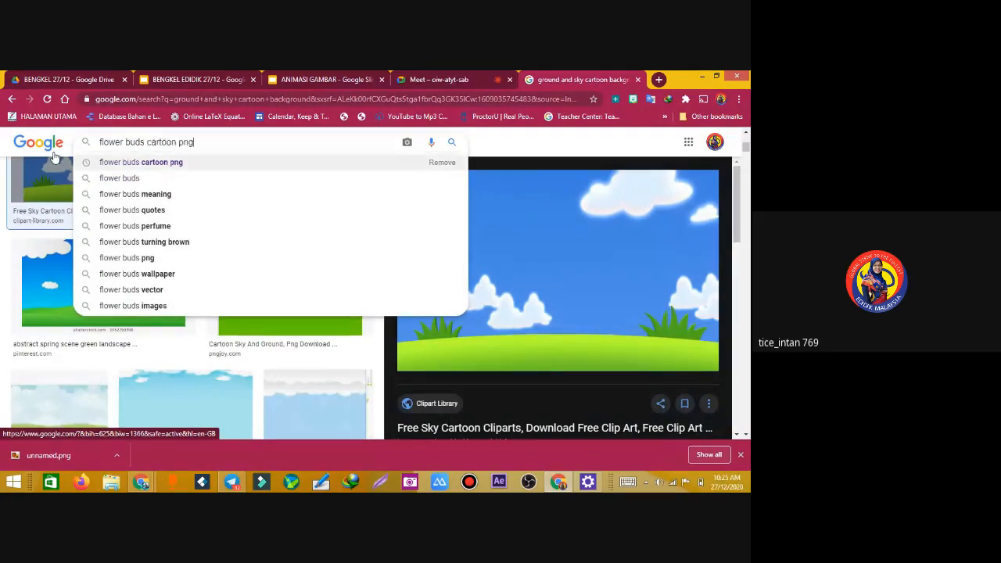
{"action": "key", "text": "Return"}
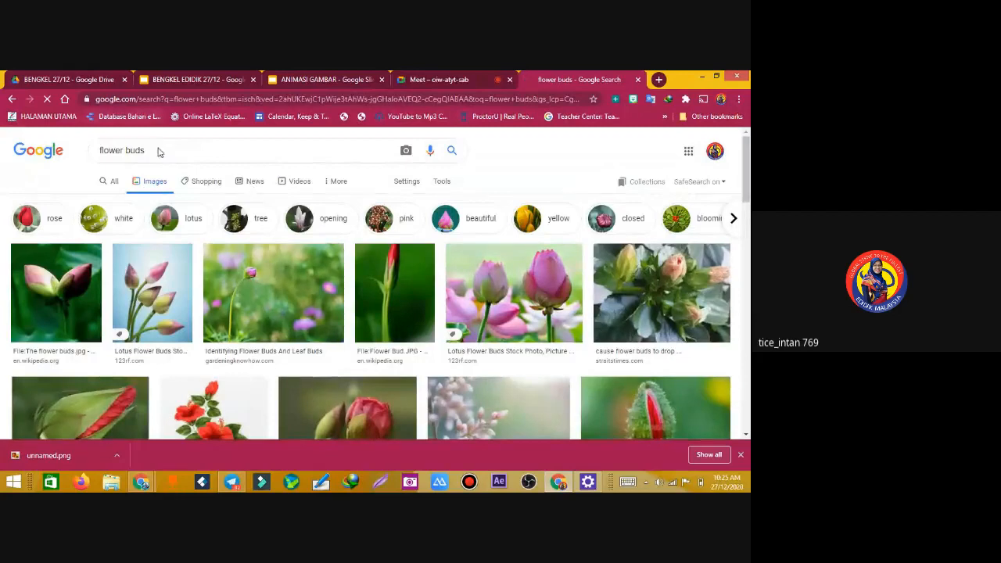
Refine the Google image search to "flower buds cartoon png"
{"action": "left_click", "coordinate": [166, 155]}
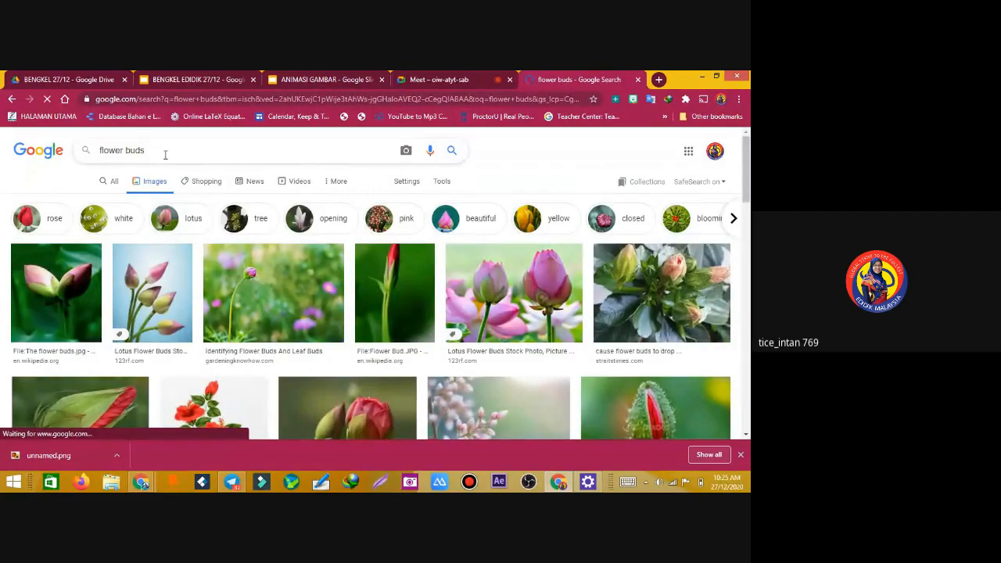
{"action": "type", "text": "cartoon"}
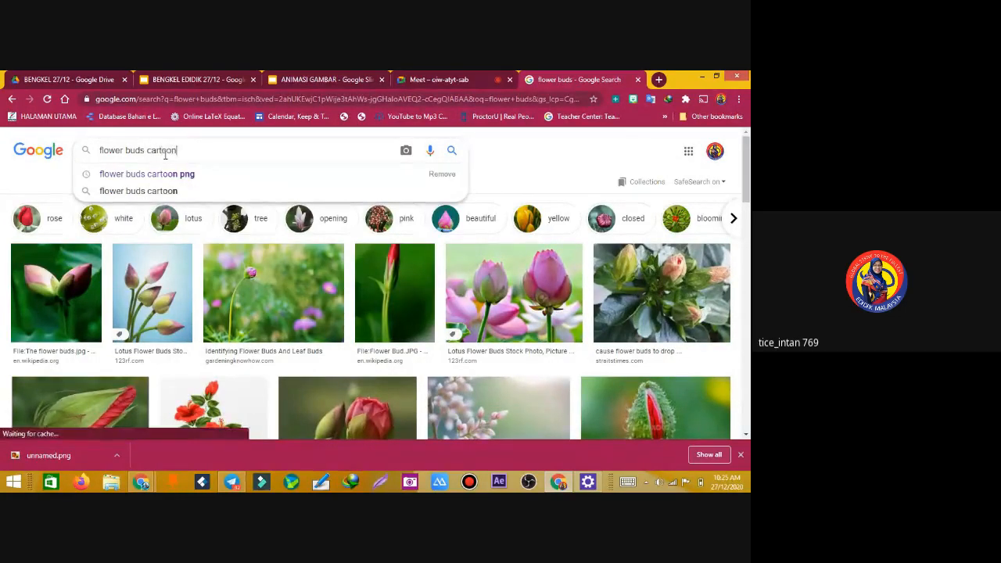
{"action": "type", "text": " pnd"}
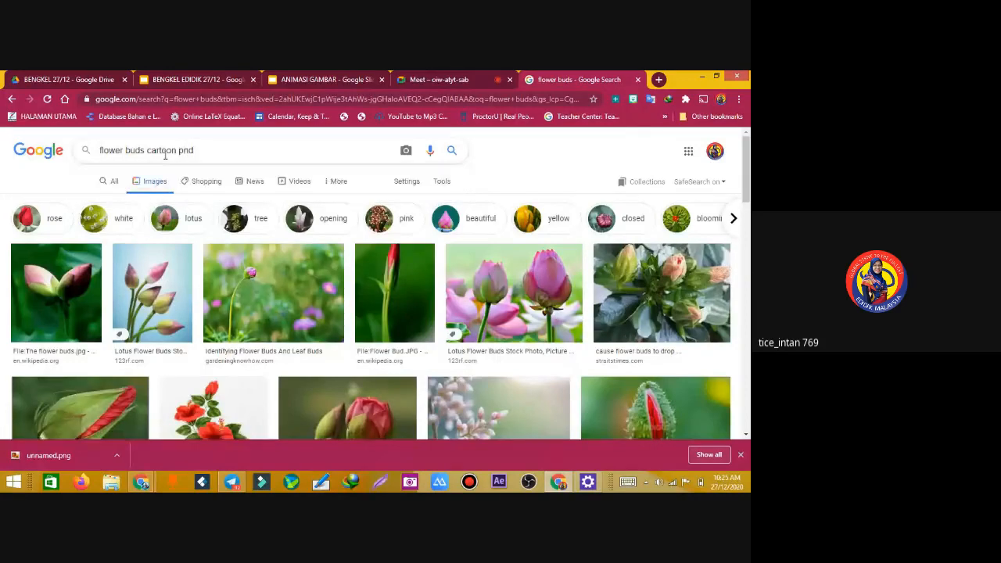
{"action": "key", "text": "BackSpace"}
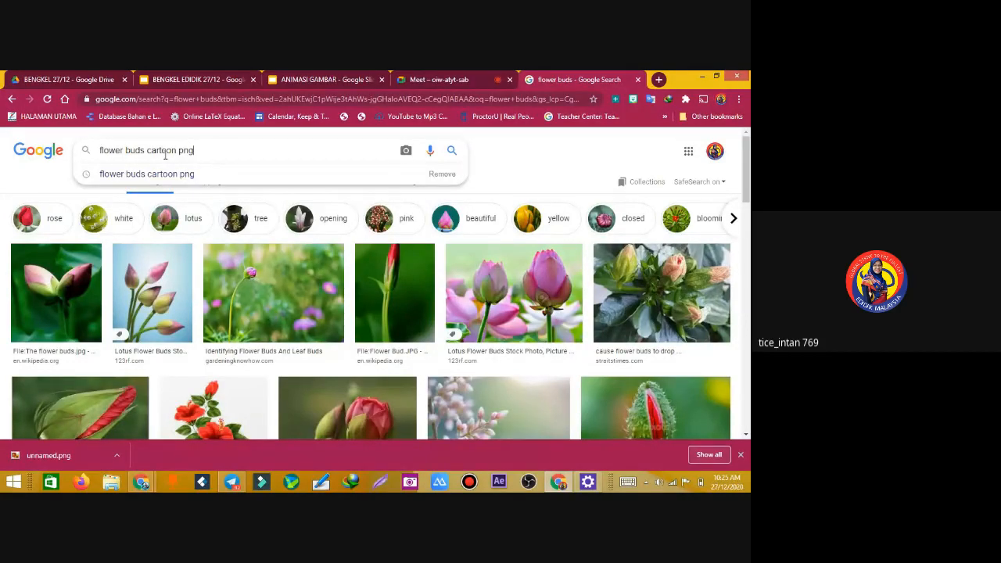
{"action": "key", "text": "Return"}
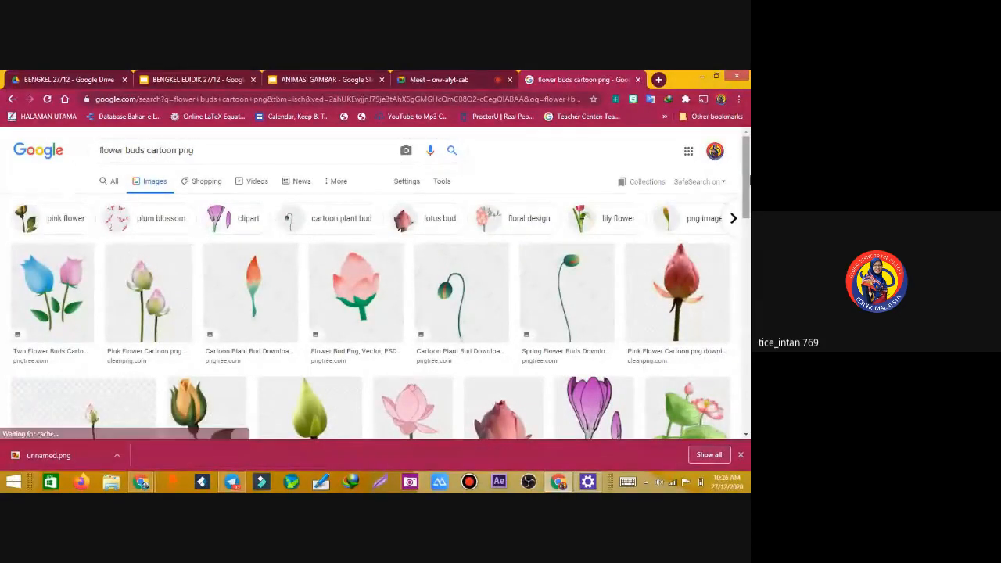
Look through the "flower buds cartoon png" image results for a flower bud picture that suits the slide
{"action": "left_click_drag", "start_coordinate": [749, 191], "coordinate": [64, 459]}
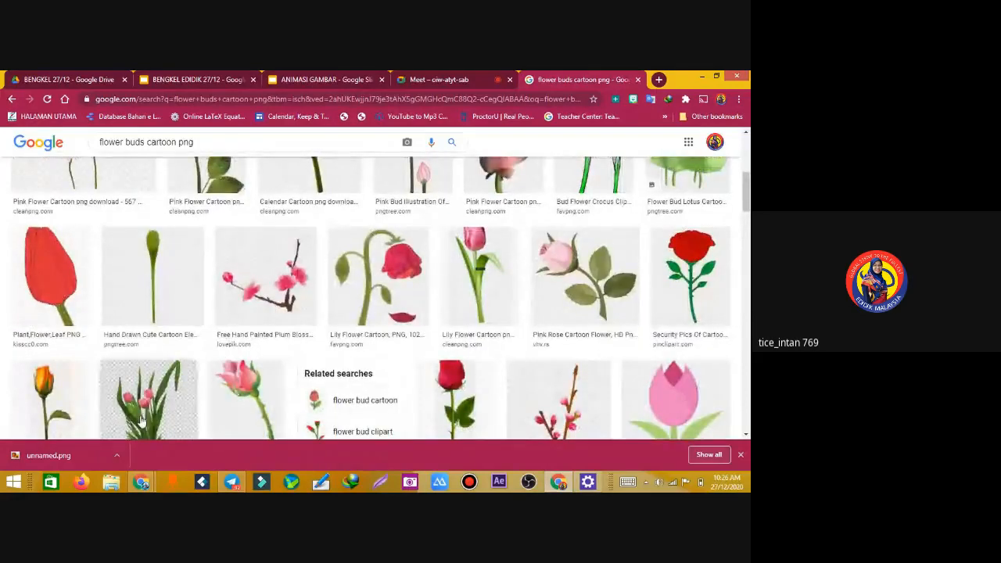
{"action": "mouse_move", "coordinate": [745, 197]}
{"action": "left_mouse_down"}
{"action": "mouse_move", "coordinate": [746, 164]}
{"action": "mouse_move", "coordinate": [745, 189]}
{"action": "mouse_move", "coordinate": [746, 170]}
{"action": "mouse_move", "coordinate": [746, 180]}
{"action": "left_mouse_up"}
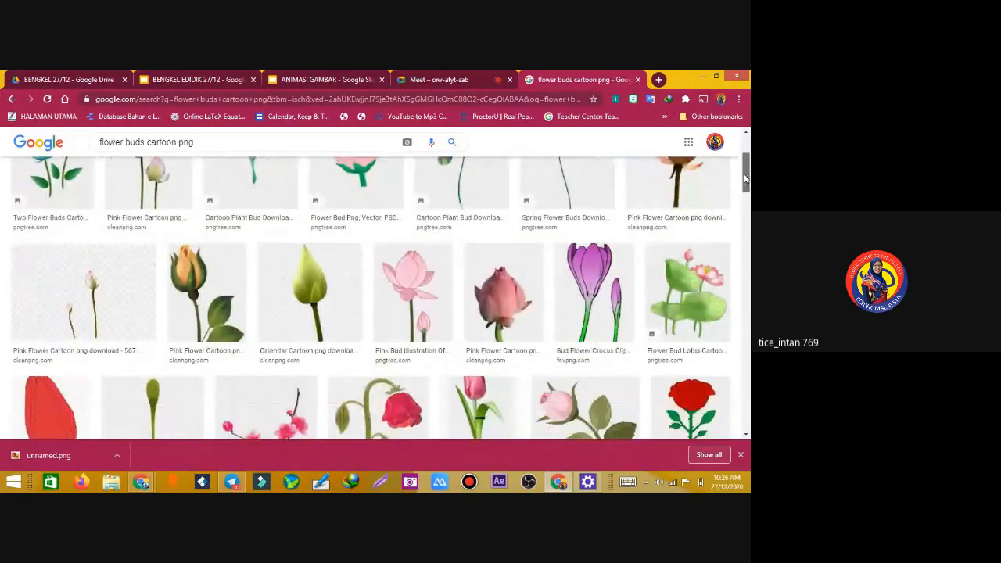
{"action": "scroll", "coordinate": [745, 180], "scroll_direction": "down", "scroll_amount": 6}
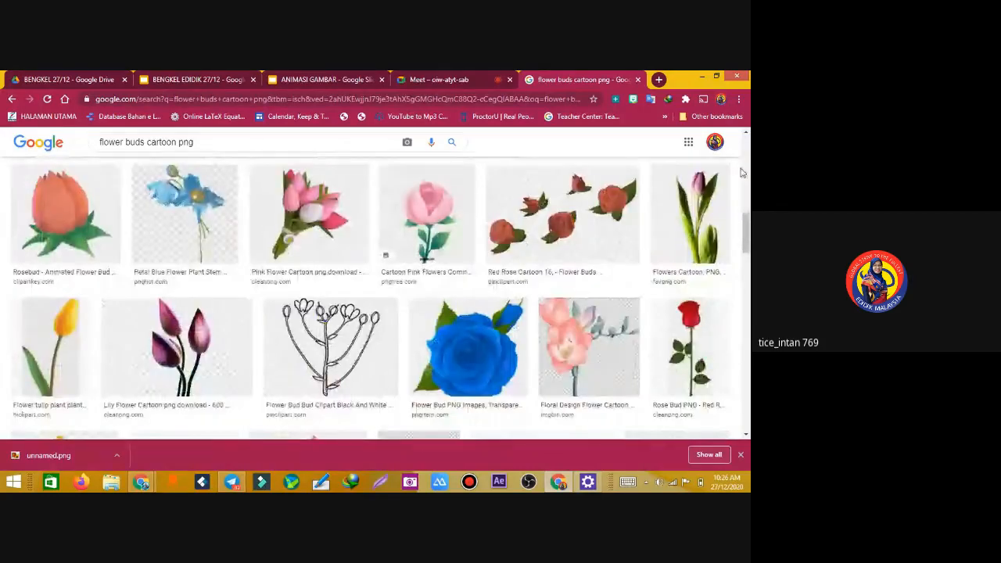
{"action": "left_click_drag", "start_coordinate": [742, 171], "coordinate": [746, 196]}
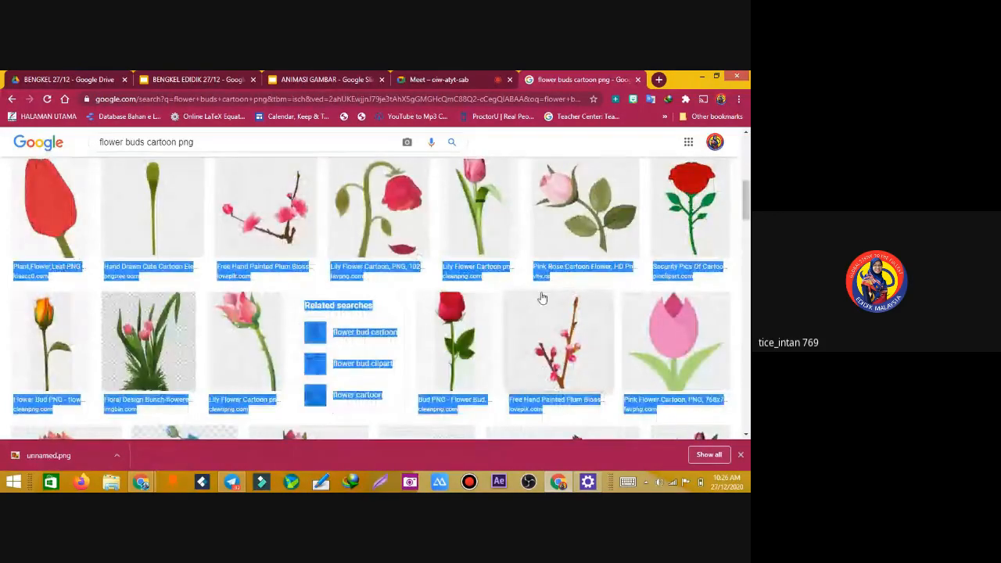
{"action": "left_click", "coordinate": [515, 274]}
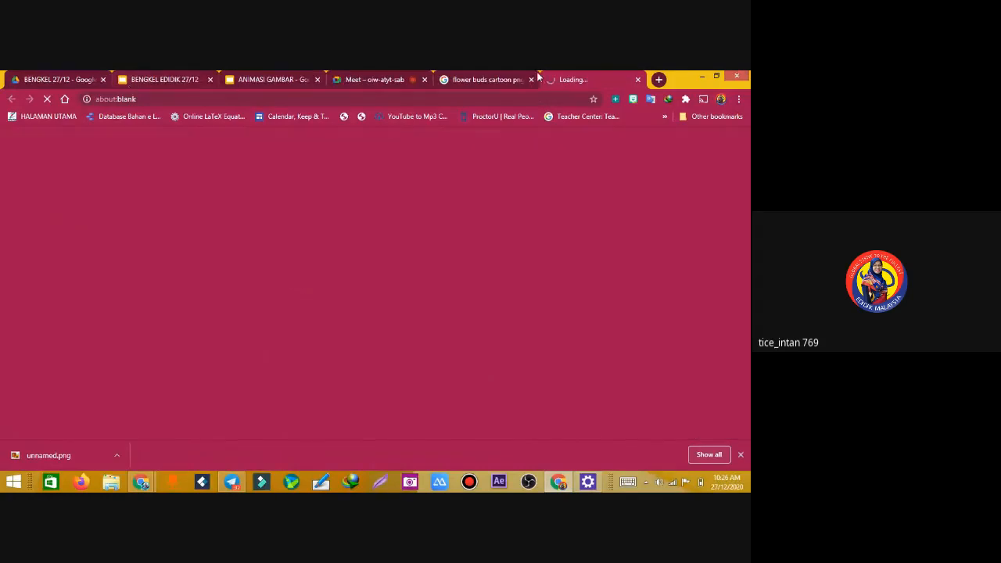
{"action": "left_click", "coordinate": [507, 79]}
{"action": "scroll", "coordinate": [745, 188], "scroll_direction": "up", "scroll_amount": 3}
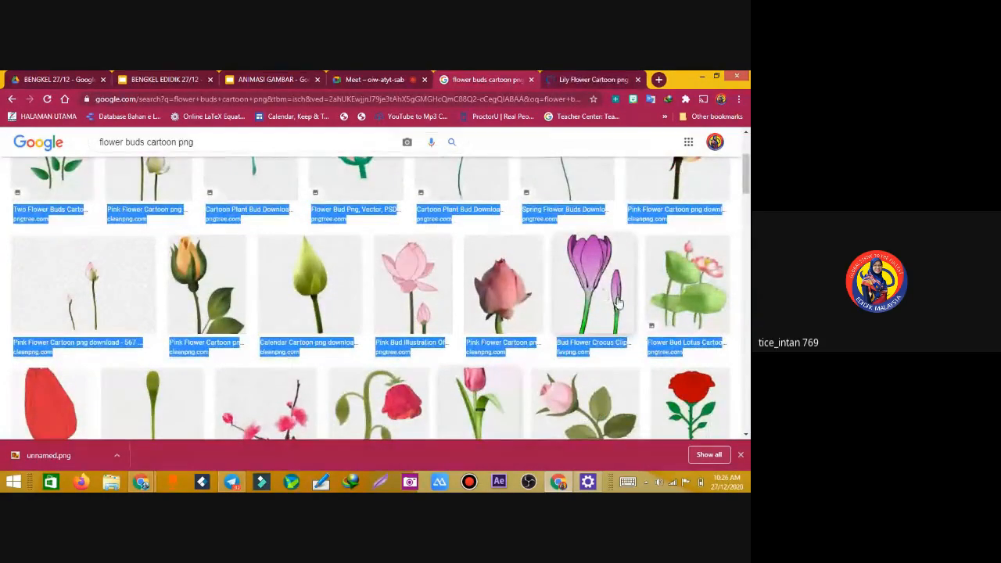
{"action": "scroll", "coordinate": [748, 172], "scroll_direction": "up", "scroll_amount": 2}
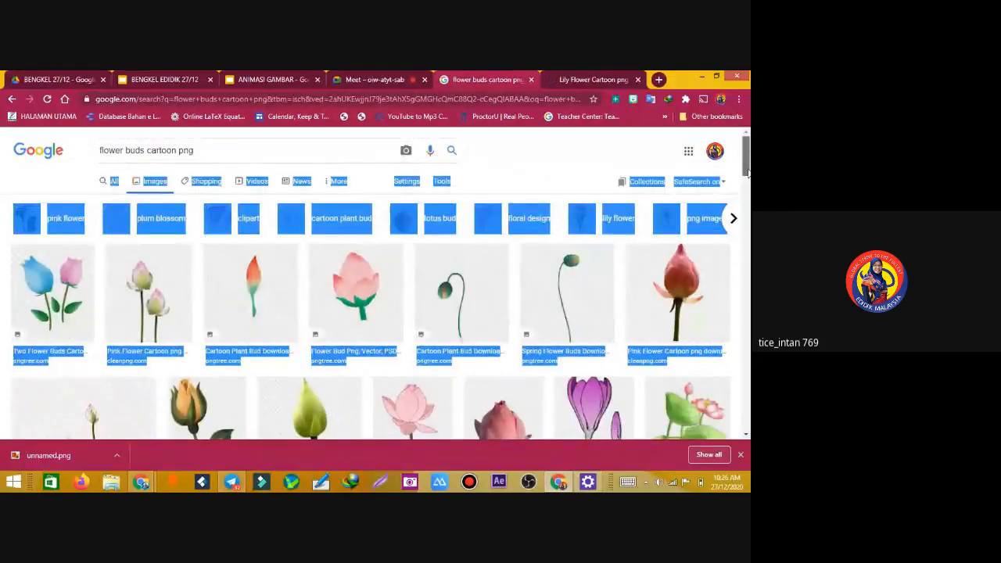
{"action": "left_click", "coordinate": [233, 153]}
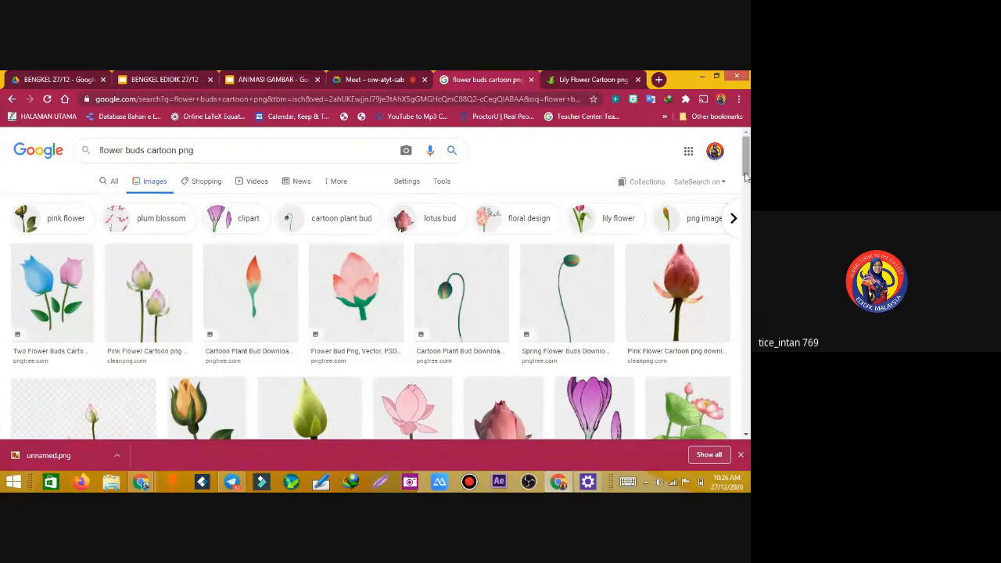
{"action": "left_click_drag", "start_coordinate": [749, 167], "coordinate": [749, 221]}
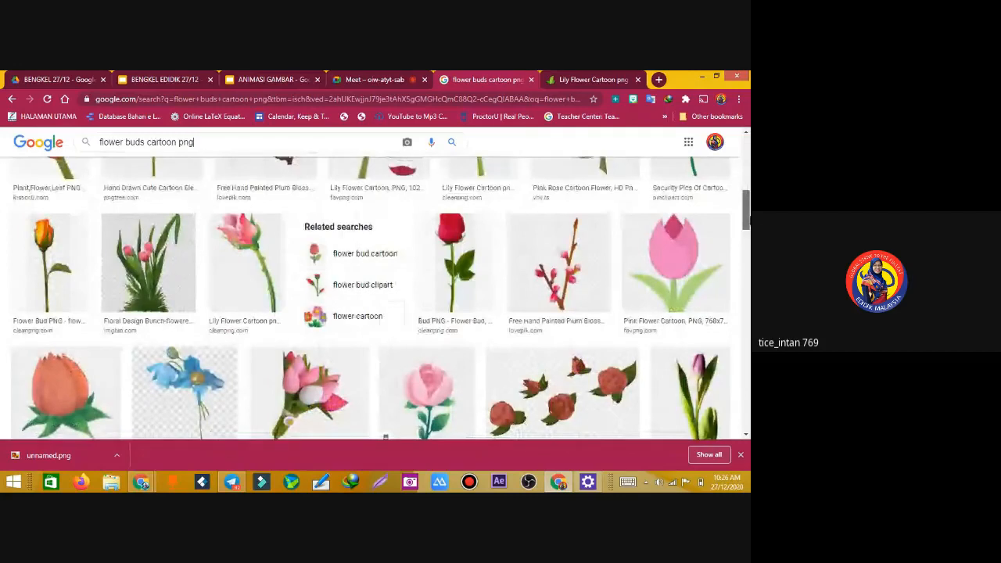
Follow the related search "flower bud cartoon" and open the HiClipart page of the yellow tulip with its stem
{"action": "left_click", "coordinate": [336, 255]}
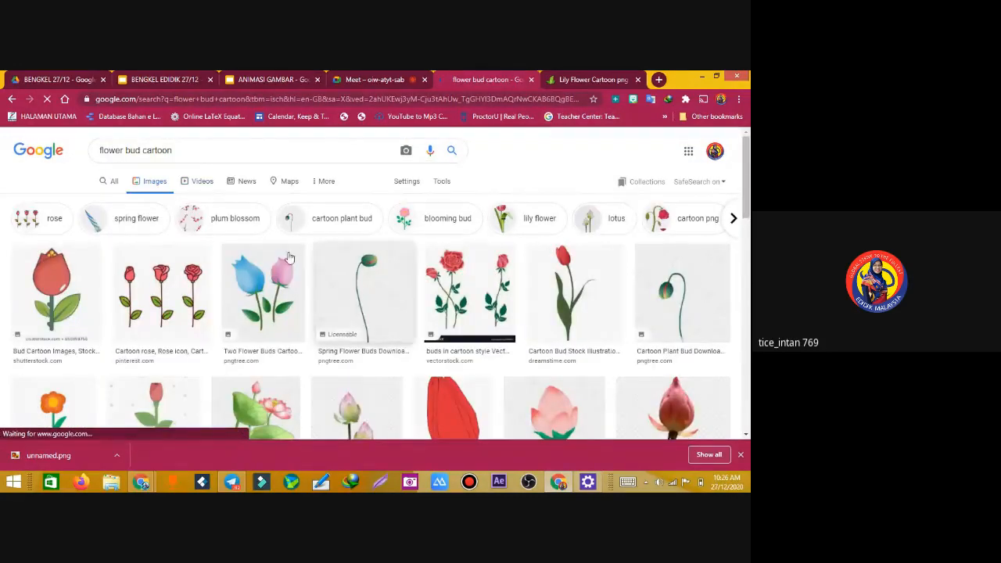
{"action": "scroll", "coordinate": [745, 191], "scroll_direction": "down", "scroll_amount": 1}
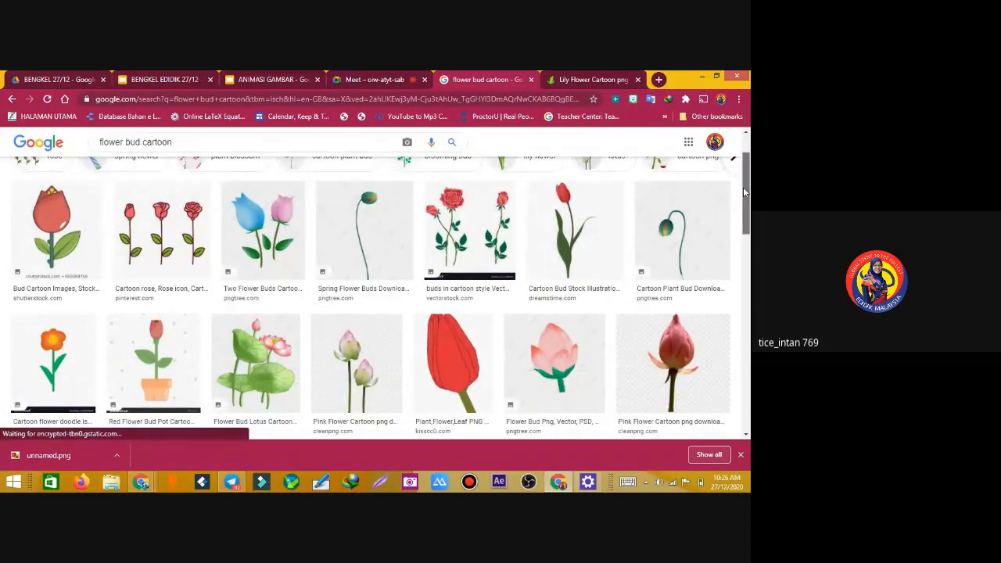
{"action": "left_click_drag", "start_coordinate": [743, 187], "coordinate": [750, 299]}
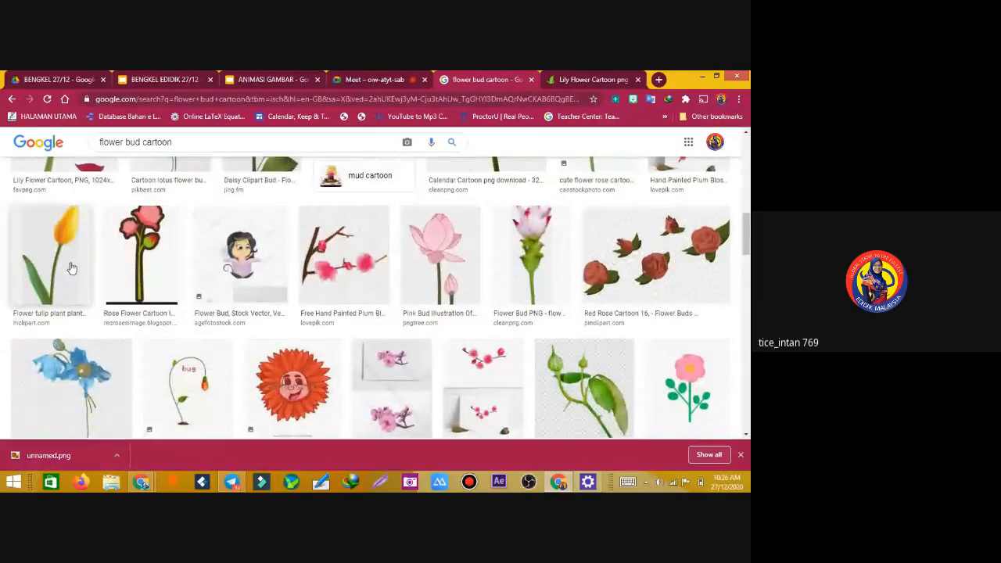
{"action": "left_click", "coordinate": [67, 264]}
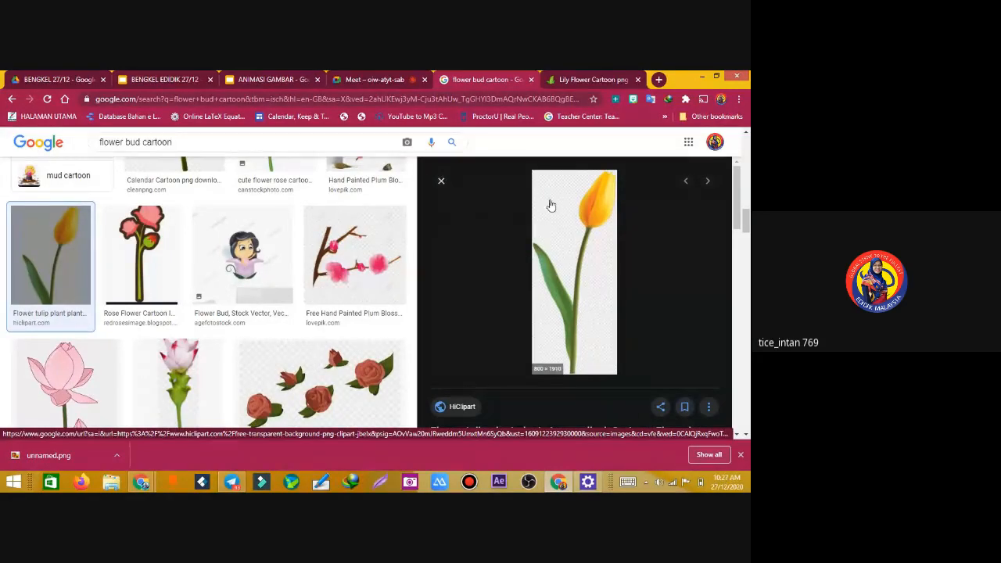
{"action": "scroll", "coordinate": [741, 219], "scroll_direction": "down", "scroll_amount": 2}
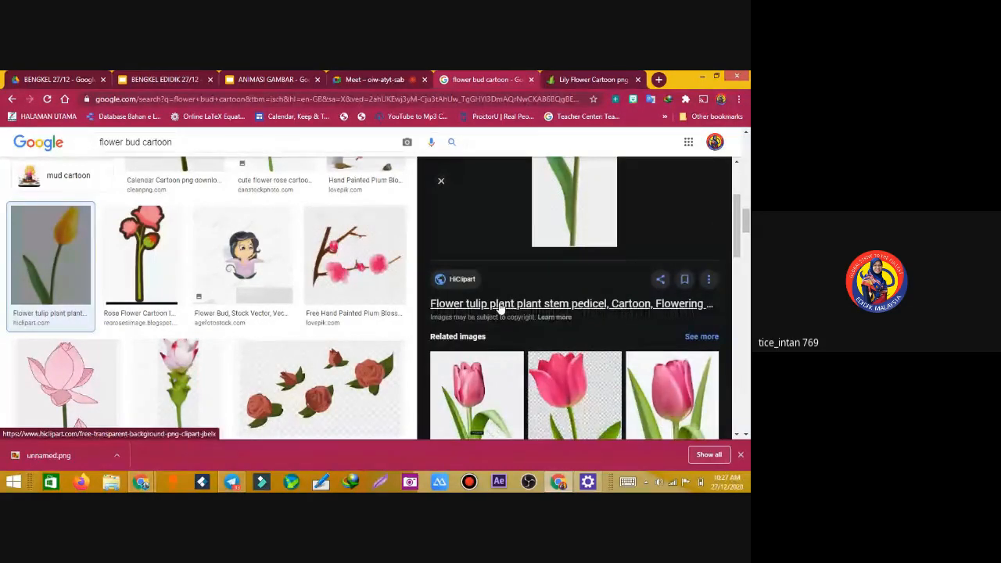
{"action": "left_click", "coordinate": [501, 308]}
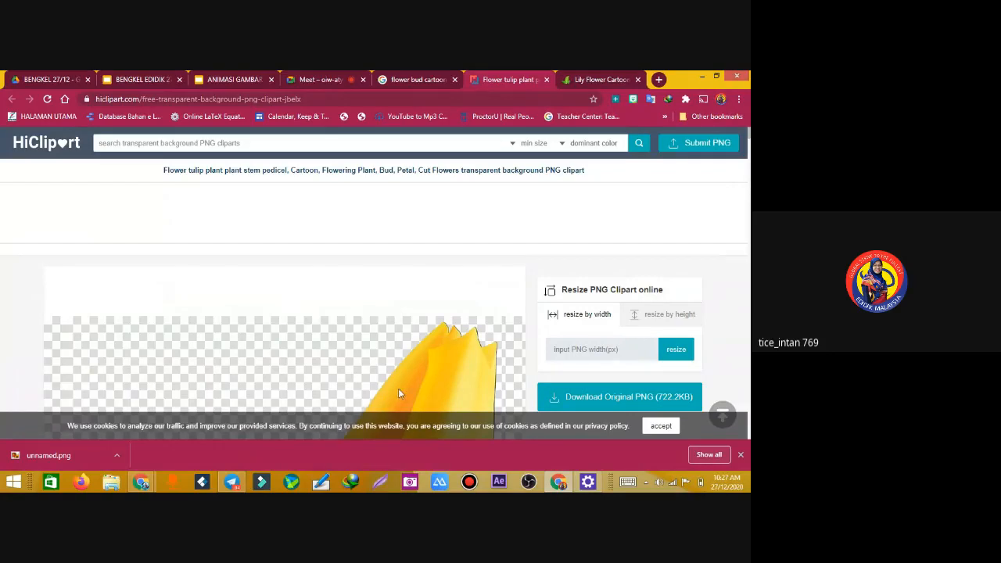
Download the original PNG of the yellow tulip from HiClipart to the Desktop under its suggested name, accepting the site's cookies
{"action": "left_click", "coordinate": [595, 397]}
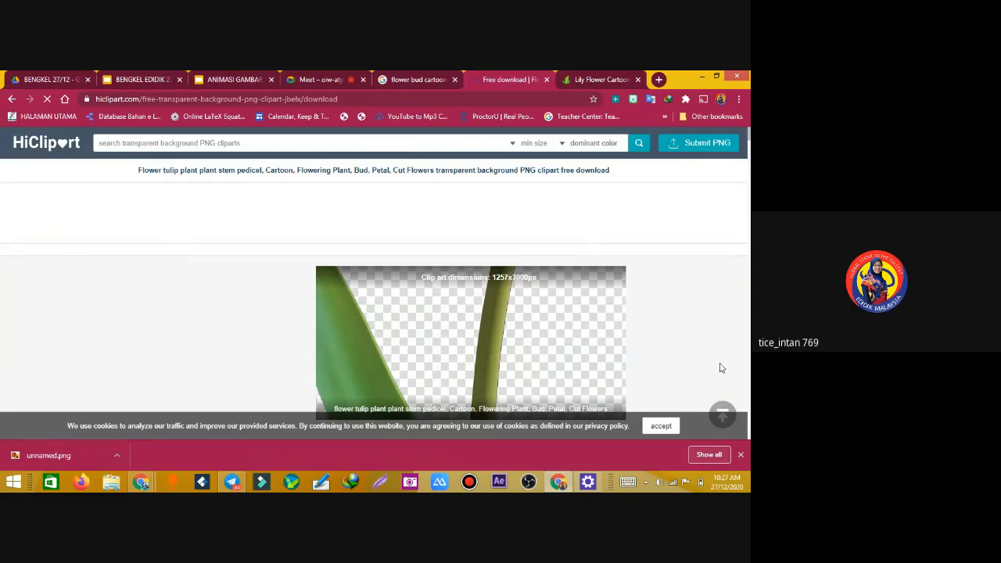
{"action": "left_click", "coordinate": [661, 426]}
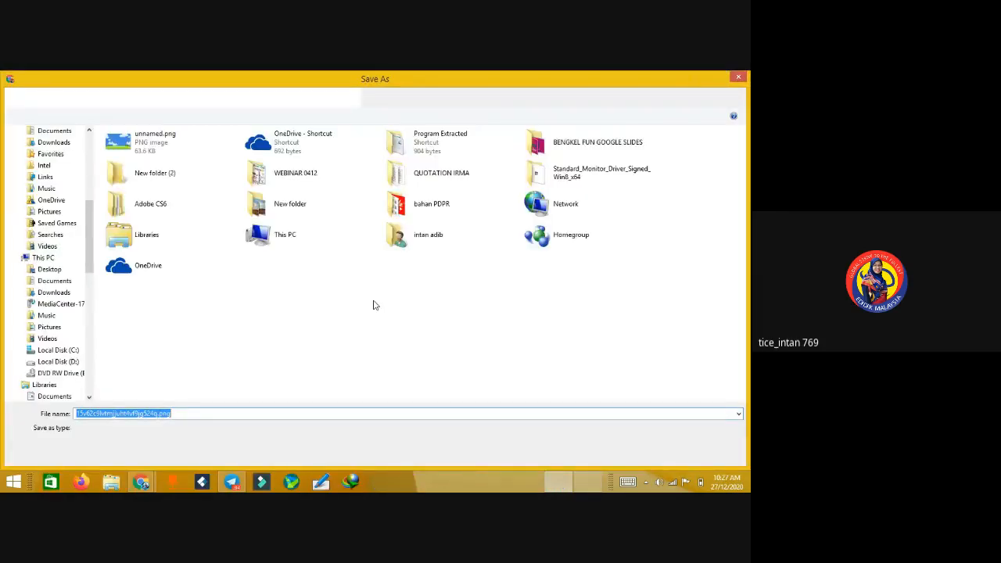
{"action": "left_click", "coordinate": [655, 454]}
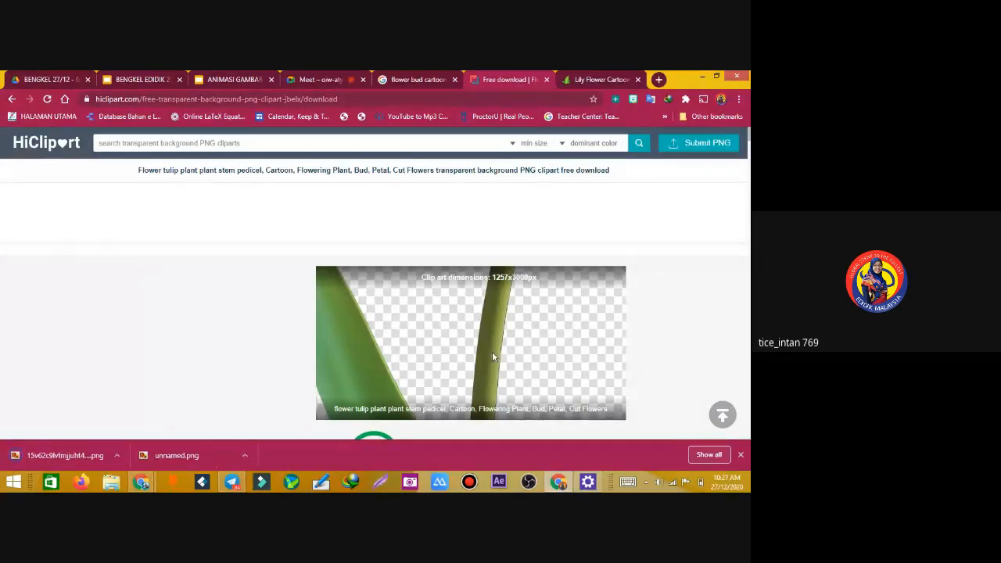
Try to place the tulip preview from the HiClipart page directly on the ANIMASI GAMBAR slide, and delete it
{"action": "left_click", "coordinate": [12, 99]}
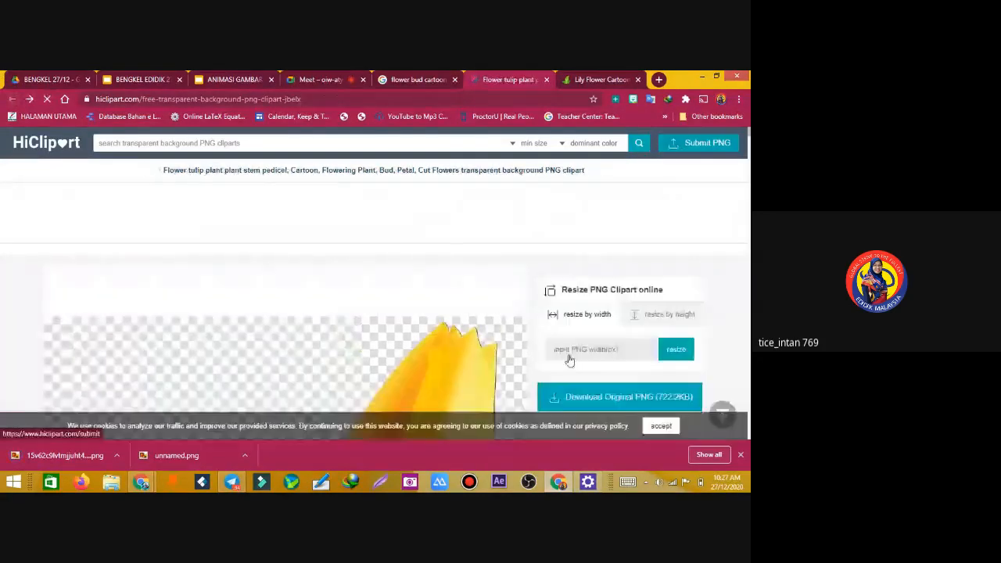
{"action": "left_click_drag", "start_coordinate": [444, 374], "coordinate": [379, 288]}
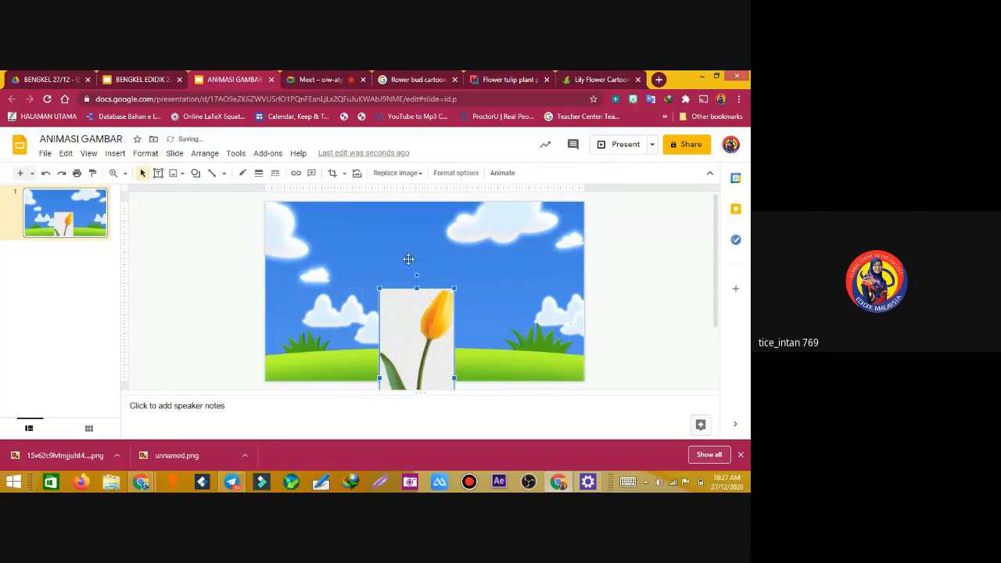
{"action": "left_click_drag", "start_coordinate": [408, 259], "coordinate": [407, 244]}
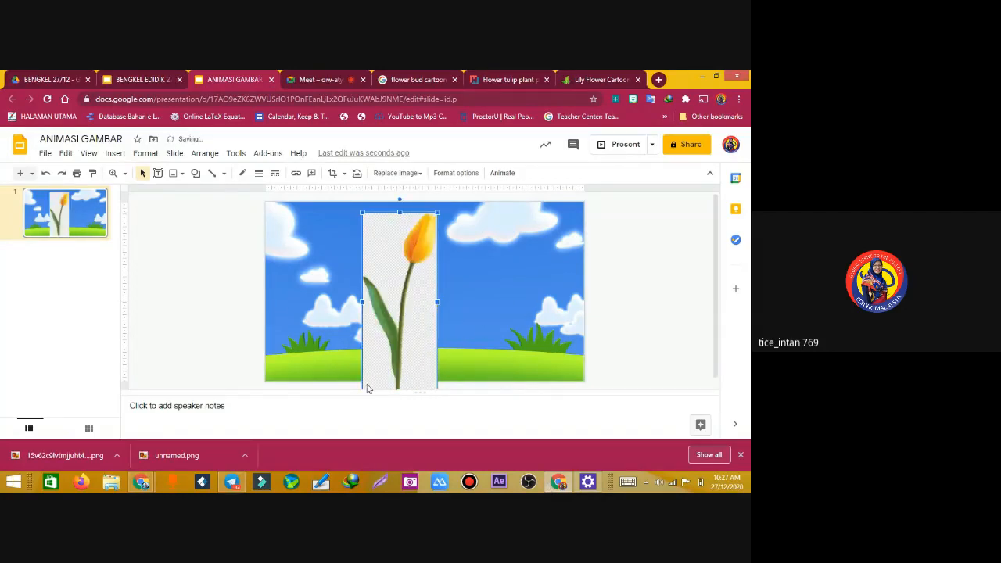
{"action": "key", "text": "Delete"}
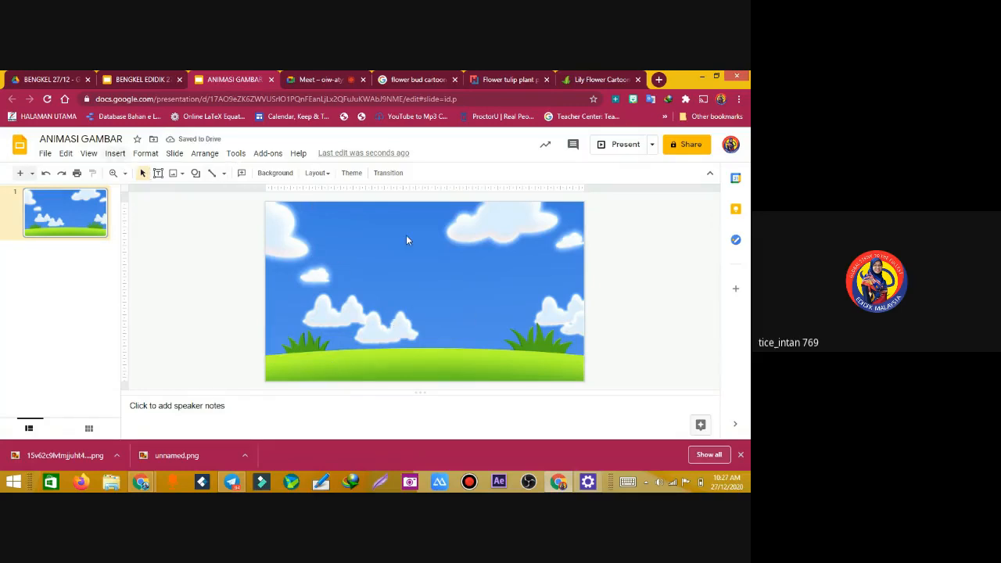
Insert the downloaded yellow tulip PNG from the Desktop onto the ground-and-sky slide
{"action": "key", "text": "alt+i"}
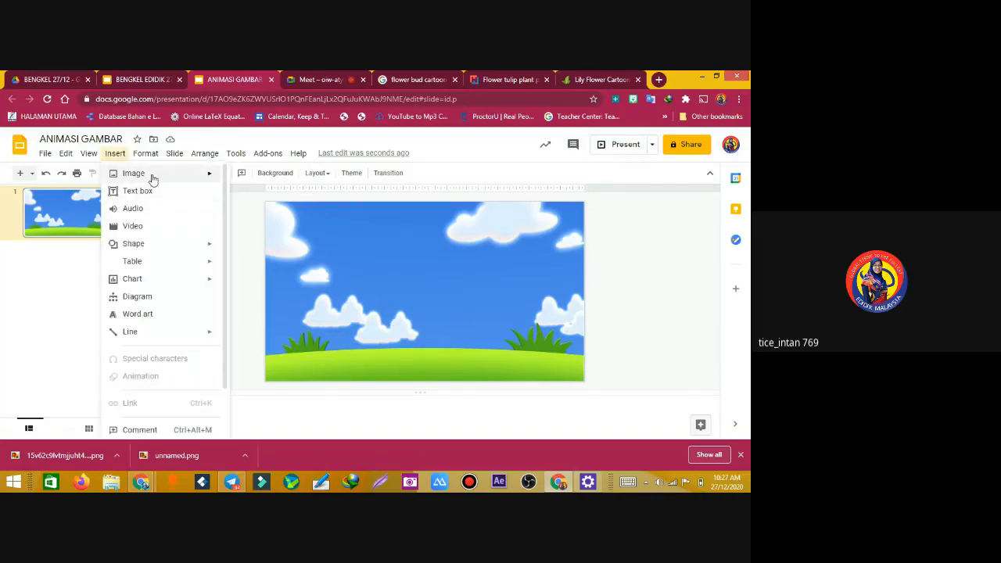
{"action": "mouse_move", "coordinate": [153, 180]}
{"action": "left_click", "coordinate": [263, 178]}
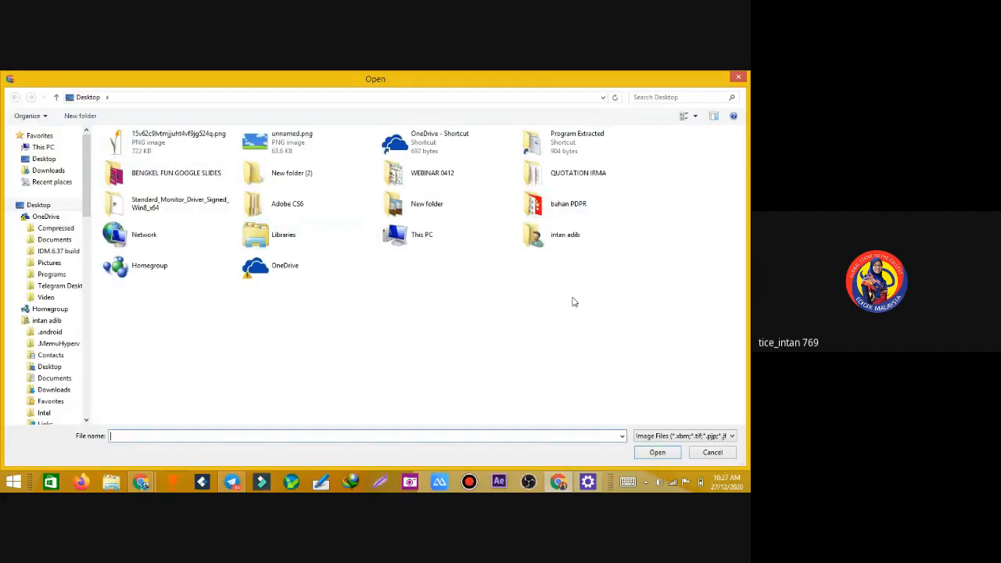
{"action": "left_click", "coordinate": [165, 140]}
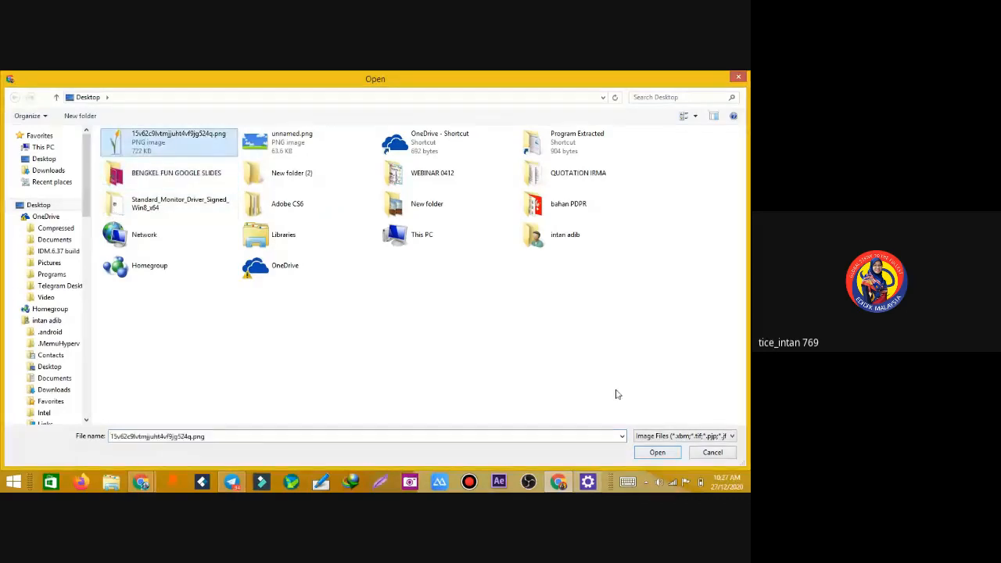
{"action": "left_click", "coordinate": [659, 457]}
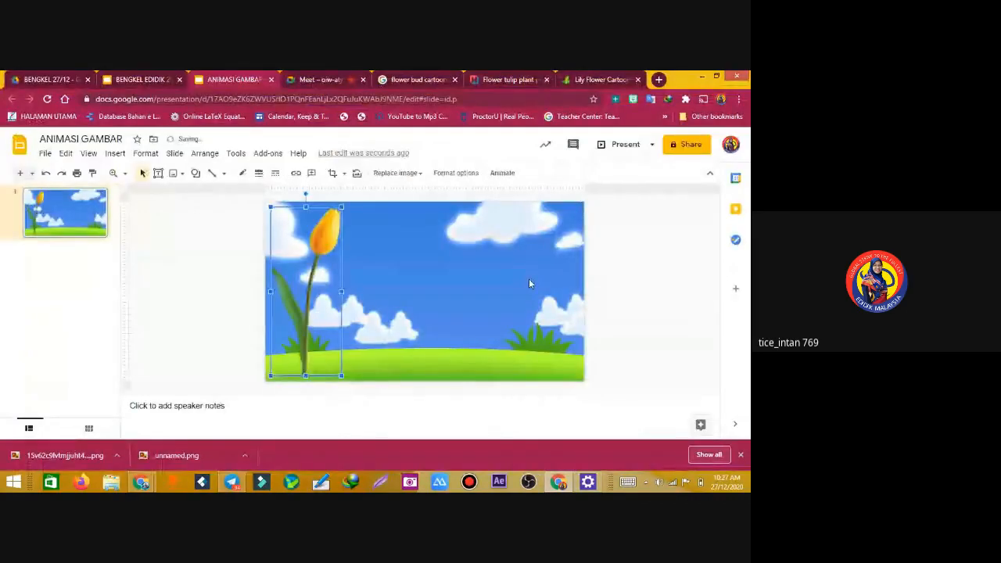
Shrink the tulip to about two thirds of the slide's height and stand it on the grass at the slide's left edge
{"action": "left_click_drag", "start_coordinate": [312, 272], "coordinate": [406, 243]}
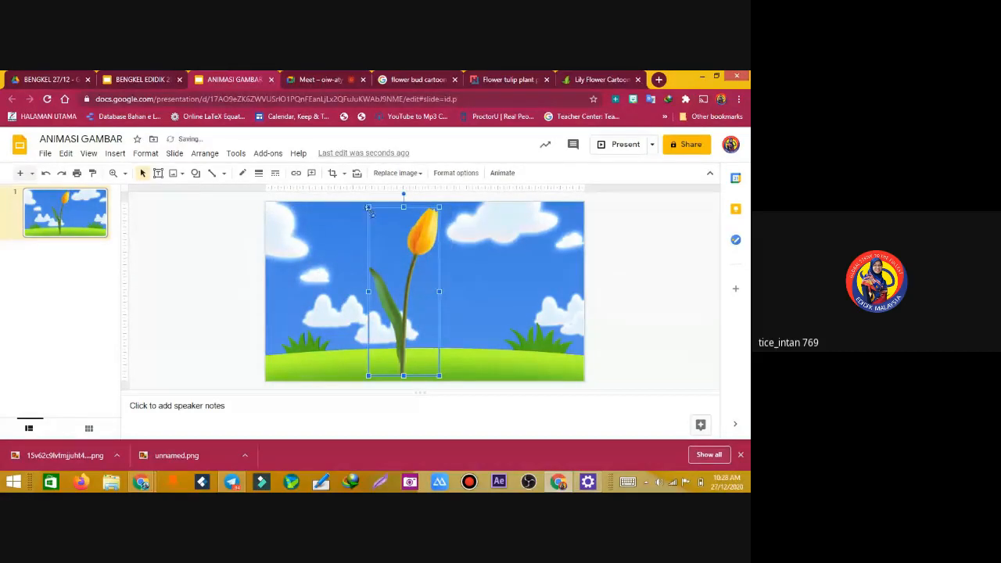
{"action": "left_click_drag", "start_coordinate": [371, 213], "coordinate": [359, 305]}
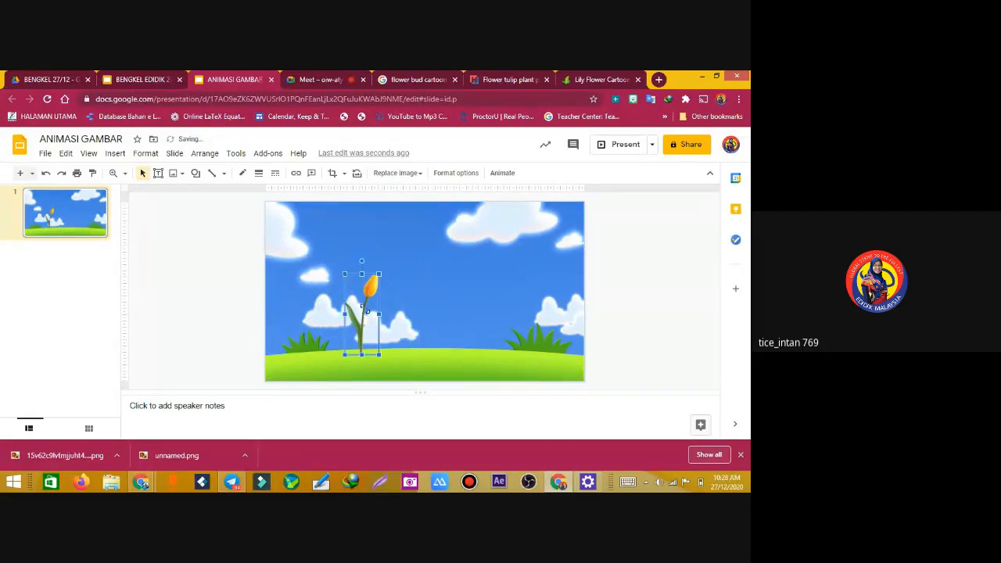
{"action": "left_click_drag", "start_coordinate": [344, 274], "coordinate": [322, 256]}
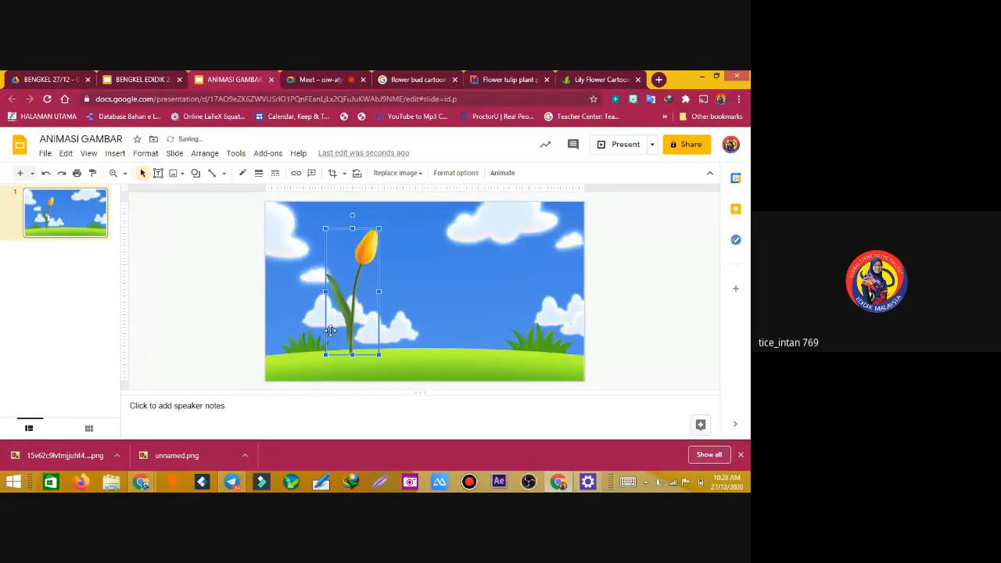
{"action": "mouse_move", "coordinate": [282, 362]}
{"action": "left_mouse_down"}
{"action": "mouse_move", "coordinate": [302, 324]}
{"action": "mouse_move", "coordinate": [298, 301]}
{"action": "mouse_move", "coordinate": [297, 318]}
{"action": "mouse_move", "coordinate": [303, 312]}
{"action": "left_mouse_up"}
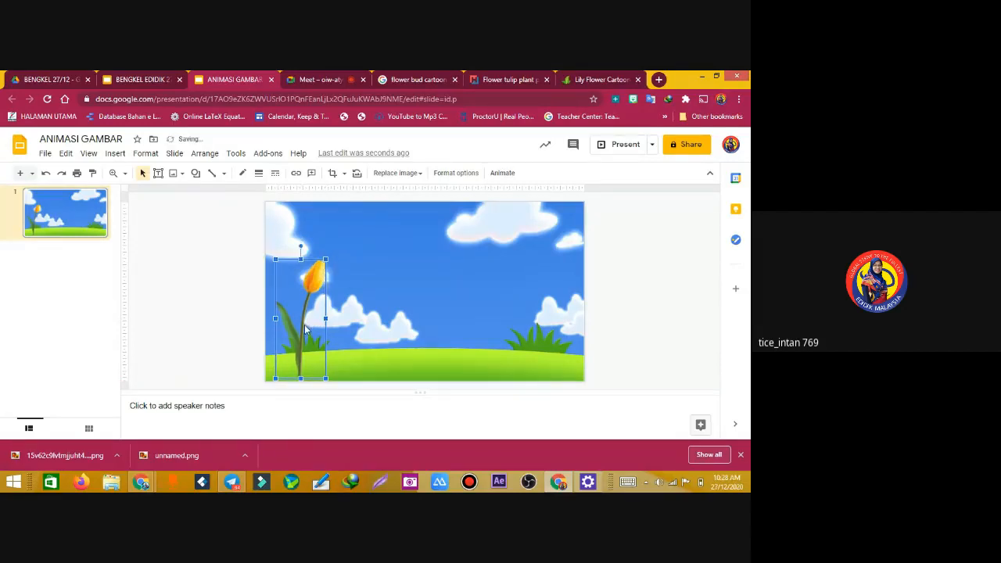
Crop the tulip picture down to its yellow bud and move the bud to the middle of the slide
{"action": "left_click_drag", "start_coordinate": [305, 329], "coordinate": [305, 332]}
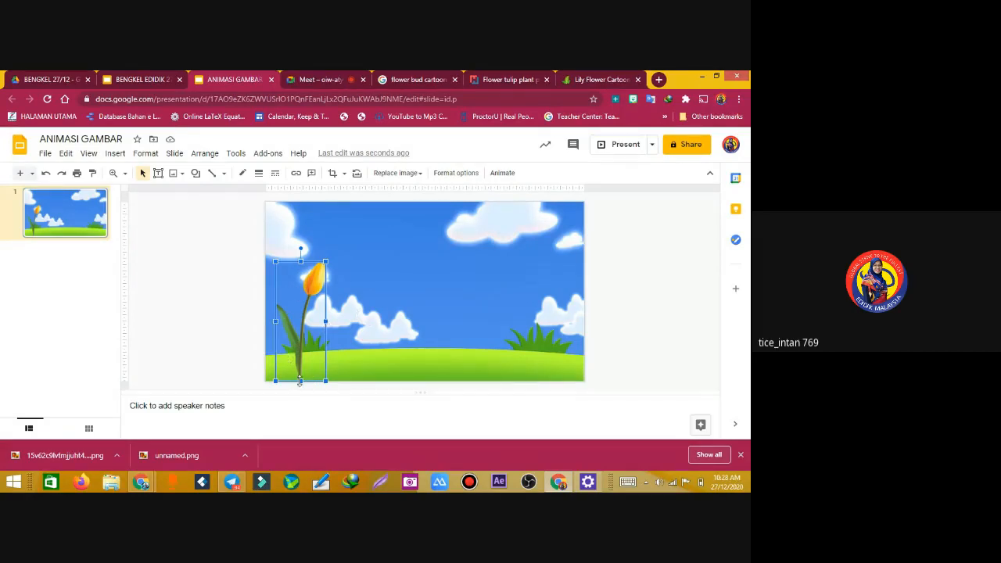
{"action": "double_click", "coordinate": [314, 287]}
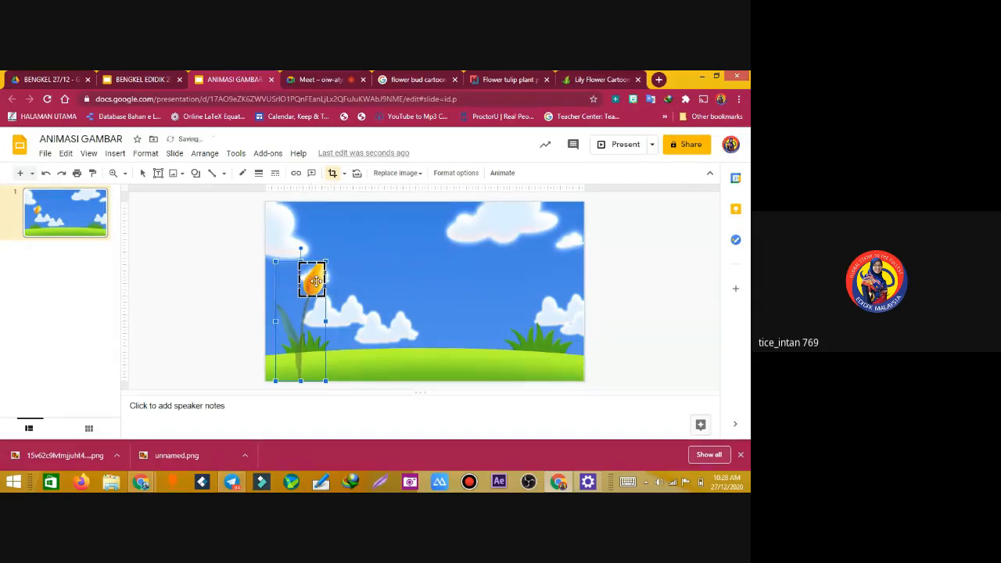
{"action": "key", "text": "Return"}
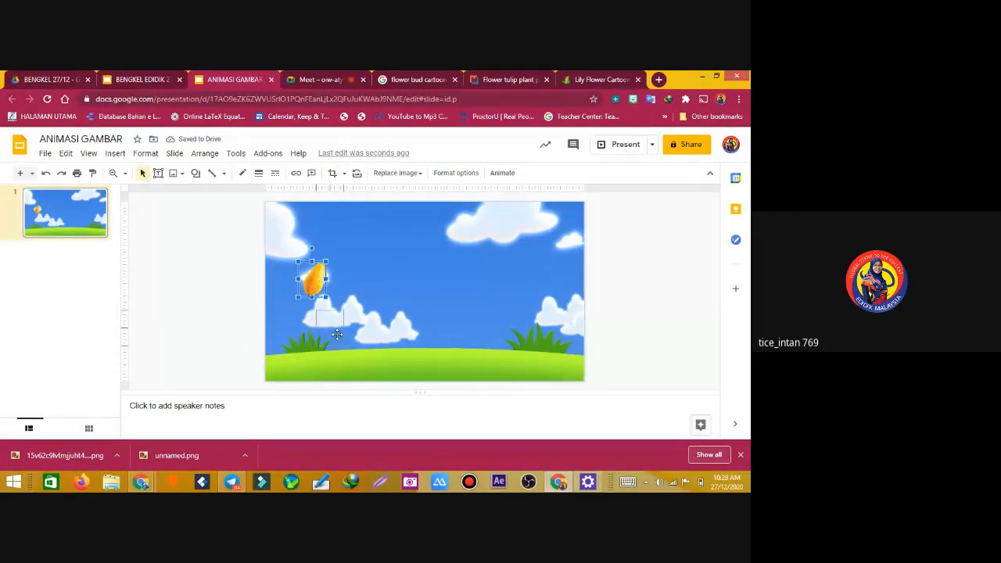
{"action": "left_click_drag", "start_coordinate": [317, 286], "coordinate": [412, 289]}
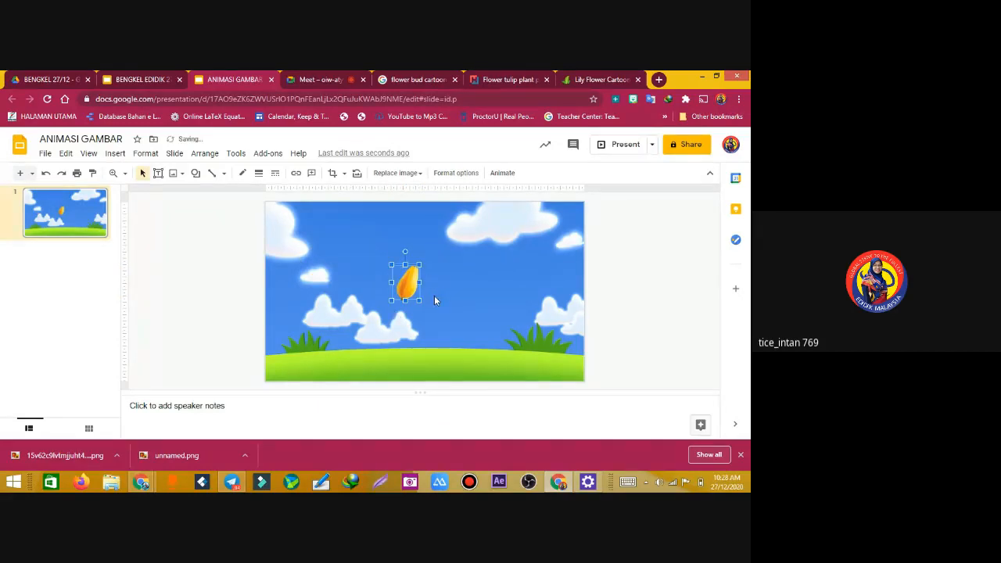
Search the web for images to insert with the phrase "grass cartoon png"
{"action": "left_click", "coordinate": [115, 154]}
{"action": "mouse_move", "coordinate": [138, 181]}
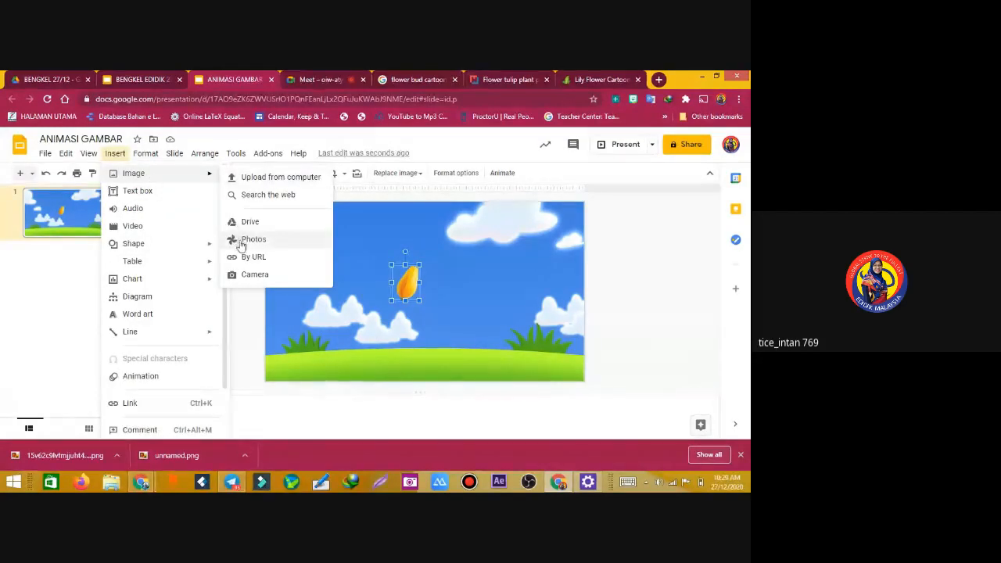
{"action": "left_click", "coordinate": [248, 196]}
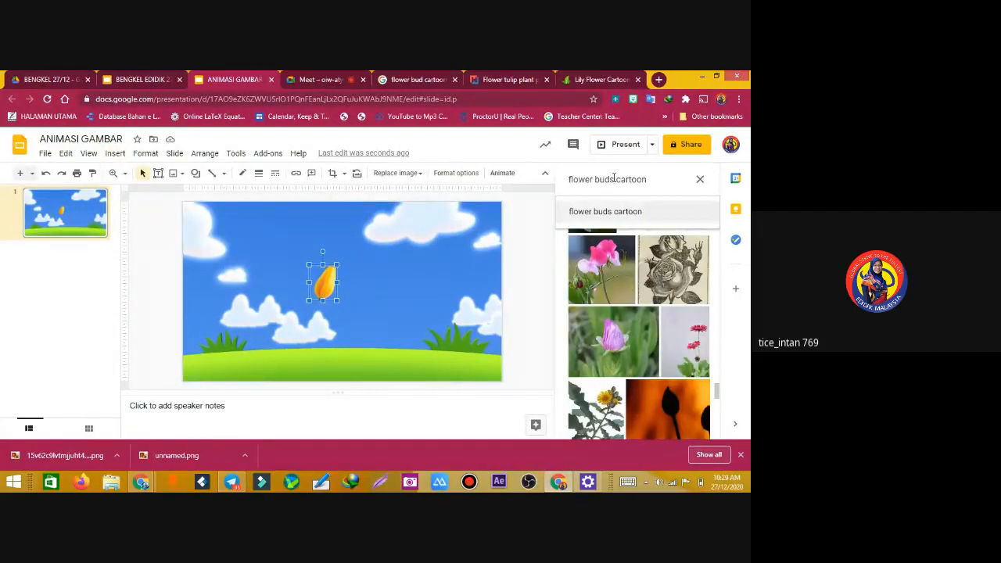
{"action": "left_click_drag", "start_coordinate": [616, 179], "coordinate": [480, 180]}
{"action": "key", "text": "BackSpace"}
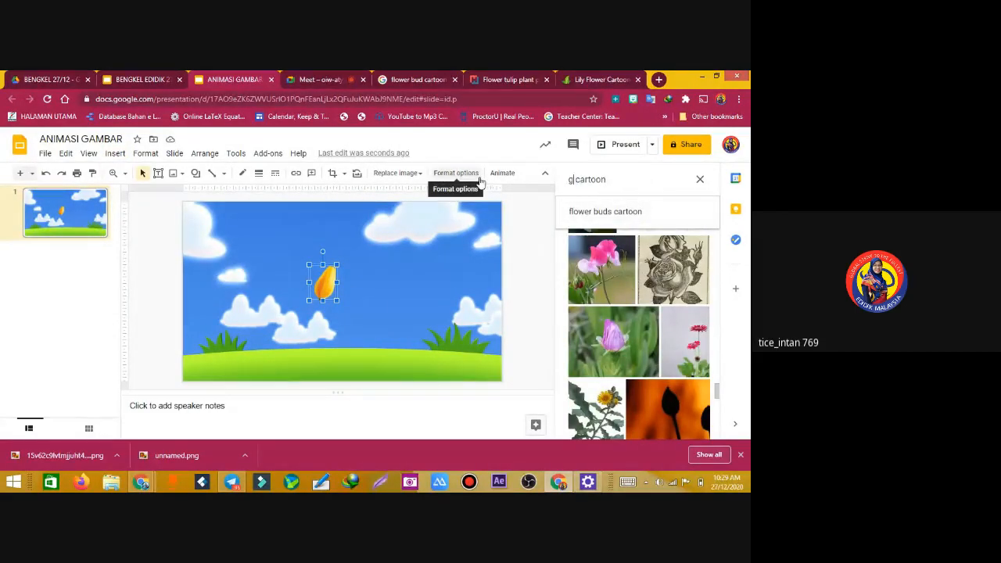
{"action": "type", "text": "grass"}
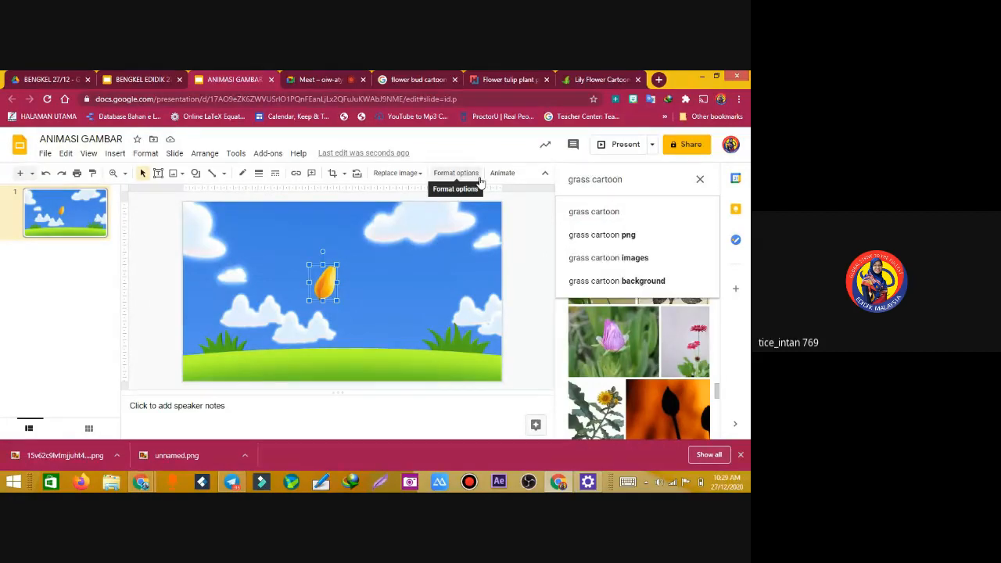
{"action": "key", "text": "Down"}
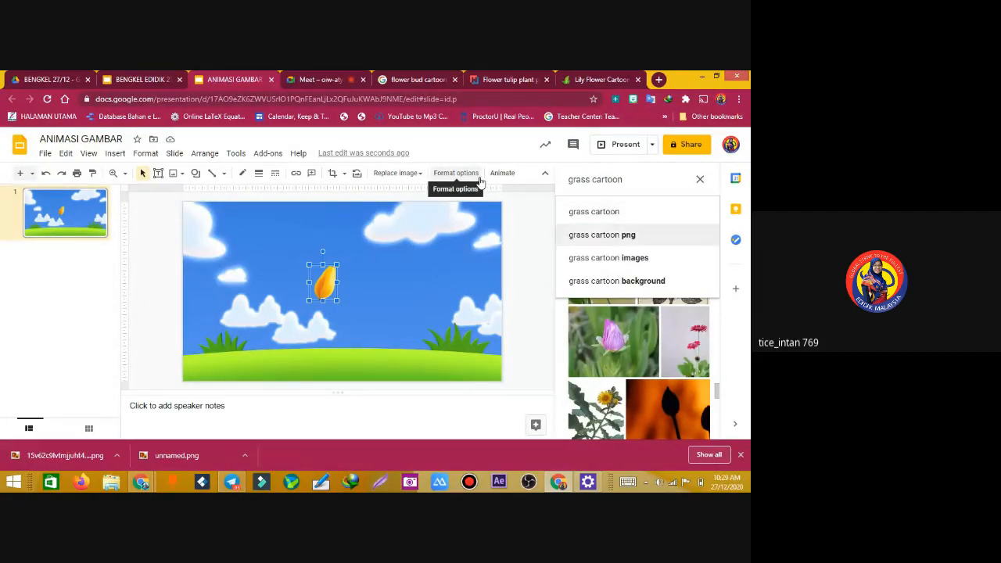
{"action": "key", "text": "Return"}
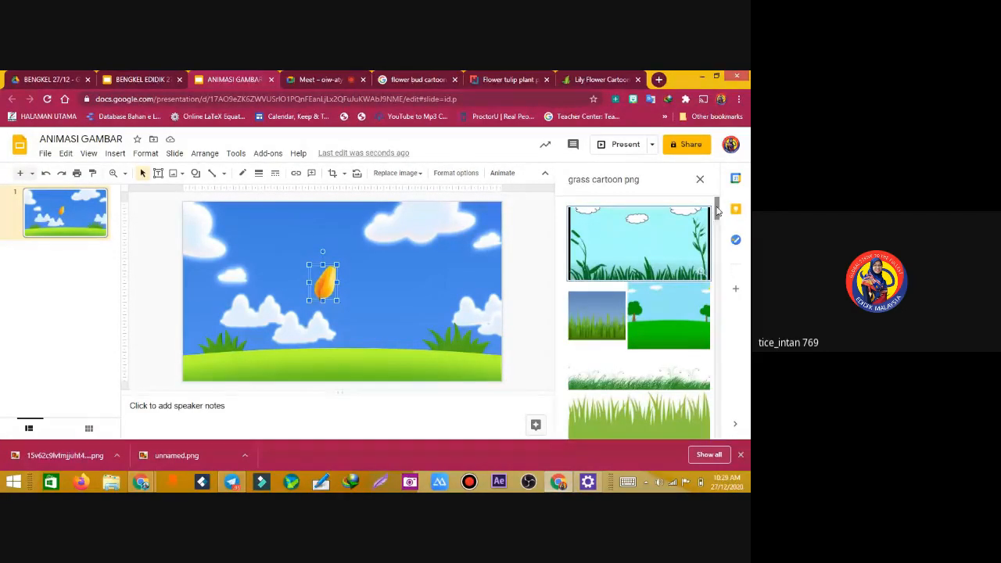
Try to place the leafy grass clump on the slide, and insert and delete the wide strip of grass from the results
{"action": "left_click_drag", "start_coordinate": [714, 214], "coordinate": [718, 231]}
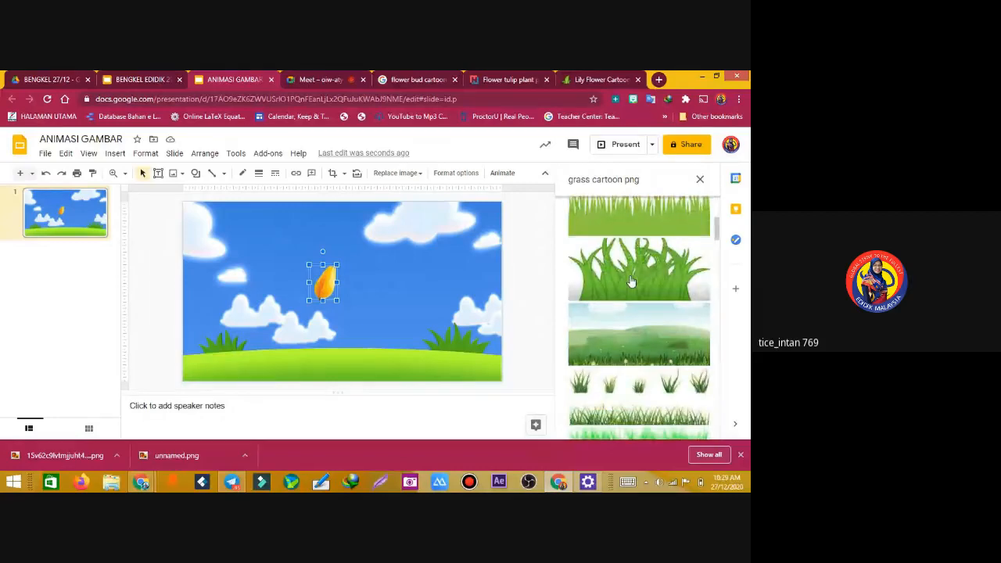
{"action": "left_click_drag", "start_coordinate": [632, 283], "coordinate": [224, 301]}
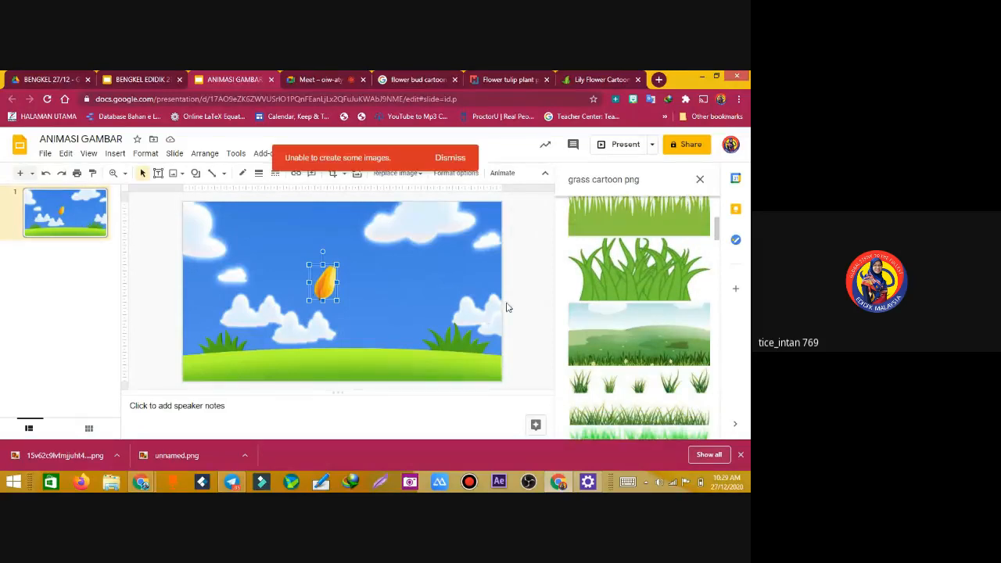
{"action": "scroll", "coordinate": [632, 249], "scroll_direction": "up", "scroll_amount": 2}
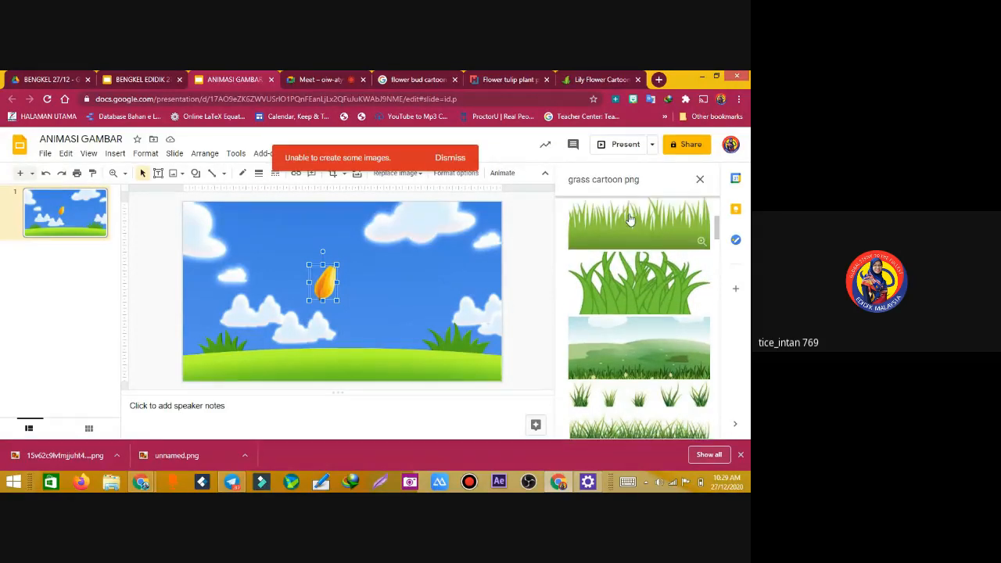
{"action": "left_click", "coordinate": [451, 157]}
{"action": "left_click", "coordinate": [684, 425]}
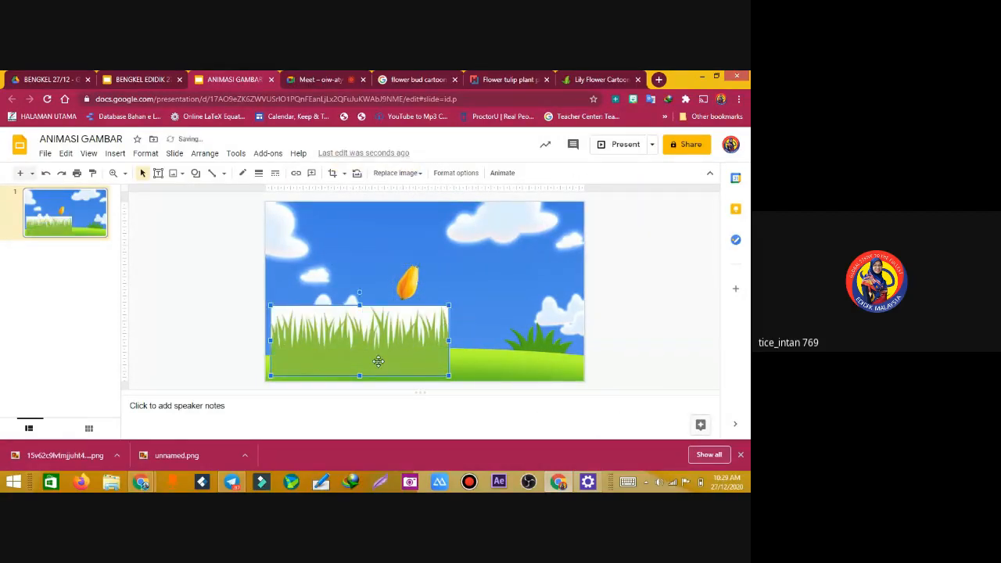
{"action": "key", "text": "Delete"}
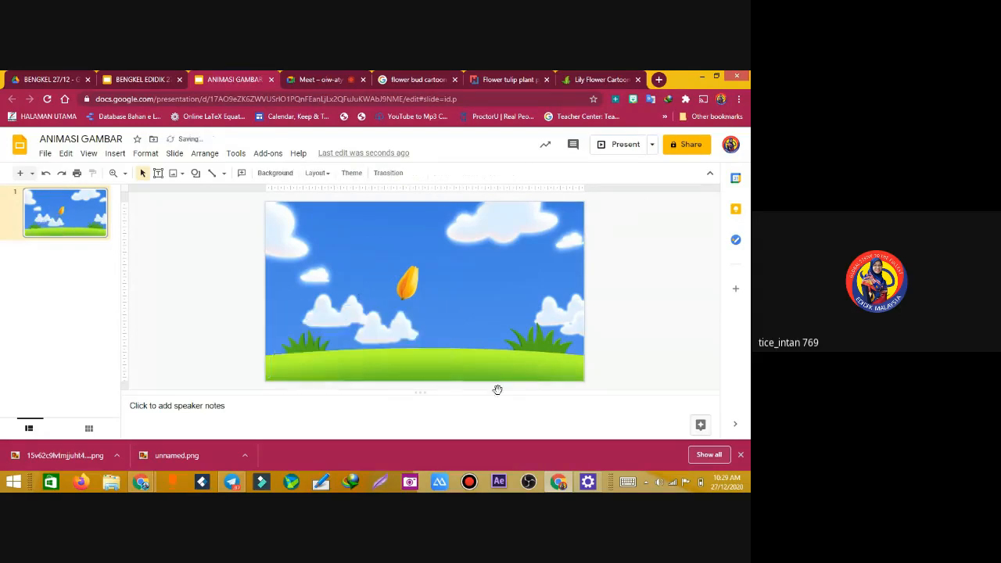
Refine the web image search to "grass cartoon png transparent"
{"action": "left_click", "coordinate": [115, 154]}
{"action": "mouse_move", "coordinate": [157, 177]}
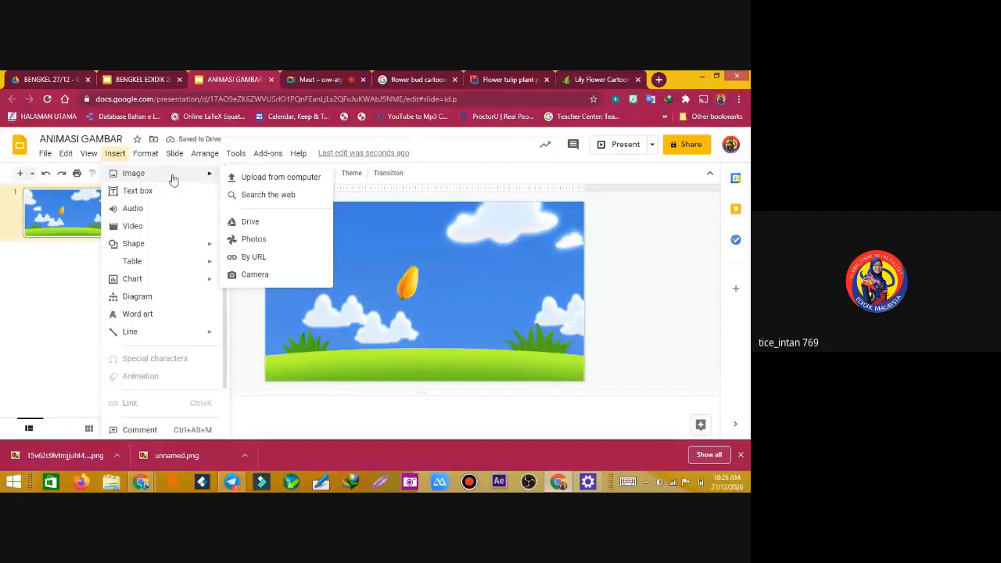
{"action": "left_click", "coordinate": [259, 195]}
{"action": "left_click", "coordinate": [635, 187]}
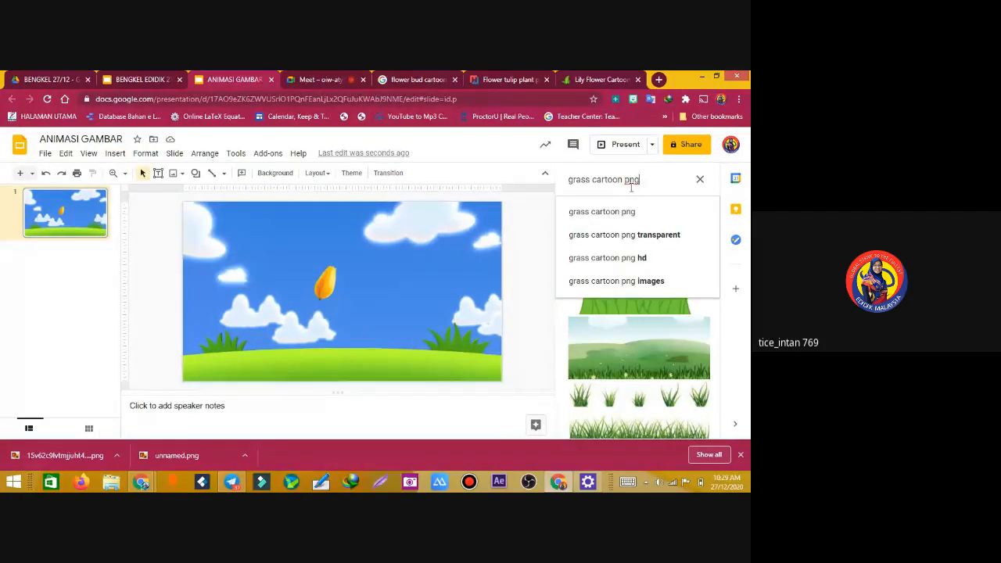
{"action": "left_click_drag", "start_coordinate": [638, 179], "coordinate": [625, 179]}
{"action": "left_click", "coordinate": [633, 235]}
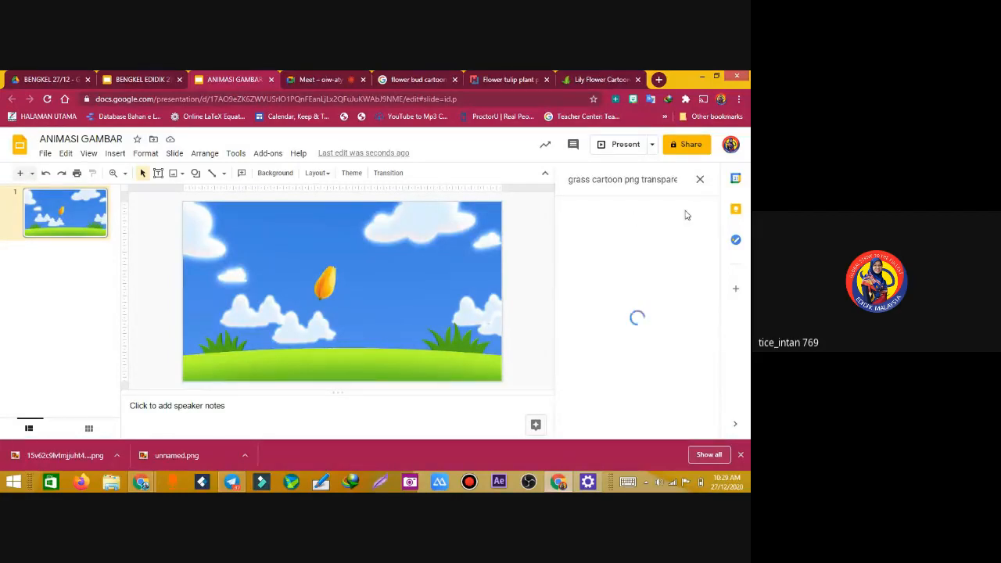
Insert the green "Grass sprite" tuft from the image results onto the slide
{"action": "scroll", "coordinate": [659, 280], "scroll_direction": "down", "scroll_amount": 3}
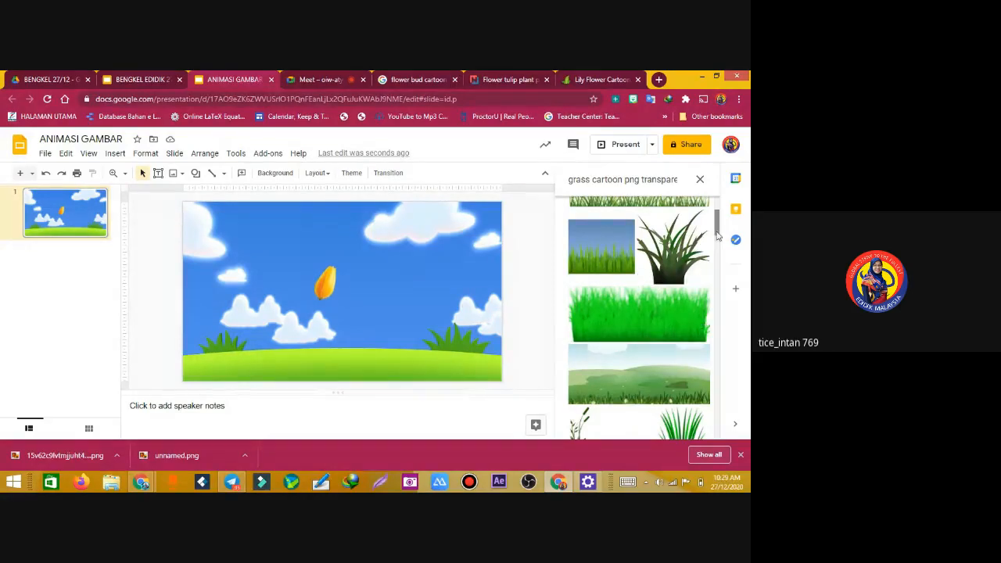
{"action": "mouse_move", "coordinate": [719, 234]}
{"action": "left_mouse_down"}
{"action": "mouse_move", "coordinate": [720, 263]}
{"action": "mouse_move", "coordinate": [721, 253]}
{"action": "left_mouse_up"}
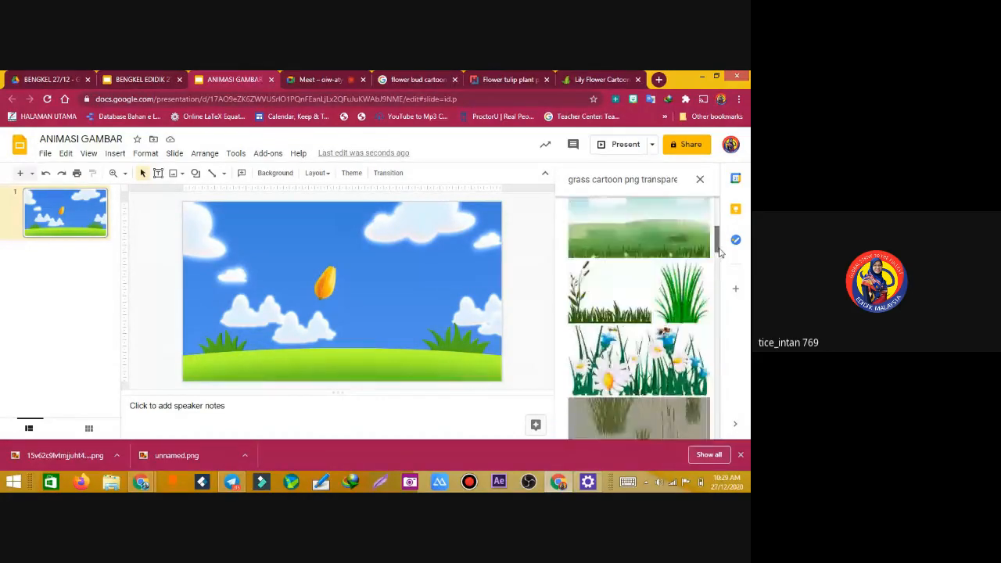
{"action": "left_click", "coordinate": [686, 303]}
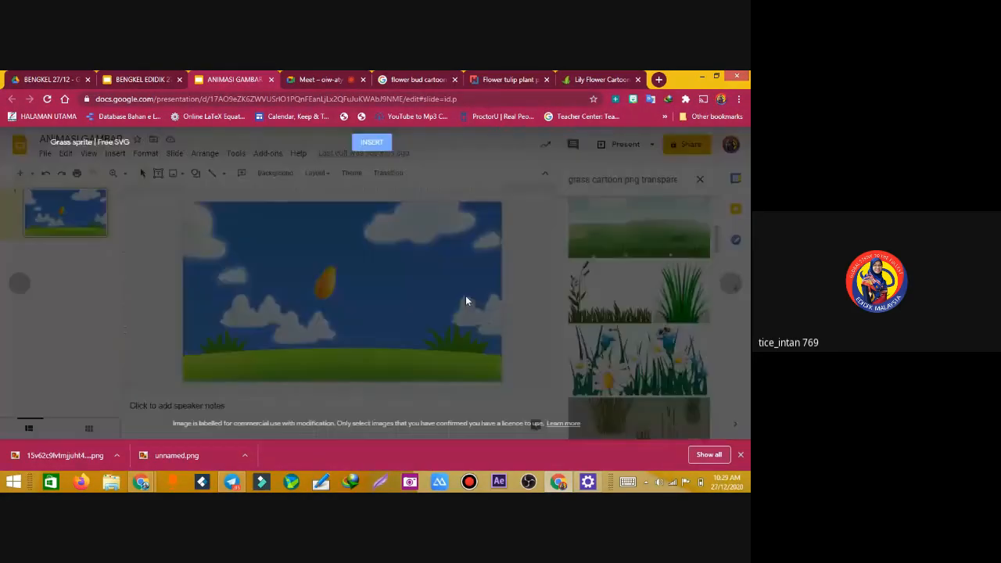
{"action": "left_click", "coordinate": [374, 143]}
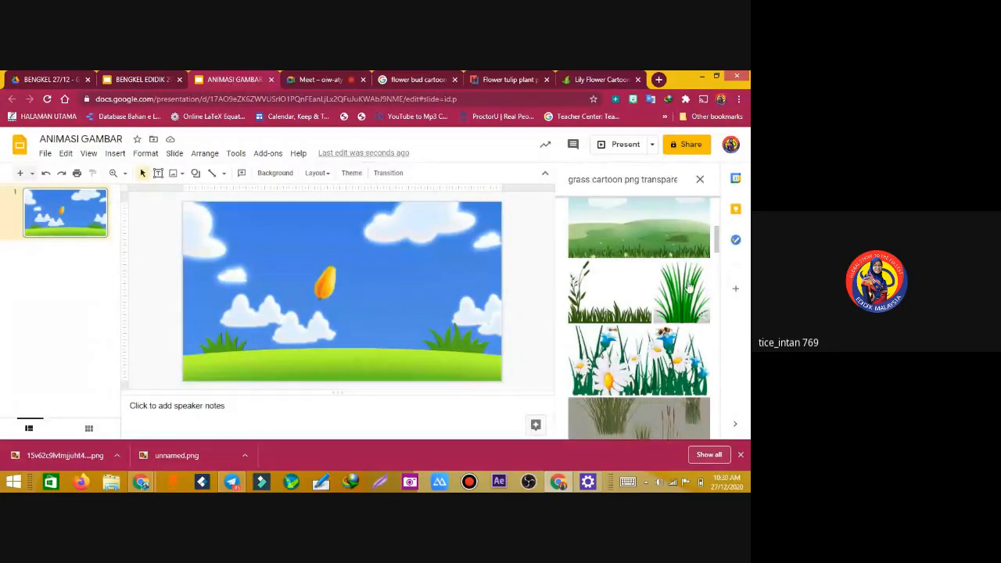
{"action": "left_click_drag", "start_coordinate": [689, 288], "coordinate": [288, 301]}
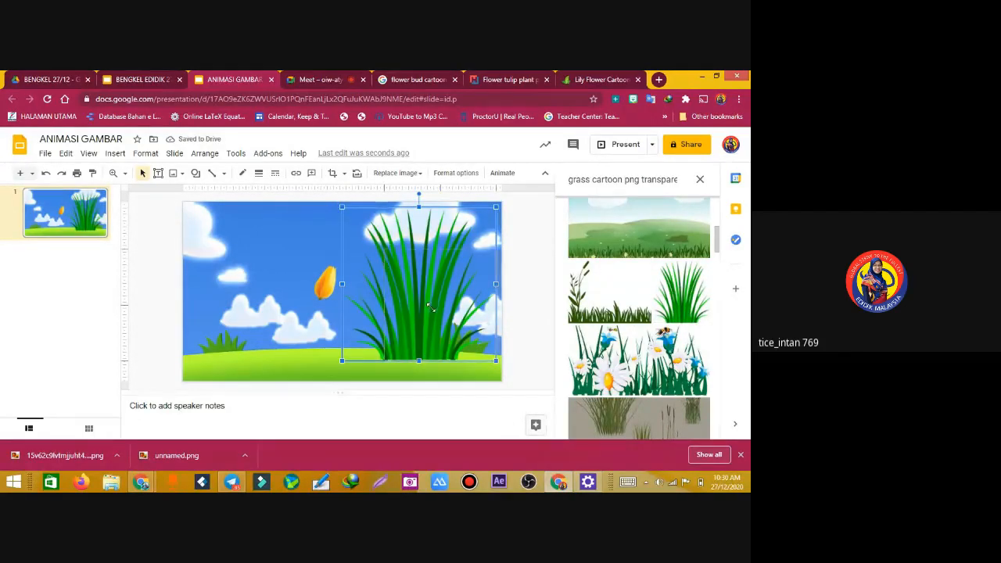
Shrink the grass tuft to a small clump in the slide's bottom-left corner and stand the yellow bud on top of it
{"action": "left_click_drag", "start_coordinate": [342, 207], "coordinate": [384, 250]}
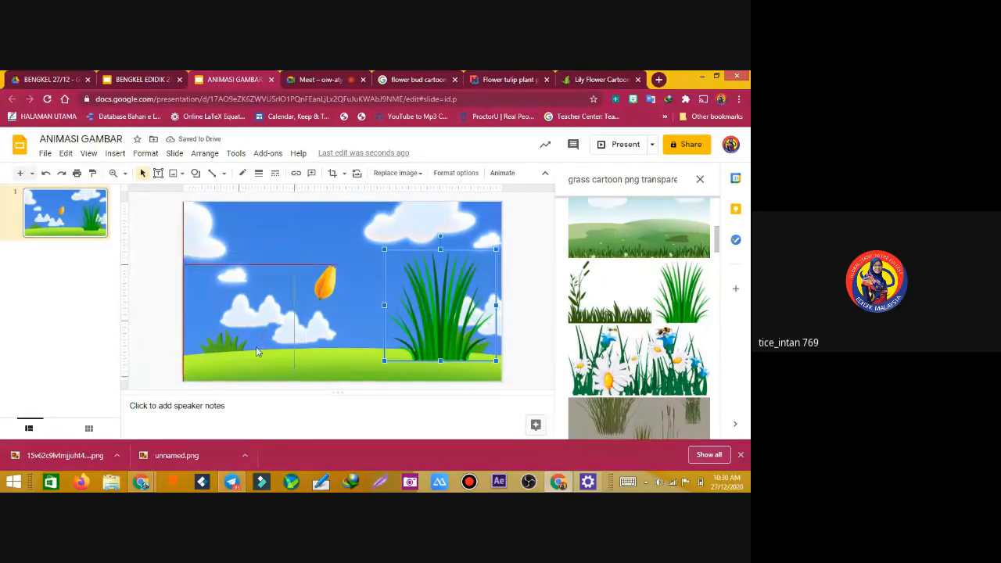
{"action": "left_click_drag", "start_coordinate": [257, 351], "coordinate": [255, 356]}
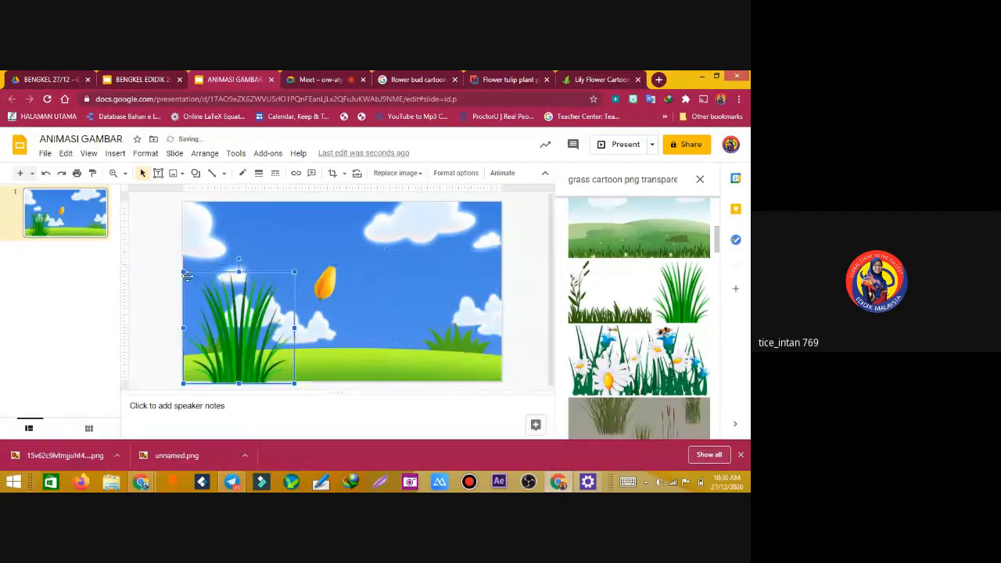
{"action": "left_click_drag", "start_coordinate": [182, 274], "coordinate": [239, 328]}
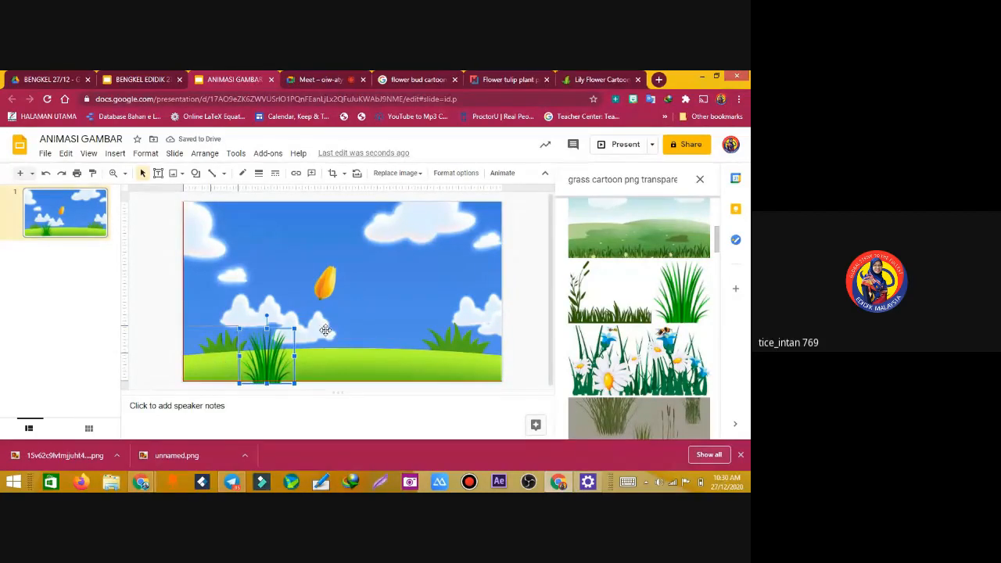
{"action": "left_click_drag", "start_coordinate": [316, 341], "coordinate": [259, 336]}
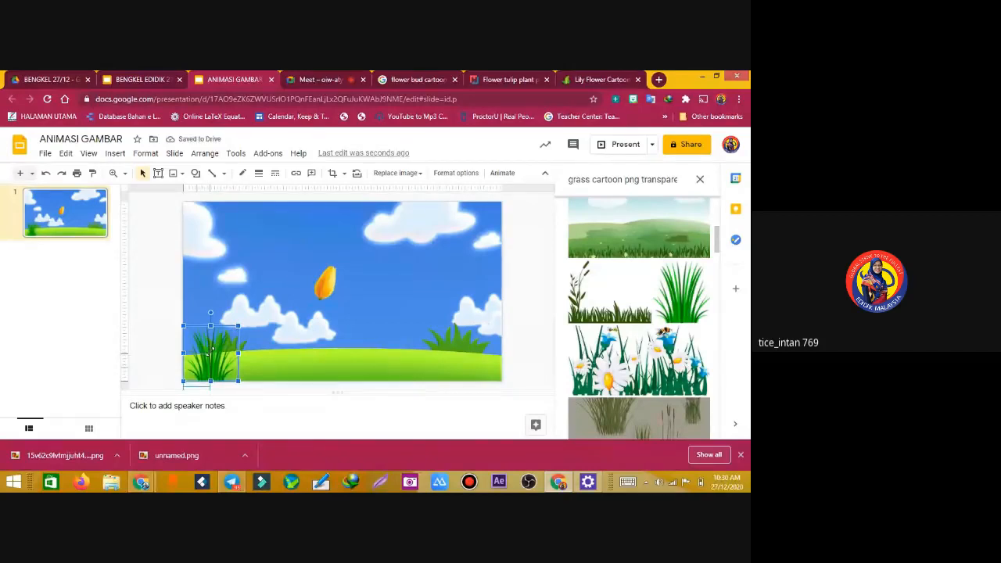
{"action": "left_click_drag", "start_coordinate": [239, 325], "coordinate": [212, 352]}
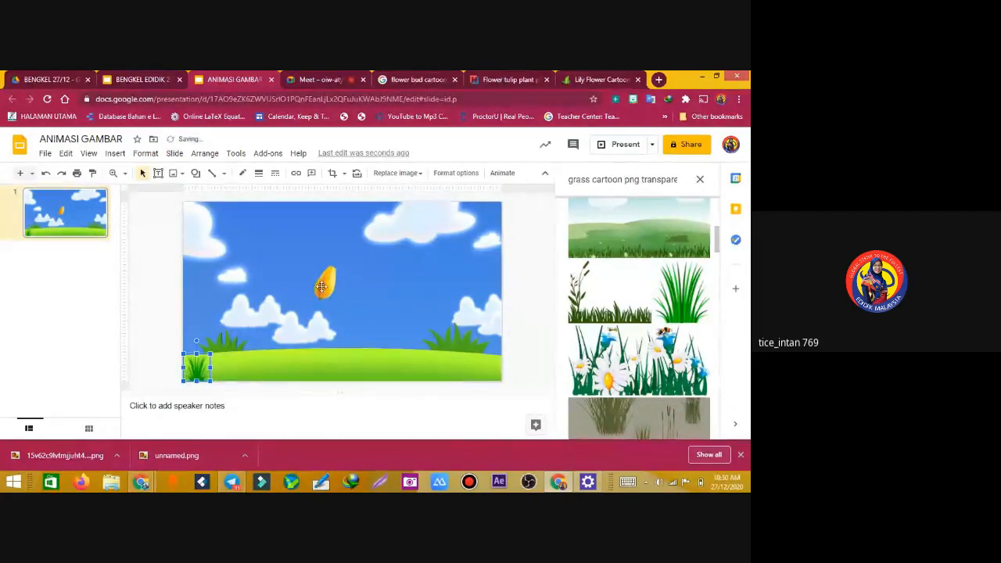
{"action": "left_click_drag", "start_coordinate": [325, 284], "coordinate": [202, 344]}
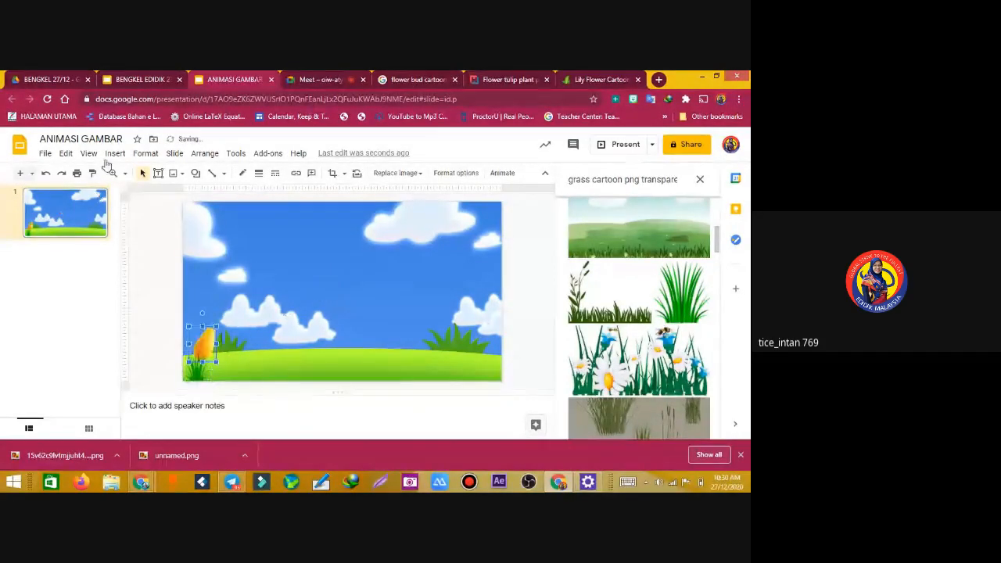
Zoom in on the slide's bottom-left corner and shrink the yellow bud to a small size at the top of the grass clump
{"action": "left_click", "coordinate": [114, 175]}
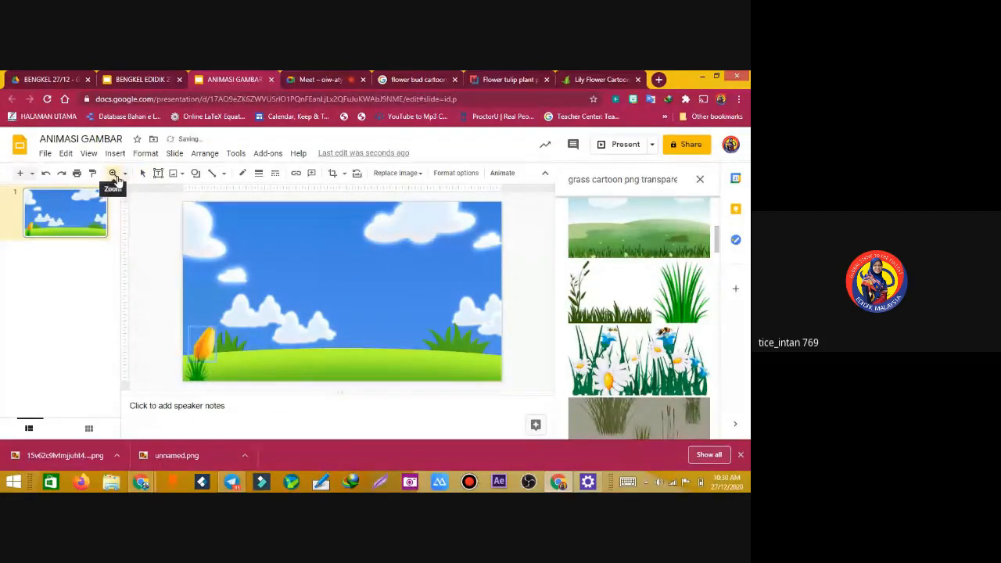
{"action": "left_click", "coordinate": [249, 316]}
{"action": "left_click", "coordinate": [269, 320]}
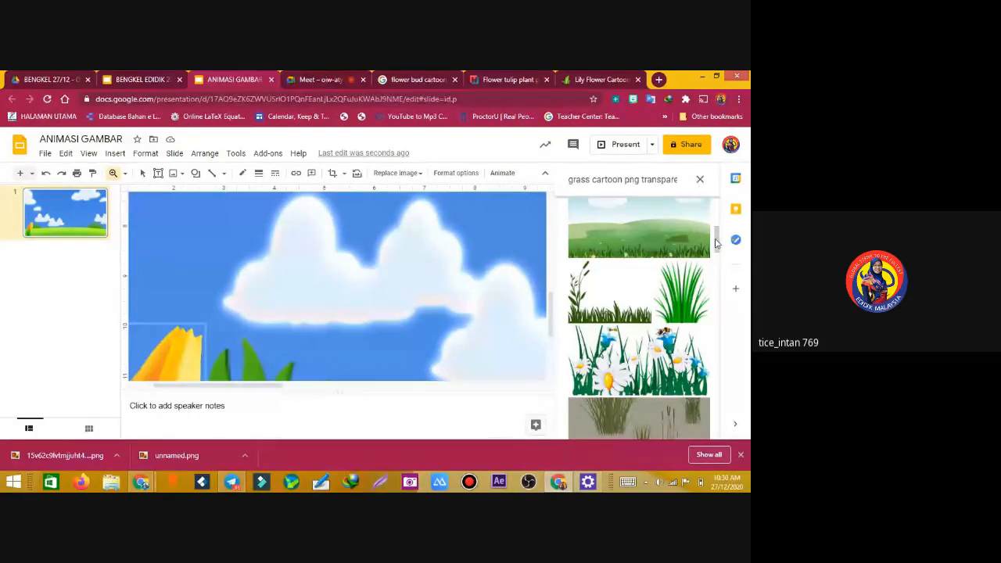
{"action": "left_click_drag", "start_coordinate": [717, 243], "coordinate": [717, 275]}
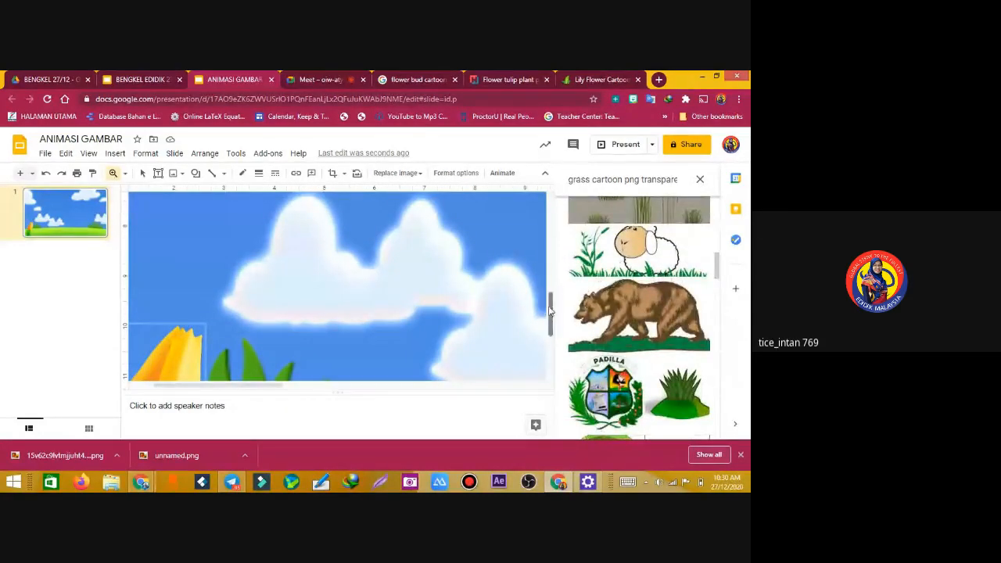
{"action": "left_click_drag", "start_coordinate": [551, 313], "coordinate": [552, 354]}
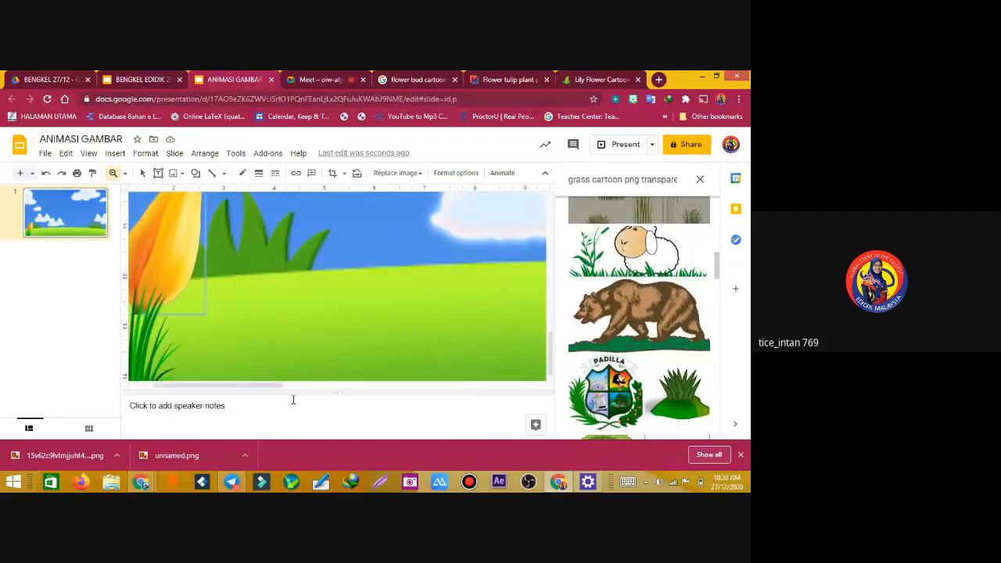
{"action": "left_click_drag", "start_coordinate": [234, 393], "coordinate": [234, 398]}
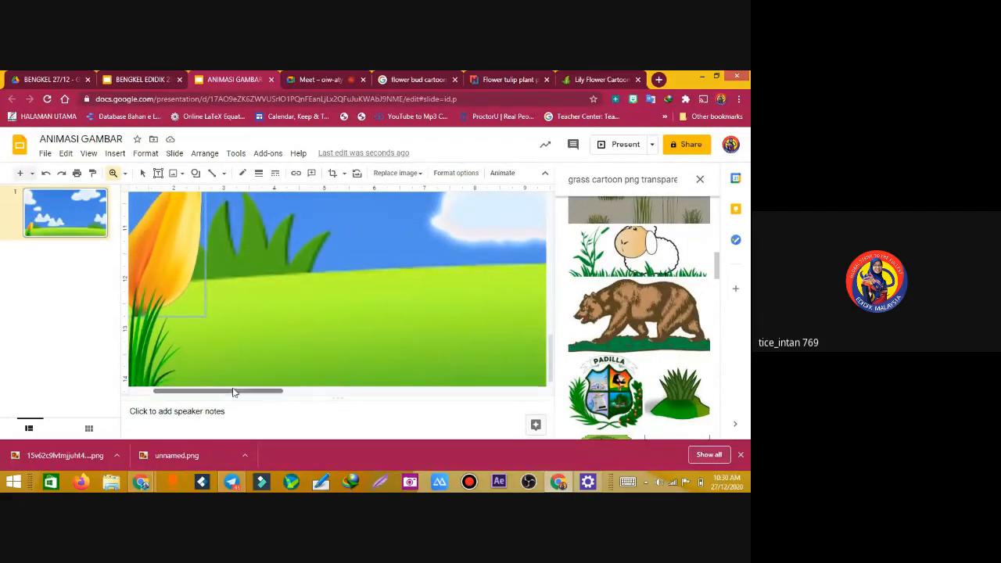
{"action": "left_click", "coordinate": [143, 177]}
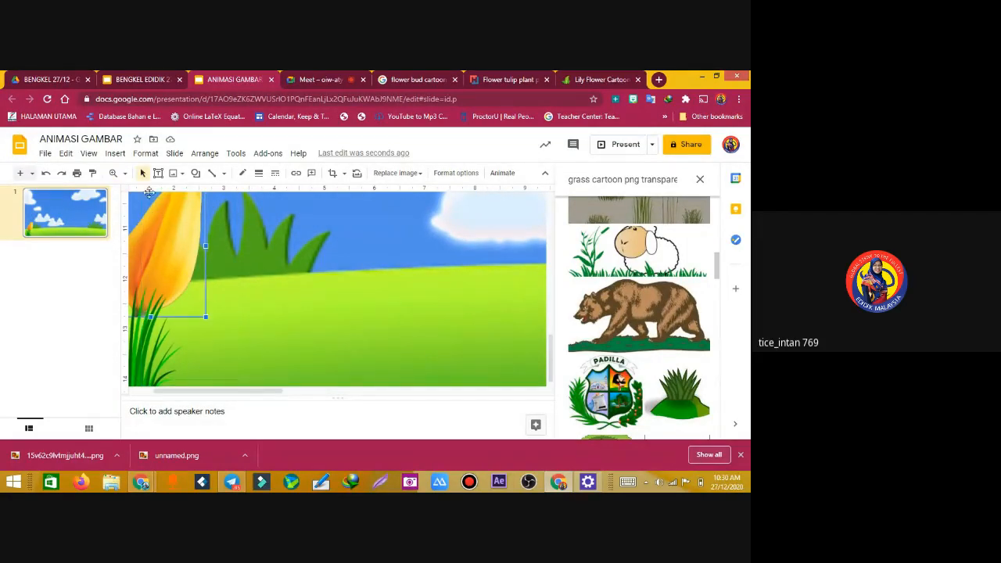
{"action": "left_click_drag", "start_coordinate": [220, 392], "coordinate": [190, 394]}
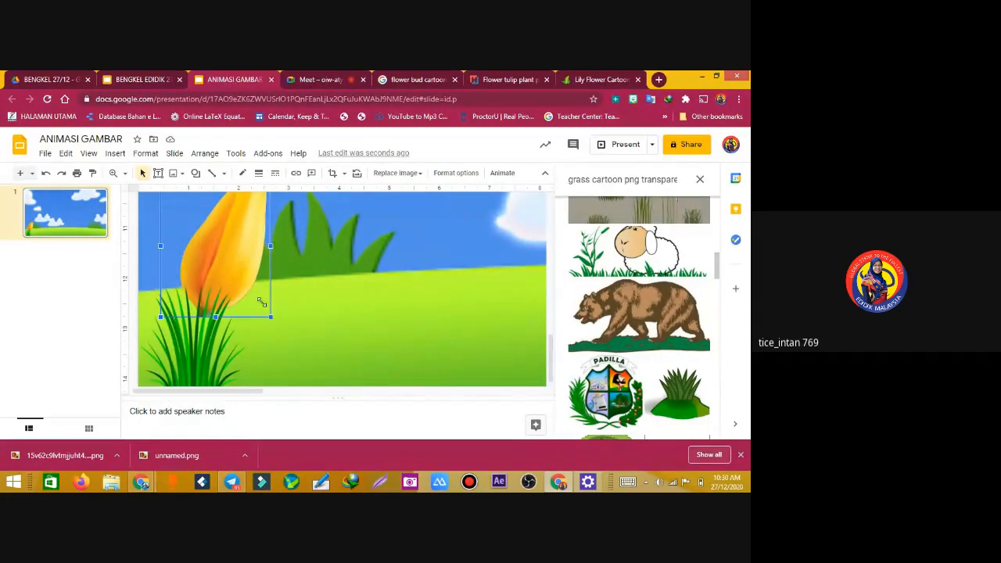
{"action": "left_click_drag", "start_coordinate": [262, 302], "coordinate": [205, 302]}
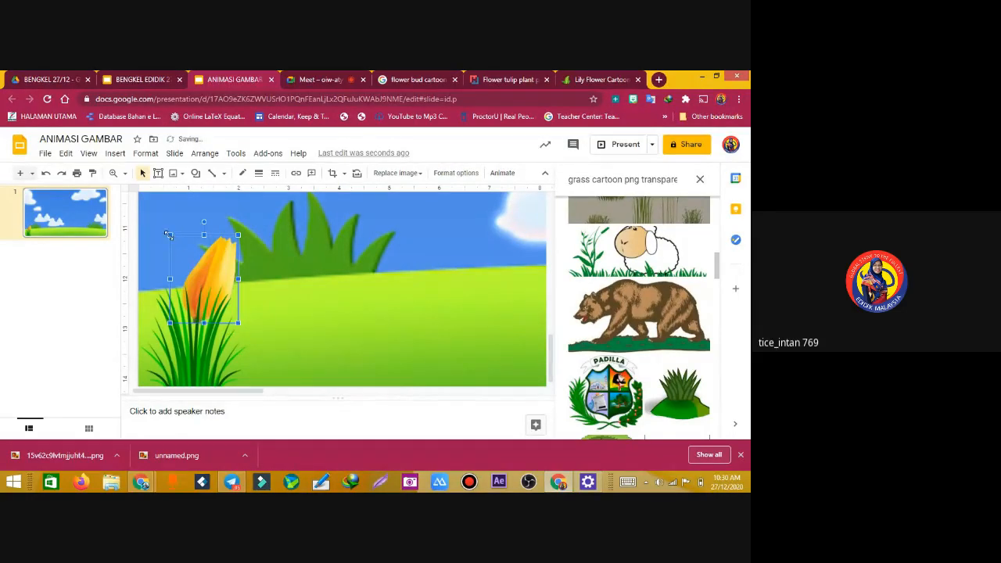
{"action": "left_click_drag", "start_coordinate": [170, 235], "coordinate": [217, 289]}
Nudge the grass clump into the slide's bottom-left corner and shrink it slightly so the bud stands clear of its tips
{"action": "left_click", "coordinate": [218, 293]}
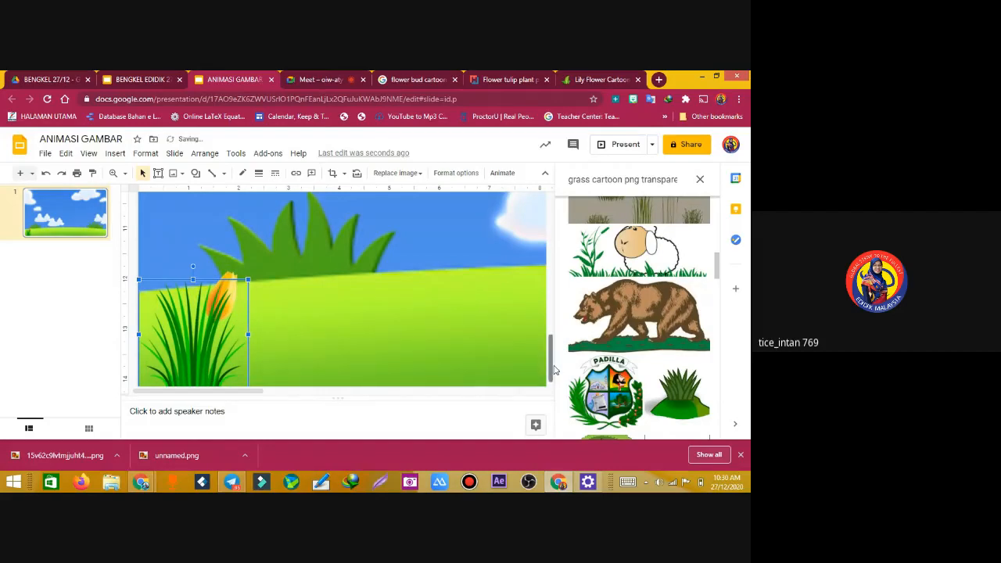
{"action": "scroll", "coordinate": [552, 368], "scroll_direction": "down", "scroll_amount": 1}
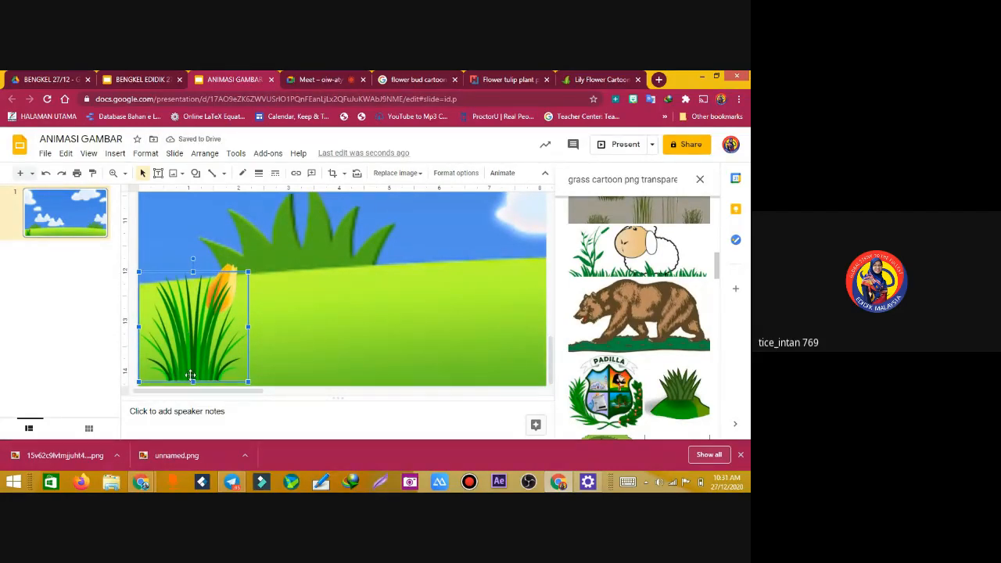
{"action": "key", "text": "Down"}
{"action": "key", "text": "Down"}
{"action": "key", "text": "Down"}
{"action": "key", "text": "Down"}
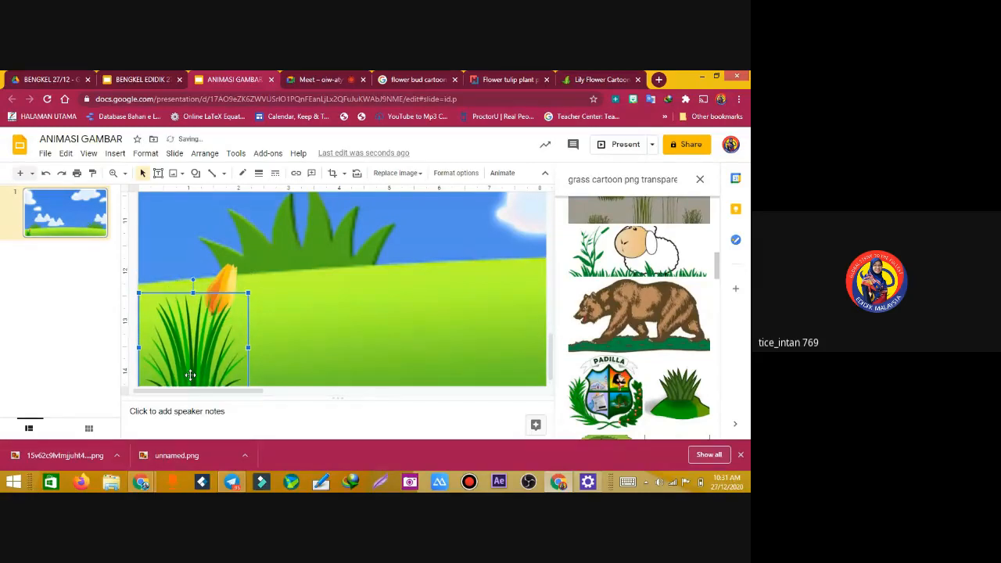
{"action": "key", "text": "Up"}
{"action": "key", "text": "Up"}
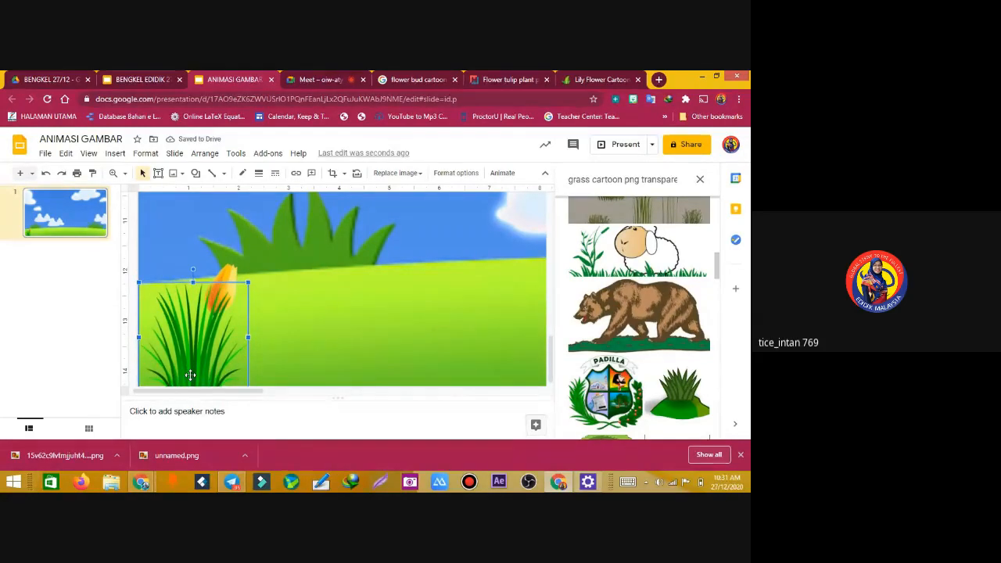
{"action": "key", "text": "Left"}
{"action": "key", "text": "Left"}
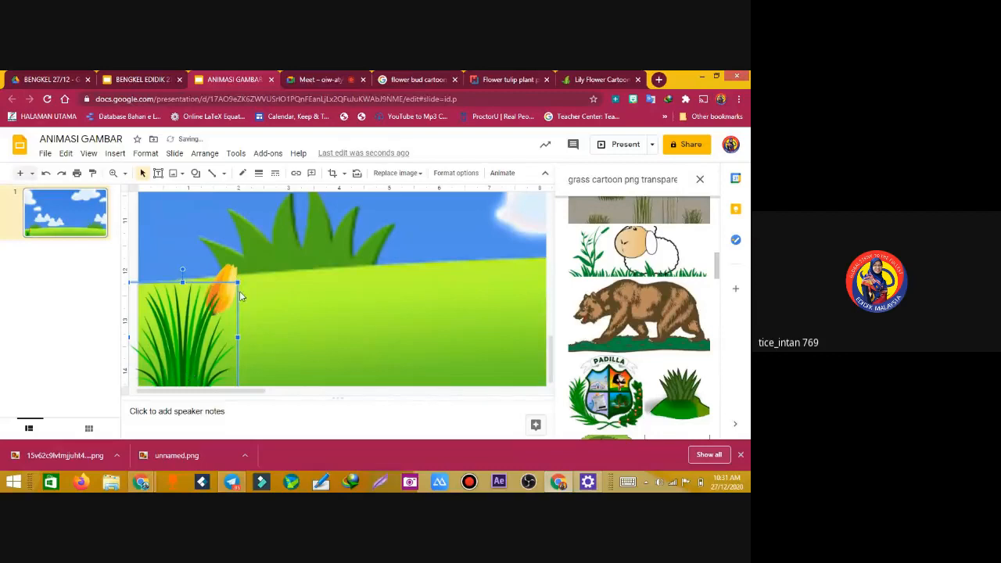
{"action": "left_click_drag", "start_coordinate": [238, 282], "coordinate": [223, 296]}
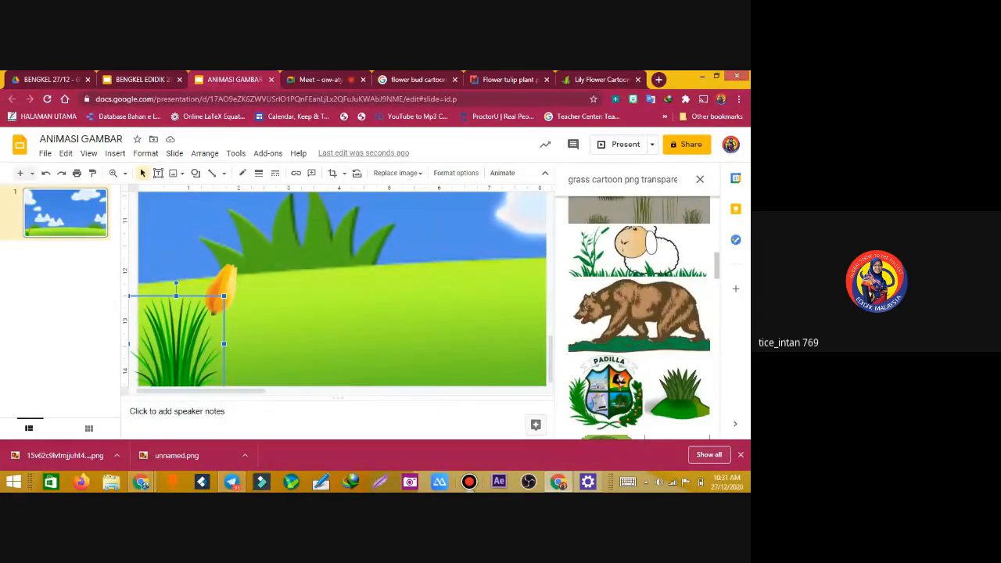
Duplicate the grass clump and place the copy beside the first one on the slide's bottom edge
{"action": "key", "text": "ctrl+v"}
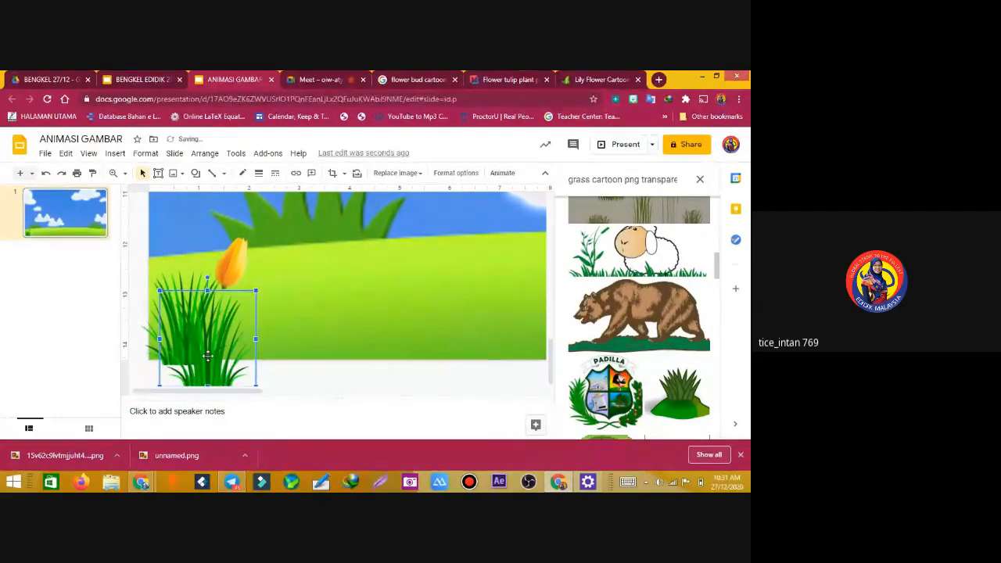
{"action": "left_click_drag", "start_coordinate": [173, 383], "coordinate": [251, 346]}
{"action": "key", "text": "Left"}
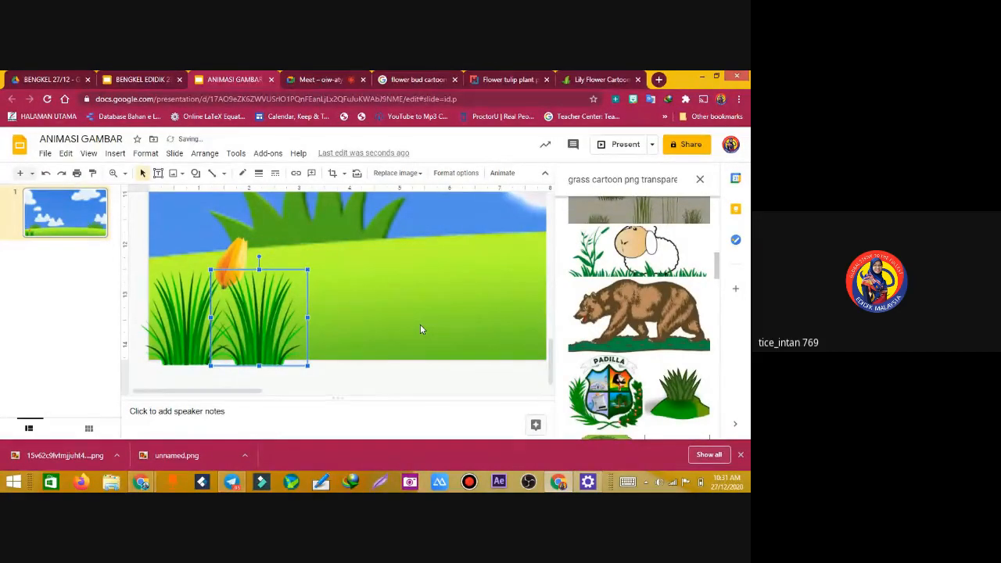
Duplicate the second grass clump and line the copy up as the third in the row
{"action": "key", "text": "ctrl+d"}
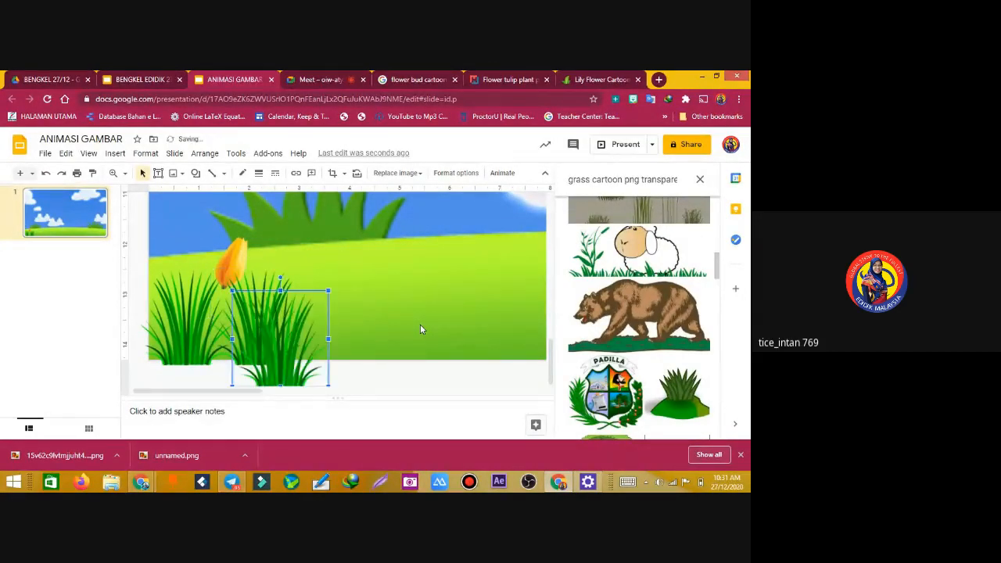
{"action": "key", "text": "Right"}
{"action": "key", "text": "Right"}
{"action": "key", "text": "Right"}
{"action": "key", "text": "Right"}
{"action": "key", "text": "Right"}
{"action": "key", "text": "Right"}
{"action": "key", "text": "Up"}
{"action": "key", "text": "Up"}
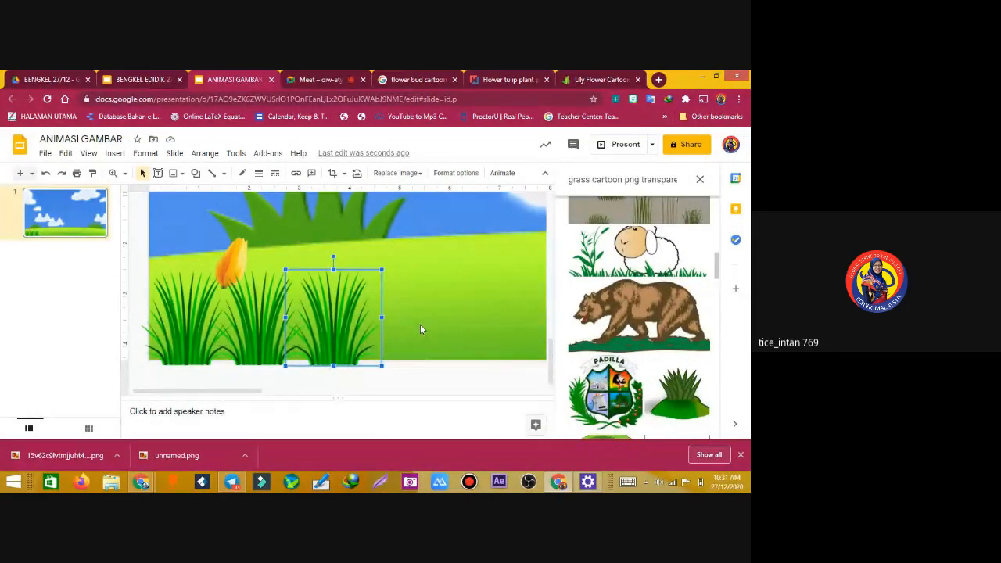
Add a fourth grass clump by duplicating the third and aligning it level with the row
{"action": "key", "text": "Right"}
{"action": "key", "text": "Right"}
{"action": "key", "text": "Down"}
{"action": "key", "text": "Down"}
{"action": "key", "text": "Right"}
{"action": "key", "text": "Right"}
{"action": "key", "text": "Right"}
{"action": "key", "text": "Right"}
{"action": "key", "text": "Right"}
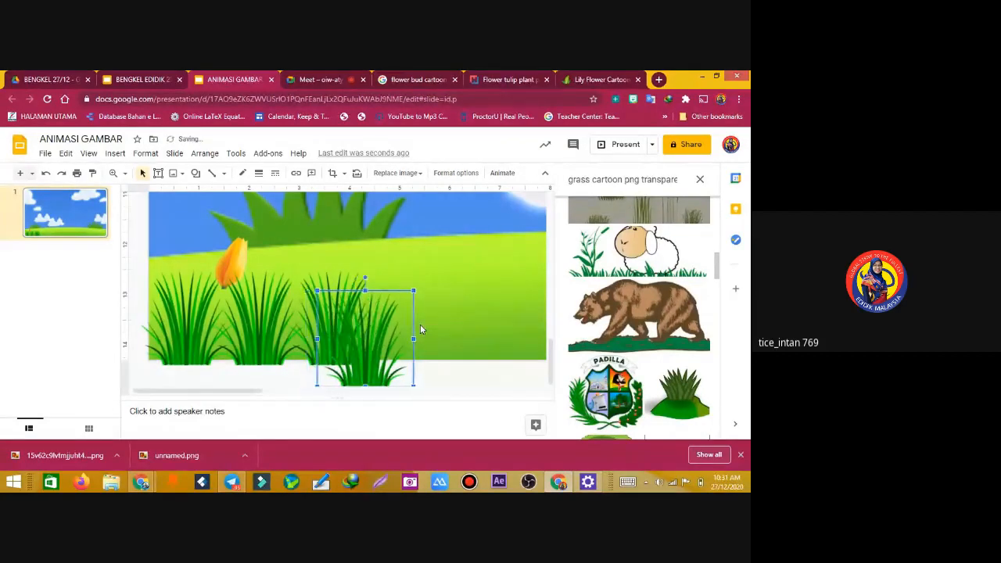
{"action": "key", "text": "Up"}
{"action": "key", "text": "Up"}
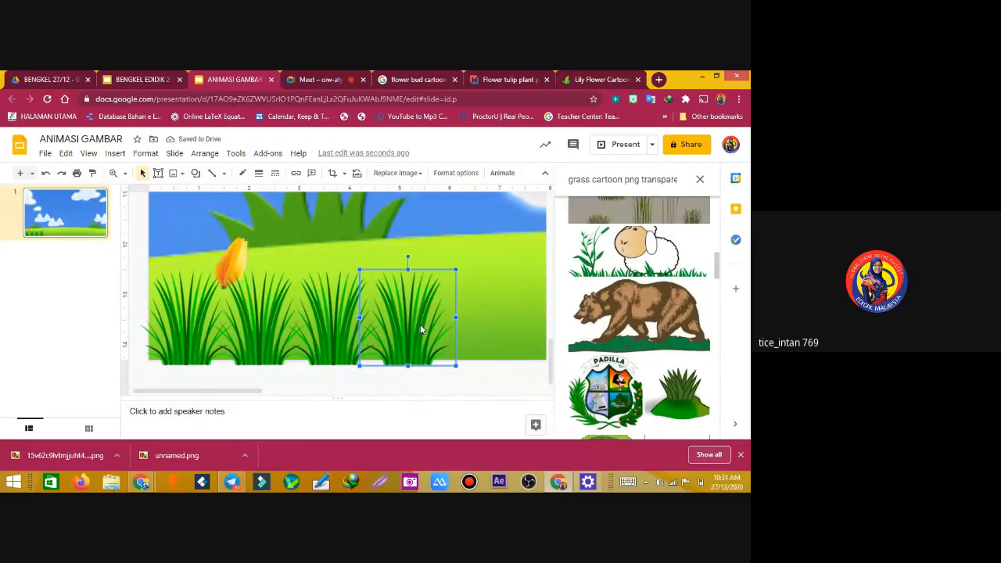
Add a fifth copy of the grass clump and place it level with the others at the row's right end
{"action": "key", "text": "Right"}
{"action": "key", "text": "Right"}
{"action": "key", "text": "Right"}
{"action": "key", "text": "Down"}
{"action": "key", "text": "Down"}
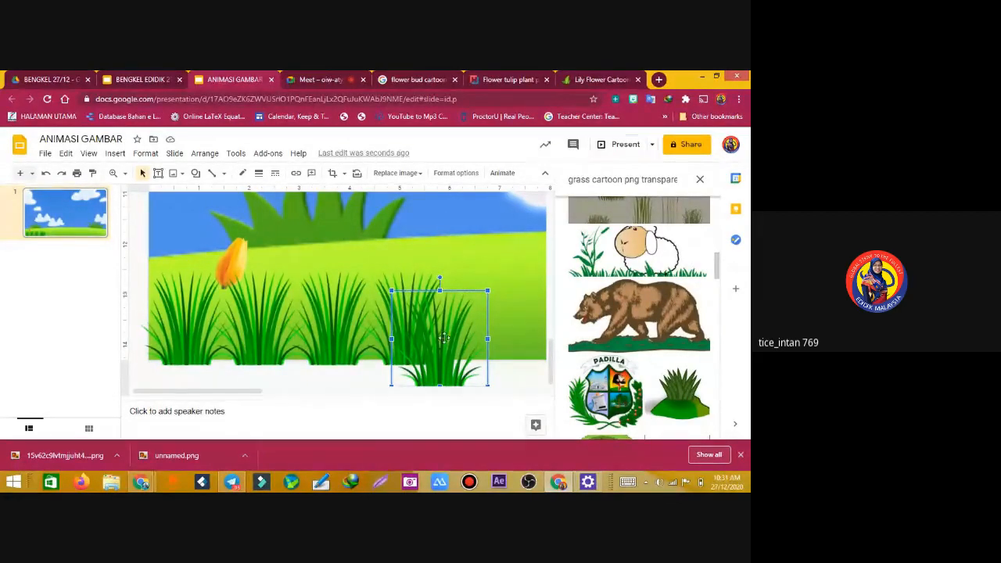
{"action": "left_click_drag", "start_coordinate": [444, 338], "coordinate": [486, 344]}
Close the web image search and add a sixth grass clump at the end of the row
{"action": "left_click_drag", "start_coordinate": [253, 395], "coordinate": [280, 397]}
{"action": "left_click", "coordinate": [701, 179]}
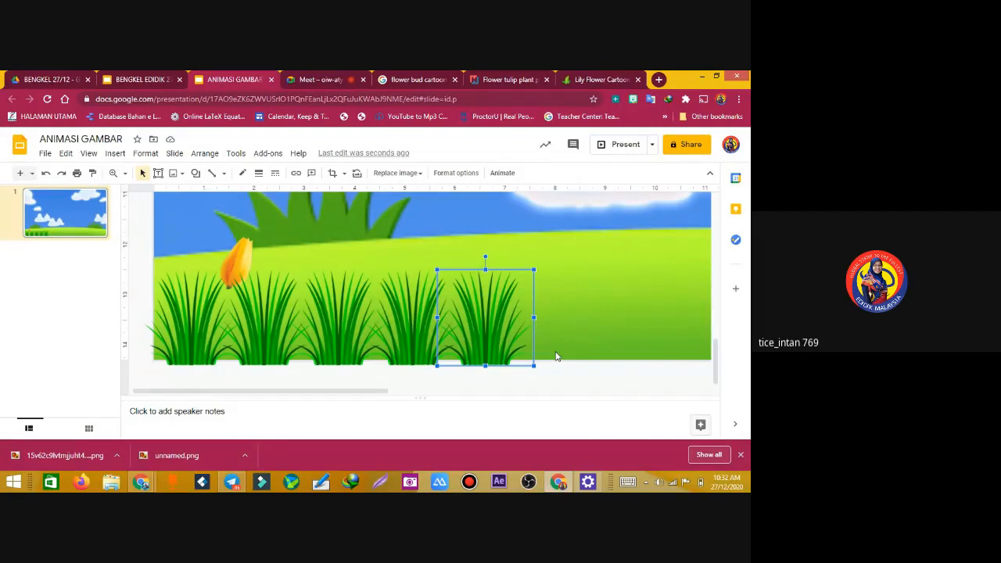
{"action": "key", "text": "ctrl+d"}
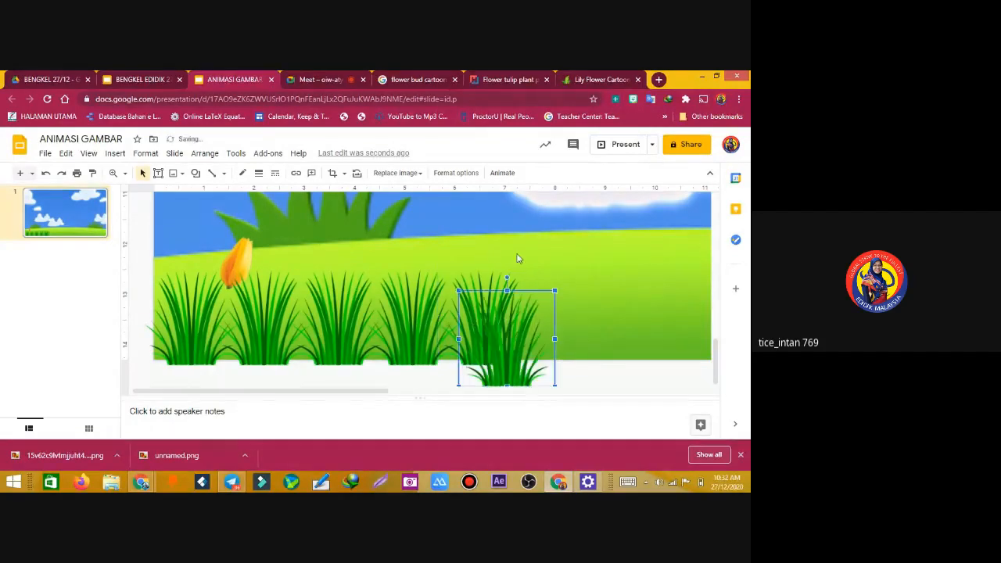
{"action": "left_click_drag", "start_coordinate": [507, 349], "coordinate": [556, 318]}
{"action": "left_click_drag", "start_coordinate": [556, 318], "coordinate": [557, 343]}
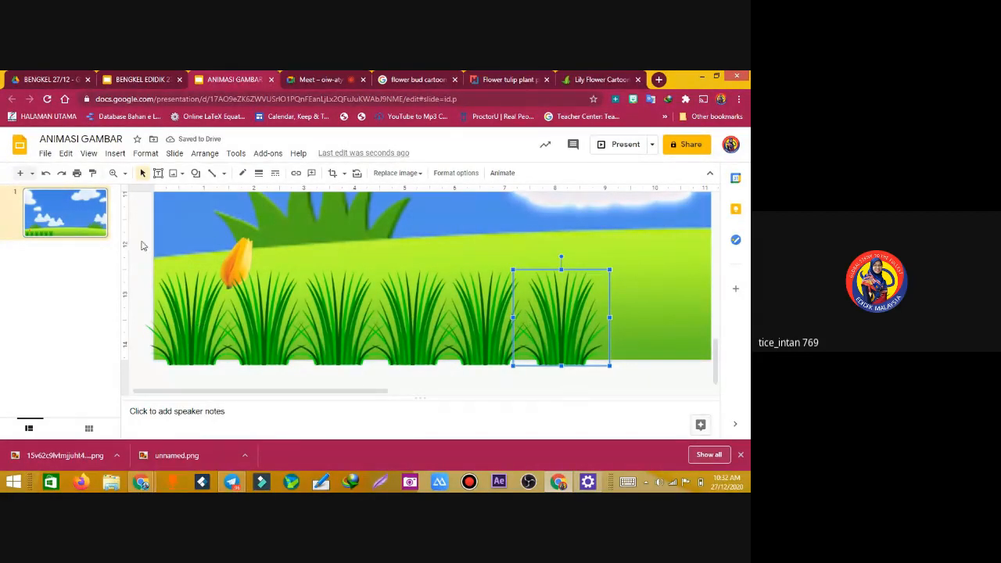
Duplicate all six grass clumps together with the bud and place the copies so they continue the row to the right
{"action": "left_click_drag", "start_coordinate": [131, 233], "coordinate": [662, 383]}
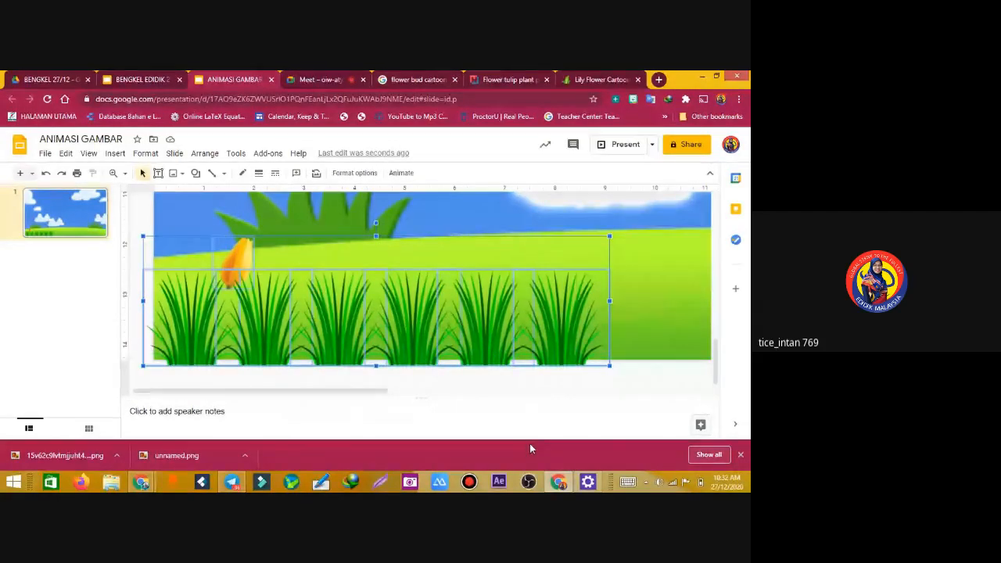
{"action": "left_click_drag", "start_coordinate": [174, 246], "coordinate": [195, 267]}
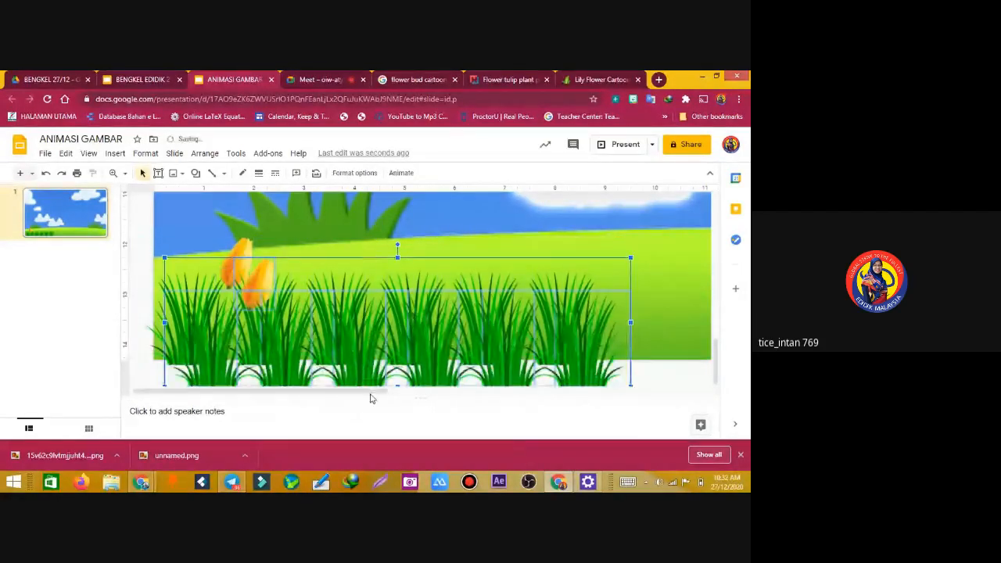
{"action": "left_click_drag", "start_coordinate": [358, 353], "coordinate": [629, 320]}
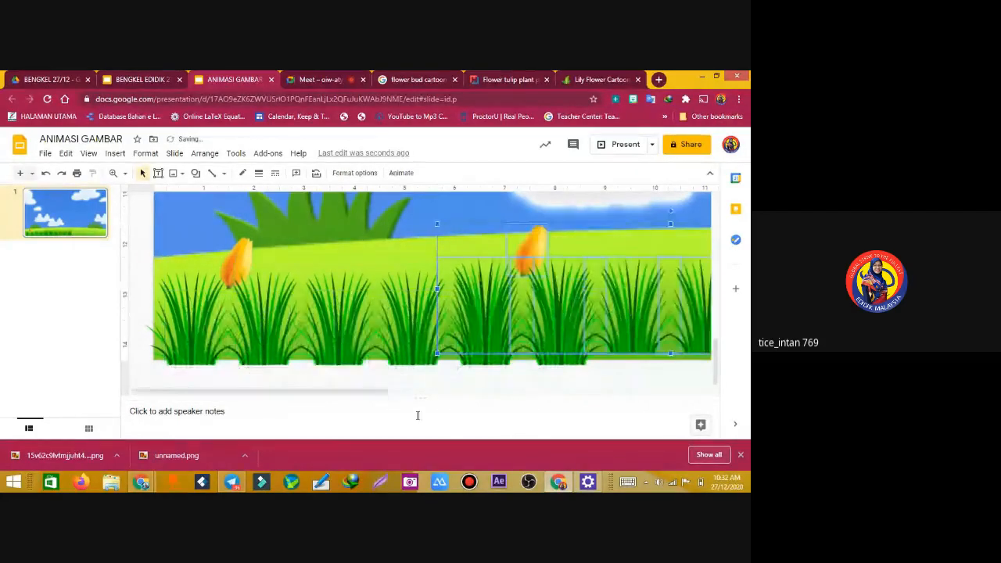
{"action": "left_click_drag", "start_coordinate": [386, 393], "coordinate": [454, 391]}
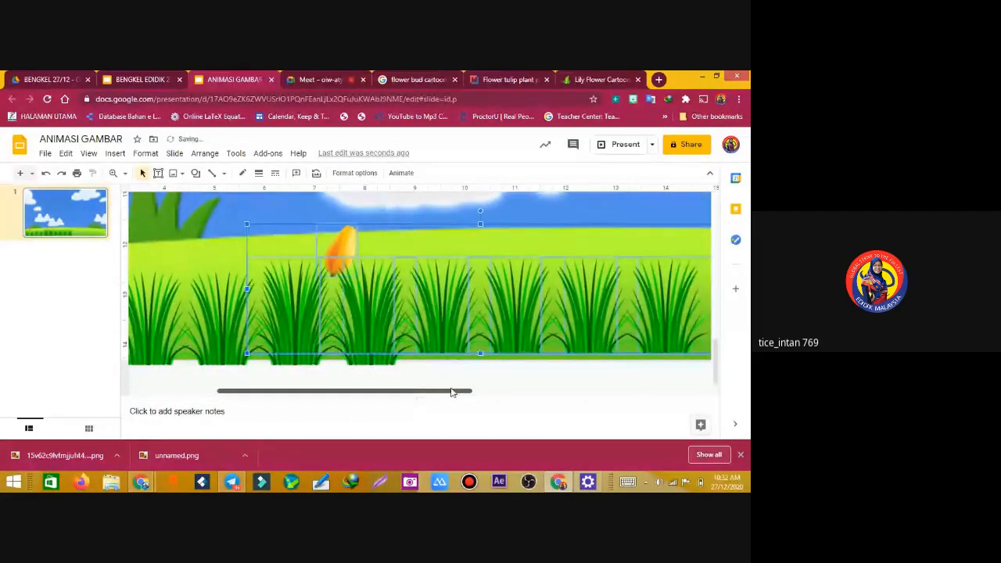
{"action": "left_click_drag", "start_coordinate": [433, 322], "coordinate": [580, 312]}
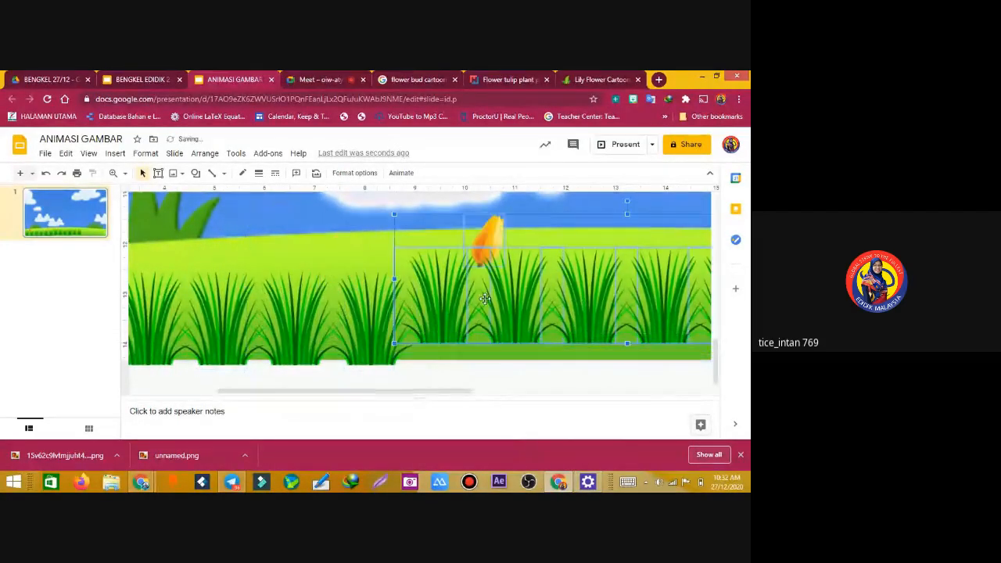
{"action": "left_click_drag", "start_coordinate": [463, 311], "coordinate": [468, 333]}
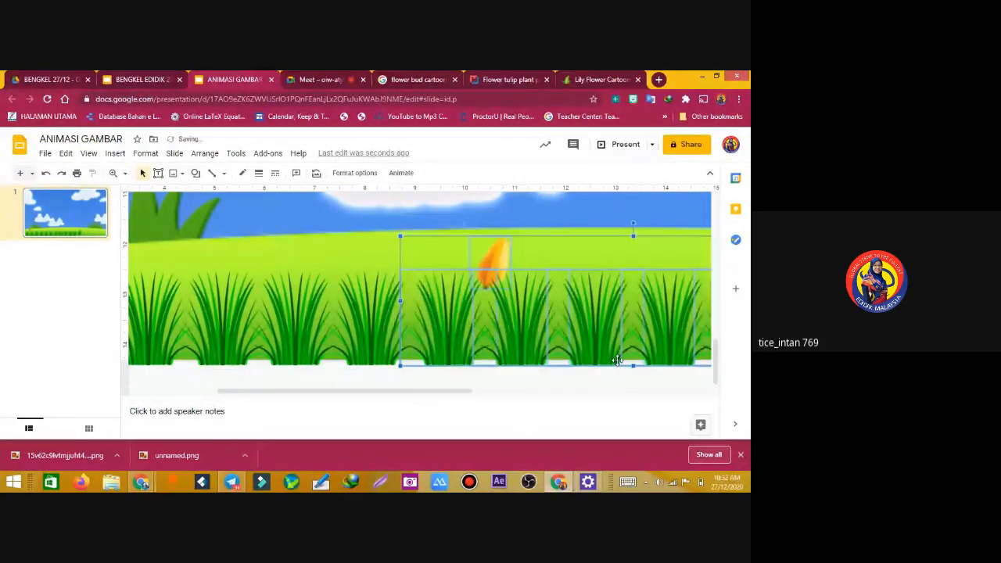
{"action": "left_click", "coordinate": [311, 228]}
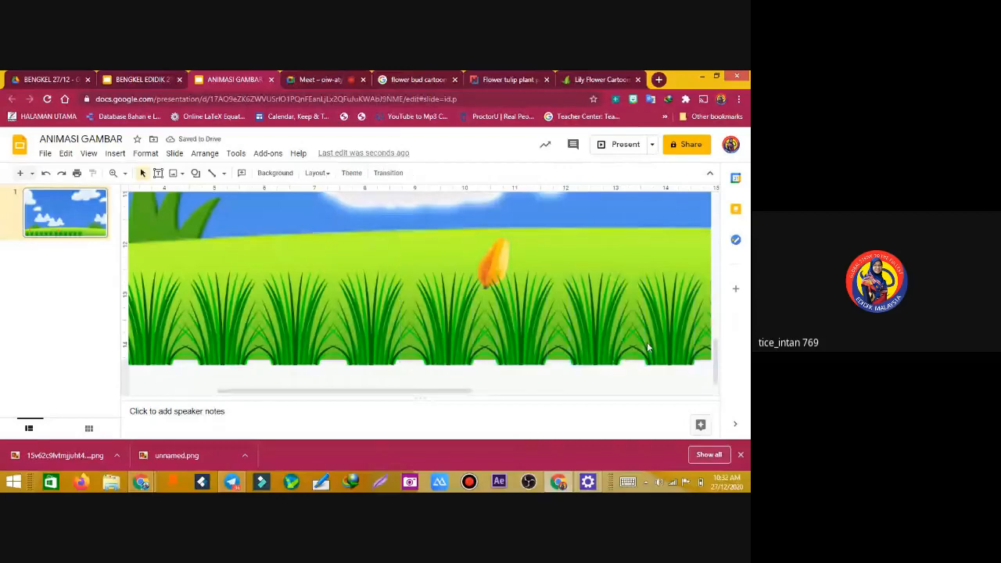
Shrink the leftmost yellow bud further and undo the accidental shift of the second grass clump
{"action": "left_click_drag", "start_coordinate": [415, 398], "coordinate": [118, 397]}
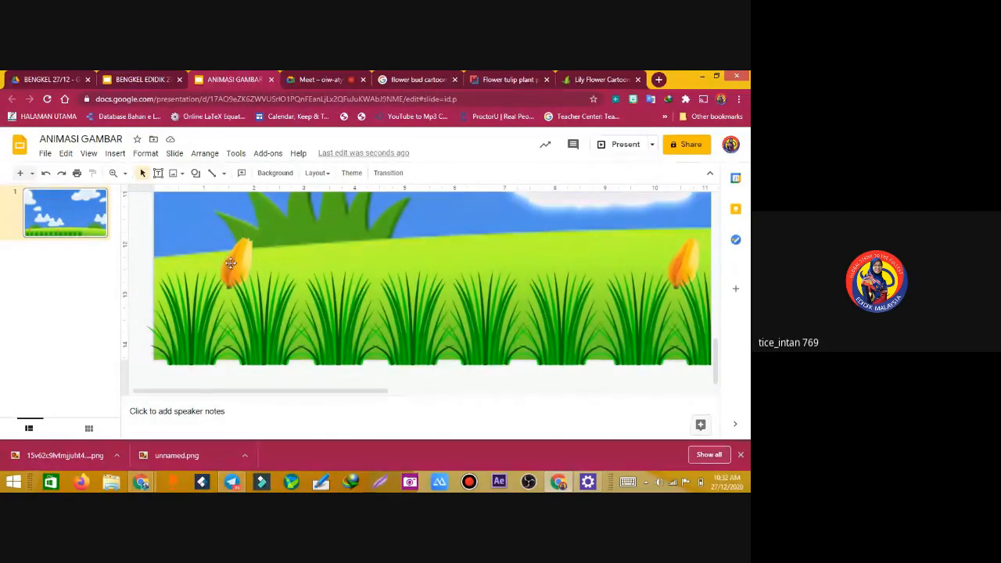
{"action": "left_click", "coordinate": [241, 262]}
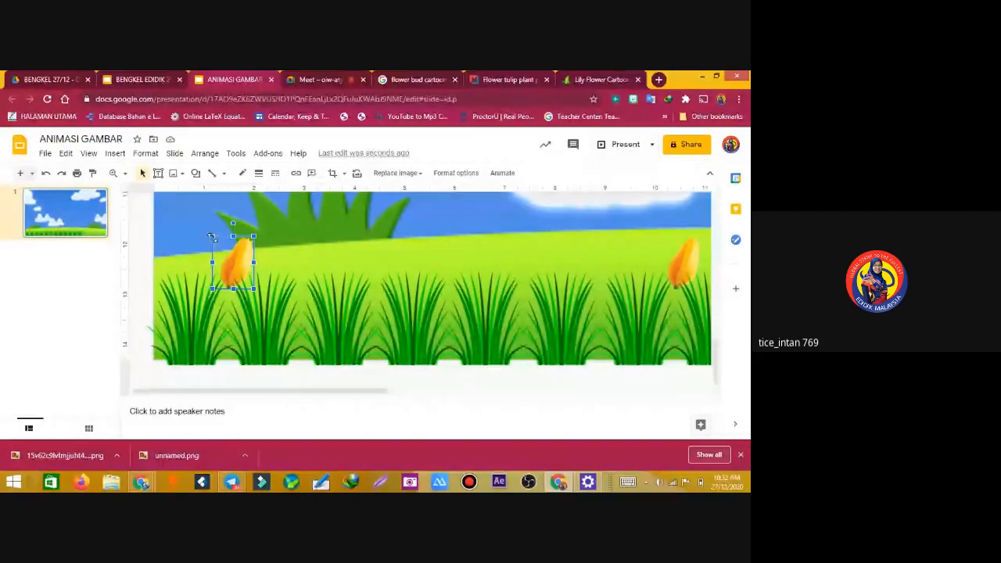
{"action": "left_click_drag", "start_coordinate": [211, 236], "coordinate": [194, 311]}
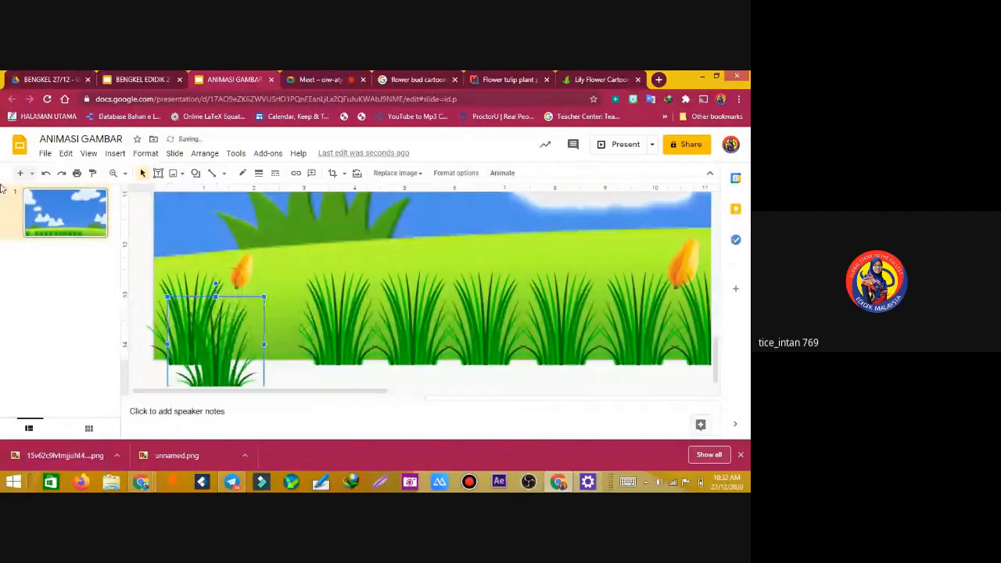
{"action": "key", "text": "ctrl+z"}
{"action": "left_click", "coordinate": [244, 260]}
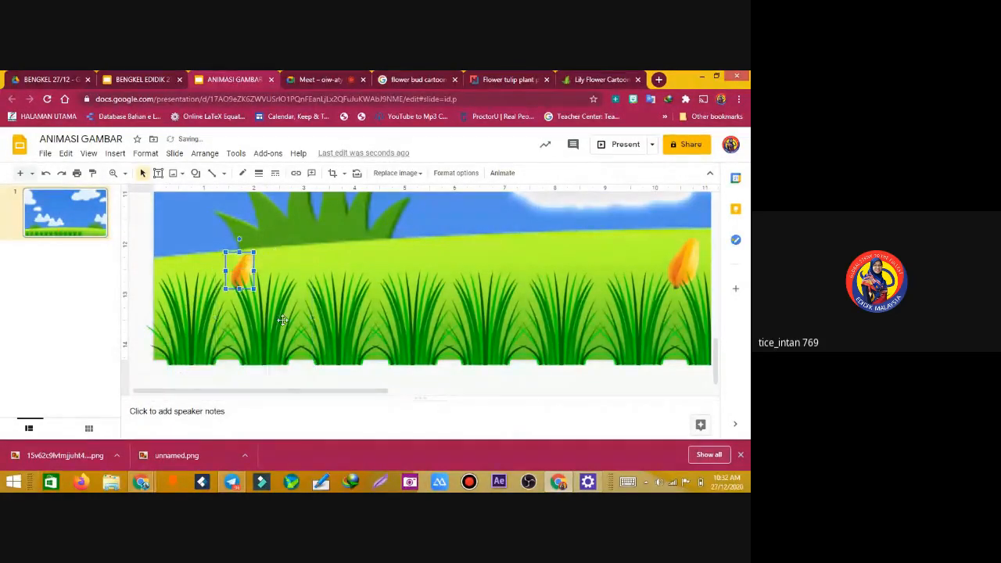
Shrink the leftmost orange bud, move it onto the first grass clump, and place two copies of it on the same clump
{"action": "left_click_drag", "start_coordinate": [255, 290], "coordinate": [192, 284]}
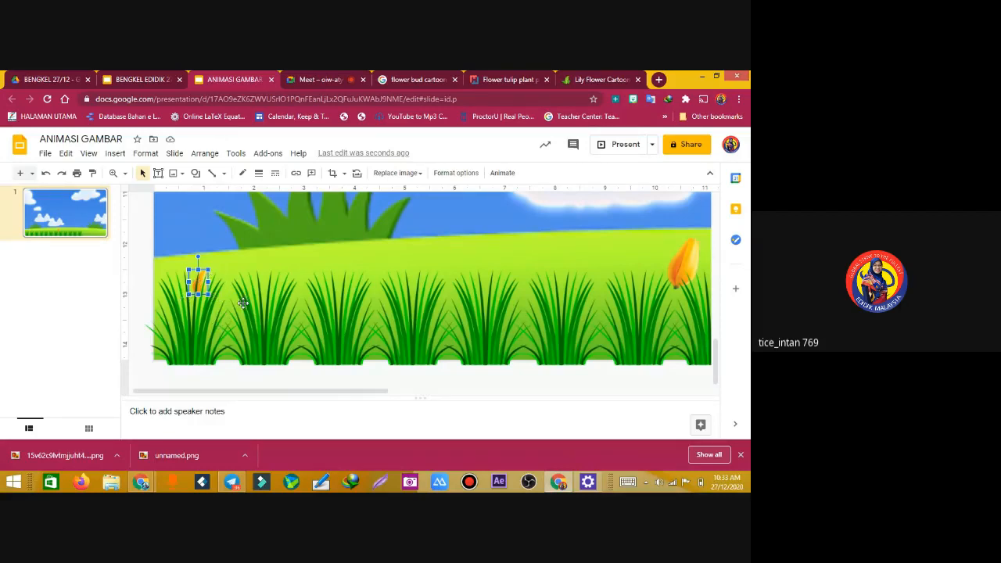
{"action": "key", "text": "ctrl+d"}
{"action": "left_click_drag", "start_coordinate": [220, 303], "coordinate": [194, 320]}
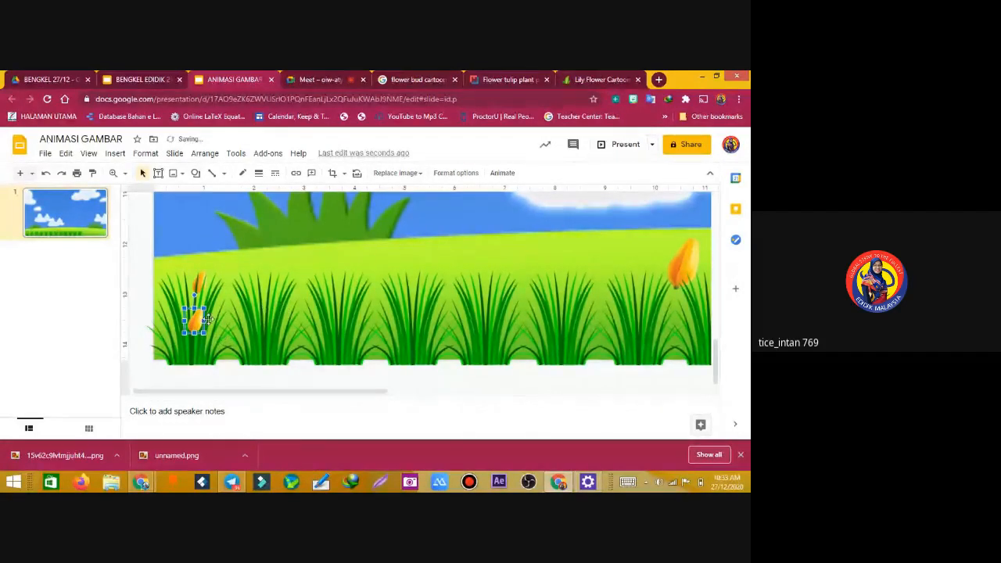
{"action": "key", "text": "ctrl+d"}
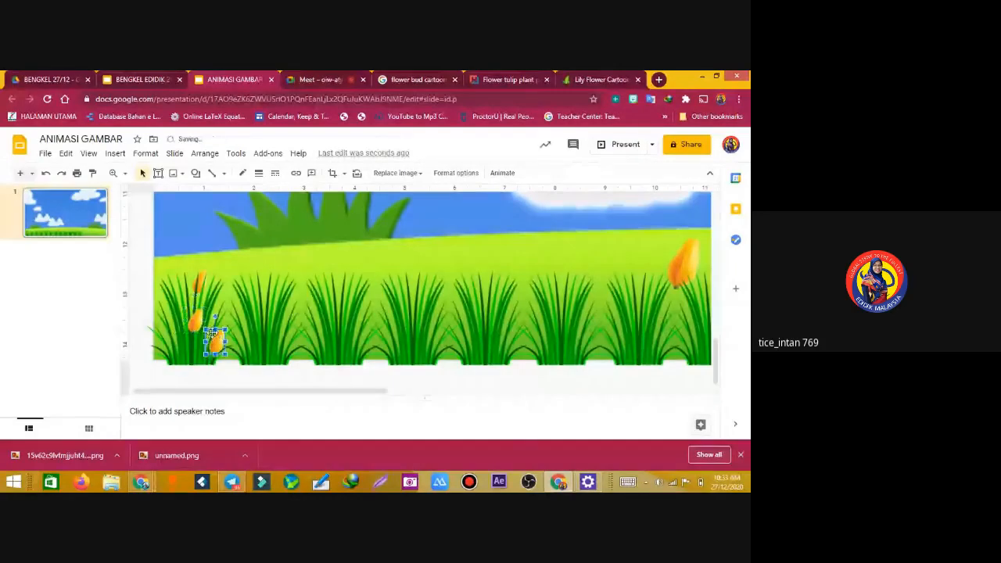
{"action": "left_click_drag", "start_coordinate": [178, 291], "coordinate": [171, 293]}
{"action": "left_click_drag", "start_coordinate": [214, 342], "coordinate": [170, 296]}
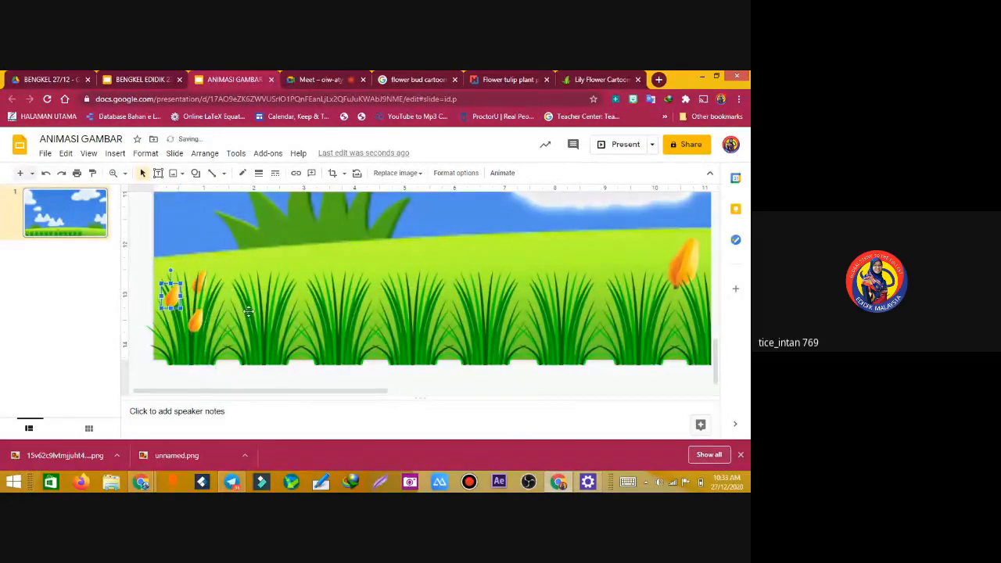
Tilt the outermost bud on the first grass clump slightly counterclockwise
{"action": "left_click", "coordinate": [312, 312]}
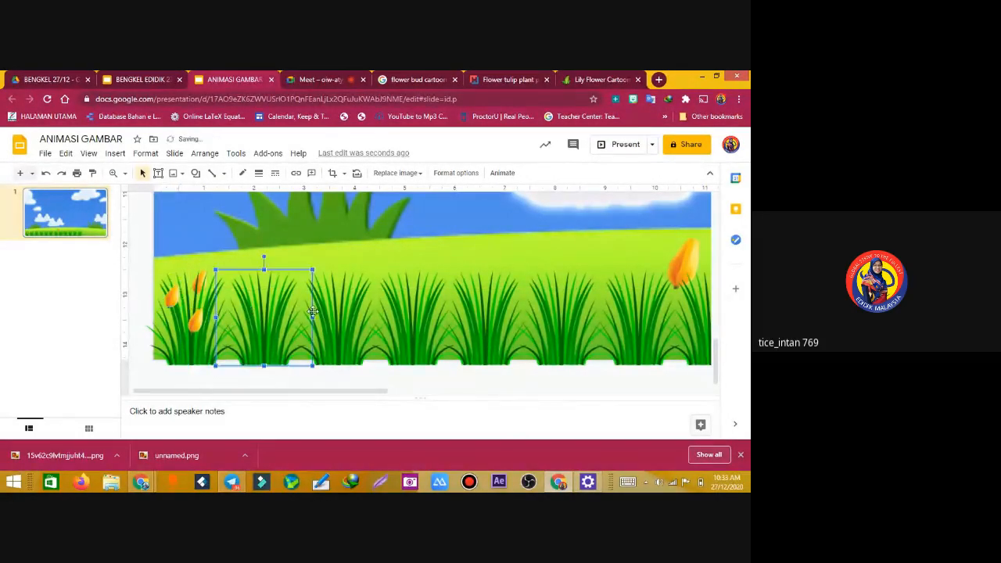
{"action": "left_click", "coordinate": [182, 256]}
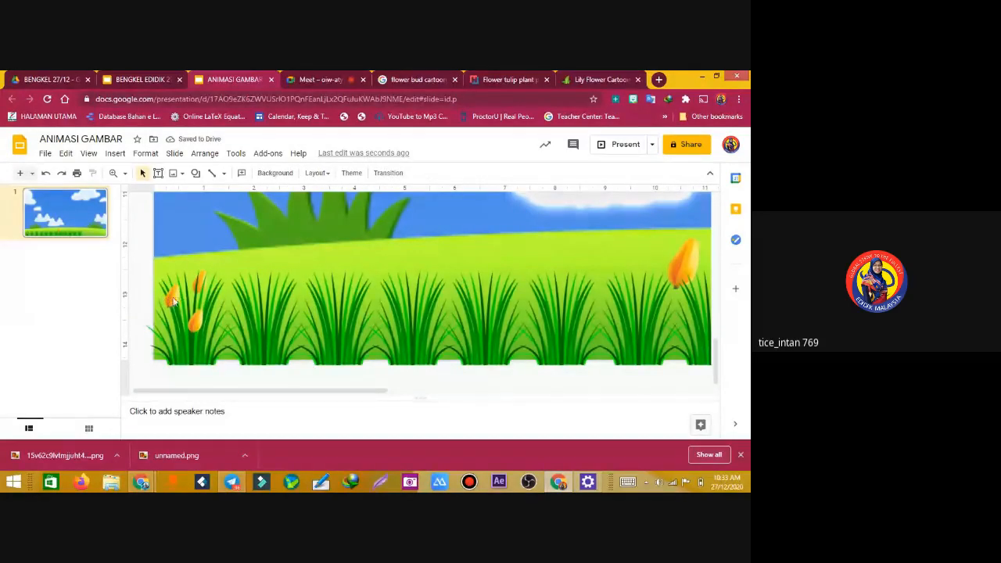
{"action": "left_click", "coordinate": [171, 298]}
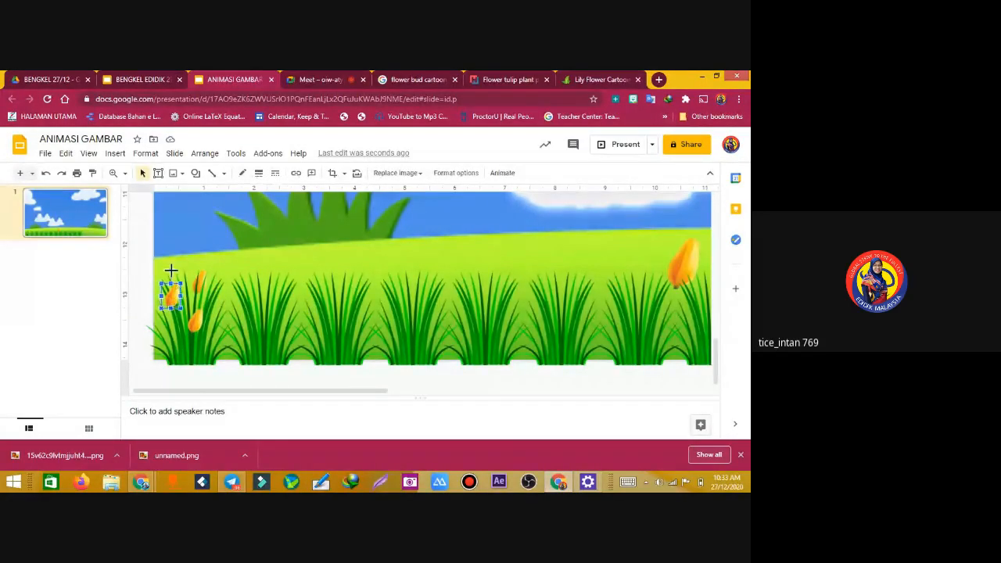
{"action": "left_click_drag", "start_coordinate": [171, 270], "coordinate": [162, 273]}
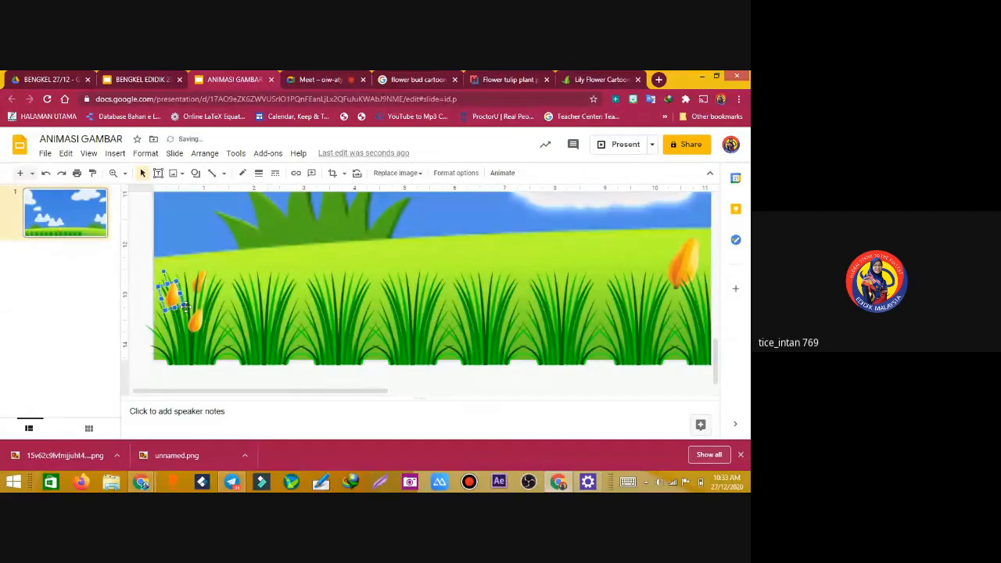
Copy the tilted bud and arrange three copies among the leaves of the second grass clump
{"action": "left_click", "coordinate": [259, 288]}
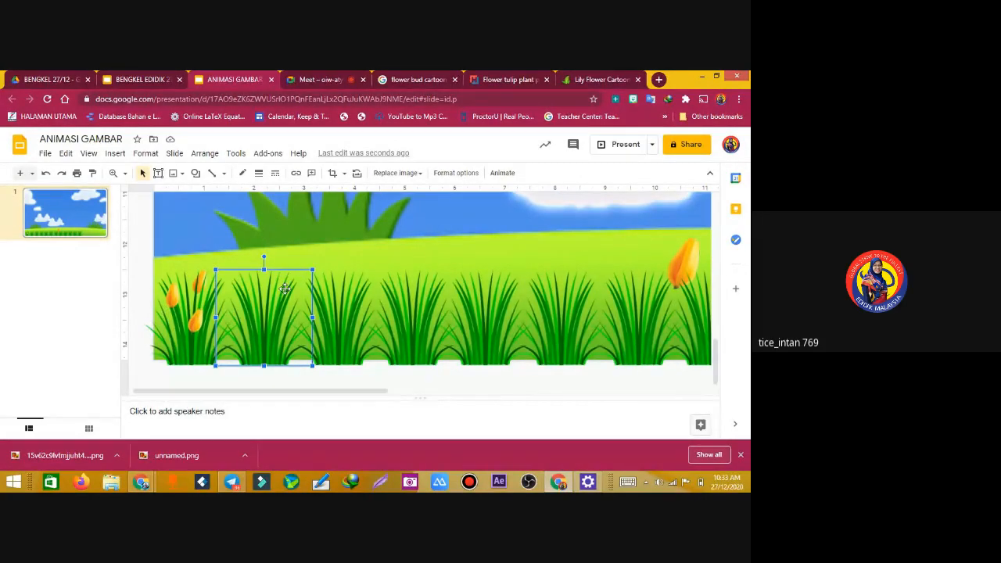
{"action": "left_click", "coordinate": [170, 300]}
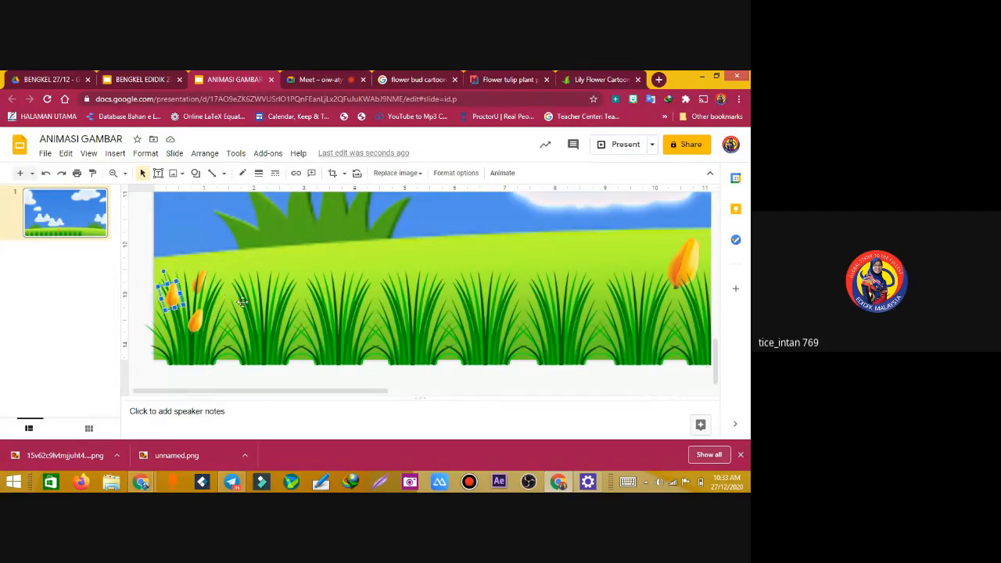
{"action": "left_click", "coordinate": [197, 315]}
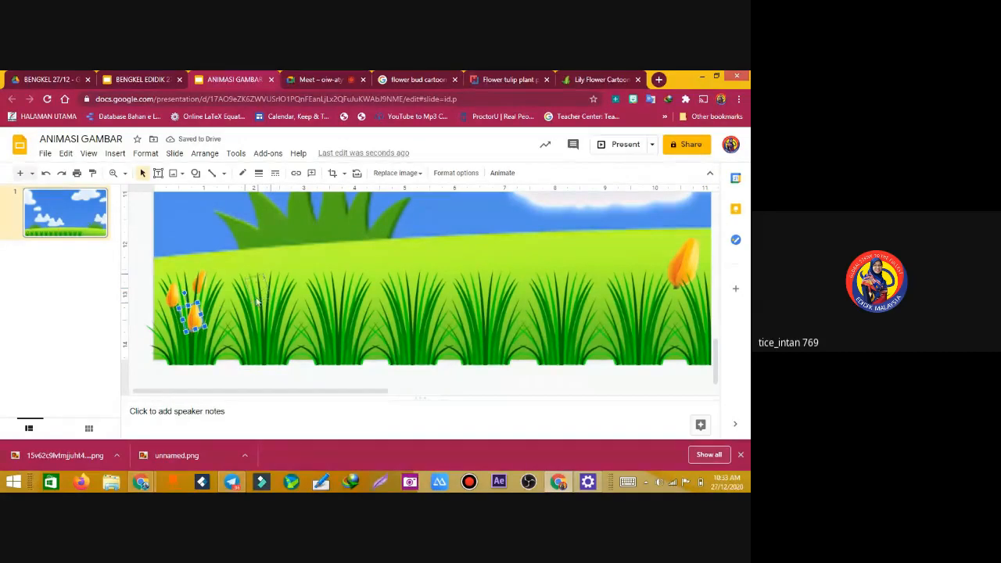
{"action": "left_click_drag", "start_coordinate": [257, 302], "coordinate": [256, 302]}
{"action": "left_click_drag", "start_coordinate": [255, 284], "coordinate": [274, 305]}
{"action": "mouse_move", "coordinate": [278, 310]}
{"action": "left_mouse_down"}
{"action": "mouse_move", "coordinate": [300, 331]}
{"action": "mouse_move", "coordinate": [252, 318]}
{"action": "left_mouse_up"}
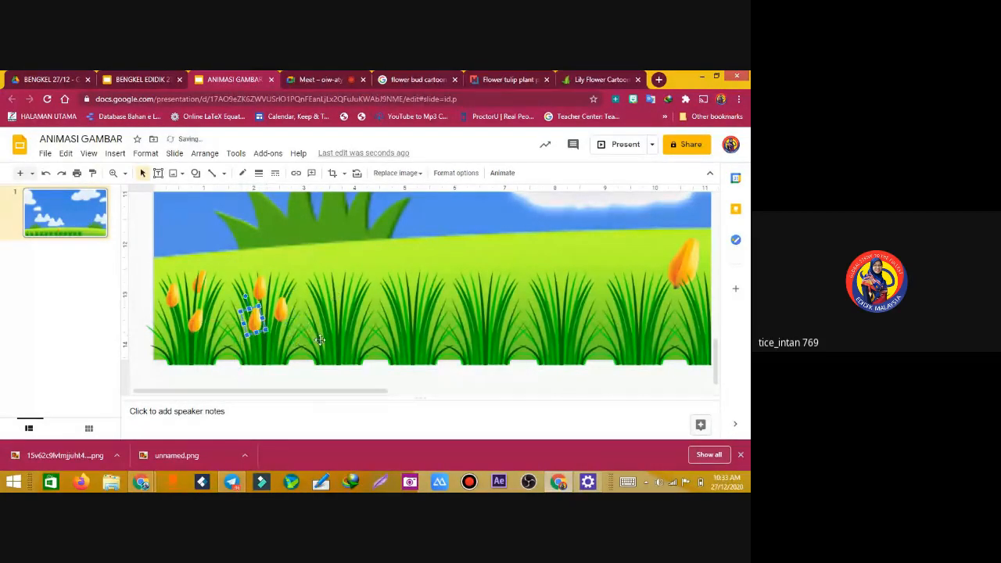
Recolour the three buds on the second grass clump with the Dark 8 preset
{"action": "left_click", "coordinate": [280, 313], "text": "shift"}
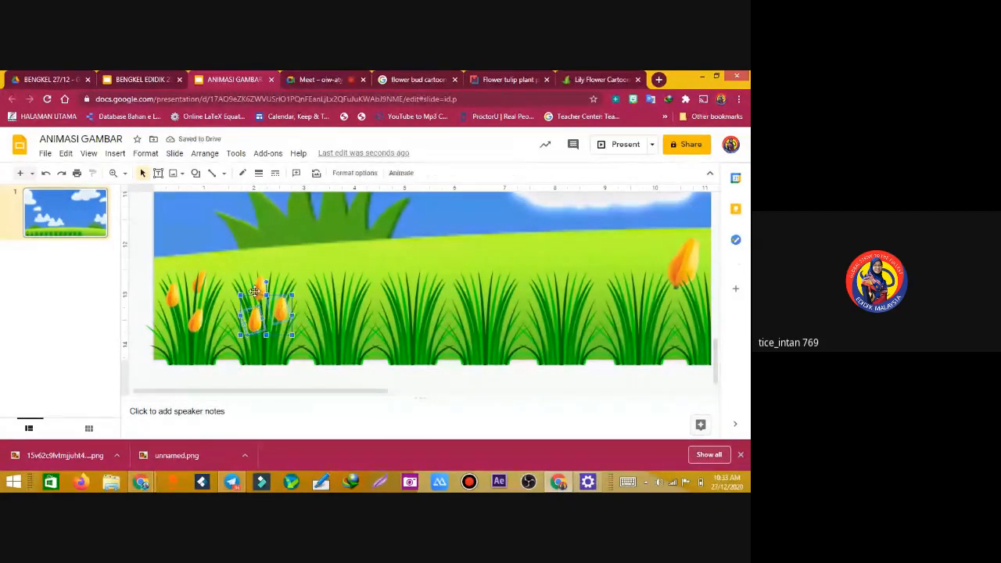
{"action": "left_click", "coordinate": [264, 291], "text": "shift"}
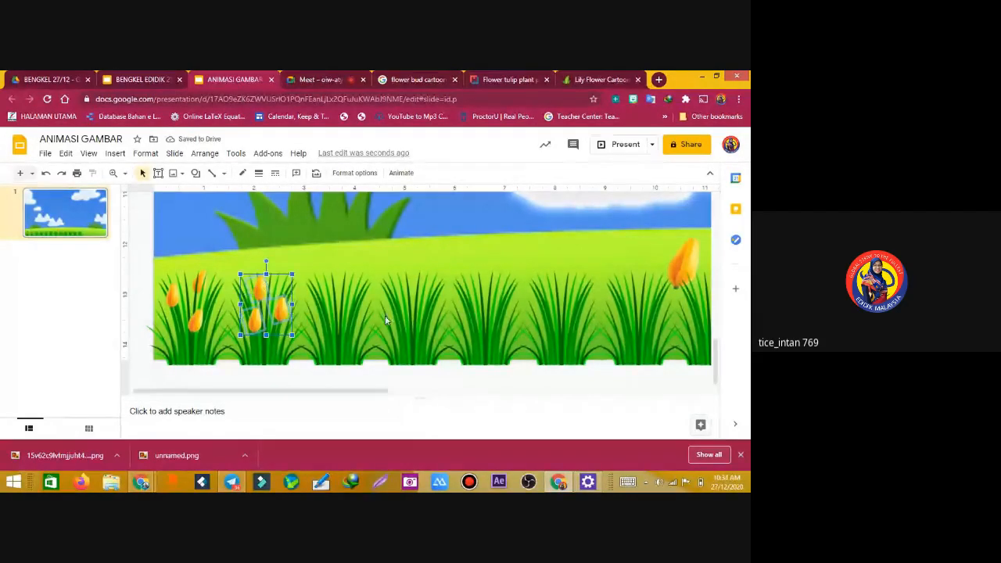
{"action": "left_click", "coordinate": [362, 174]}
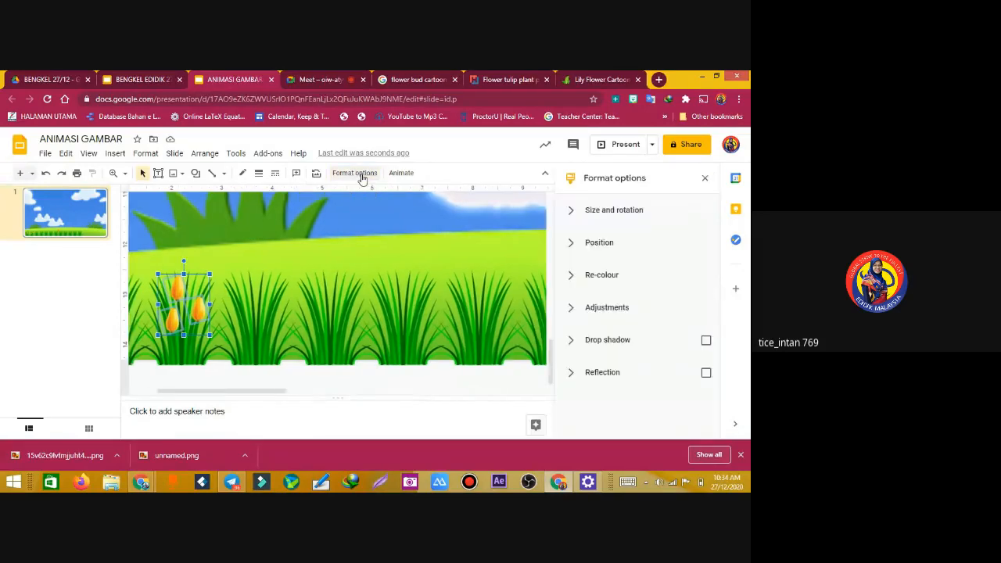
{"action": "left_click", "coordinate": [576, 280]}
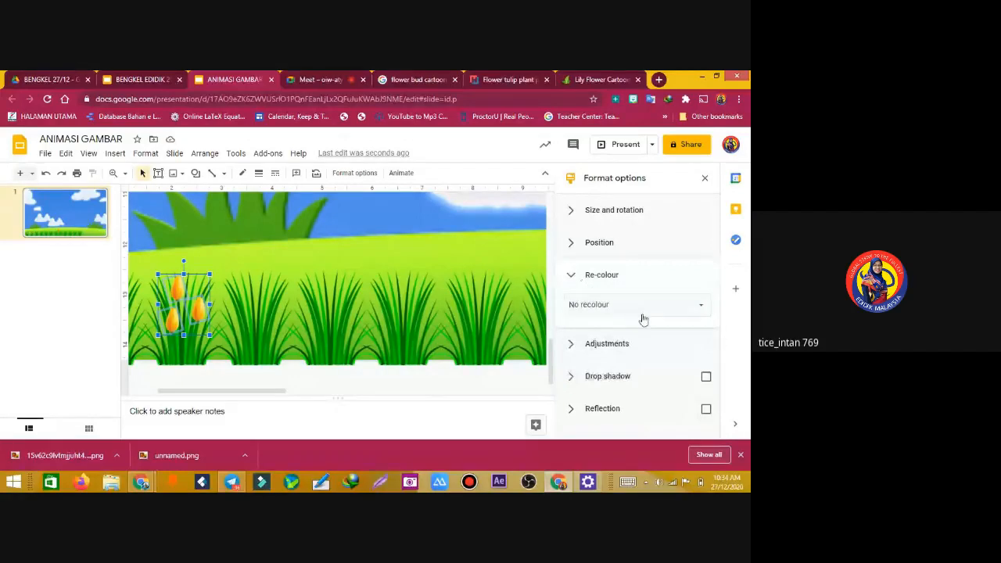
{"action": "left_click", "coordinate": [703, 307]}
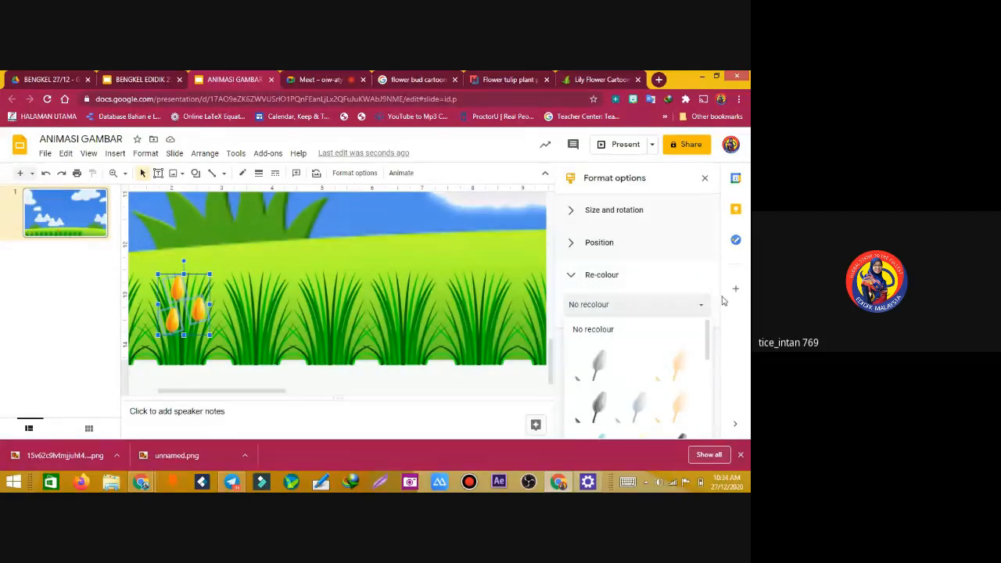
{"action": "left_click_drag", "start_coordinate": [709, 337], "coordinate": [711, 394]}
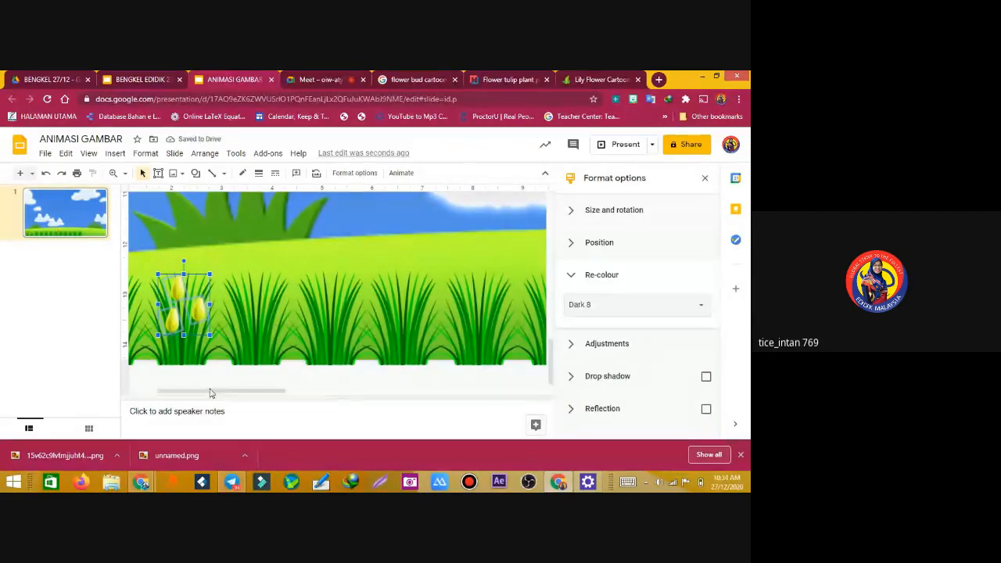
Duplicate the three recoloured buds of the second grass clump and place the copies on the third clump
{"action": "left_click_drag", "start_coordinate": [267, 395], "coordinate": [133, 402]}
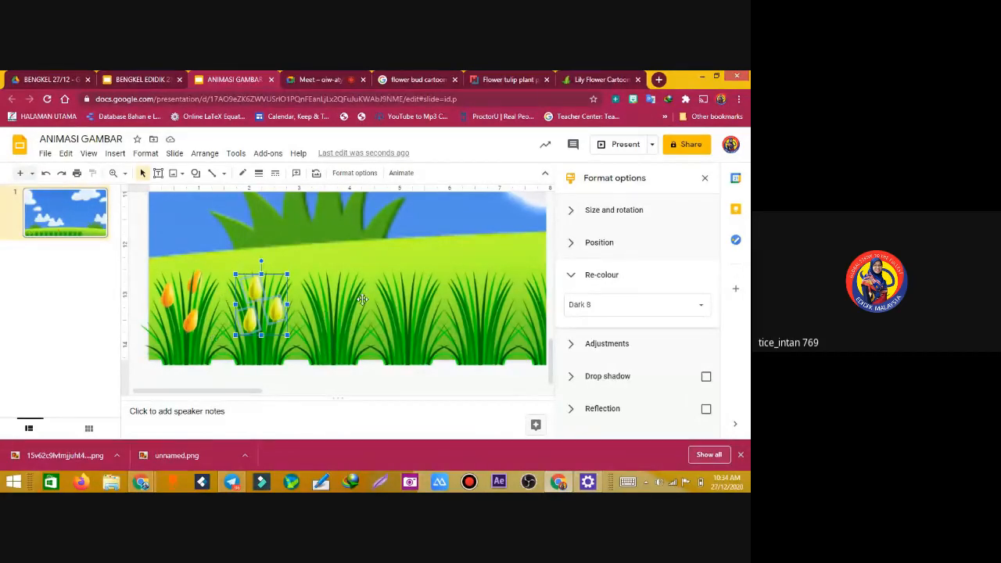
{"action": "left_click", "coordinate": [336, 301]}
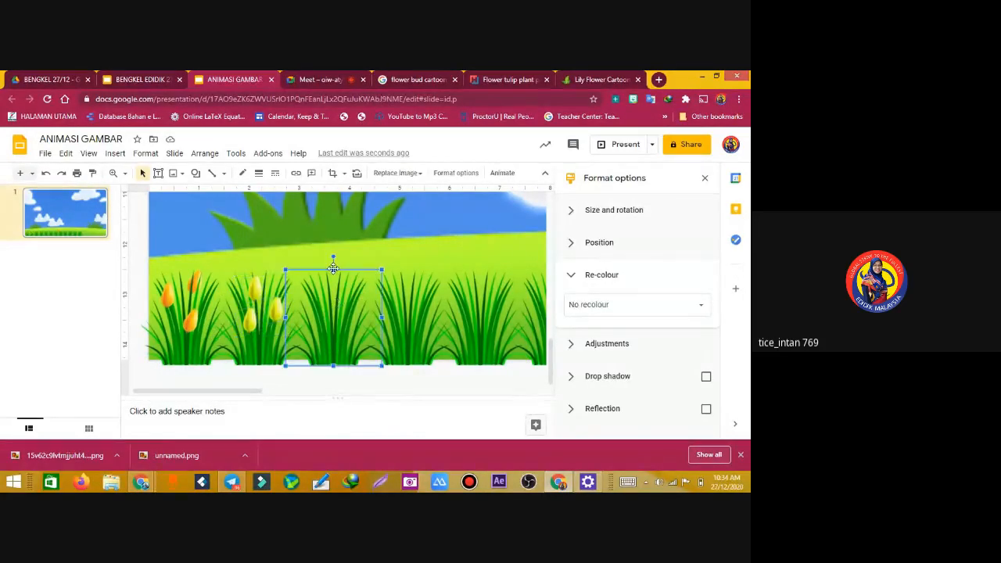
{"action": "left_click", "coordinate": [166, 296]}
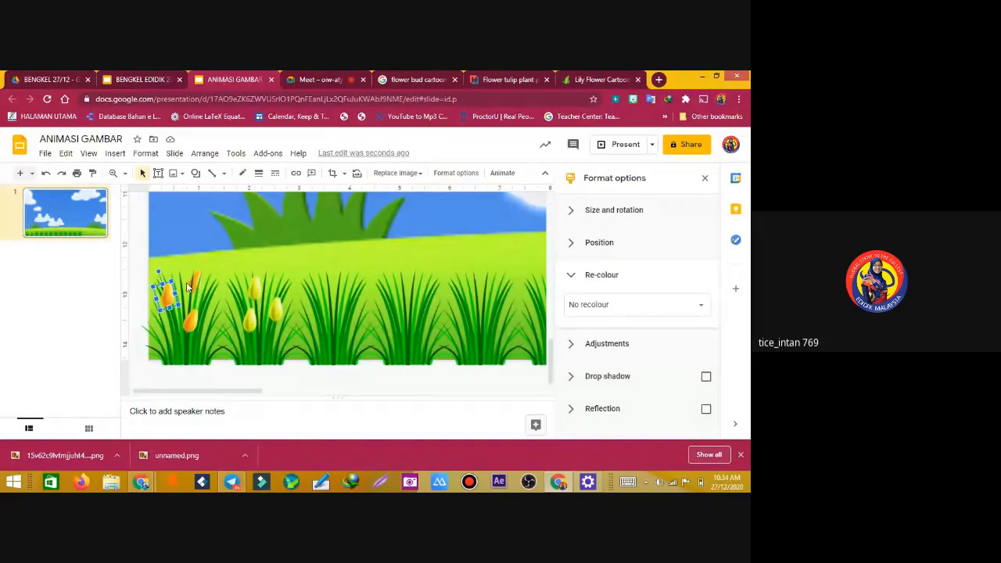
{"action": "left_click", "coordinate": [200, 297]}
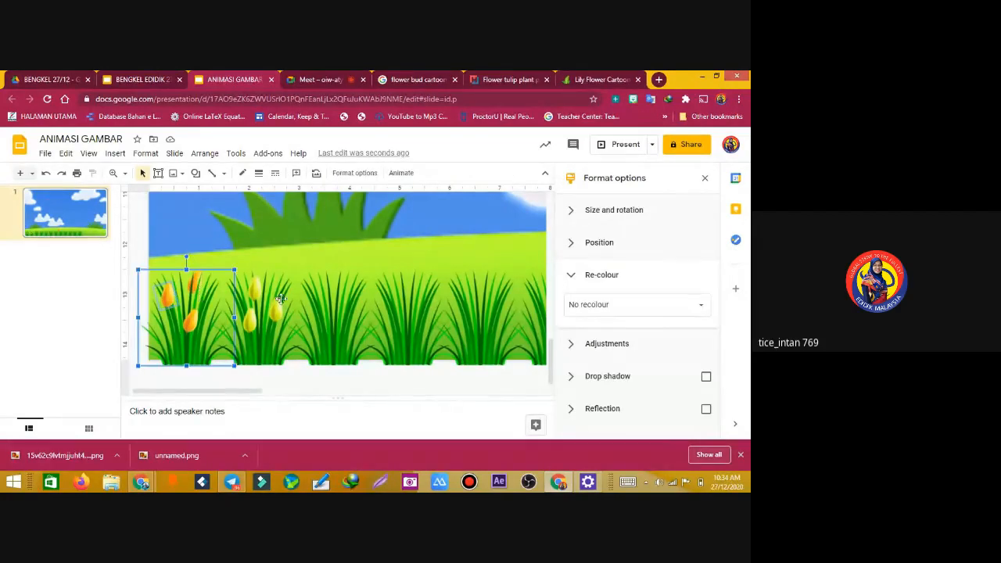
{"action": "left_click", "coordinate": [256, 299]}
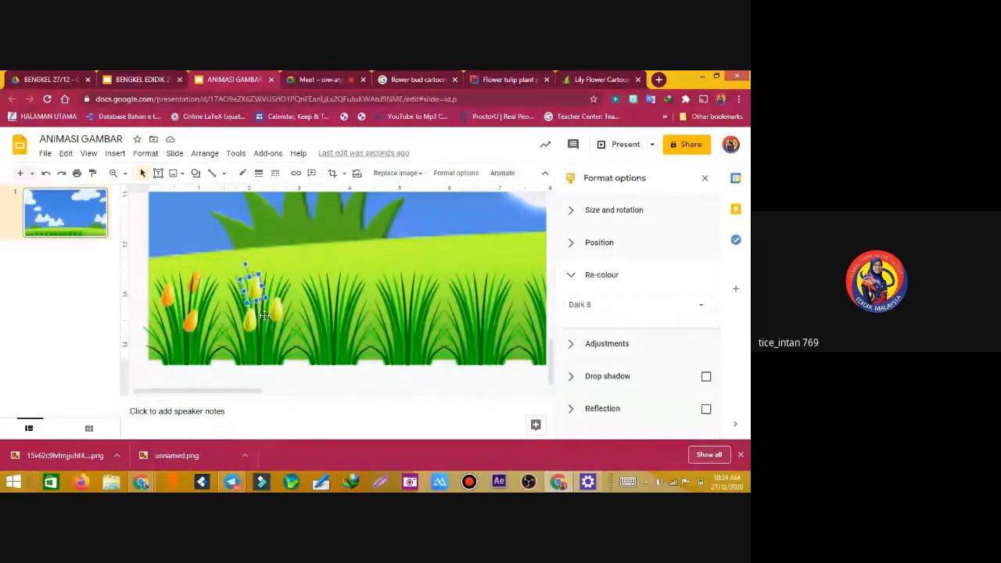
{"action": "left_click", "coordinate": [282, 327]}
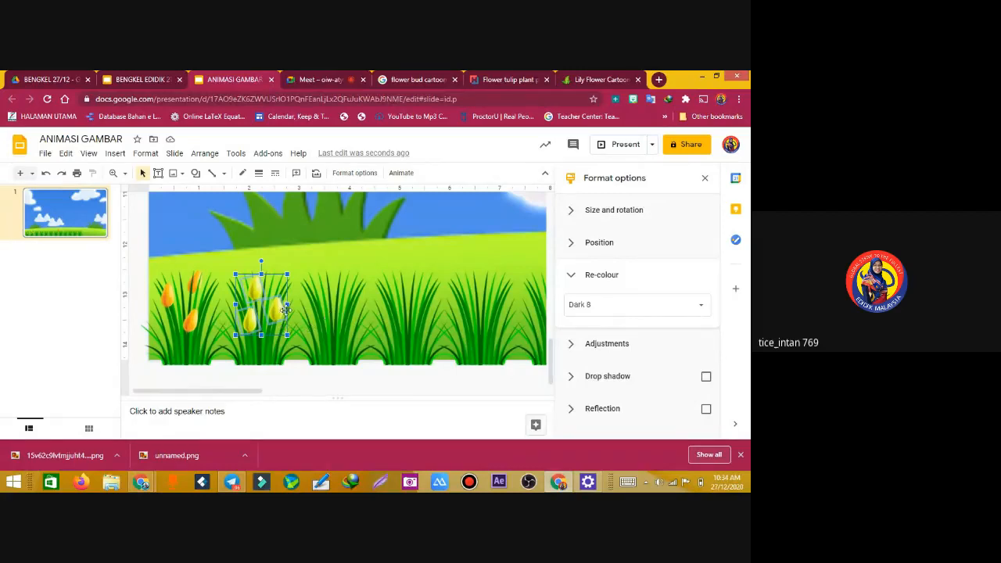
{"action": "key", "text": "ctrl+d"}
{"action": "left_click_drag", "start_coordinate": [292, 320], "coordinate": [337, 303]}
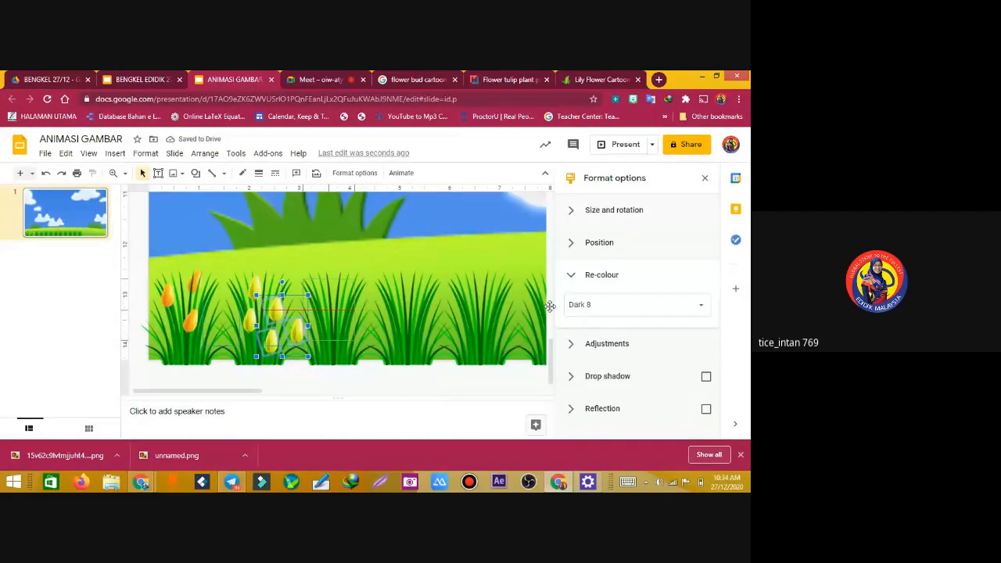
Recolour the three buds on the third grass clump with the Light 6 preset and deselect them
{"action": "left_click", "coordinate": [598, 312]}
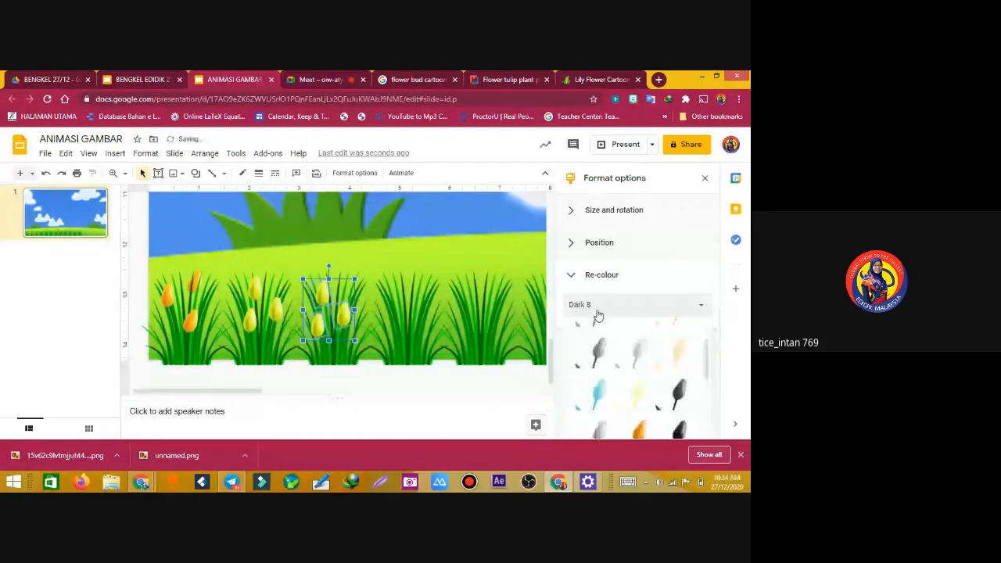
{"action": "left_click", "coordinate": [676, 350]}
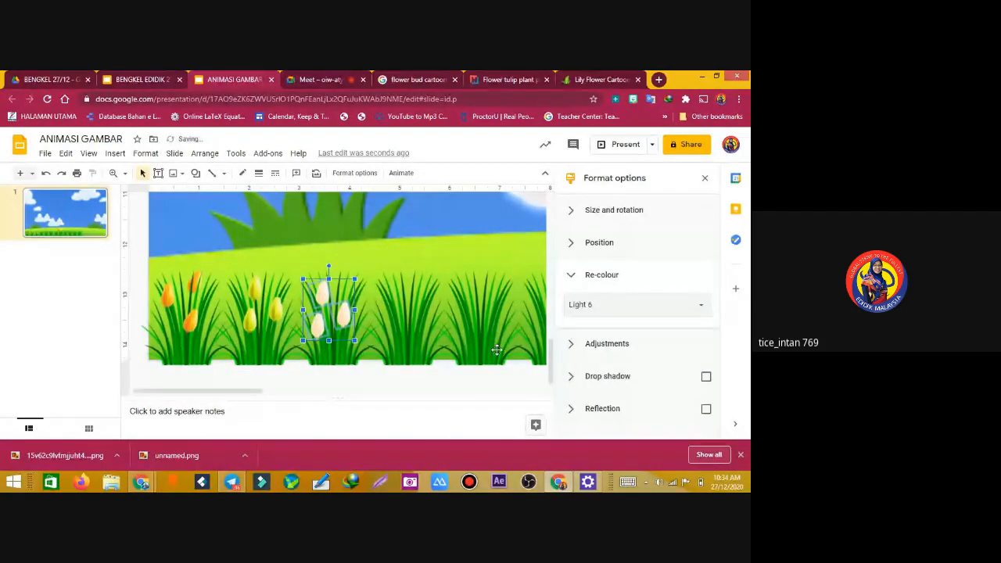
{"action": "left_click", "coordinate": [397, 290]}
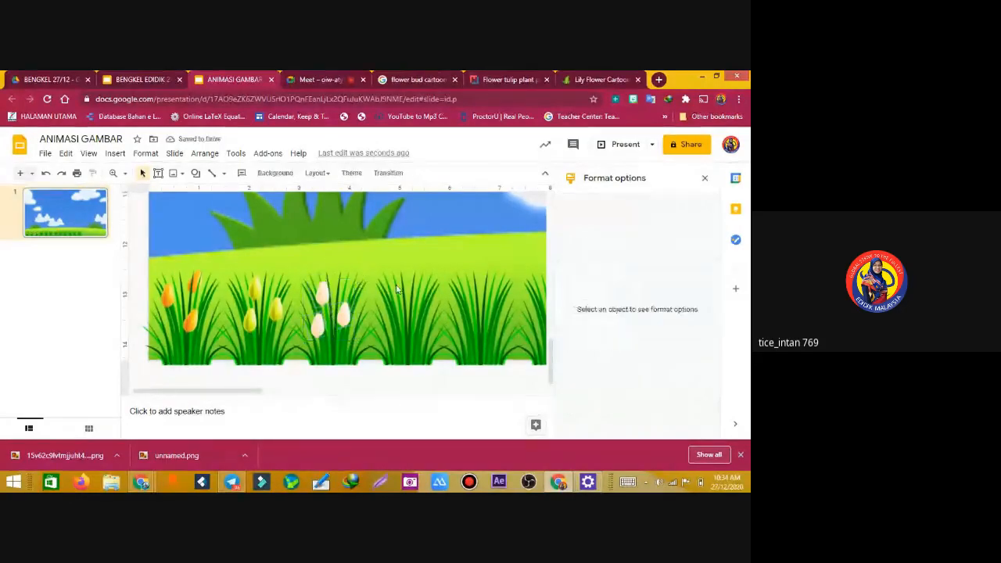
Send the uppermost pale bud on the third grass clump to the back
{"action": "left_click", "coordinate": [326, 305]}
{"action": "right_click", "coordinate": [324, 296]}
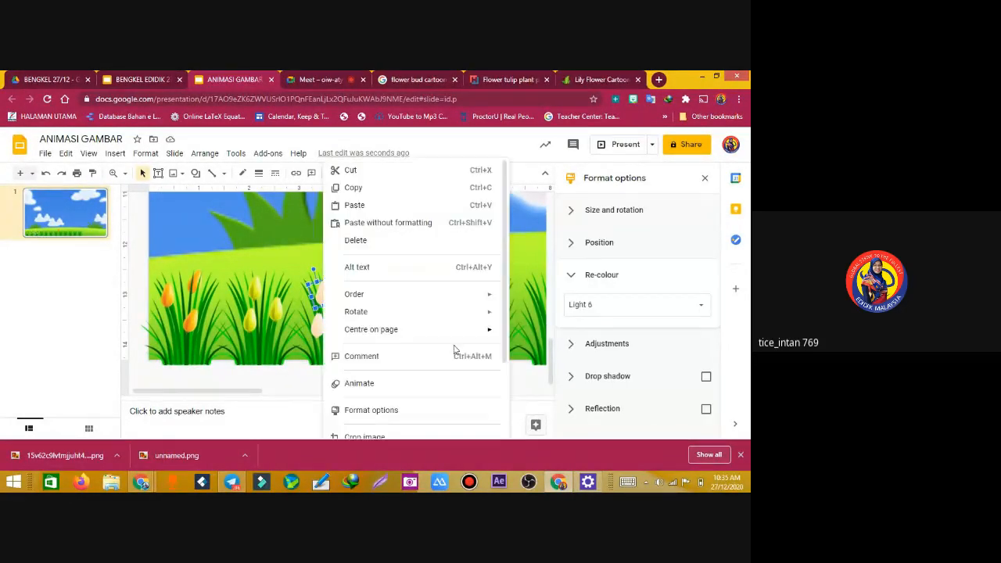
{"action": "scroll", "coordinate": [506, 325], "scroll_direction": "down", "scroll_amount": 1}
{"action": "scroll", "coordinate": [506, 324], "scroll_direction": "up", "scroll_amount": 1}
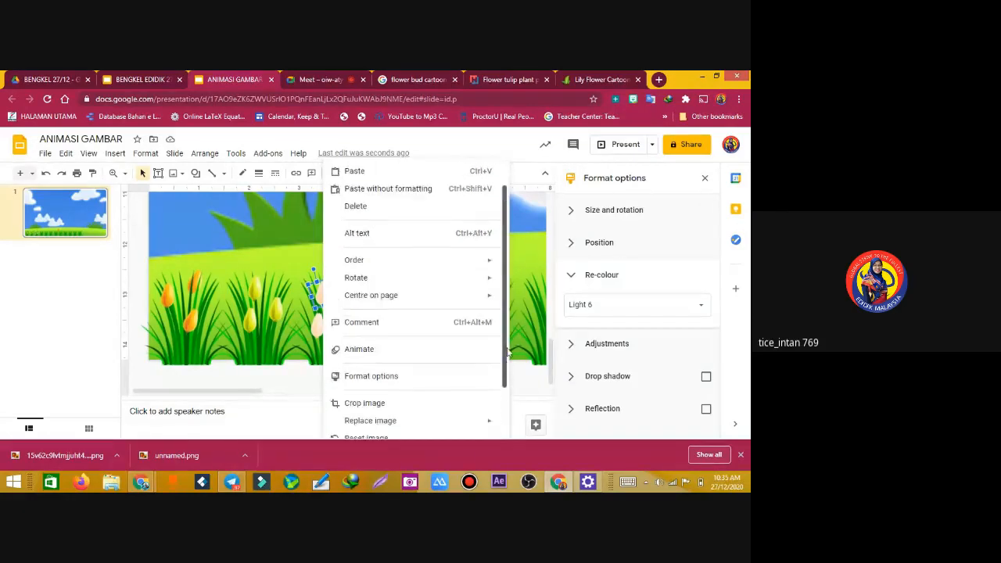
{"action": "mouse_move", "coordinate": [485, 269]}
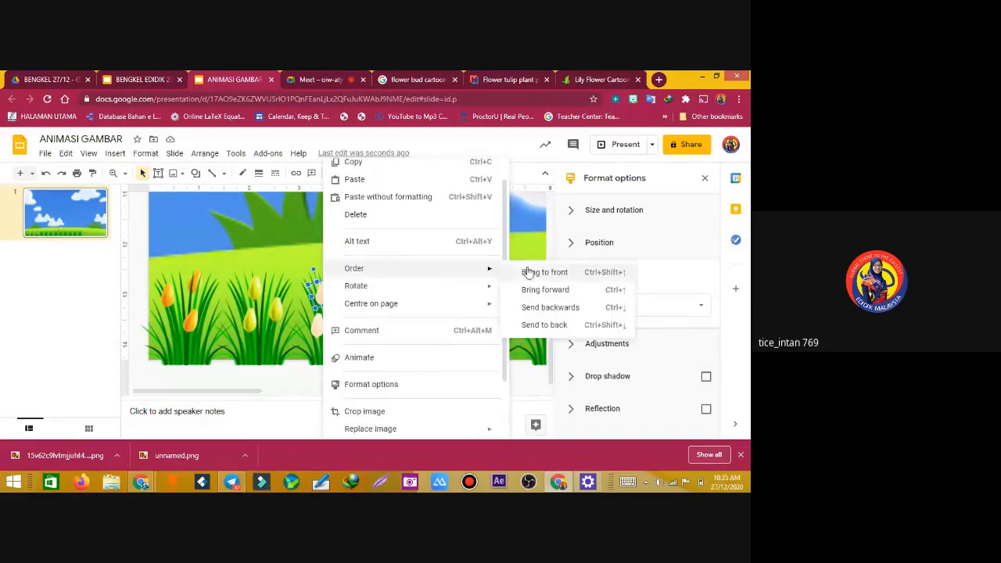
{"action": "left_click", "coordinate": [540, 328]}
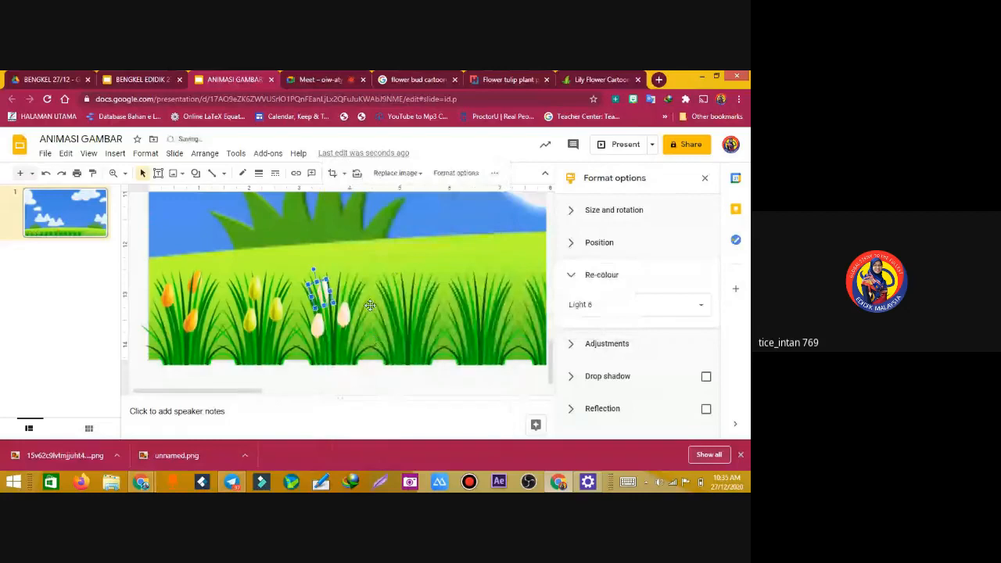
Send the right-hand pale bud on the third grass clump to the back
{"action": "left_click", "coordinate": [346, 320]}
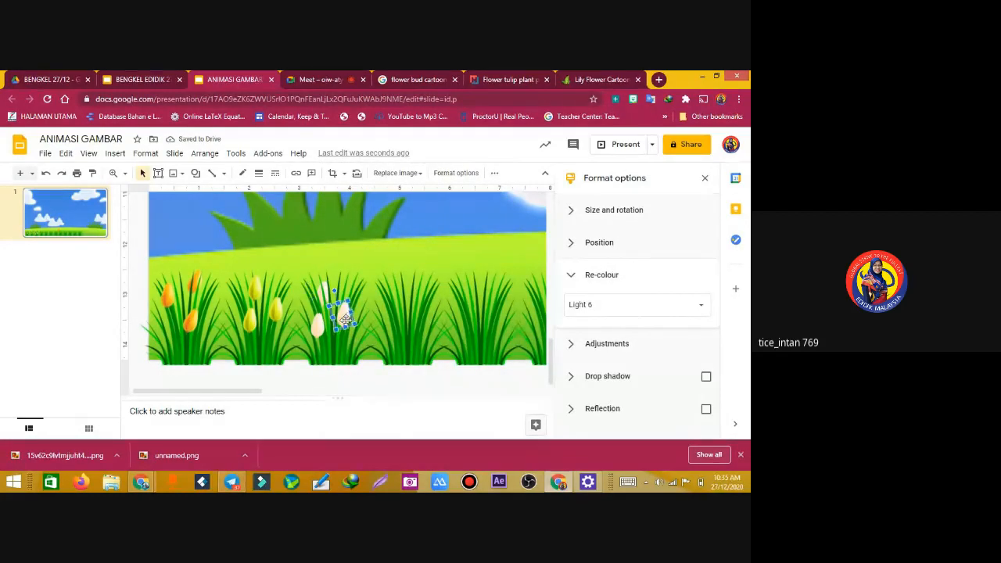
{"action": "right_click", "coordinate": [346, 320]}
{"action": "mouse_move", "coordinate": [395, 270]}
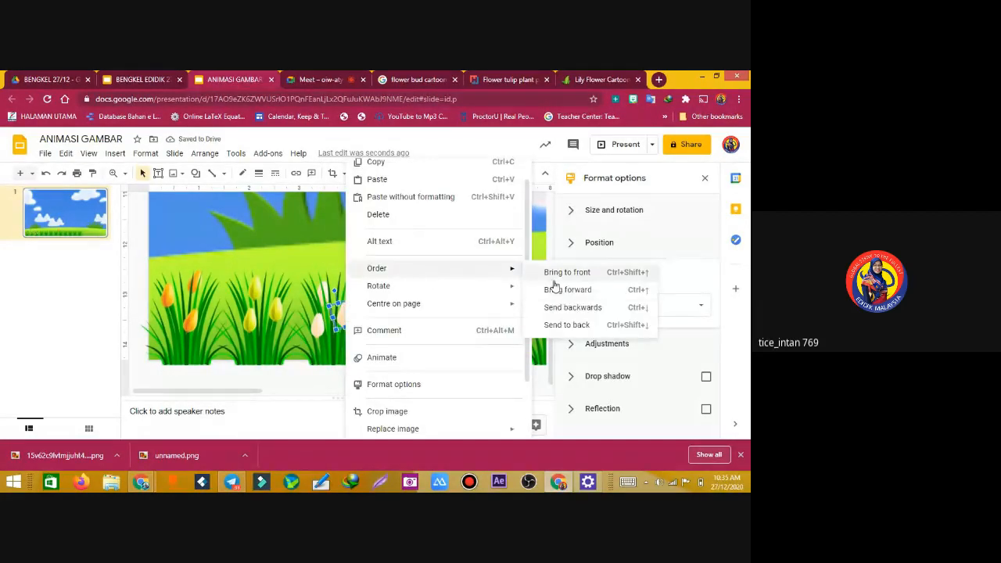
{"action": "left_click", "coordinate": [566, 324]}
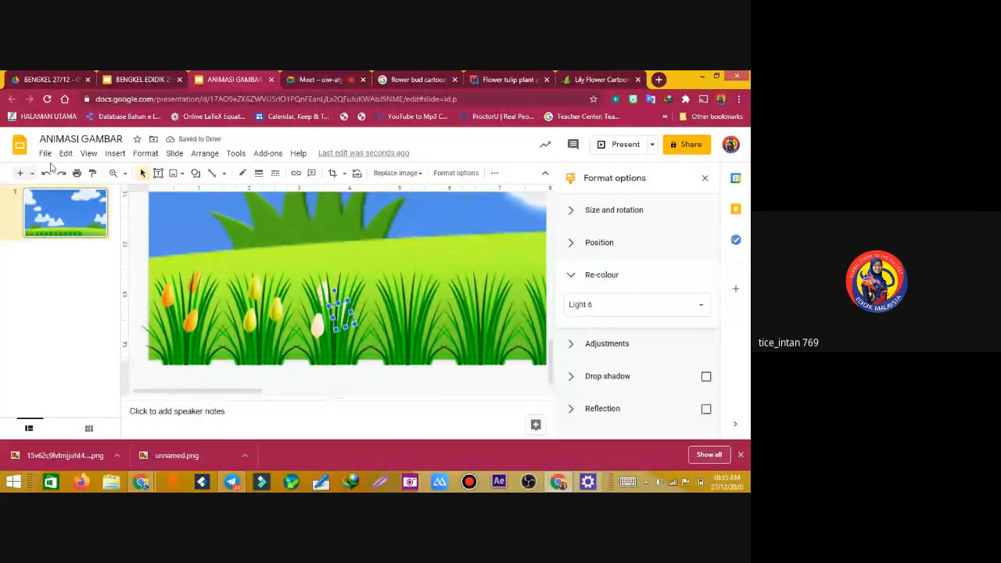
Undo sending the right-hand pale bud on the third grass clump to the back
{"action": "key", "text": "ctrl+z"}
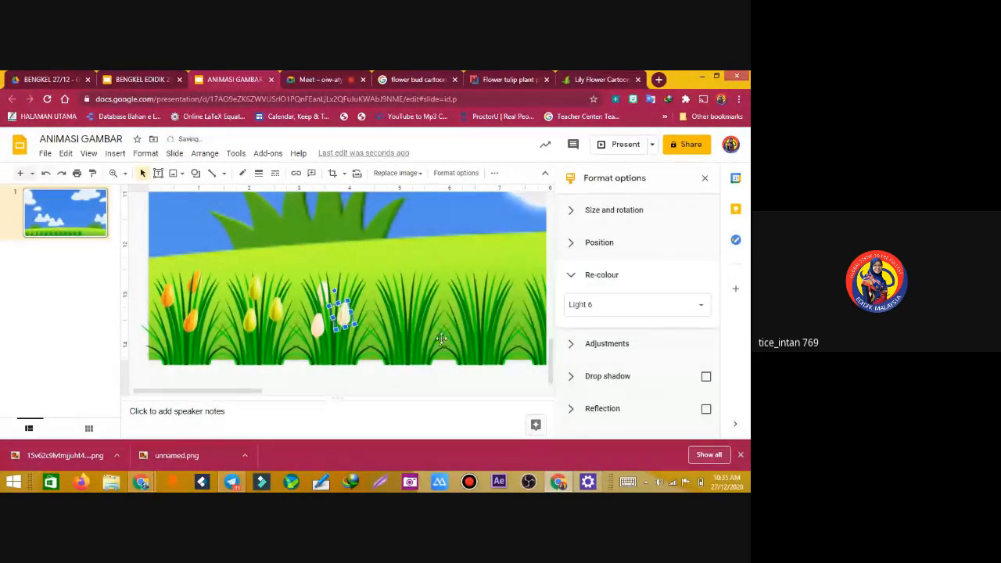
{"action": "left_click", "coordinate": [323, 288]}
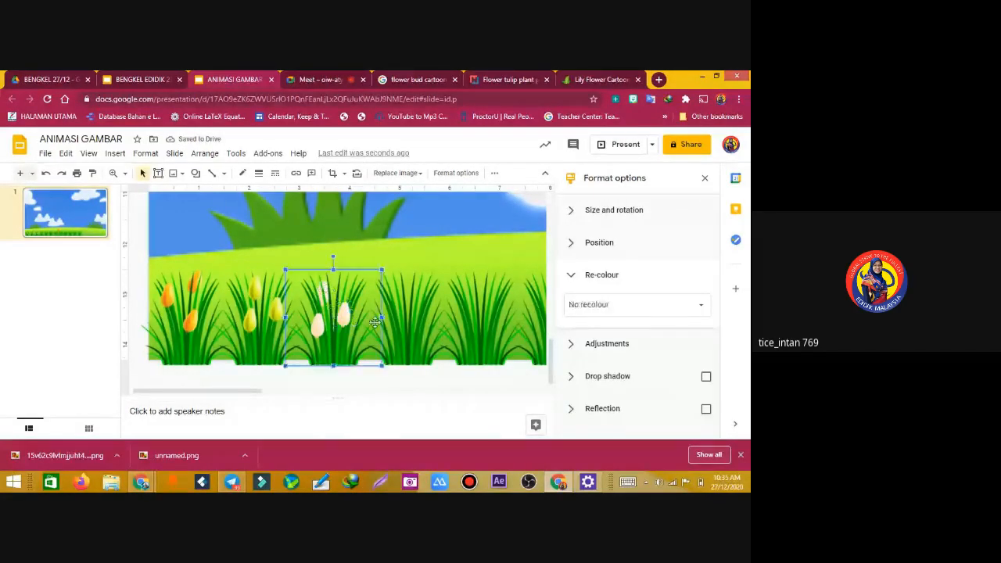
Duplicate the three yellow-green buds of the second grass clump and place the copies on the fourth clump
{"action": "left_click", "coordinate": [258, 287]}
{"action": "left_click", "coordinate": [276, 312], "text": "shift"}
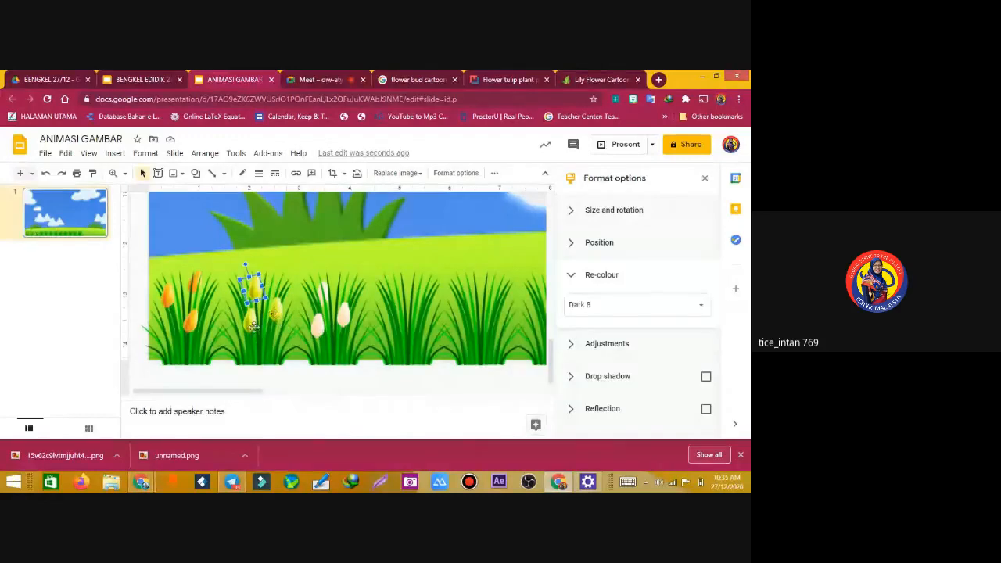
{"action": "left_click", "coordinate": [252, 326], "text": "shift"}
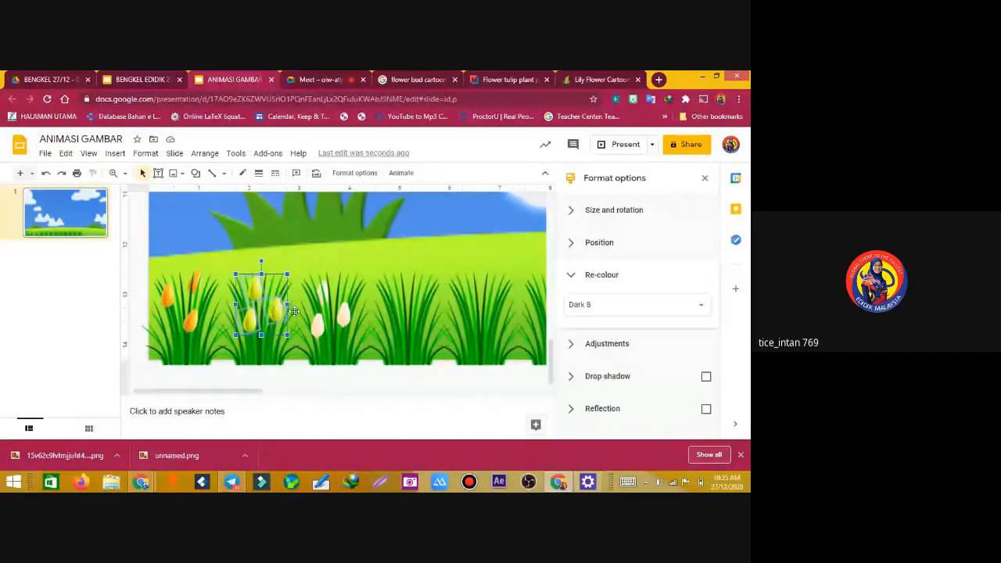
{"action": "left_click_drag", "start_coordinate": [294, 313], "coordinate": [316, 335]}
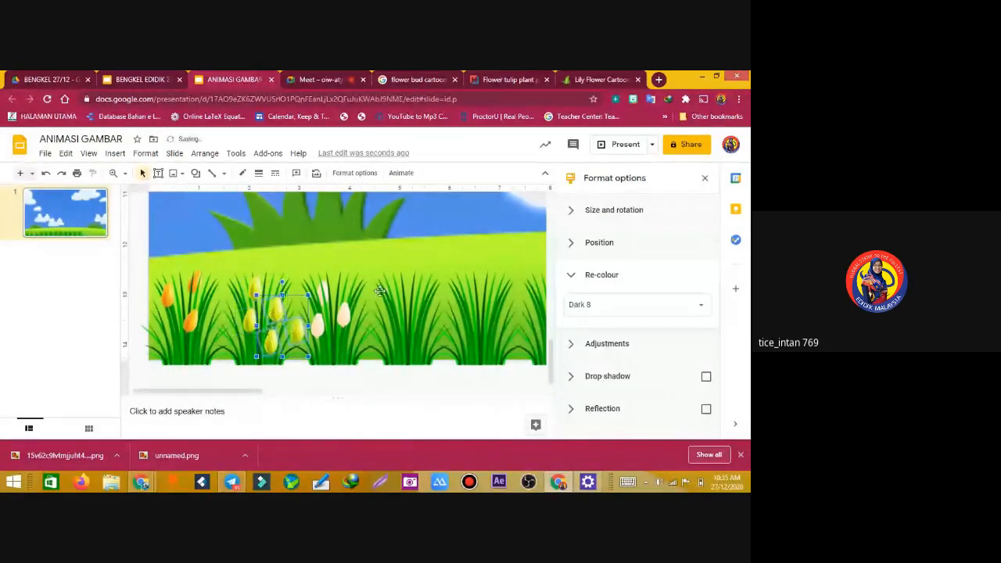
{"action": "left_click_drag", "start_coordinate": [405, 302], "coordinate": [409, 305]}
{"action": "left_click_drag", "start_coordinate": [487, 337], "coordinate": [474, 329]}
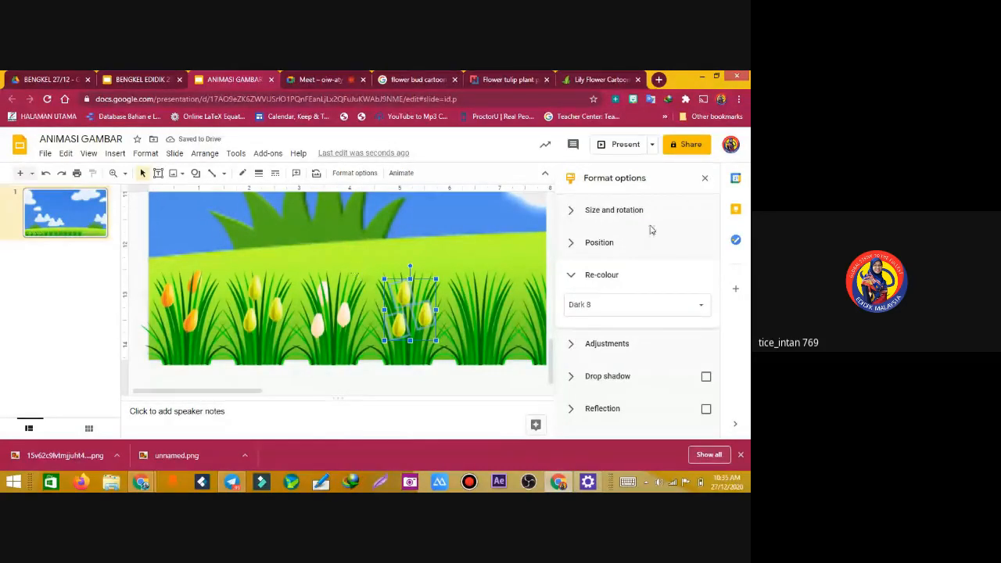
Recolour the three buds on the fourth grass clump with the Sepia preset
{"action": "left_click", "coordinate": [626, 307]}
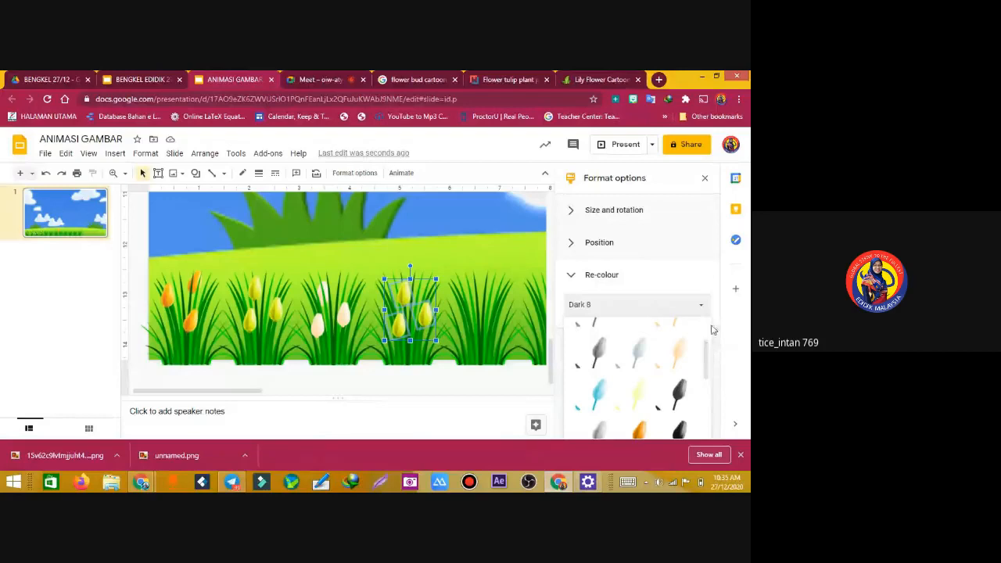
{"action": "left_click_drag", "start_coordinate": [708, 353], "coordinate": [706, 419]}
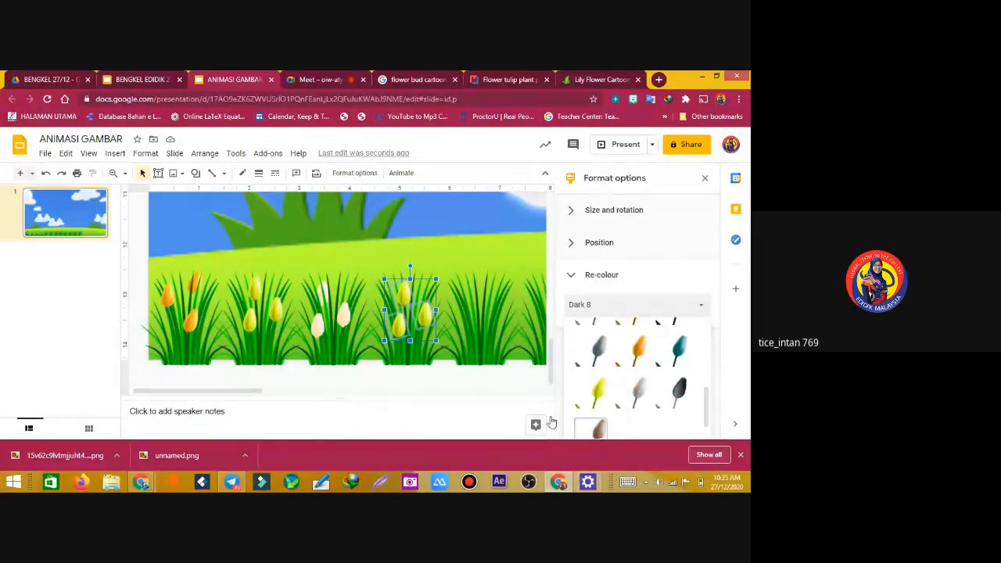
{"action": "left_click", "coordinate": [590, 428]}
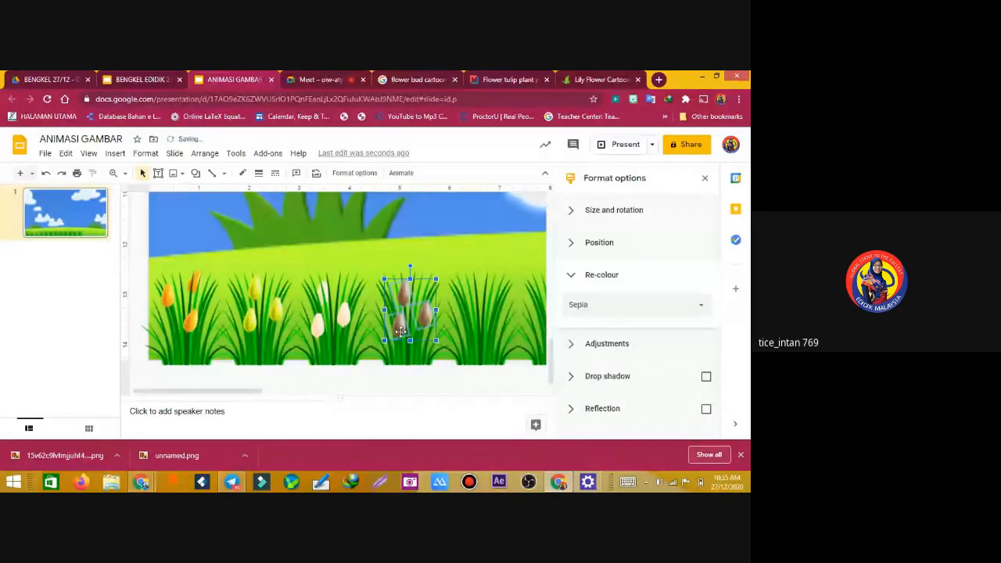
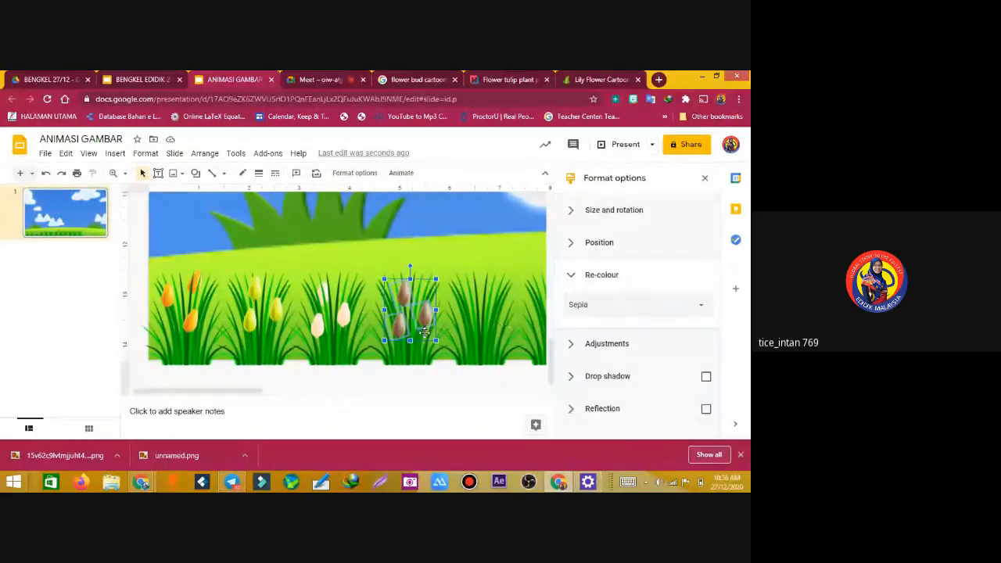
Duplicate the sepia buds onto the fifth grass clump and recolour the copies with the Light 7 preset
{"action": "left_click_drag", "start_coordinate": [417, 320], "coordinate": [488, 314]}
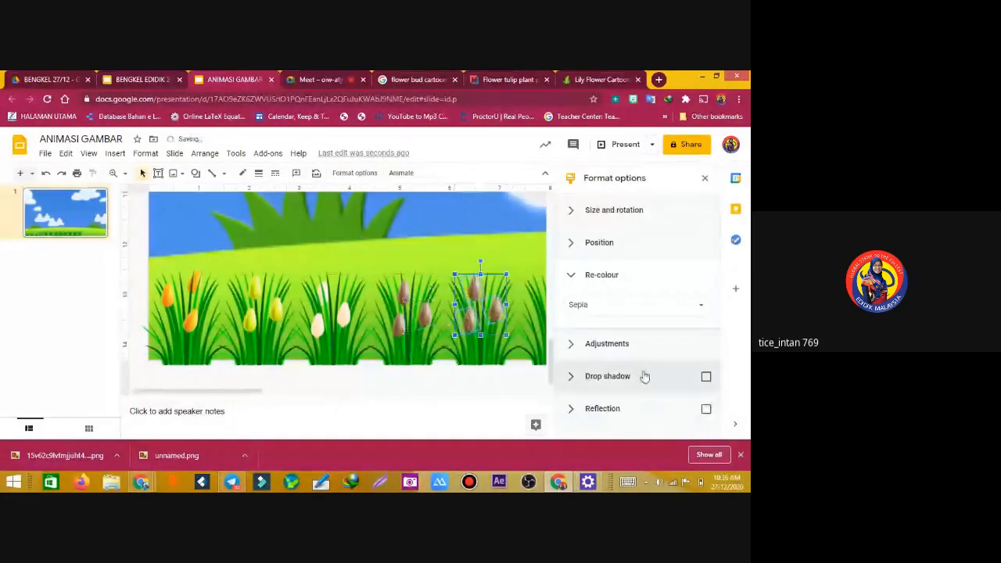
{"action": "left_click", "coordinate": [626, 307]}
{"action": "left_click", "coordinate": [593, 393]}
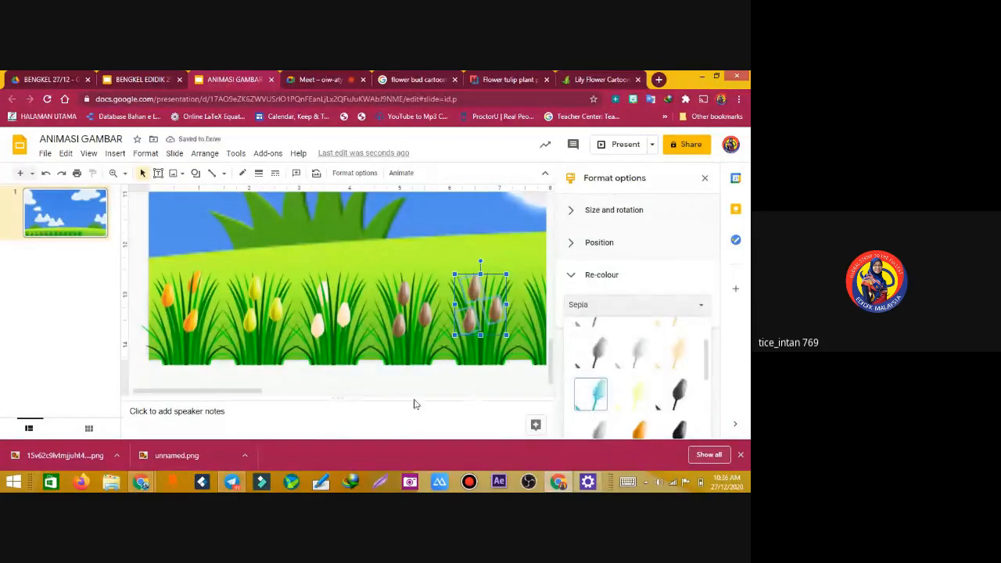
Duplicate the three light blue buds of the fifth grass clump and place the copies on the sixth clump
{"action": "left_click_drag", "start_coordinate": [253, 397], "coordinate": [327, 395]}
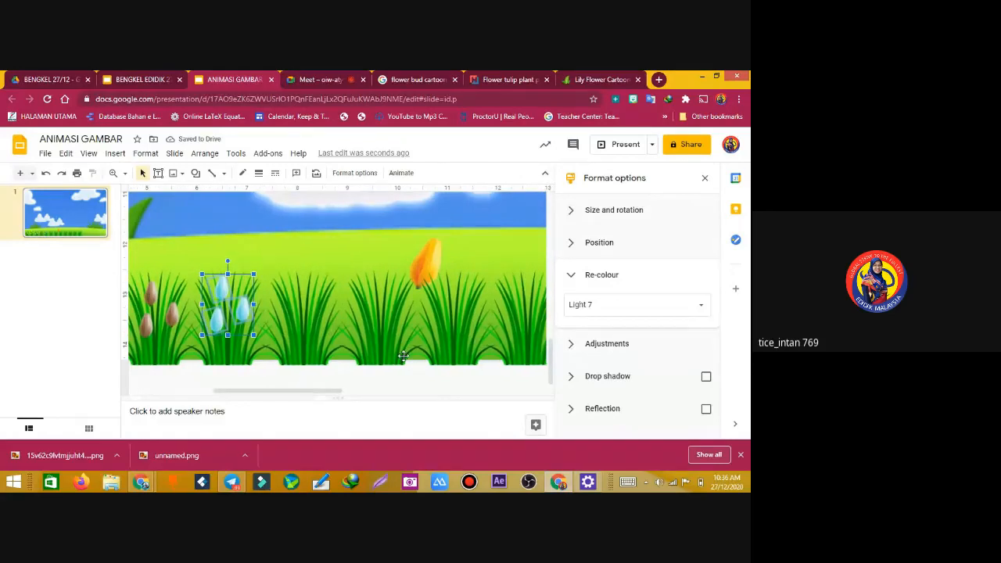
{"action": "key", "text": "ctrl+d"}
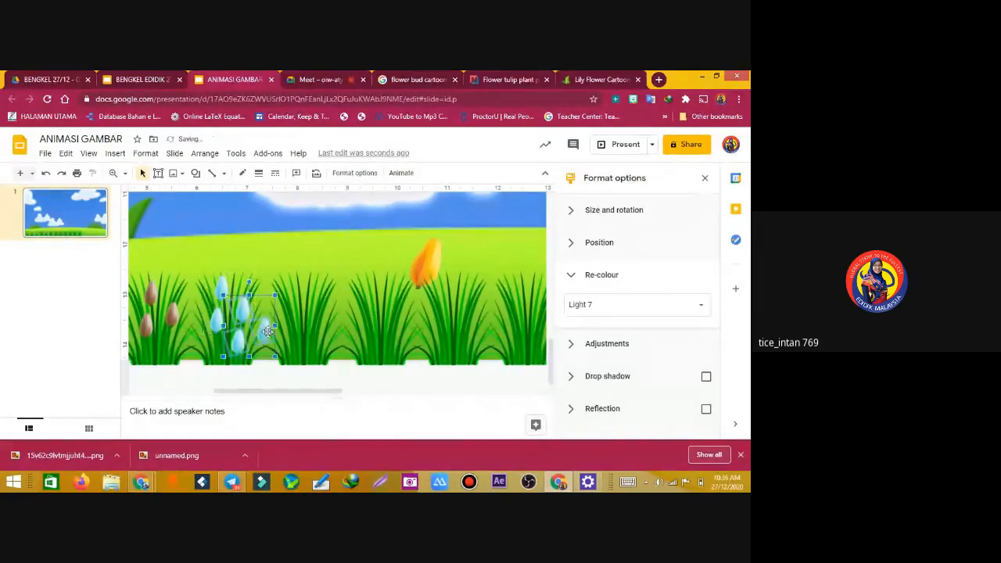
{"action": "left_click_drag", "start_coordinate": [268, 333], "coordinate": [317, 317]}
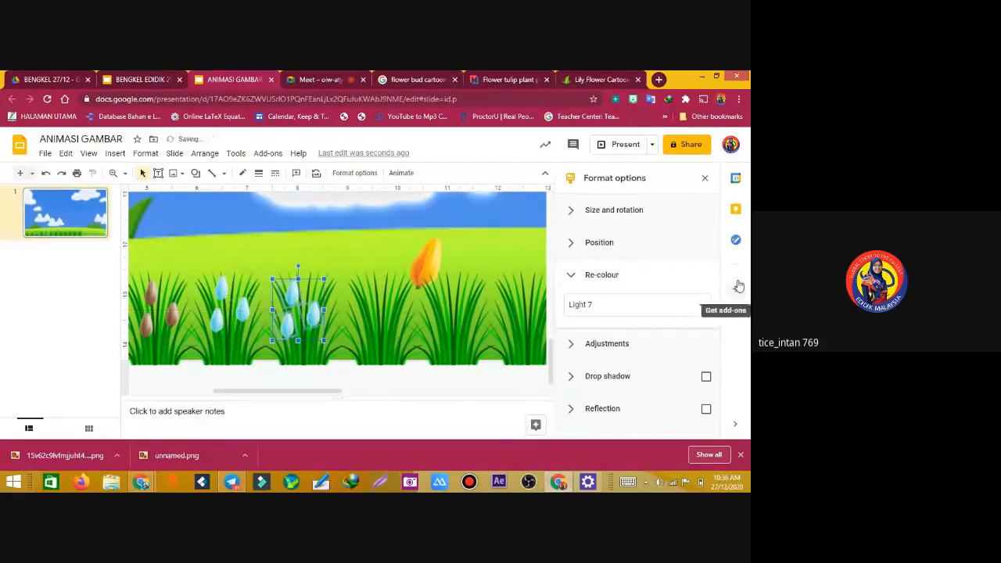
Reset the three buds on the sixth grass clump to No recolour and browse the other recolour presets
{"action": "left_click", "coordinate": [657, 304]}
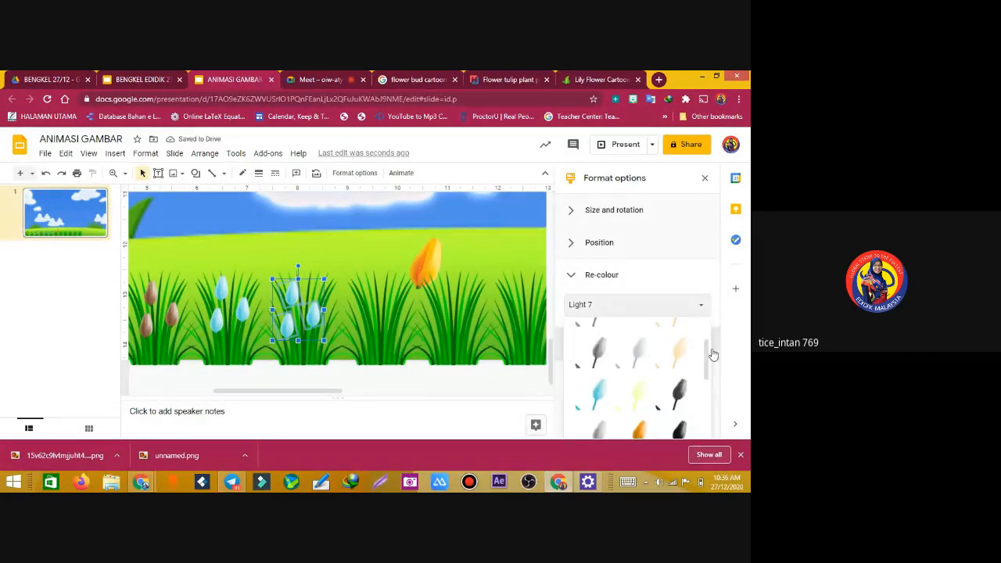
{"action": "scroll", "coordinate": [710, 357], "scroll_direction": "up", "scroll_amount": 3}
{"action": "left_click", "coordinate": [700, 328]}
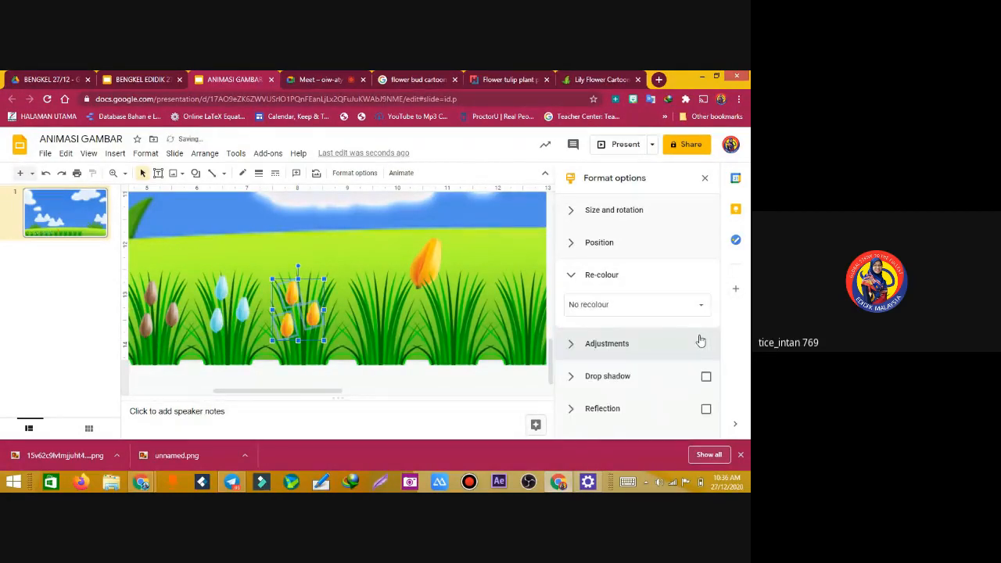
{"action": "left_click", "coordinate": [701, 305]}
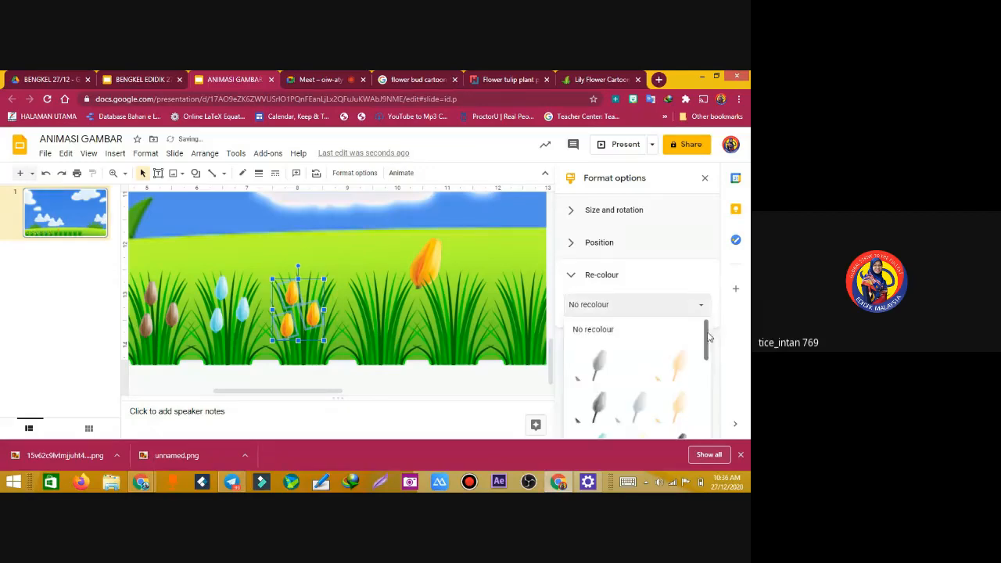
{"action": "scroll", "coordinate": [712, 354], "scroll_direction": "down", "scroll_amount": 1}
{"action": "scroll", "coordinate": [712, 354], "scroll_direction": "down", "scroll_amount": 4}
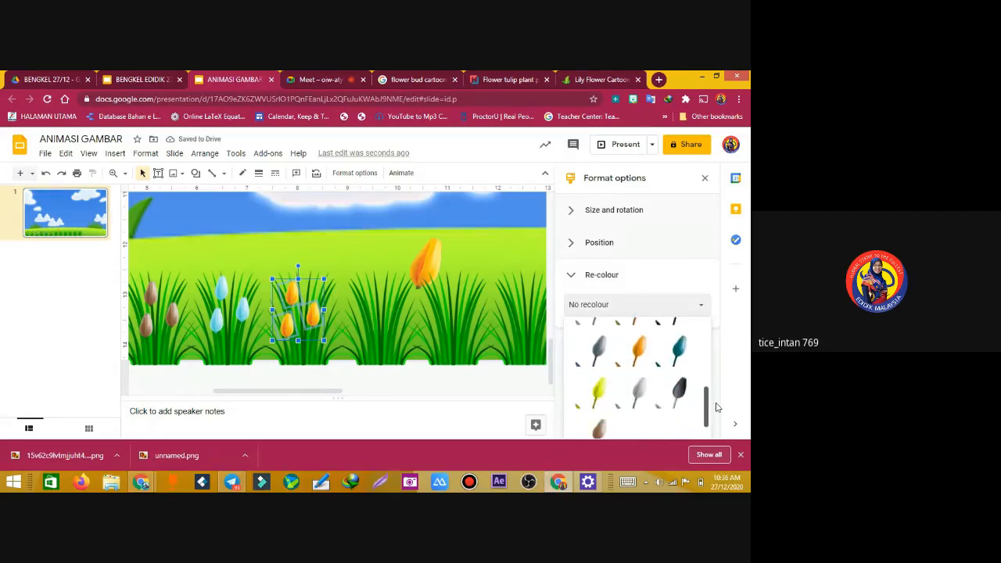
{"action": "left_click_drag", "start_coordinate": [717, 412], "coordinate": [717, 417]}
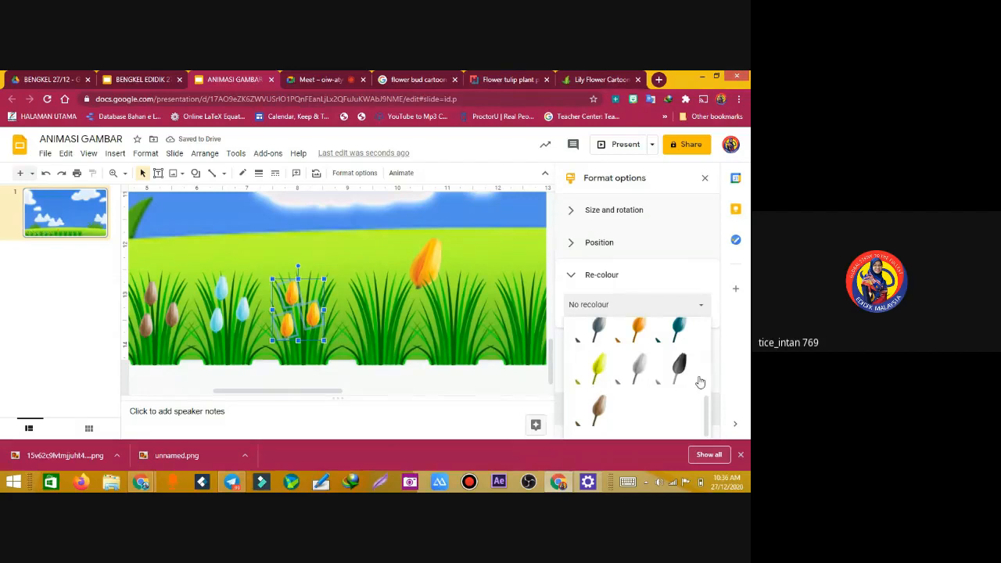
Turn on reflection for the three buds on the sixth grass clump and recolour them with the Greyscale preset
{"action": "left_click", "coordinate": [700, 381]}
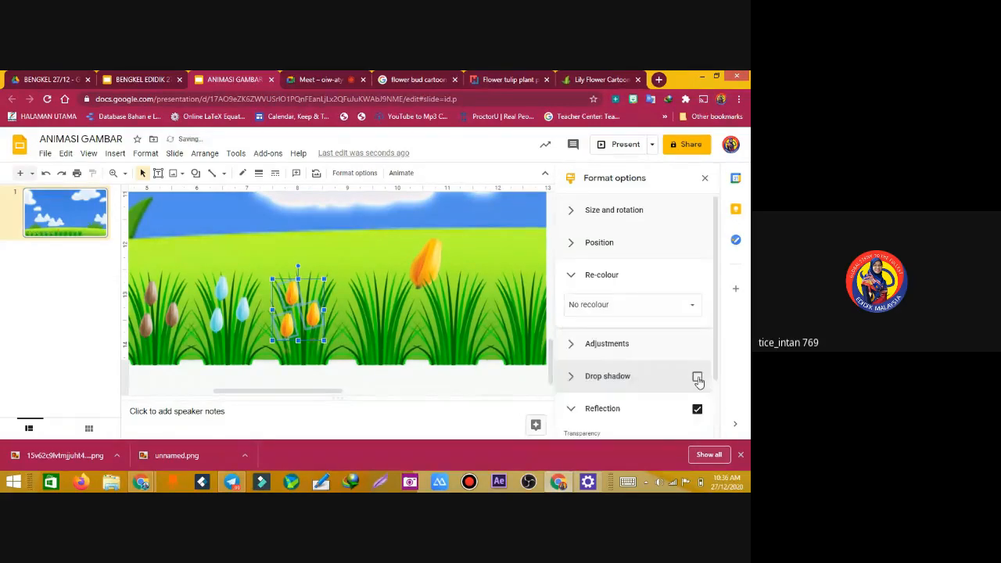
{"action": "left_click", "coordinate": [684, 315]}
{"action": "scroll", "coordinate": [691, 332], "scroll_direction": "down", "scroll_amount": 1}
{"action": "left_click_drag", "start_coordinate": [707, 360], "coordinate": [706, 405]}
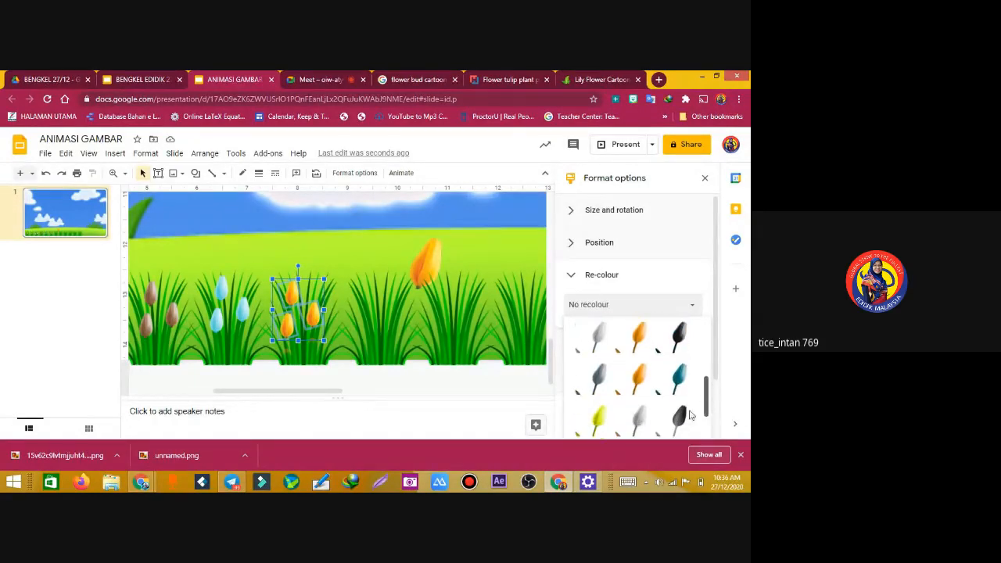
{"action": "left_click", "coordinate": [638, 426]}
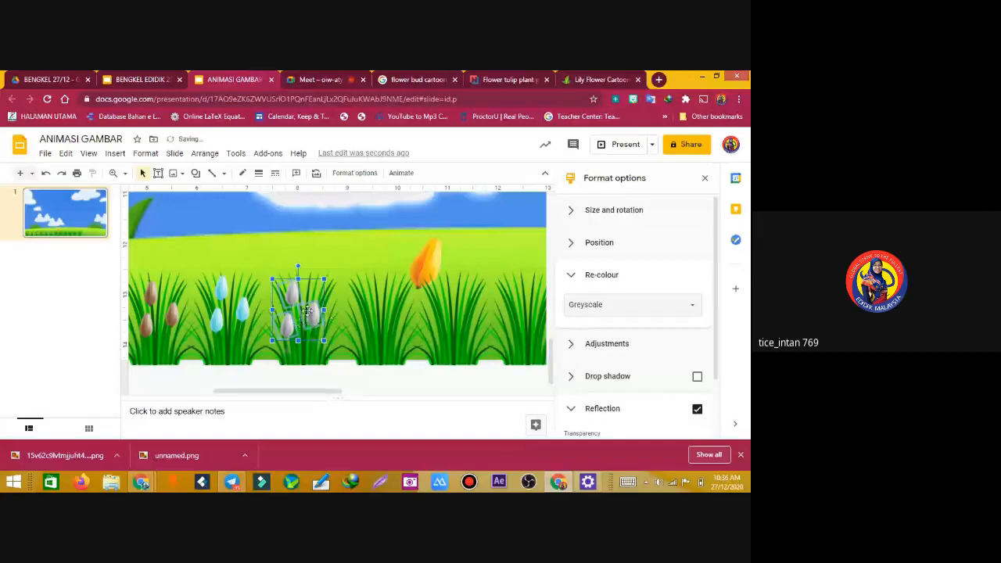
Duplicate the grey buds onto the seventh grass clump, recolouring the copies with Light 8 and nudging them into position among the blades
{"action": "left_click_drag", "start_coordinate": [309, 305], "coordinate": [398, 323]}
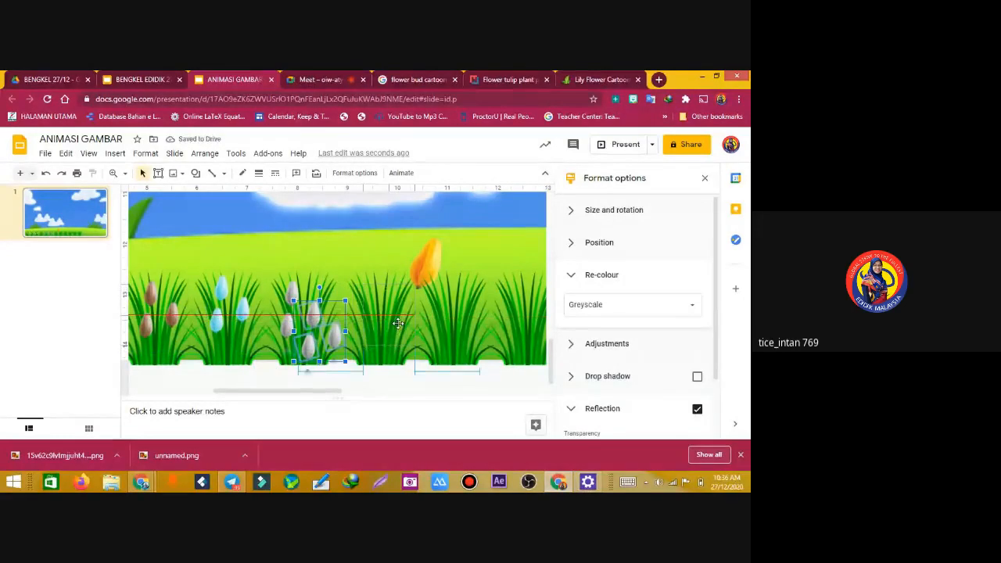
{"action": "left_click", "coordinate": [581, 312]}
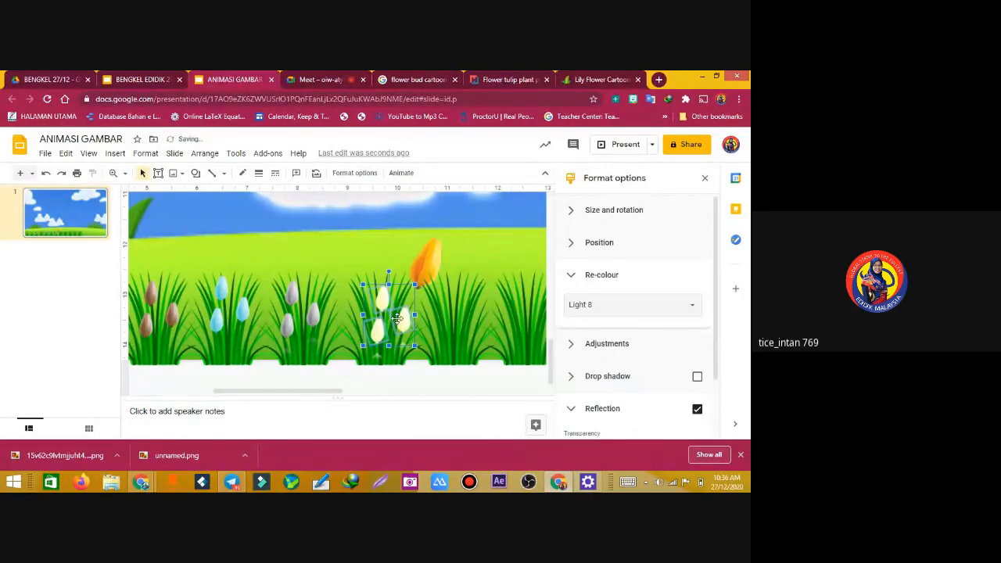
{"action": "key", "text": "Up"}
{"action": "key", "text": "Up"}
{"action": "key", "text": "Left"}
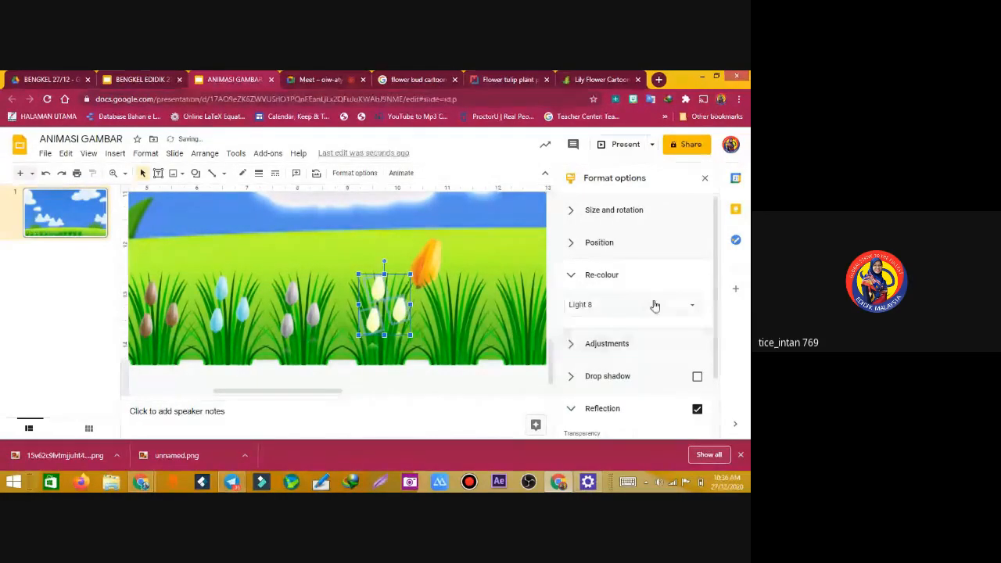
{"action": "left_click", "coordinate": [681, 313]}
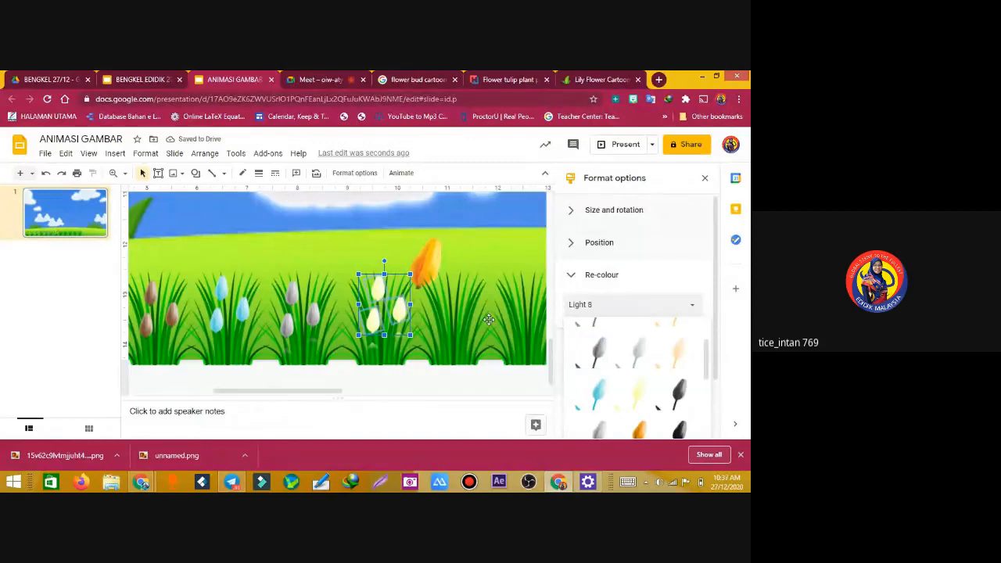
{"action": "key", "text": "ctrl+d"}
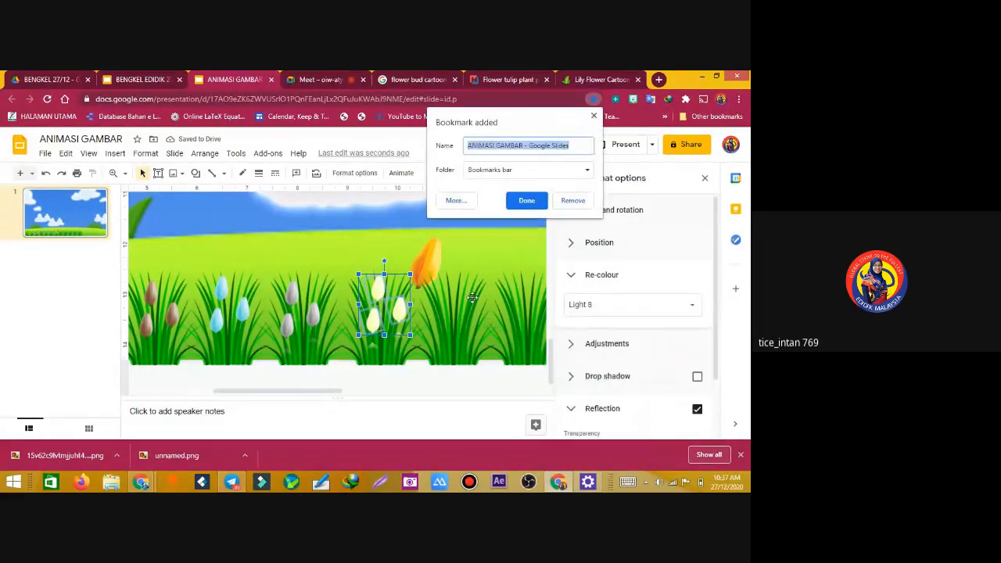
{"action": "left_click", "coordinate": [574, 201]}
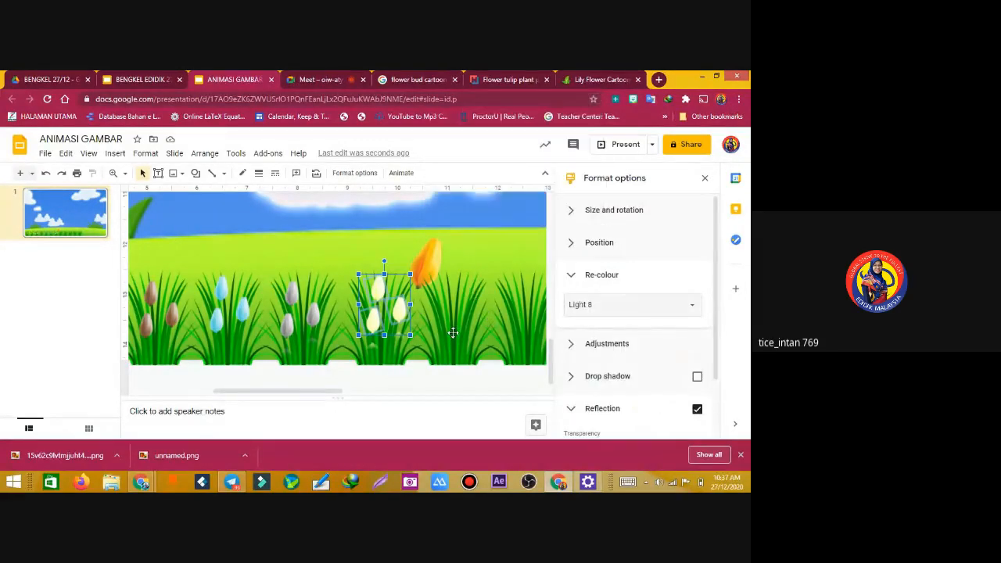
Duplicate the three pale yellow buds onto the eighth grass clump and delete the large orange bud above it
{"action": "left_click", "coordinate": [410, 330]}
{"action": "key", "text": "ctrl+d"}
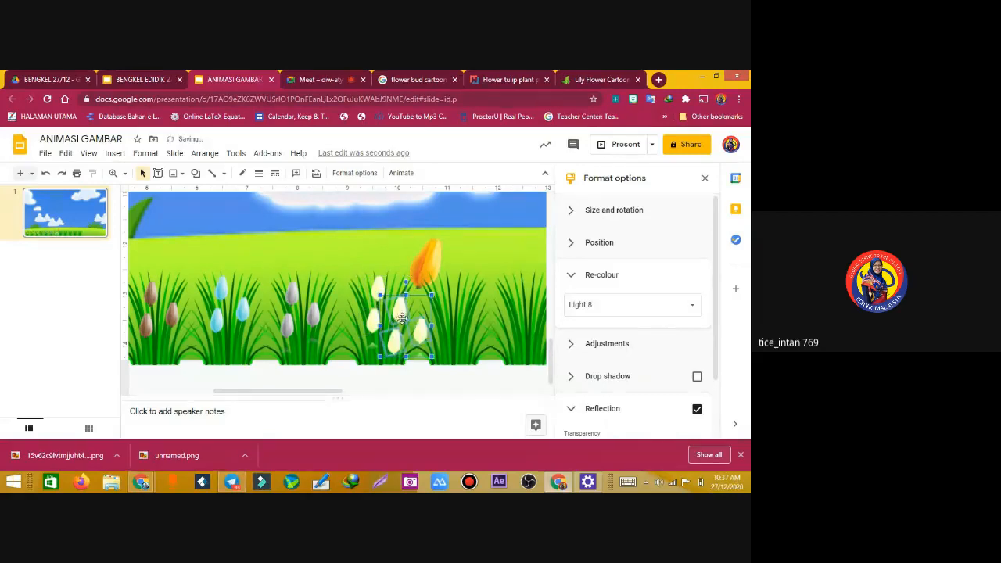
{"action": "left_click_drag", "start_coordinate": [403, 319], "coordinate": [489, 302]}
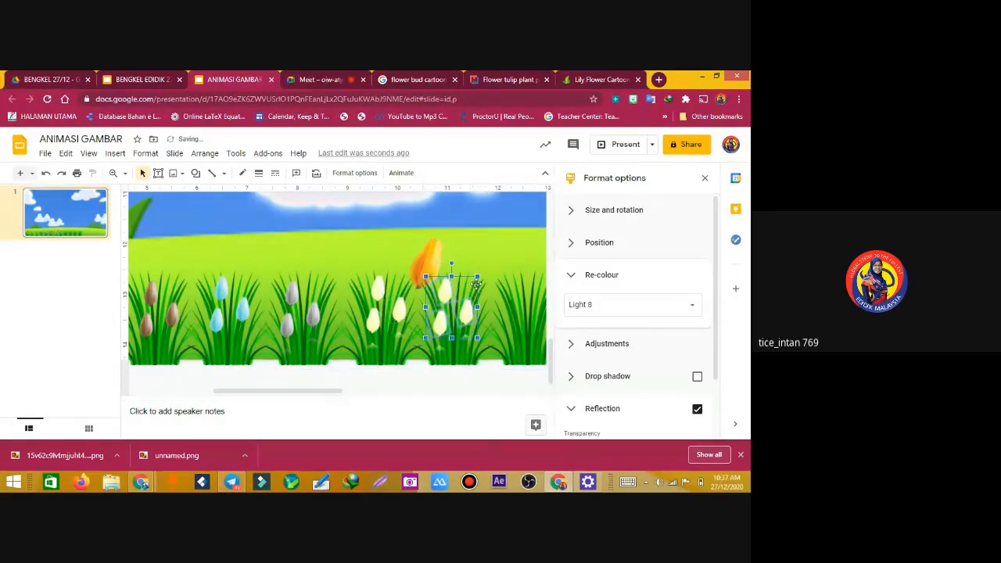
{"action": "left_click", "coordinate": [435, 258]}
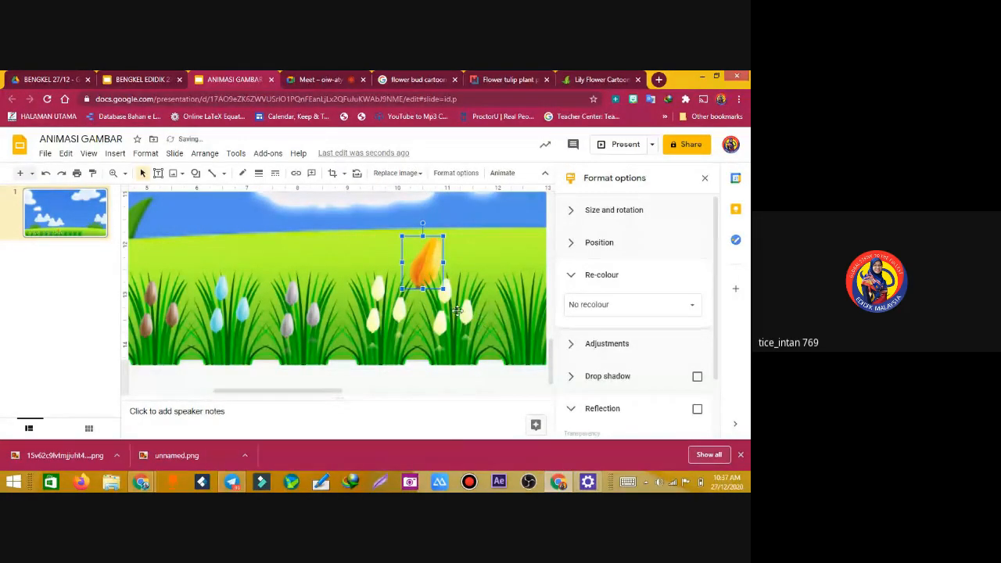
{"action": "key", "text": "Delete"}
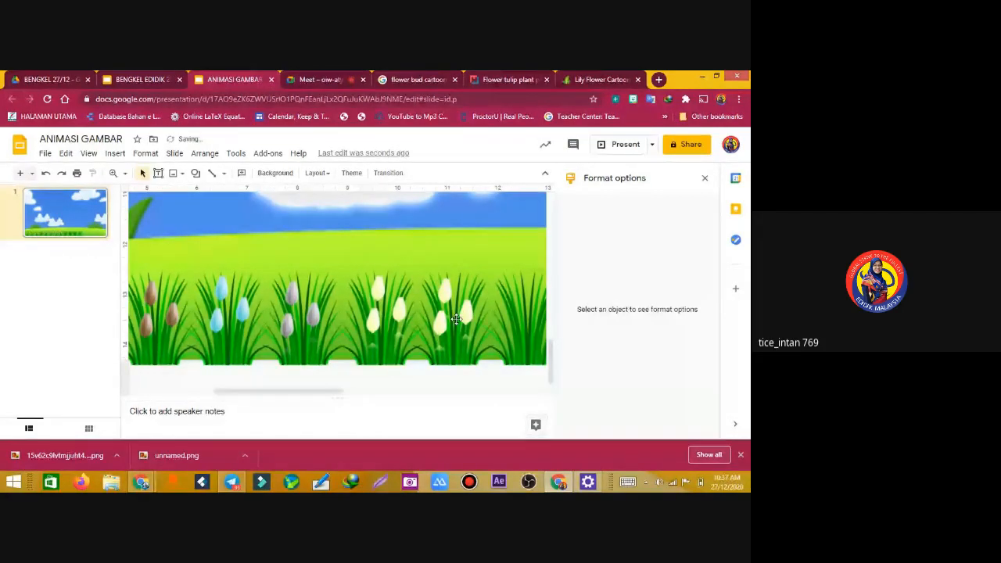
Recolour the three pale yellow buds on the eighth grass clump with the Dark 7 preset
{"action": "left_click", "coordinate": [463, 315]}
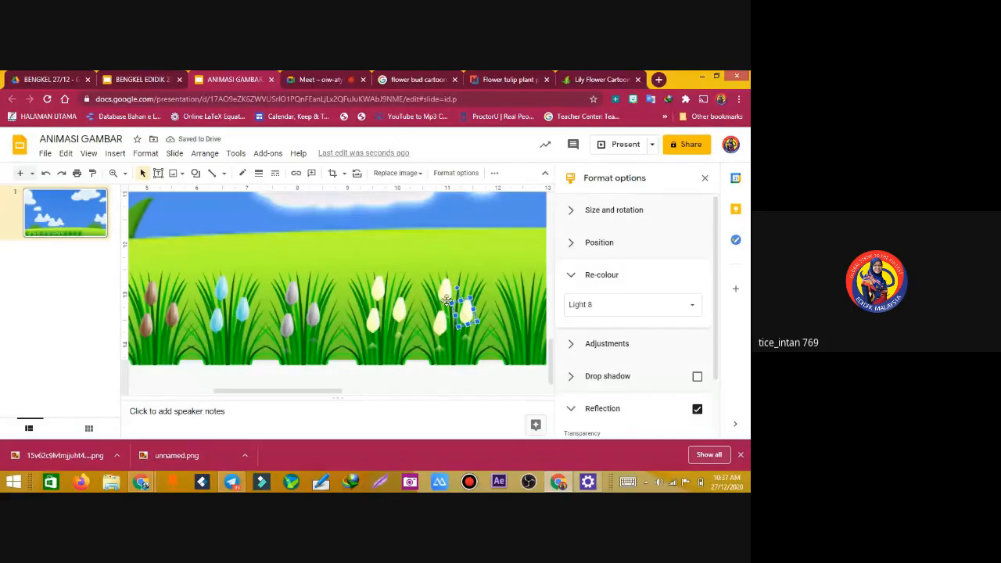
{"action": "left_click", "coordinate": [442, 309], "text": "shift"}
{"action": "left_click", "coordinate": [597, 306]}
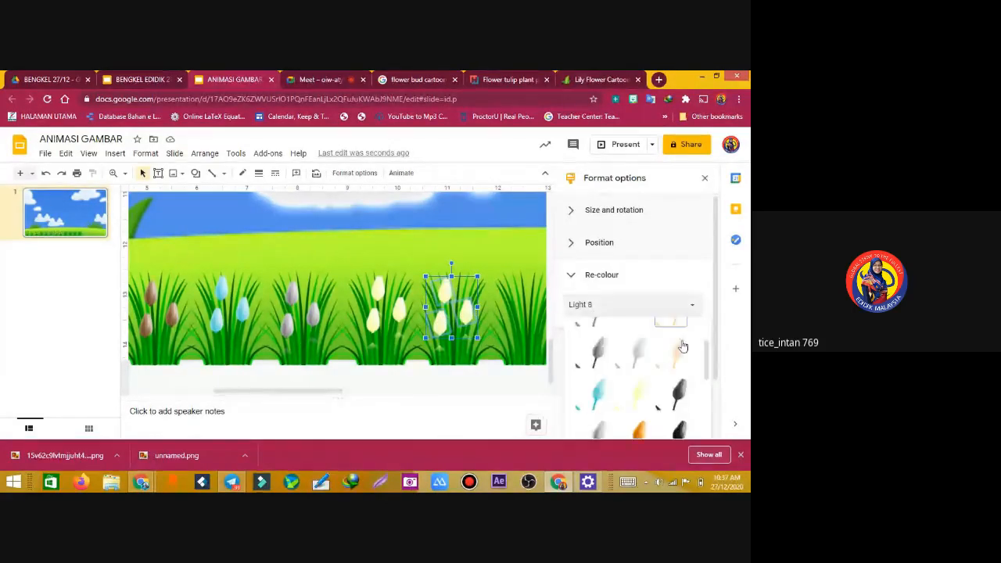
{"action": "left_click_drag", "start_coordinate": [707, 359], "coordinate": [707, 406]}
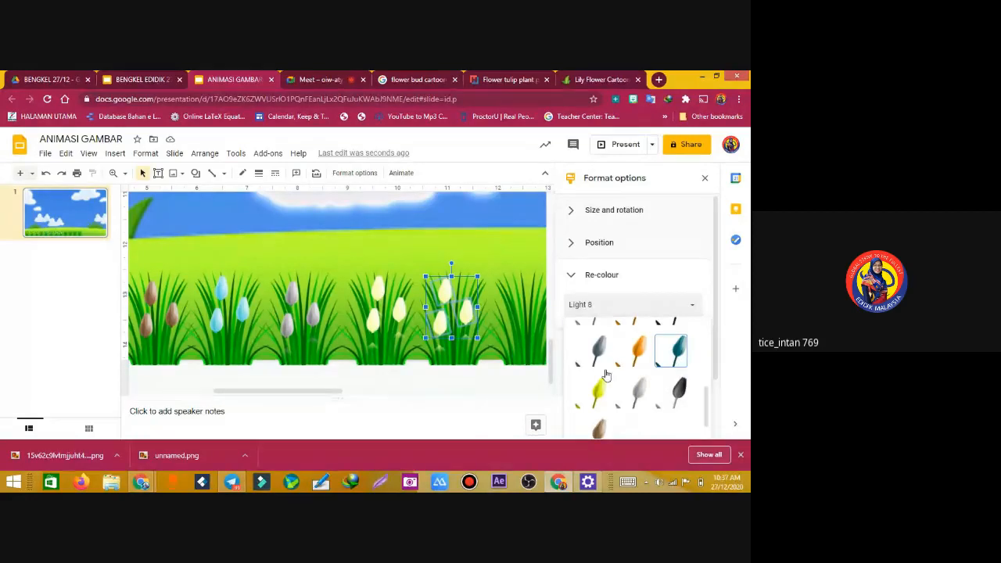
{"action": "left_click", "coordinate": [663, 358]}
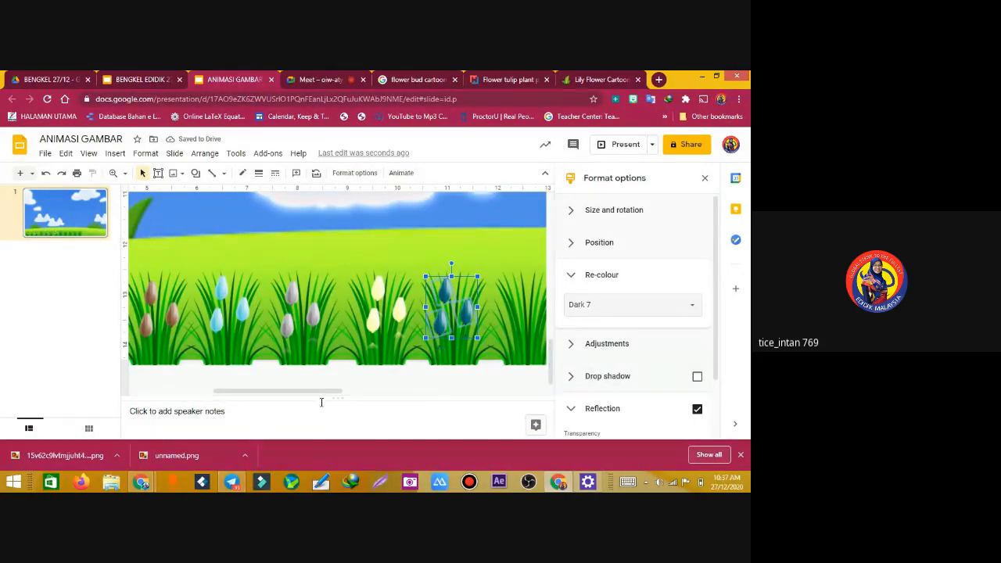
Duplicate the three dark blue buds onto the ninth grass clump and recolour the copies with Dark 6
{"action": "left_click_drag", "start_coordinate": [324, 396], "coordinate": [424, 395]}
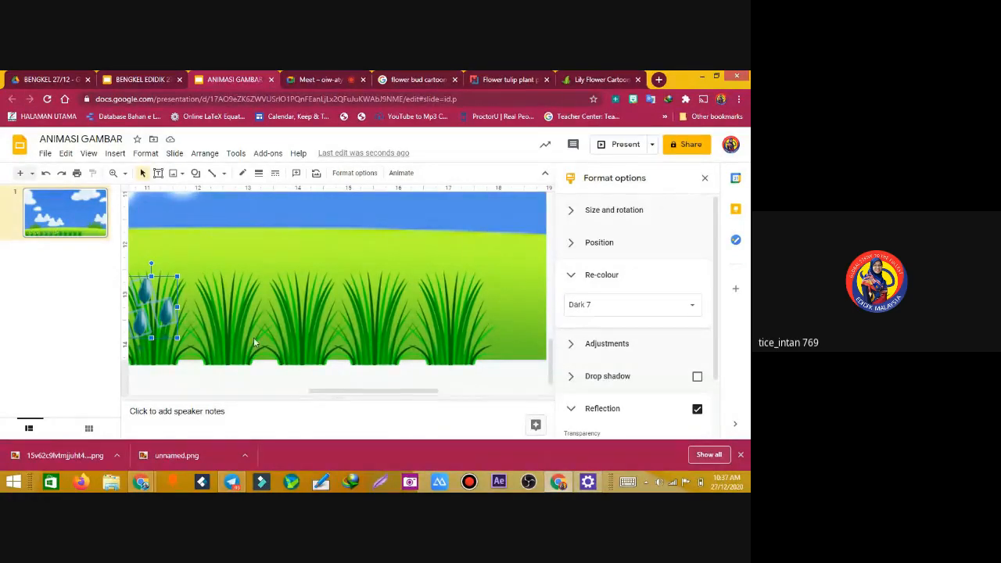
{"action": "left_click_drag", "start_coordinate": [154, 302], "coordinate": [228, 321]}
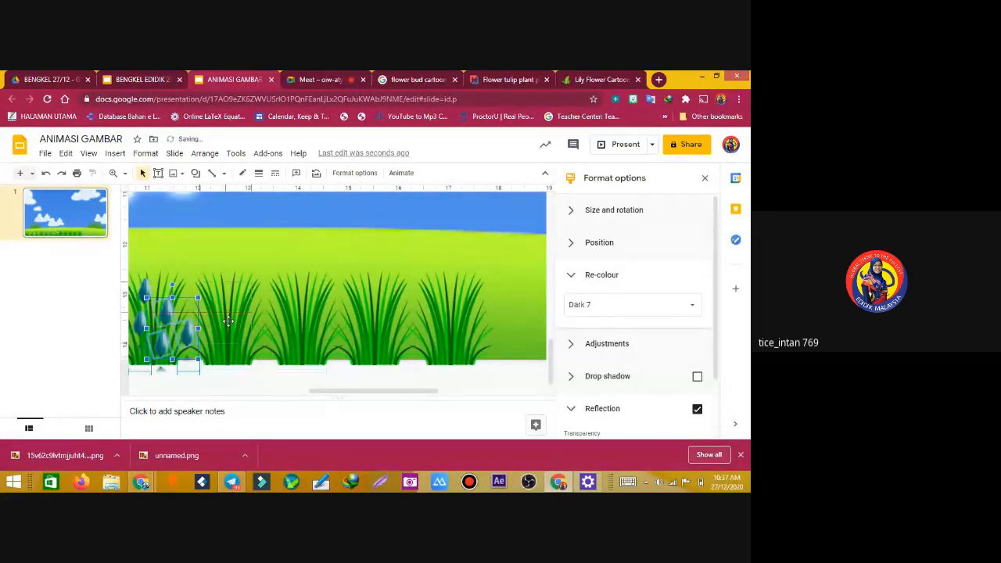
{"action": "left_click", "coordinate": [609, 309]}
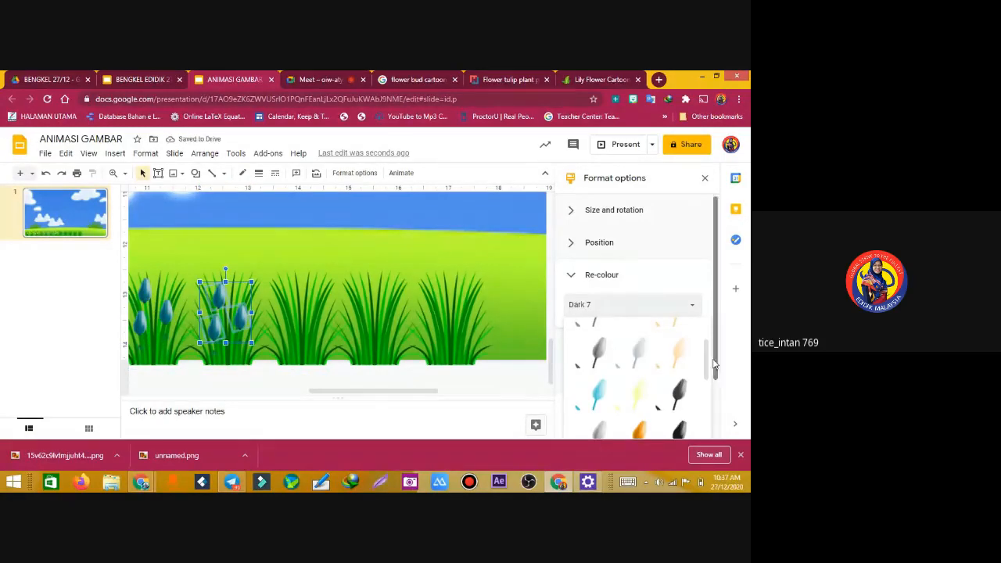
{"action": "left_click_drag", "start_coordinate": [709, 367], "coordinate": [712, 411]}
{"action": "left_click", "coordinate": [637, 384]}
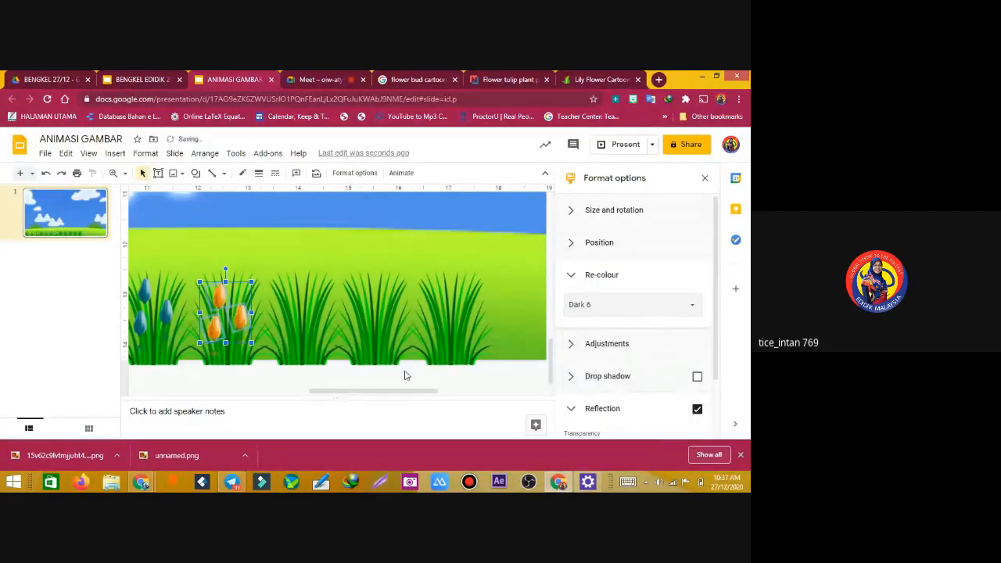
Try the Dark 5 preset on the three buds of the ninth grass clump, and settle on Dark 1
{"action": "left_click", "coordinate": [641, 316]}
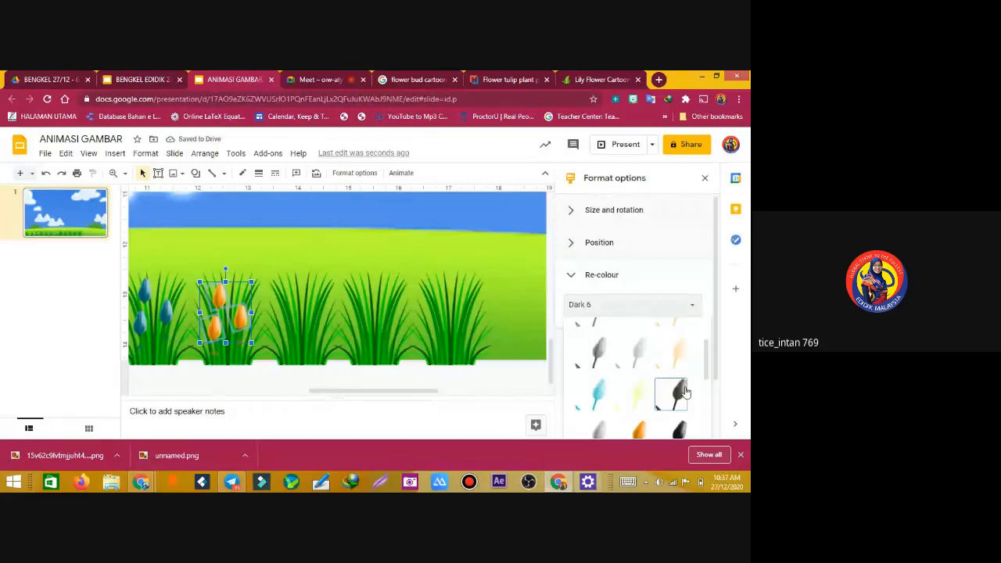
{"action": "left_click", "coordinate": [691, 386]}
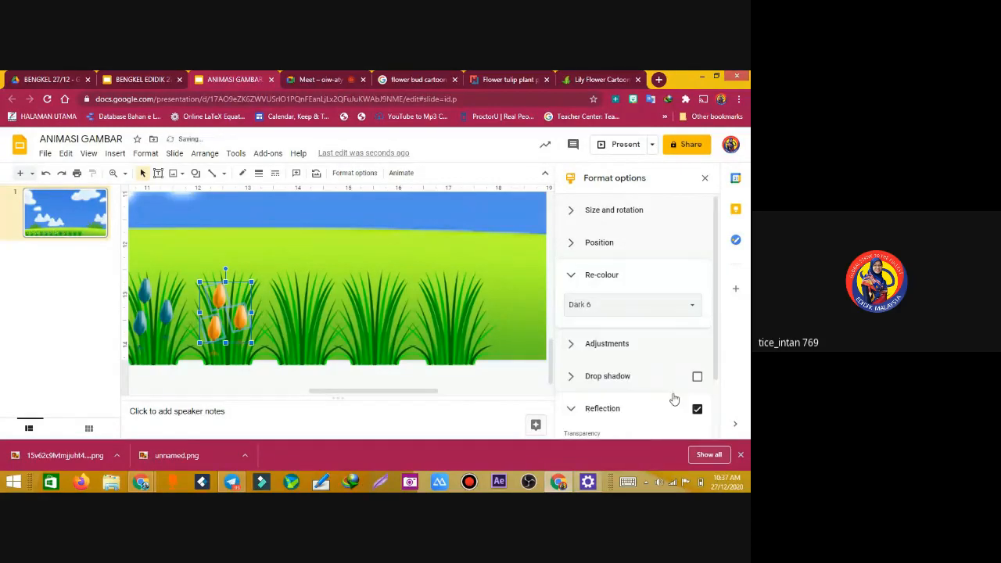
{"action": "left_click", "coordinate": [655, 314]}
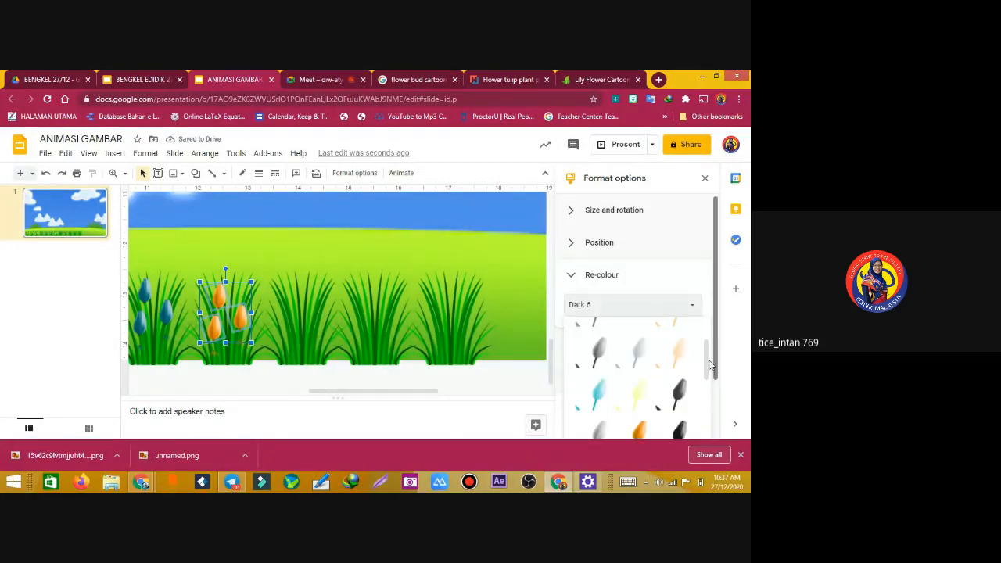
{"action": "left_click_drag", "start_coordinate": [706, 356], "coordinate": [706, 413]}
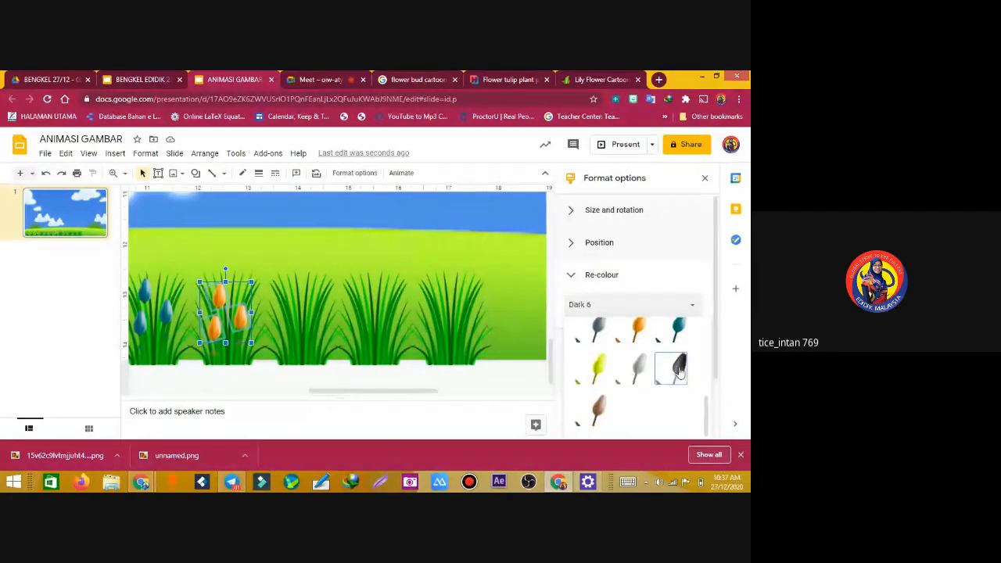
{"action": "left_click", "coordinate": [614, 352]}
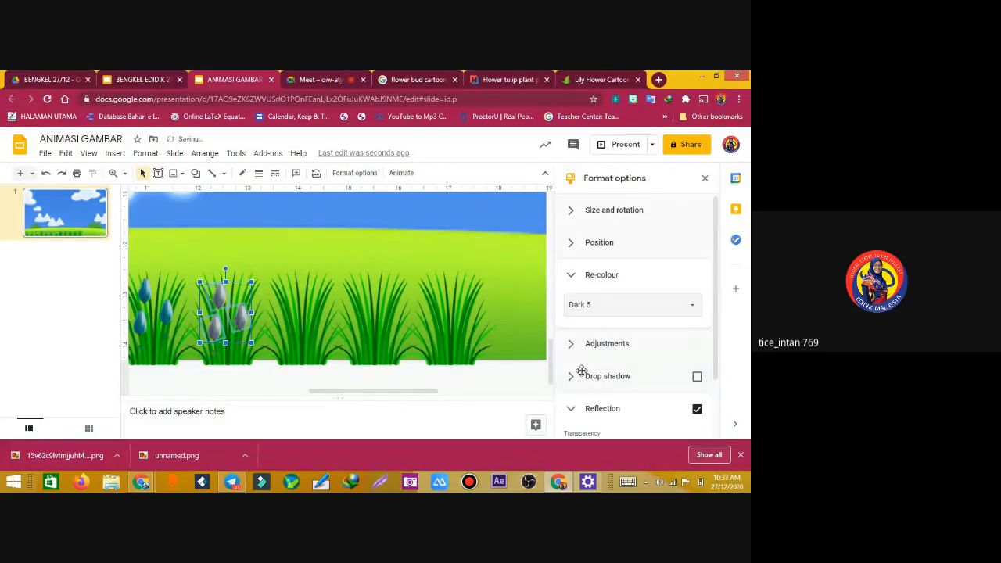
{"action": "left_click", "coordinate": [693, 311]}
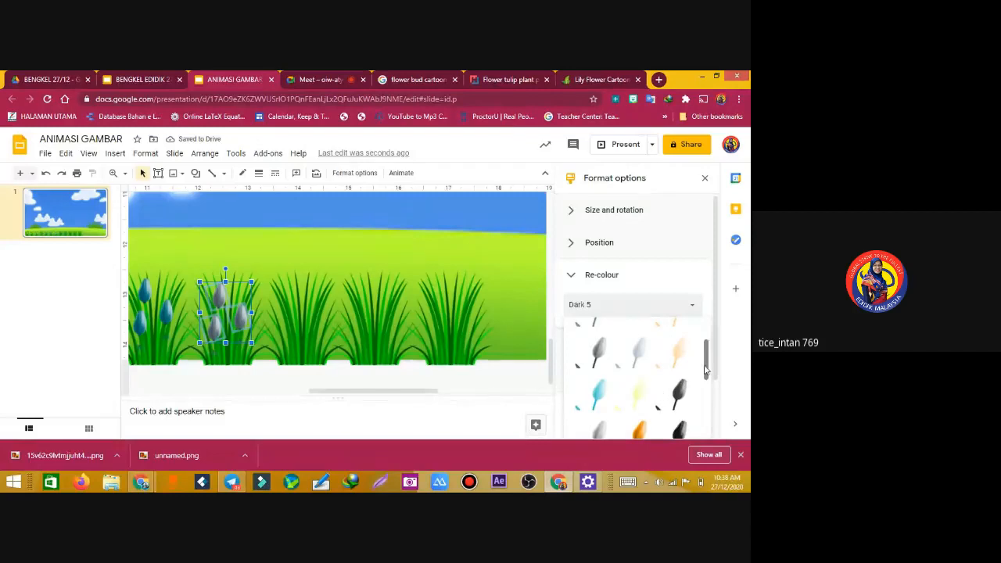
{"action": "left_click", "coordinate": [682, 397]}
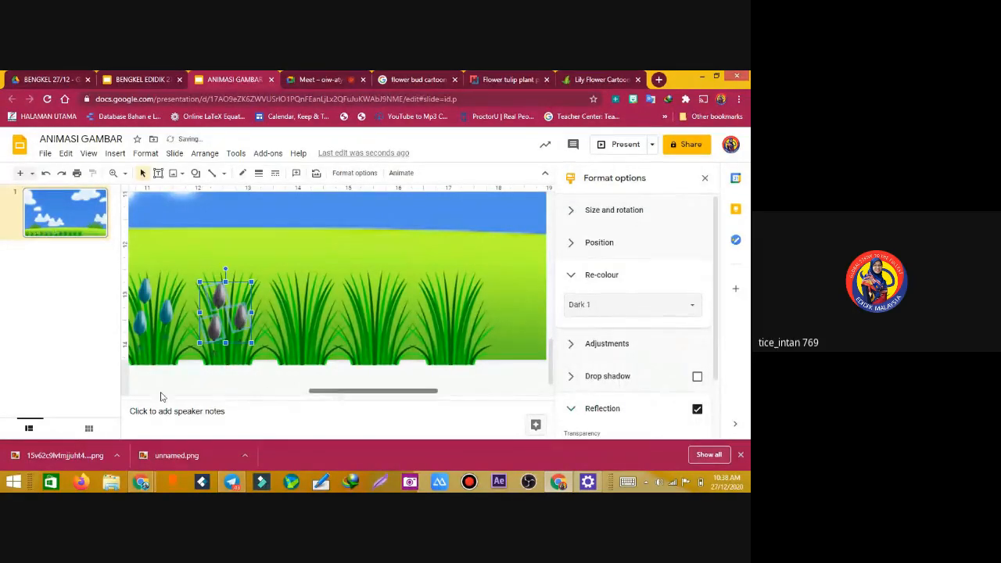
{"action": "left_click_drag", "start_coordinate": [161, 397], "coordinate": [293, 399]}
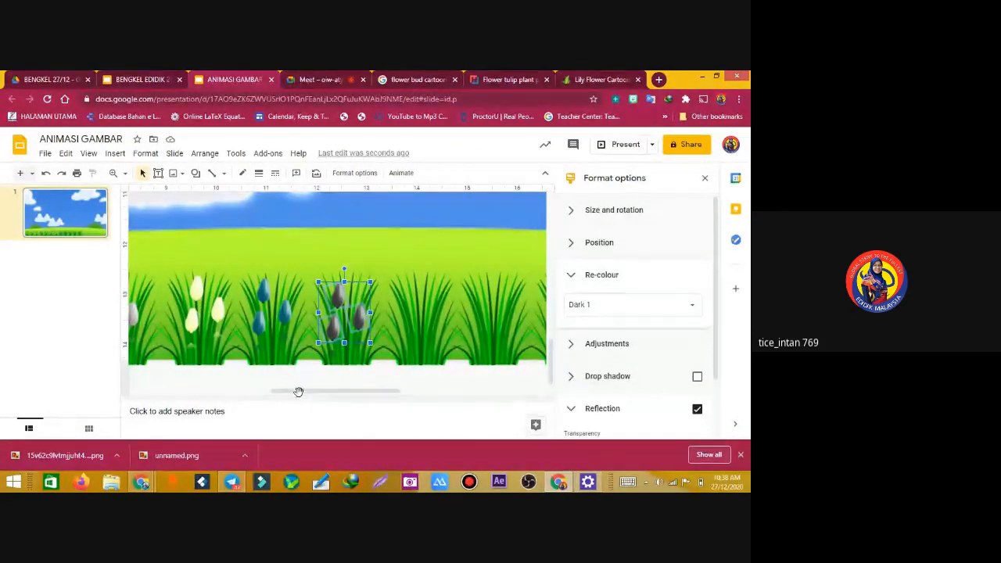
{"action": "left_click_drag", "start_coordinate": [356, 325], "coordinate": [377, 346]}
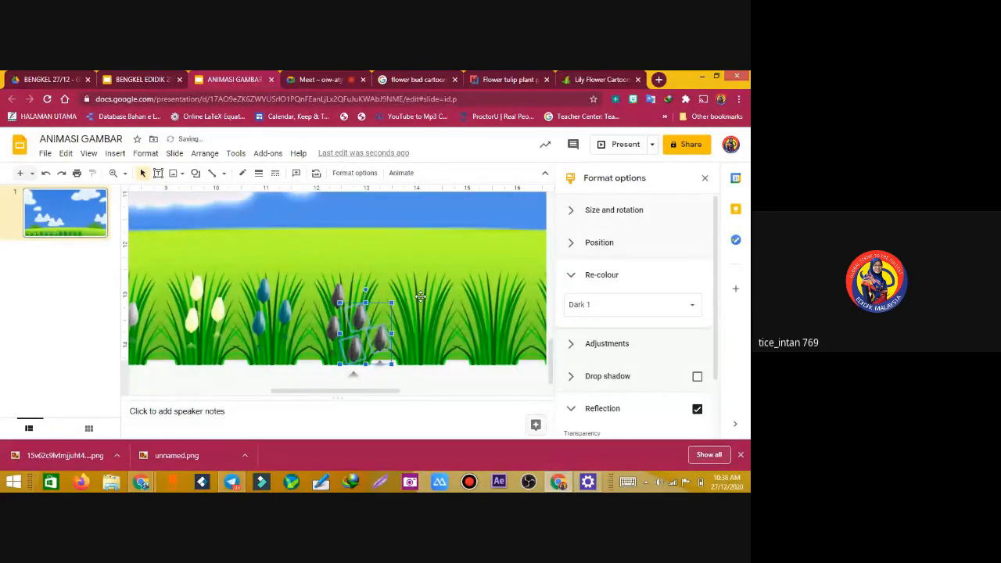
{"action": "left_click_drag", "start_coordinate": [420, 296], "coordinate": [403, 260]}
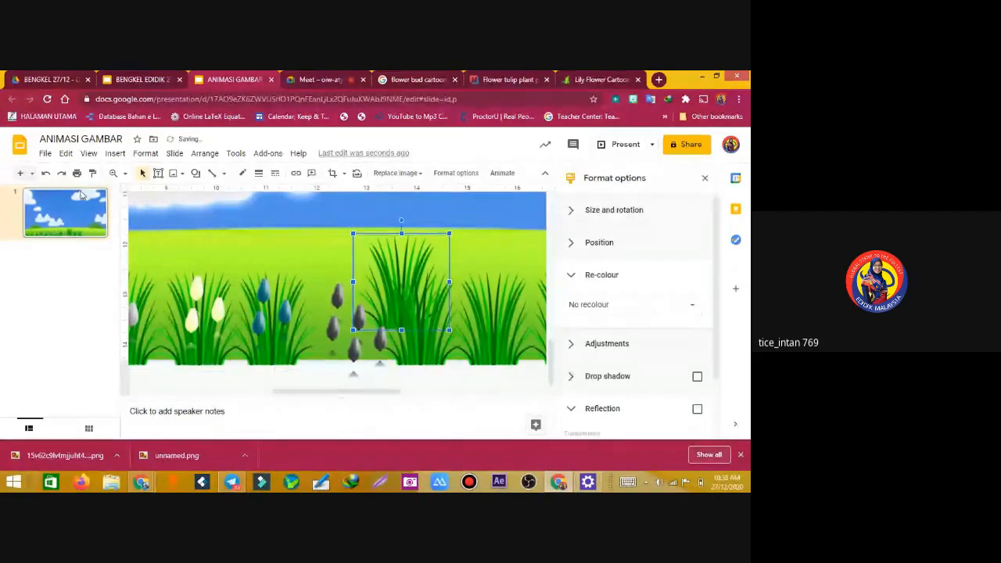
{"action": "left_click_drag", "start_coordinate": [425, 308], "coordinate": [370, 344]}
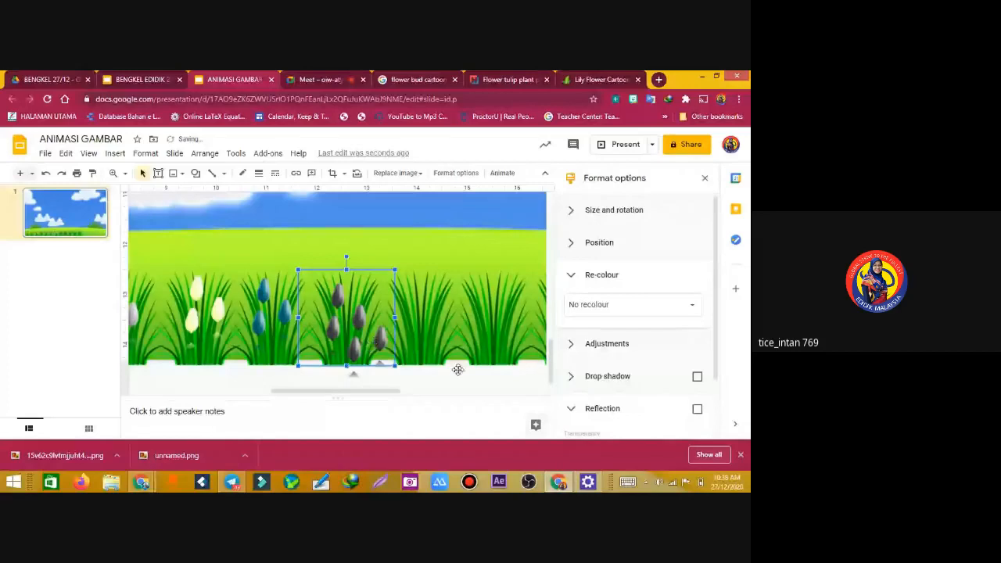
{"action": "left_click", "coordinate": [380, 343]}
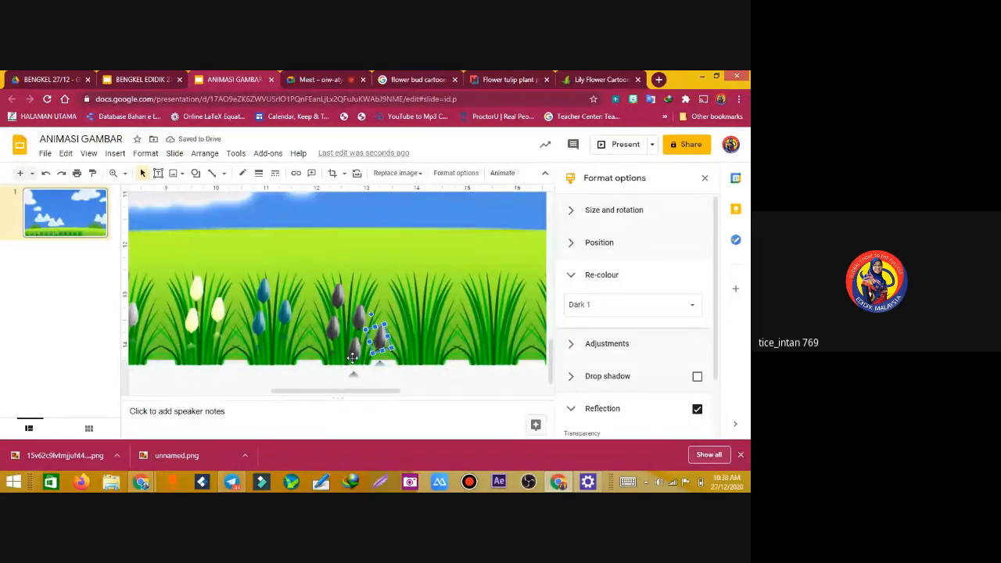
{"action": "left_click", "coordinate": [360, 317]}
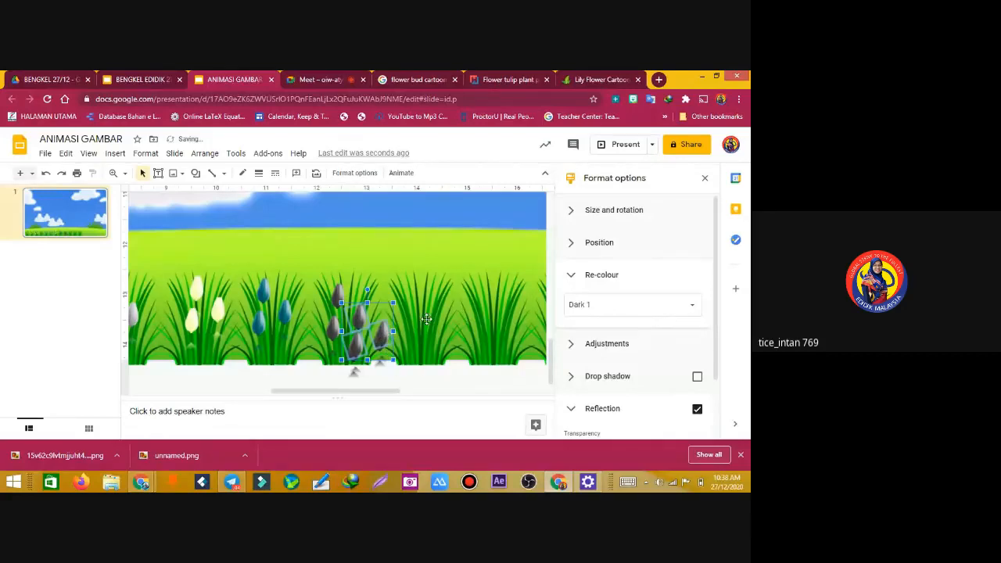
{"action": "left_click_drag", "start_coordinate": [427, 319], "coordinate": [439, 324]}
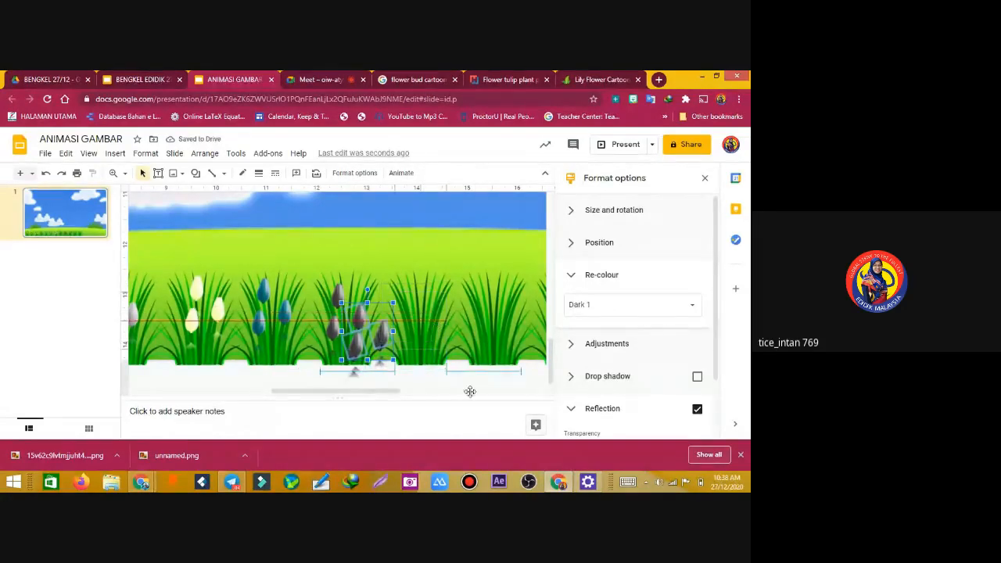
{"action": "left_click_drag", "start_coordinate": [470, 391], "coordinate": [469, 349]}
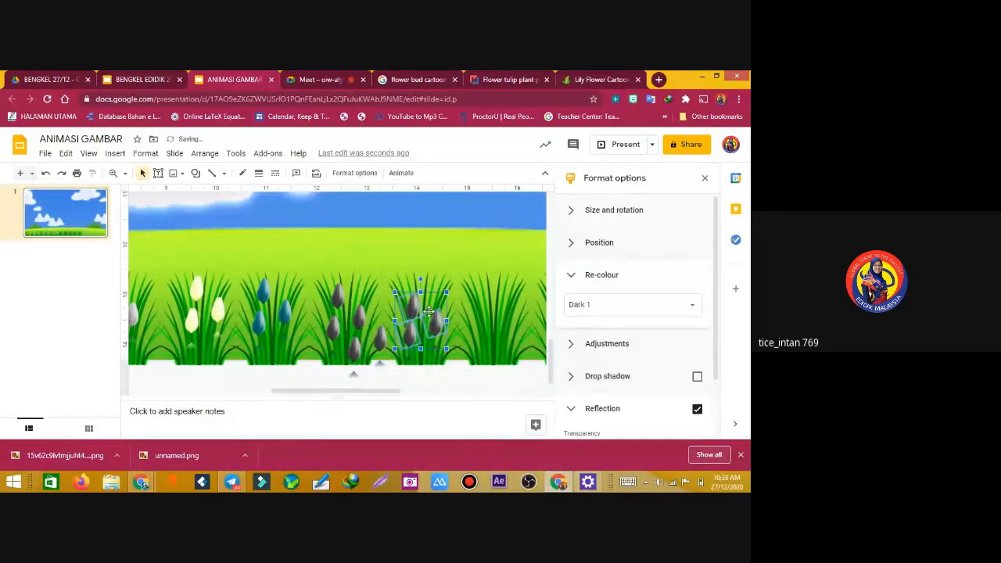
{"action": "left_click_drag", "start_coordinate": [360, 393], "coordinate": [393, 393]}
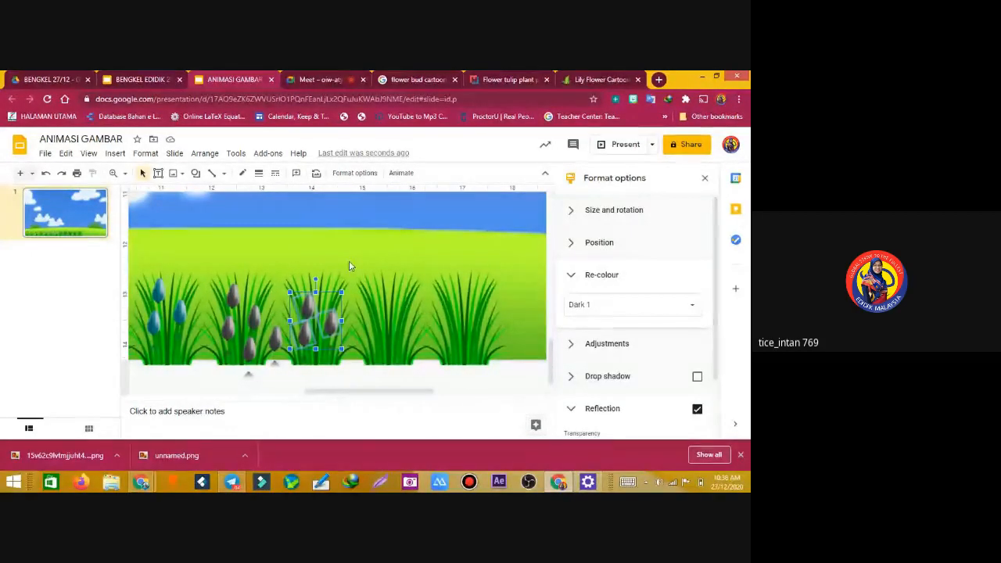
{"action": "key", "text": "ctrl+z"}
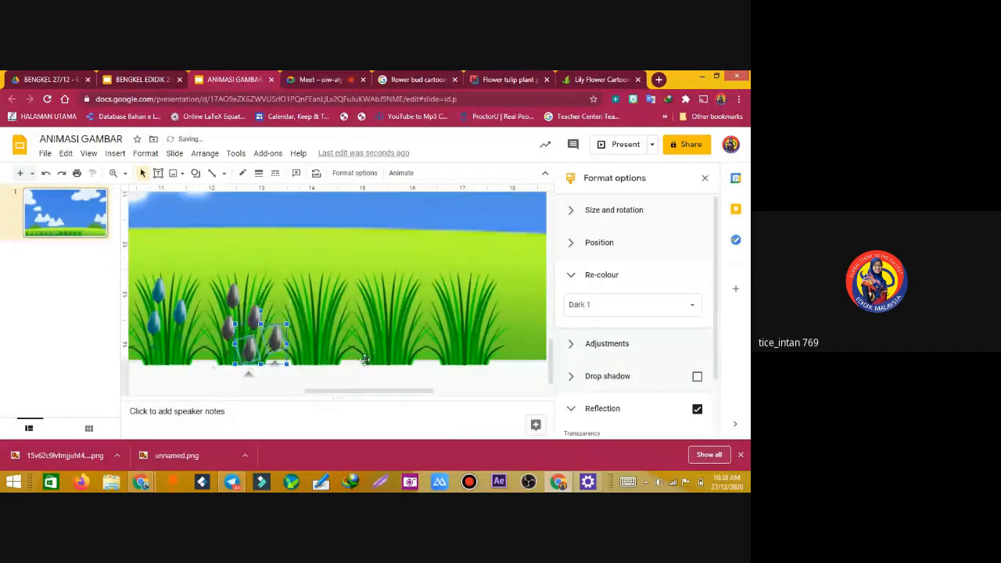
{"action": "key", "text": "ctrl+z"}
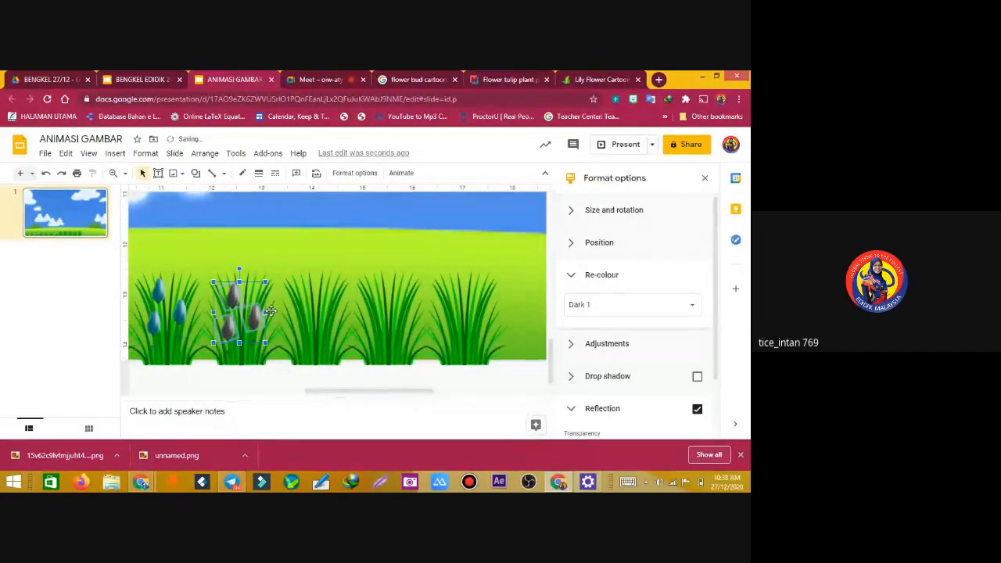
Duplicate the three dark grey buds onto the tenth grass clump and recolour the copies with Light 2
{"action": "left_click_drag", "start_coordinate": [246, 320], "coordinate": [335, 324]}
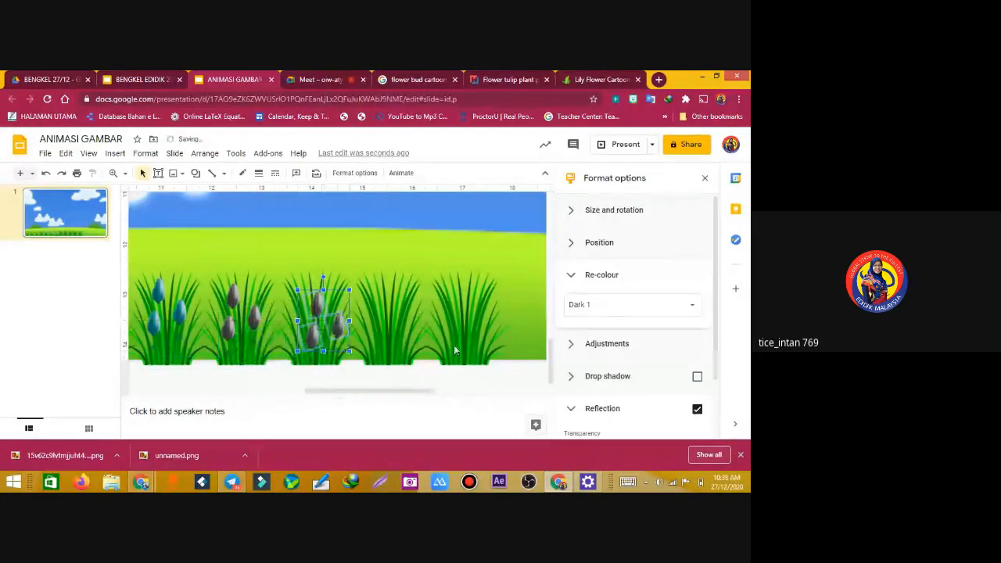
{"action": "left_click", "coordinate": [604, 315]}
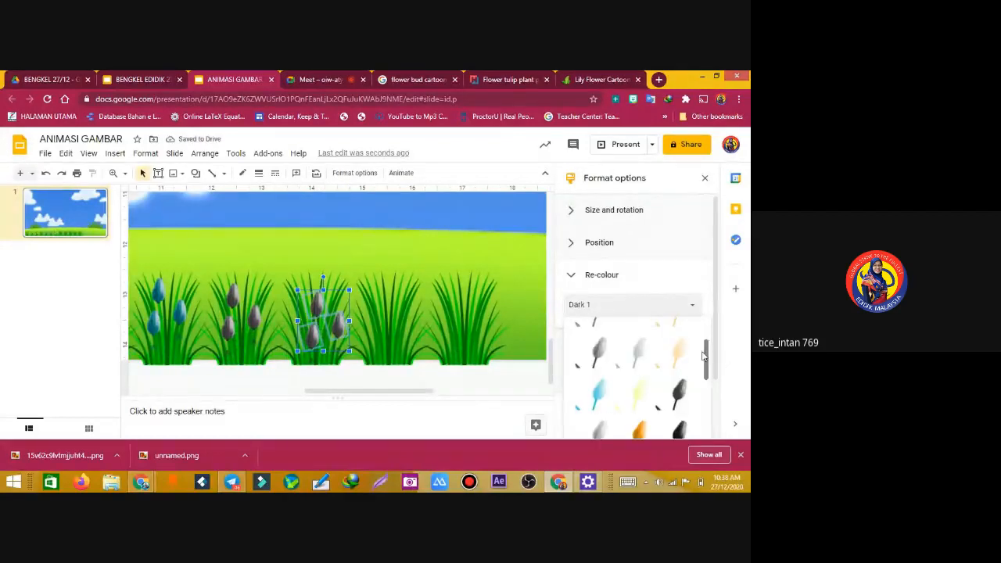
{"action": "left_click_drag", "start_coordinate": [708, 358], "coordinate": [708, 339]}
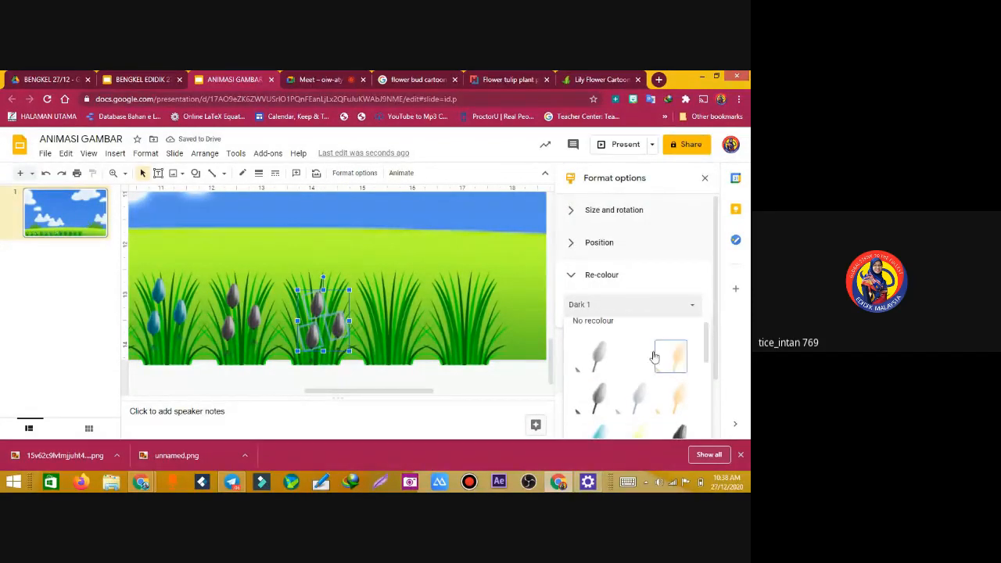
{"action": "left_click", "coordinate": [630, 356]}
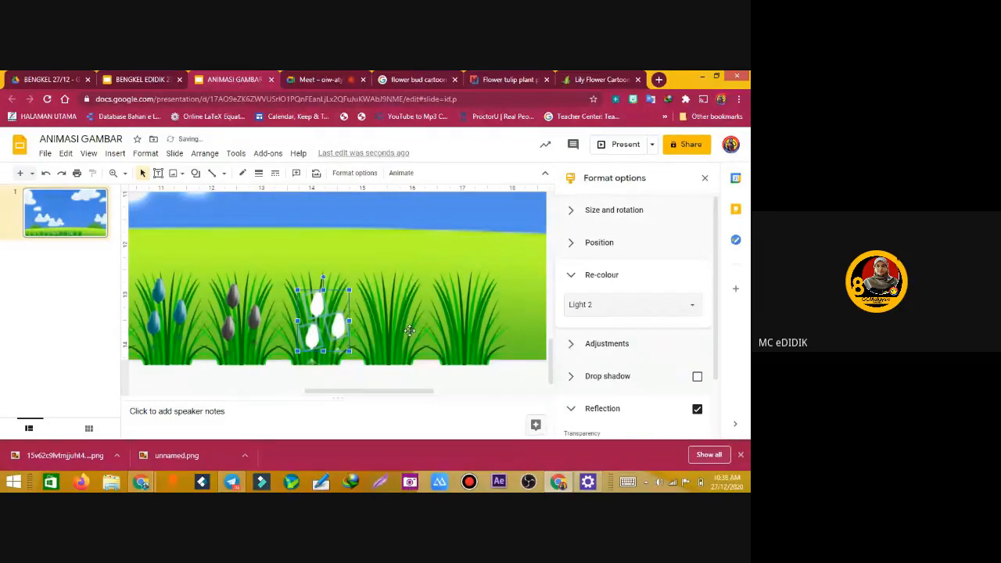
{"action": "left_click", "coordinate": [624, 312]}
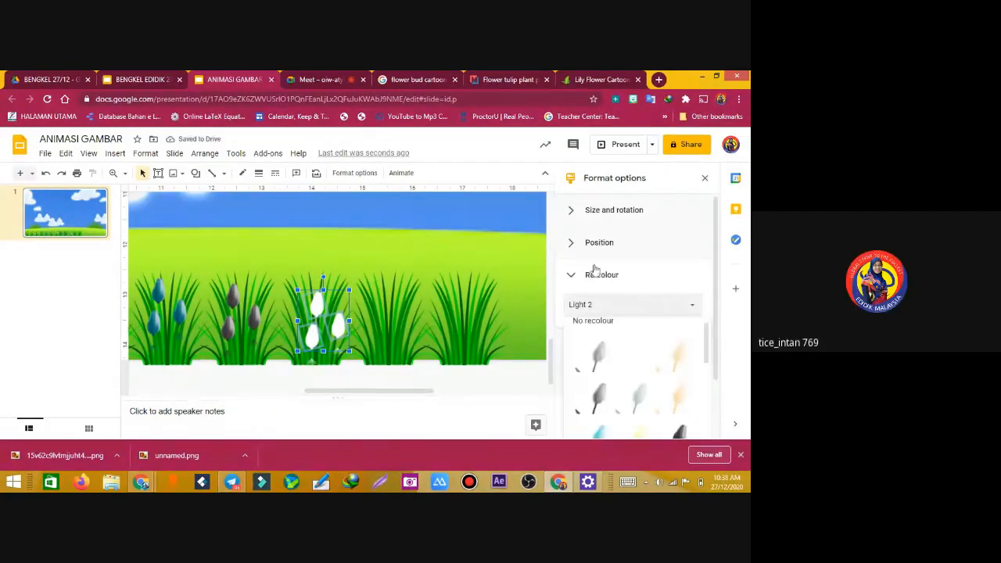
{"action": "left_click", "coordinate": [140, 79]}
{"action": "left_click", "coordinate": [298, 82]}
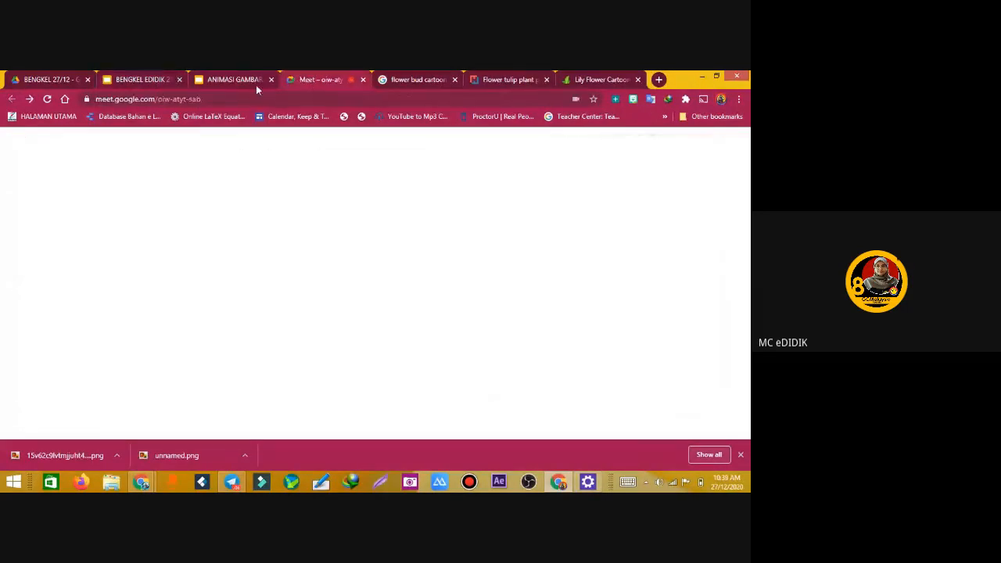
{"action": "left_click", "coordinate": [138, 83]}
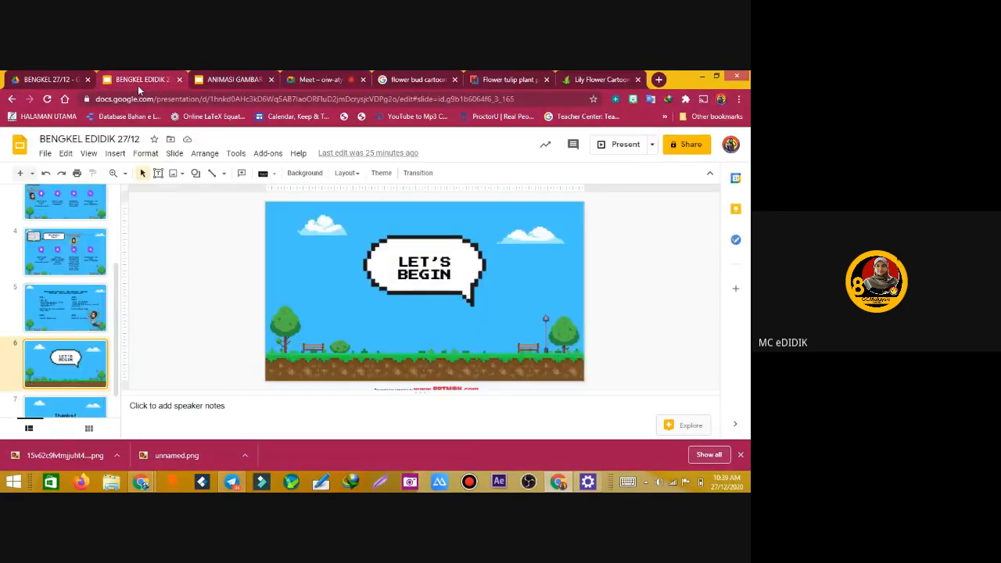
{"action": "left_click", "coordinate": [251, 84]}
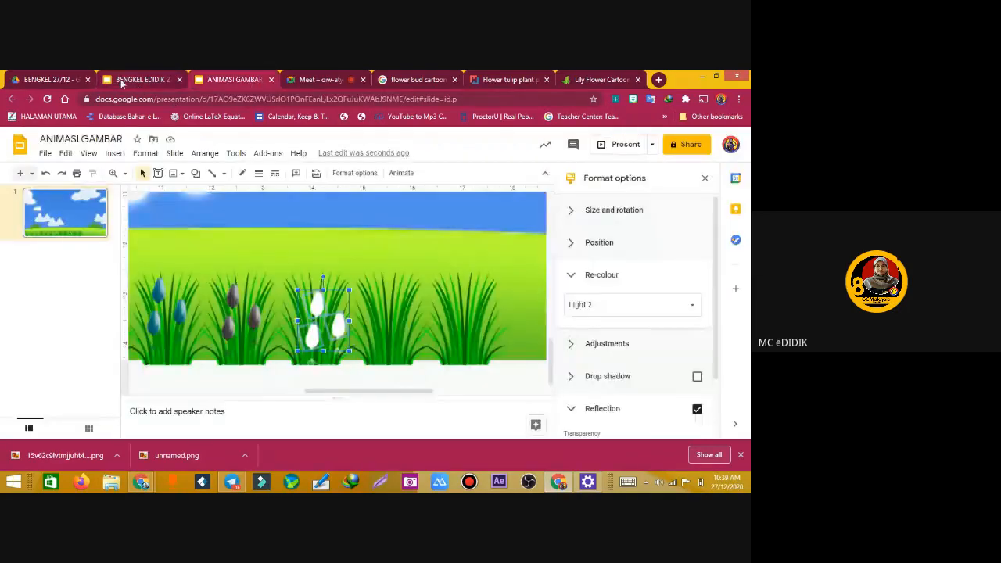
{"action": "left_click", "coordinate": [125, 82]}
{"action": "left_click", "coordinate": [233, 80]}
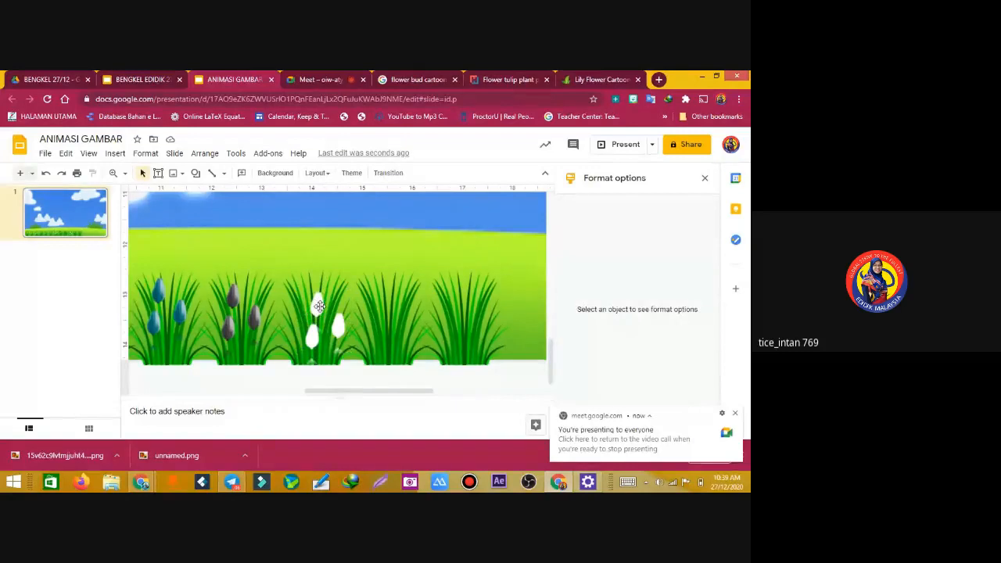
{"action": "left_click", "coordinate": [319, 306]}
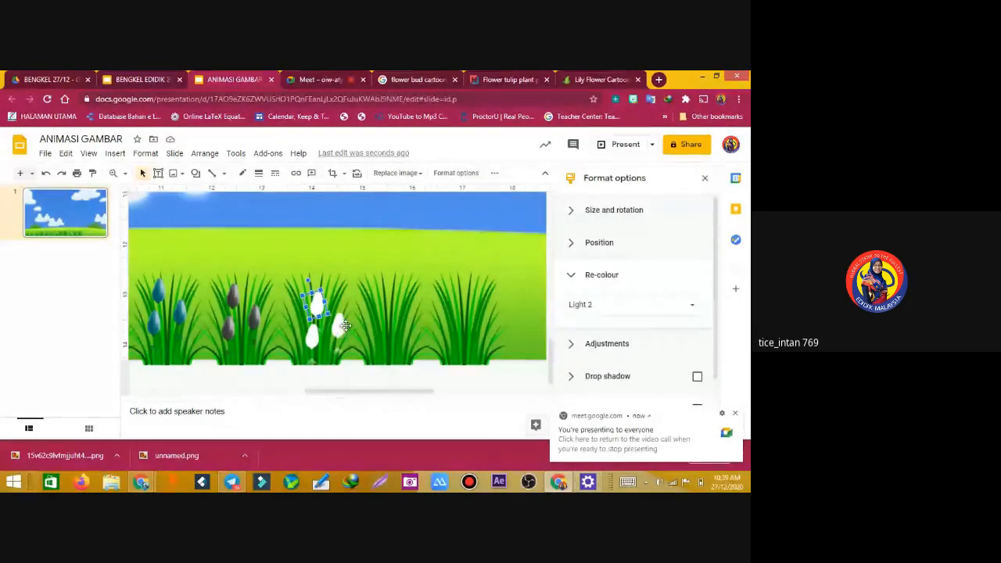
{"action": "left_click", "coordinate": [341, 335], "text": "shift"}
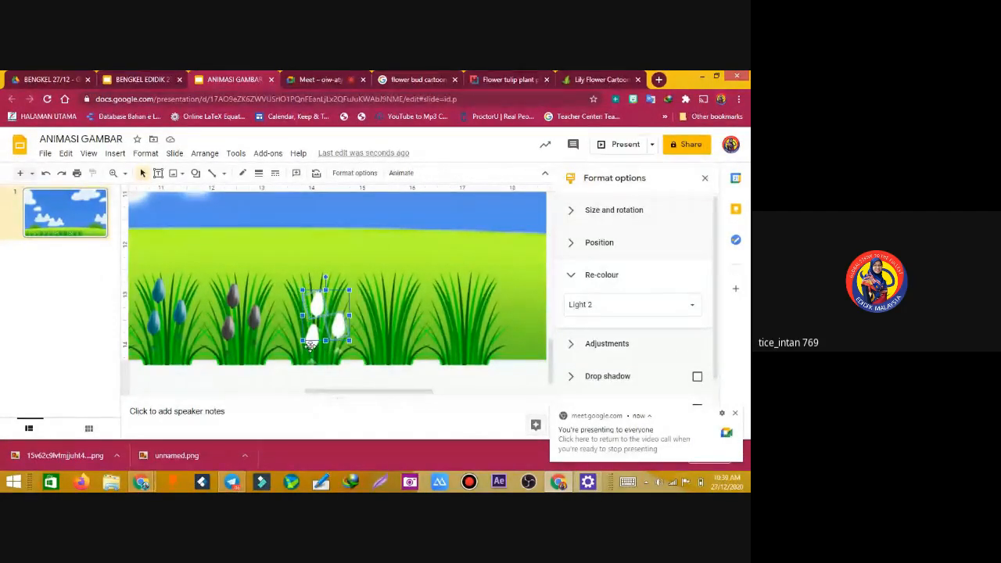
{"action": "left_click", "coordinate": [310, 345], "text": "shift"}
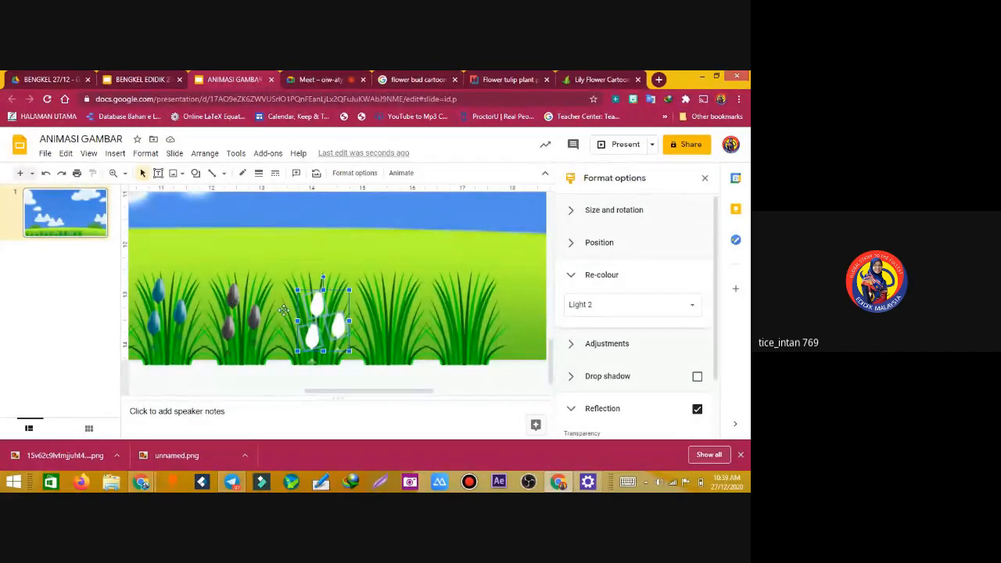
{"action": "left_click", "coordinate": [417, 391]}
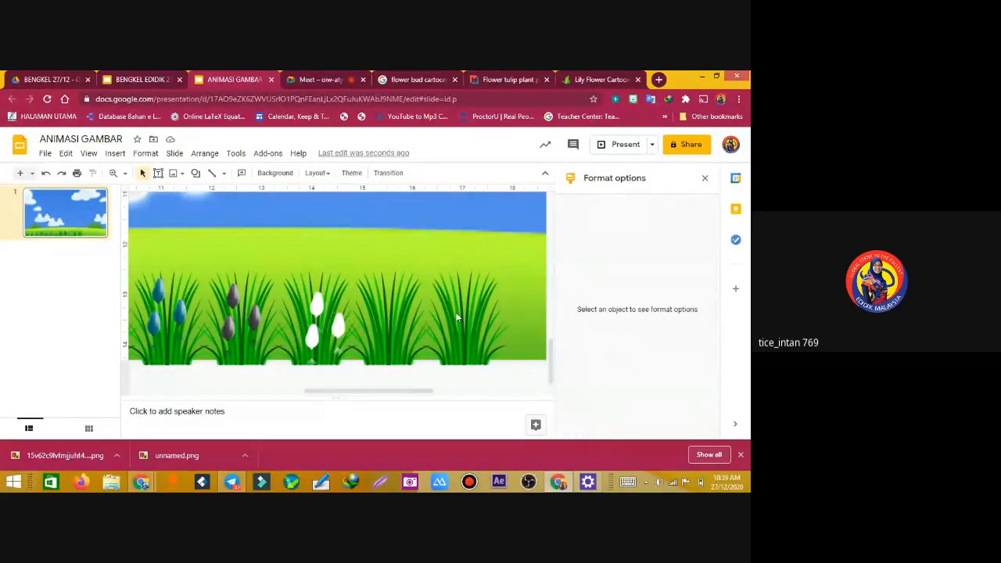
Try to duplicate the last four grass clumps of the row for the empty ground beyond them, removing the accidental page bookmarks
{"action": "left_click", "coordinate": [253, 289]}
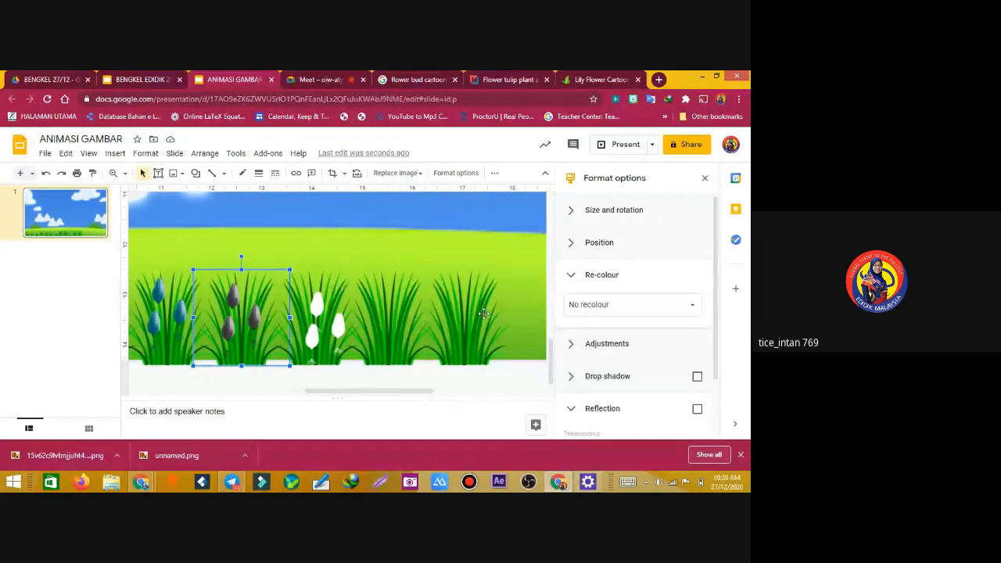
{"action": "left_click", "coordinate": [335, 289], "text": "shift"}
{"action": "left_click", "coordinate": [389, 292], "text": "shift"}
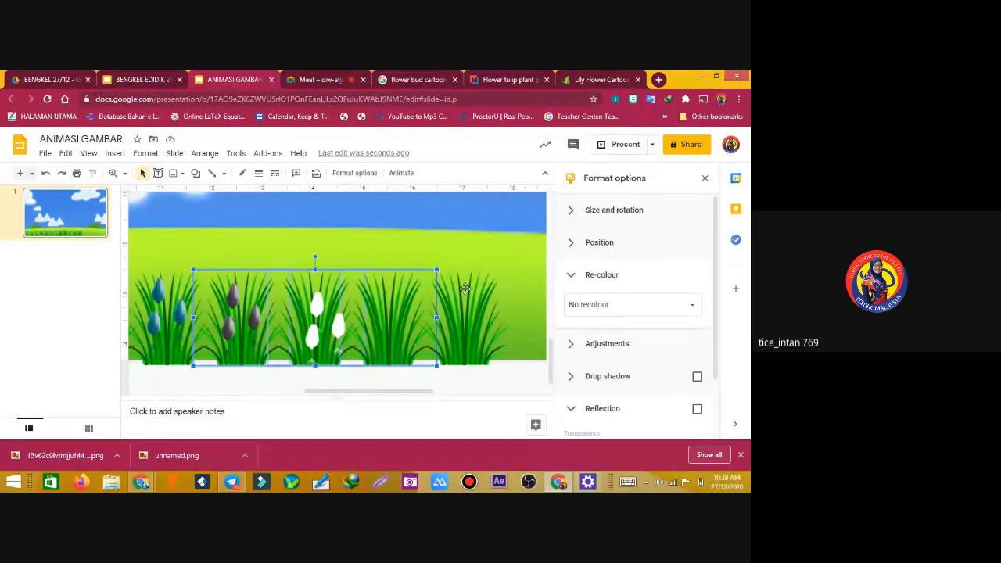
{"action": "left_click", "coordinate": [465, 289], "text": "shift"}
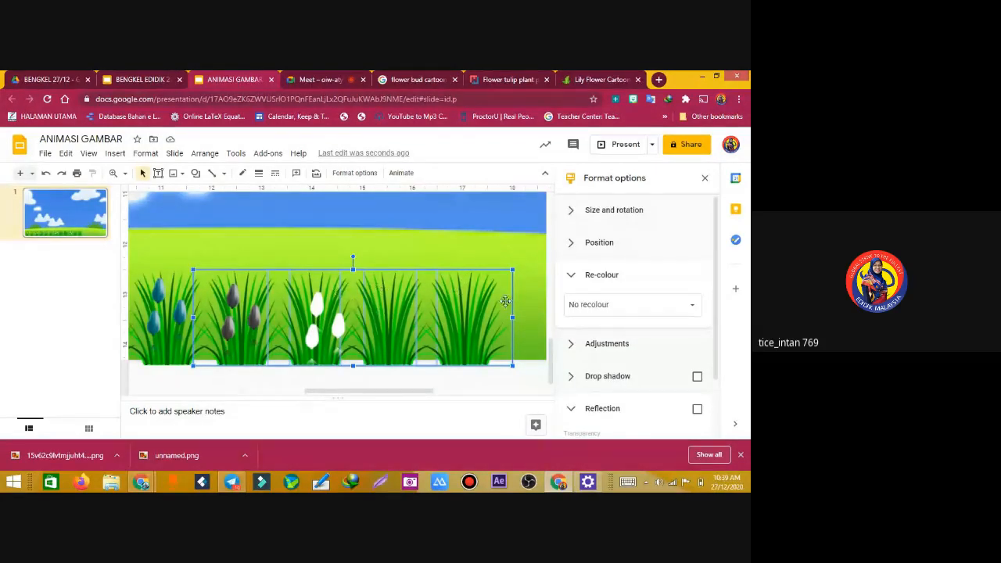
{"action": "left_click_drag", "start_coordinate": [348, 396], "coordinate": [403, 392]}
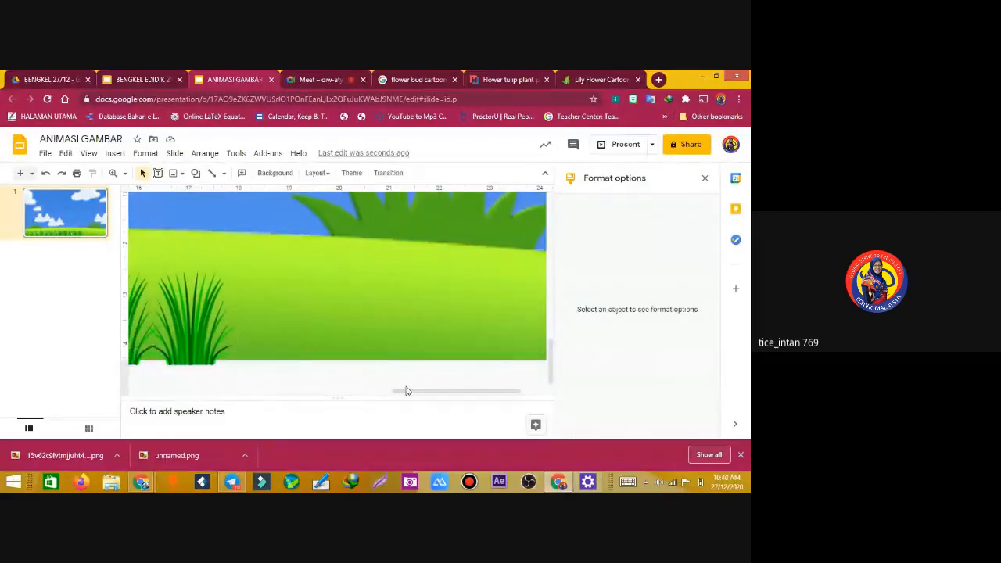
{"action": "key", "text": "ctrl+d"}
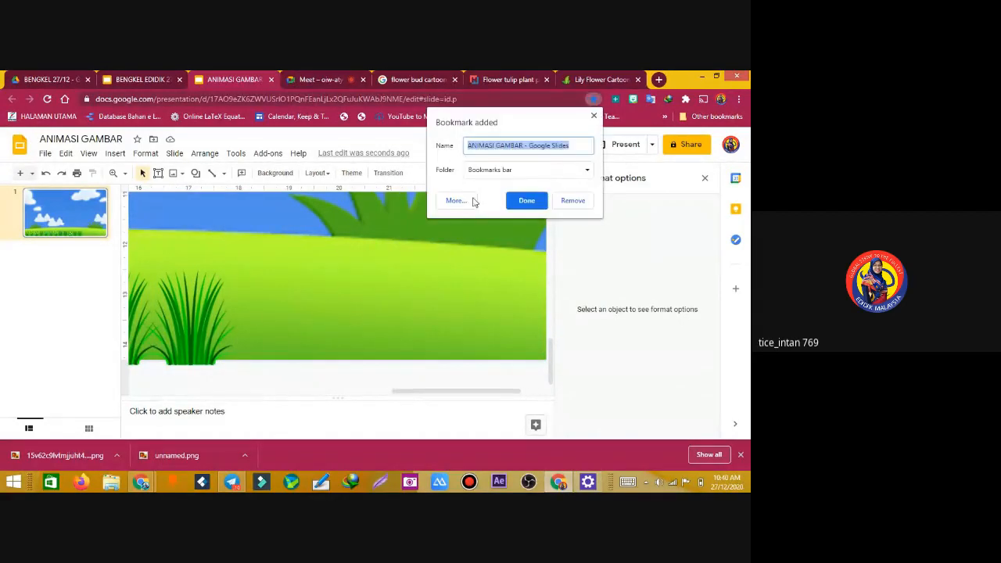
{"action": "left_click", "coordinate": [578, 204]}
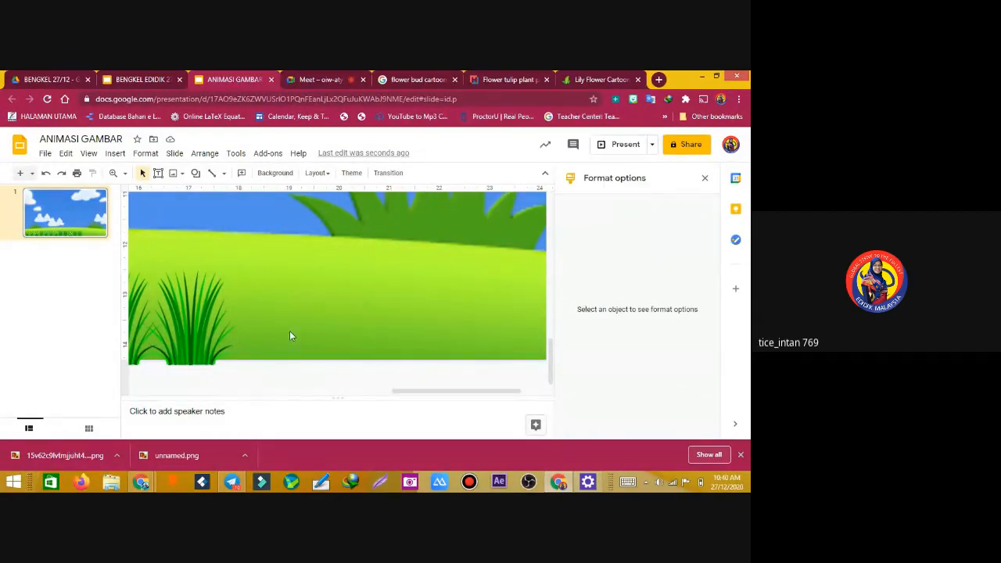
{"action": "key", "text": "ctrl+d"}
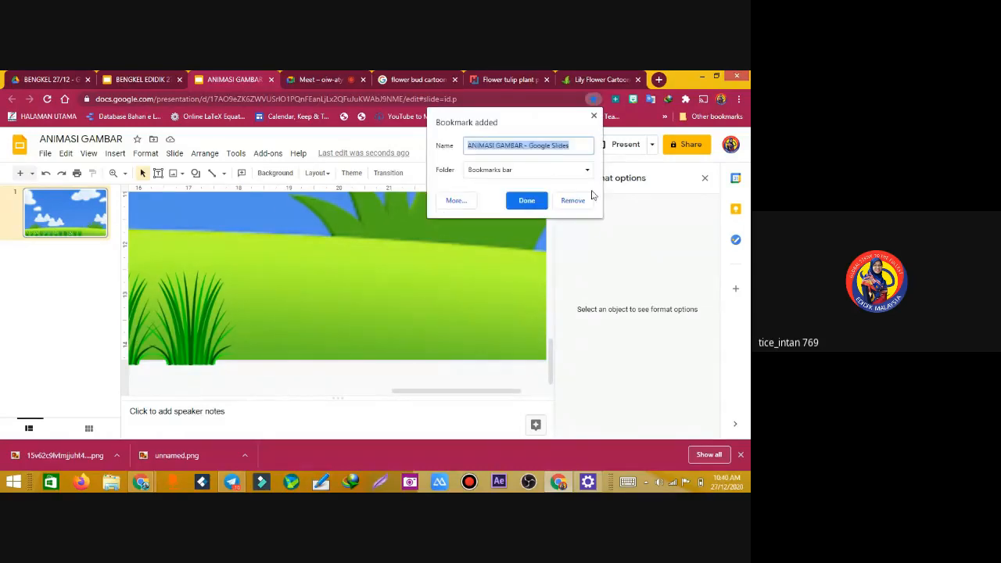
{"action": "left_click", "coordinate": [574, 203]}
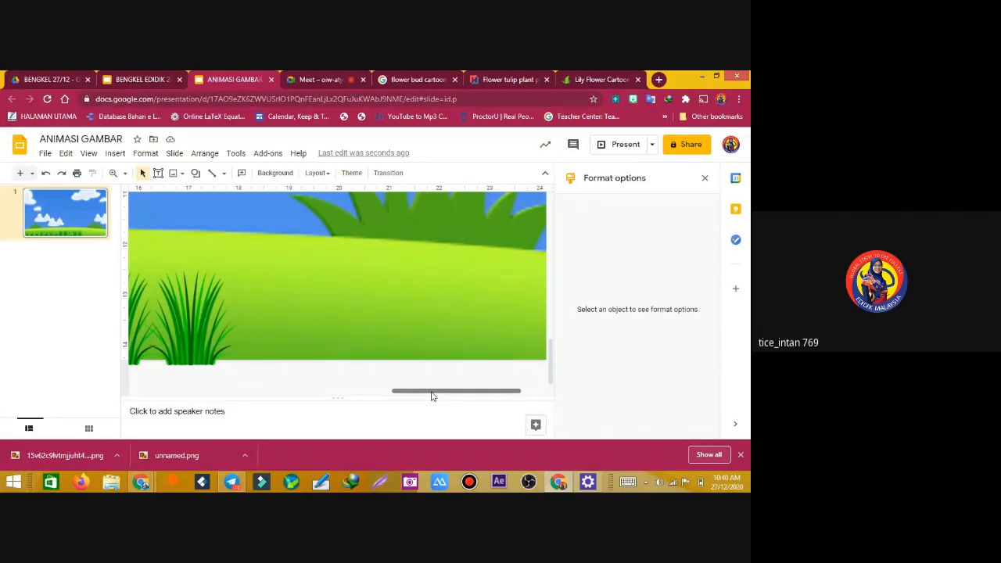
Fit the whole slide in view and try to select the entire row of grass clumps and buds
{"action": "left_click_drag", "start_coordinate": [385, 393], "coordinate": [263, 398]}
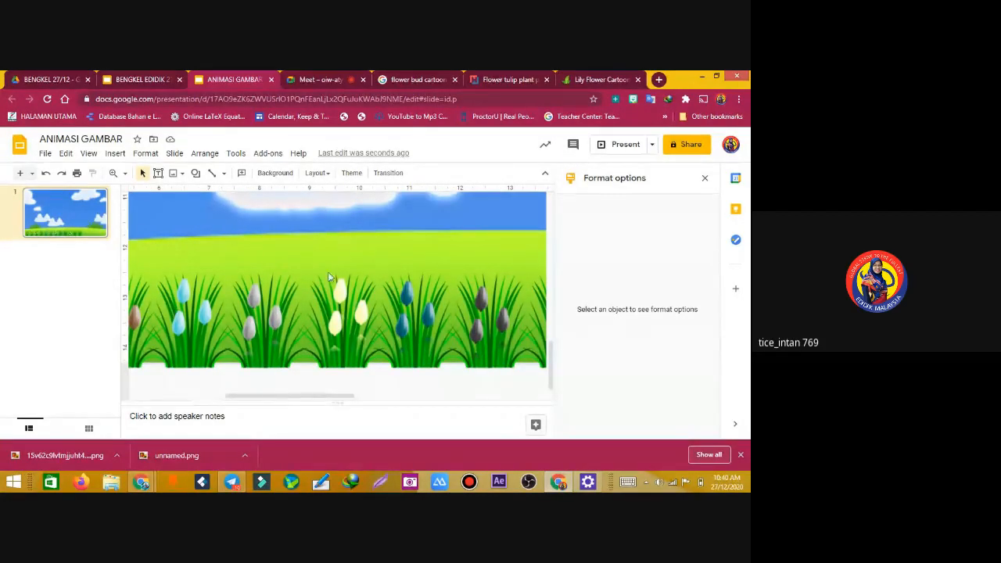
{"action": "left_click", "coordinate": [126, 173]}
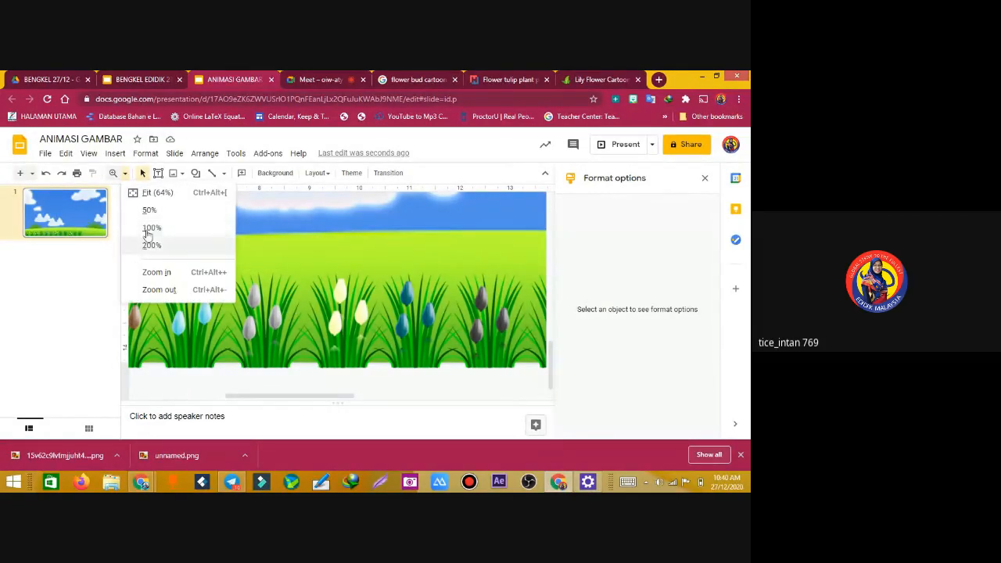
{"action": "left_click", "coordinate": [160, 197]}
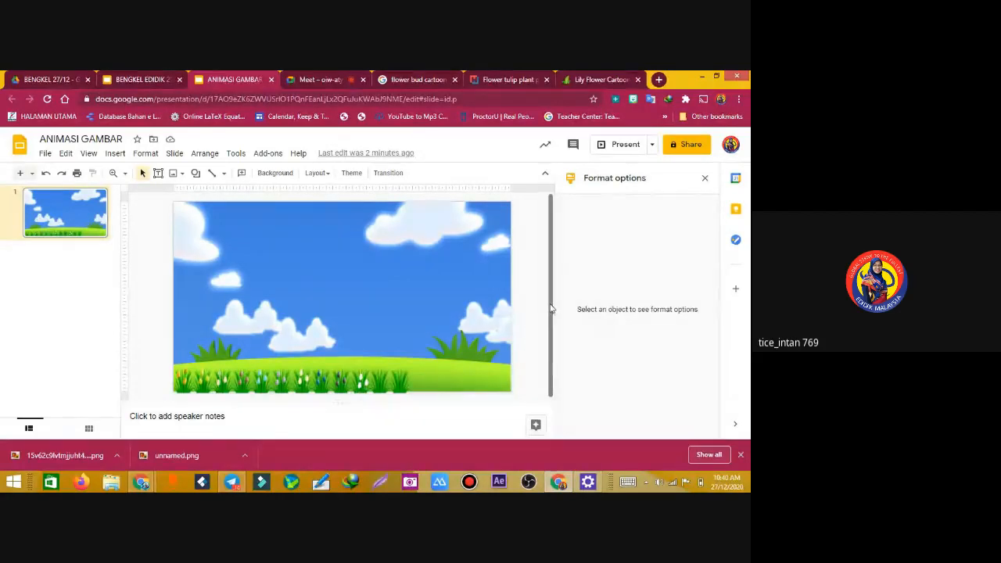
{"action": "left_click_drag", "start_coordinate": [152, 352], "coordinate": [442, 411]}
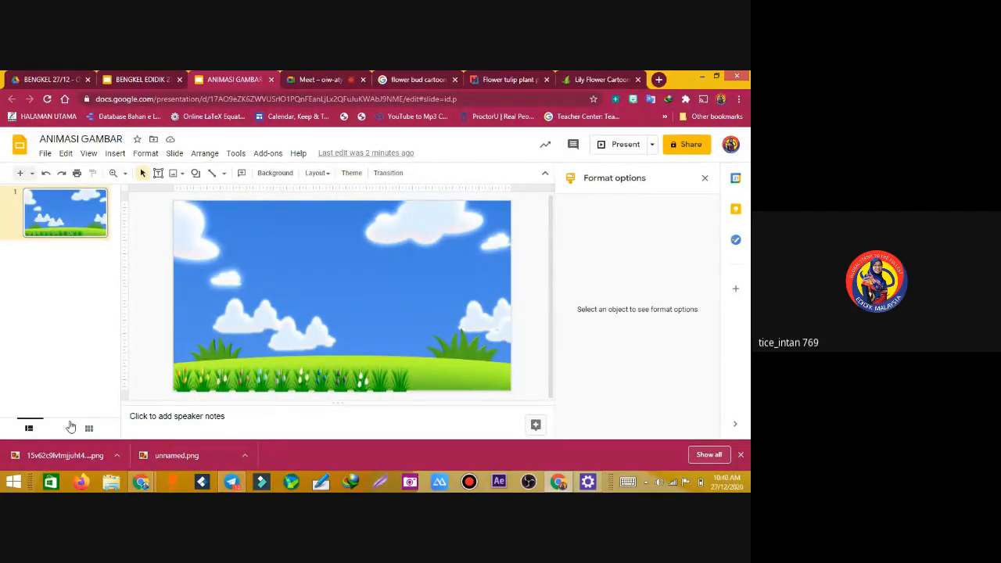
Close the format options and zoom in on the start of the flower row, from the orange buds onwards, with the Select tool active
{"action": "left_click", "coordinate": [115, 173]}
{"action": "left_click", "coordinate": [263, 376]}
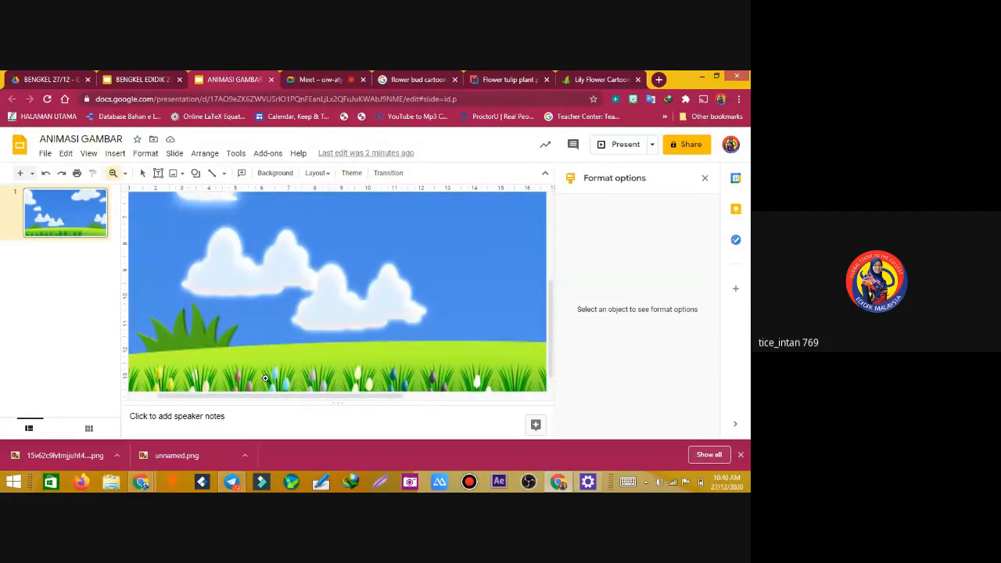
{"action": "left_click", "coordinate": [265, 378]}
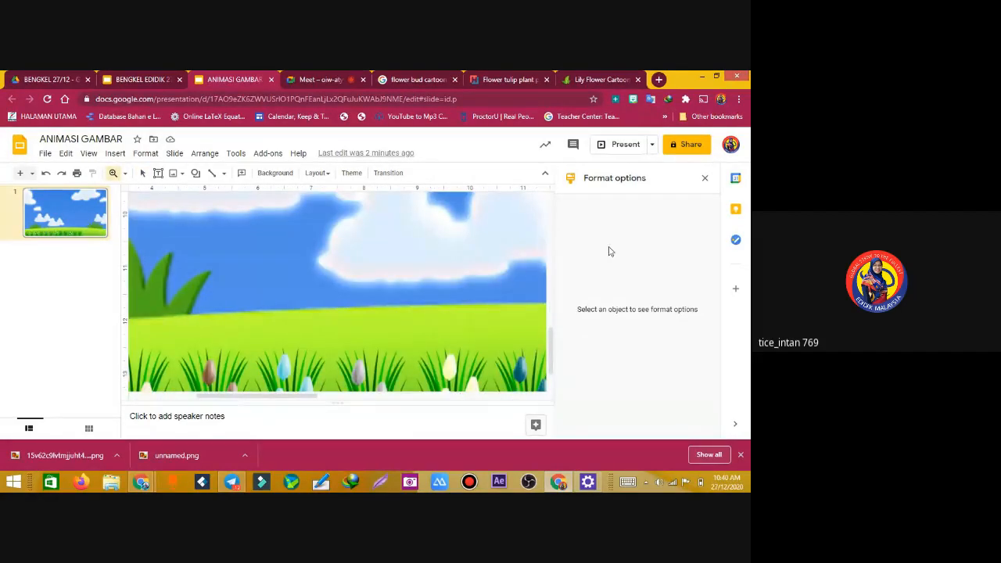
{"action": "left_click", "coordinate": [705, 177]}
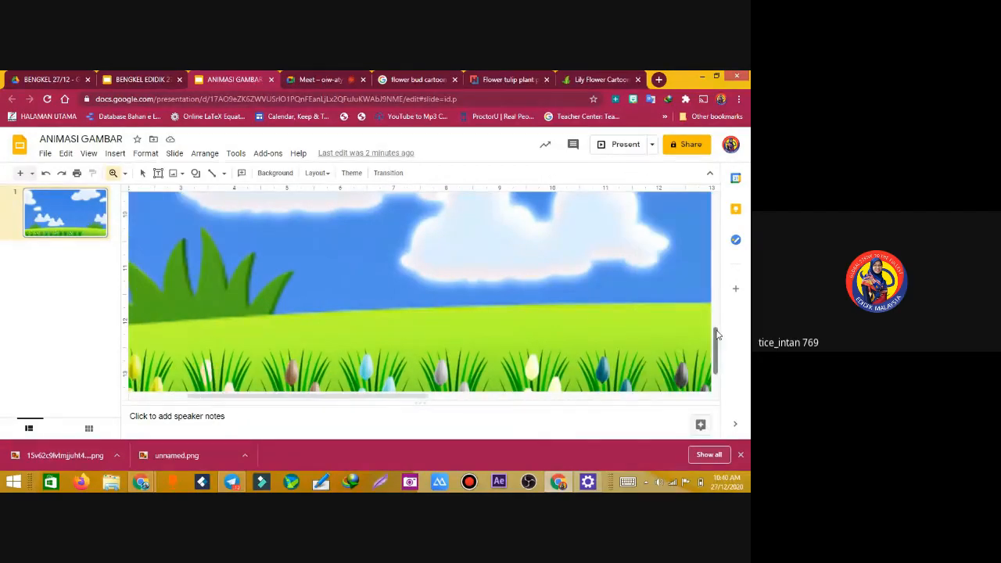
{"action": "left_click_drag", "start_coordinate": [718, 364], "coordinate": [718, 393]}
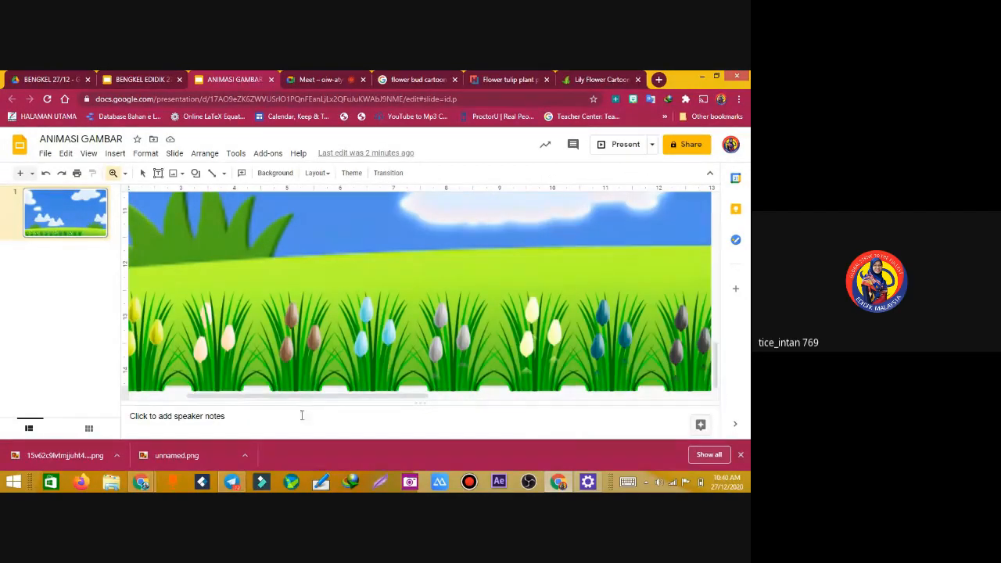
{"action": "left_click_drag", "start_coordinate": [198, 399], "coordinate": [143, 399]}
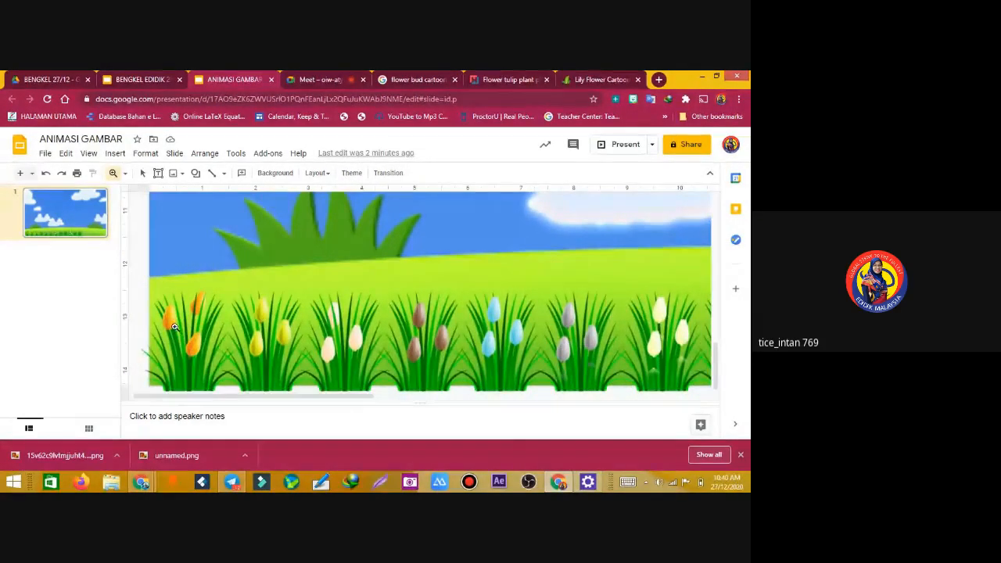
{"action": "left_click", "coordinate": [144, 172]}
{"action": "left_click", "coordinate": [143, 173]}
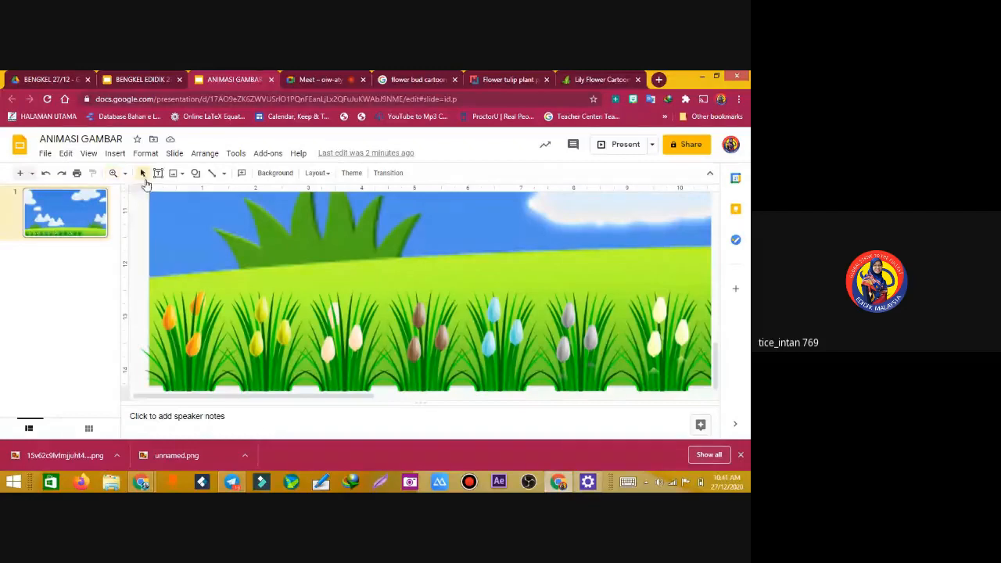
{"action": "left_click", "coordinate": [164, 317]}
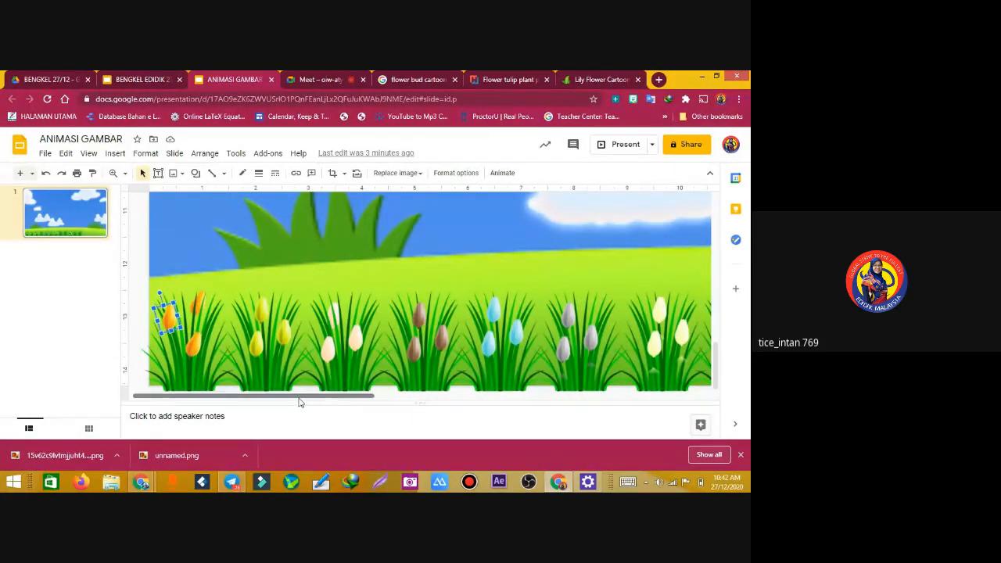
{"action": "left_click_drag", "start_coordinate": [310, 398], "coordinate": [577, 392]}
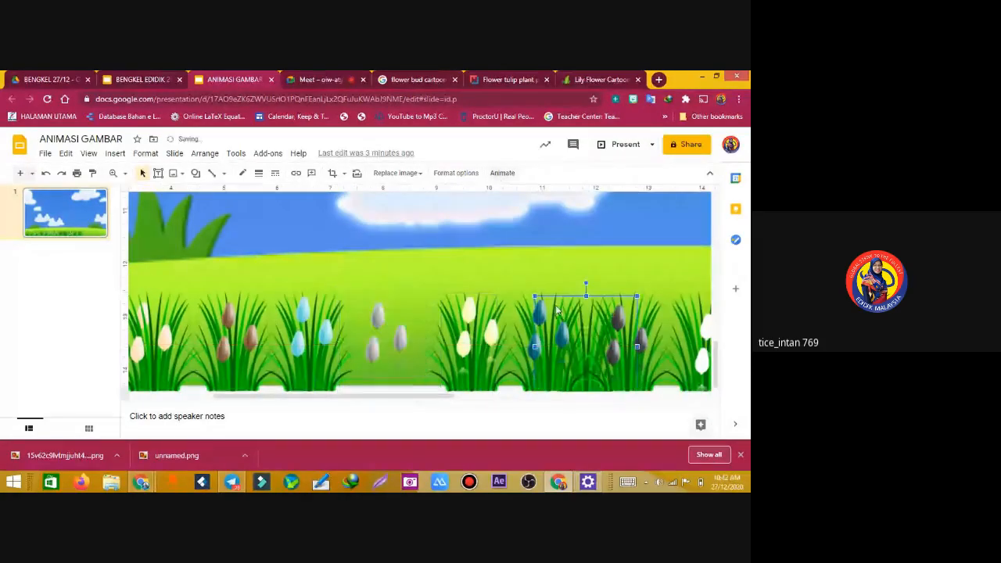
{"action": "left_click", "coordinate": [46, 175]}
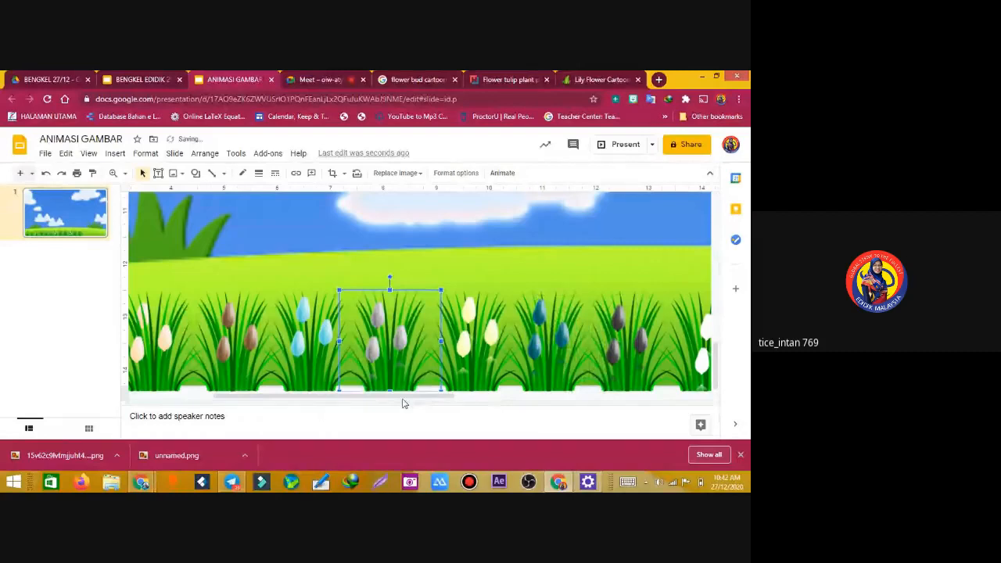
Duplicate the whole row of grass clumps with flower buds and place the copy just below the slide's lower right corner
{"action": "left_click", "coordinate": [126, 174]}
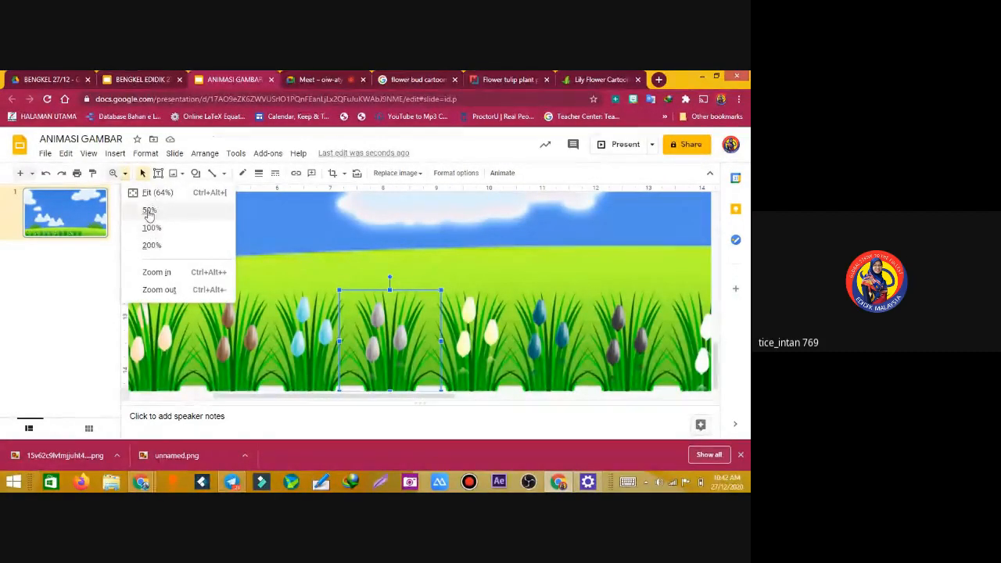
{"action": "left_click", "coordinate": [149, 209]}
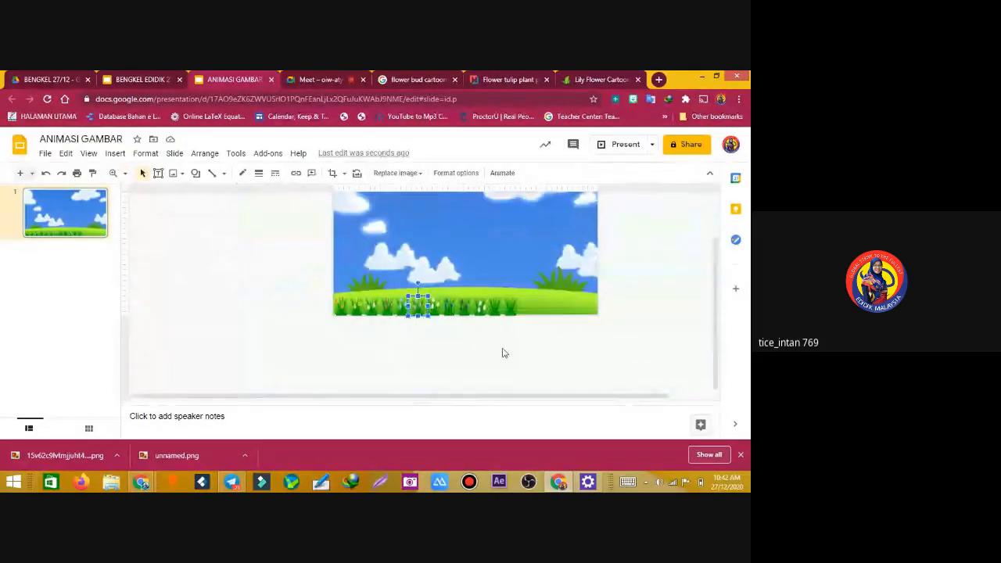
{"action": "left_click", "coordinate": [345, 355]}
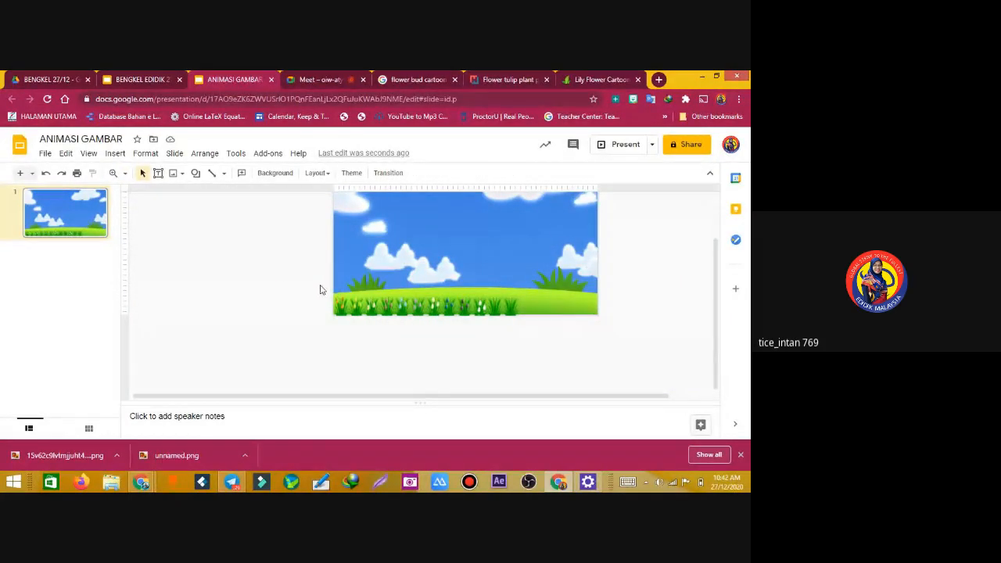
{"action": "left_click_drag", "start_coordinate": [320, 287], "coordinate": [535, 327]}
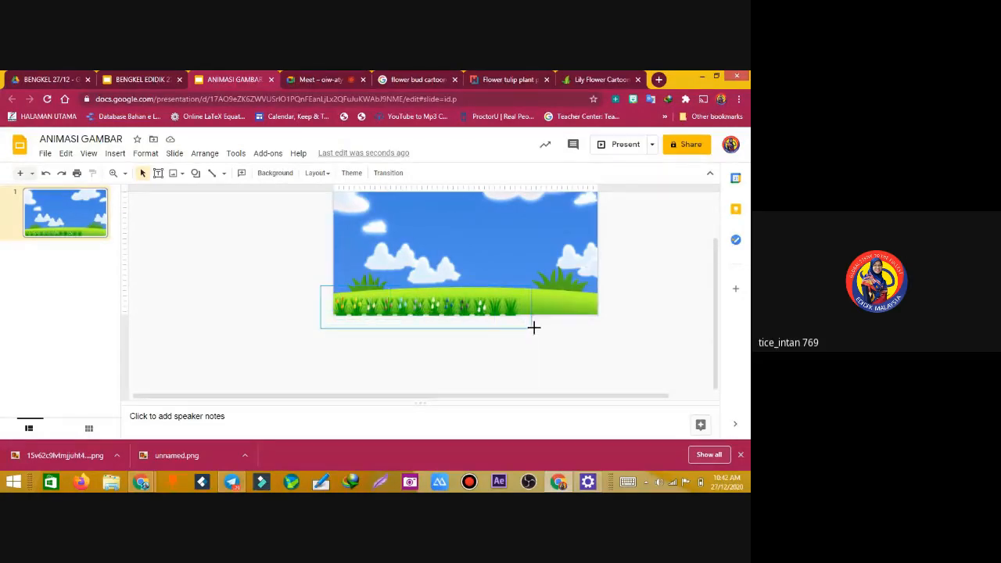
{"action": "left_click_drag", "start_coordinate": [606, 341], "coordinate": [636, 361]}
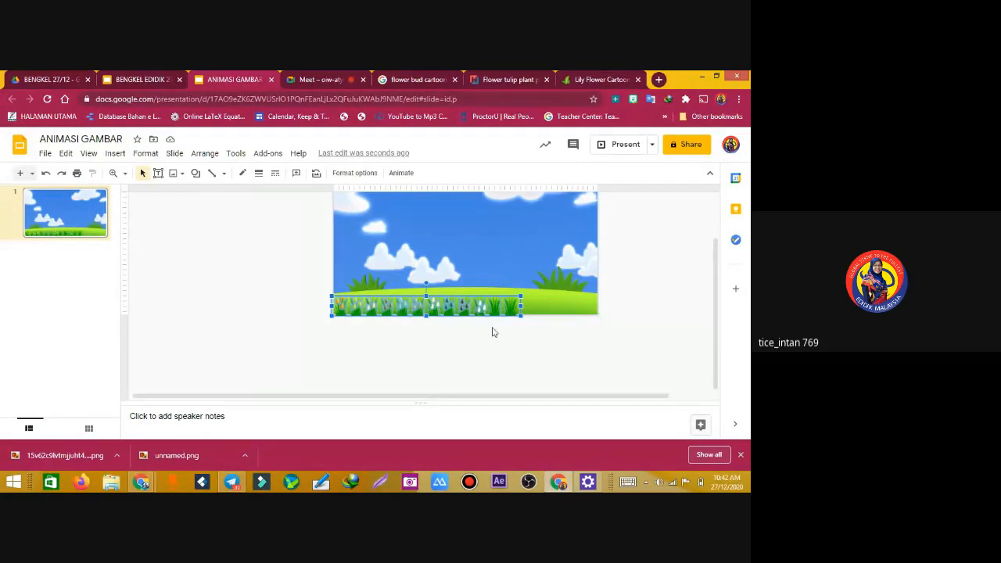
{"action": "key", "text": "ctrl+d"}
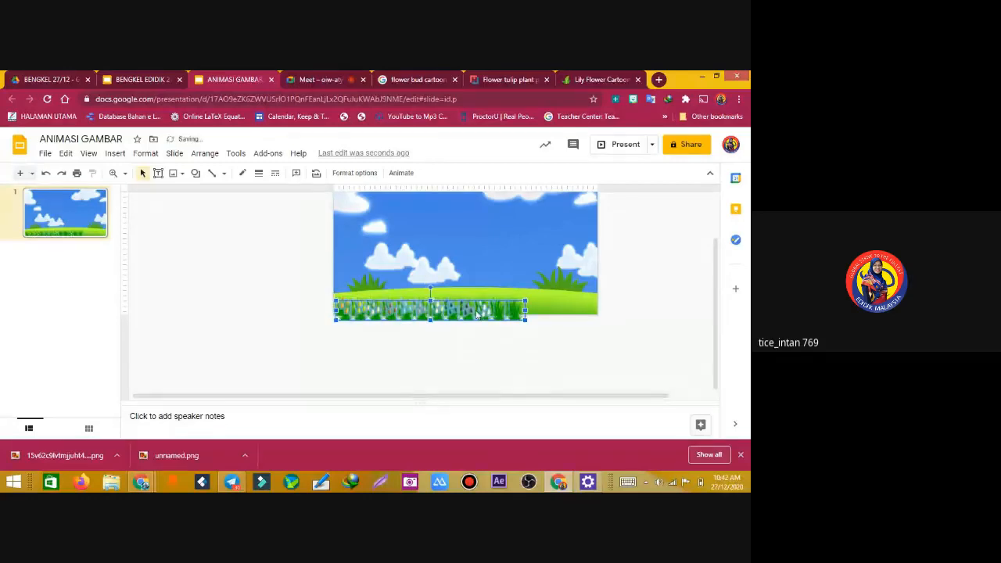
{"action": "mouse_move", "coordinate": [480, 313]}
{"action": "left_mouse_down"}
{"action": "mouse_move", "coordinate": [670, 311]}
{"action": "mouse_move", "coordinate": [608, 308]}
{"action": "mouse_move", "coordinate": [633, 310]}
{"action": "mouse_move", "coordinate": [596, 315]}
{"action": "mouse_move", "coordinate": [592, 331]}
{"action": "mouse_move", "coordinate": [502, 331]}
{"action": "mouse_move", "coordinate": [481, 317]}
{"action": "mouse_move", "coordinate": [486, 326]}
{"action": "left_mouse_up"}
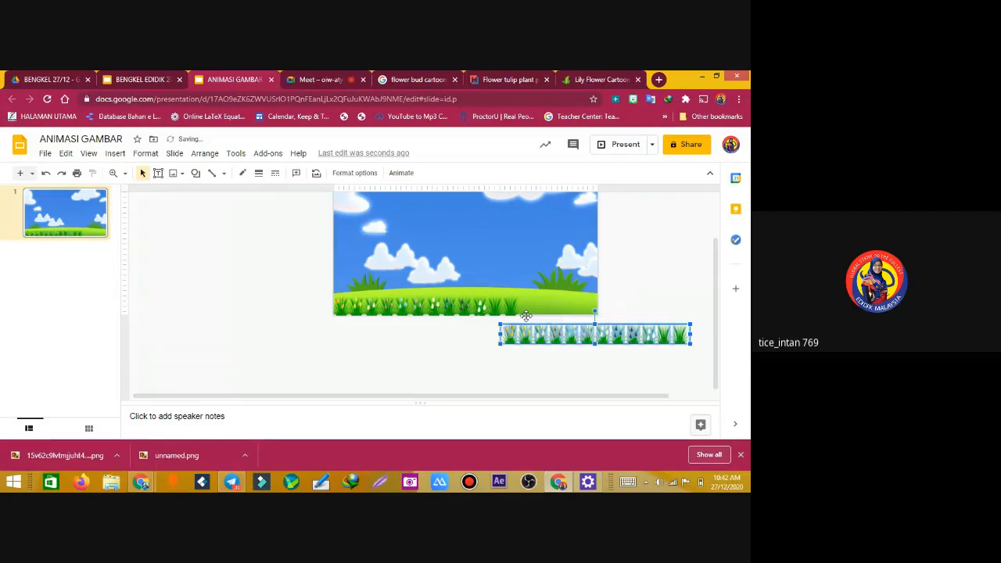
Delete the two budless grass clumps at the right end of both the original row and the duplicated row
{"action": "left_click", "coordinate": [519, 310]}
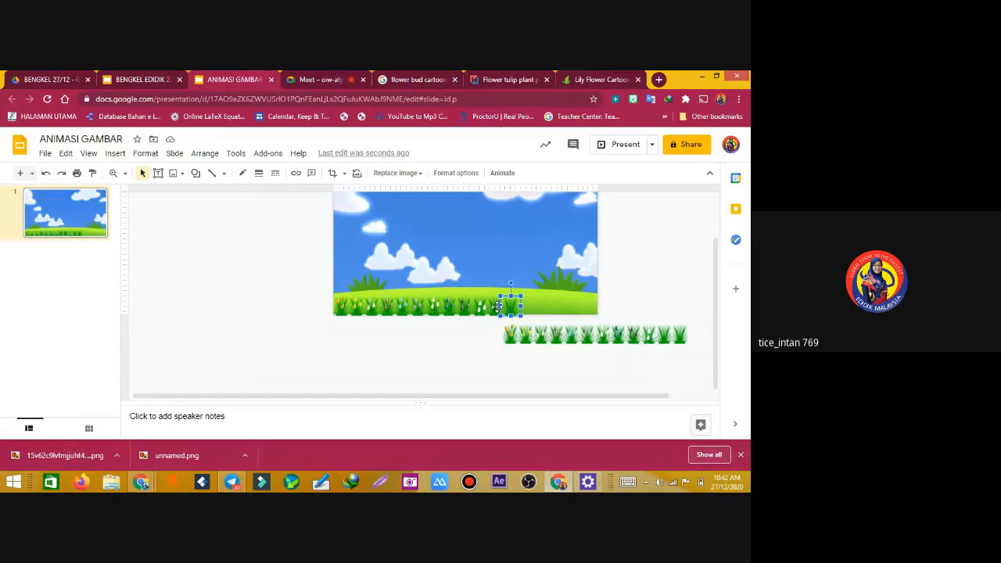
{"action": "left_click", "coordinate": [496, 308], "text": "shift"}
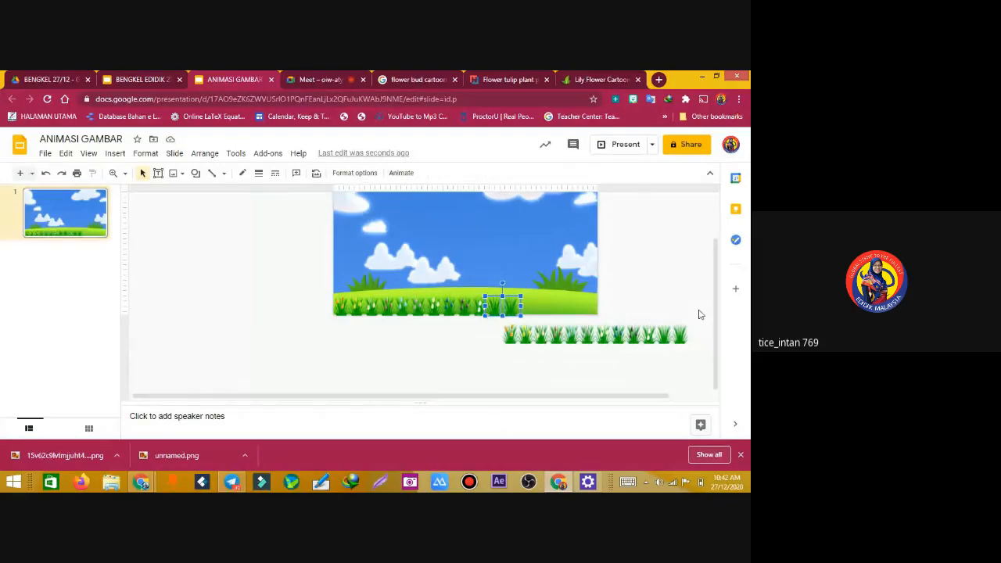
{"action": "key", "text": "Delete"}
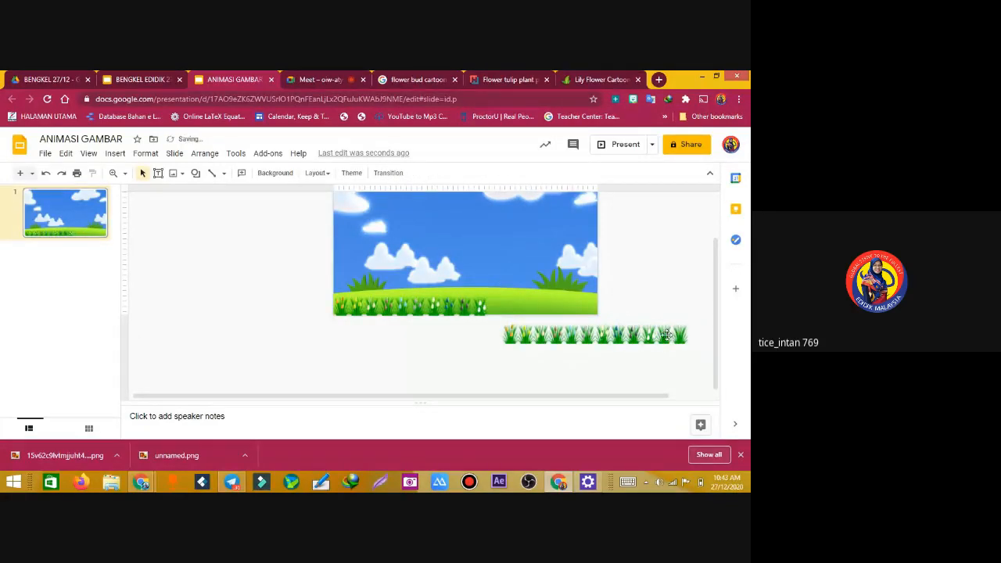
{"action": "left_click", "coordinate": [673, 338]}
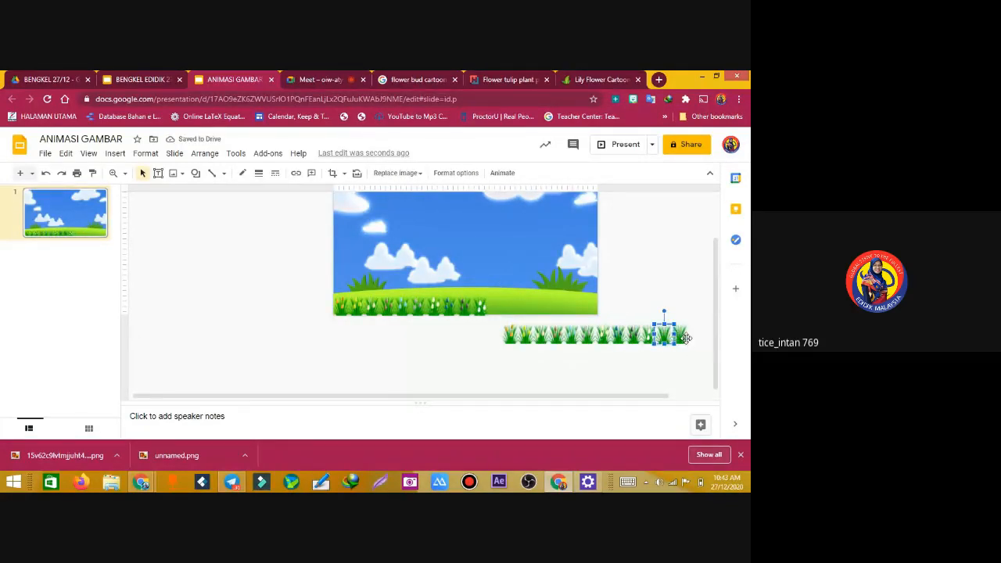
{"action": "left_click_drag", "start_coordinate": [685, 338], "coordinate": [704, 359]}
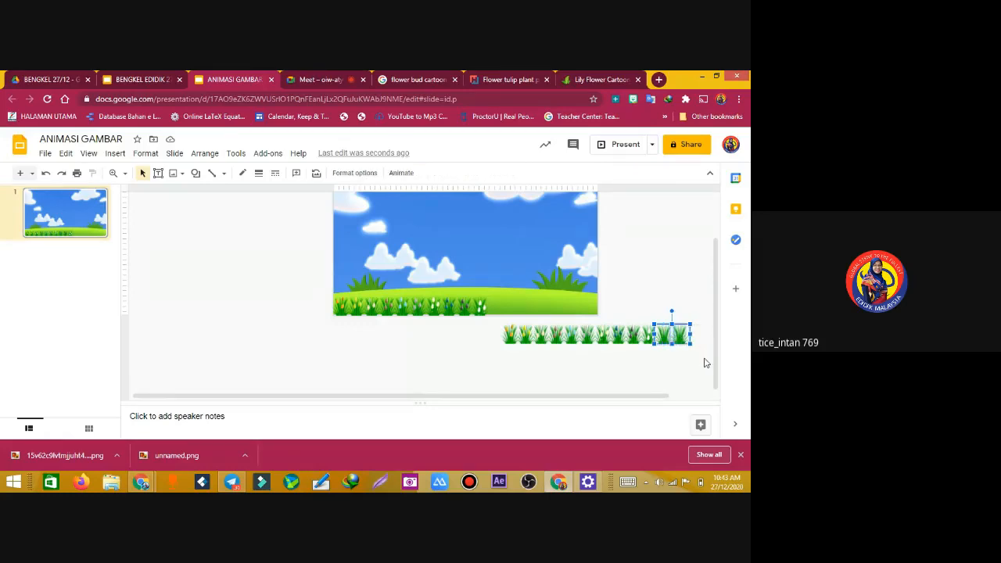
{"action": "key", "text": "Delete"}
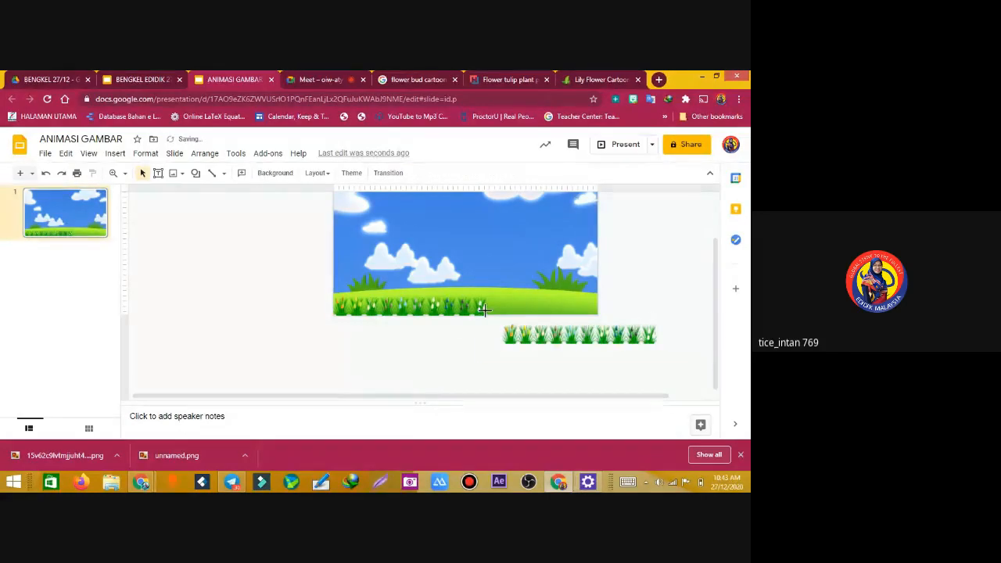
Move the duplicated flower row up onto the slide so it continues the original row at the same height
{"action": "left_click_drag", "start_coordinate": [685, 357], "coordinate": [497, 304]}
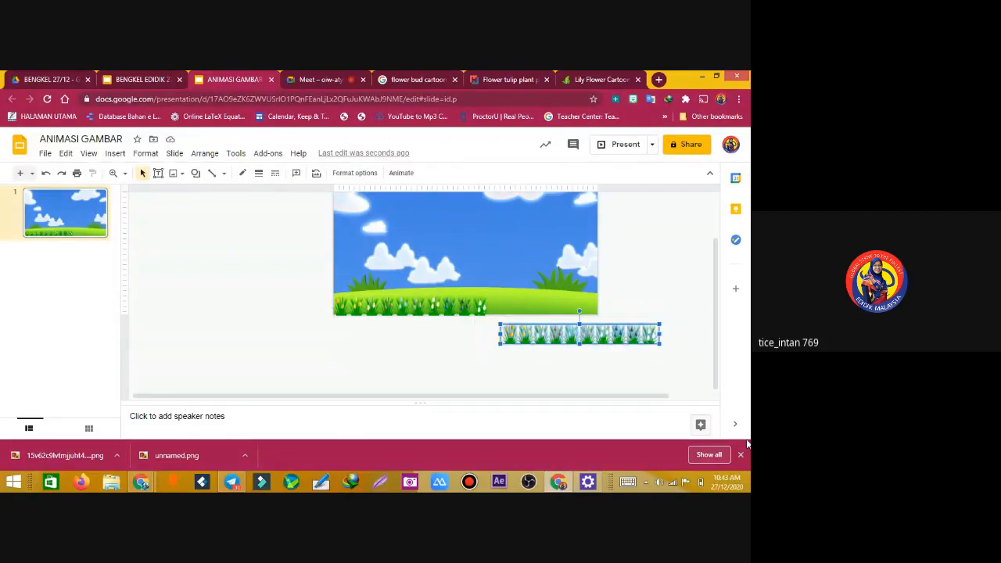
{"action": "key", "text": "Up"}
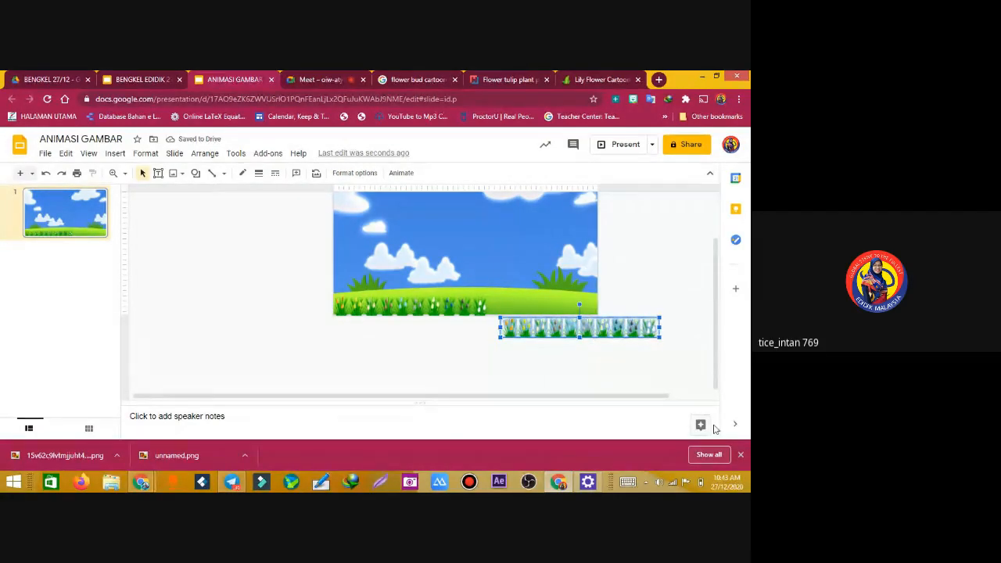
{"action": "key", "text": "Up"}
{"action": "key", "text": "Up"}
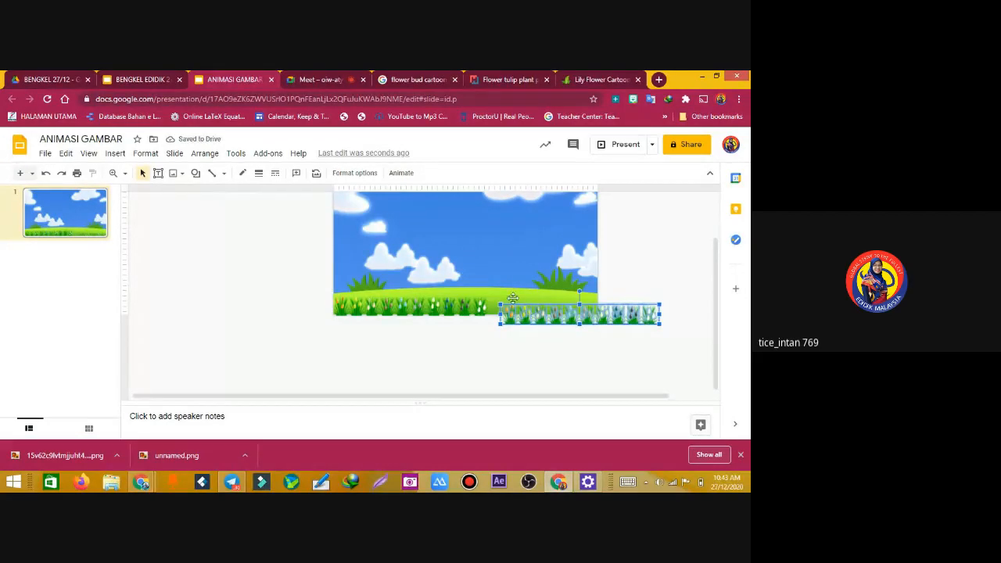
{"action": "mouse_move", "coordinate": [539, 313]}
{"action": "left_mouse_down"}
{"action": "mouse_move", "coordinate": [507, 304]}
{"action": "mouse_move", "coordinate": [525, 302]}
{"action": "left_mouse_up"}
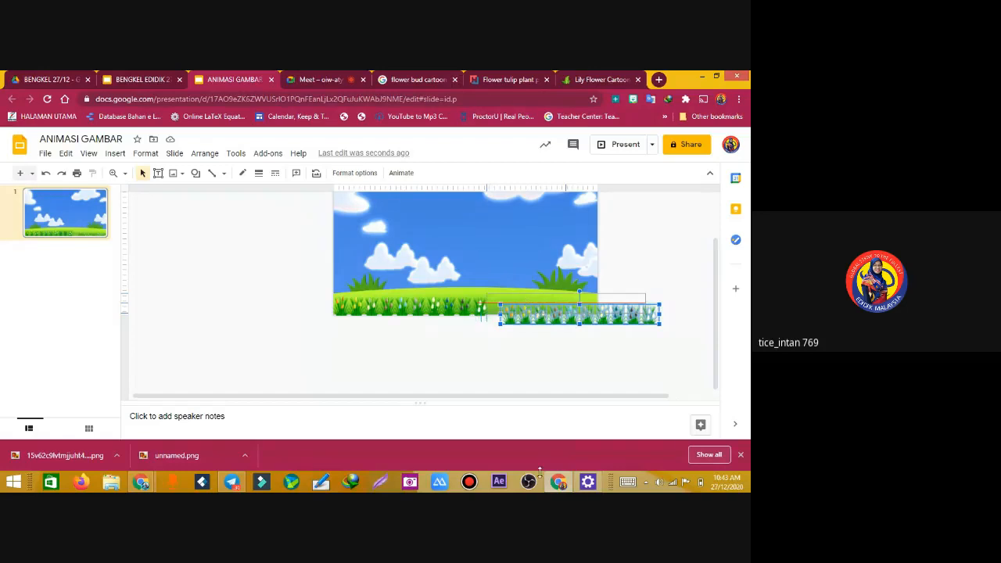
{"action": "left_click_drag", "start_coordinate": [509, 453], "coordinate": [509, 453]}
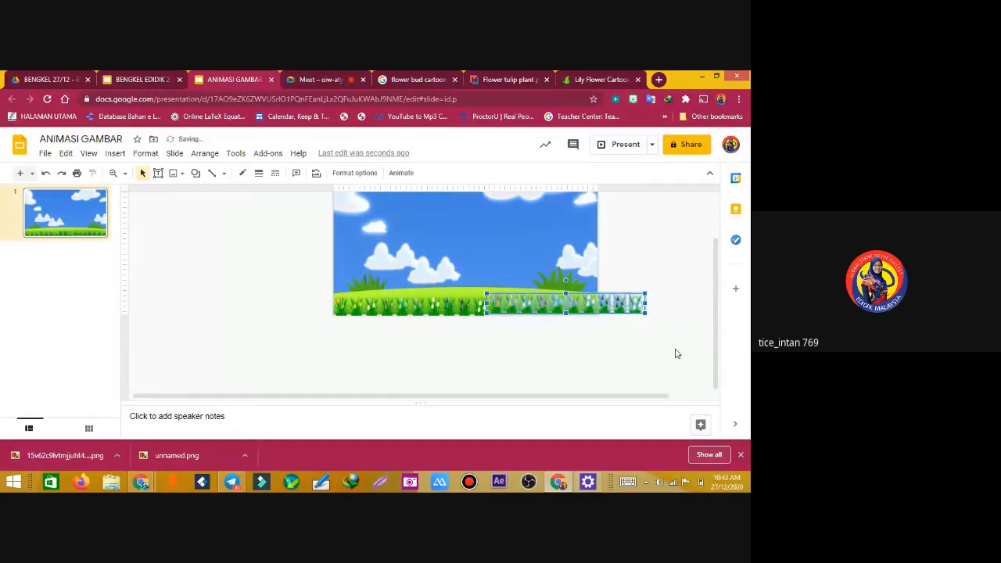
{"action": "key", "text": "Down"}
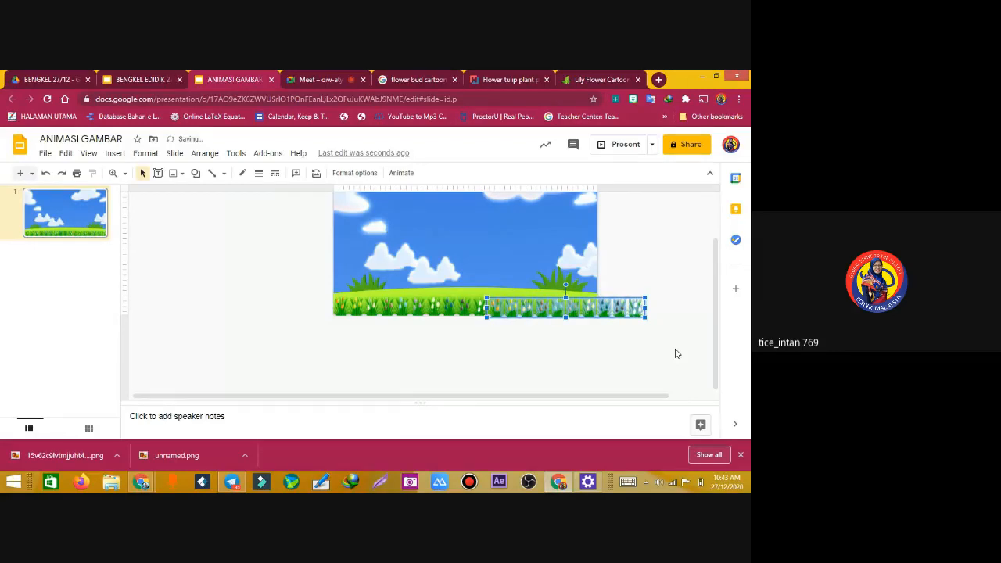
{"action": "key", "text": "Up"}
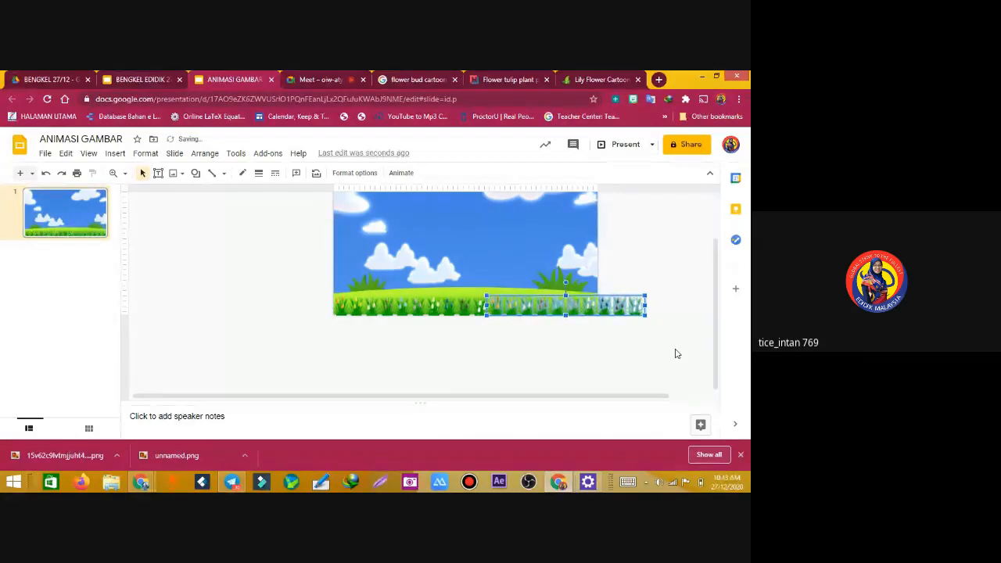
{"action": "key", "text": "Down"}
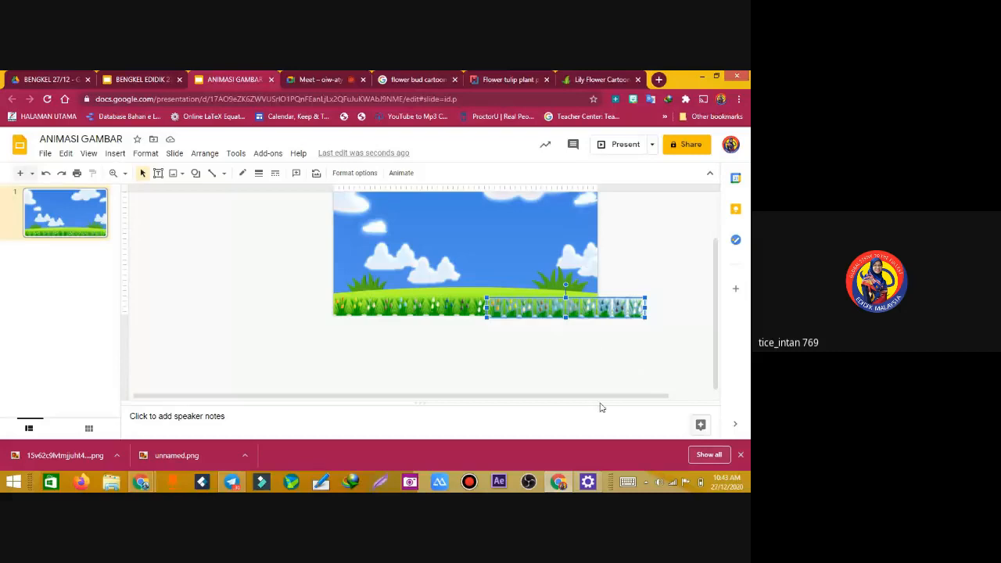
{"action": "key", "text": "Up"}
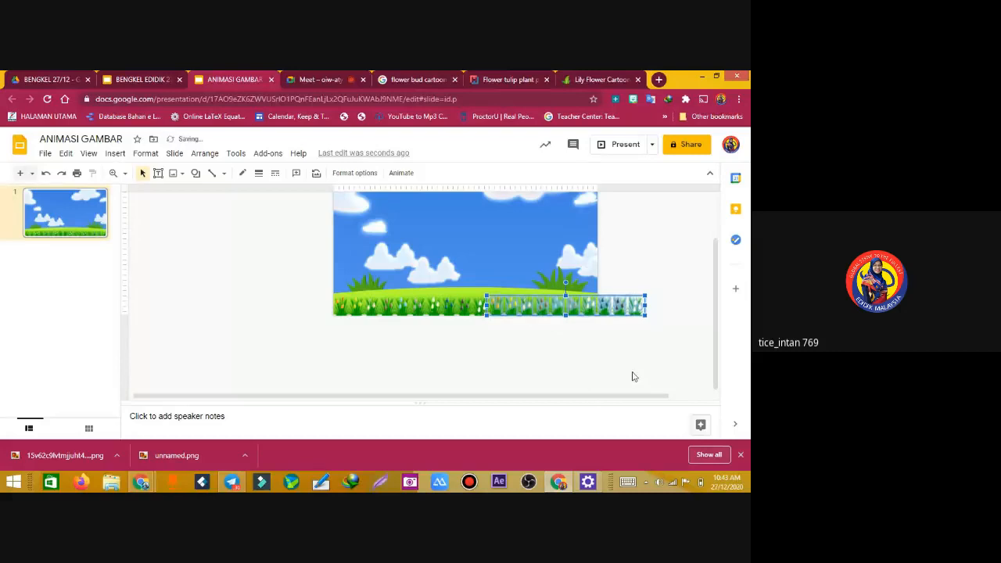
Try deleting the flower clumps that extend past the slide's right edge, and undo the deletion
{"action": "left_click", "coordinate": [658, 327]}
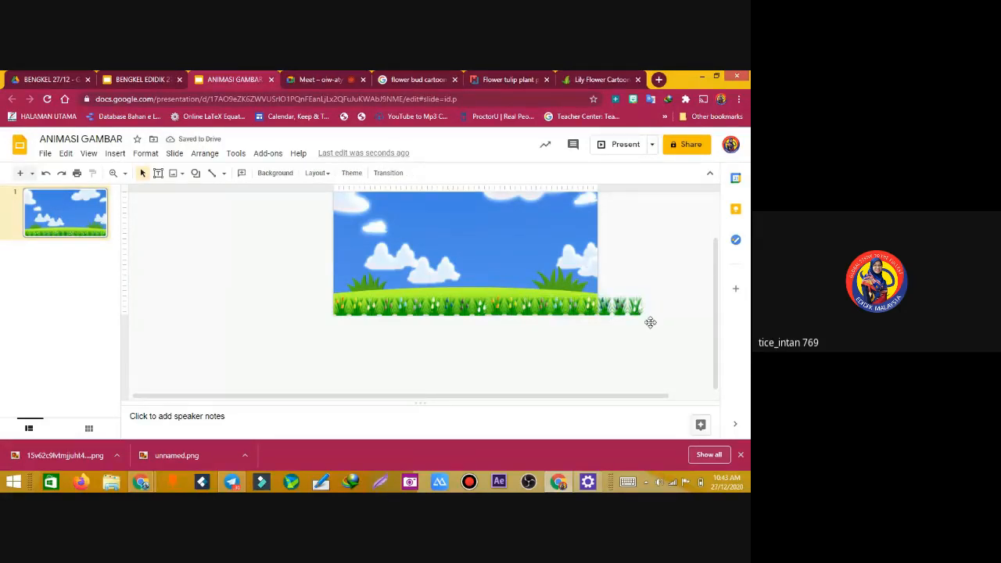
{"action": "left_click", "coordinate": [647, 324]}
{"action": "left_click_drag", "start_coordinate": [671, 331], "coordinate": [594, 284]}
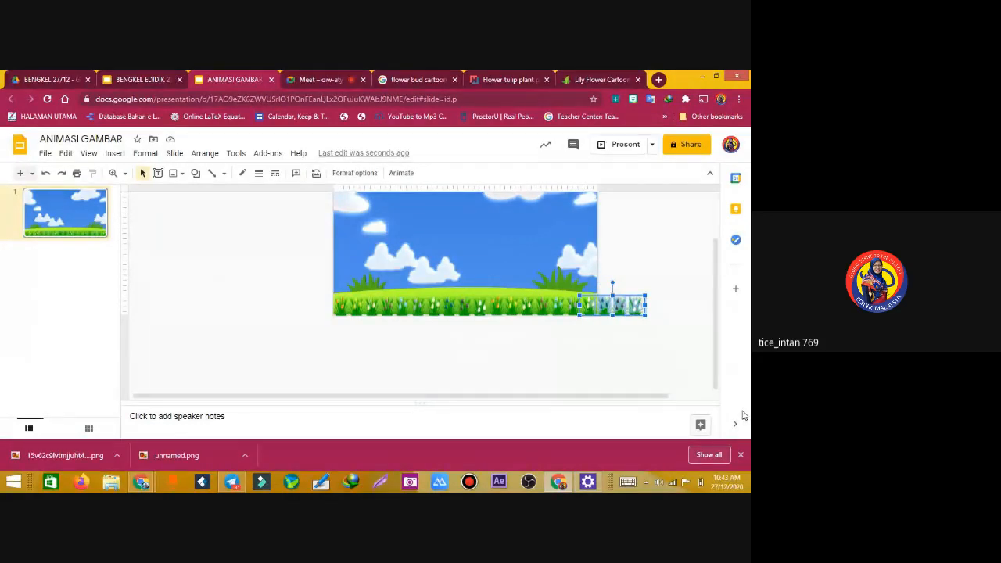
{"action": "key", "text": "Delete"}
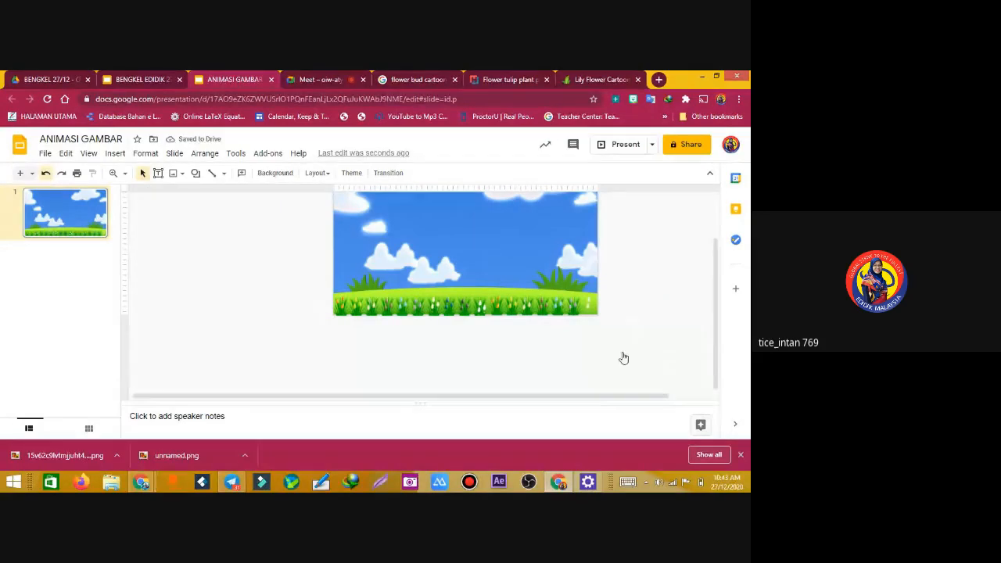
{"action": "key", "text": "ctrl+z"}
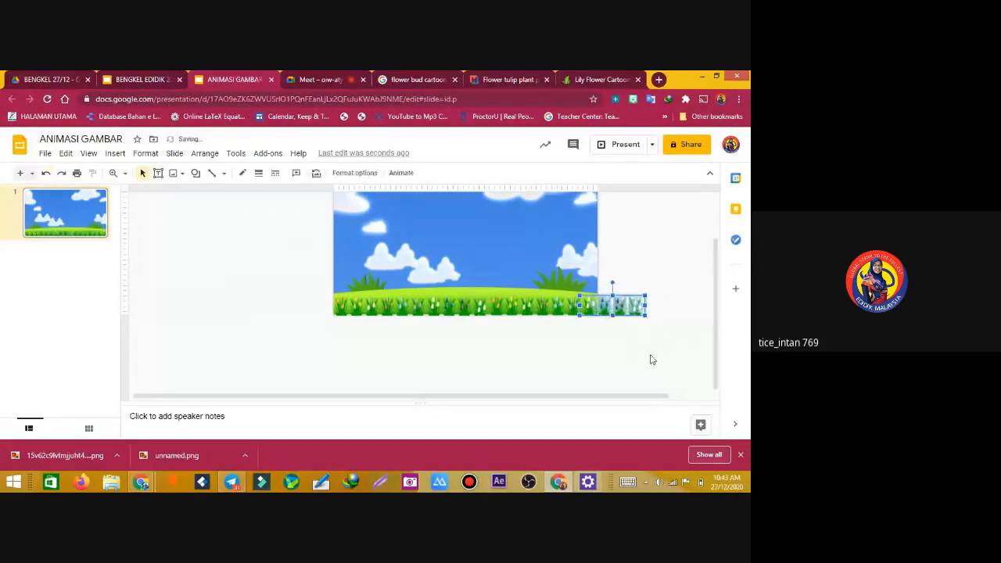
{"action": "left_click", "coordinate": [252, 333]}
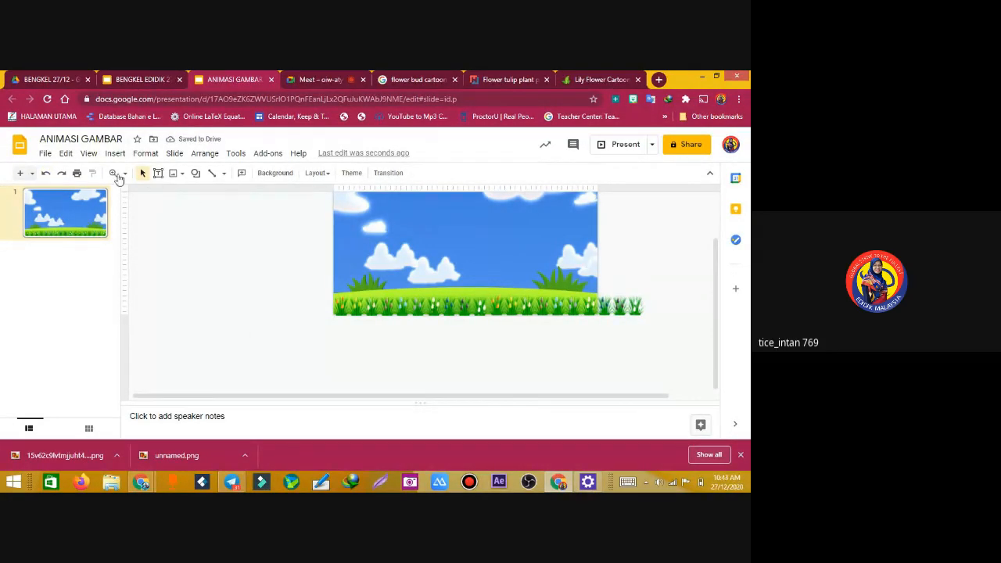
Delete the two outermost grass clumps and the white buds that extend past the slide's right edge
{"action": "left_click", "coordinate": [114, 173]}
{"action": "left_click", "coordinate": [353, 315]}
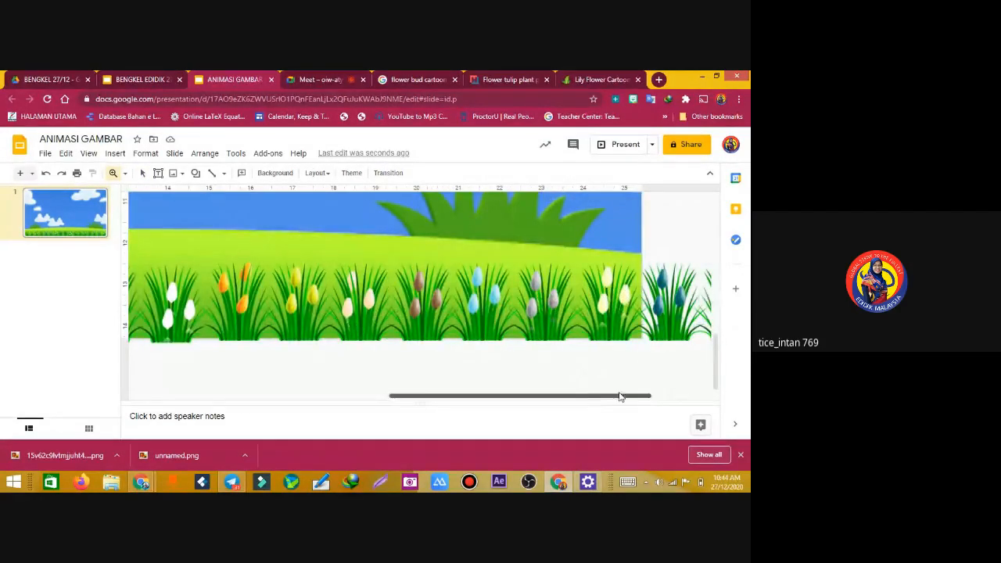
{"action": "left_click_drag", "start_coordinate": [622, 396], "coordinate": [685, 398]}
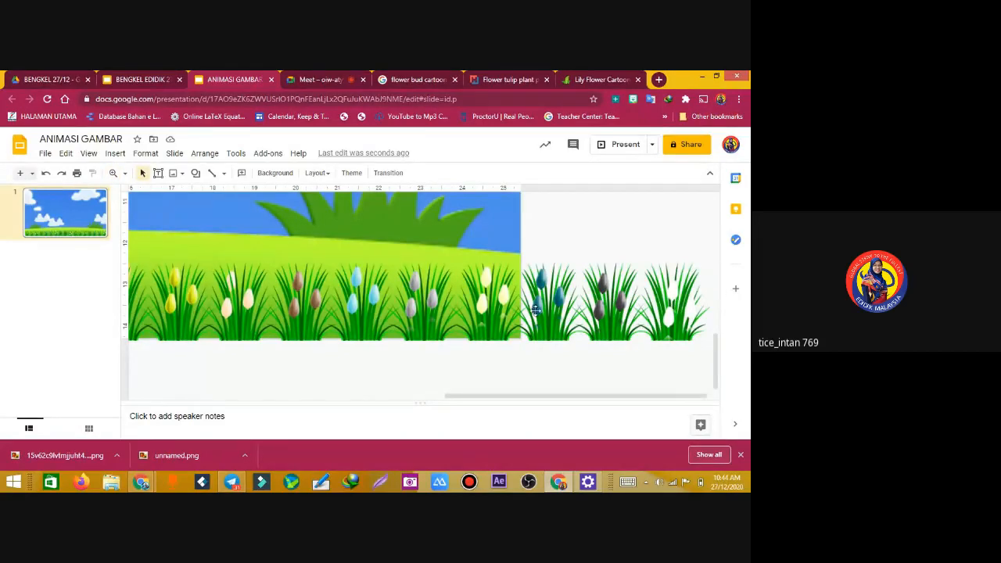
{"action": "left_click", "coordinate": [563, 338]}
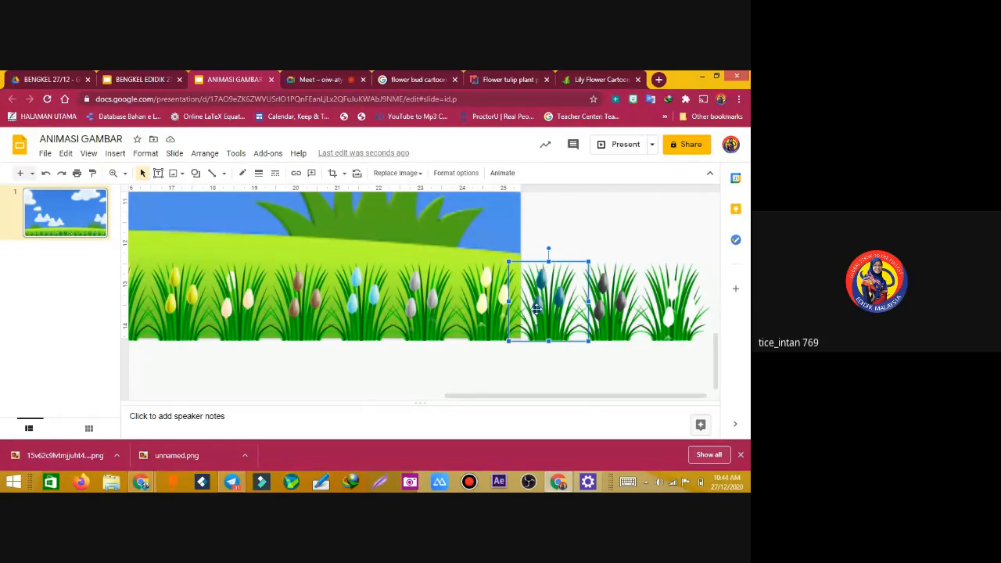
{"action": "left_click", "coordinate": [537, 309], "text": "shift"}
{"action": "left_click", "coordinate": [542, 282], "text": "shift"}
{"action": "left_click", "coordinate": [556, 290], "text": "shift"}
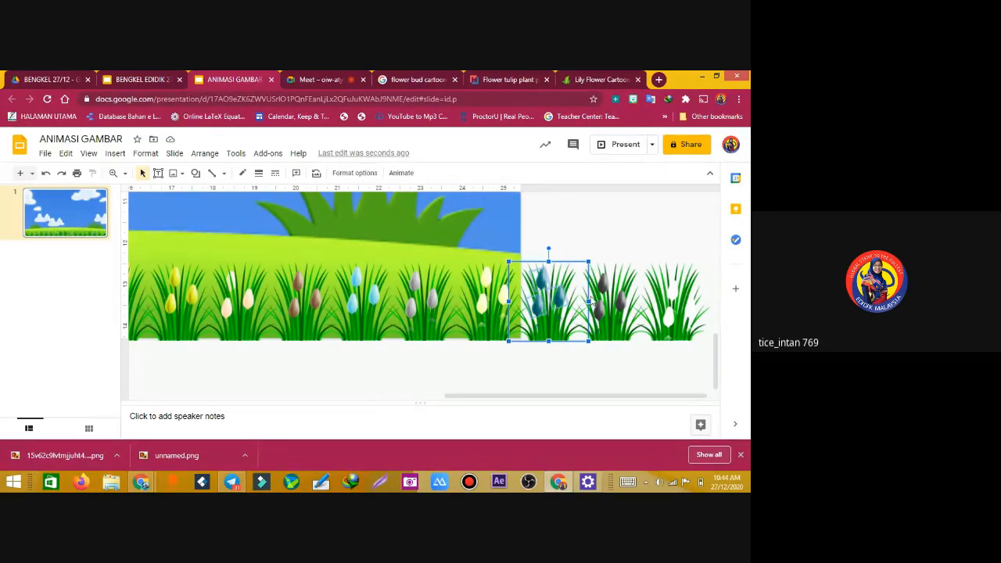
{"action": "left_click_drag", "start_coordinate": [589, 302], "coordinate": [628, 296]}
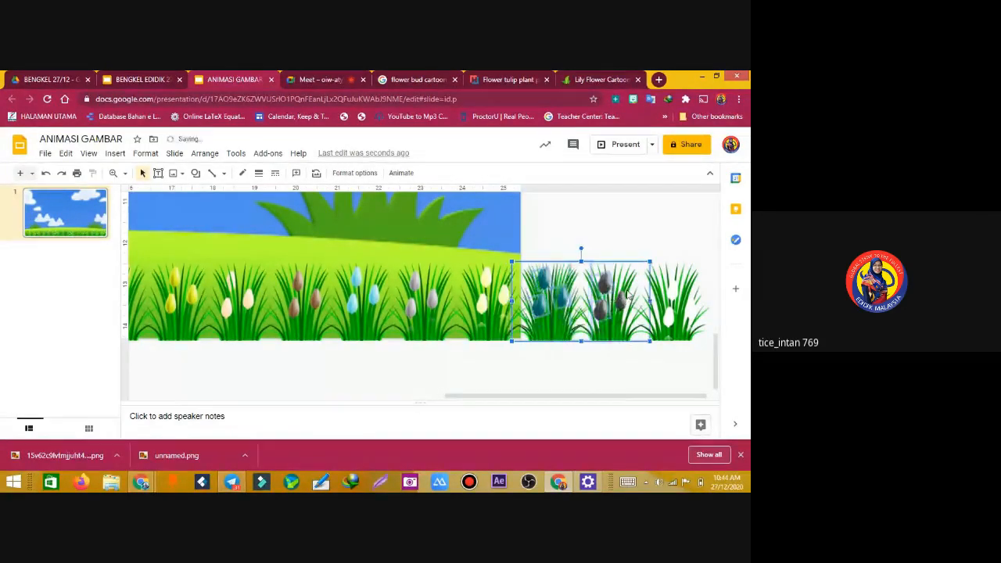
{"action": "left_click", "coordinate": [671, 296], "text": "shift"}
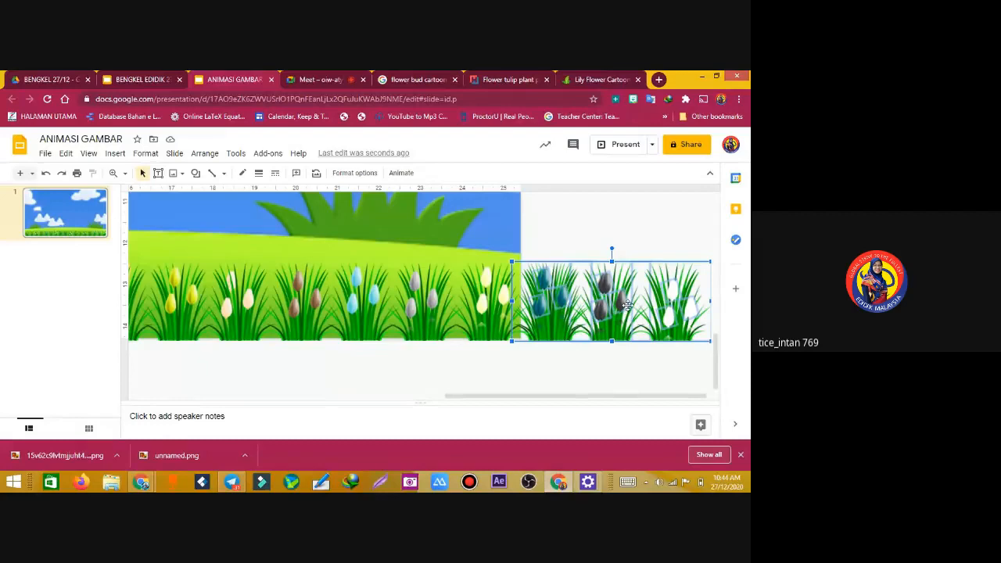
{"action": "key", "text": "Delete"}
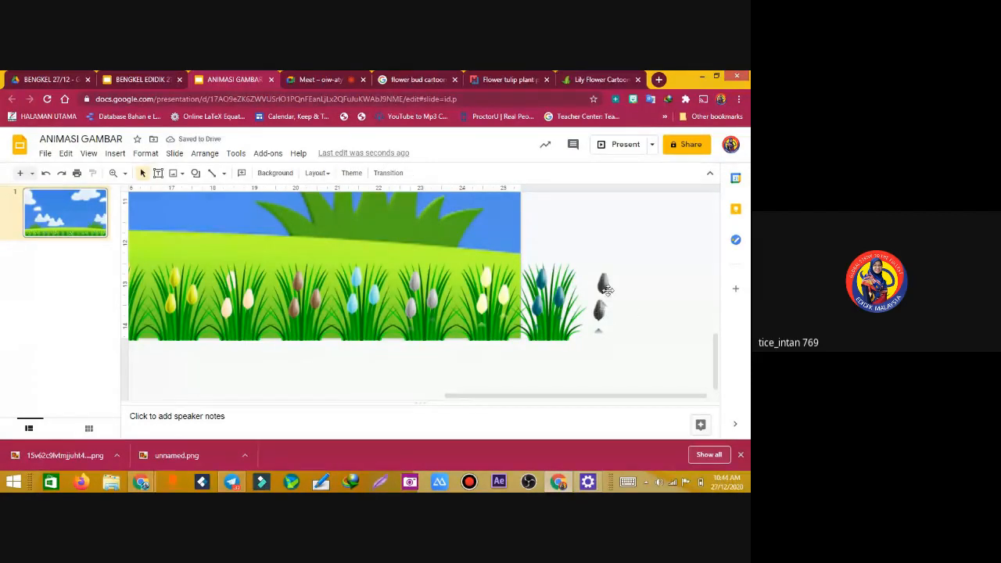
Delete the remaining teal-budded grass clump and the two leftover dark buds outside the slide's right edge
{"action": "left_click", "coordinate": [602, 288]}
{"action": "left_click", "coordinate": [604, 283], "text": "shift"}
{"action": "left_click", "coordinate": [559, 301], "text": "shift"}
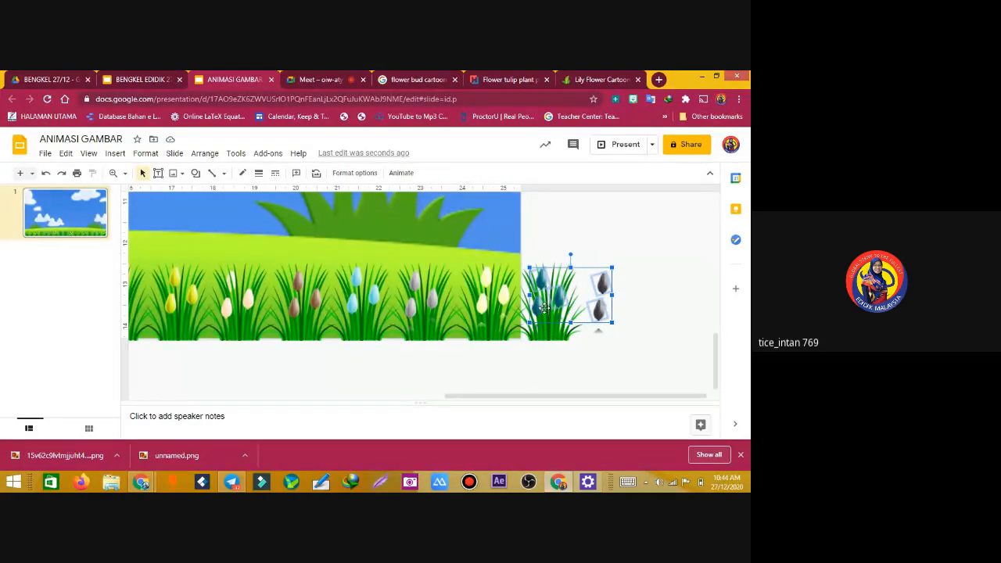
{"action": "left_click", "coordinate": [539, 305], "text": "shift"}
{"action": "left_click", "coordinate": [554, 334], "text": "shift"}
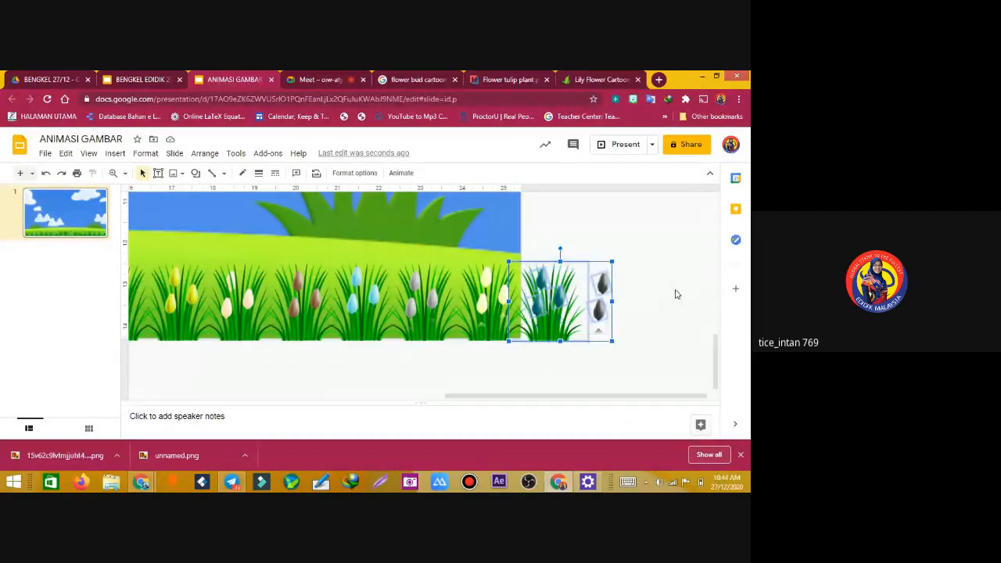
{"action": "key", "text": "Delete"}
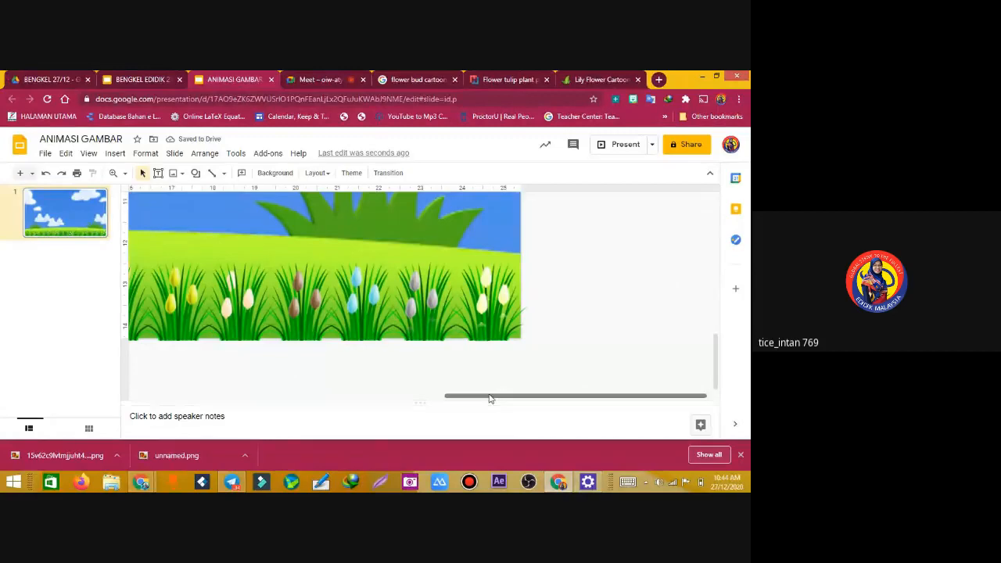
Send the lower right bud of the lavender-grey clump to the back and nudge it up and to the right
{"action": "left_click_drag", "start_coordinate": [481, 403], "coordinate": [229, 421]}
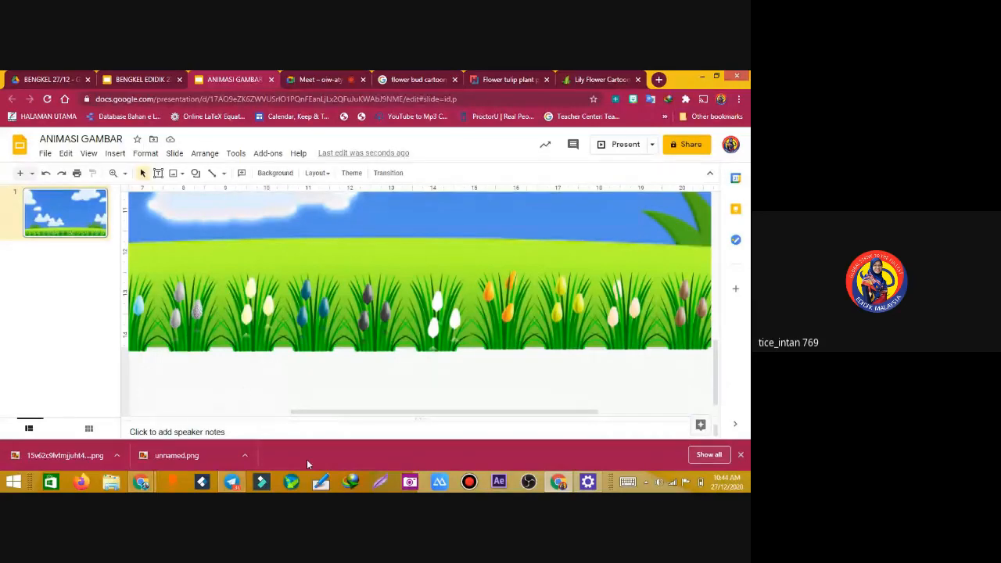
{"action": "left_click", "coordinate": [195, 310]}
{"action": "right_click", "coordinate": [198, 311]}
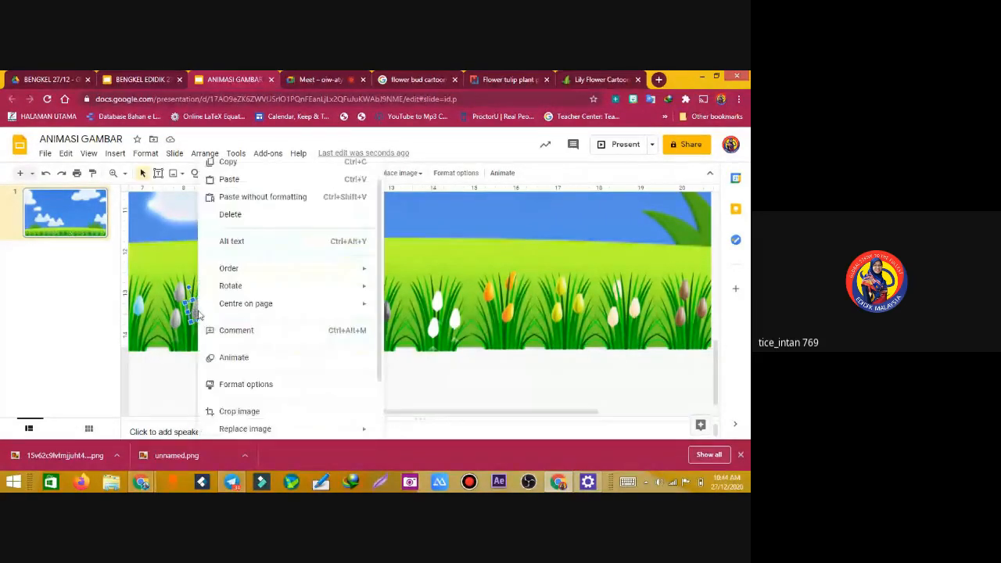
{"action": "mouse_move", "coordinate": [282, 269]}
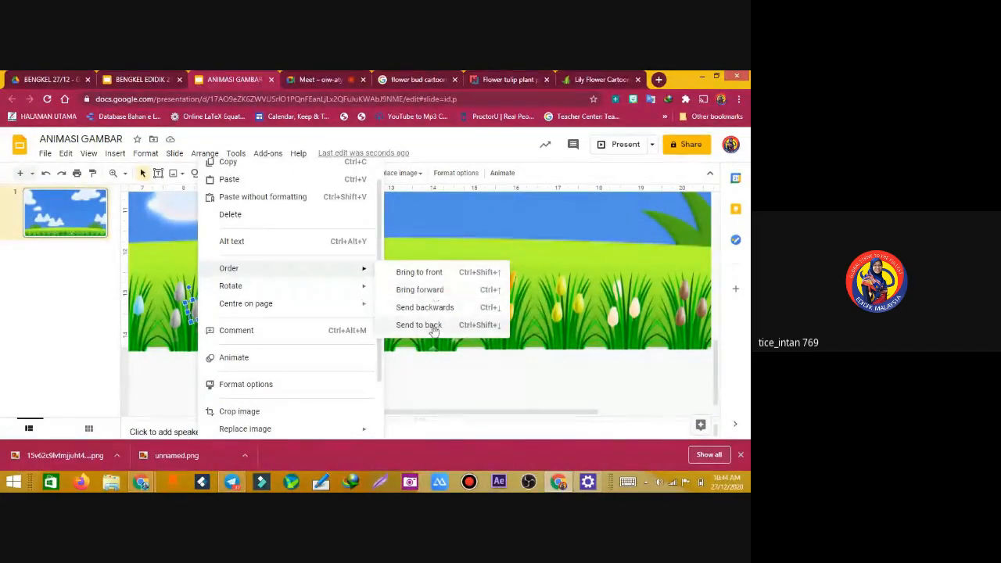
{"action": "mouse_move", "coordinate": [365, 286]}
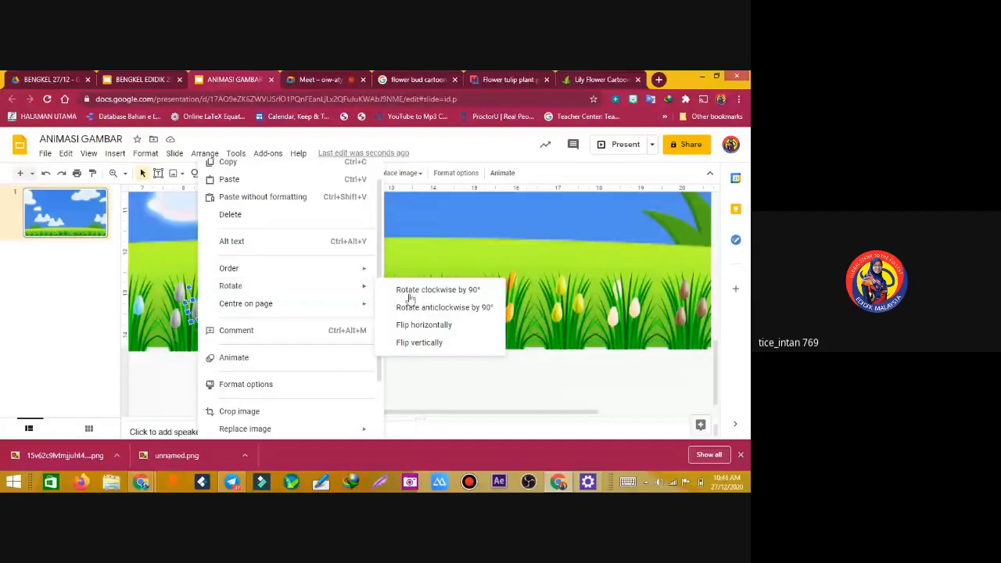
{"action": "mouse_move", "coordinate": [336, 271]}
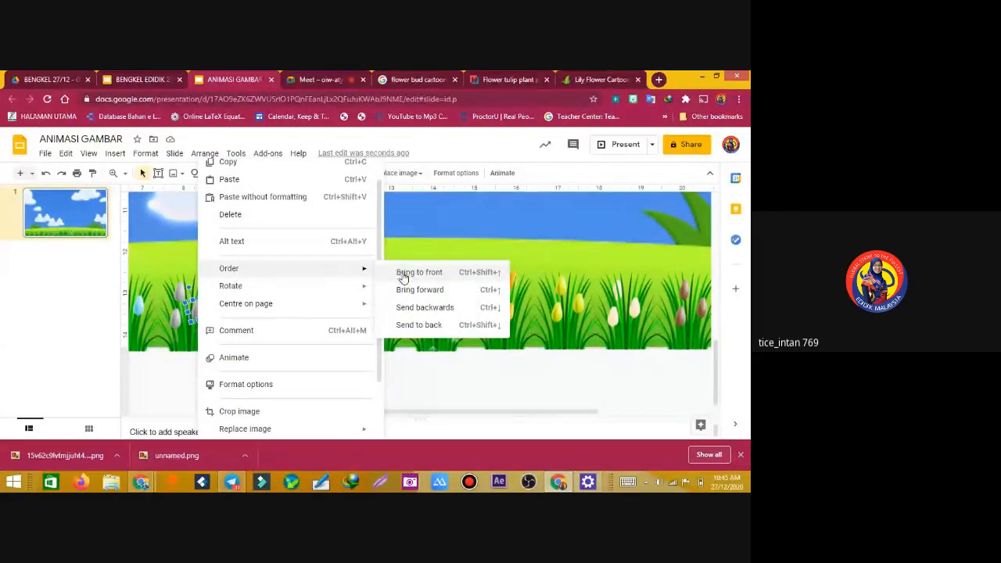
{"action": "left_click", "coordinate": [419, 327]}
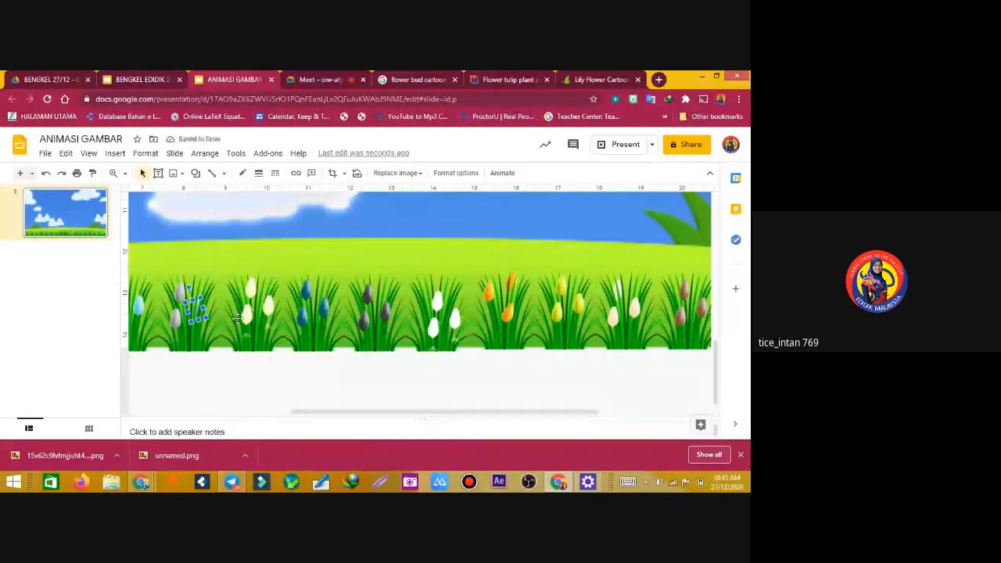
{"action": "key", "text": "Up"}
{"action": "key", "text": "Up"}
{"action": "key", "text": "Right"}
Shift the lower left bud of the neighbouring cream clump slightly left and send it to the back
{"action": "left_click", "coordinate": [248, 319]}
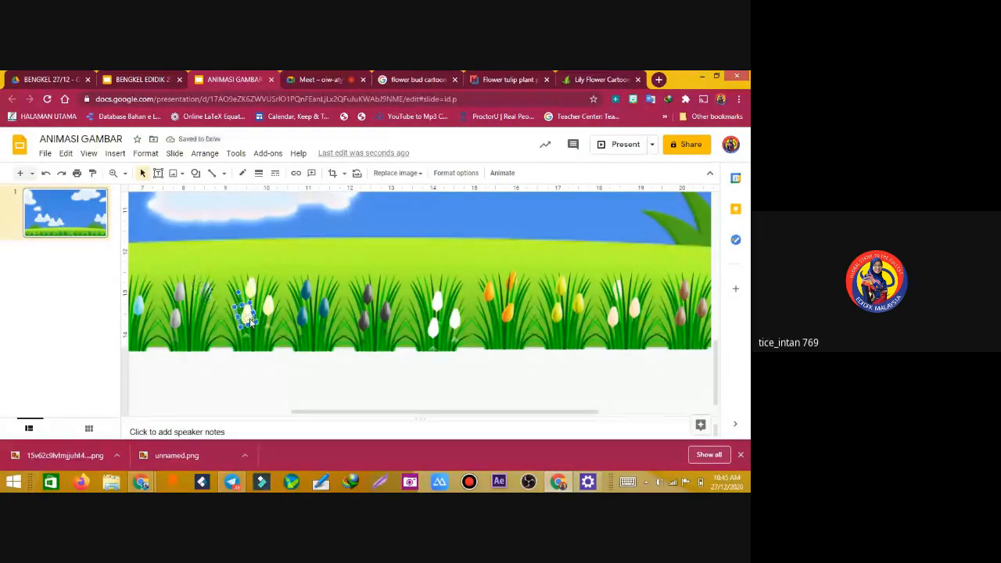
{"action": "key", "text": "Left"}
{"action": "key", "text": "Left"}
{"action": "key", "text": "Left"}
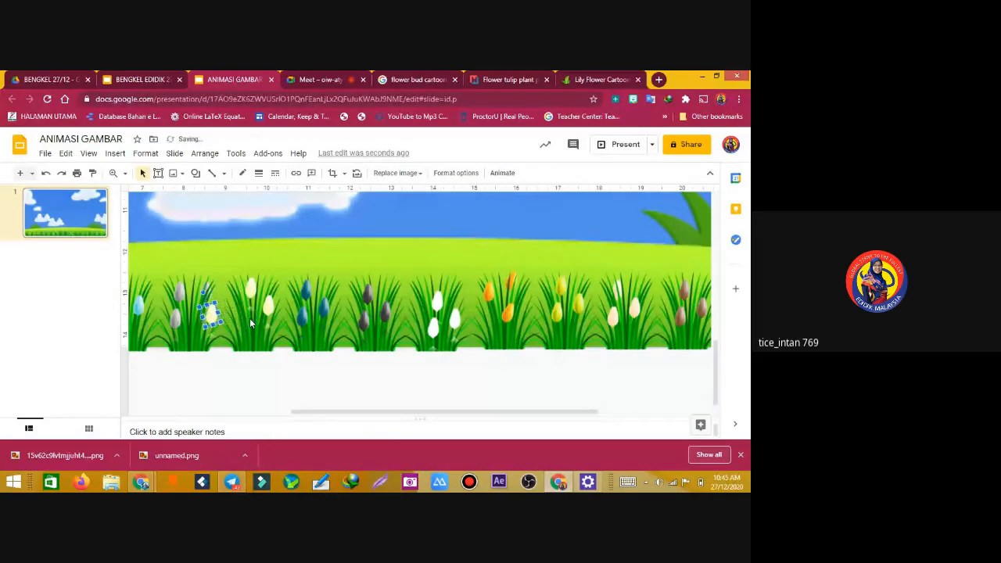
{"action": "key", "text": "Right"}
{"action": "key", "text": "Right"}
{"action": "key", "text": "Right"}
{"action": "right_click", "coordinate": [237, 316]}
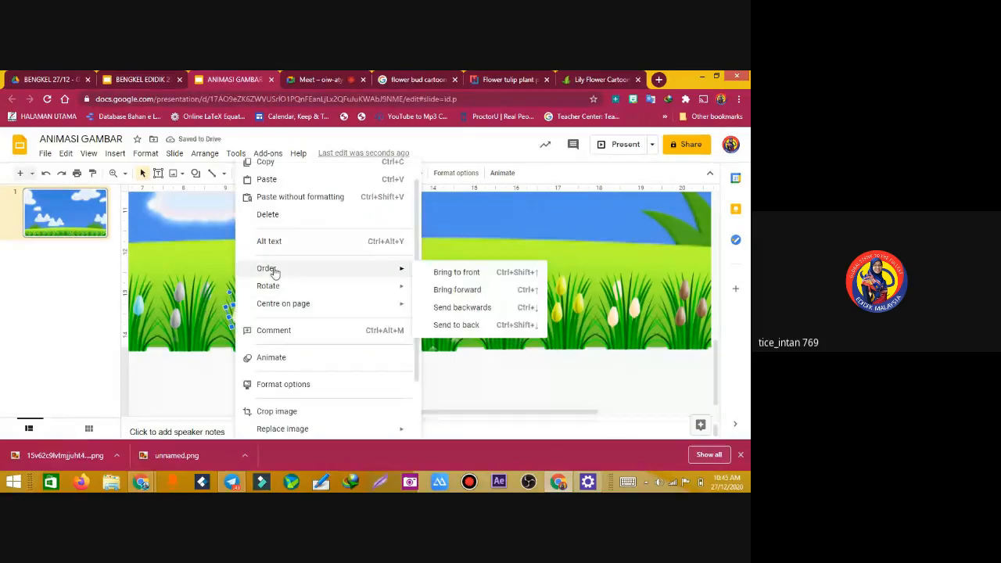
{"action": "left_click", "coordinate": [450, 326]}
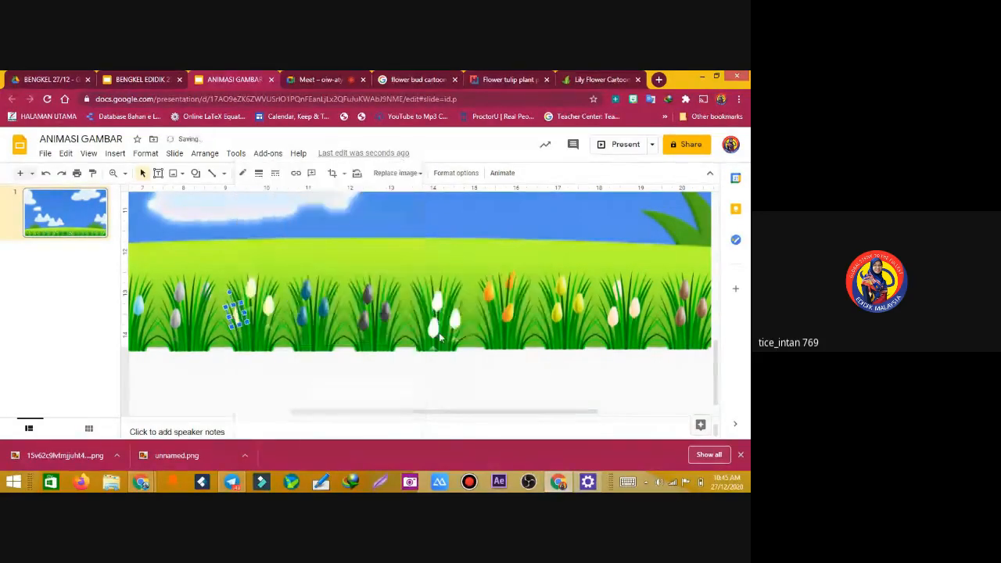
Send the right bud of the dark blue clump to the back and nudge it slightly right and down
{"action": "left_click", "coordinate": [324, 309]}
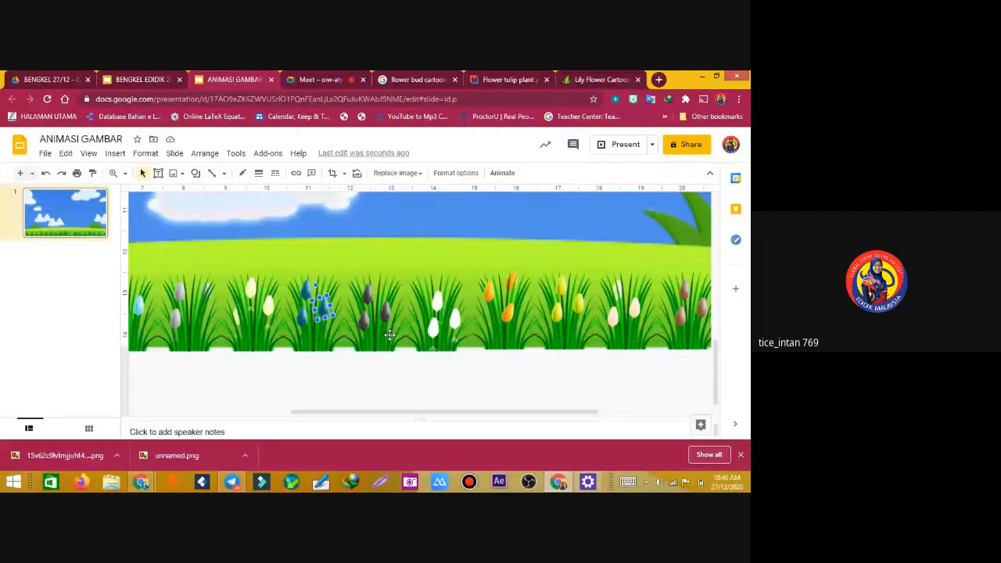
{"action": "right_click", "coordinate": [326, 313]}
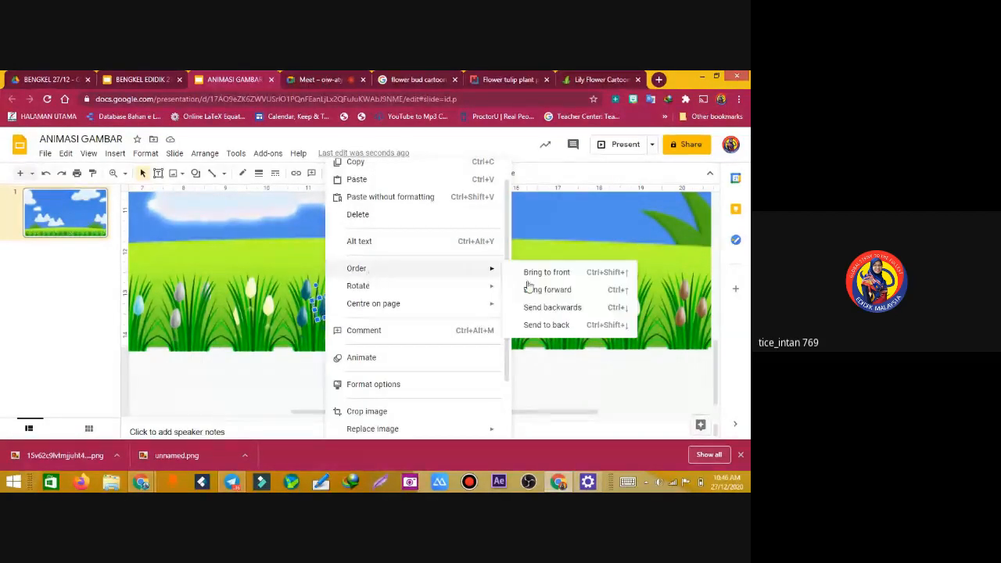
{"action": "mouse_move", "coordinate": [402, 270]}
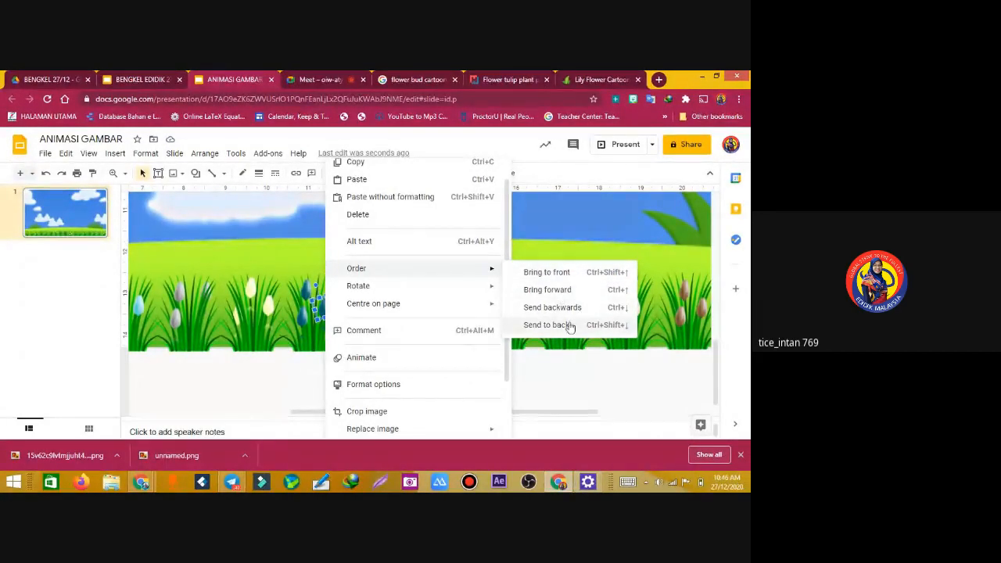
{"action": "left_click", "coordinate": [704, 281]}
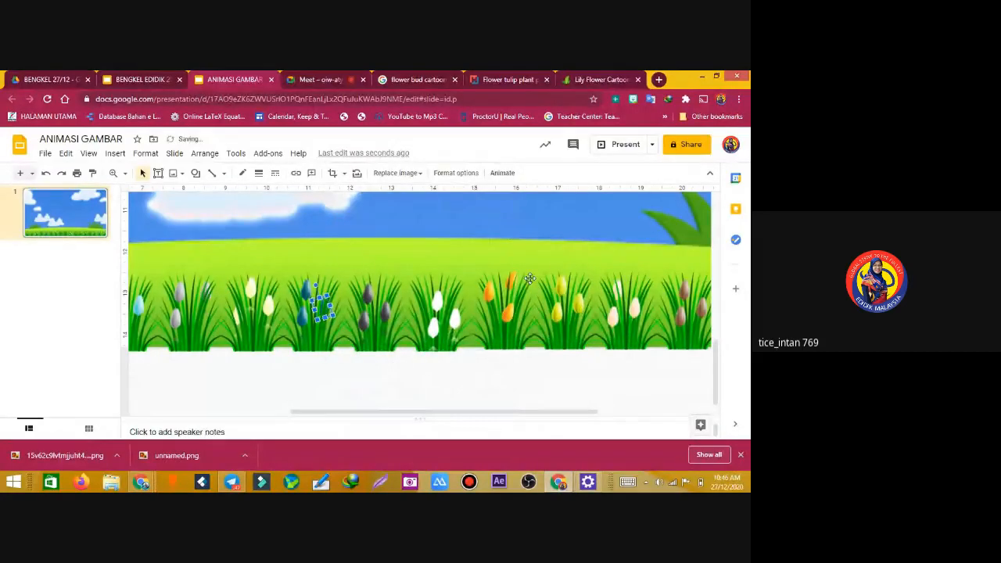
{"action": "key", "text": "Right"}
{"action": "key", "text": "Right"}
{"action": "key", "text": "Down"}
{"action": "key", "text": "Left"}
Reposition the right bud of the dark grey clump slightly up and to the right
{"action": "key", "text": "Right"}
{"action": "key", "text": "Right"}
{"action": "key", "text": "Right"}
{"action": "key", "text": "Right"}
{"action": "key", "text": "Right"}
{"action": "key", "text": "Up"}
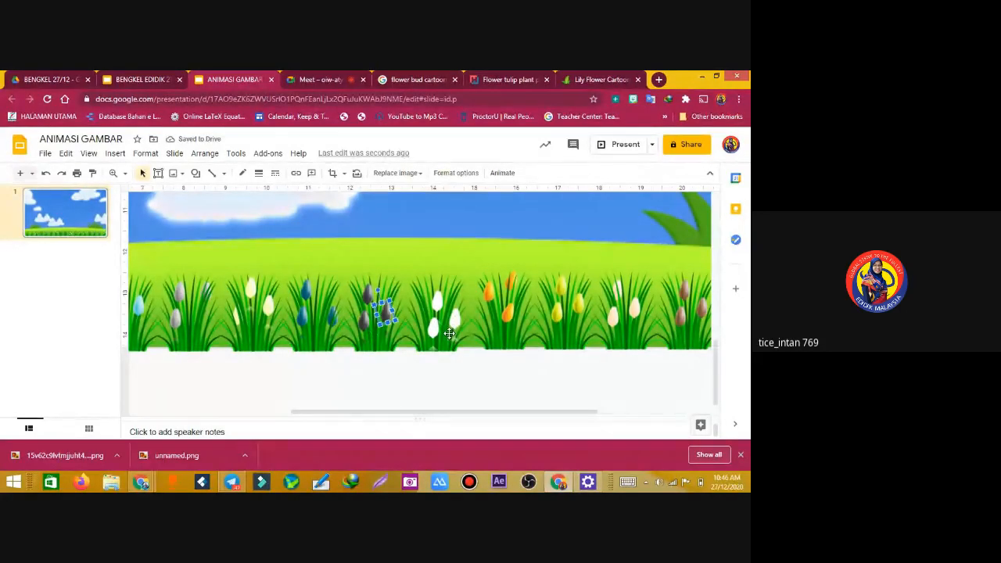
{"action": "key", "text": "Right"}
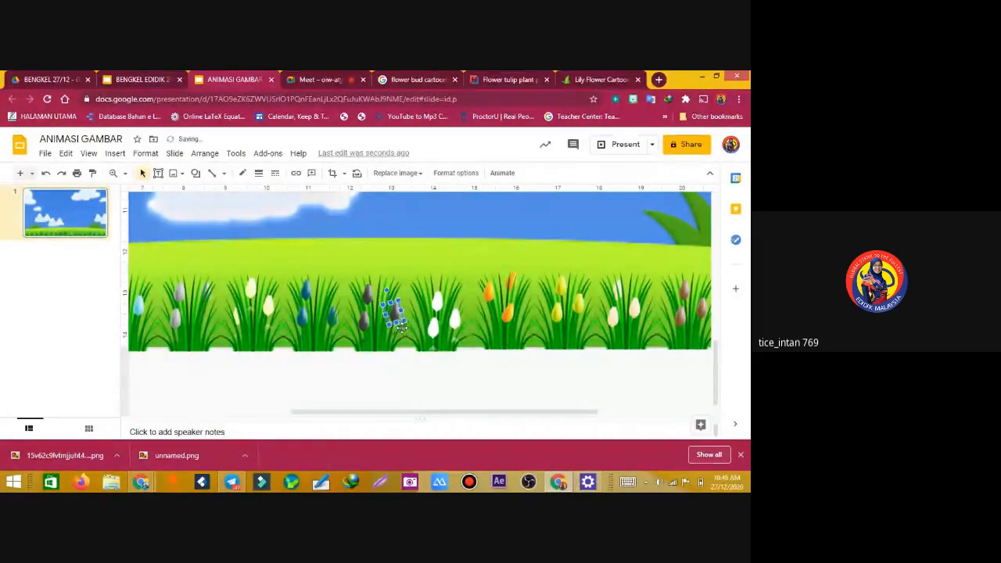
{"action": "key", "text": "Left"}
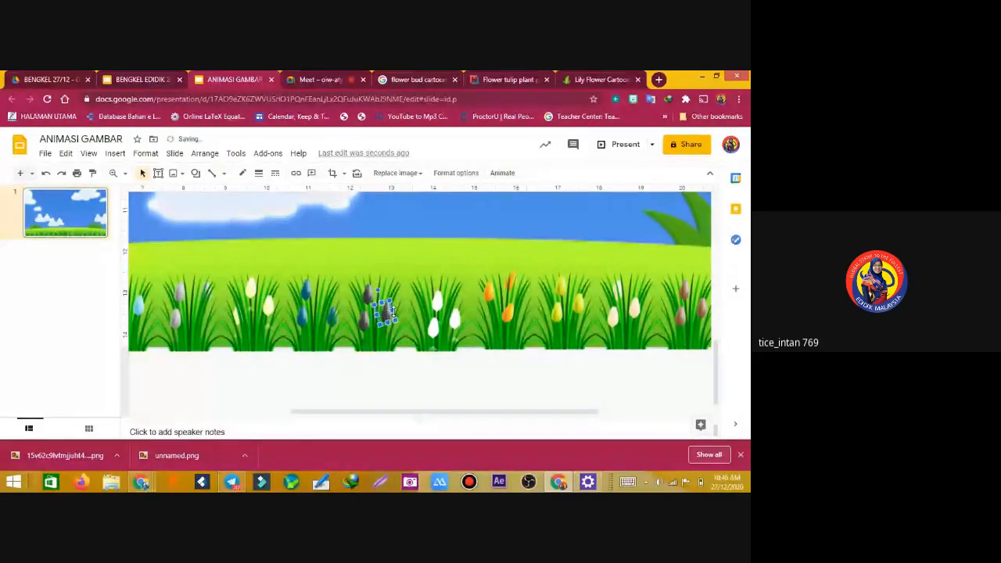
{"action": "left_click_drag", "start_coordinate": [393, 311], "coordinate": [399, 307]}
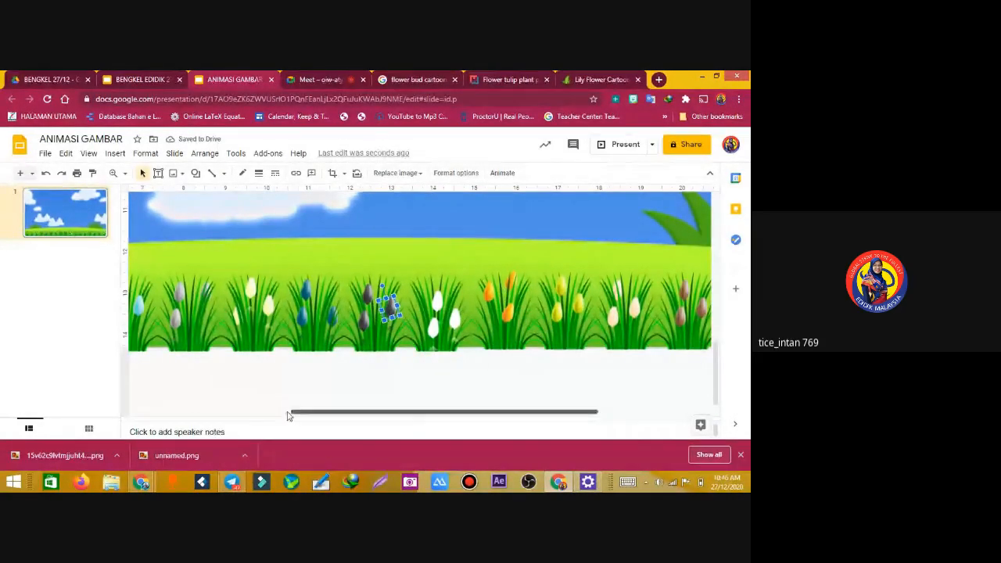
Send the right bud of the dark grey clump to the back, behind the grass
{"action": "left_click", "coordinate": [244, 413]}
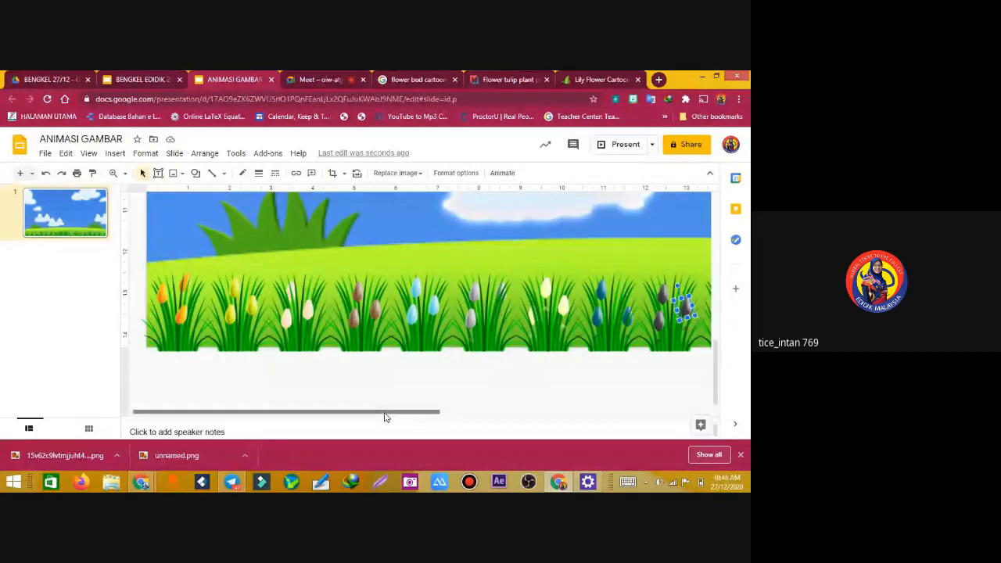
{"action": "scroll", "coordinate": [384, 417], "scroll_direction": "right", "scroll_amount": 2}
{"action": "right_click", "coordinate": [70, 224]}
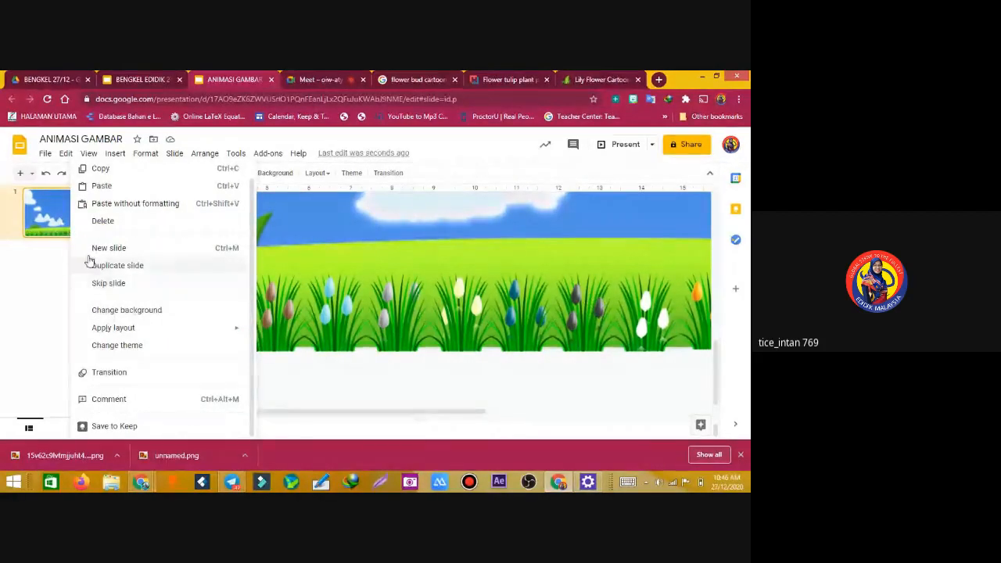
{"action": "left_click", "coordinate": [602, 313]}
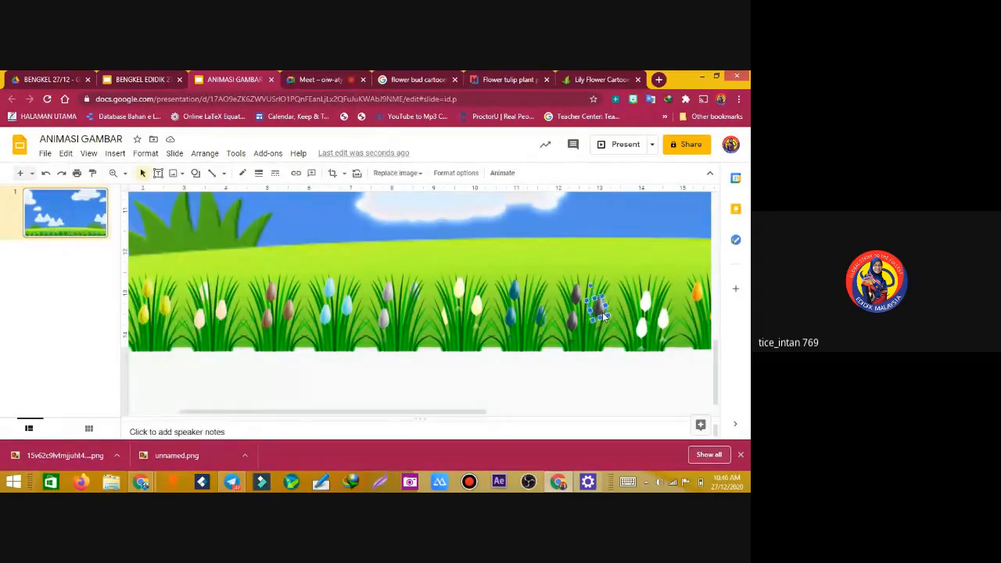
{"action": "right_click", "coordinate": [603, 315]}
{"action": "mouse_move", "coordinate": [633, 274]}
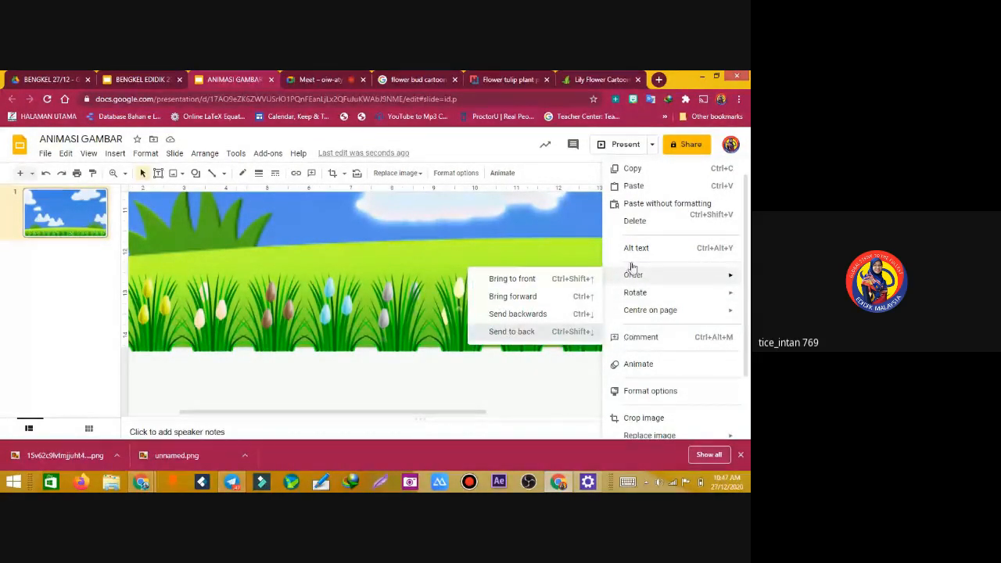
{"action": "left_click", "coordinate": [512, 331]}
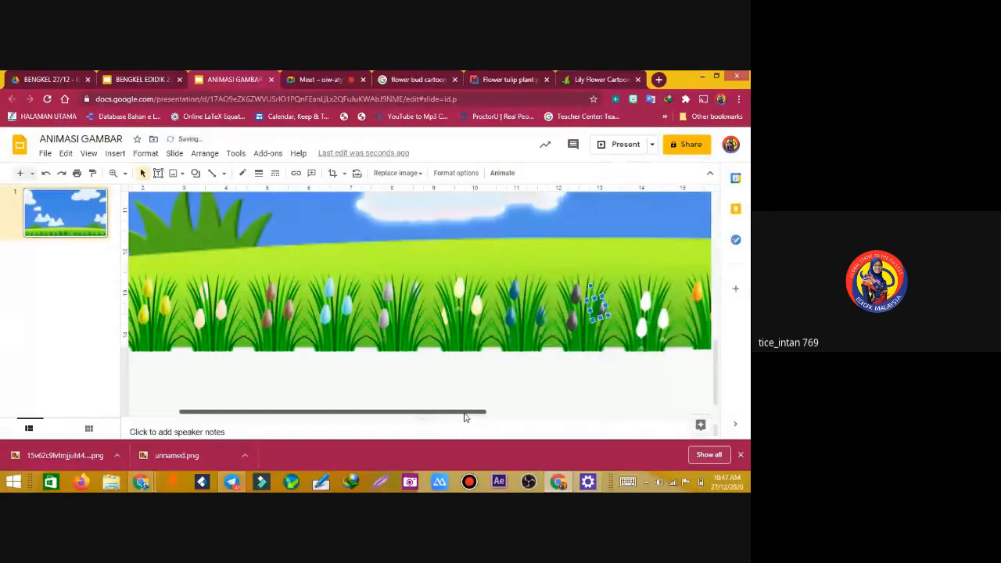
Move the right bud of the white clump up to the tips of the grass blades
{"action": "left_click_drag", "start_coordinate": [465, 413], "coordinate": [559, 412]}
{"action": "left_click", "coordinate": [541, 377]}
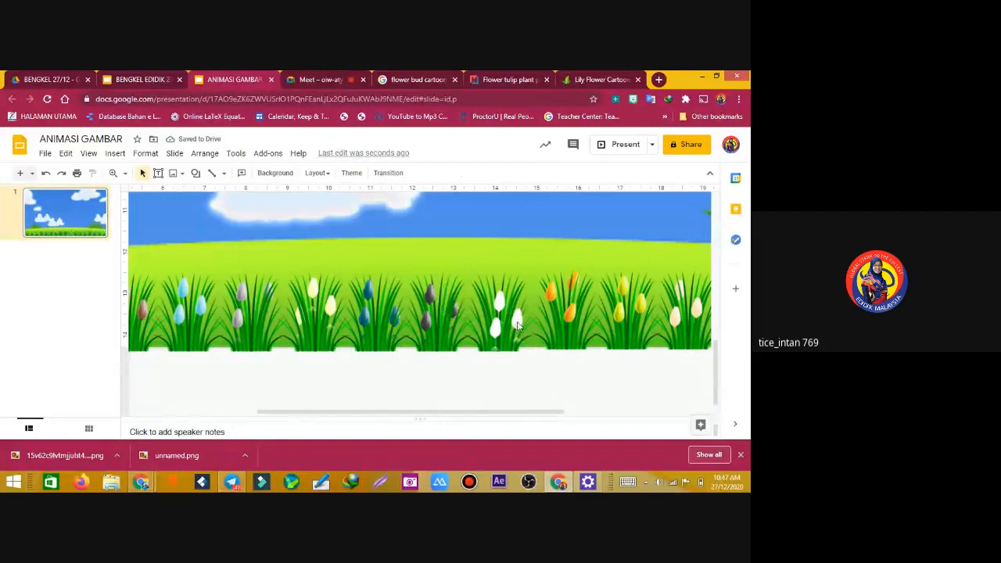
{"action": "left_click", "coordinate": [516, 326]}
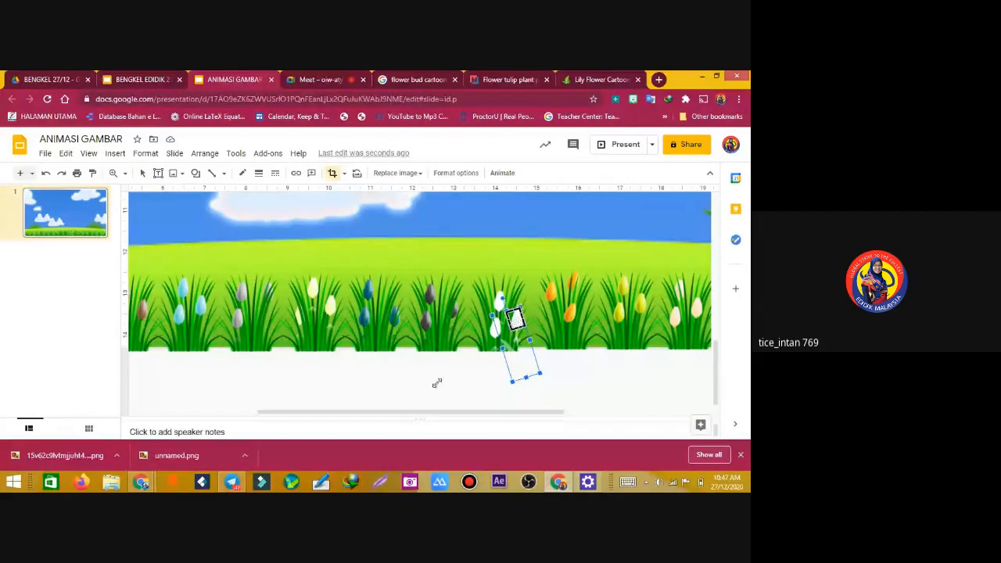
{"action": "left_click", "coordinate": [610, 388]}
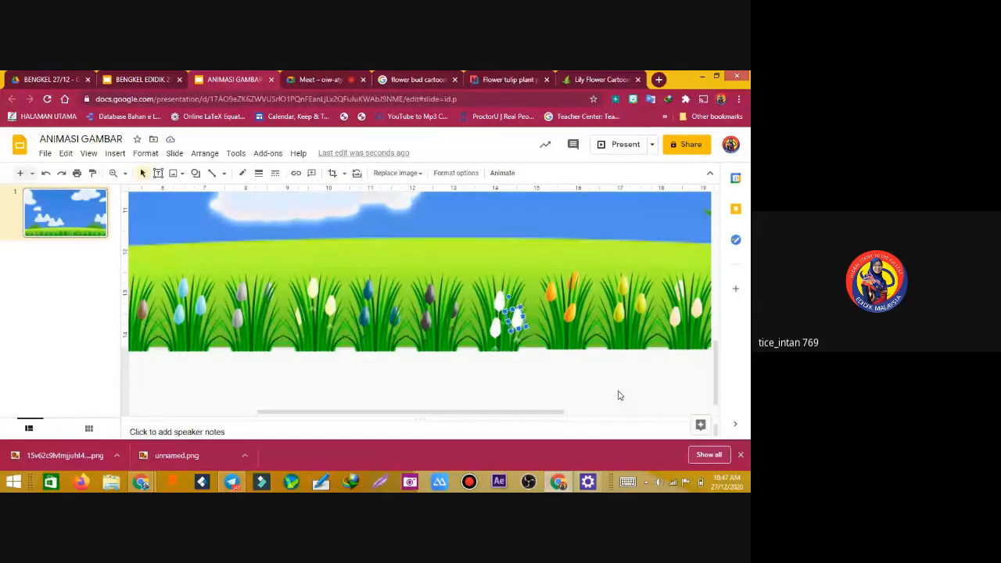
{"action": "left_click", "coordinate": [517, 321]}
{"action": "left_click_drag", "start_coordinate": [517, 321], "coordinate": [520, 293]}
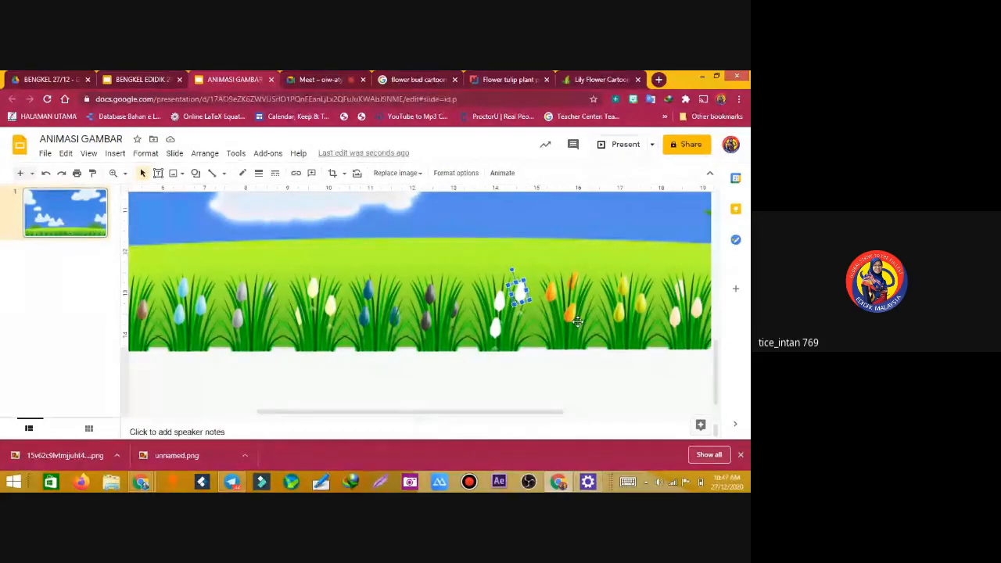
{"action": "key", "text": "Left"}
{"action": "key", "text": "Left"}
{"action": "key", "text": "Right"}
{"action": "key", "text": "Right"}
{"action": "key", "text": "Left"}
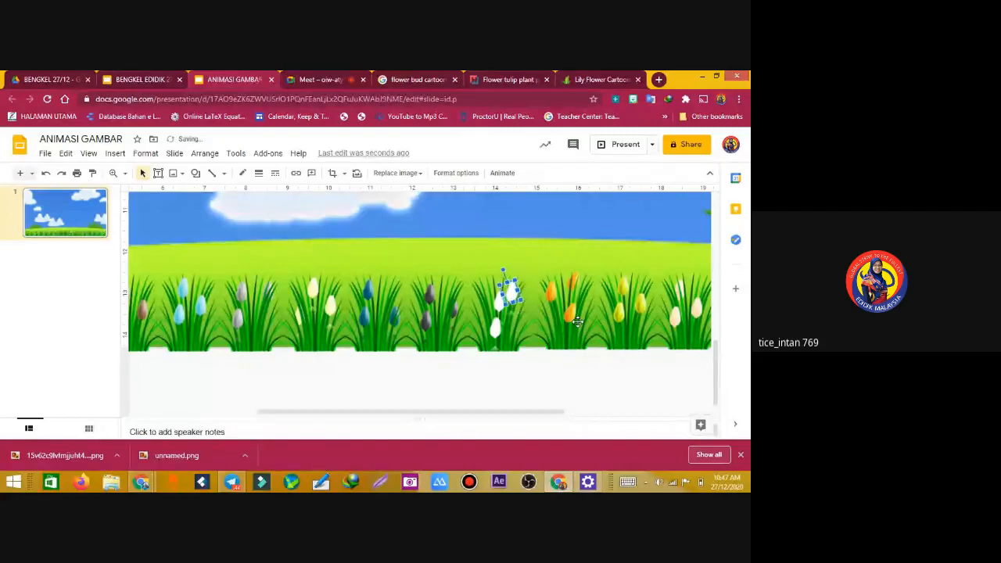
{"action": "key", "text": "Right"}
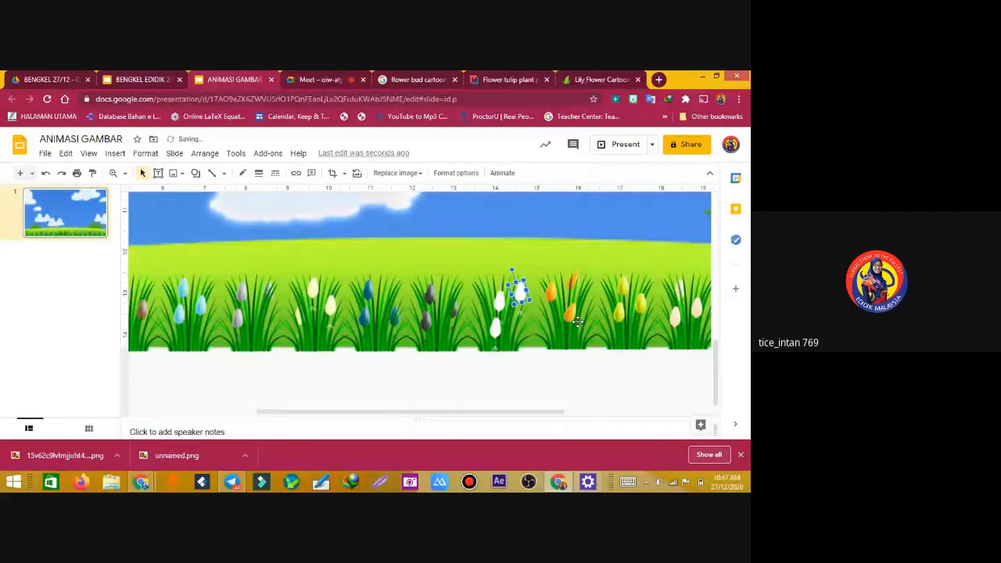
Send the lower left bud of the white clump to the back, behind the grass
{"action": "right_click", "coordinate": [494, 335]}
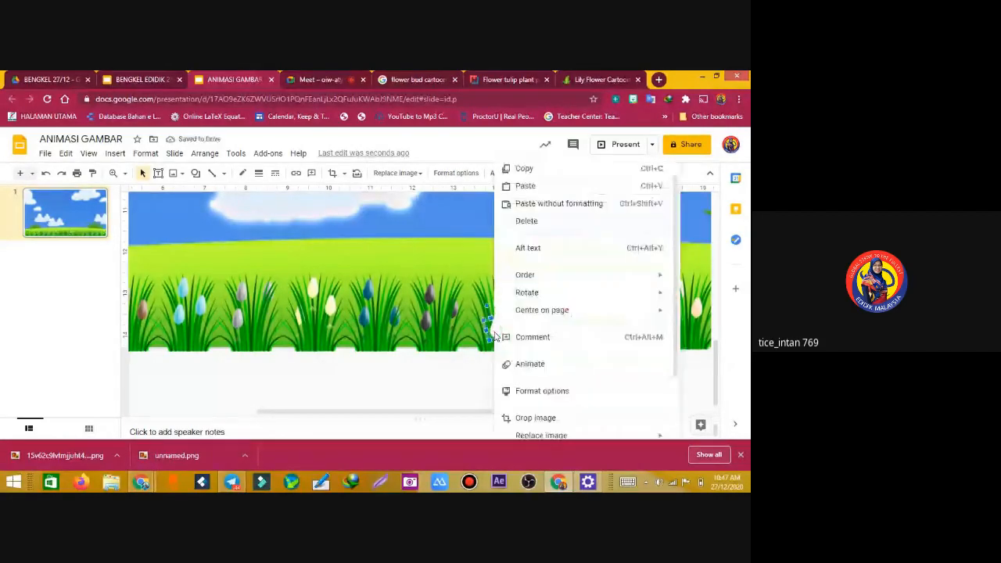
{"action": "left_click", "coordinate": [461, 362]}
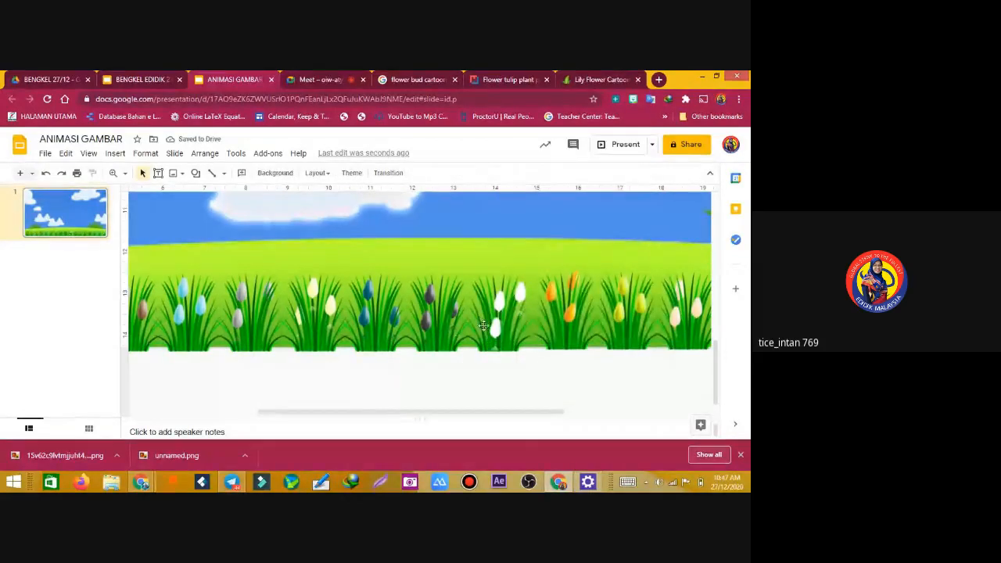
{"action": "left_click", "coordinate": [496, 329]}
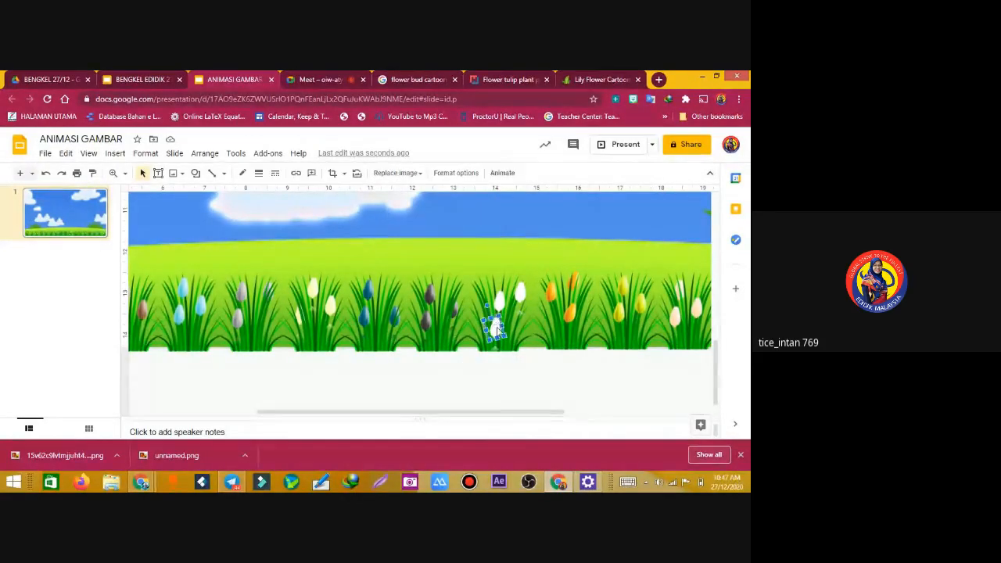
{"action": "right_click", "coordinate": [496, 330]}
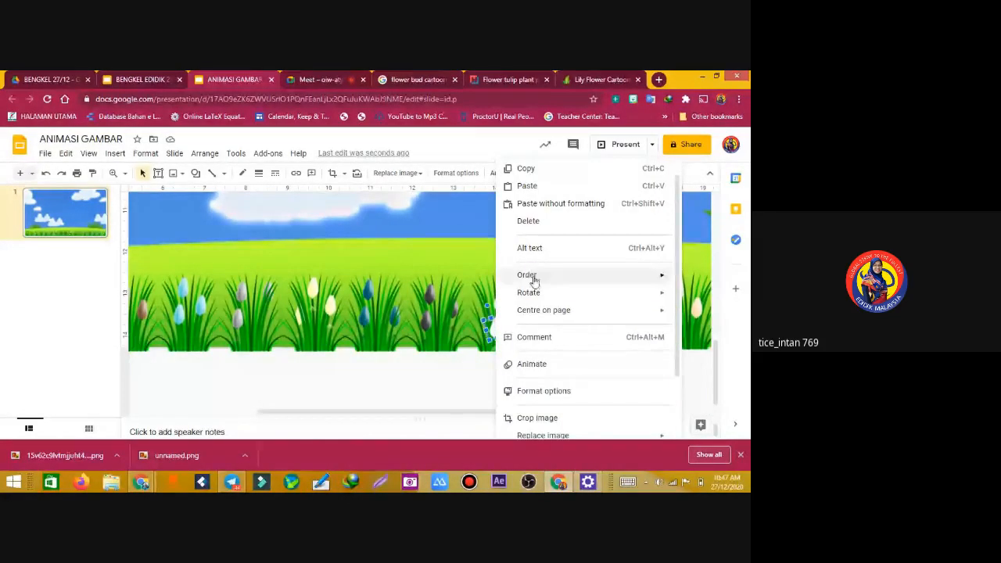
{"action": "mouse_move", "coordinate": [553, 279]}
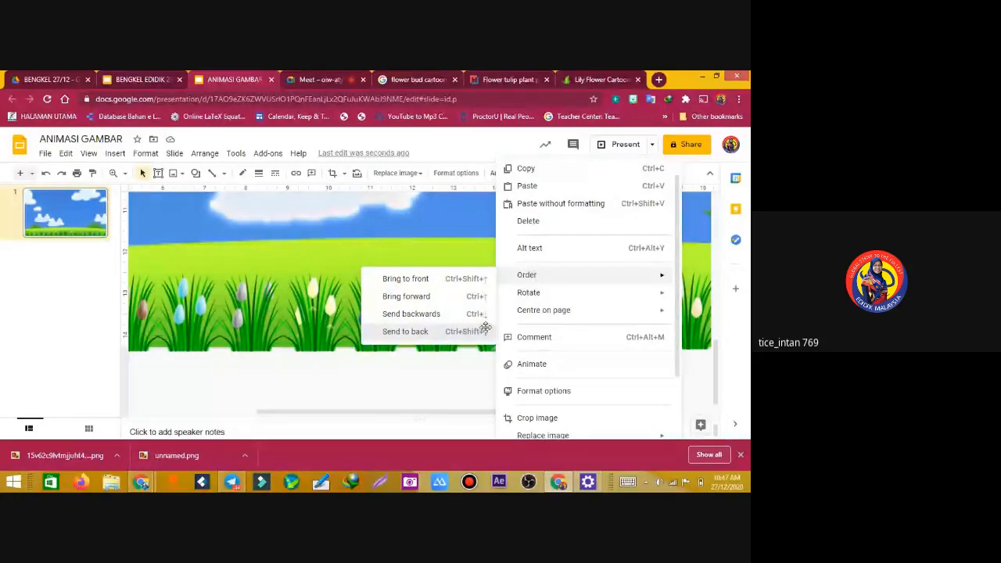
{"action": "left_click", "coordinate": [405, 331]}
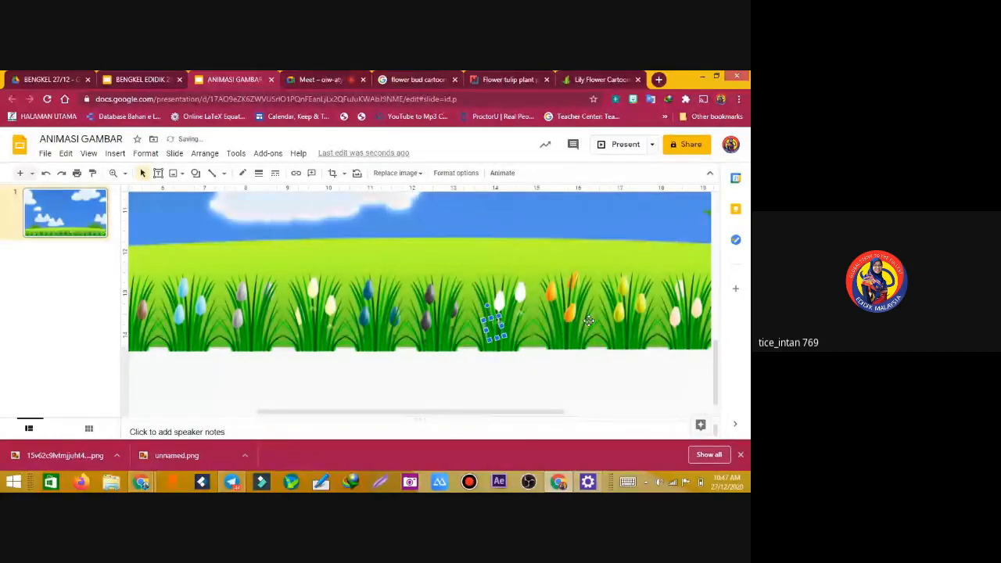
Nudge the lower left white bud up and to the left so it sits among the outer grass blades
{"action": "key", "text": "Up"}
{"action": "key", "text": "Left"}
{"action": "key", "text": "Left"}
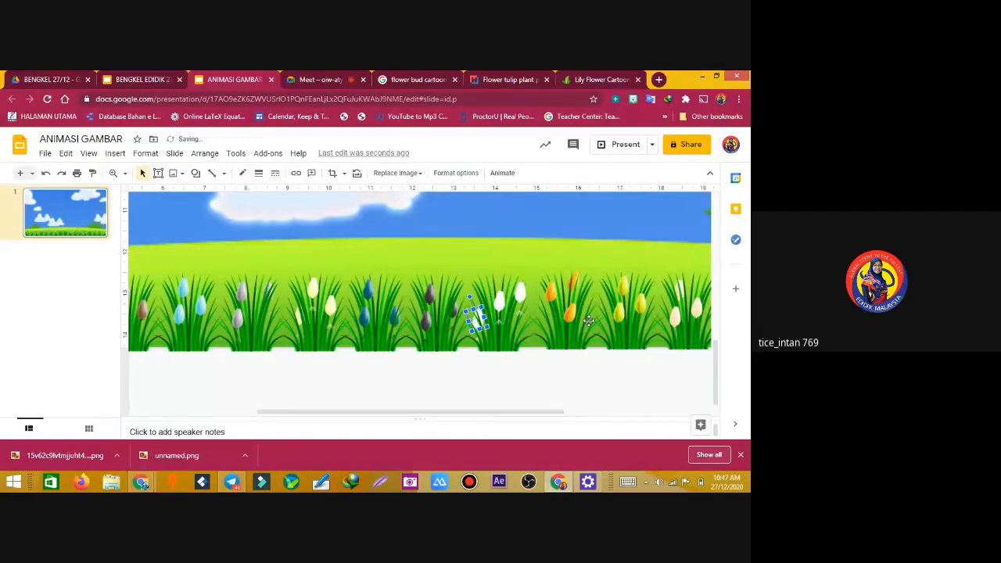
{"action": "key", "text": "Up"}
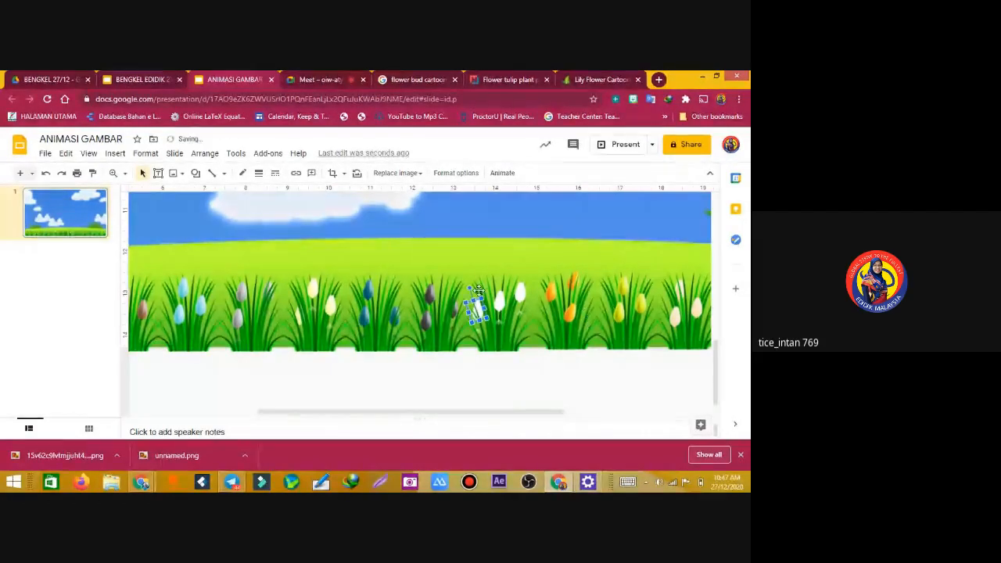
{"action": "left_click_drag", "start_coordinate": [469, 289], "coordinate": [564, 342]}
Duplicate the finished garden slide as slide 2
{"action": "right_click", "coordinate": [76, 226]}
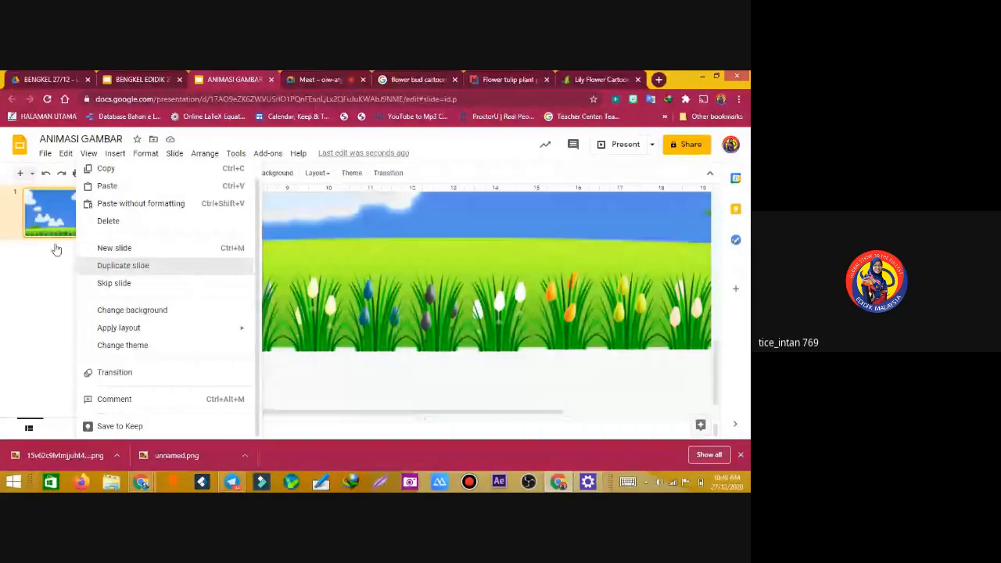
{"action": "left_click", "coordinate": [145, 267]}
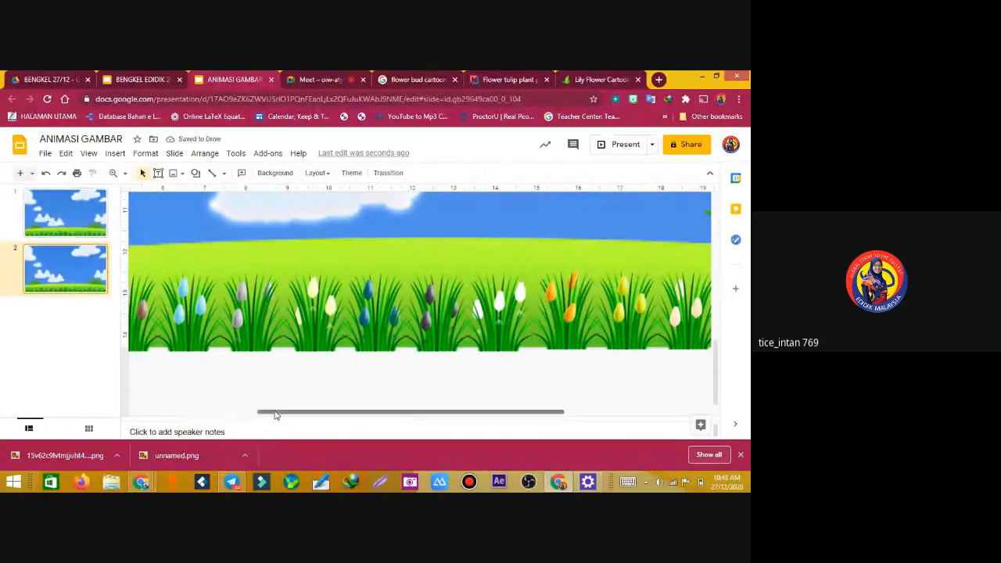
{"action": "left_click", "coordinate": [183, 414]}
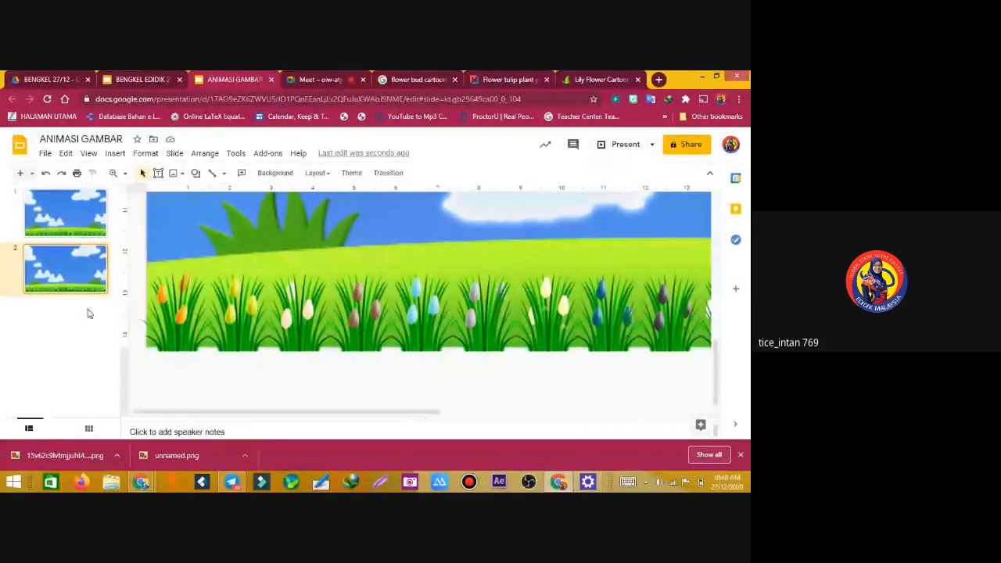
Rotate the upper left bud of the first orange clump on slide 1 slightly clockwise until it is upright
{"action": "left_click", "coordinate": [69, 234]}
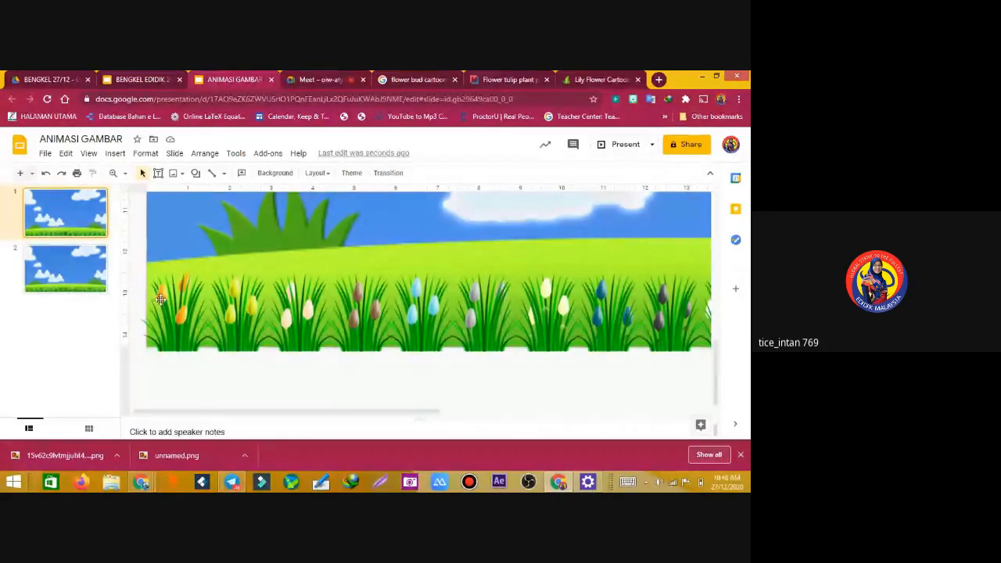
{"action": "left_click", "coordinate": [162, 302]}
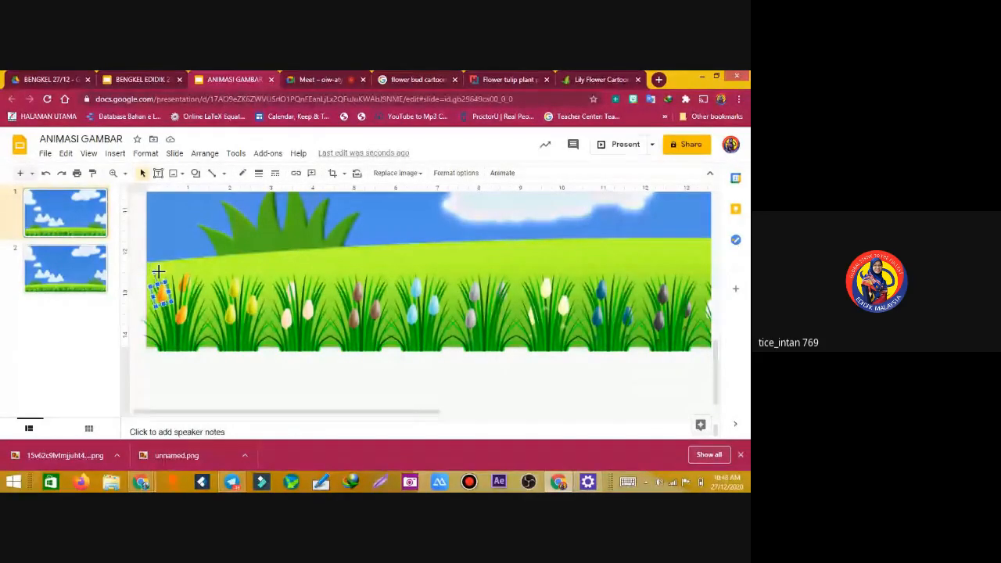
{"action": "left_click_drag", "start_coordinate": [159, 272], "coordinate": [165, 271]}
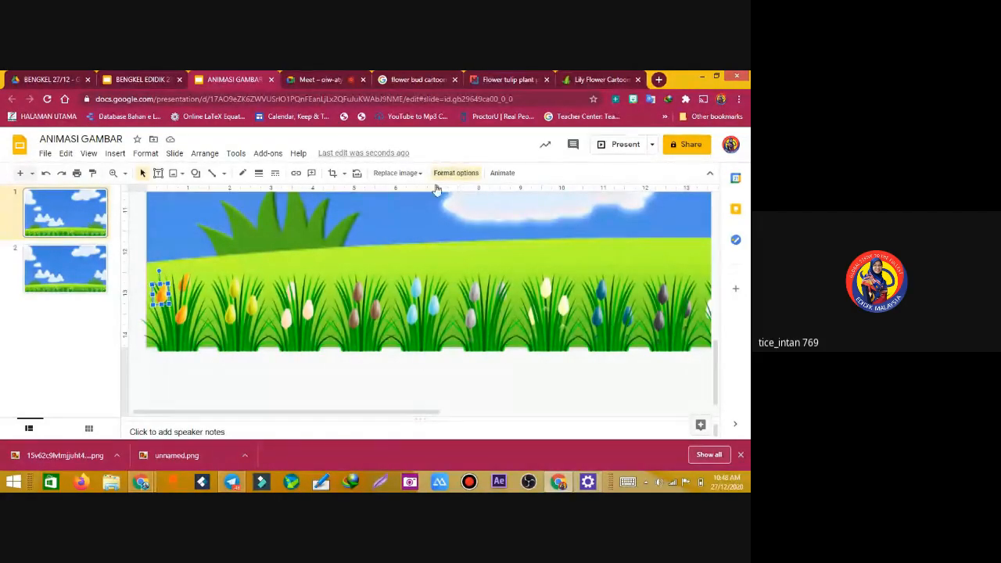
Look through the orange bud's format options, including the Re-colour, Reflection, Adjustments and Position settings
{"action": "left_click", "coordinate": [458, 175]}
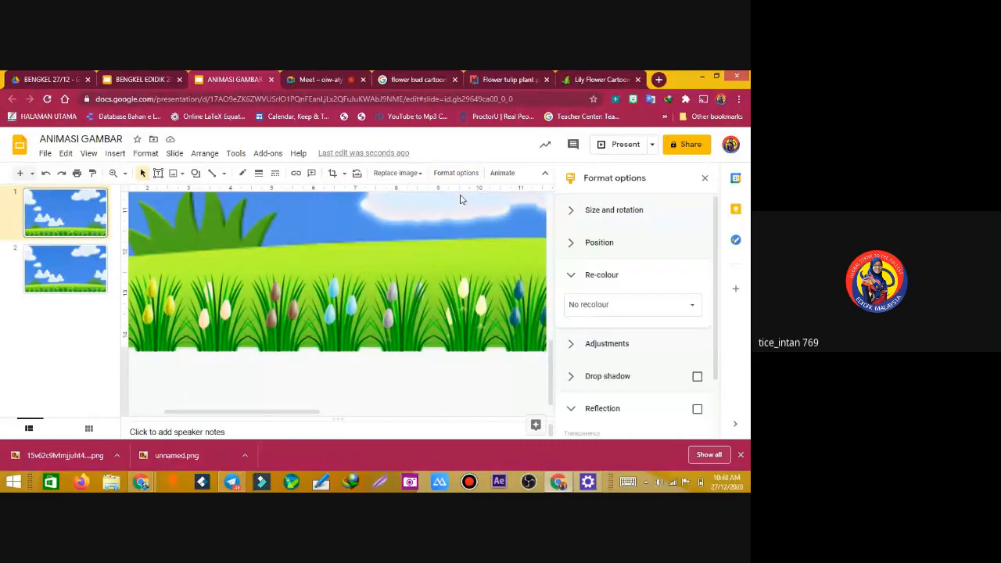
{"action": "left_click", "coordinate": [573, 277]}
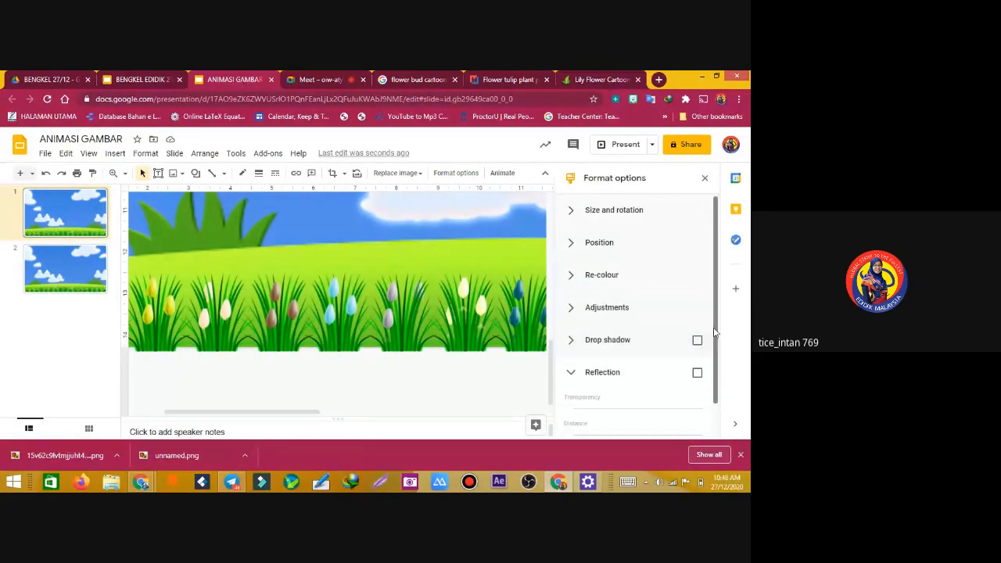
{"action": "scroll", "coordinate": [714, 379], "scroll_direction": "down", "scroll_amount": 1}
{"action": "left_click", "coordinate": [571, 336]}
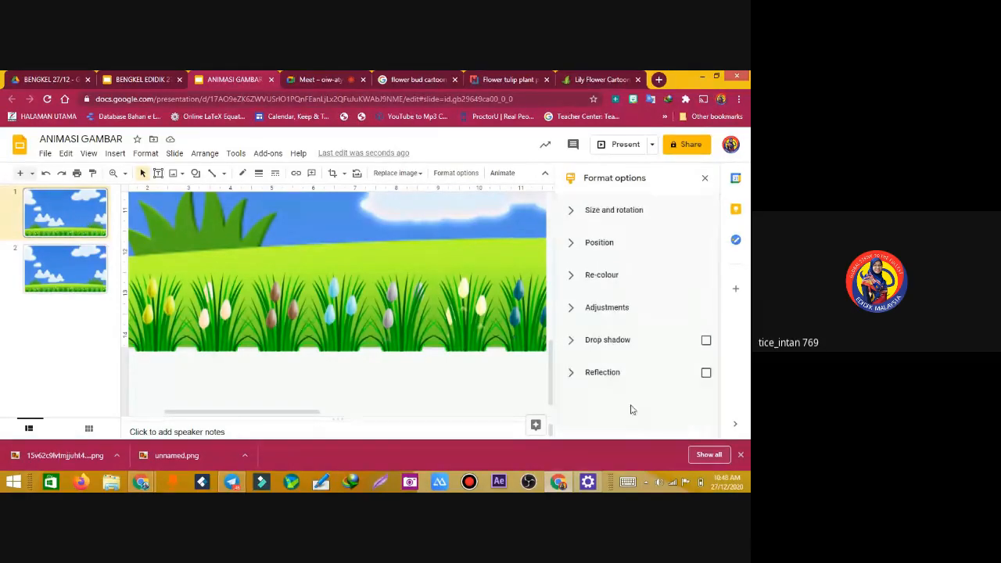
{"action": "left_click", "coordinate": [577, 309]}
{"action": "left_click_drag", "start_coordinate": [715, 323], "coordinate": [718, 426]}
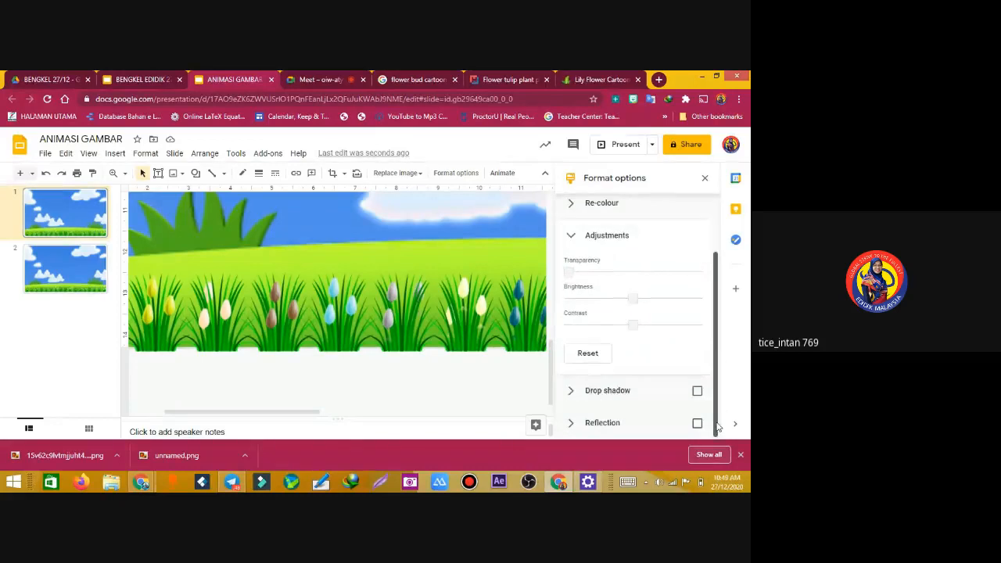
{"action": "scroll", "coordinate": [559, 282], "scroll_direction": "up", "scroll_amount": 2}
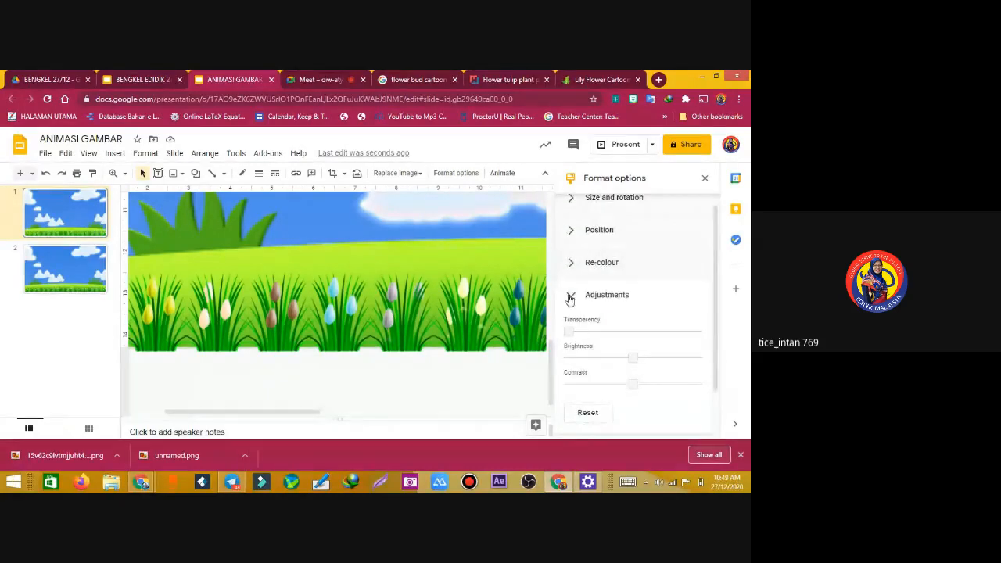
{"action": "left_click", "coordinate": [588, 280]}
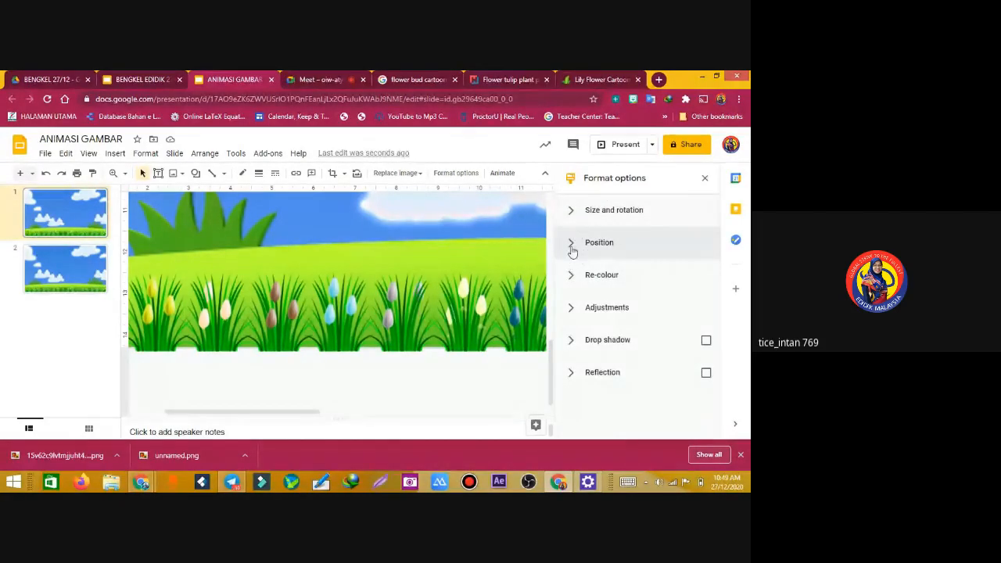
{"action": "left_click", "coordinate": [574, 248]}
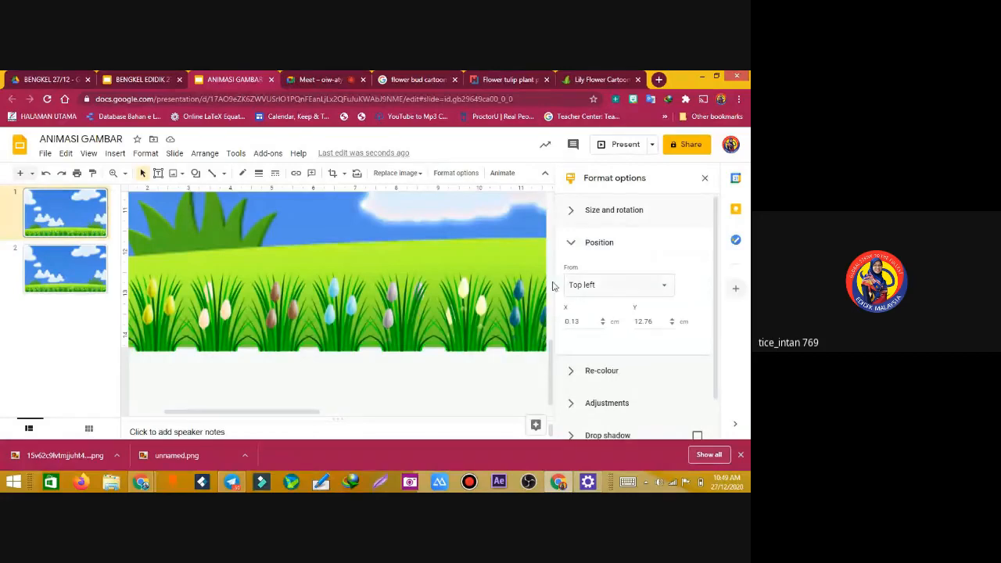
{"action": "left_click", "coordinate": [572, 254]}
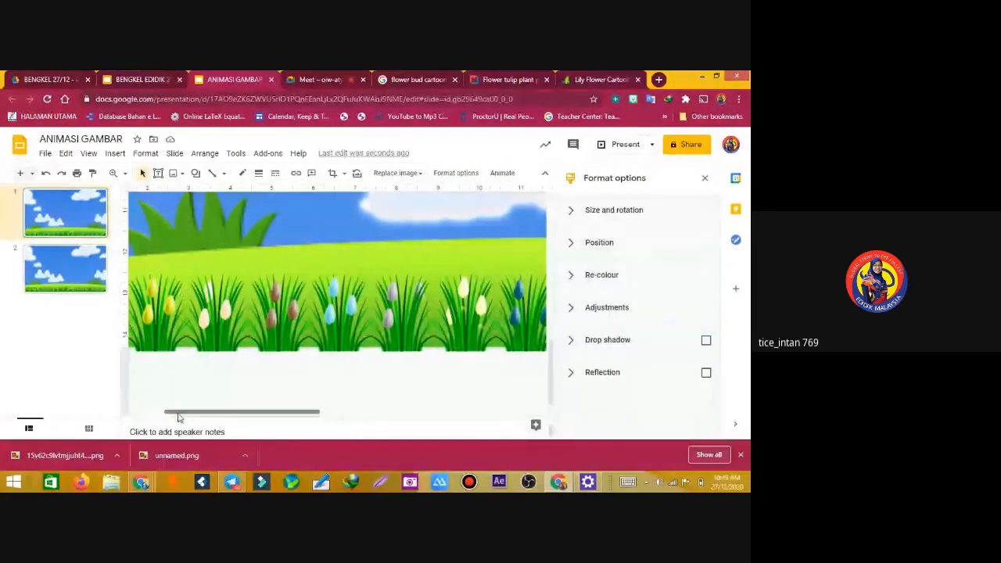
Try to flip the upper left orange bud on slide 1 vertically
{"action": "left_click_drag", "start_coordinate": [163, 413], "coordinate": [142, 413]}
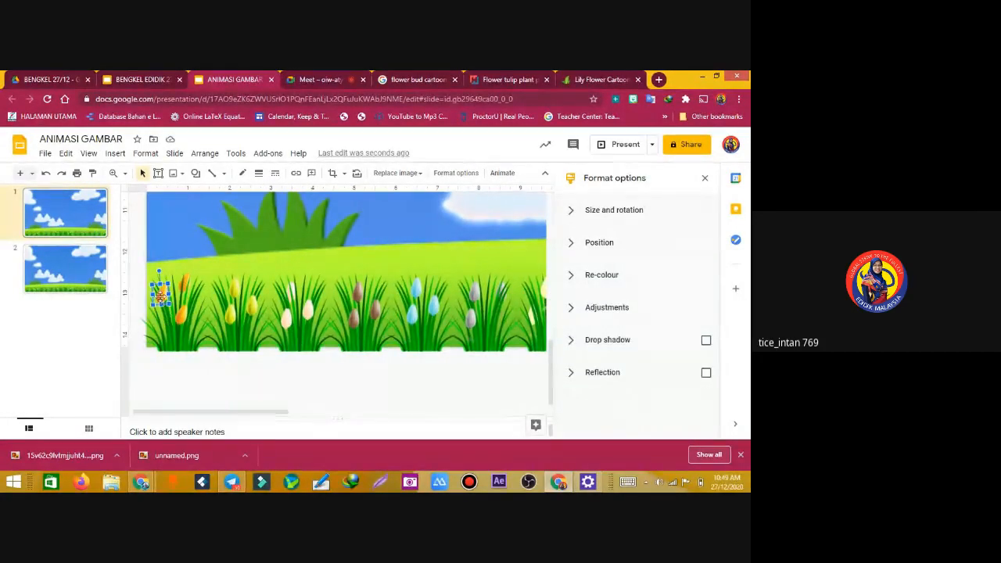
{"action": "right_click", "coordinate": [160, 302]}
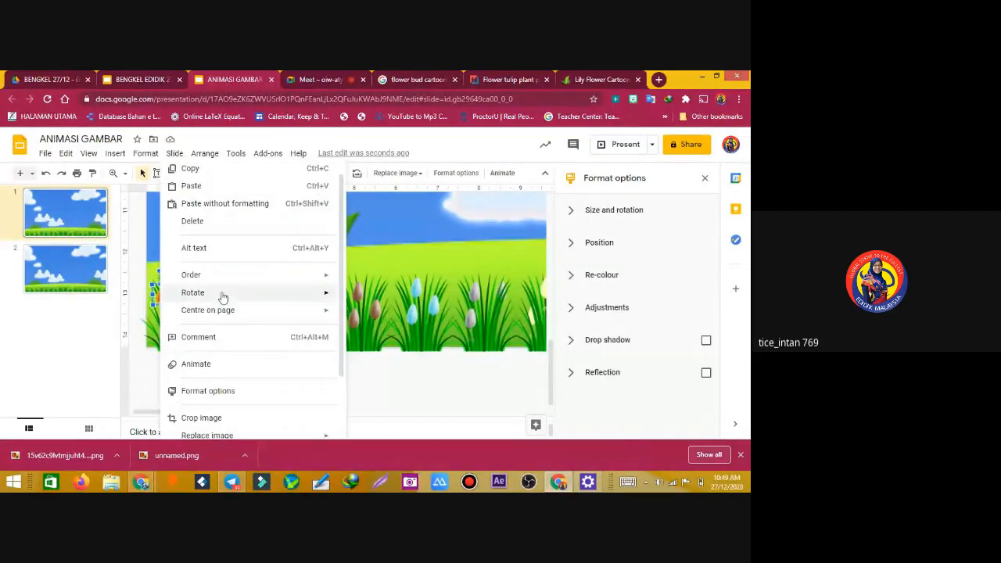
{"action": "mouse_move", "coordinate": [328, 296]}
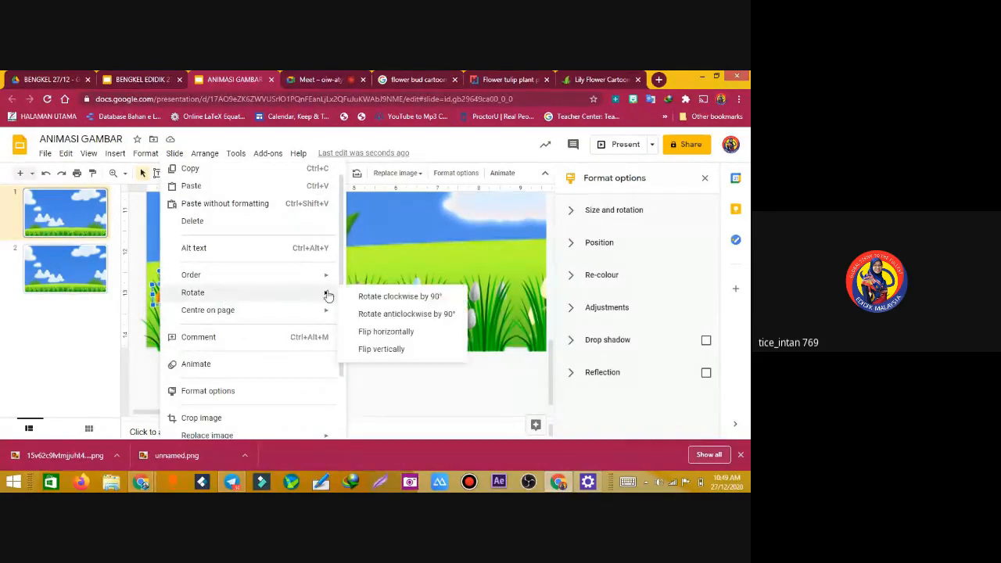
{"action": "left_click", "coordinate": [394, 351]}
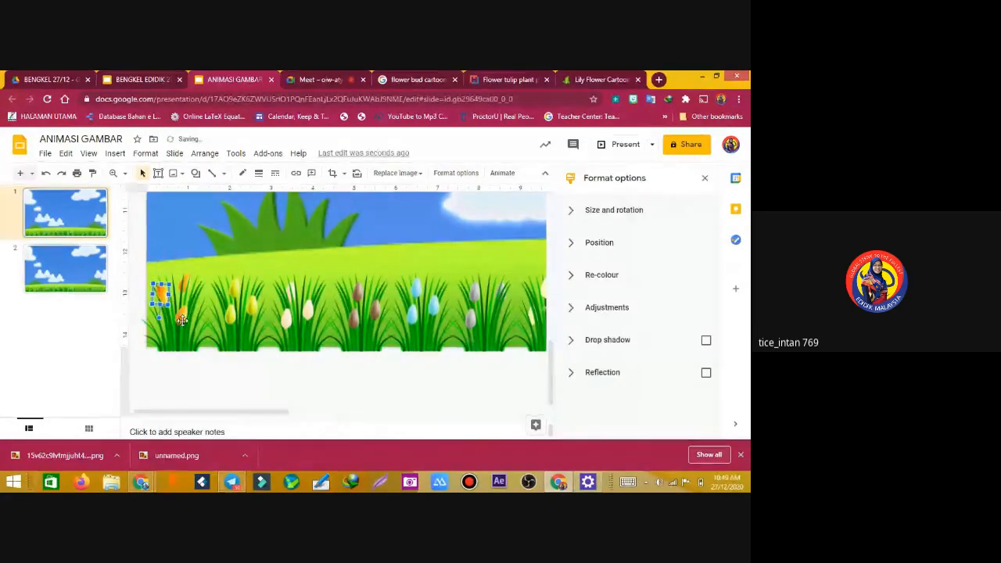
{"action": "right_click", "coordinate": [159, 295]}
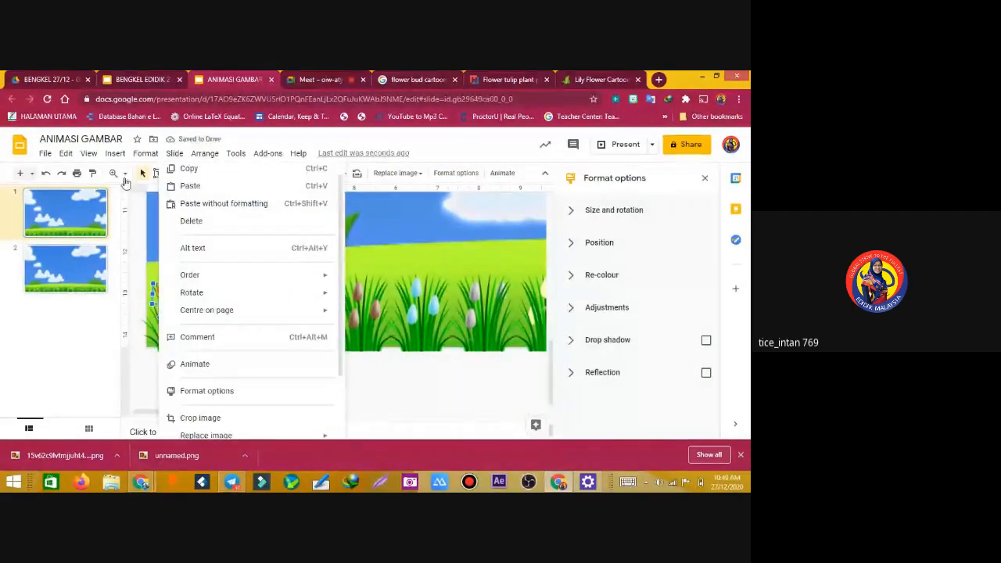
{"action": "left_click", "coordinate": [161, 297]}
Flip the upper left orange bud of the first clump on slide 1 horizontally
{"action": "right_click", "coordinate": [161, 297]}
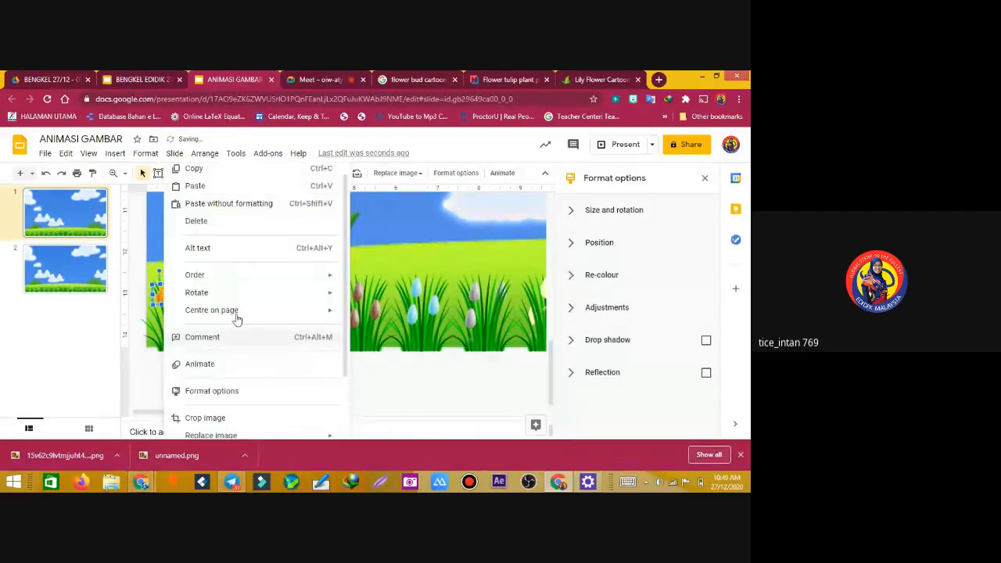
{"action": "mouse_move", "coordinate": [261, 297]}
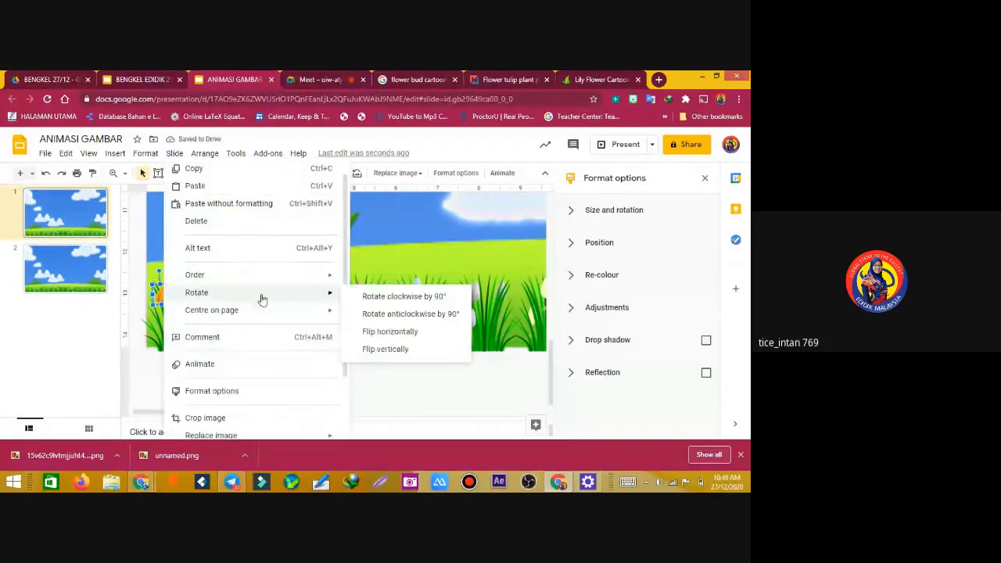
{"action": "left_click", "coordinate": [376, 335]}
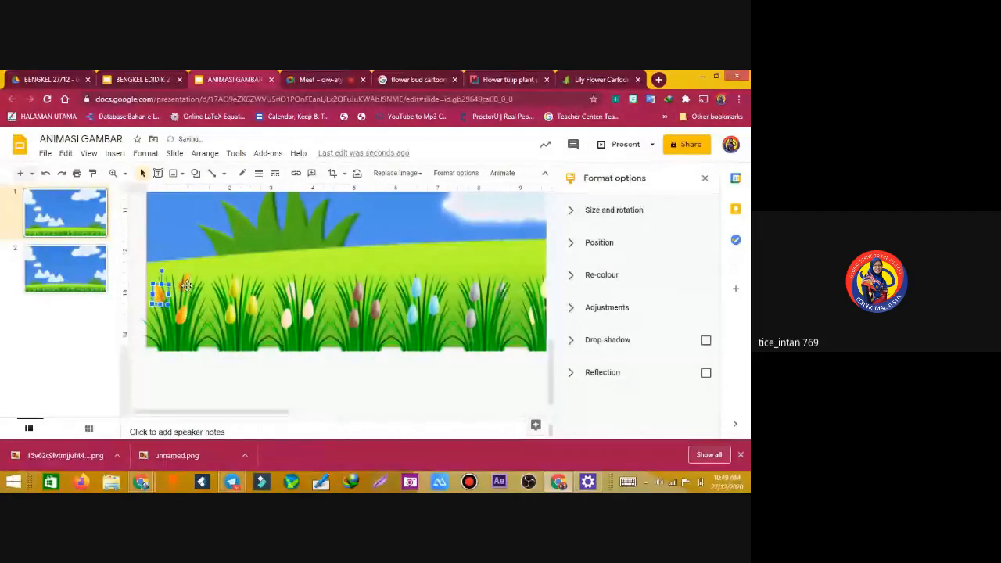
{"action": "left_click", "coordinate": [187, 286]}
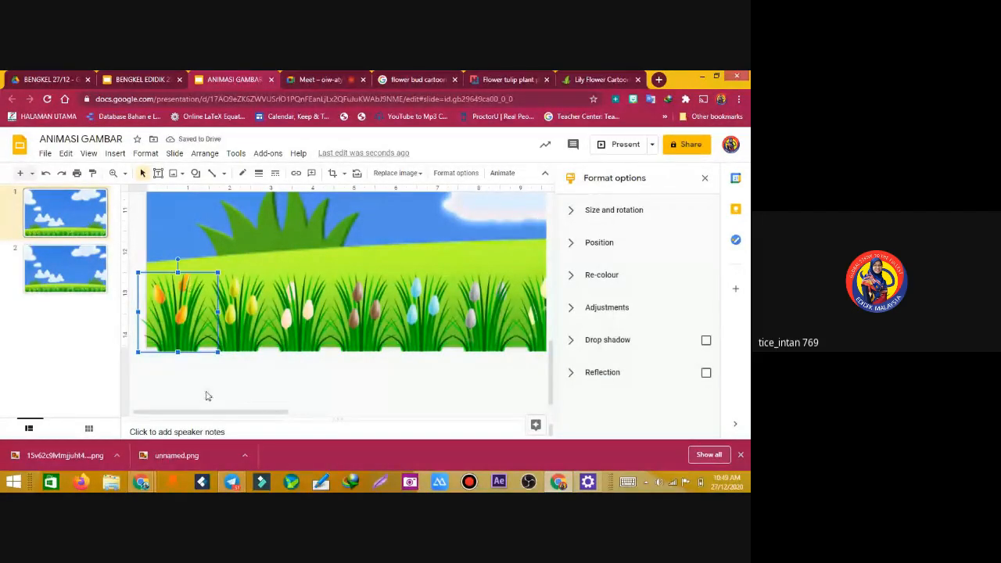
{"action": "key", "text": "Escape"}
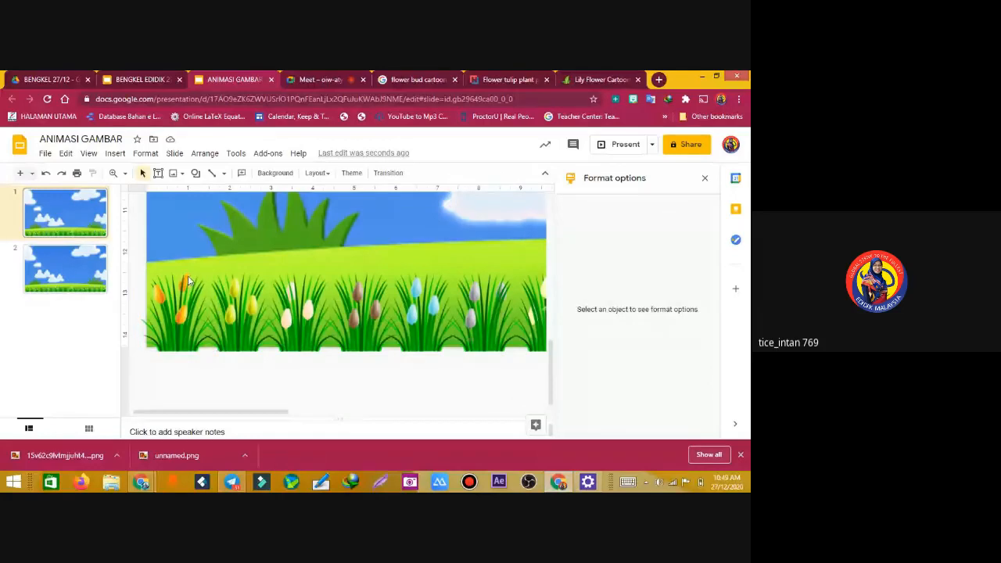
{"action": "left_click", "coordinate": [187, 288]}
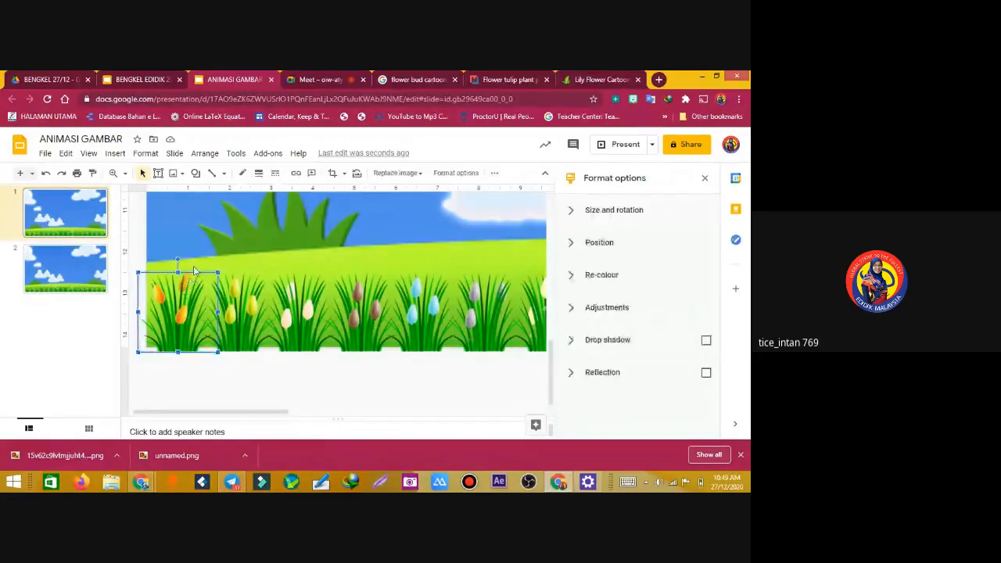
{"action": "left_click", "coordinate": [264, 402]}
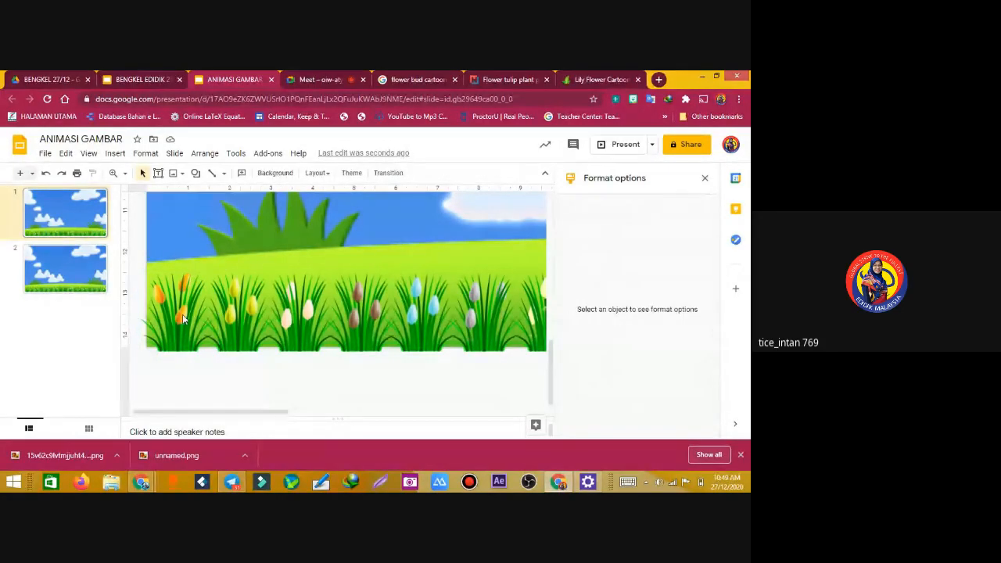
Flip the lower orange bud of the first clump on slide 1 horizontally
{"action": "left_click", "coordinate": [180, 325]}
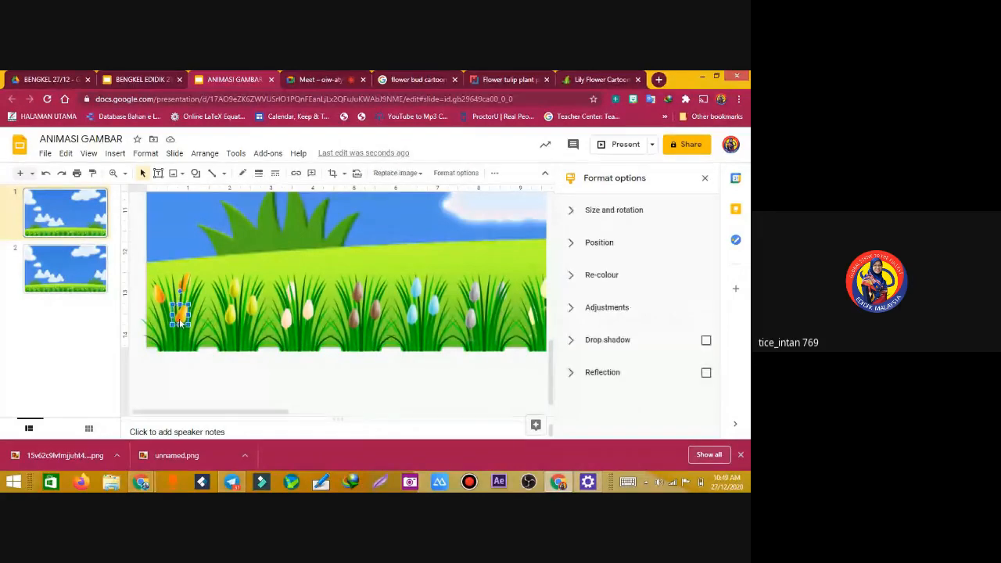
{"action": "right_click", "coordinate": [179, 326]}
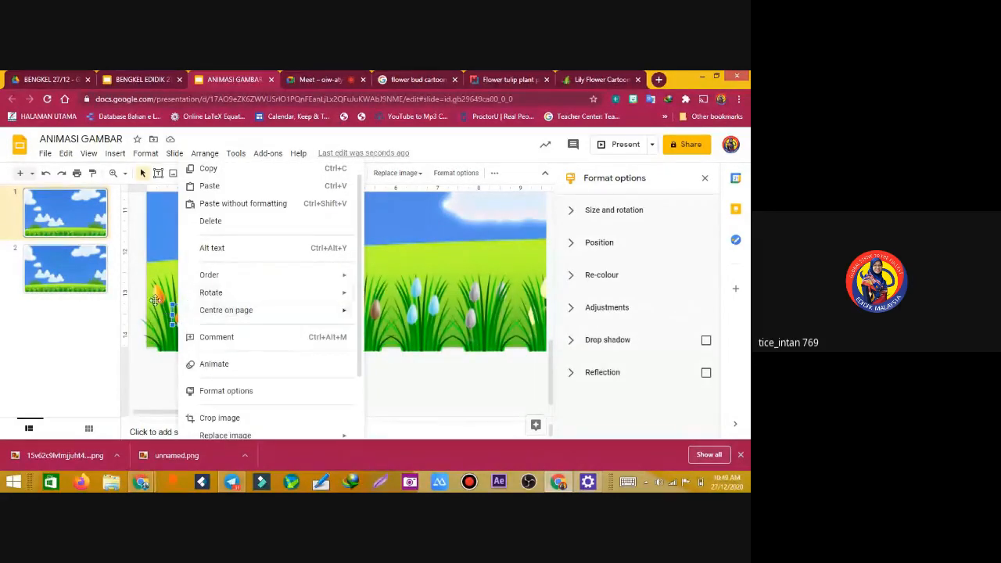
{"action": "mouse_move", "coordinate": [238, 294]}
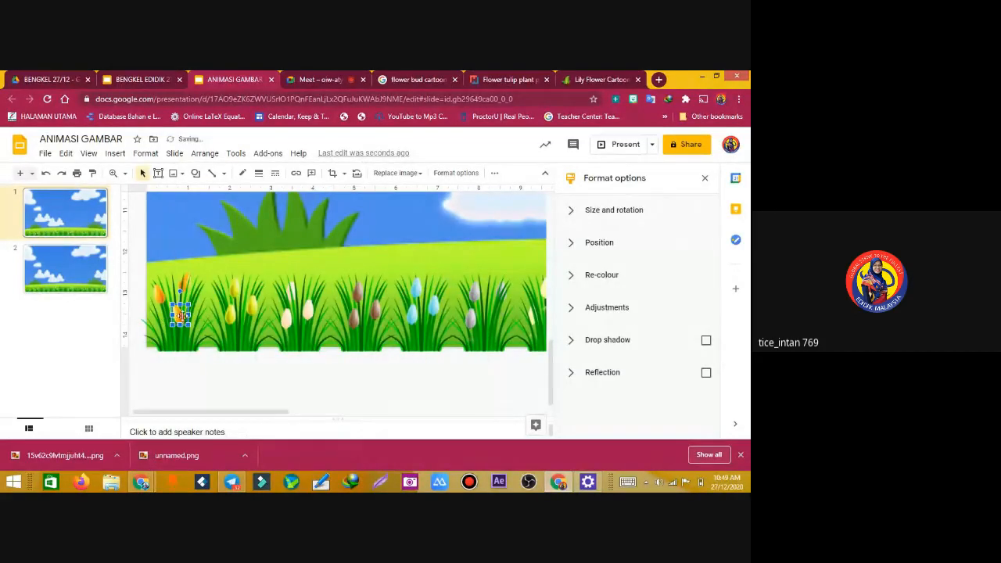
{"action": "left_click", "coordinate": [233, 288]}
Duplicate slide 2 and reopen the original slide 2 for editing
{"action": "right_click", "coordinate": [46, 286]}
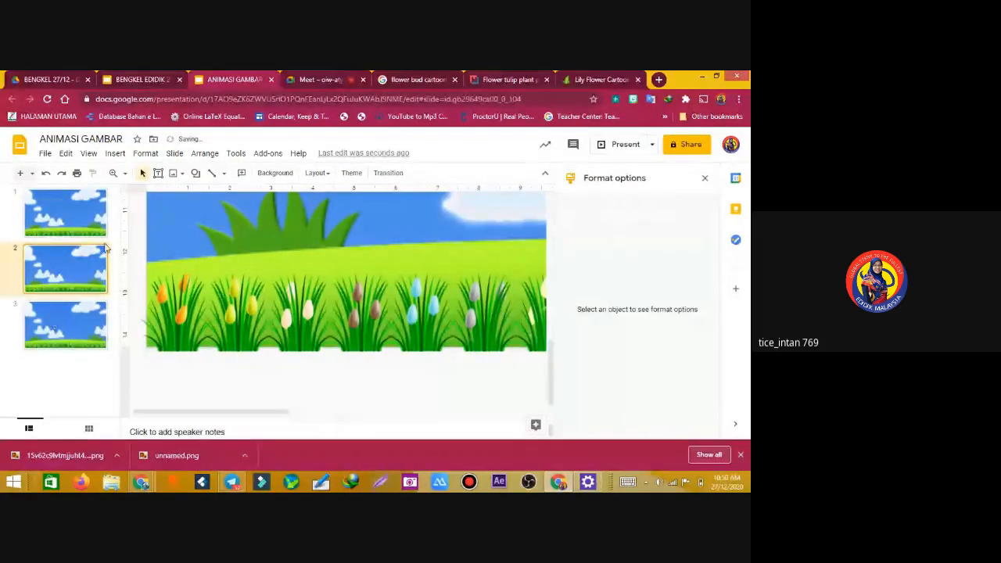
{"action": "left_click", "coordinate": [74, 232]}
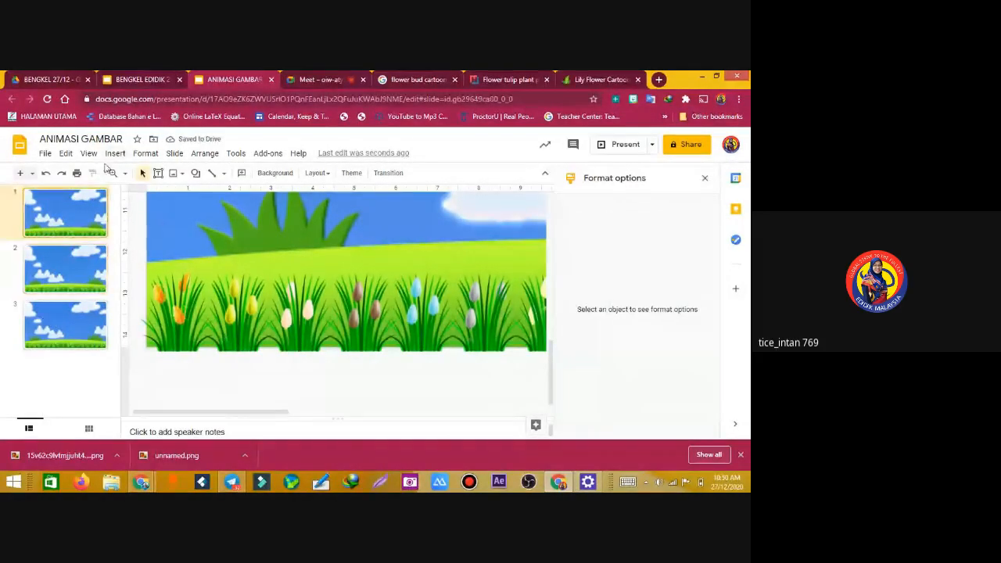
{"action": "left_click", "coordinate": [115, 154]}
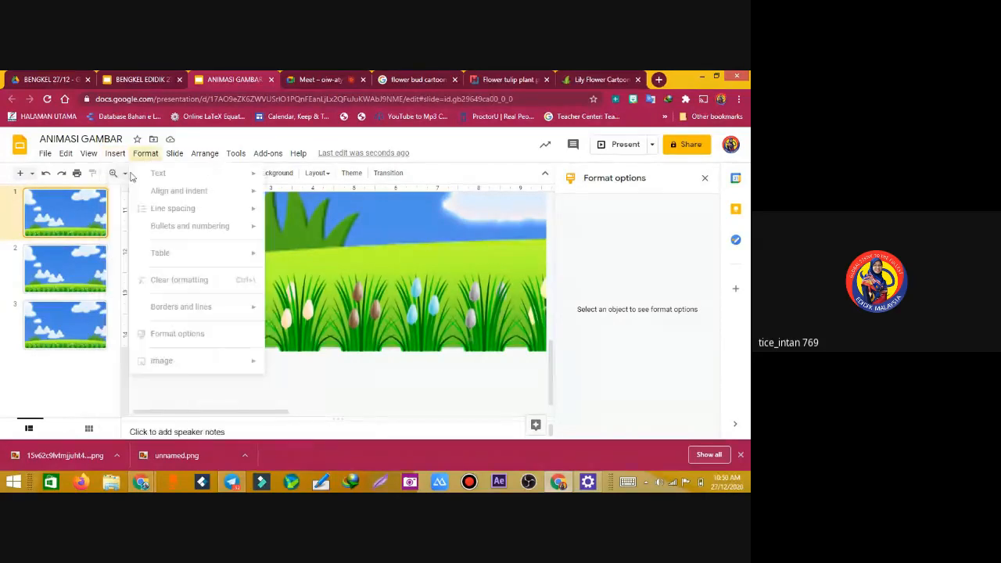
{"action": "left_click", "coordinate": [42, 273]}
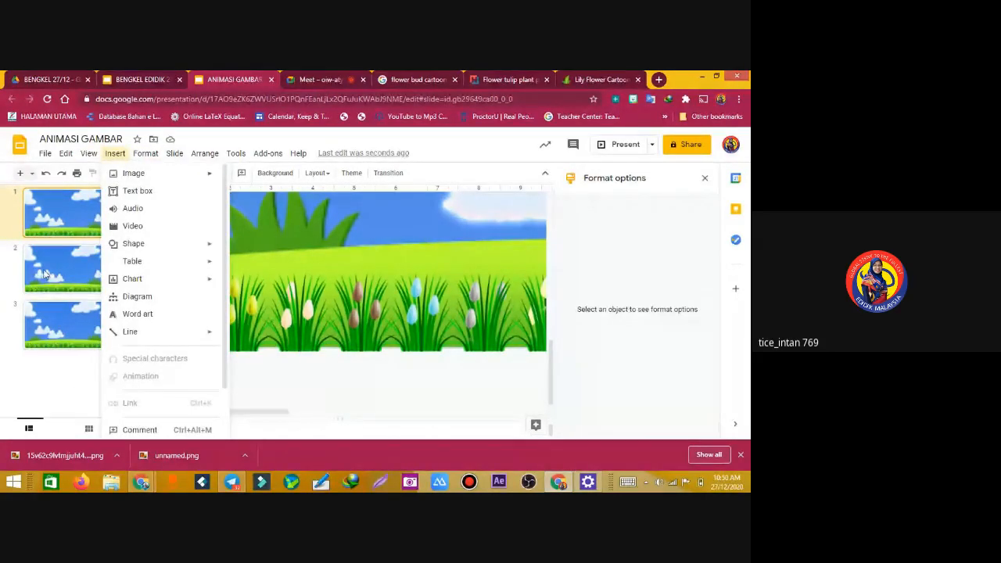
Search the web for an image to insert on slide 2, using "girl with watering can transparent"
{"action": "left_click", "coordinate": [115, 154]}
{"action": "mouse_move", "coordinate": [133, 173]}
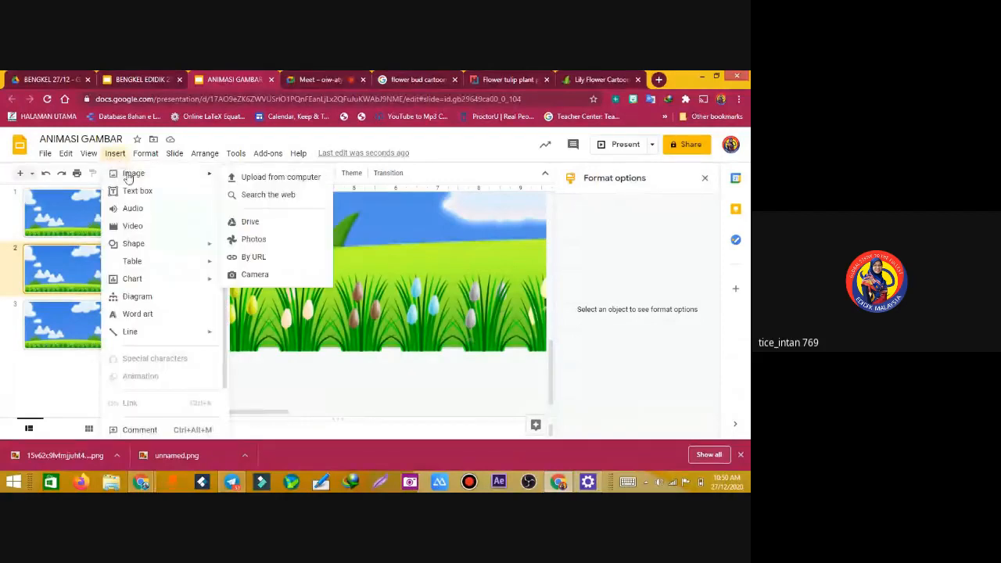
{"action": "left_click", "coordinate": [255, 198]}
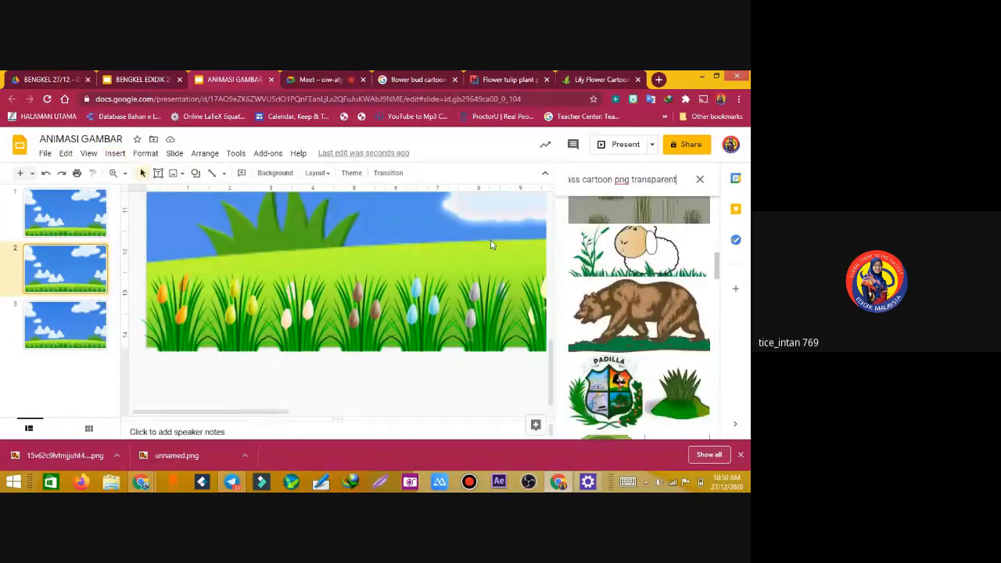
{"action": "left_click", "coordinate": [650, 180]}
{"action": "left_click_drag", "start_coordinate": [631, 179], "coordinate": [351, 211]}
{"action": "type", "text": "g"}
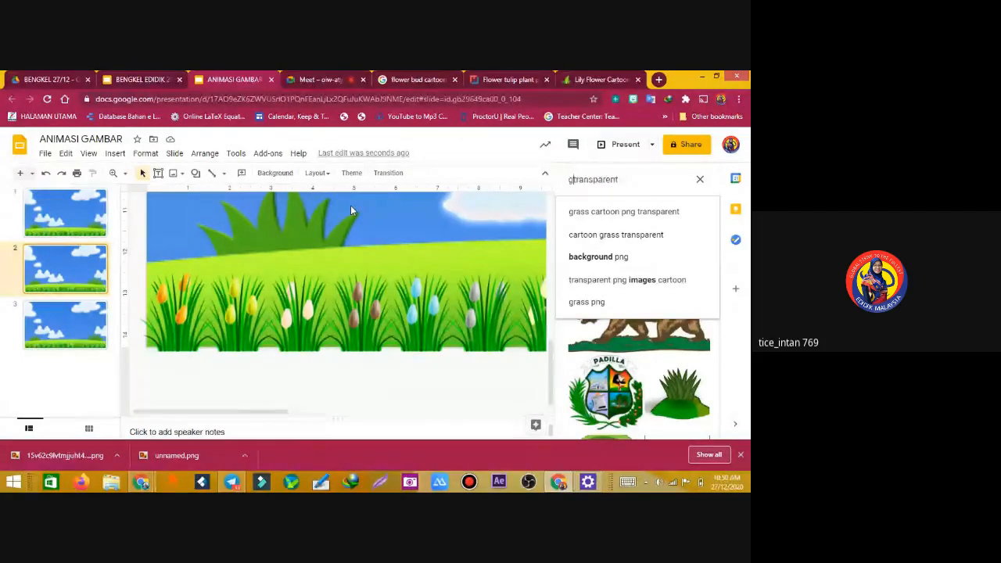
{"action": "type", "text": "irl with "}
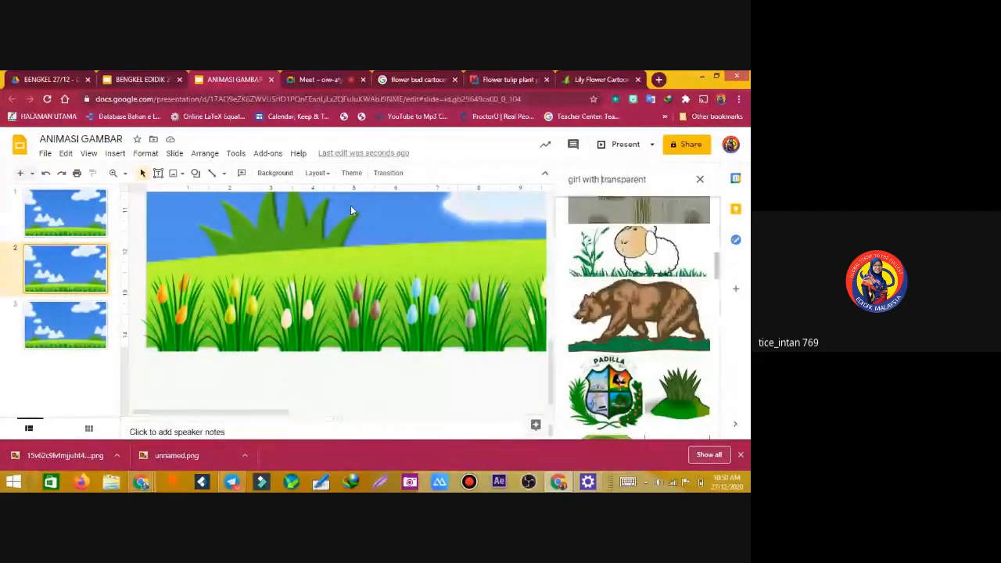
{"action": "type", "text": "watering "}
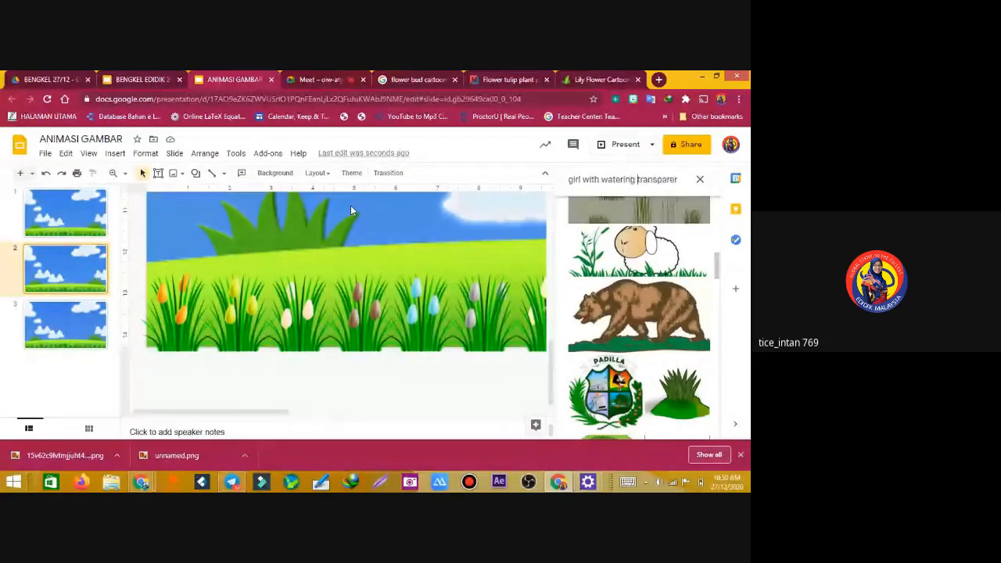
{"action": "type", "text": "can"}
{"action": "key", "text": "Return"}
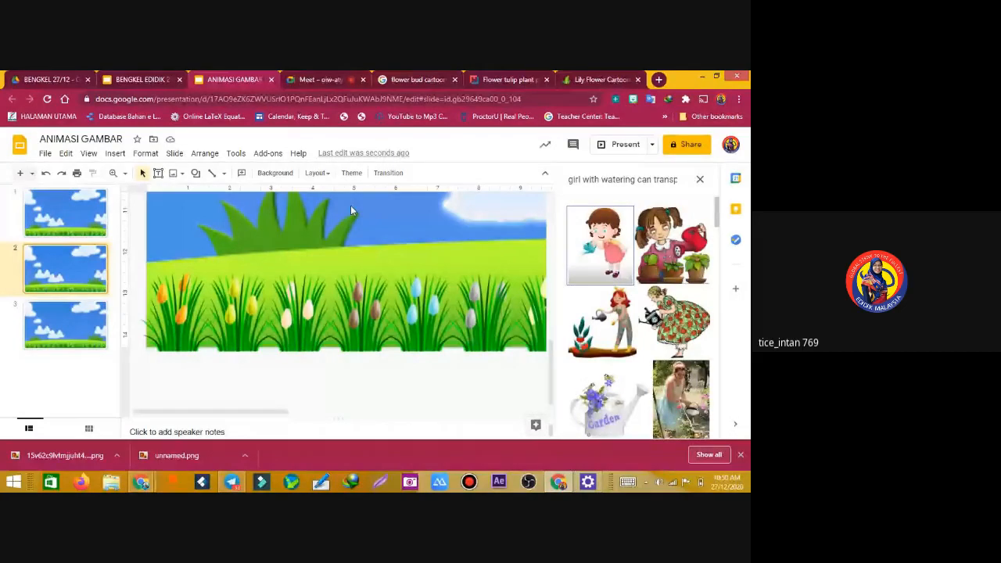
Insert the cartoon girl in a pink dress holding a teal watering can on slide 2
{"action": "left_click", "coordinate": [606, 248]}
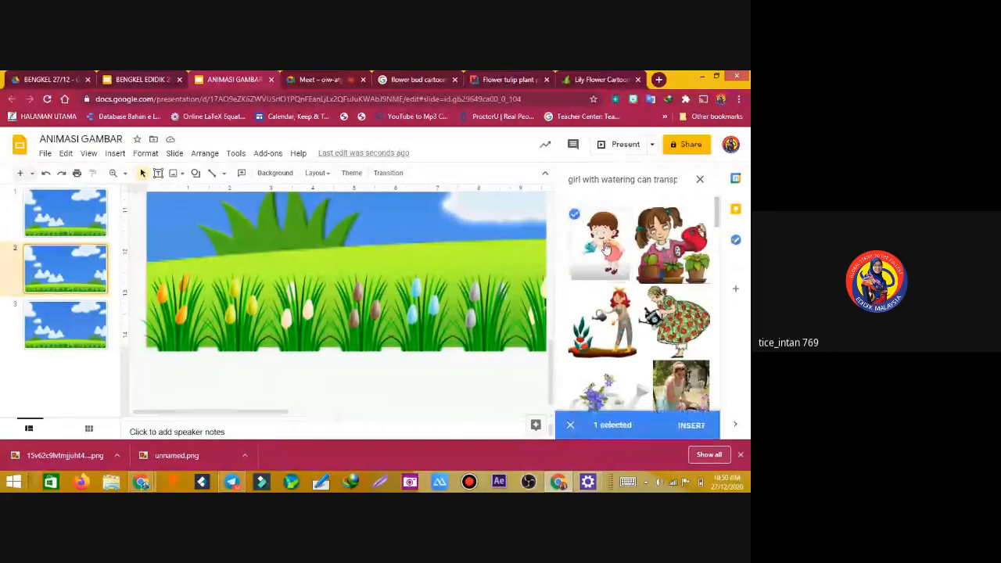
{"action": "left_click", "coordinate": [693, 426]}
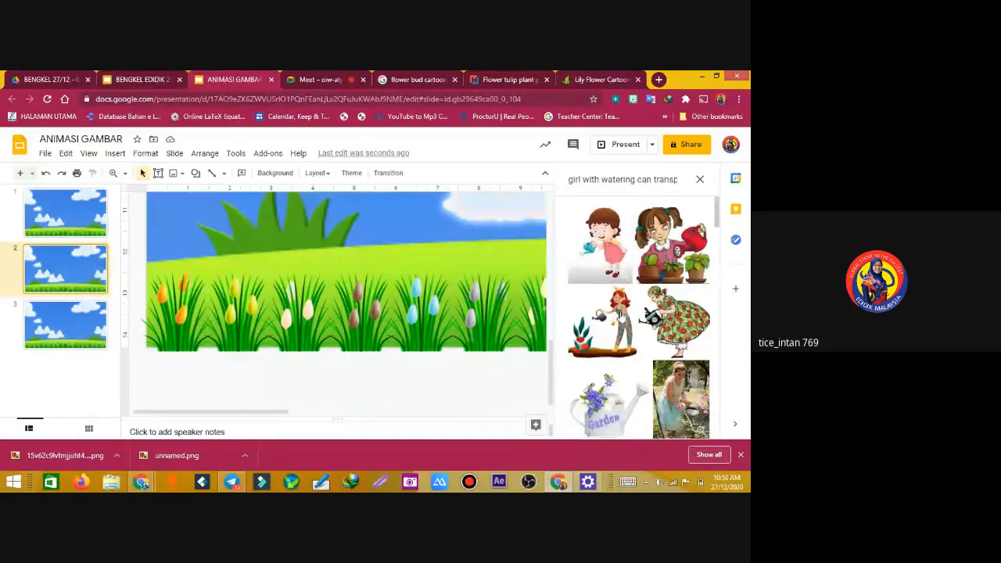
{"action": "left_click", "coordinate": [602, 250]}
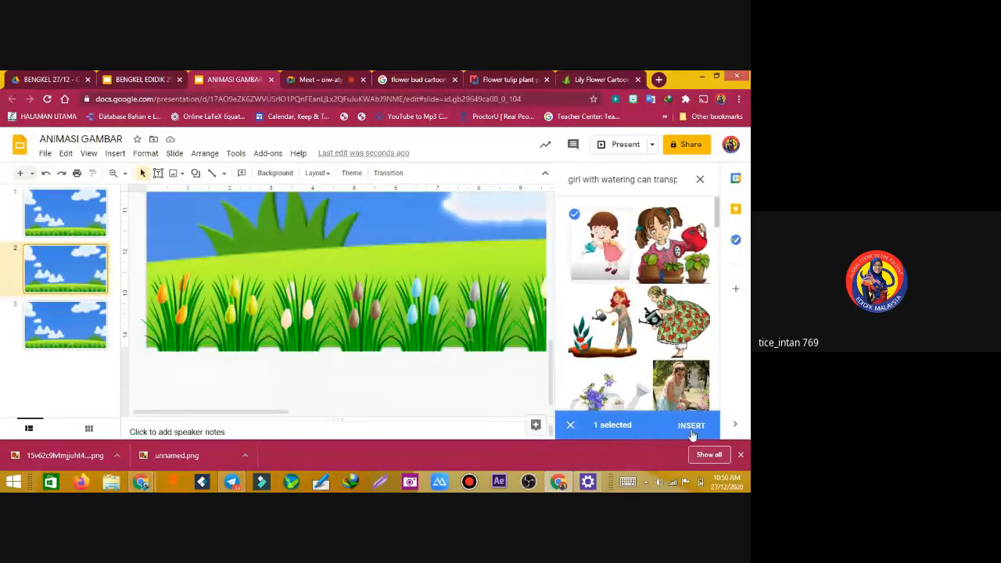
{"action": "left_click", "coordinate": [693, 426]}
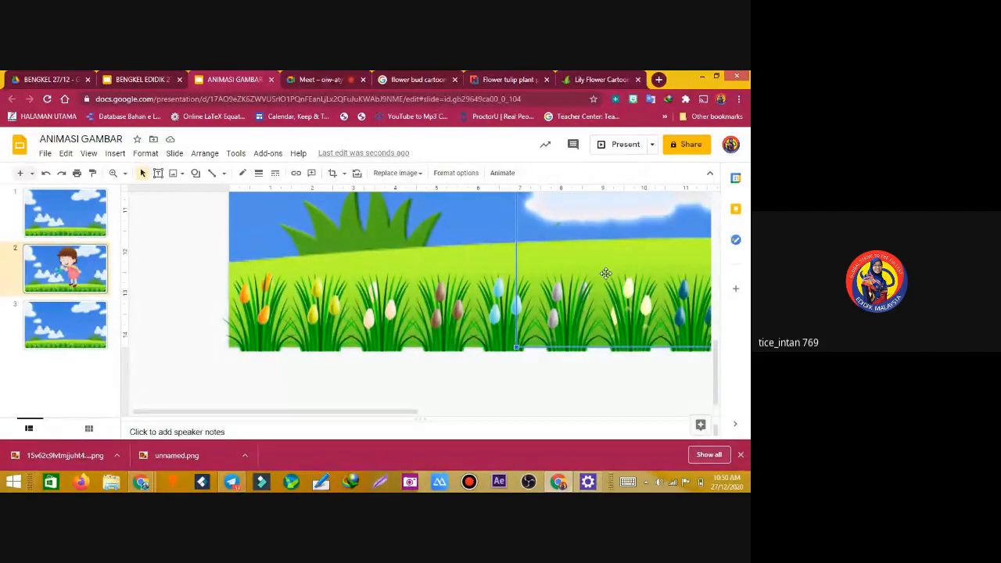
Duplicate slide 1 and fit the whole slide in the editing area
{"action": "left_click", "coordinate": [94, 222]}
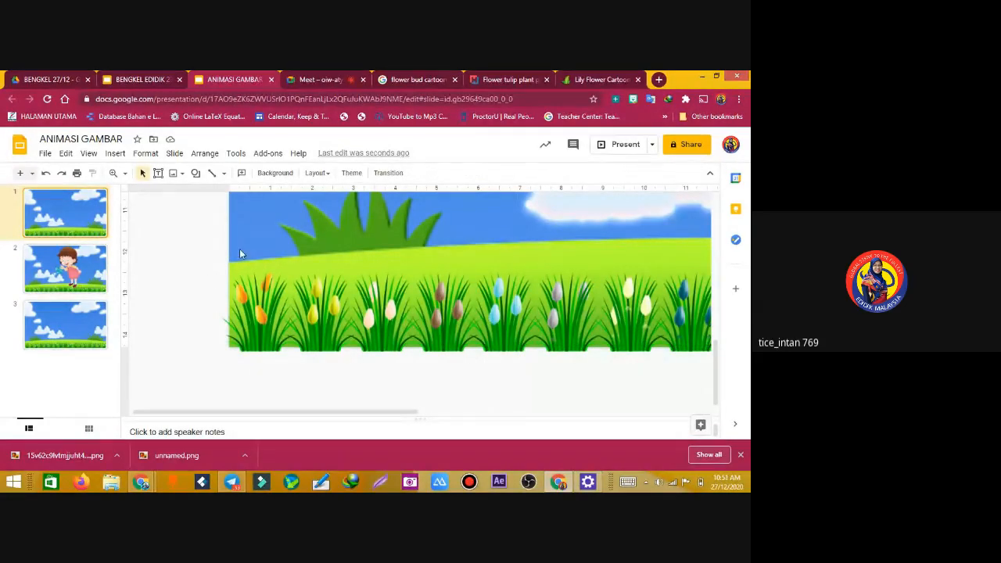
{"action": "key", "text": "ctrl+d"}
{"action": "left_click", "coordinate": [126, 173]}
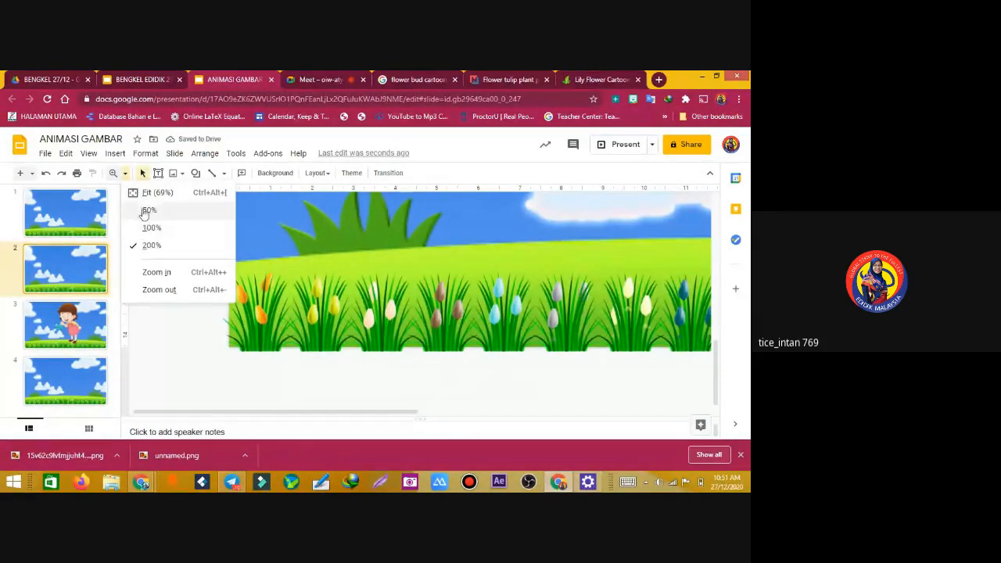
{"action": "left_click", "coordinate": [149, 196]}
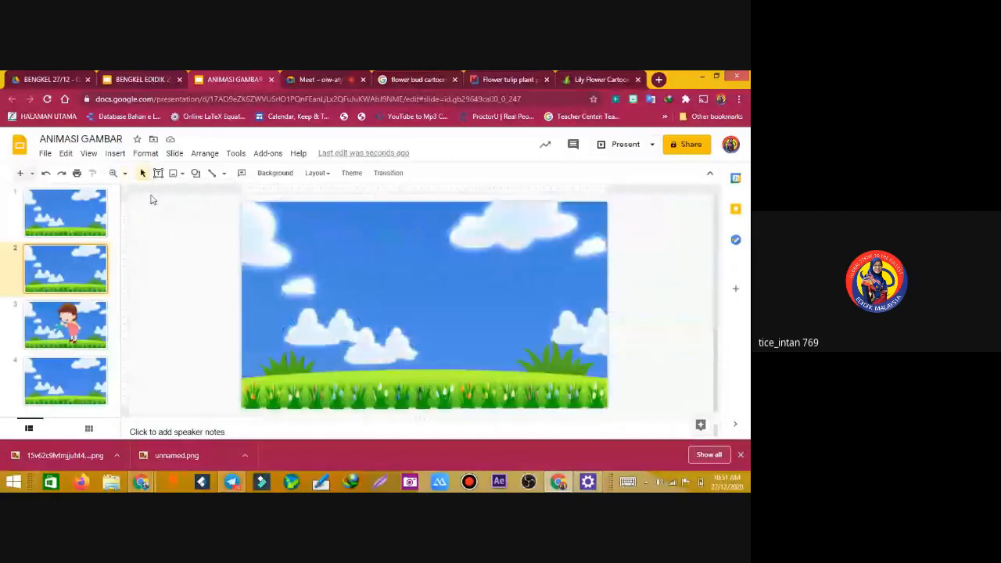
Check the girl image on slide 3 and make another duplicate of slide 1
{"action": "left_click", "coordinate": [115, 347]}
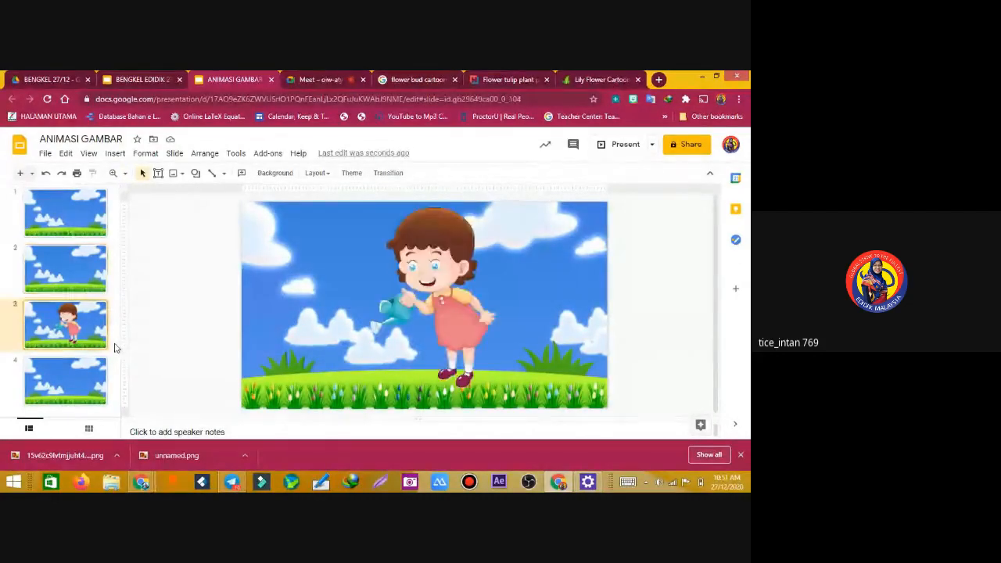
{"action": "left_click", "coordinate": [451, 283]}
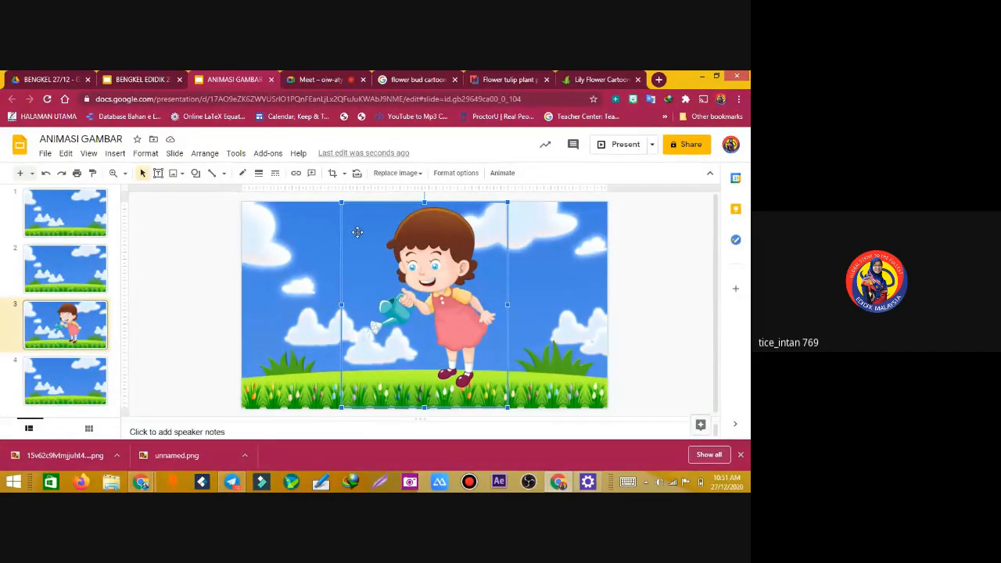
{"action": "left_click", "coordinate": [93, 223]}
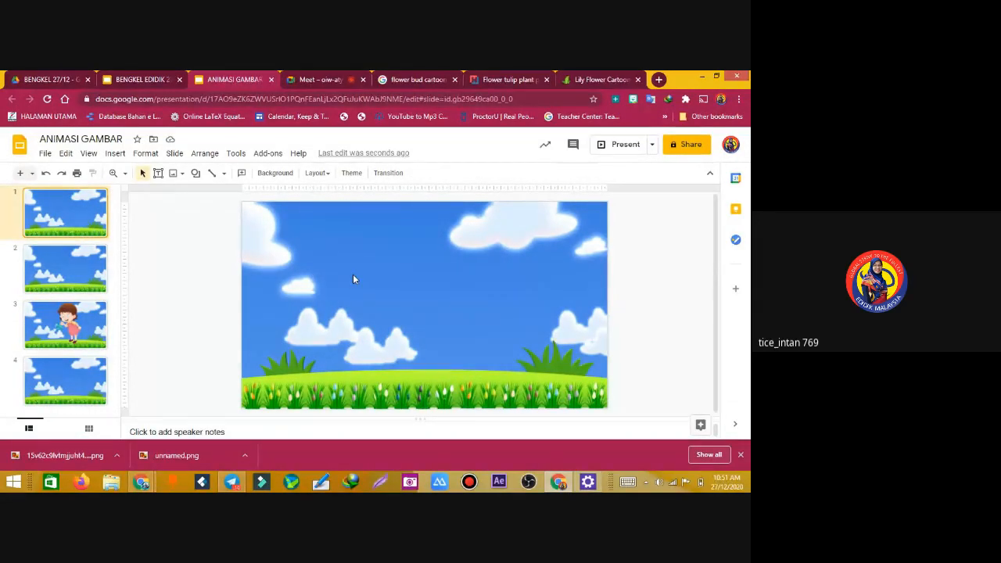
{"action": "key", "text": "ctrl+d"}
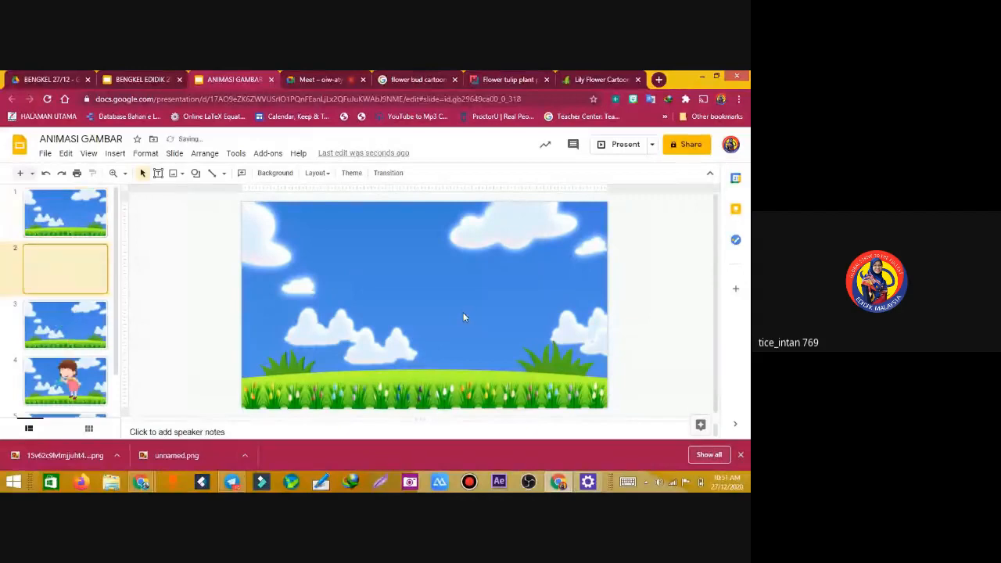
Copy the watering girl image from slide 4 and paste it onto slide 1
{"action": "left_click", "coordinate": [95, 377]}
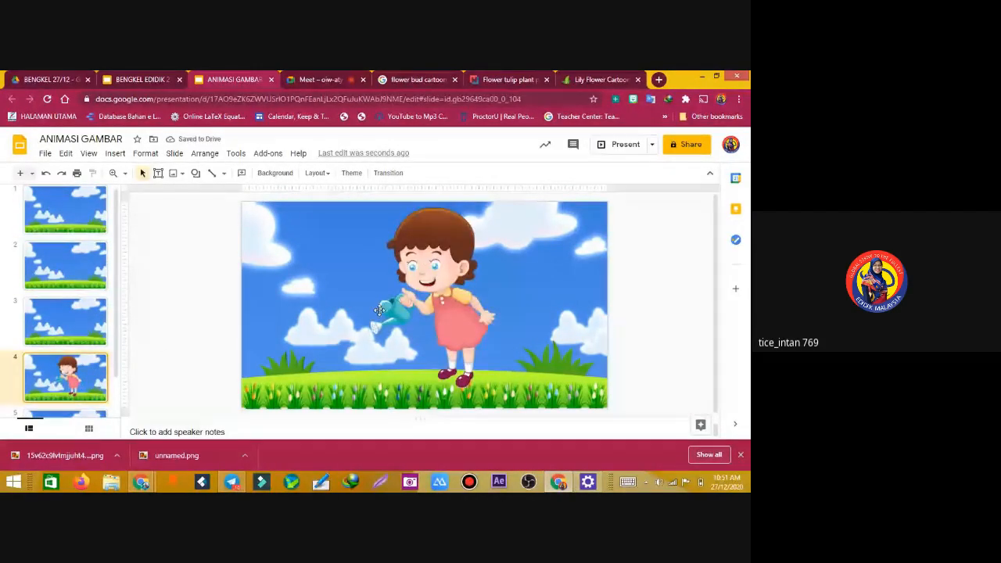
{"action": "left_click", "coordinate": [431, 261]}
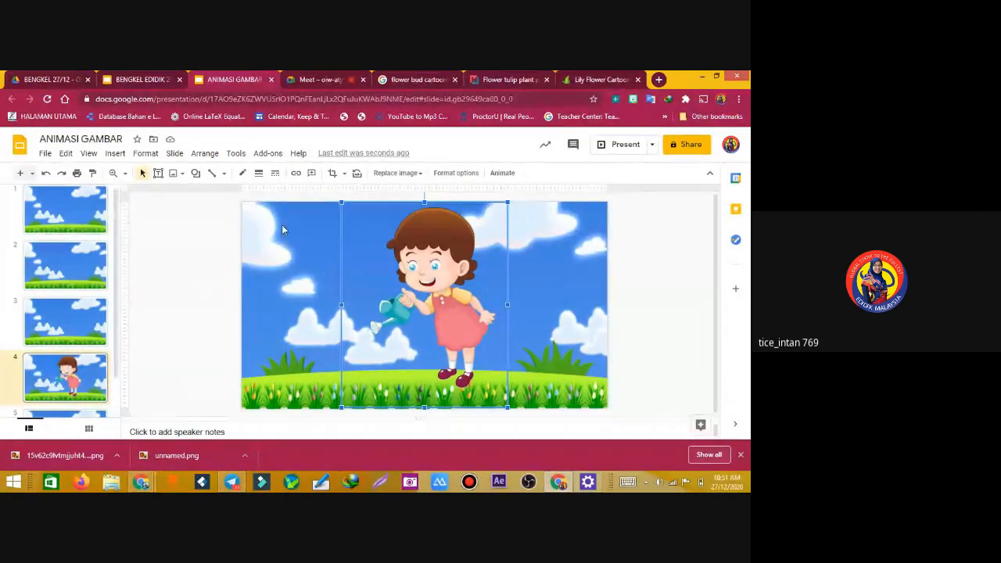
{"action": "scroll", "coordinate": [438, 271], "scroll_direction": "up", "scroll_amount": 3}
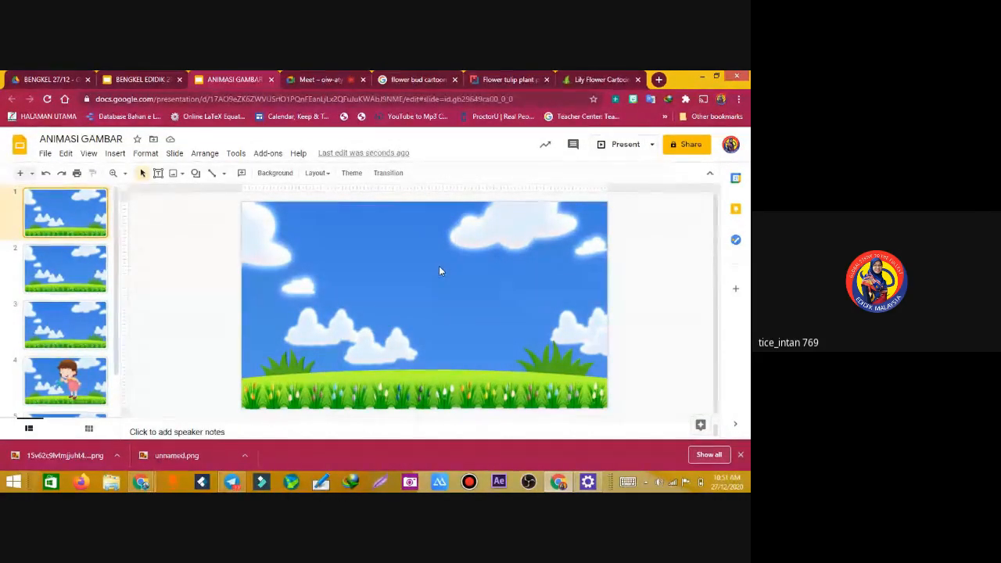
{"action": "key", "text": "ctrl+d"}
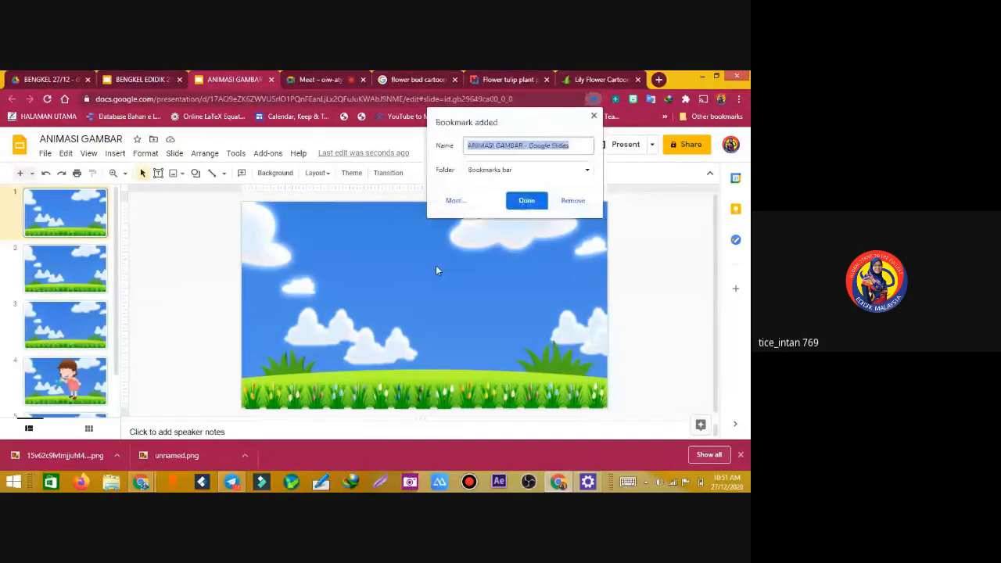
{"action": "left_click", "coordinate": [572, 201]}
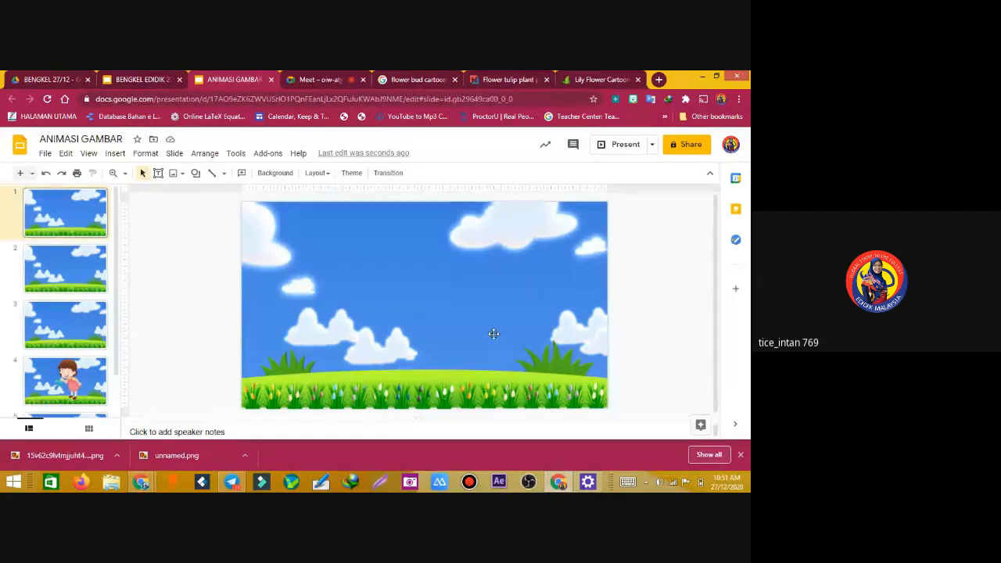
{"action": "key", "text": "ctrl+v"}
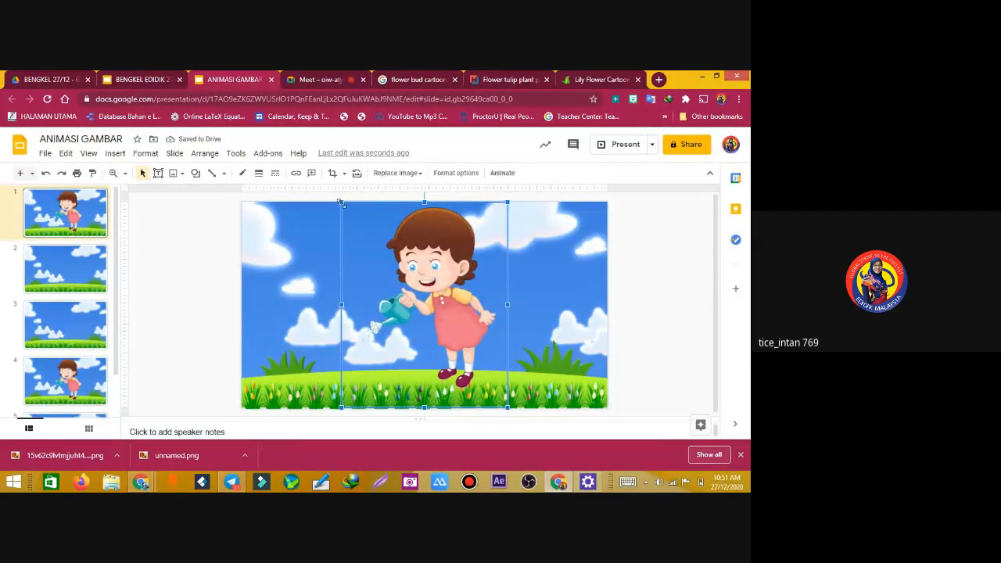
Shrink the girl on slide 1 and place her on the grass, partly outside the slide's right edge
{"action": "left_click_drag", "start_coordinate": [341, 203], "coordinate": [412, 289]}
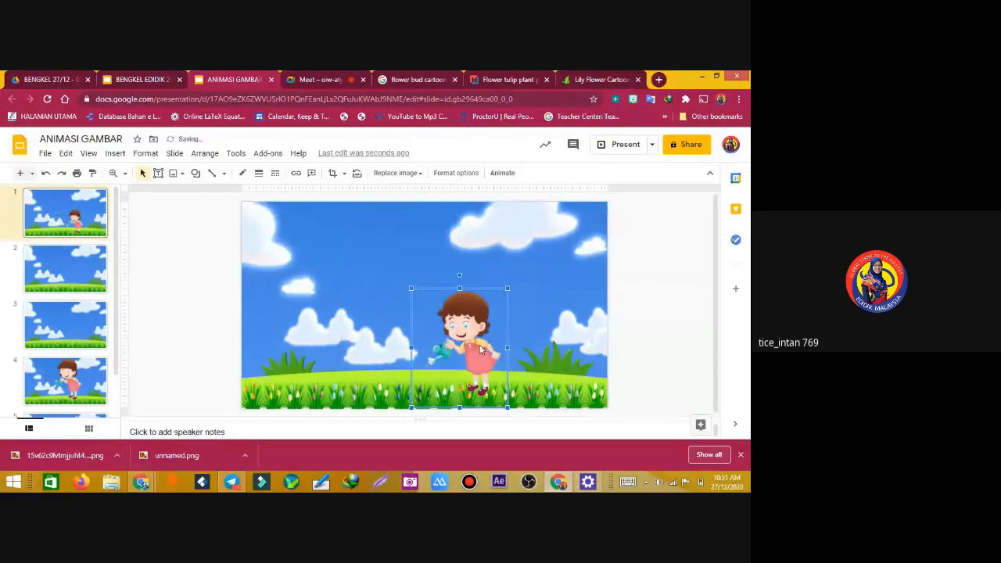
{"action": "left_click_drag", "start_coordinate": [481, 349], "coordinate": [612, 341]}
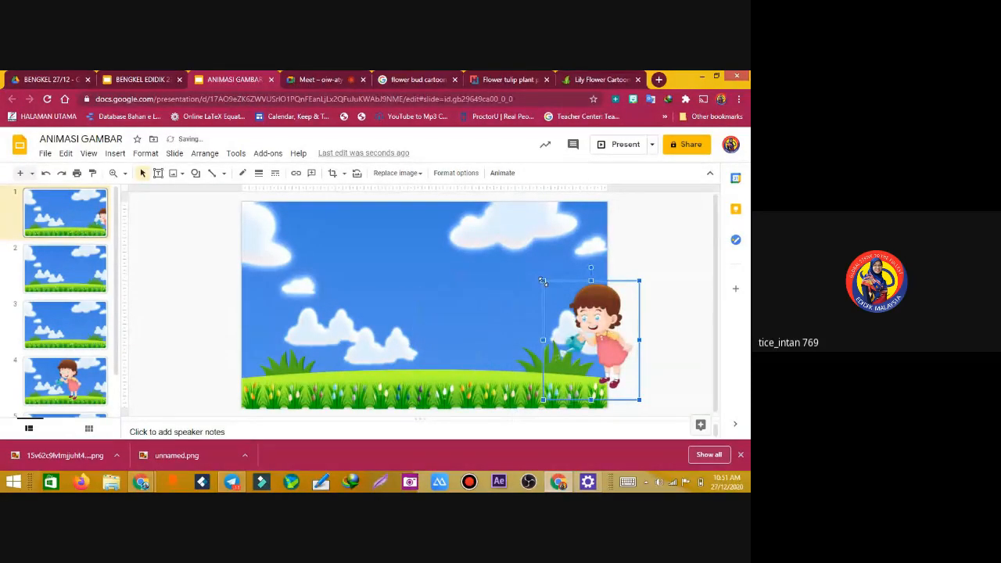
{"action": "left_click_drag", "start_coordinate": [543, 282], "coordinate": [560, 301]}
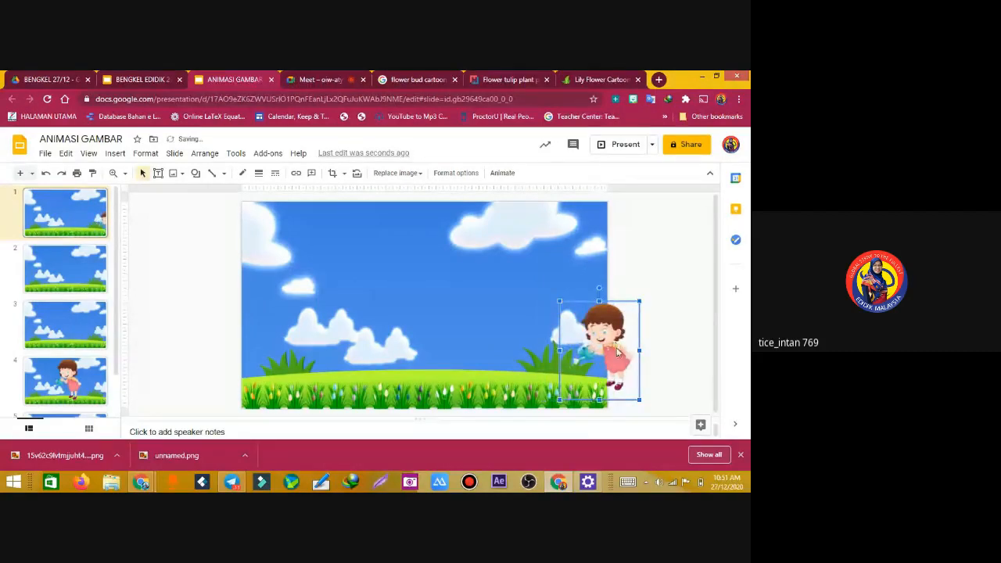
{"action": "mouse_move", "coordinate": [619, 354]}
{"action": "left_mouse_down"}
{"action": "mouse_move", "coordinate": [630, 374]}
{"action": "mouse_move", "coordinate": [618, 364]}
{"action": "left_mouse_up"}
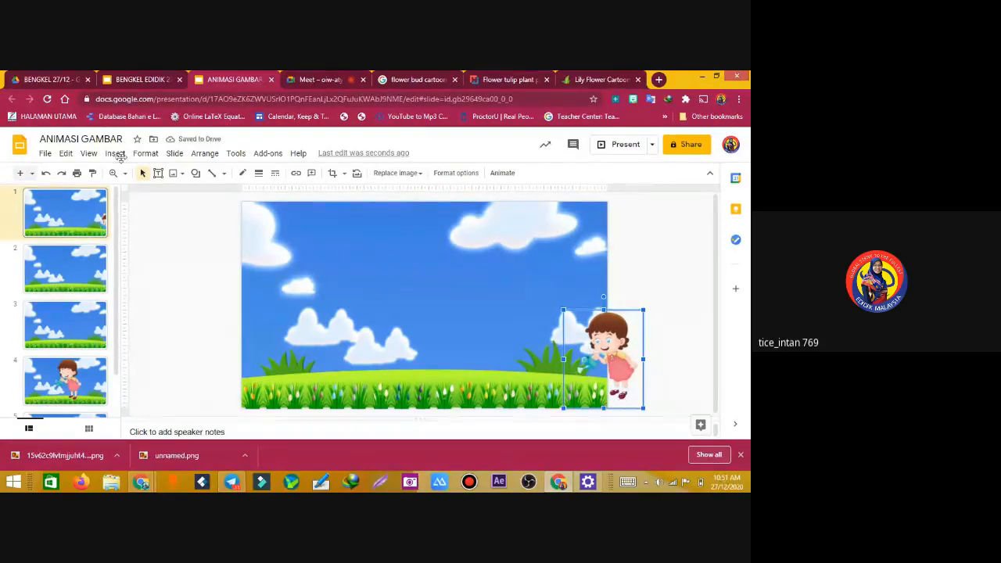
Delete the large girl image from slide 4, keeping the garden background
{"action": "left_click", "coordinate": [78, 379]}
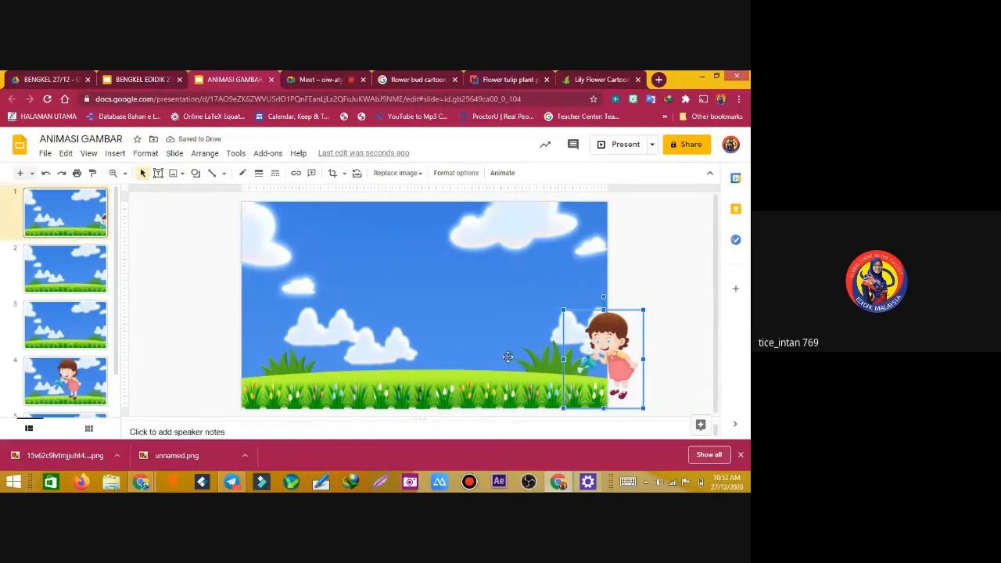
{"action": "left_click", "coordinate": [593, 383]}
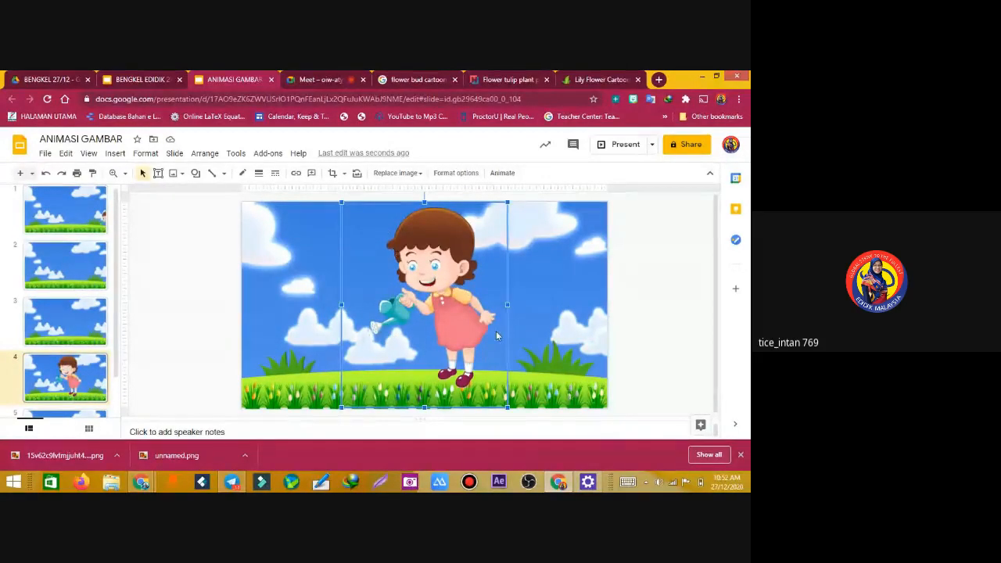
{"action": "key", "text": "Delete"}
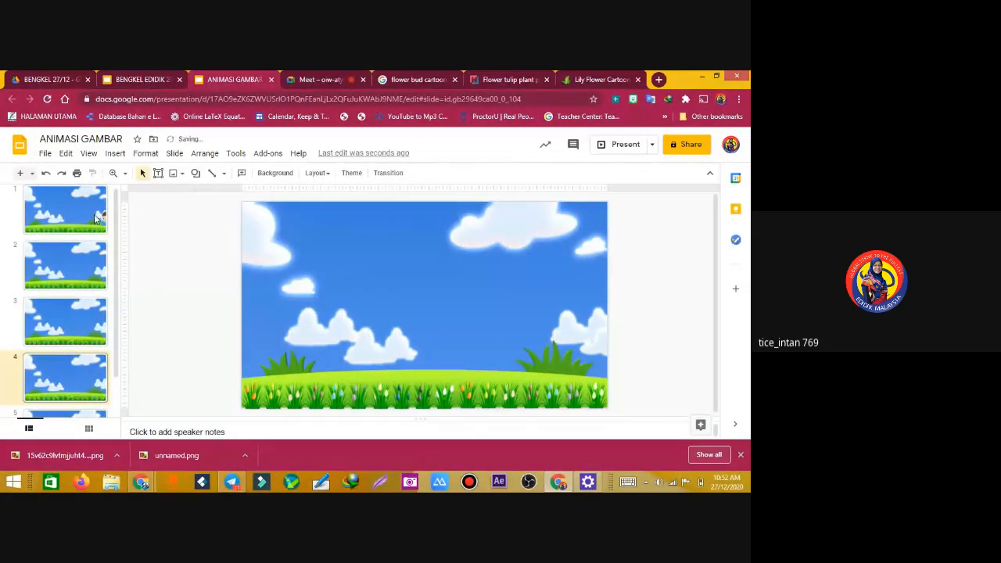
Duplicate slide 1 and nudge the girl on the new slide 2 a little to the left, still overlapping the slide's right edge
{"action": "scroll", "coordinate": [580, 346], "scroll_direction": "up", "scroll_amount": 3}
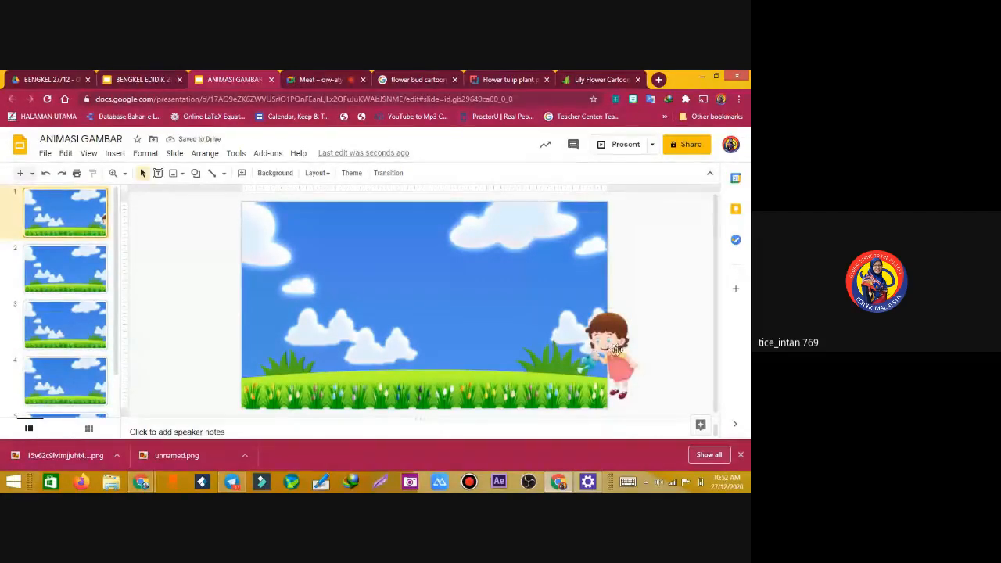
{"action": "right_click", "coordinate": [72, 224]}
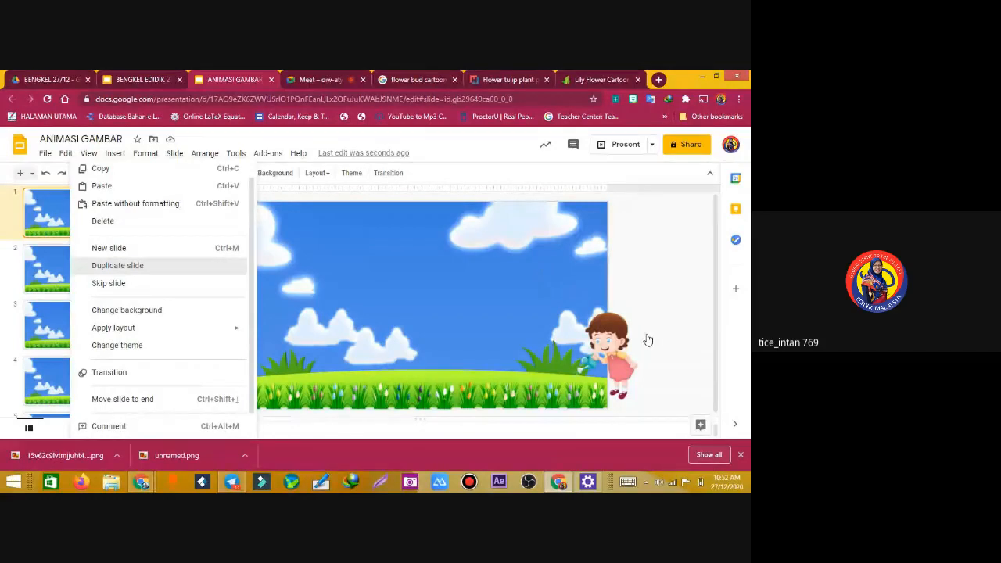
{"action": "left_click", "coordinate": [612, 356]}
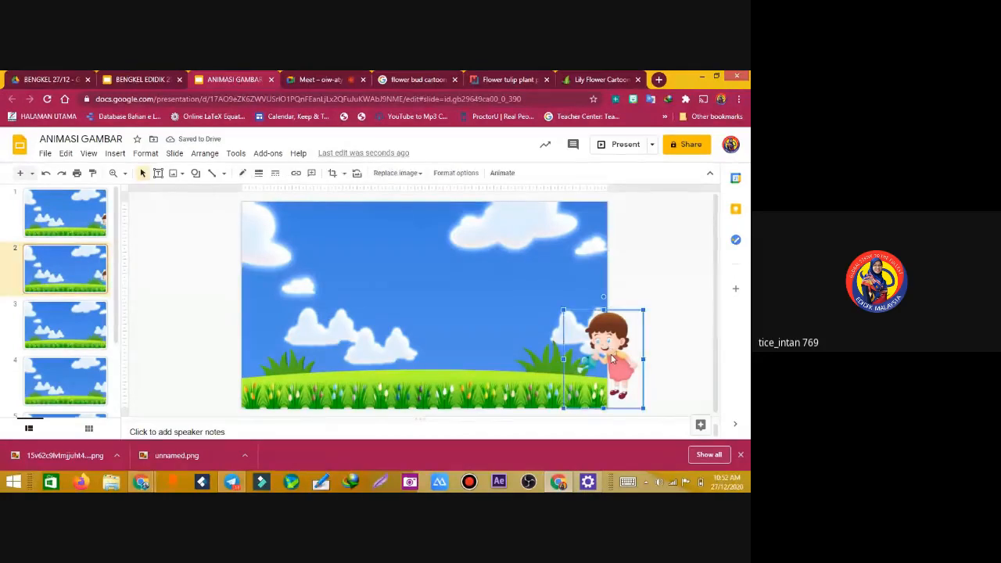
{"action": "key", "text": "Left"}
{"action": "key", "text": "Left"}
{"action": "key", "text": "Left"}
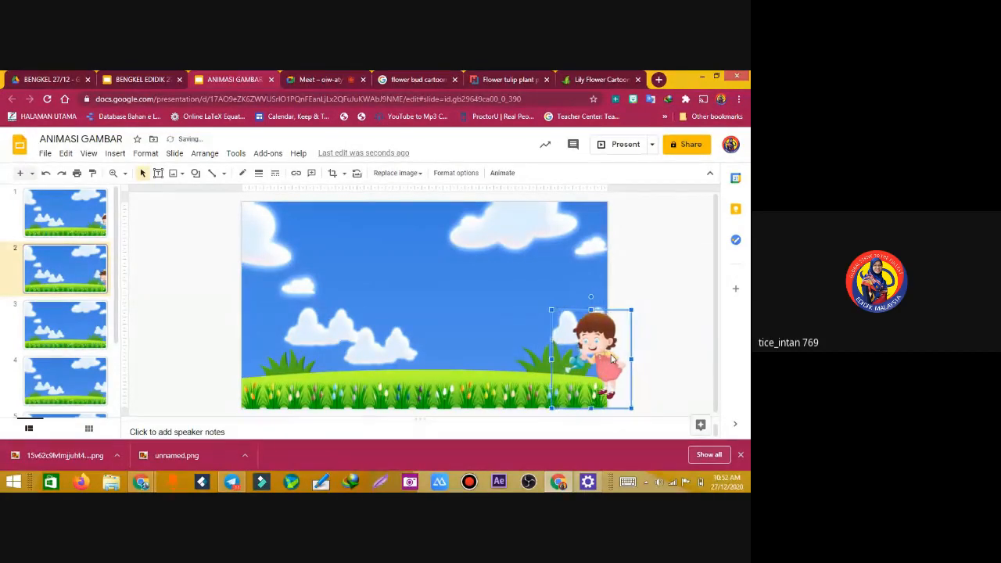
{"action": "right_click", "coordinate": [601, 359]}
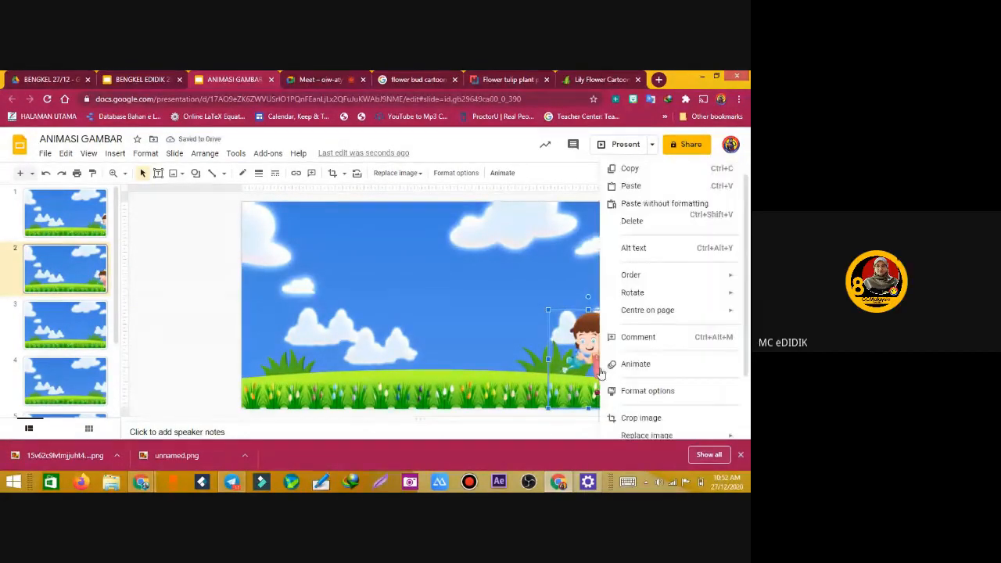
{"action": "mouse_move", "coordinate": [637, 279]}
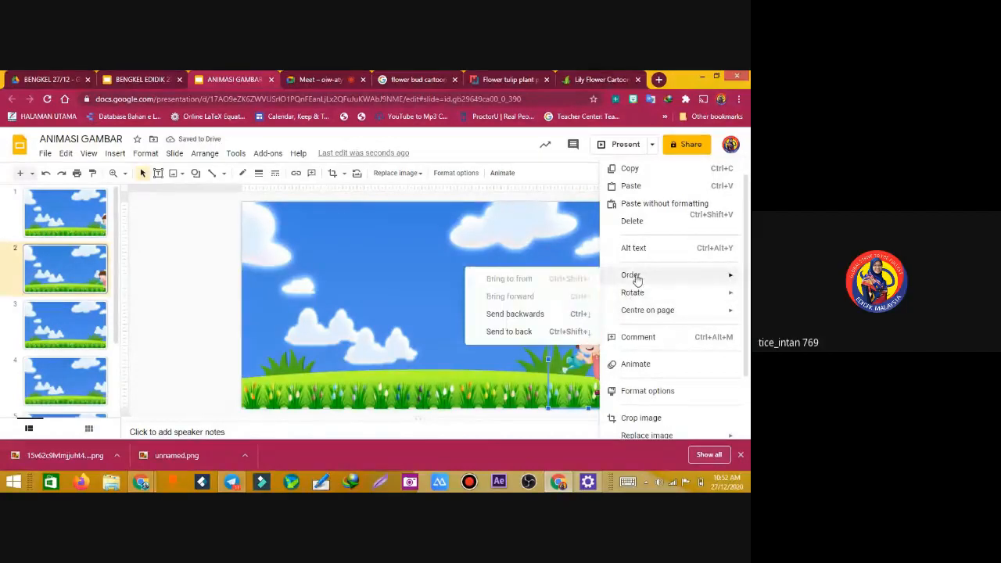
{"action": "left_click", "coordinate": [574, 343]}
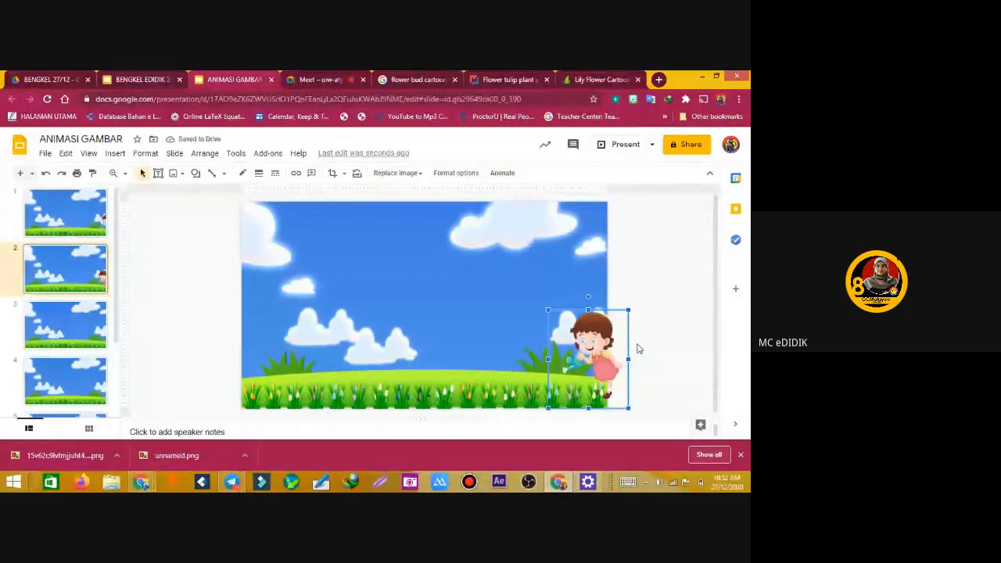
{"action": "key", "text": "Left"}
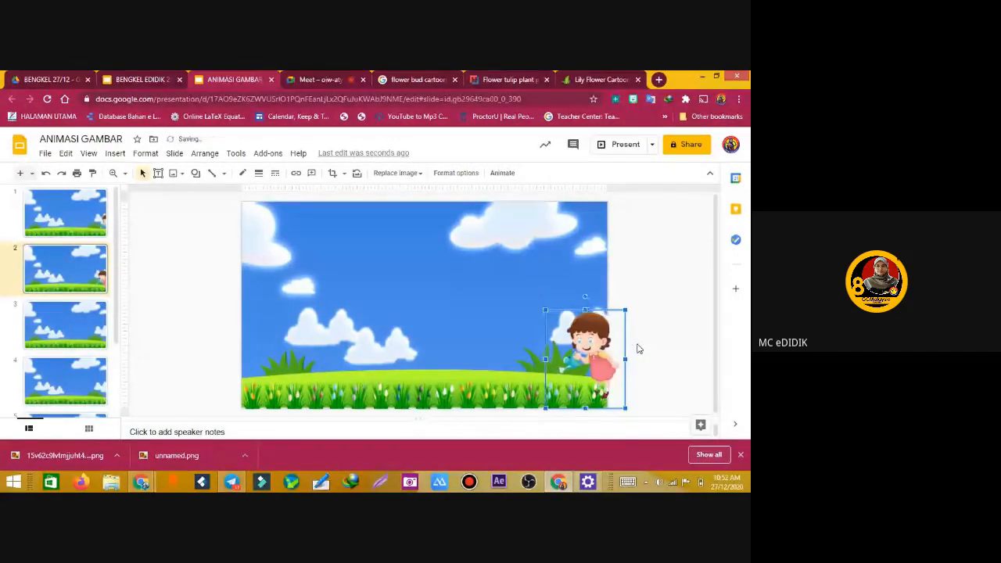
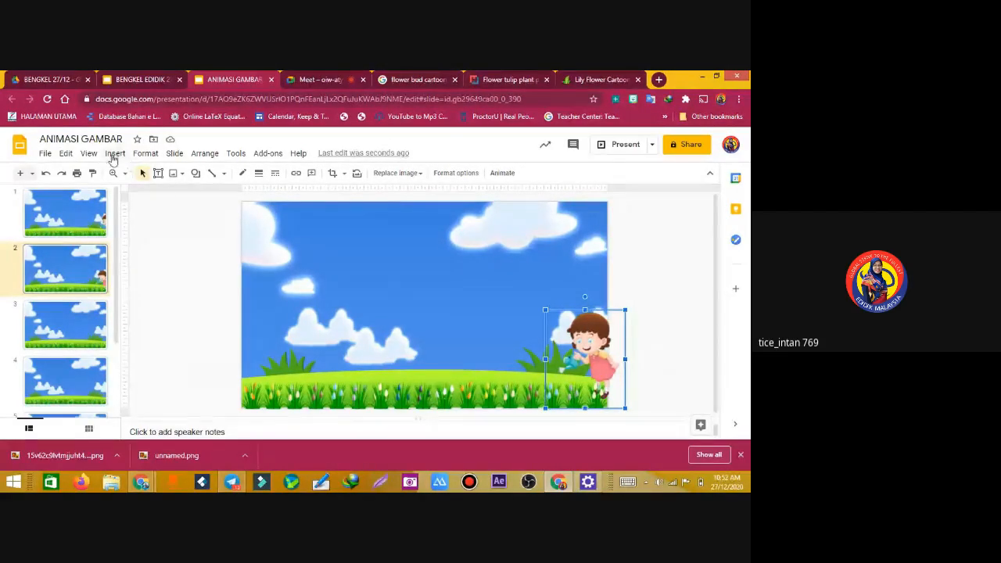
Browse the web image results for "girl with watering can transparent" for other watering figures
{"action": "left_click", "coordinate": [123, 154]}
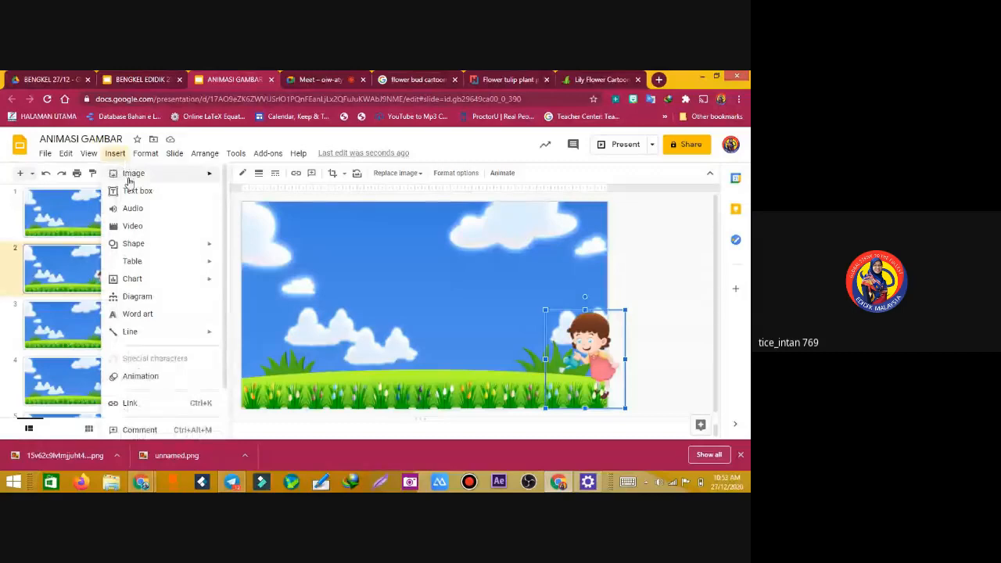
{"action": "mouse_move", "coordinate": [163, 173]}
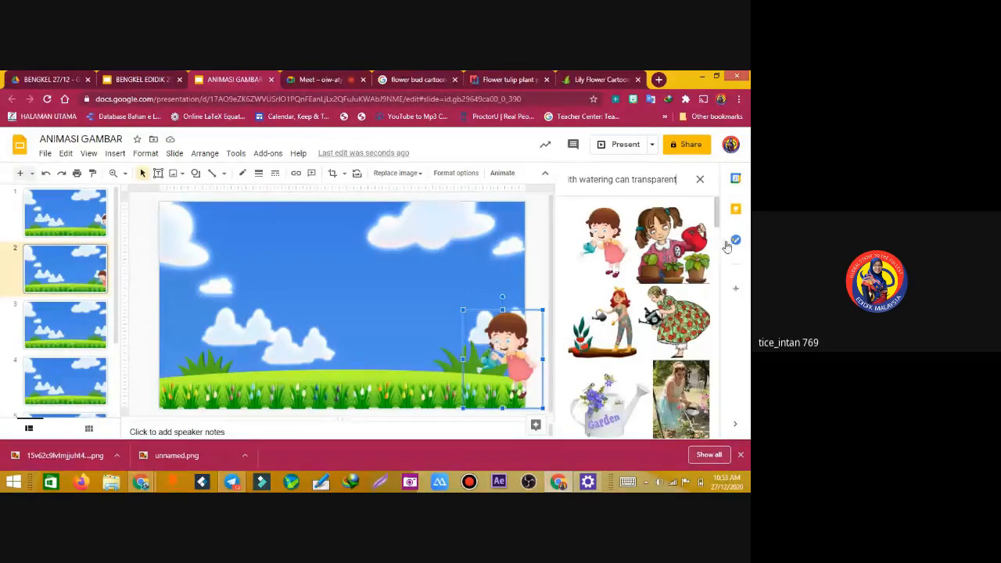
{"action": "left_click_drag", "start_coordinate": [717, 225], "coordinate": [715, 361]}
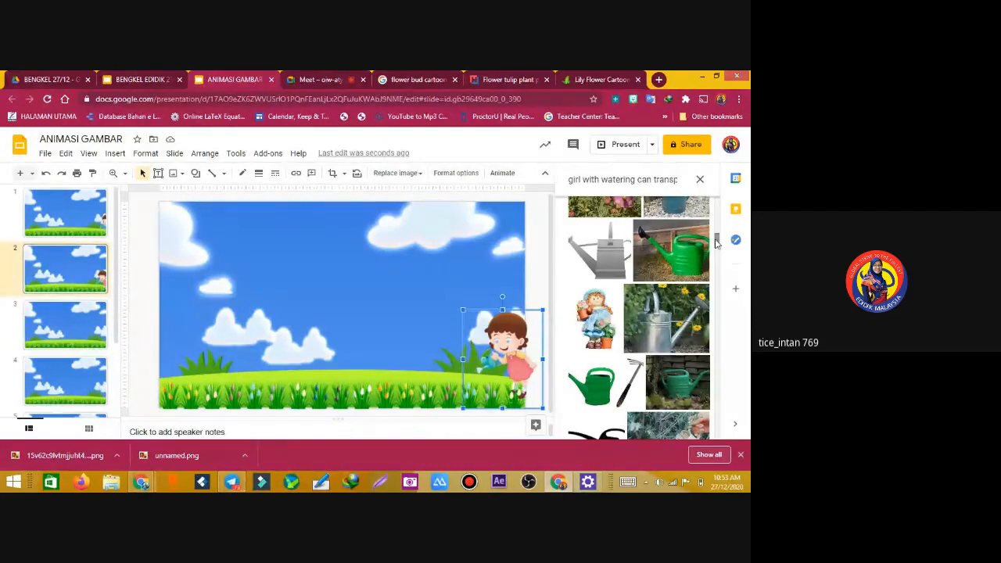
{"action": "left_click_drag", "start_coordinate": [716, 243], "coordinate": [717, 202]}
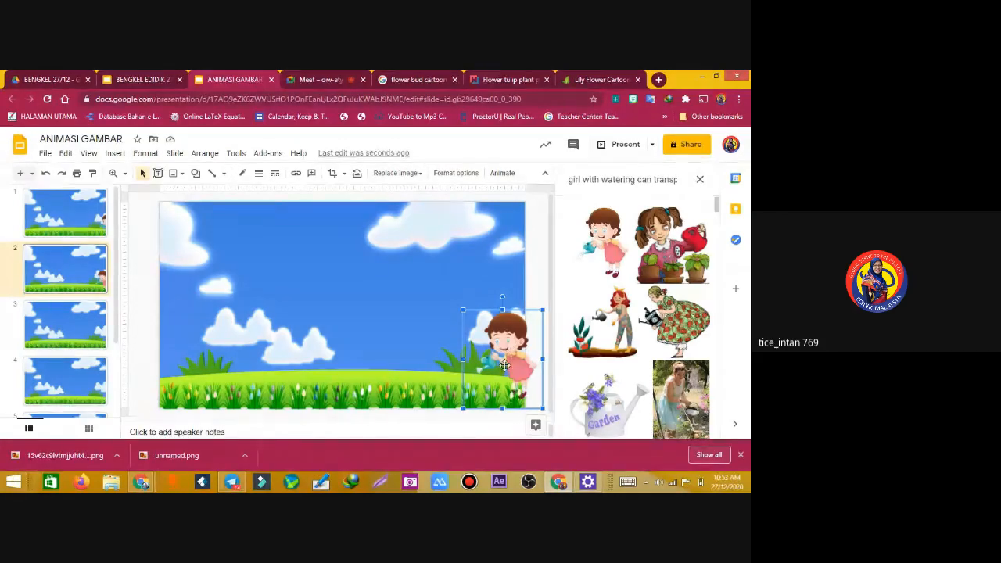
Duplicate slide 2 and nudge the girl on the new slide 3 left until her image frame meets the slide's right edge
{"action": "right_click", "coordinate": [65, 289]}
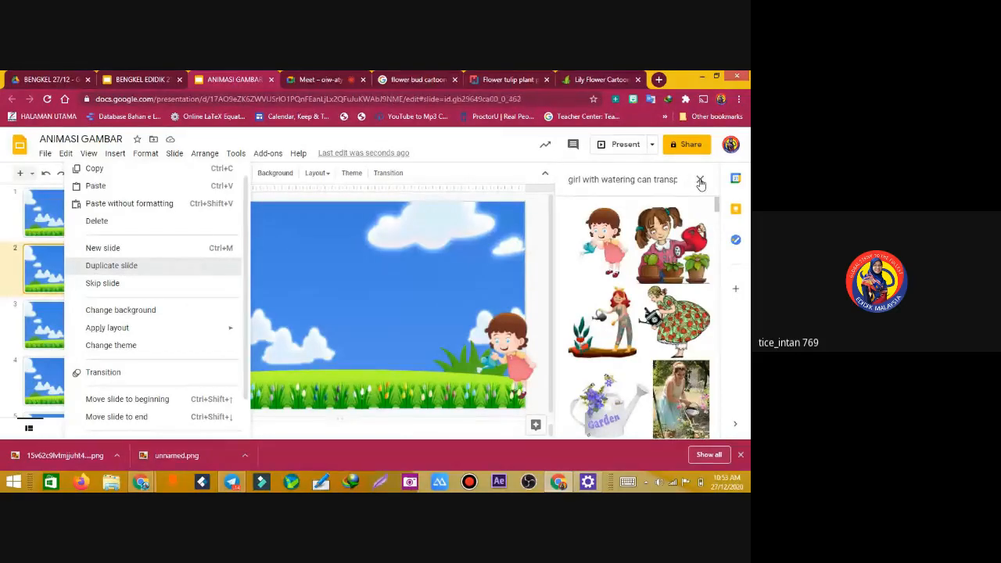
{"action": "key", "text": "Return"}
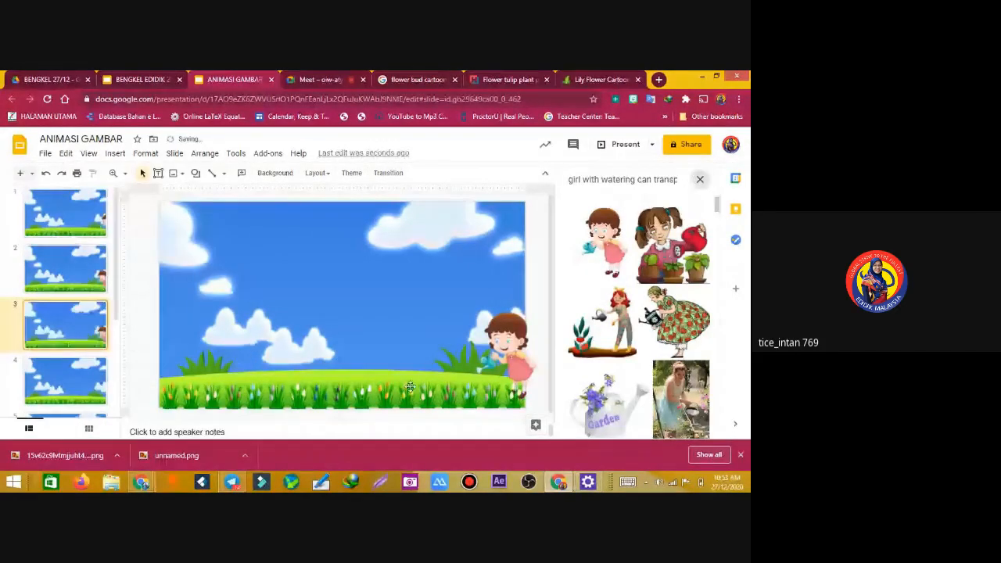
{"action": "left_click", "coordinate": [626, 356]}
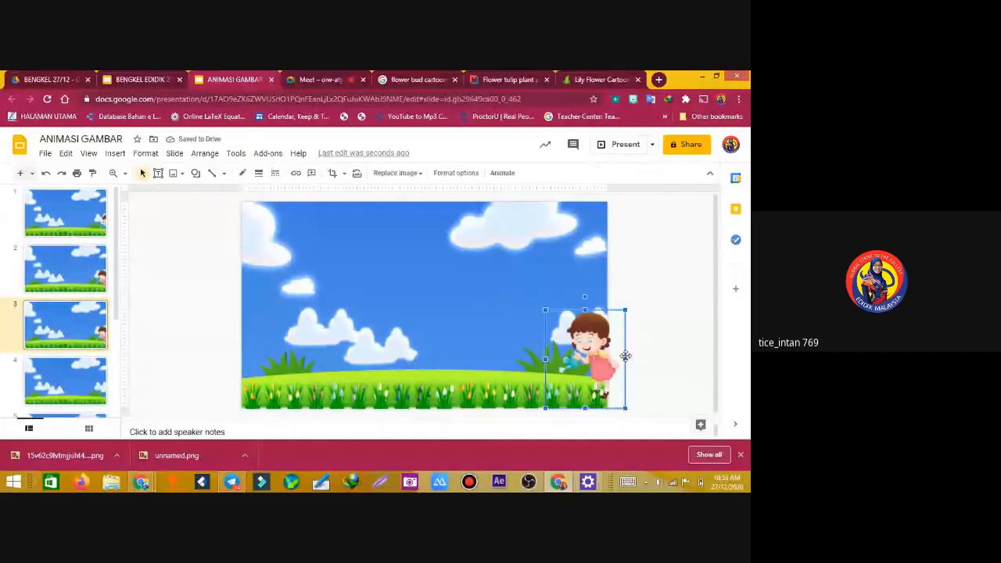
{"action": "key", "text": "Left"}
{"action": "key", "text": "Left"}
{"action": "key", "text": "Left"}
{"action": "key", "text": "Left"}
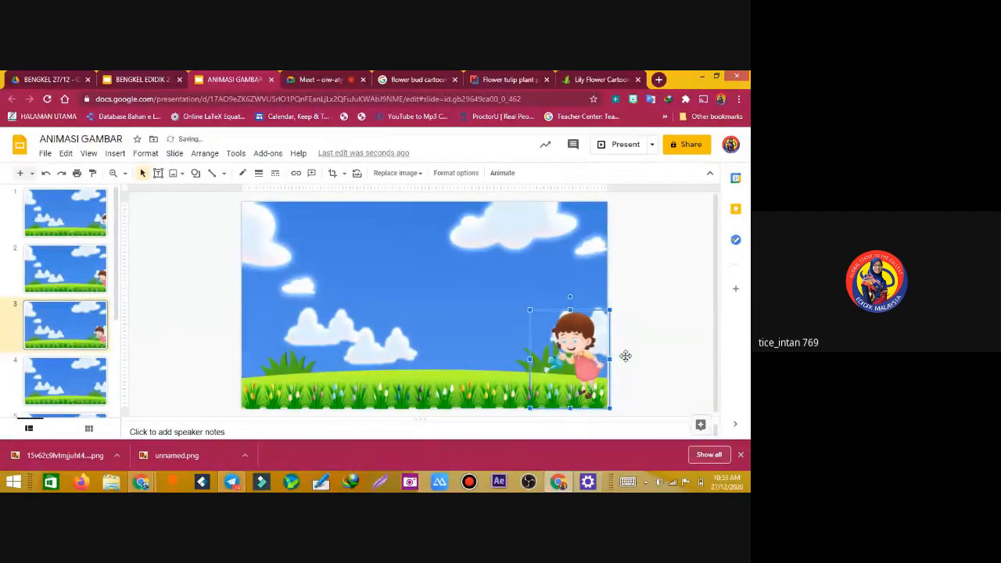
{"action": "key", "text": "Left"}
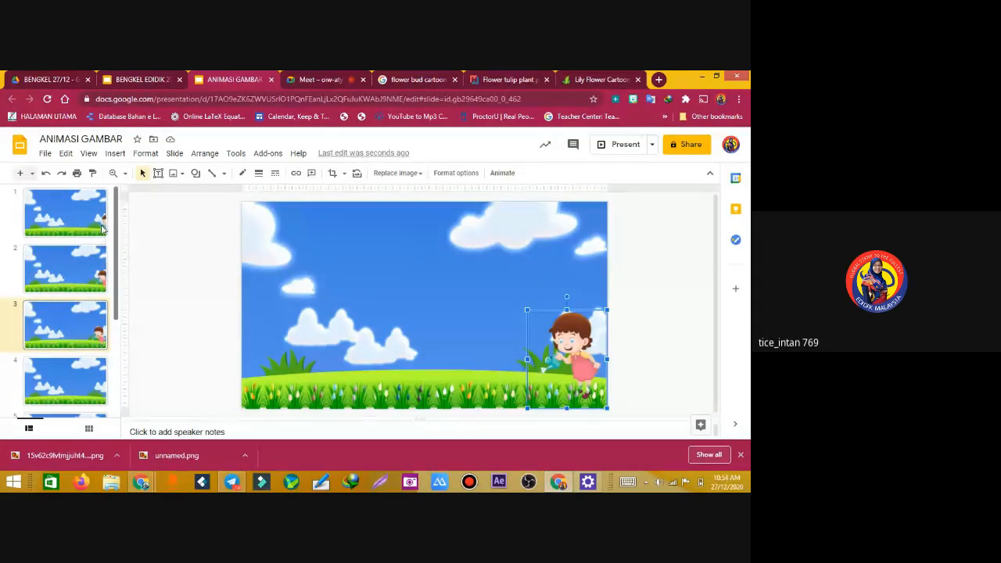
Duplicate slide 3 and nudge the girl on the new slide 4 left until she stands slightly inside the slide's right edge
{"action": "scroll", "coordinate": [118, 291], "scroll_direction": "down", "scroll_amount": 1}
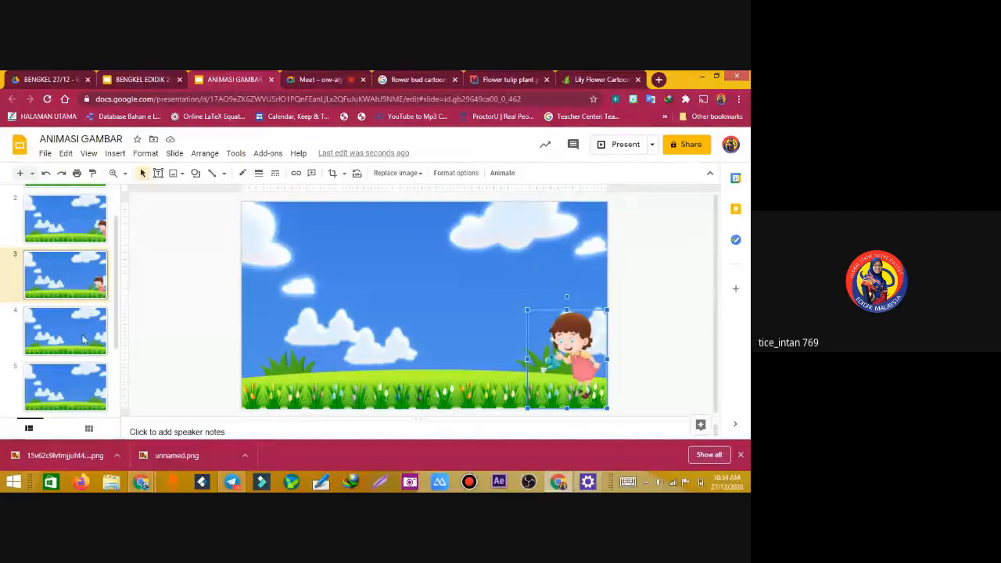
{"action": "right_click", "coordinate": [86, 271]}
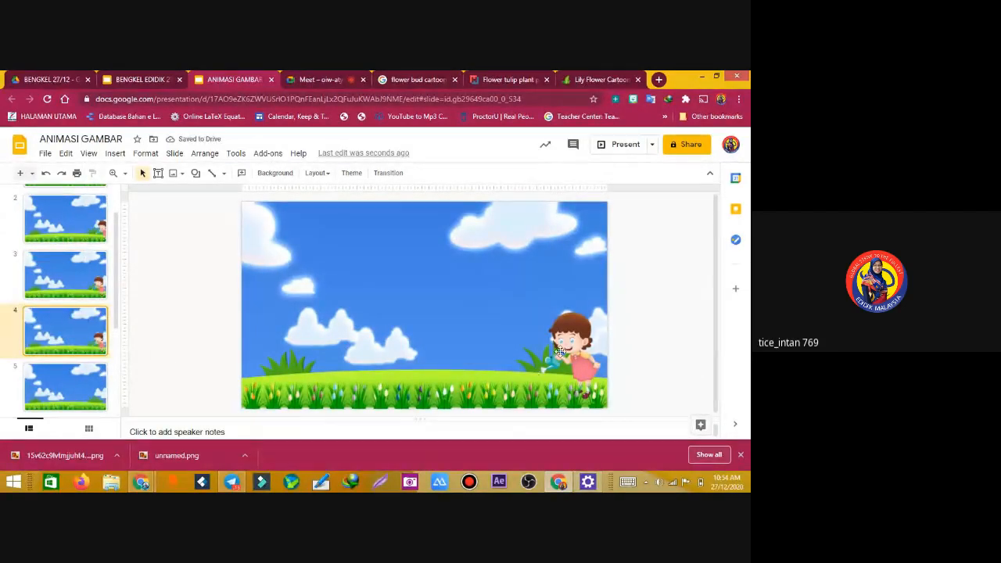
{"action": "left_click", "coordinate": [603, 317]}
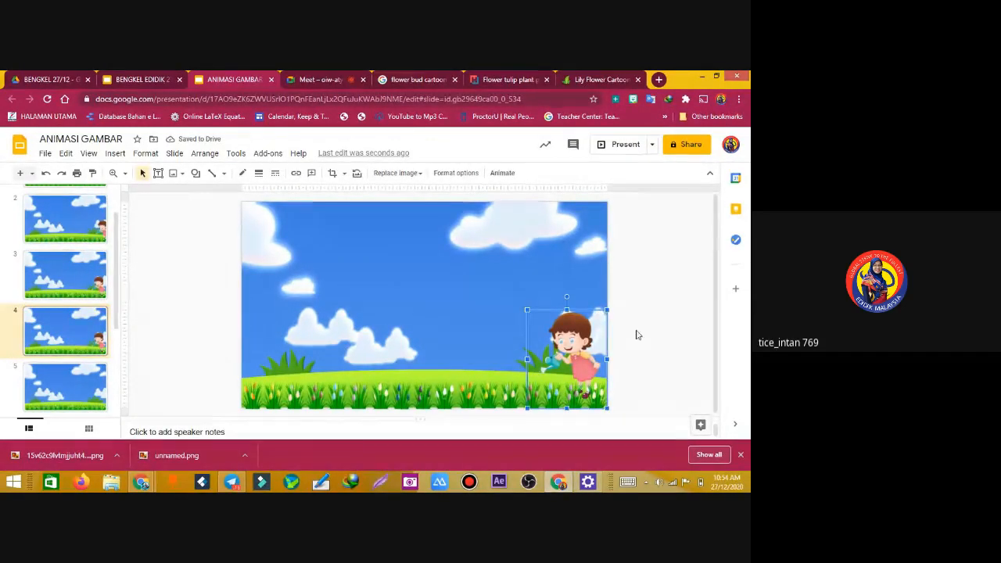
{"action": "key", "text": "Left"}
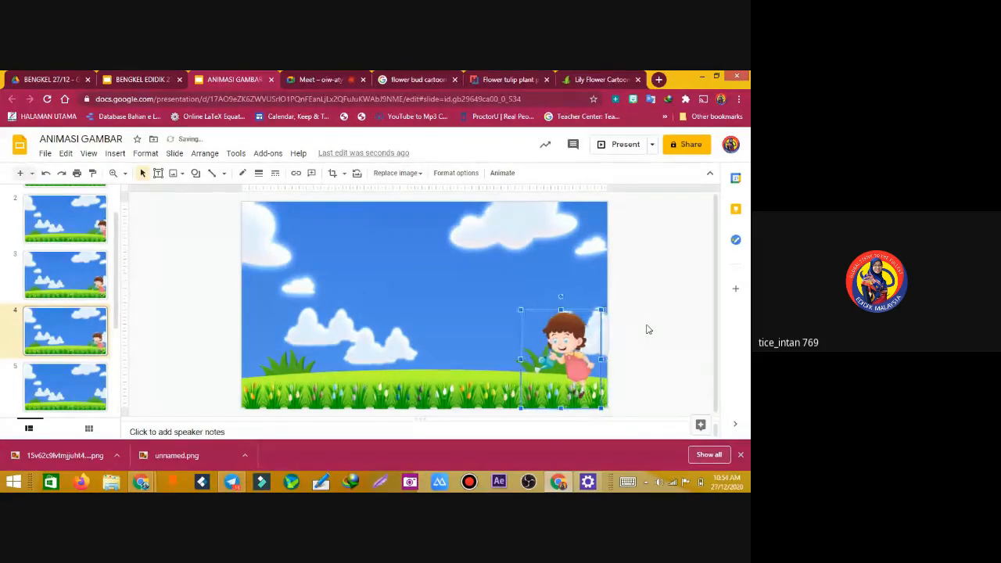
{"action": "key", "text": "Left"}
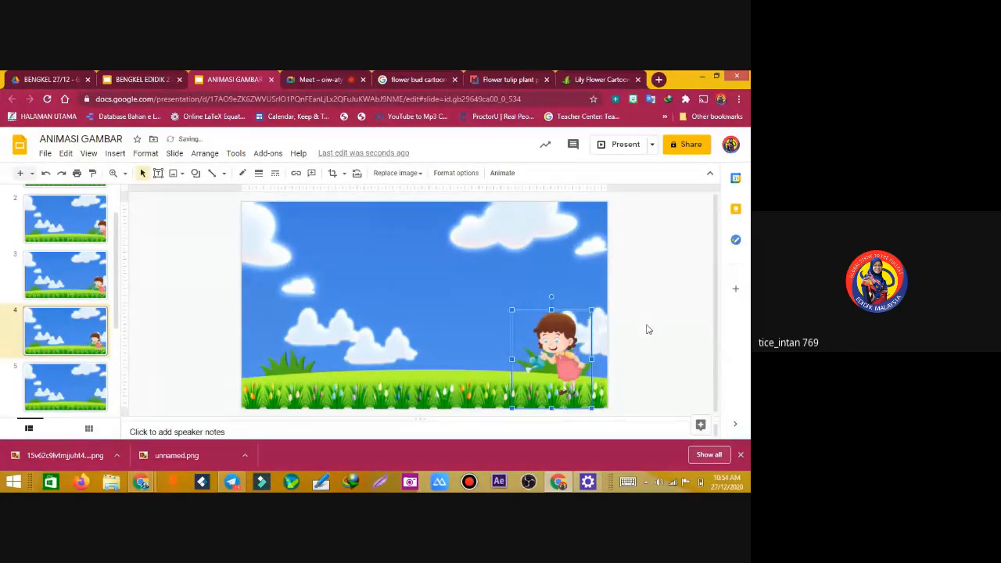
{"action": "key", "text": "Left"}
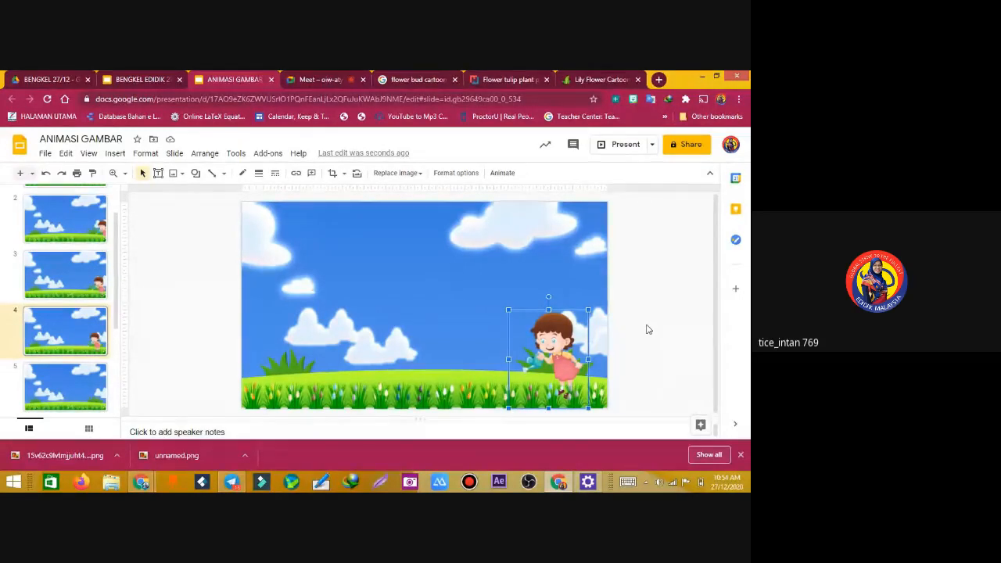
Duplicate slide 4 and nudge the girl on the new slide 5 slightly farther left, still in front of the right-hand grass tuft
{"action": "mouse_move", "coordinate": [117, 259]}
{"action": "left_mouse_down"}
{"action": "mouse_move", "coordinate": [122, 241]}
{"action": "mouse_move", "coordinate": [122, 261]}
{"action": "mouse_move", "coordinate": [125, 252]}
{"action": "left_mouse_up"}
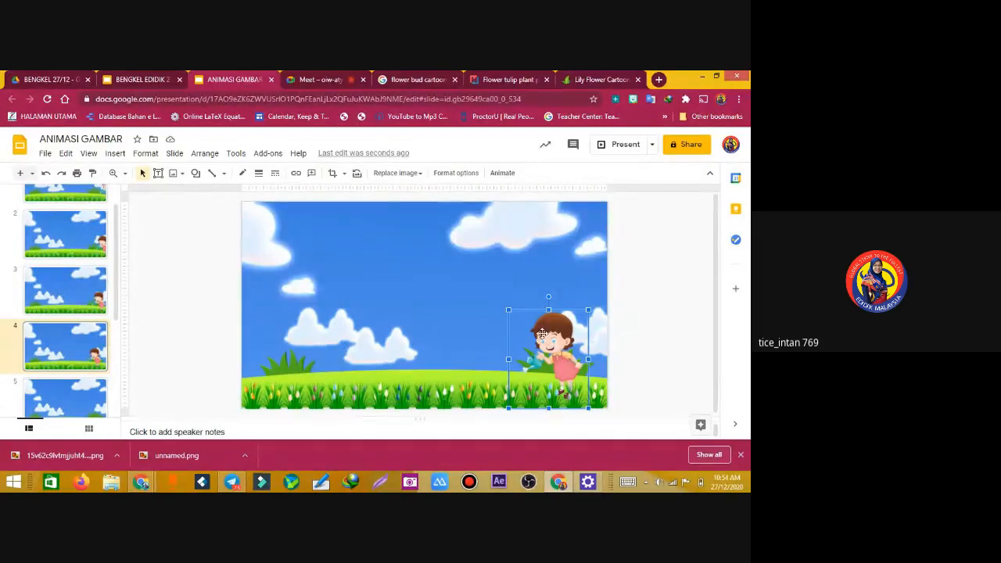
{"action": "left_click_drag", "start_coordinate": [118, 306], "coordinate": [119, 338]}
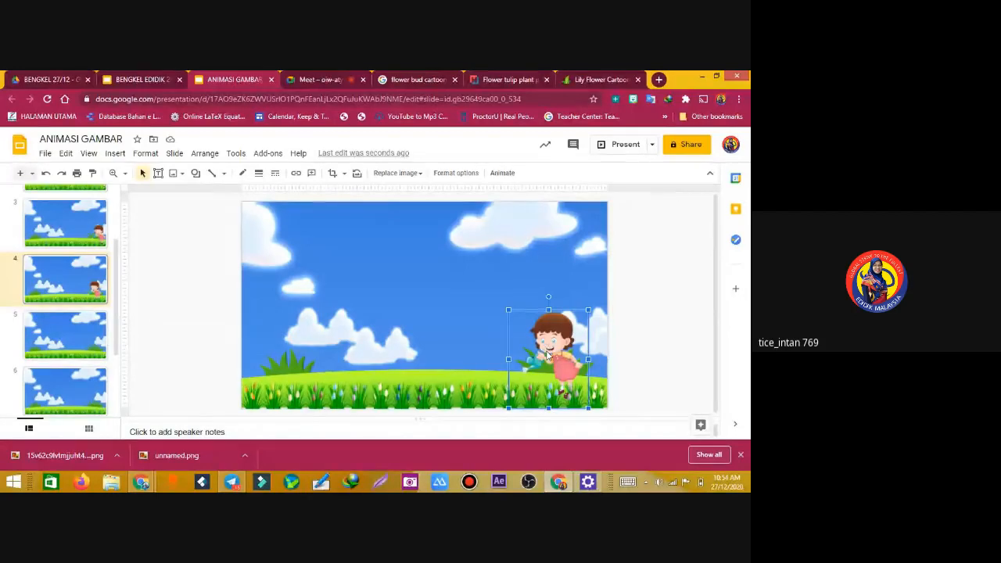
{"action": "right_click", "coordinate": [67, 282]}
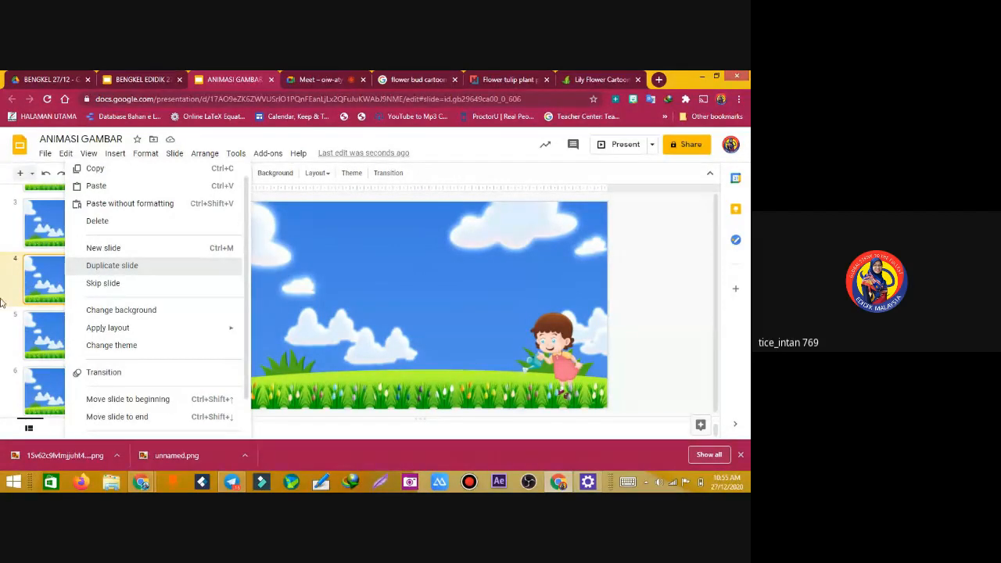
{"action": "left_click", "coordinate": [72, 265]}
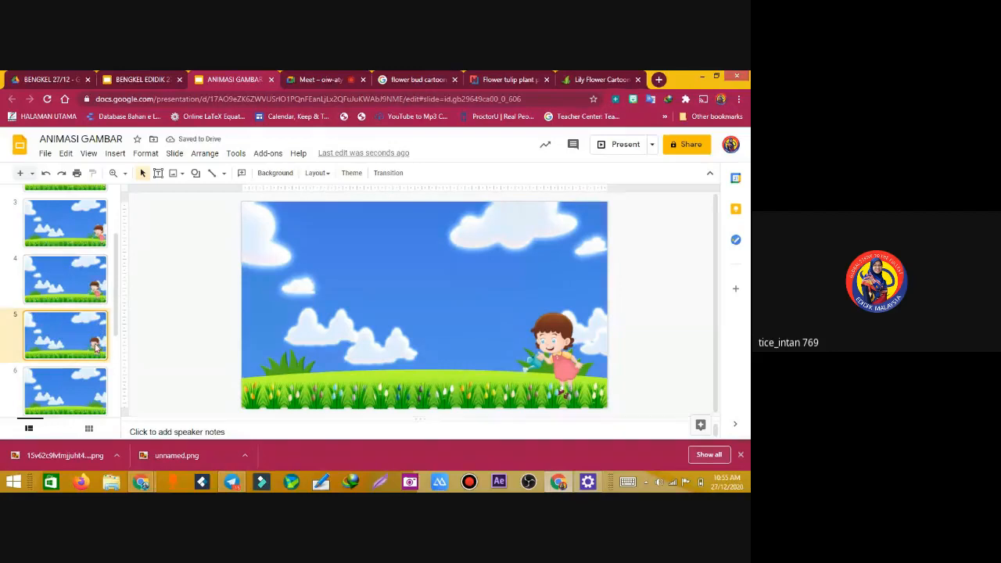
{"action": "left_click", "coordinate": [543, 337]}
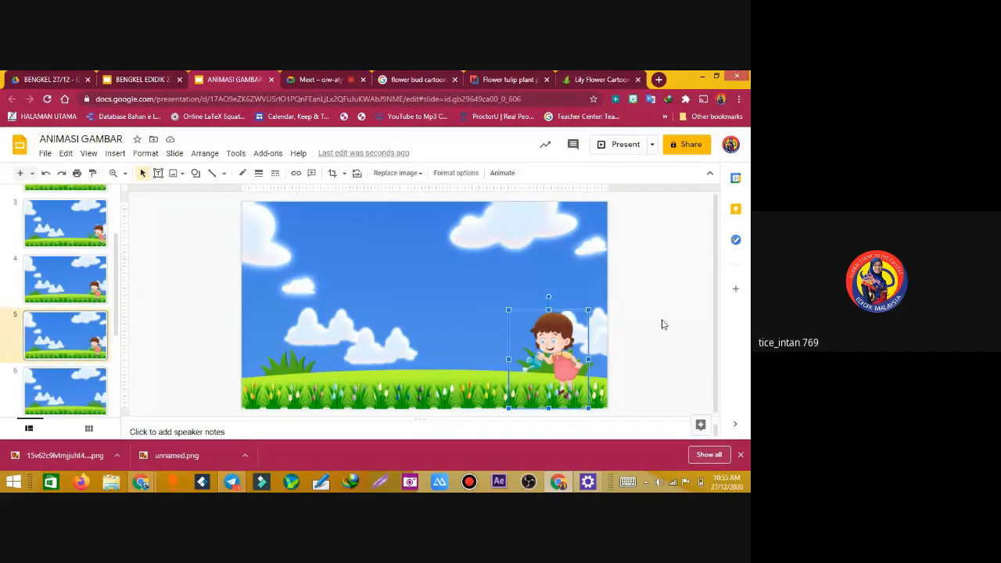
{"action": "key", "text": "Left"}
{"action": "key", "text": "Left"}
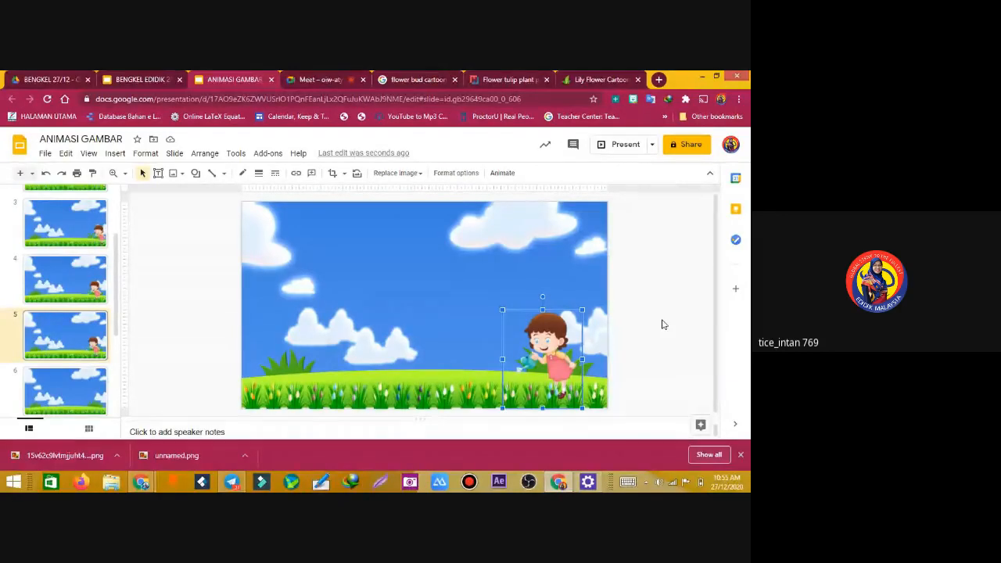
{"action": "key", "text": "Left"}
{"action": "key", "text": "Left"}
{"action": "key", "text": "Left"}
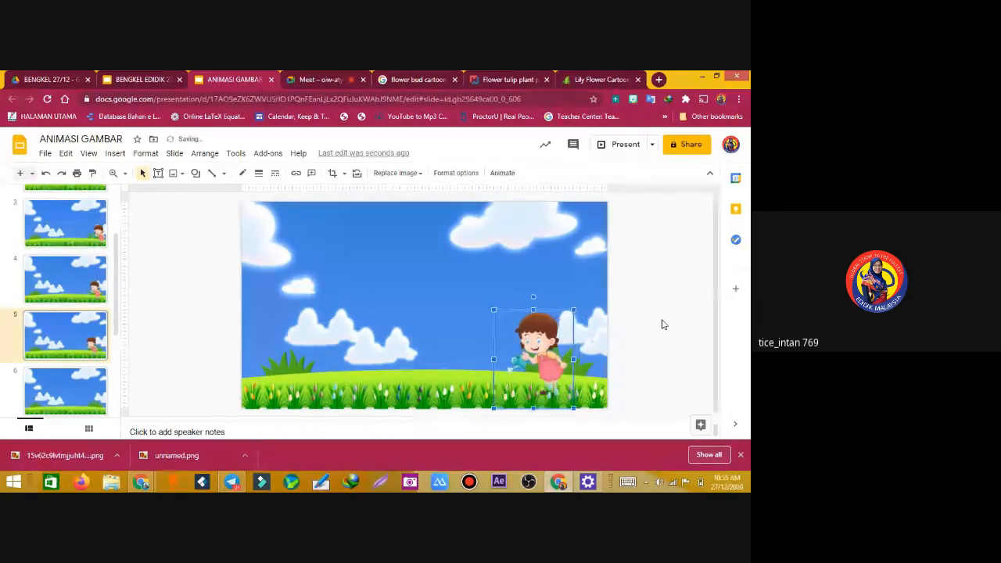
{"action": "key", "text": "Left"}
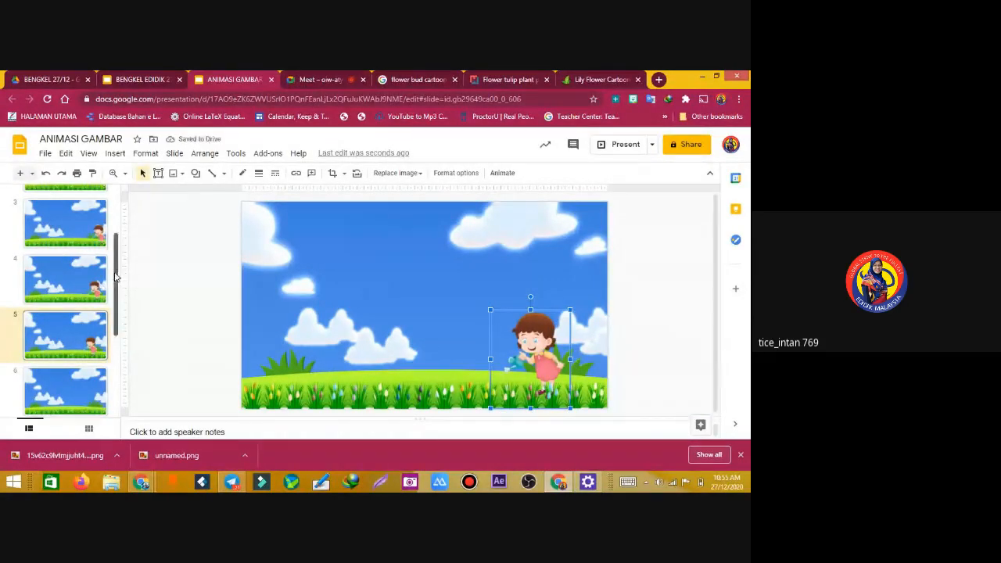
Delete the four empty garden slides 6 to 9 after the last slide with the girl
{"action": "left_click_drag", "start_coordinate": [118, 280], "coordinate": [125, 216]}
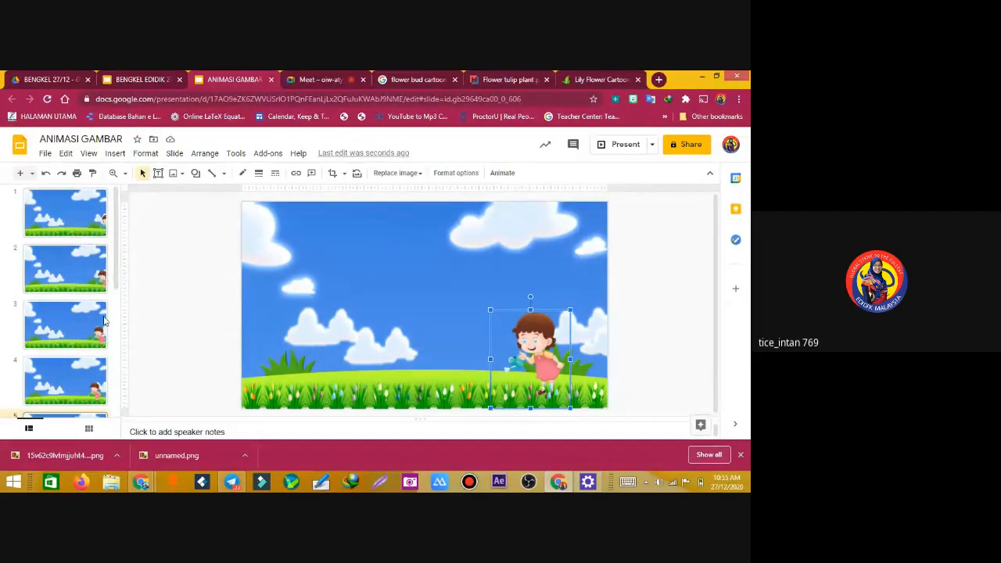
{"action": "left_click_drag", "start_coordinate": [117, 276], "coordinate": [117, 372]}
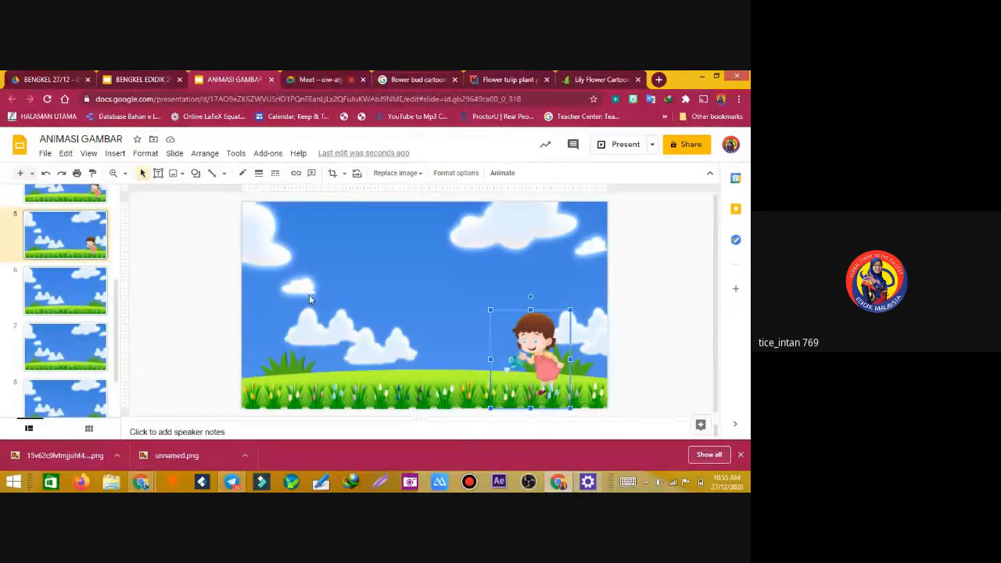
{"action": "key", "text": "Page_Down"}
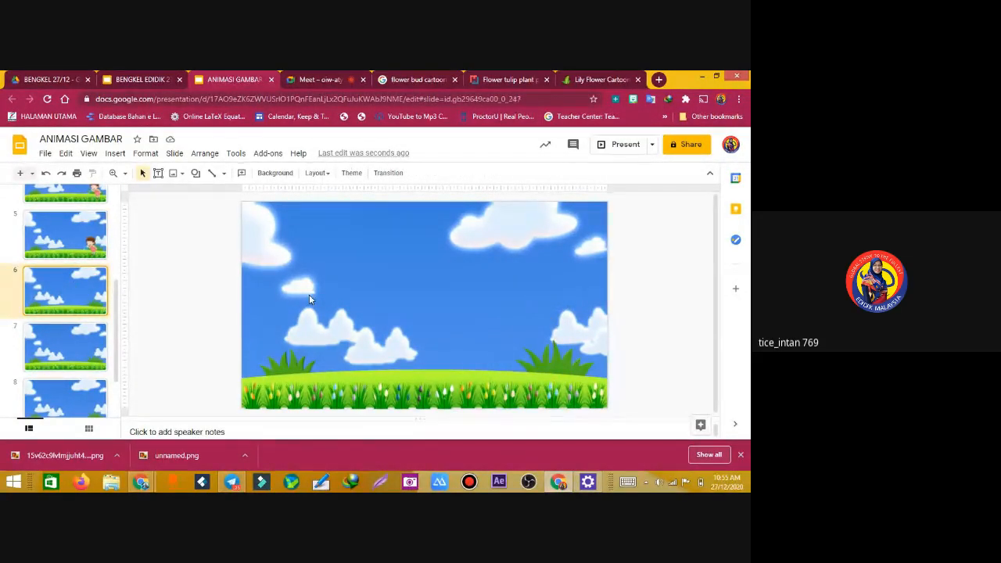
{"action": "key", "text": "shift+Down"}
{"action": "key", "text": "shift+Down"}
{"action": "key", "text": "shift+Down"}
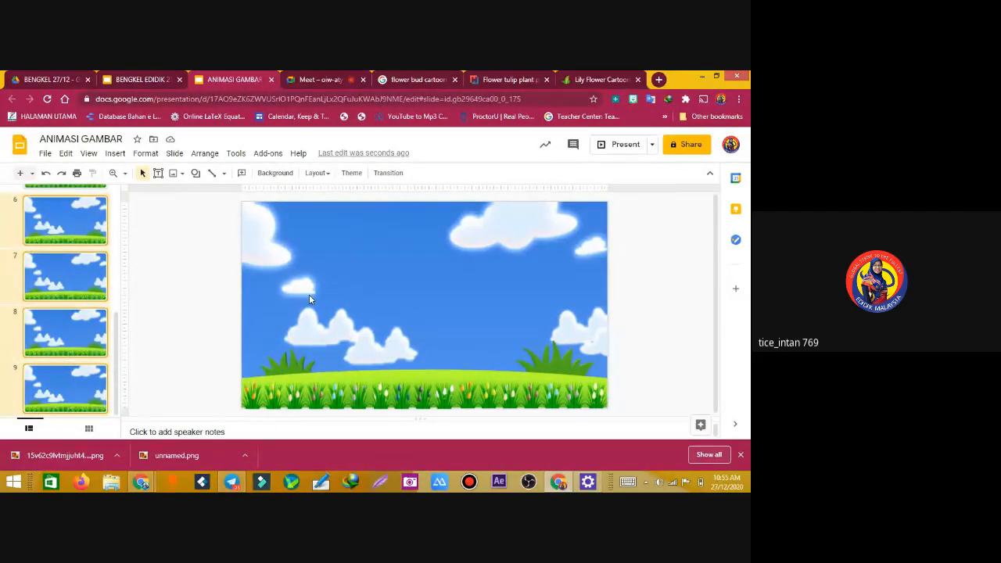
{"action": "key", "text": "Delete"}
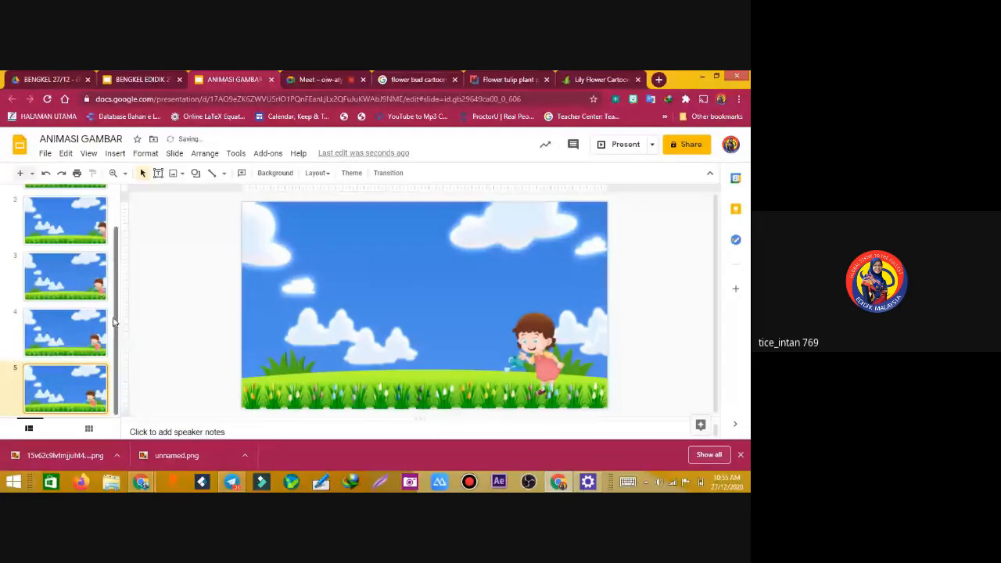
Duplicate slide 5 and nudge the girl on the new slide 6 left to the front of the right-hand grass tuft
{"action": "right_click", "coordinate": [75, 395]}
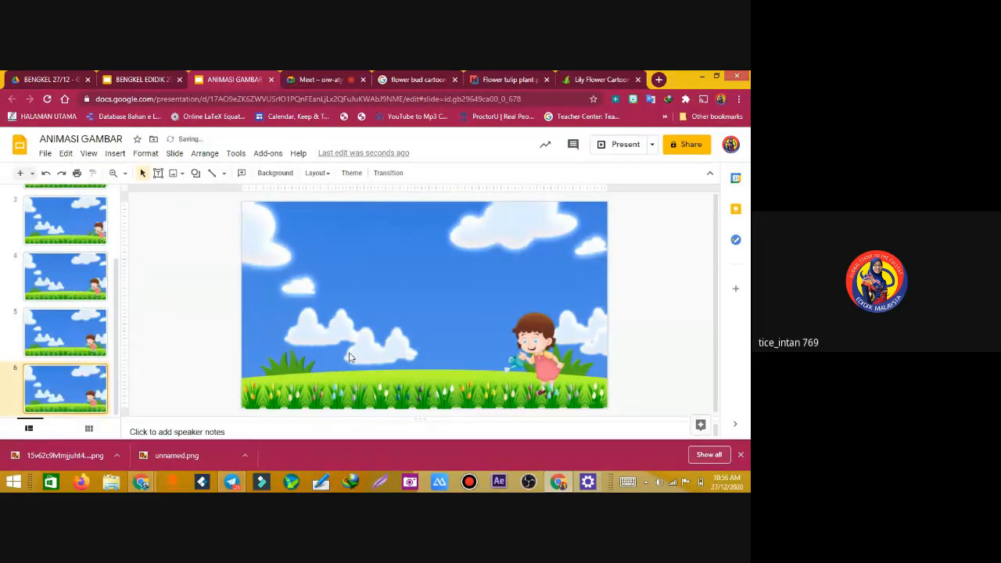
{"action": "left_click", "coordinate": [535, 341]}
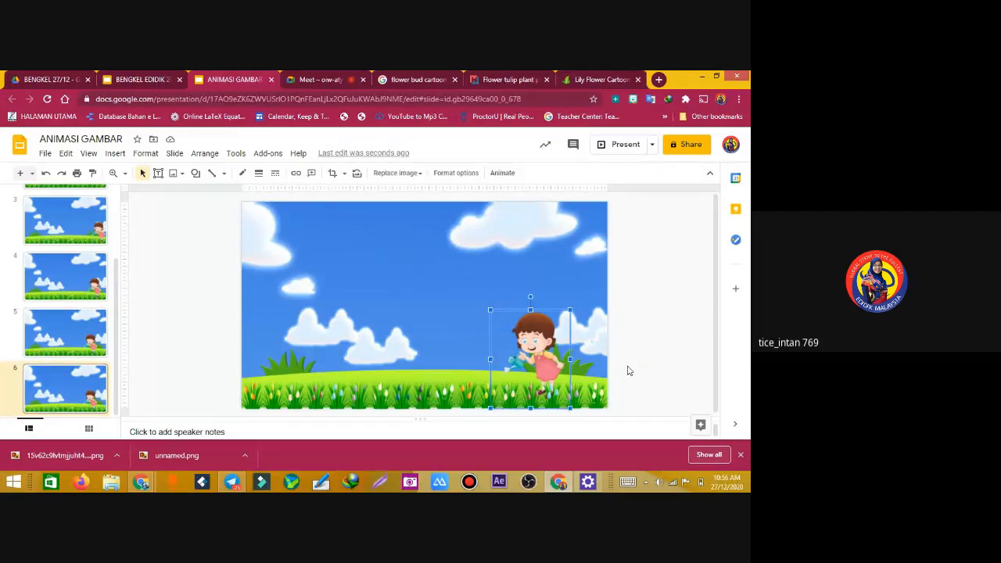
{"action": "key", "text": "Left"}
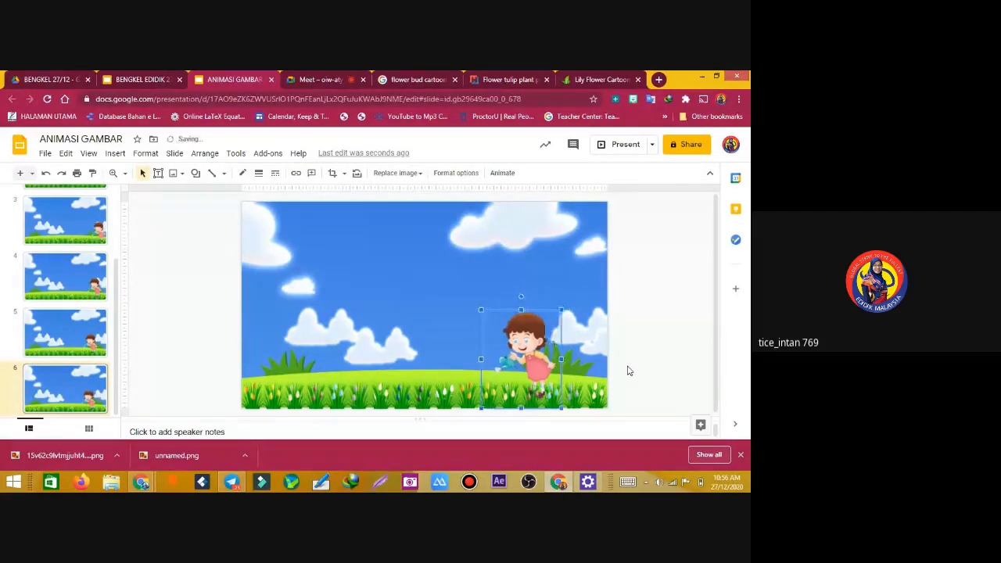
{"action": "key", "text": "Left"}
{"action": "key", "text": "Left"}
{"action": "key", "text": "Left"}
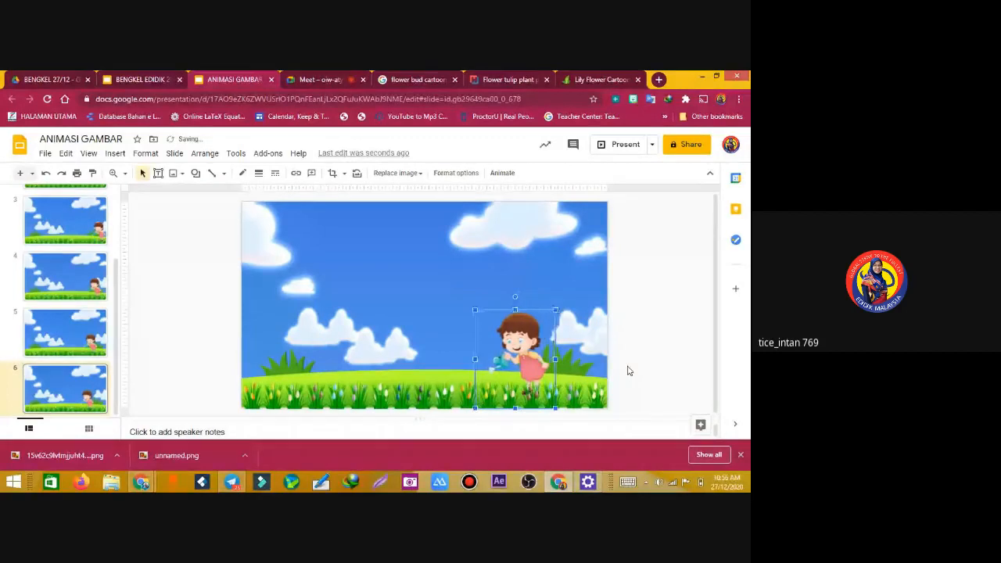
{"action": "key", "text": "Left"}
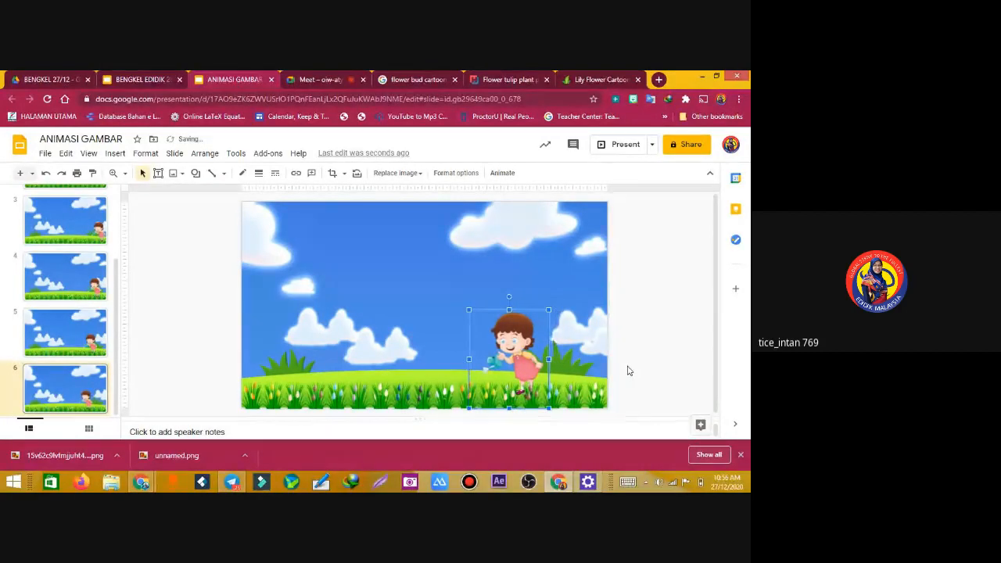
{"action": "key", "text": "Left"}
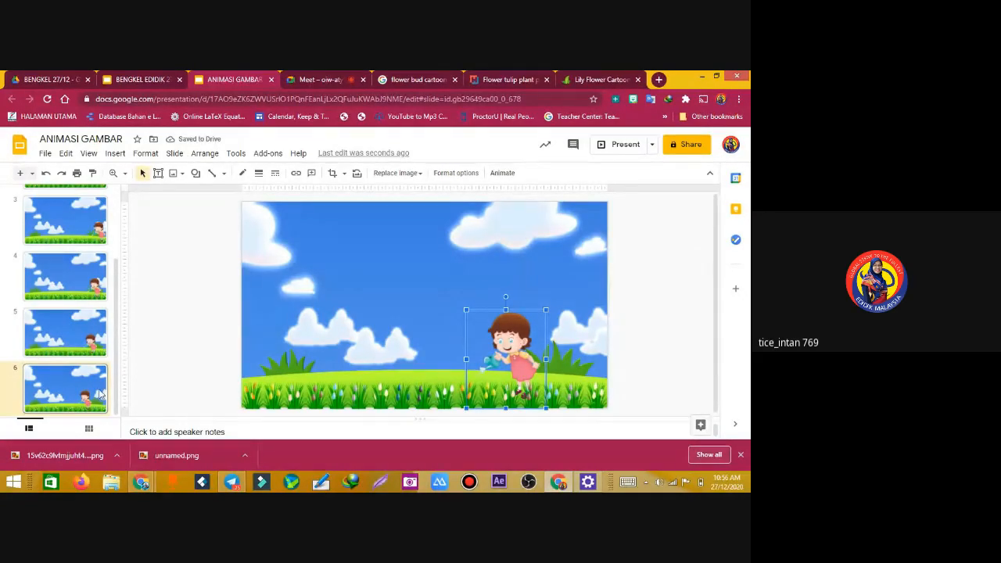
Duplicate slide 6 and nudge the girl on the new slide 7 left until she is clear of the right-hand grass tuft
{"action": "right_click", "coordinate": [102, 257]}
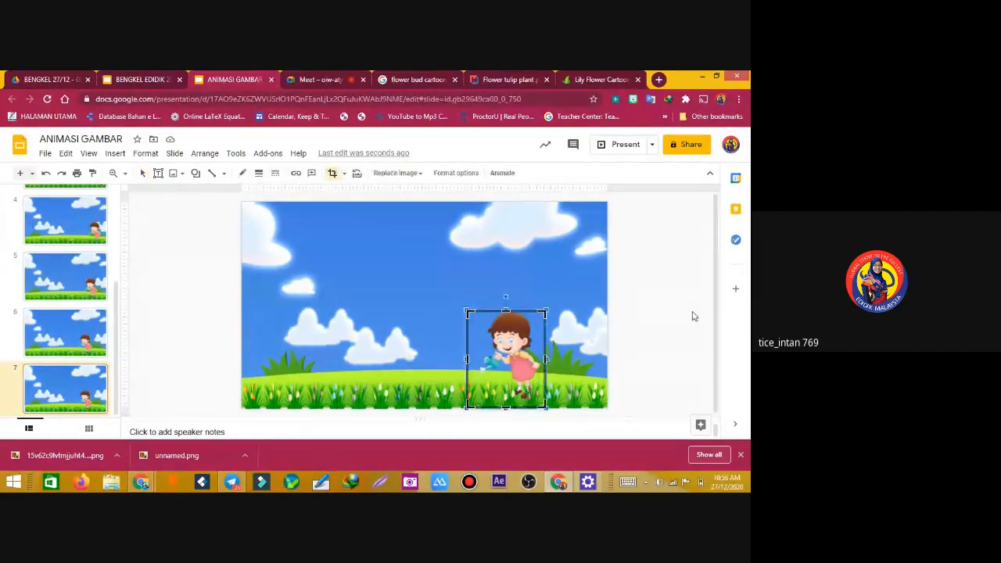
{"action": "left_click", "coordinate": [190, 277]}
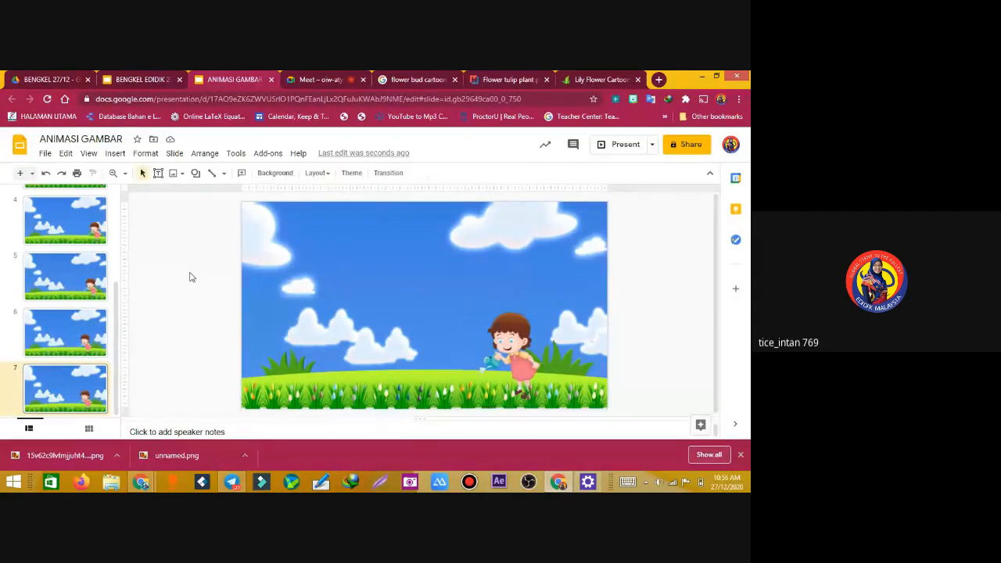
{"action": "left_click", "coordinate": [510, 349]}
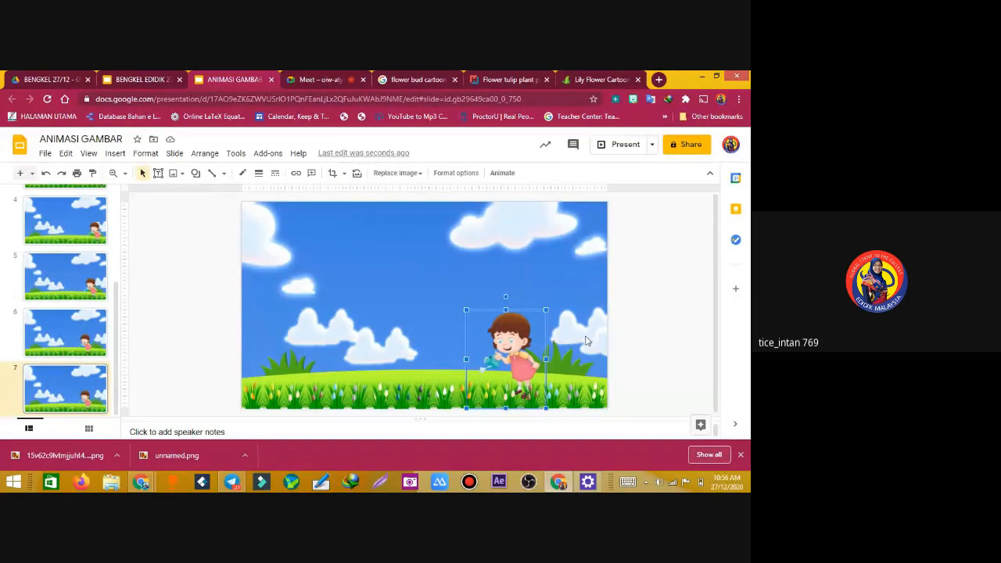
{"action": "key", "text": "Left"}
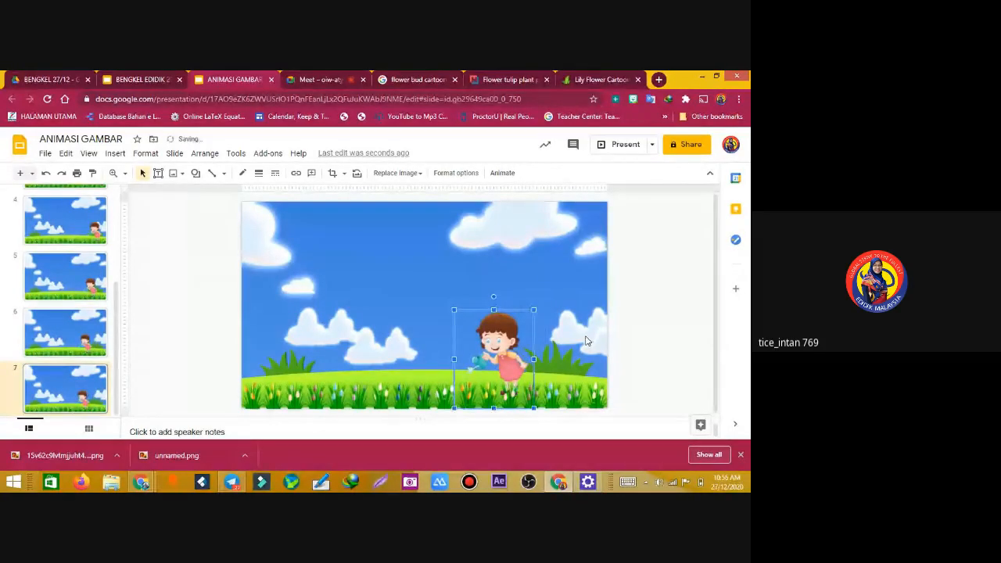
{"action": "key", "text": "Left"}
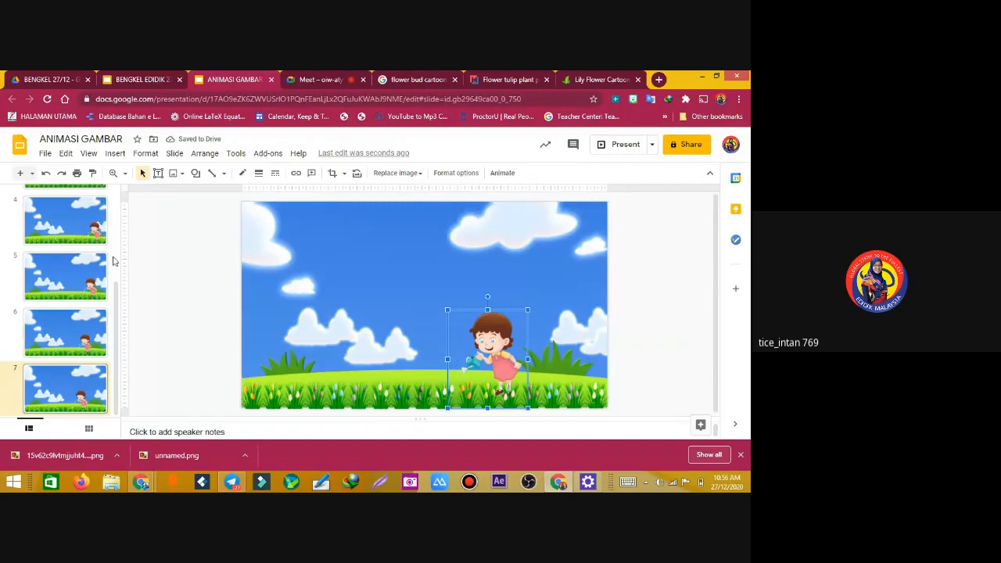
Move the girl on slide 6 a little farther left, closer to her position on slide 7
{"action": "left_click", "coordinate": [92, 335]}
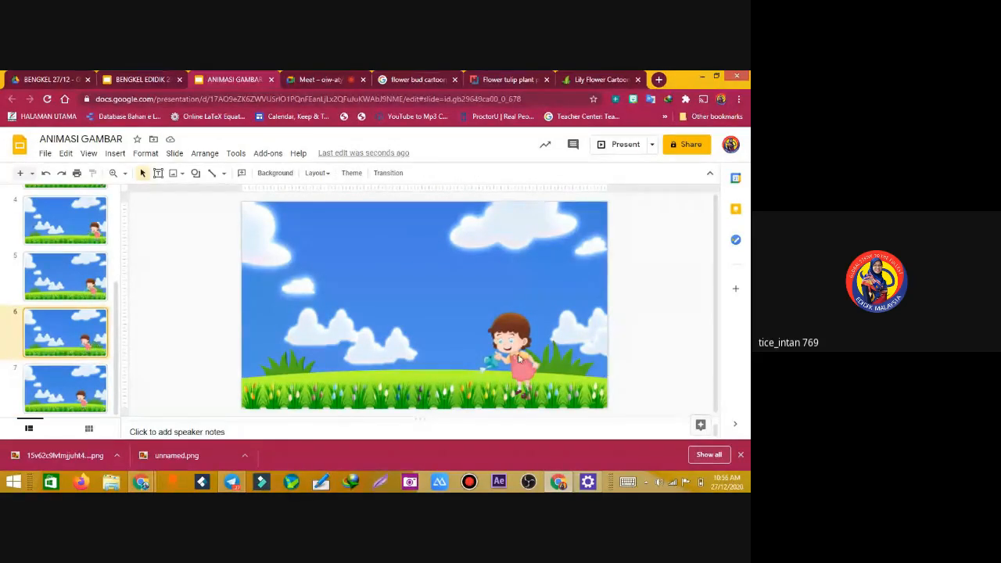
{"action": "left_click", "coordinate": [499, 344]}
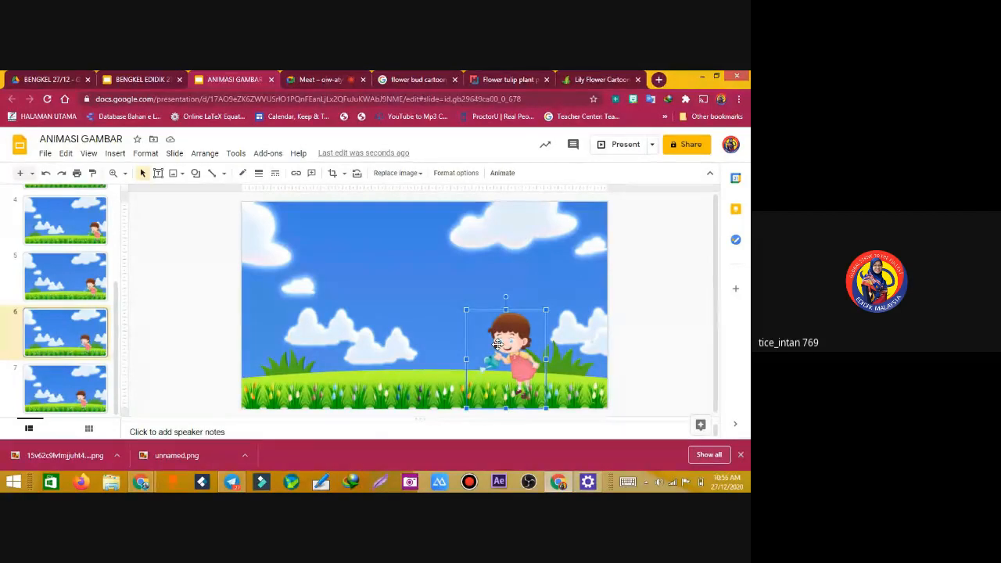
{"action": "left_click_drag", "start_coordinate": [497, 344], "coordinate": [489, 344]}
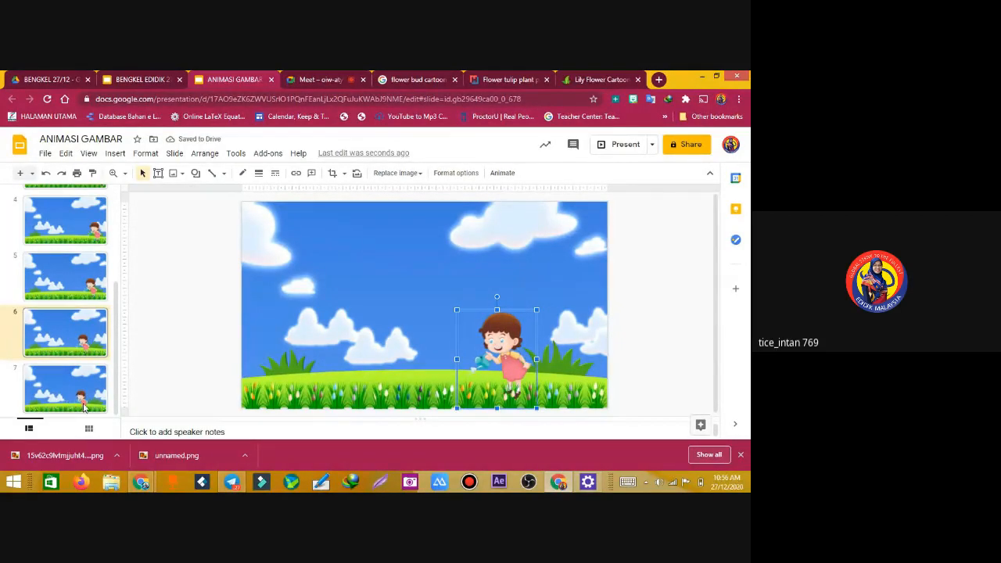
Move the girl on slide 7 farther left, leaving a gap between her and the right-hand grass tuft
{"action": "left_click", "coordinate": [100, 399]}
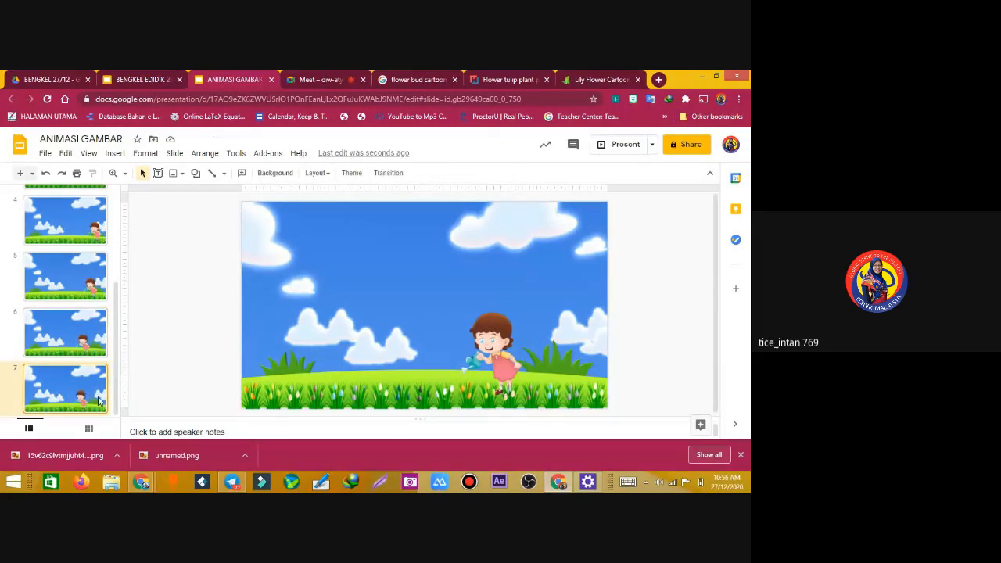
{"action": "left_click", "coordinate": [486, 336]}
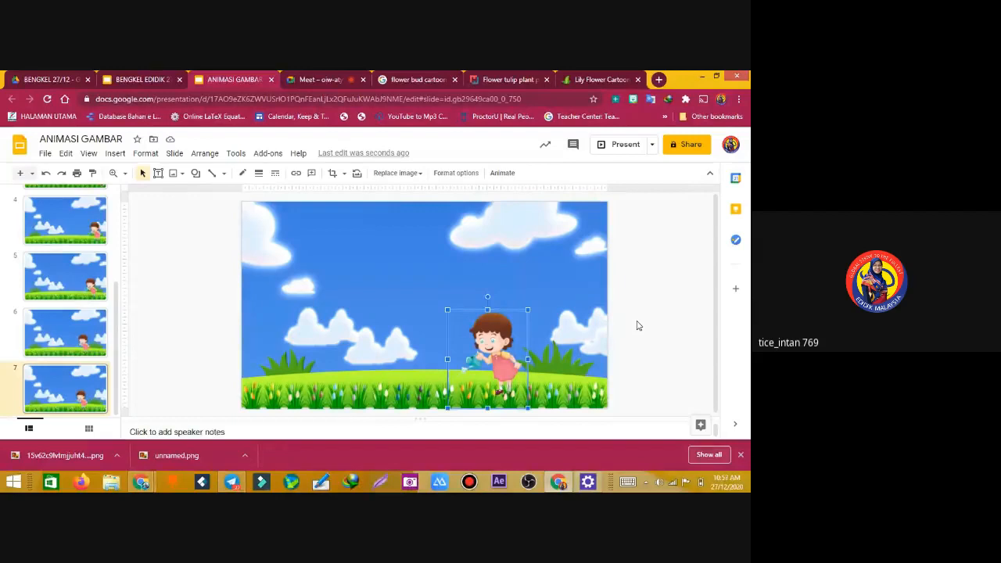
{"action": "key", "text": "Left"}
{"action": "key", "text": "Left"}
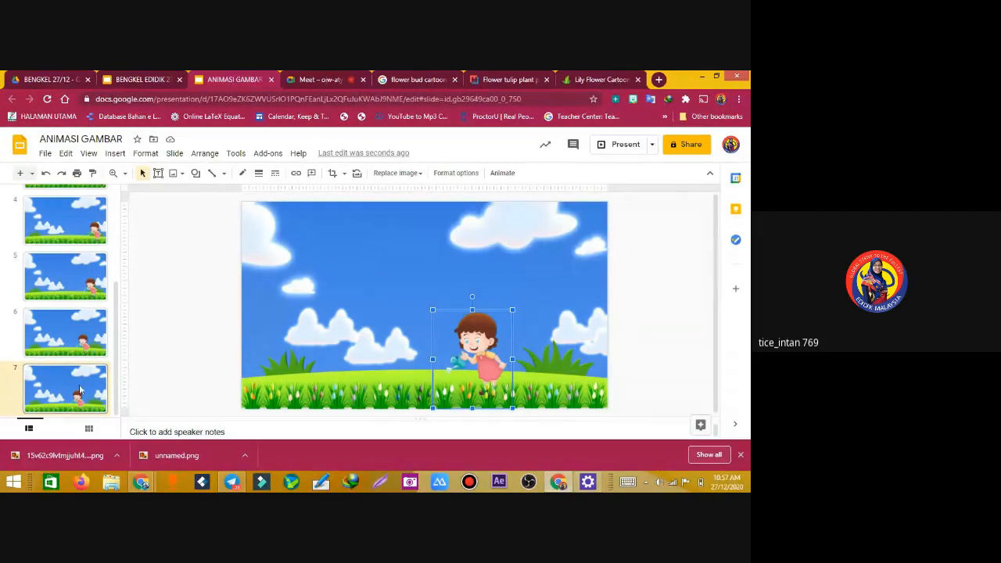
Duplicate slide 7 and nudge the girl on the new slide 8 left until she is slightly right of the slide's centre
{"action": "right_click", "coordinate": [260, 298]}
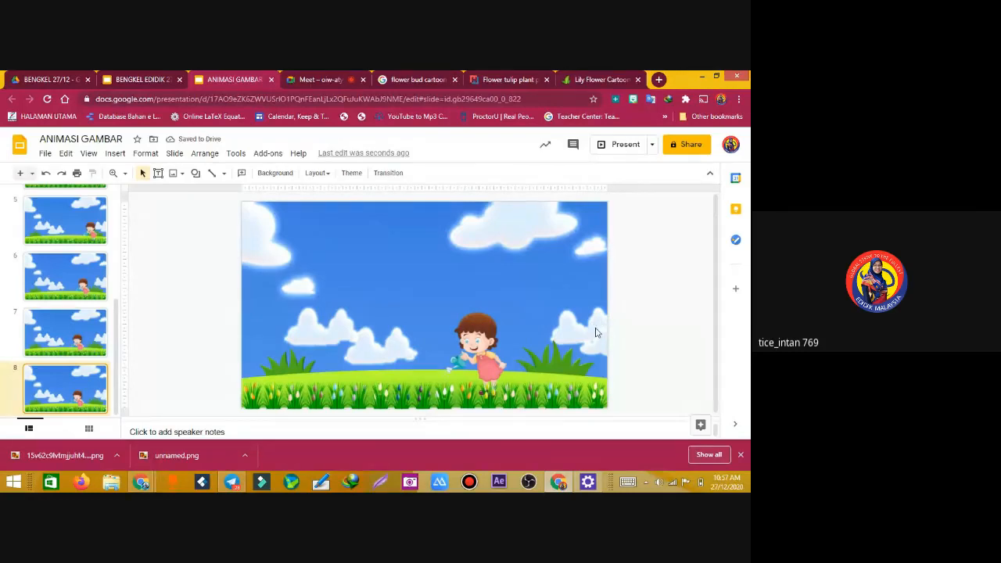
{"action": "key", "text": "Tab"}
{"action": "key", "text": "Left"}
{"action": "key", "text": "Left"}
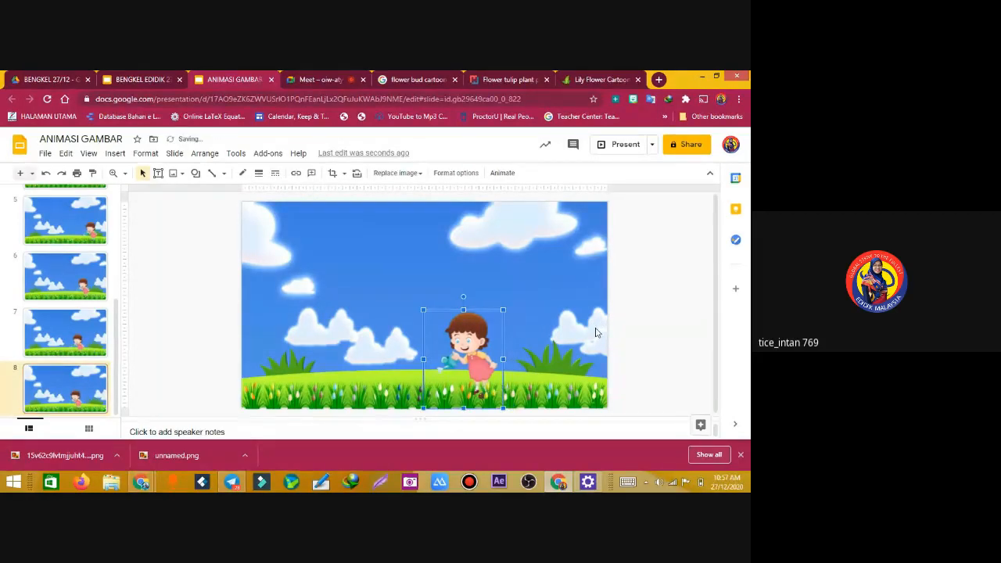
{"action": "key", "text": "Left"}
{"action": "key", "text": "Left"}
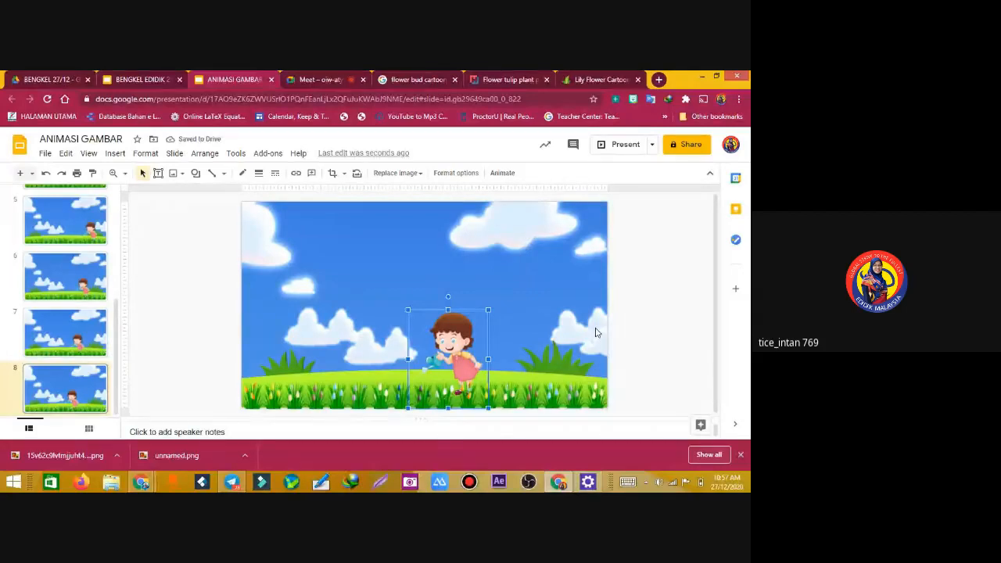
{"action": "key", "text": "Left"}
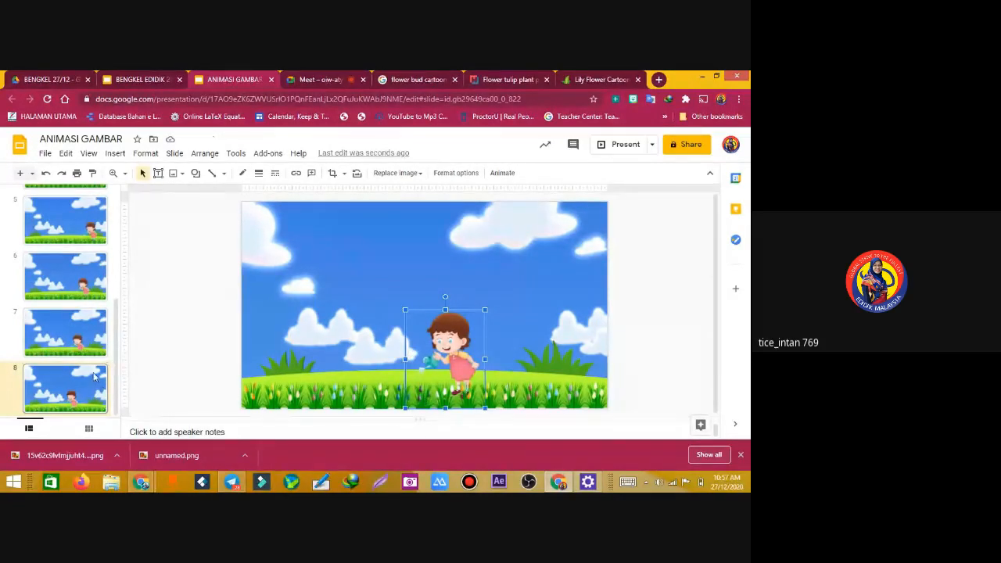
Duplicate slide 8 and nudge the girl on the new slide 9 left to the horizontal centre of the slide
{"action": "right_click", "coordinate": [49, 399]}
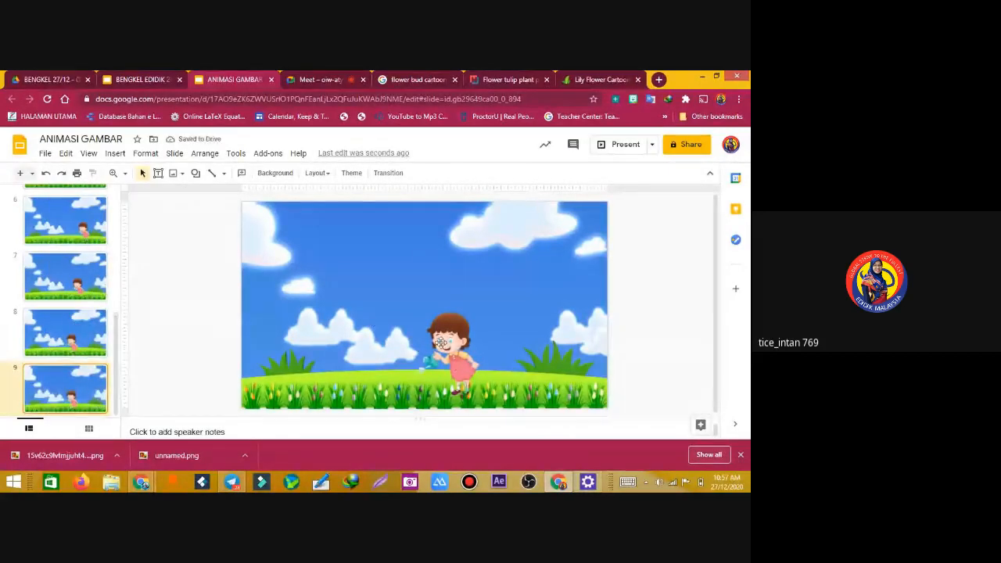
{"action": "left_click", "coordinate": [442, 343]}
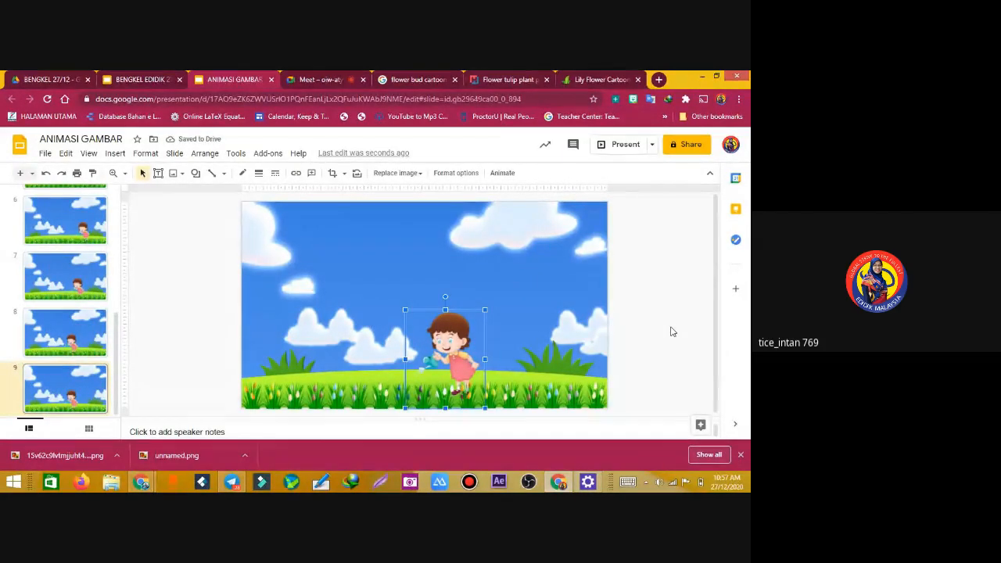
{"action": "key", "text": "Left"}
{"action": "key", "text": "Left"}
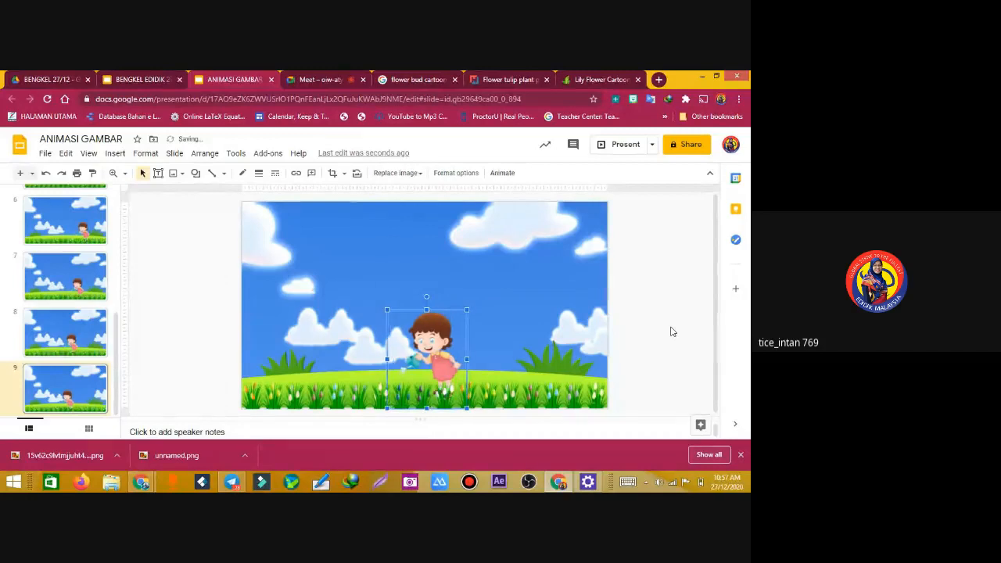
Duplicate slide 9 and nudge the girl on the new slide 10 slightly left of the slide's centre
{"action": "right_click", "coordinate": [61, 384]}
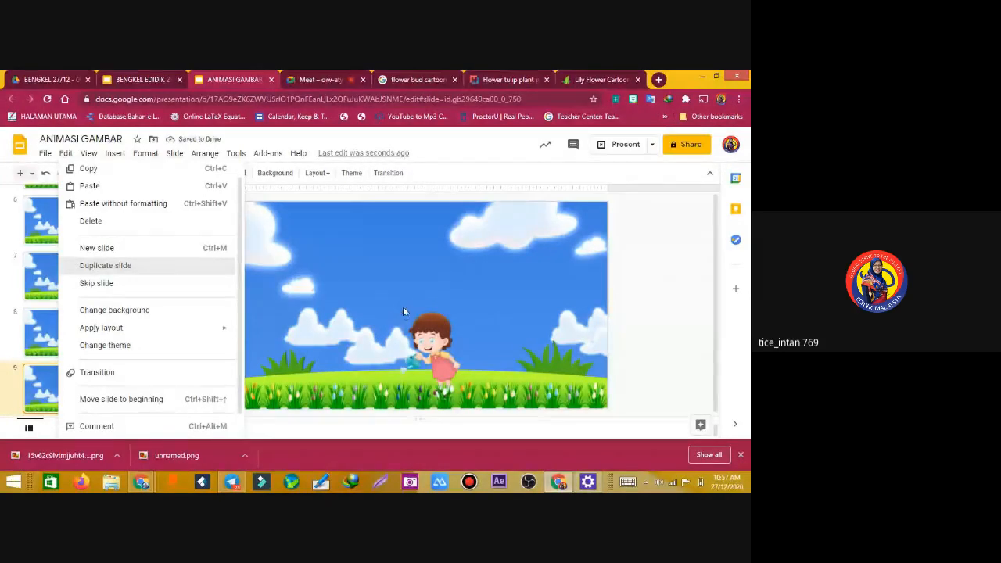
{"action": "left_click", "coordinate": [4, 233]}
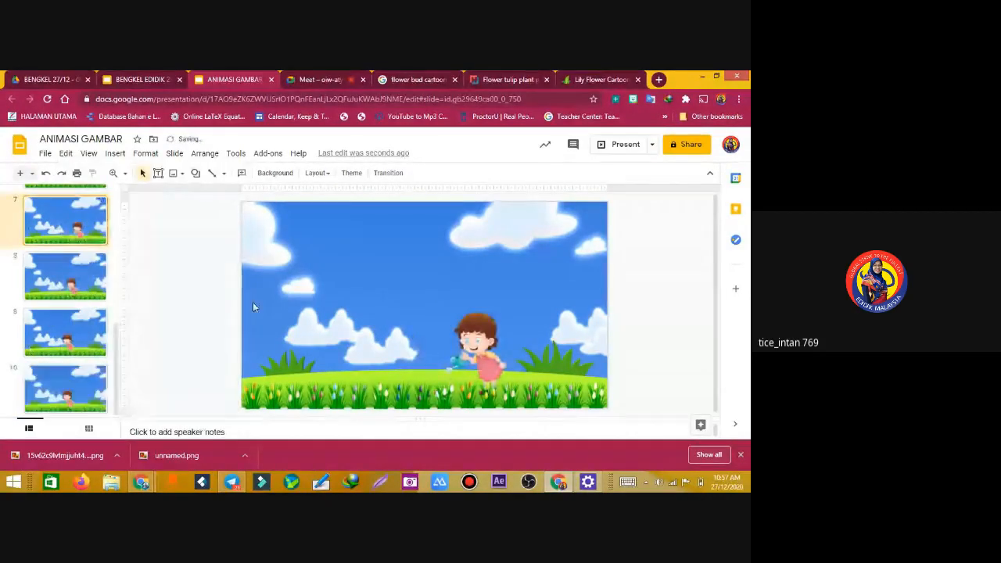
{"action": "left_click", "coordinate": [481, 345]}
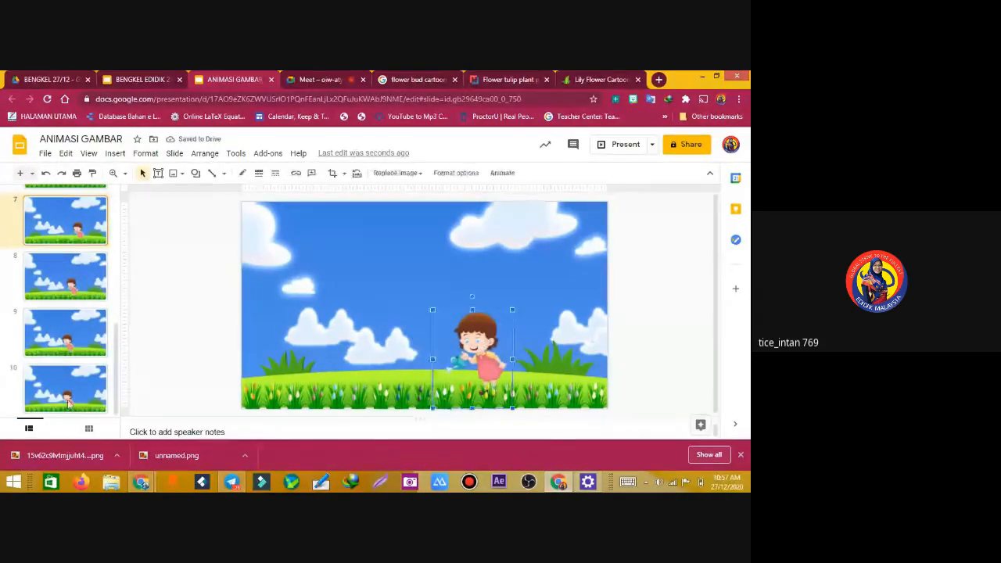
{"action": "left_click", "coordinate": [36, 391]}
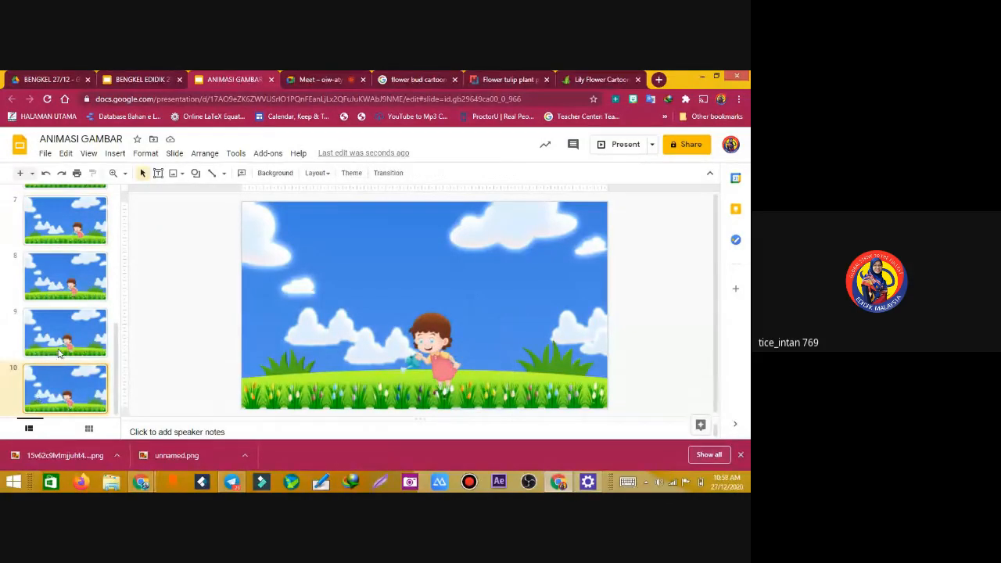
{"action": "left_click", "coordinate": [418, 337]}
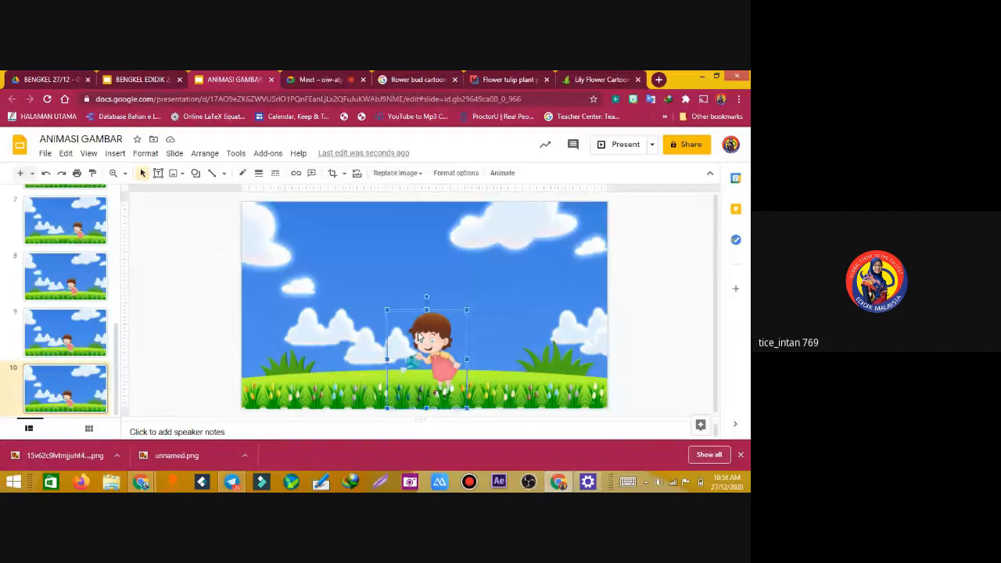
{"action": "key", "text": "Left"}
{"action": "key", "text": "Left"}
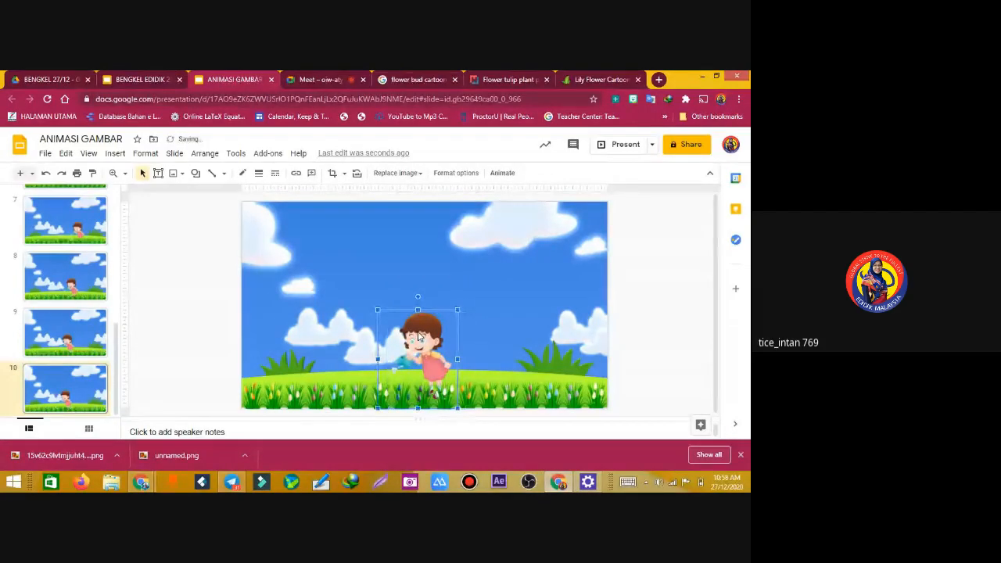
{"action": "key", "text": "Left"}
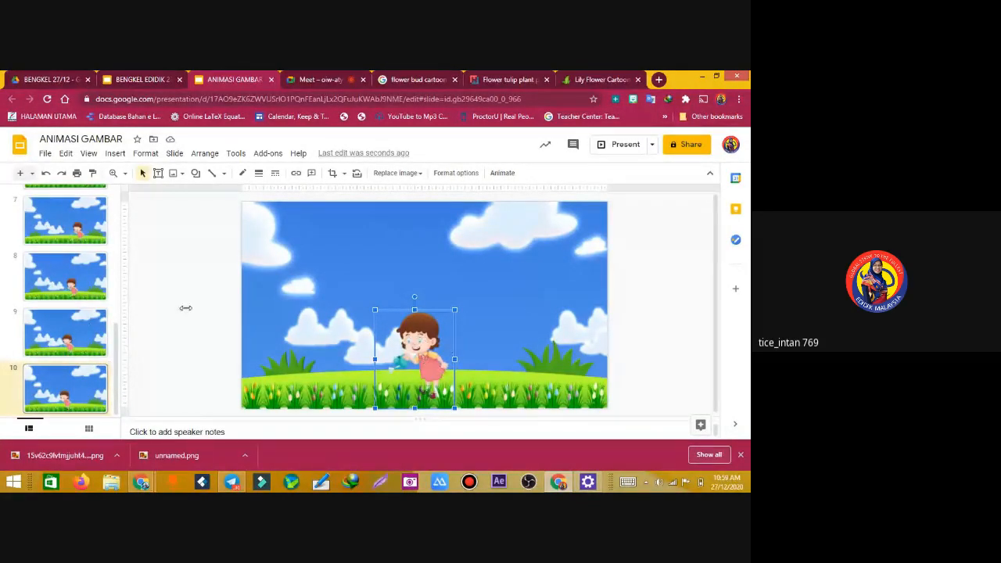
Duplicate slide 10 and nudge the girl on the new slide 11 left, in front of the low middle cloud
{"action": "right_click", "coordinate": [83, 365]}
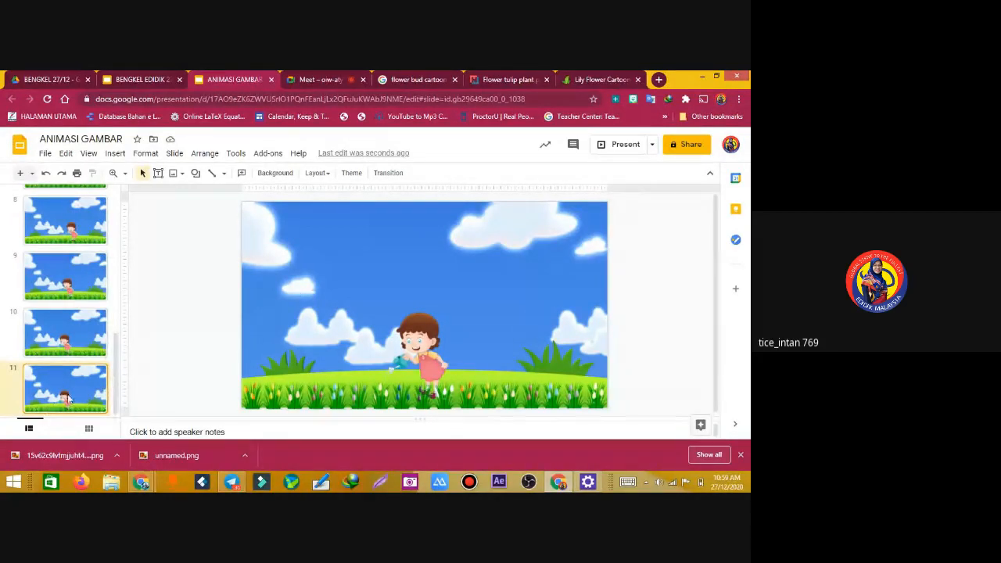
{"action": "left_click", "coordinate": [419, 336]}
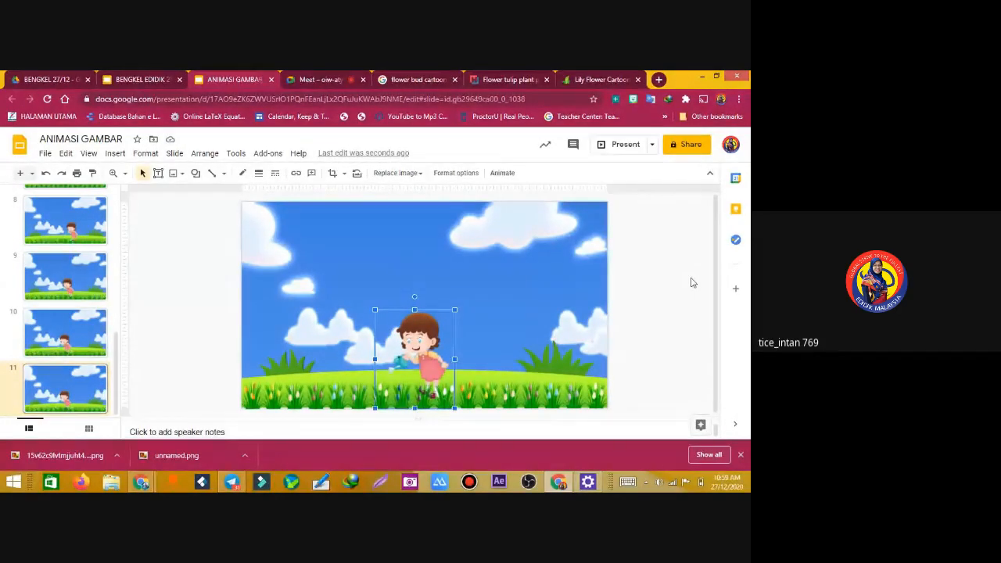
{"action": "key", "text": "Left"}
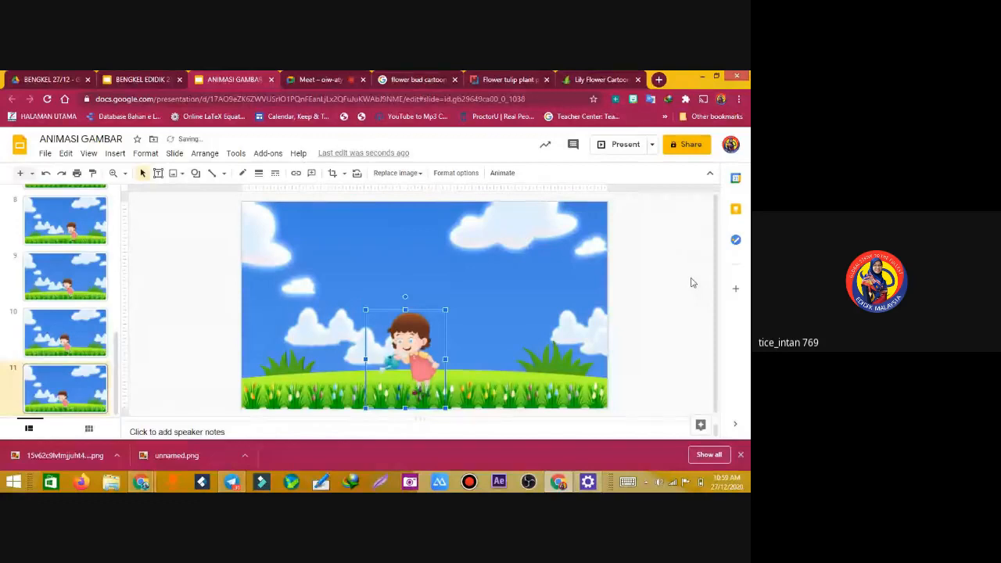
{"action": "key", "text": "Left"}
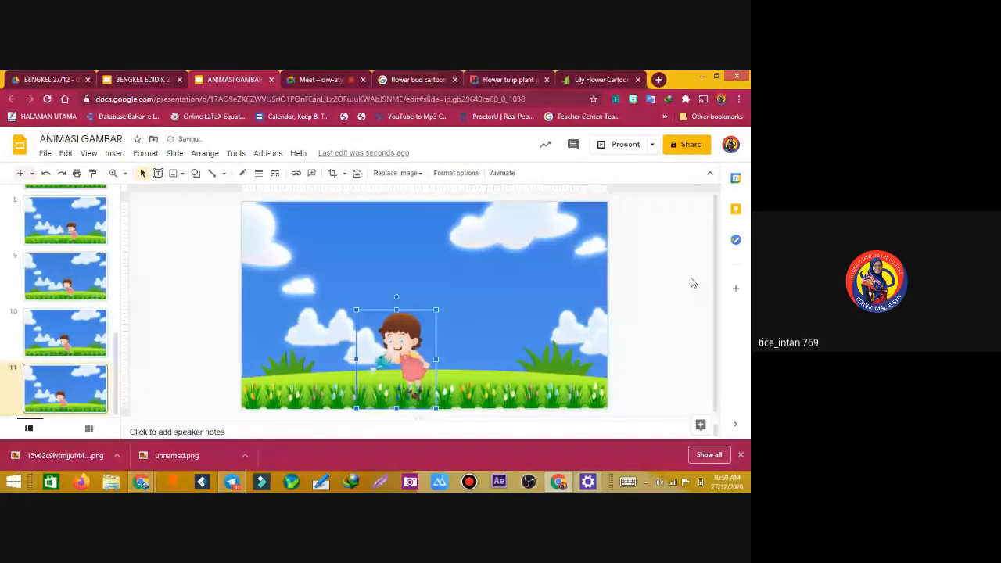
{"action": "key", "text": "Left"}
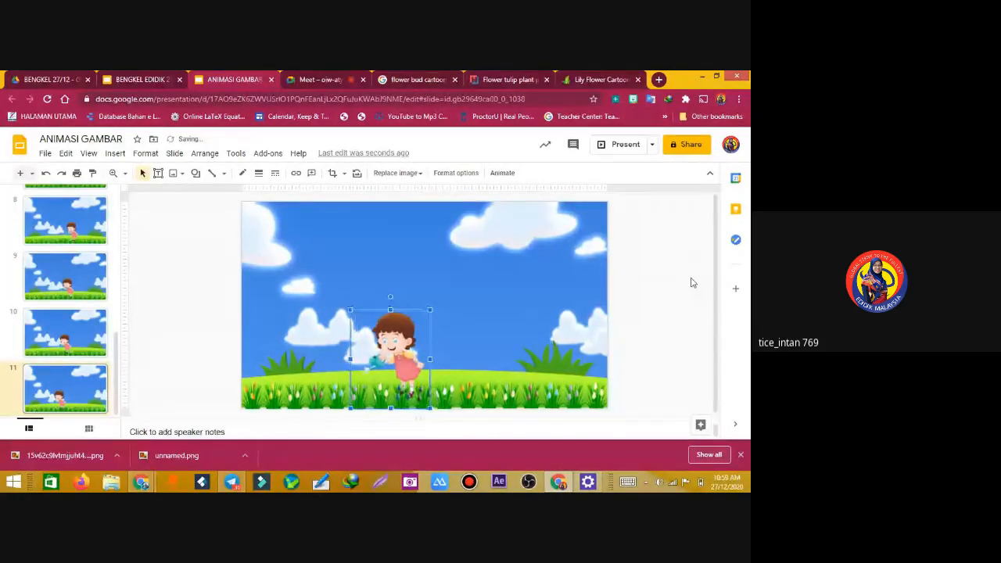
Move the girl on slide 10 farther left, close to her position on slide 11
{"action": "left_click", "coordinate": [69, 345]}
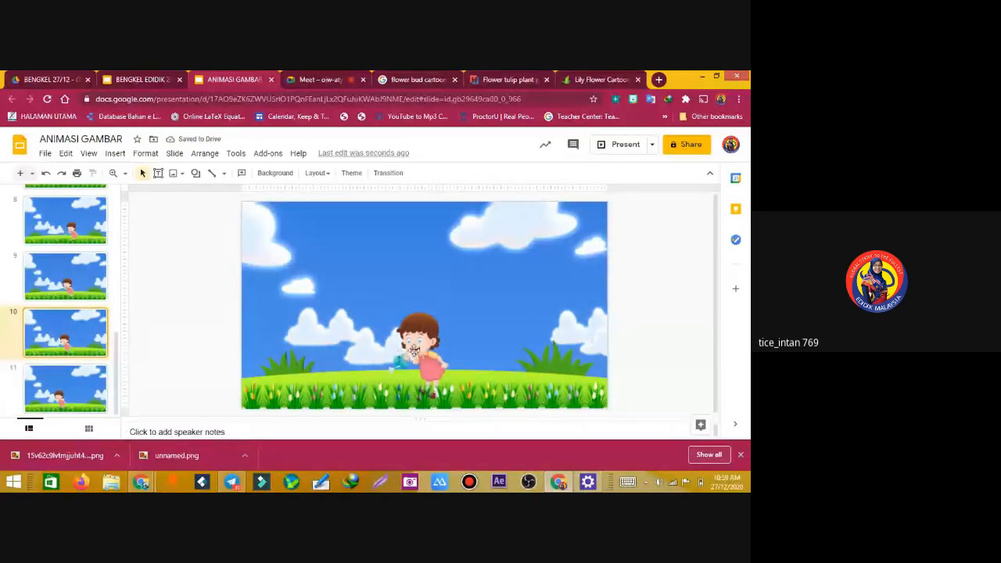
{"action": "left_click", "coordinate": [454, 354]}
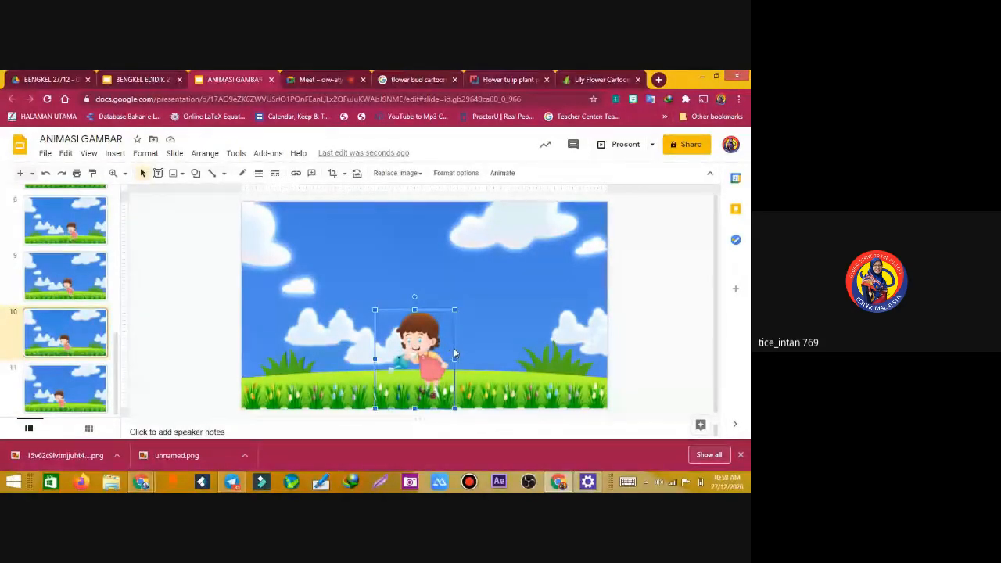
{"action": "key", "text": "Left"}
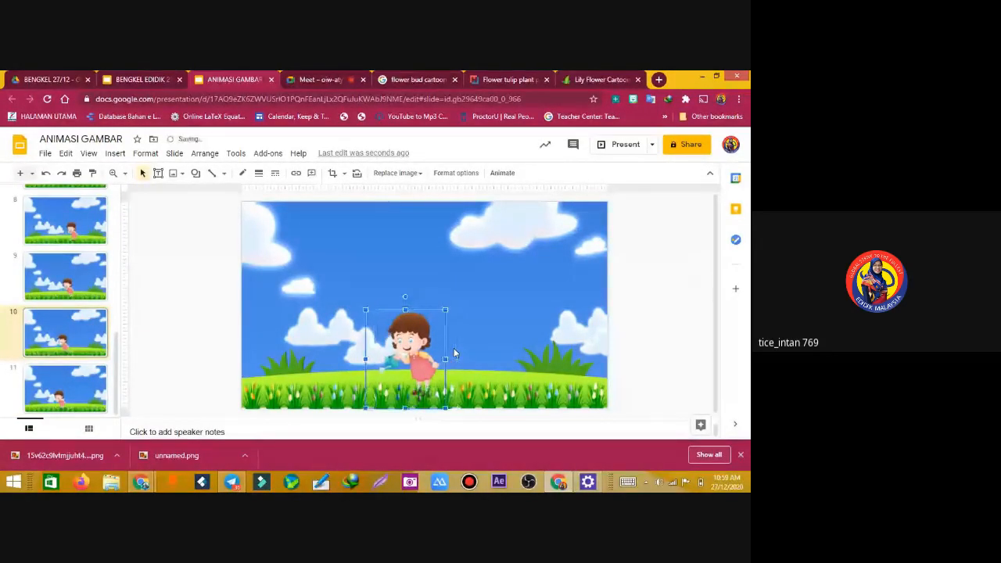
{"action": "key", "text": "Left"}
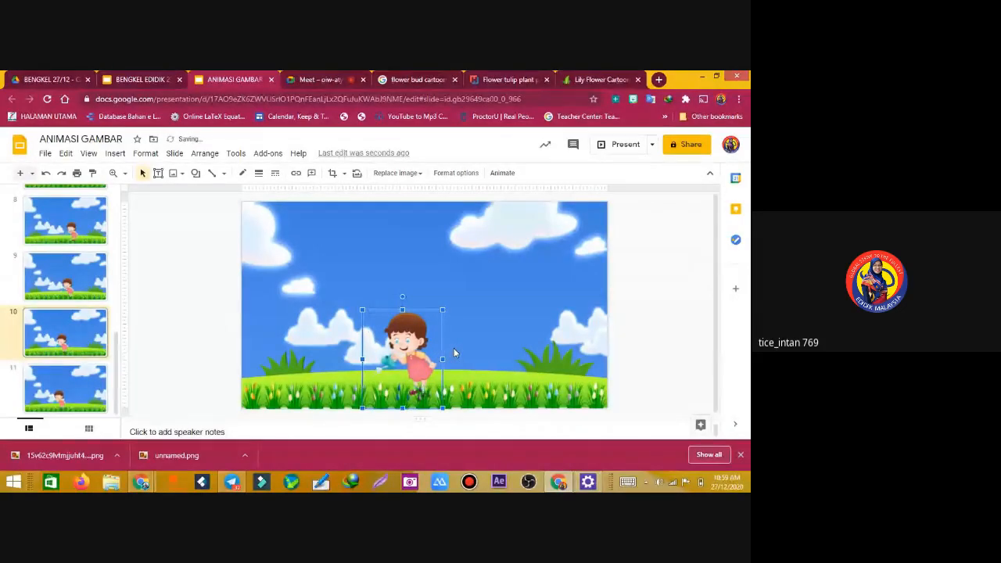
{"action": "key", "text": "Left"}
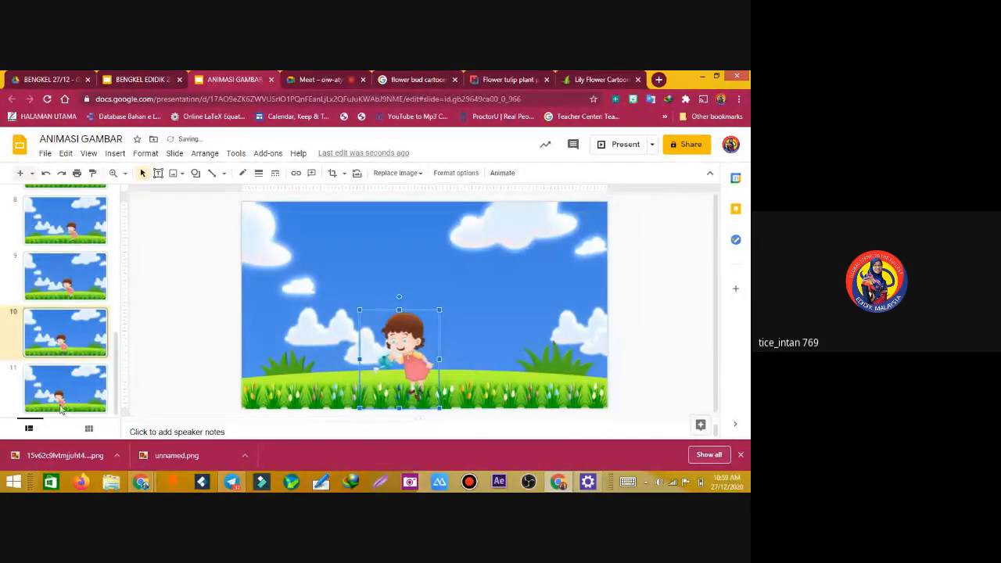
Move the girl on slide 11 a little farther left to widen the gap from her position on slide 10
{"action": "scroll", "coordinate": [408, 356], "scroll_direction": "down", "scroll_amount": 1}
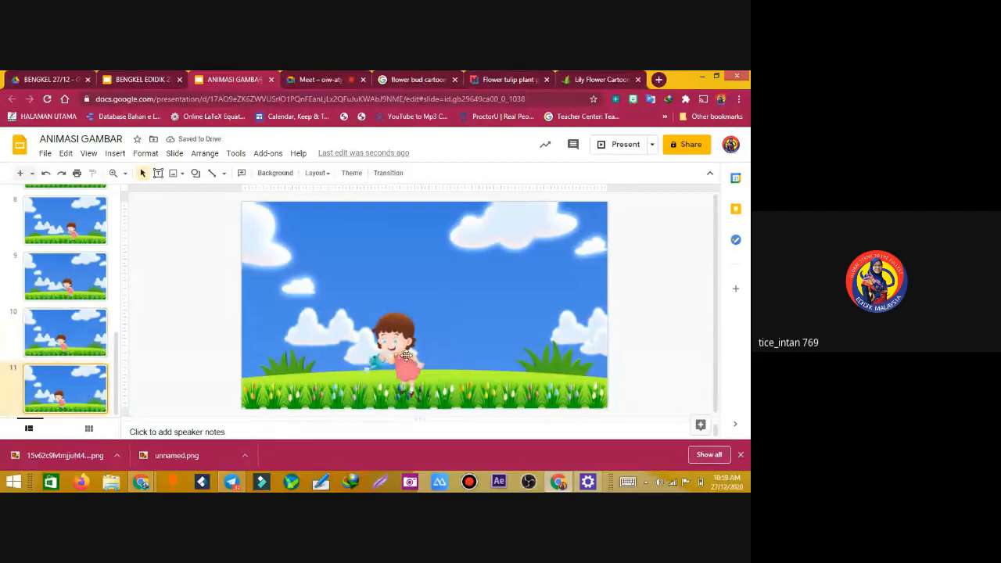
{"action": "left_click", "coordinate": [407, 354]}
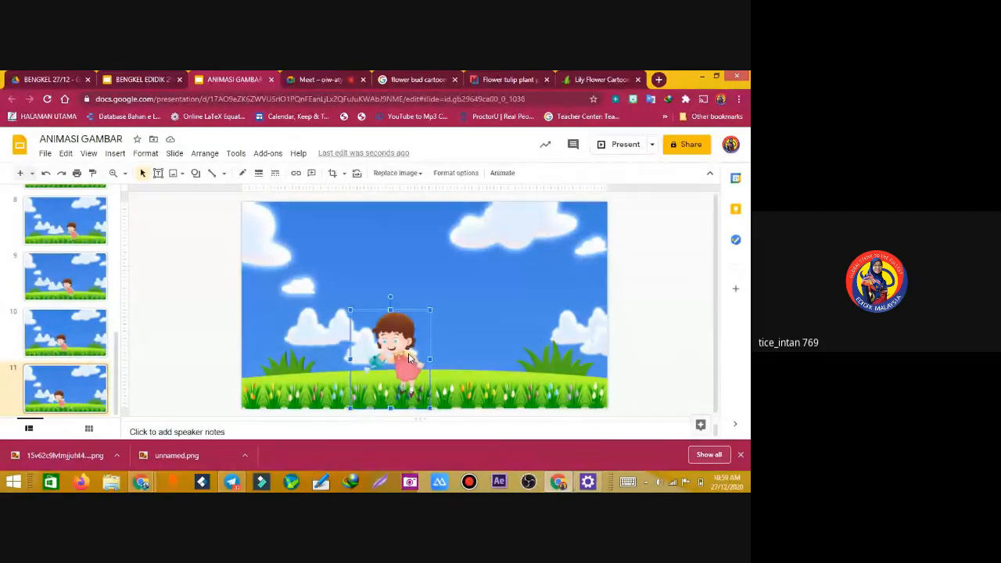
{"action": "key", "text": "Left"}
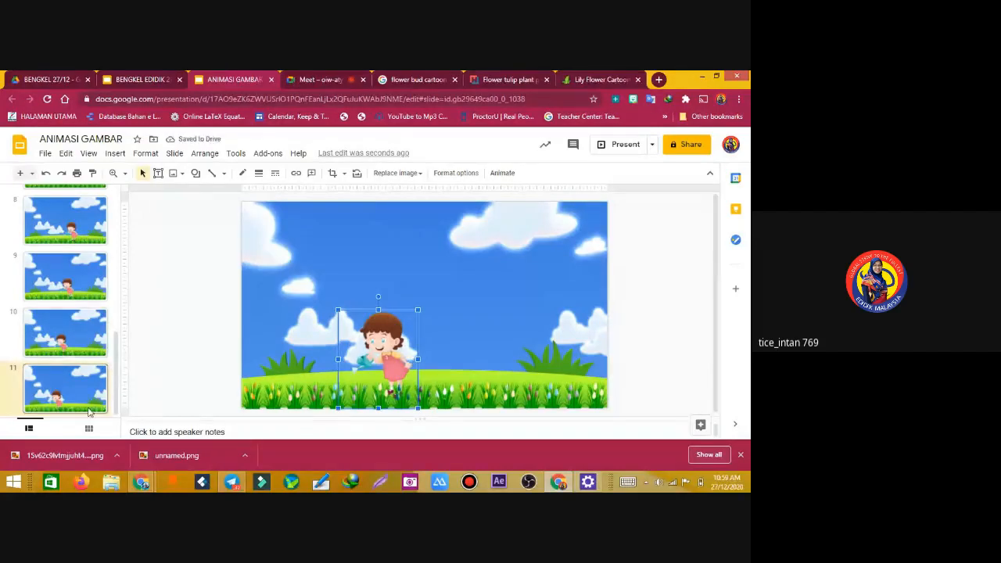
Duplicate slide 11 and nudge the girl on the new slide 12 left, between the two low clouds near the left-hand grass tuft
{"action": "right_click", "coordinate": [90, 408]}
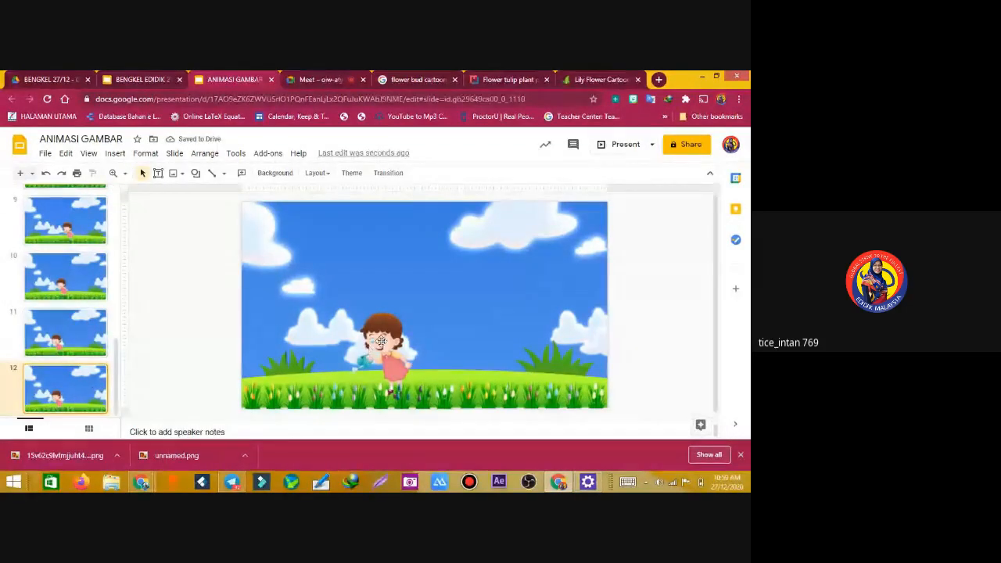
{"action": "left_click", "coordinate": [450, 343]}
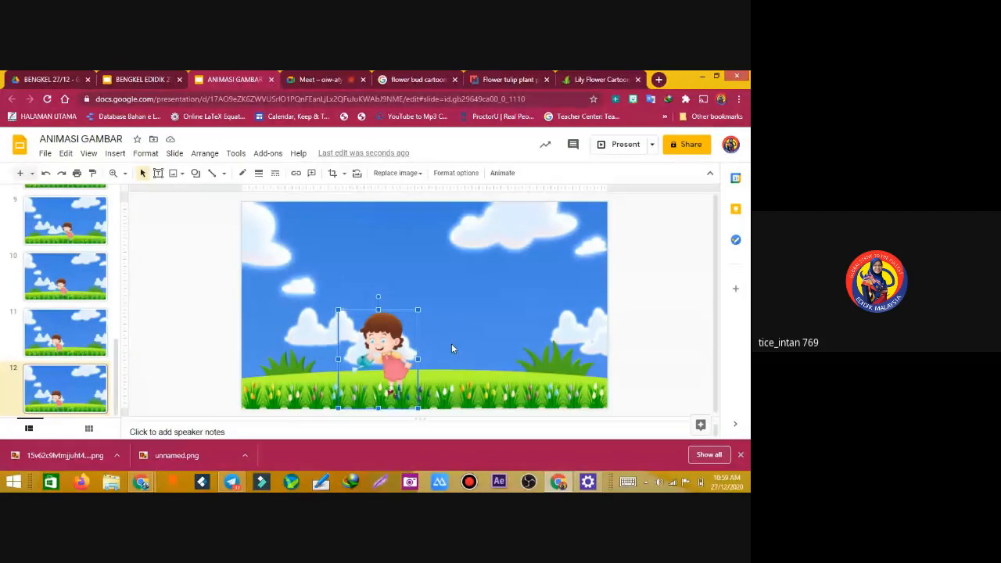
{"action": "key", "text": "Left"}
{"action": "key", "text": "Left"}
{"action": "key", "text": "Left"}
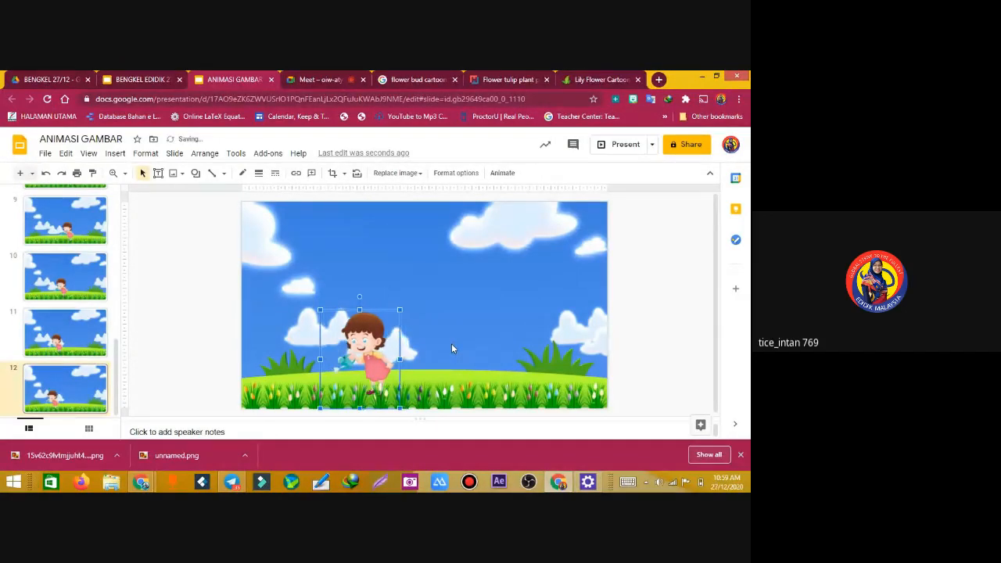
{"action": "key", "text": "Left"}
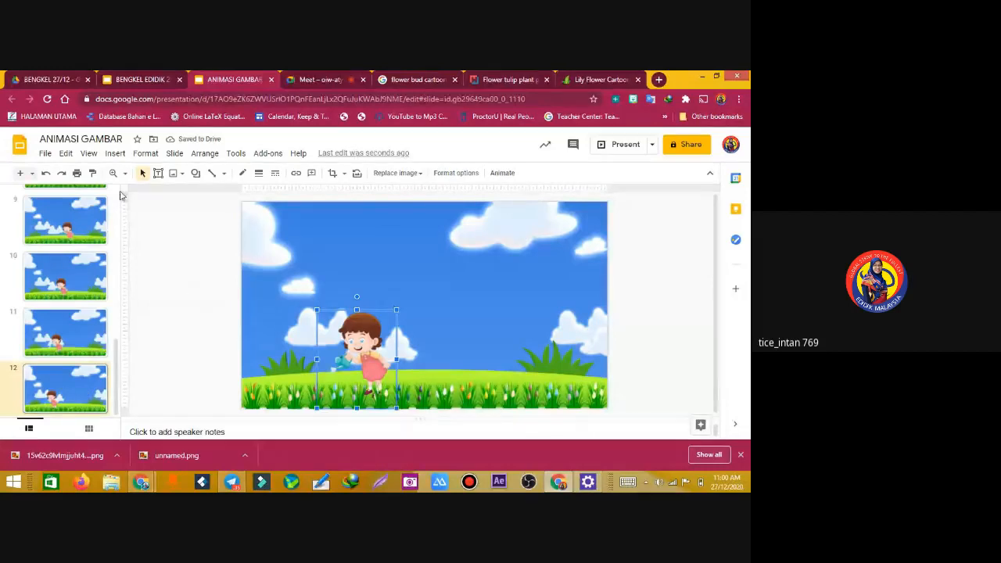
Duplicate slide 12 to add slide 13 to the sequence
{"action": "right_click", "coordinate": [181, 249]}
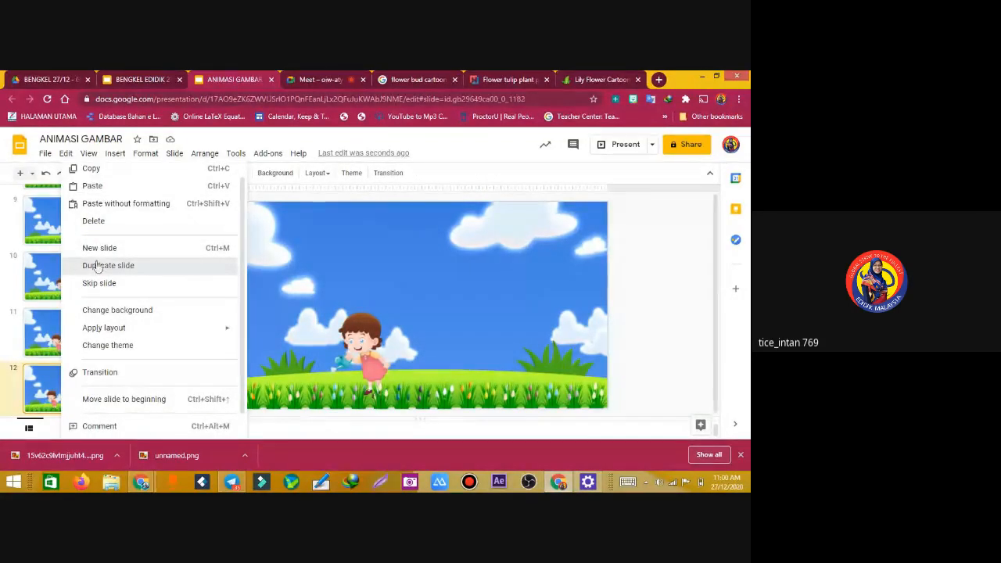
{"action": "left_click", "coordinate": [132, 272]}
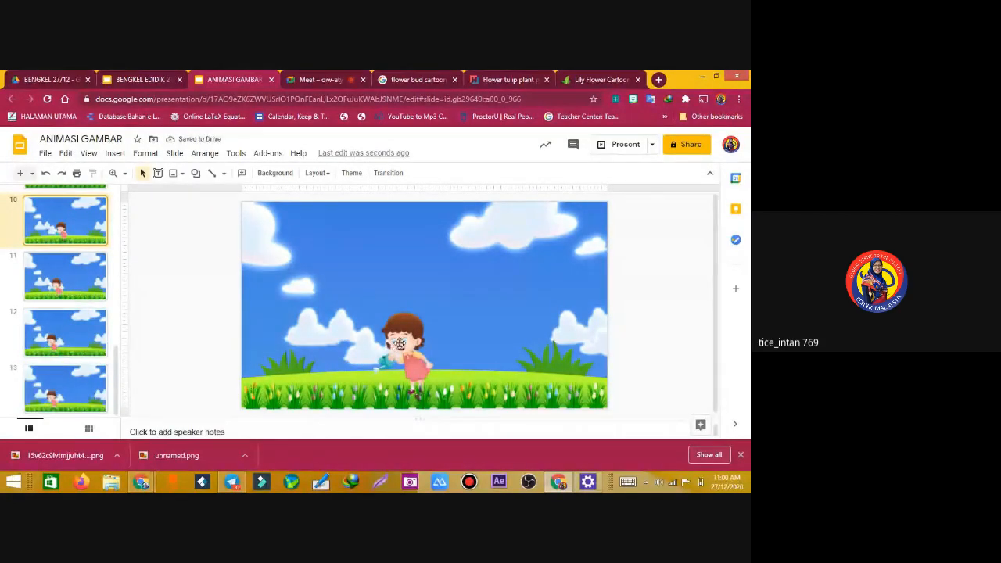
Shift the girl on slide 10 slightly left to even out her spacing between slides 9 and 11
{"action": "key", "text": "Tab"}
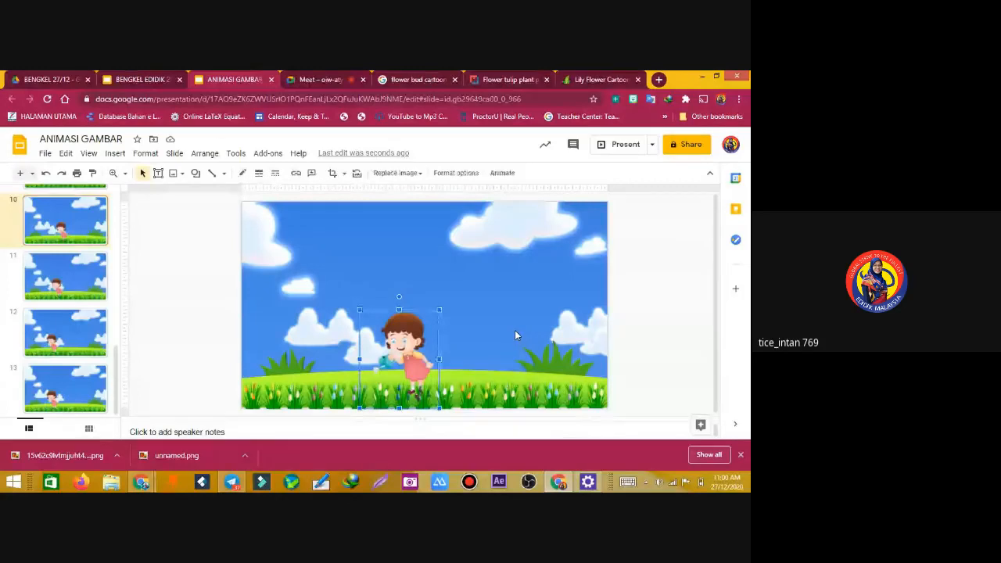
{"action": "key", "text": "Left"}
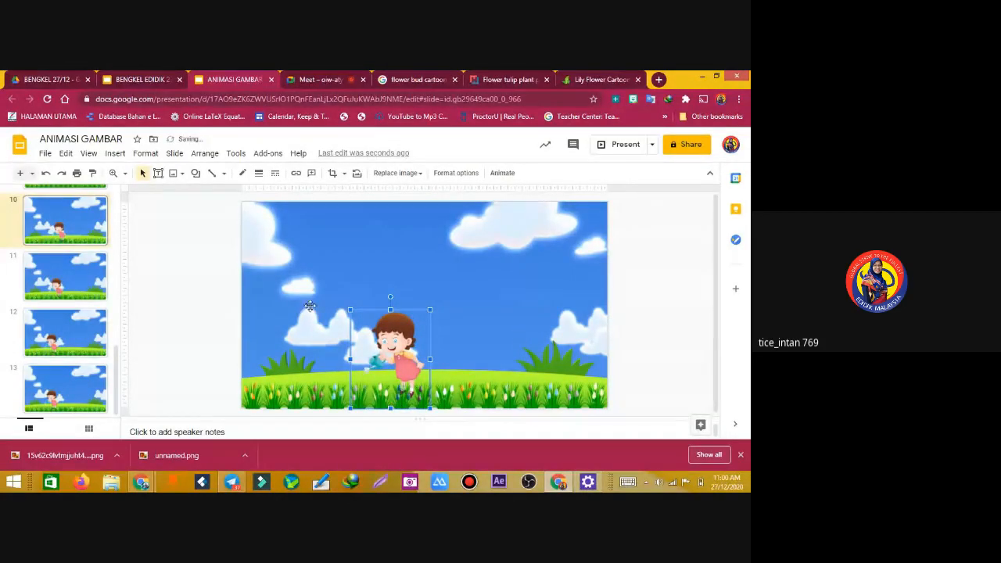
{"action": "left_click_drag", "start_coordinate": [115, 354], "coordinate": [115, 377]}
{"action": "left_click", "coordinate": [47, 212]}
{"action": "left_click_drag", "start_coordinate": [117, 384], "coordinate": [117, 359]}
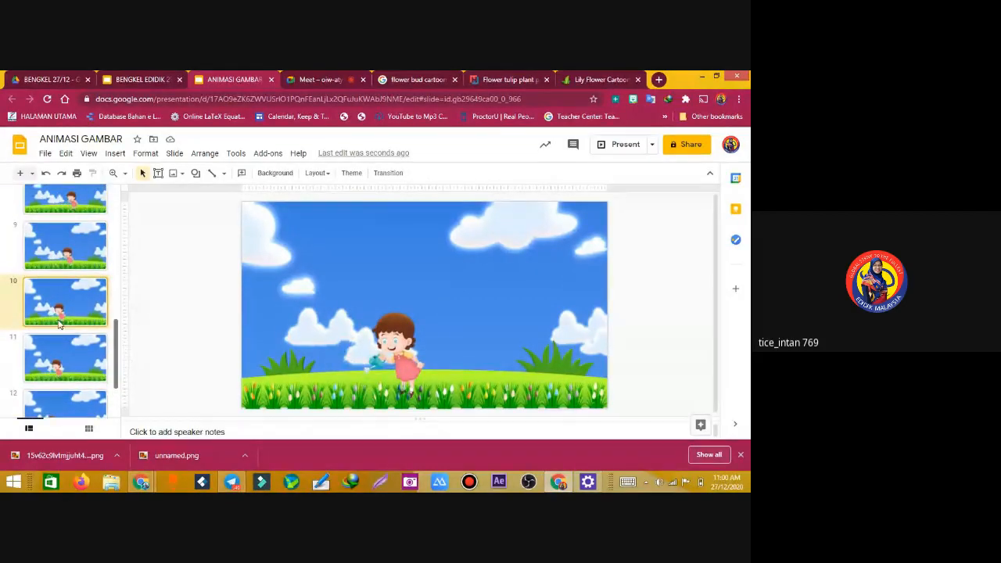
{"action": "left_click", "coordinate": [397, 352]}
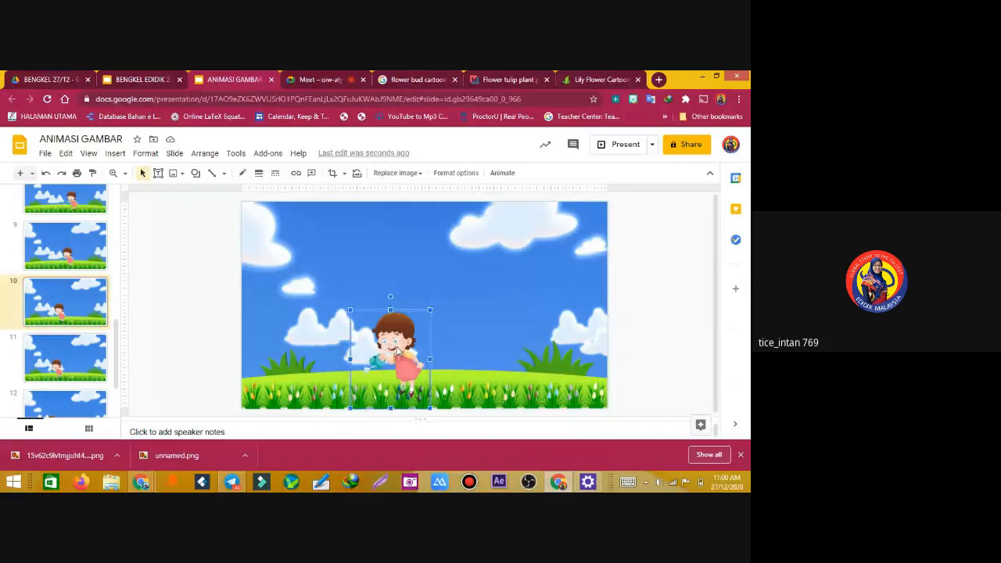
{"action": "left_click_drag", "start_coordinate": [397, 352], "coordinate": [400, 352]}
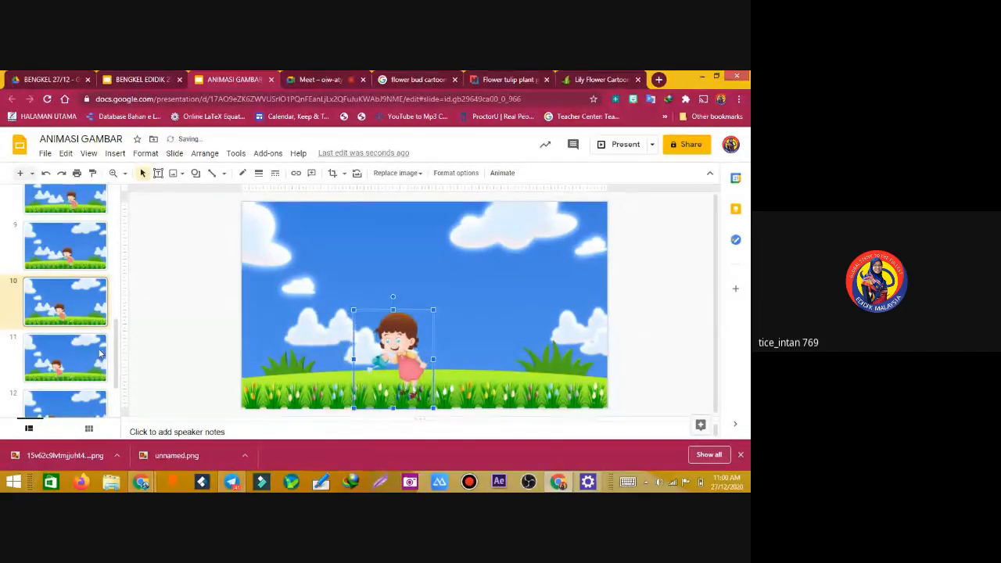
Nudge the girl on slide 13 left, so she overlaps the low cloud above the left-hand grass tuft
{"action": "left_click_drag", "start_coordinate": [117, 360], "coordinate": [115, 418]}
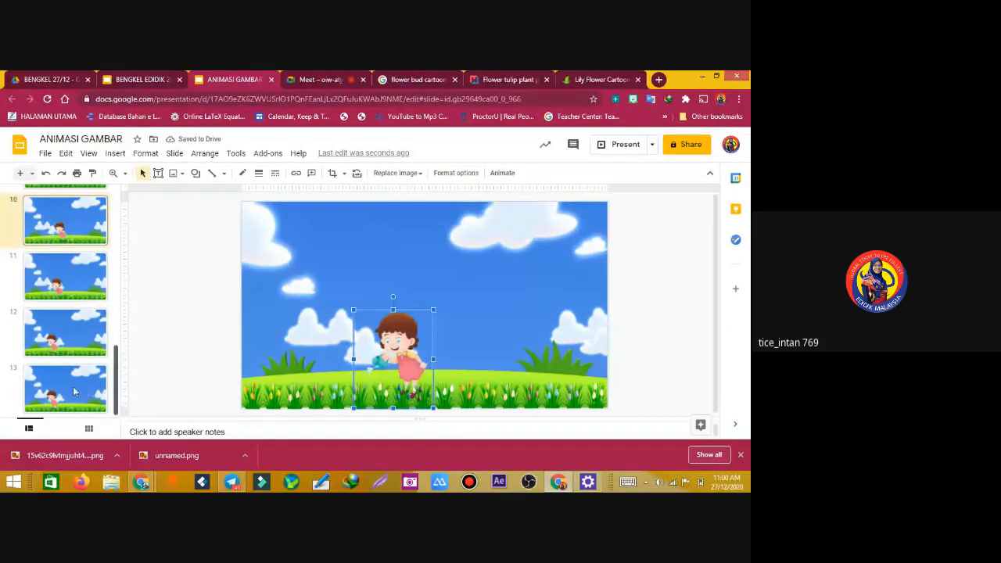
{"action": "left_click", "coordinate": [47, 398]}
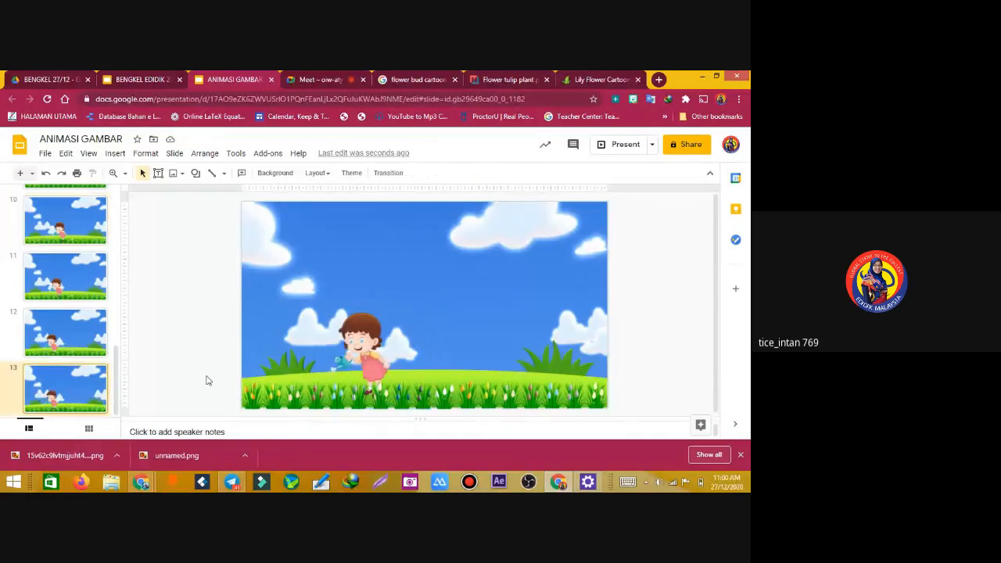
{"action": "left_click", "coordinate": [368, 348]}
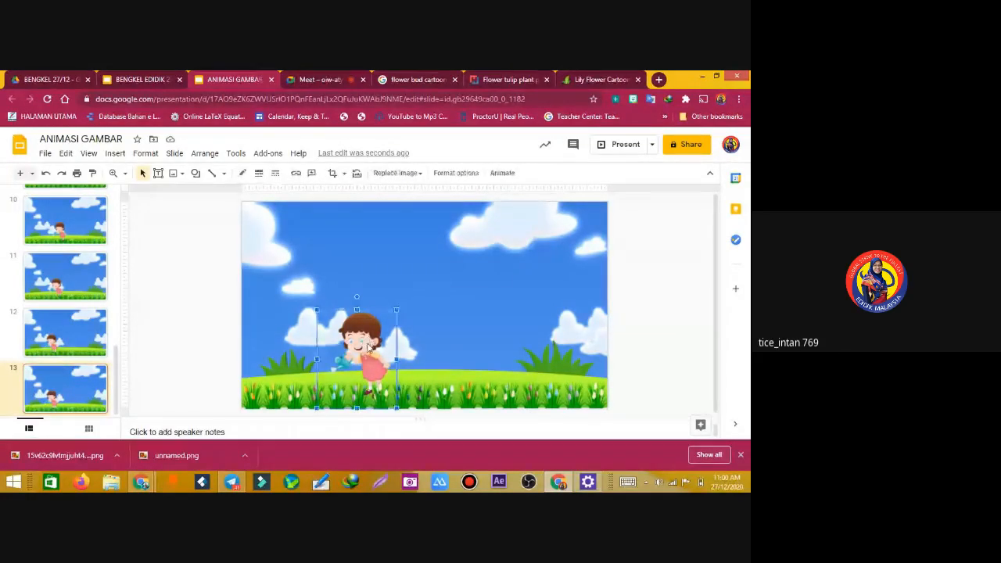
{"action": "key", "text": "Left"}
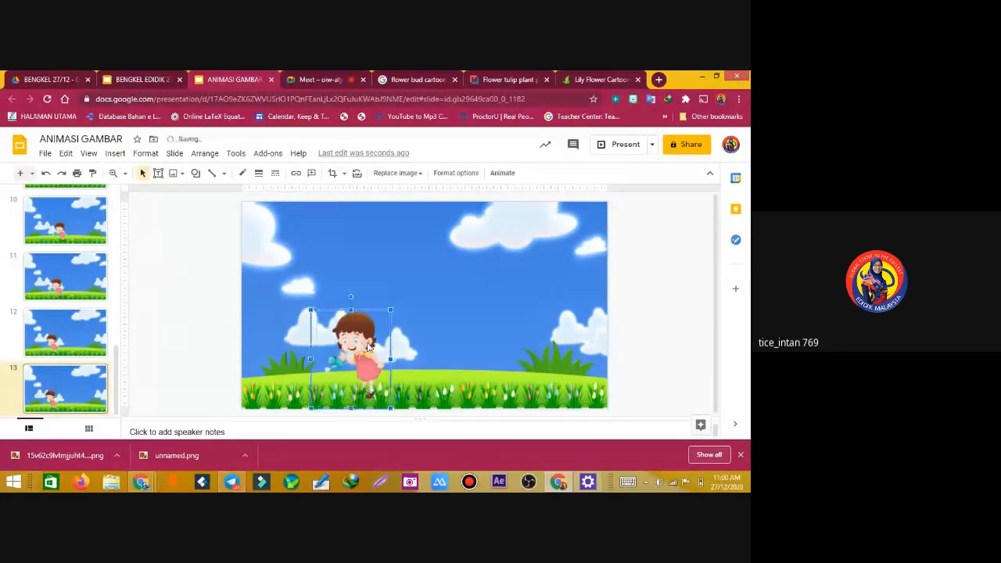
{"action": "key", "text": "Left"}
{"action": "key", "text": "Left"}
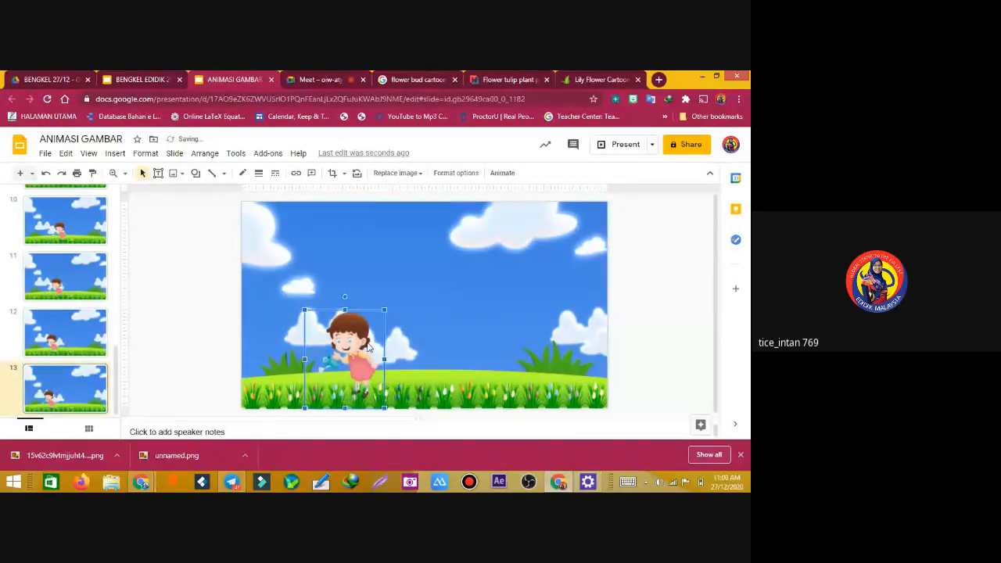
Duplicate slide 13 and nudge the girl on the new slide 14 left, with her watering can reaching the left-hand grass tuft
{"action": "right_click", "coordinate": [84, 407]}
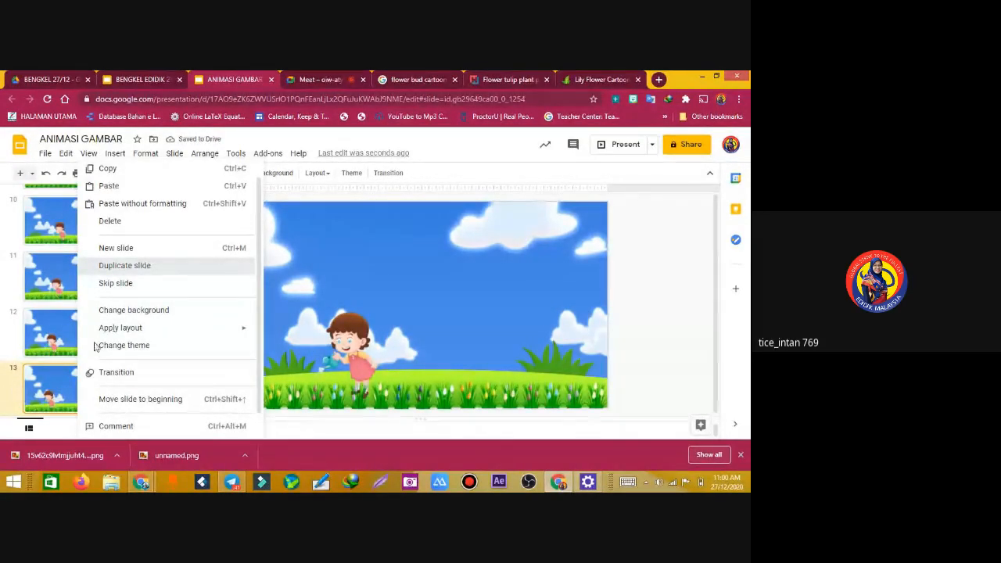
{"action": "scroll", "coordinate": [100, 391], "scroll_direction": "up", "scroll_amount": 3}
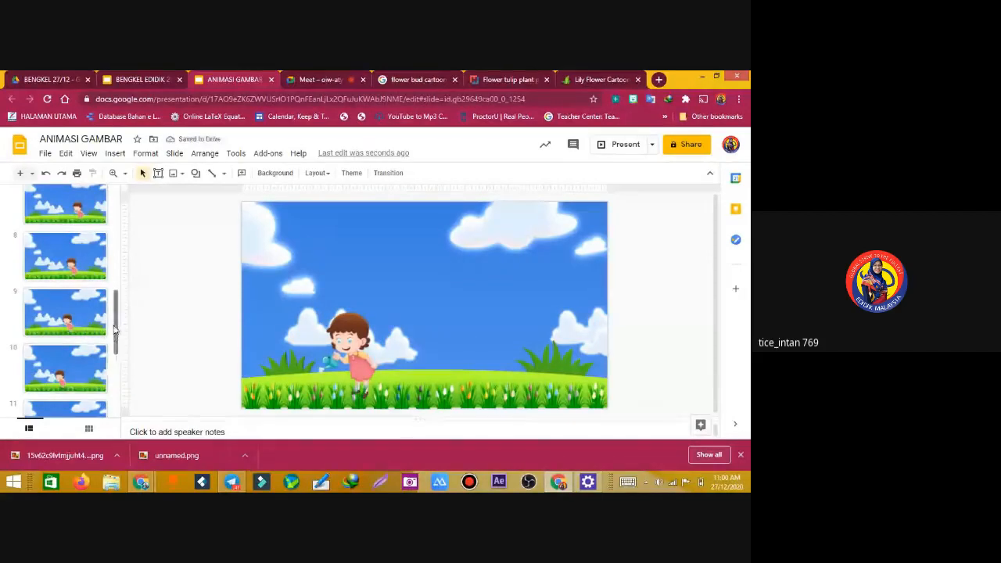
{"action": "left_click_drag", "start_coordinate": [114, 329], "coordinate": [116, 416]}
{"action": "left_click", "coordinate": [350, 344]}
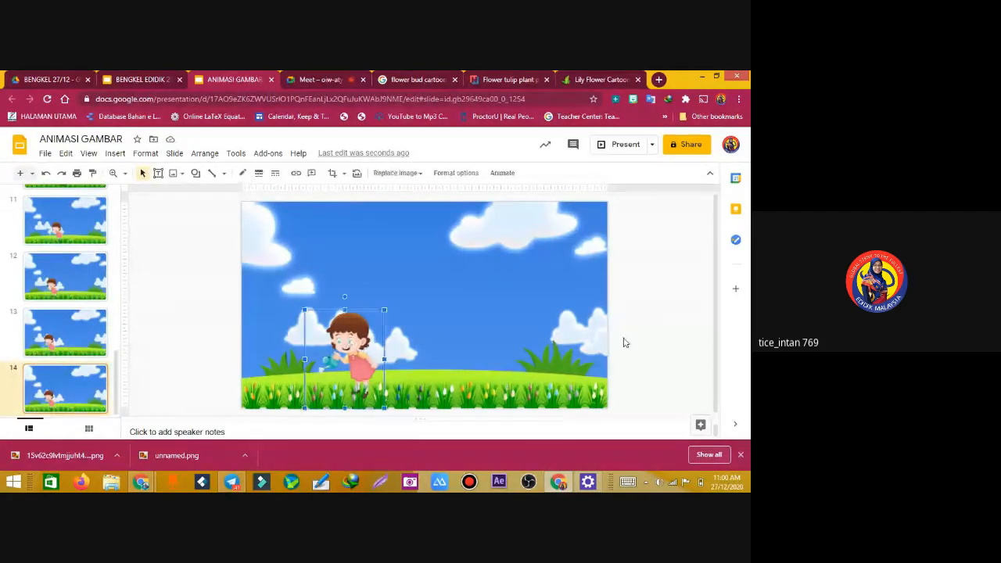
{"action": "key", "text": "Left"}
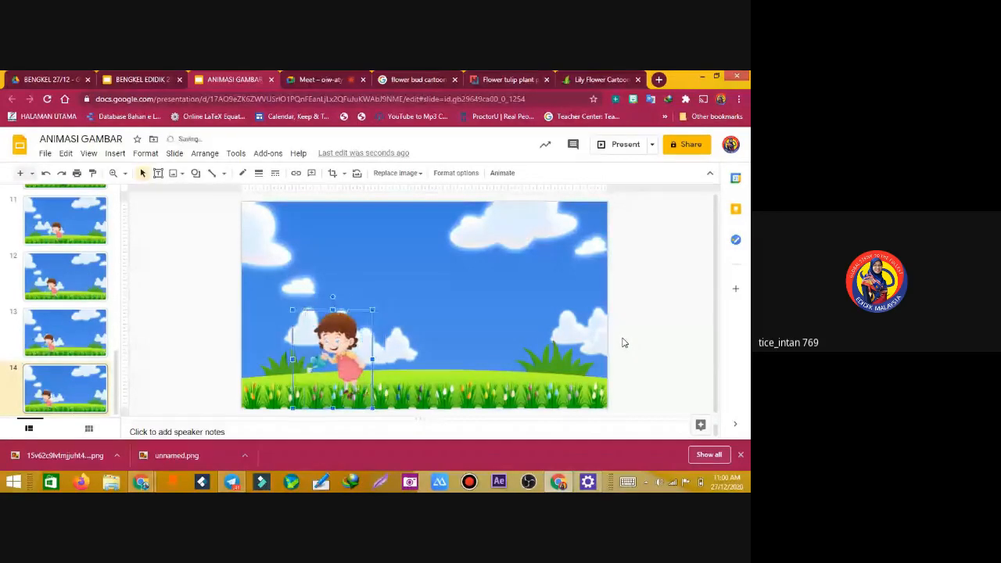
{"action": "key", "text": "Left"}
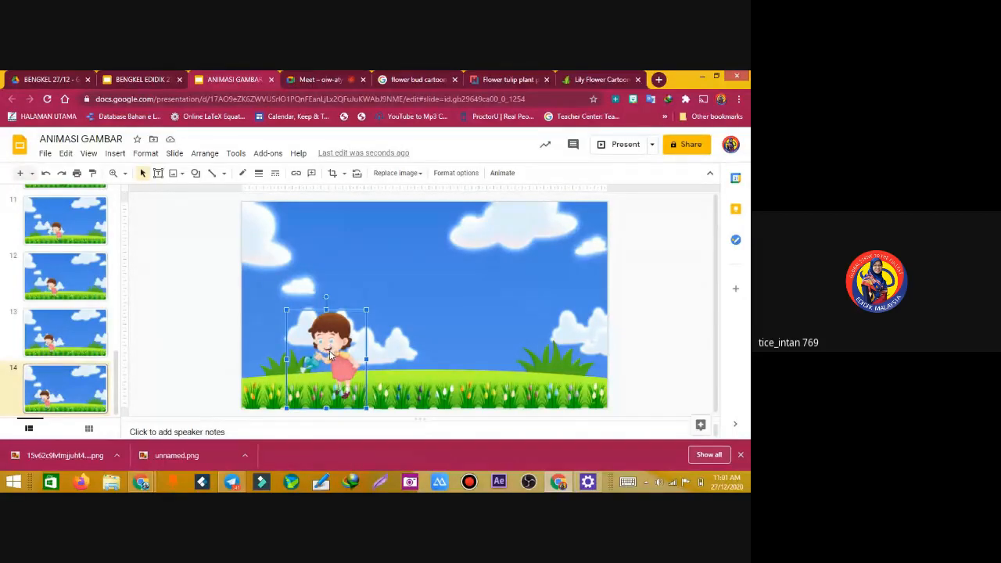
Duplicate slide 14 and move the girl on the new slide 15 left, in front of the left-hand grass tuft
{"action": "right_click", "coordinate": [107, 261]}
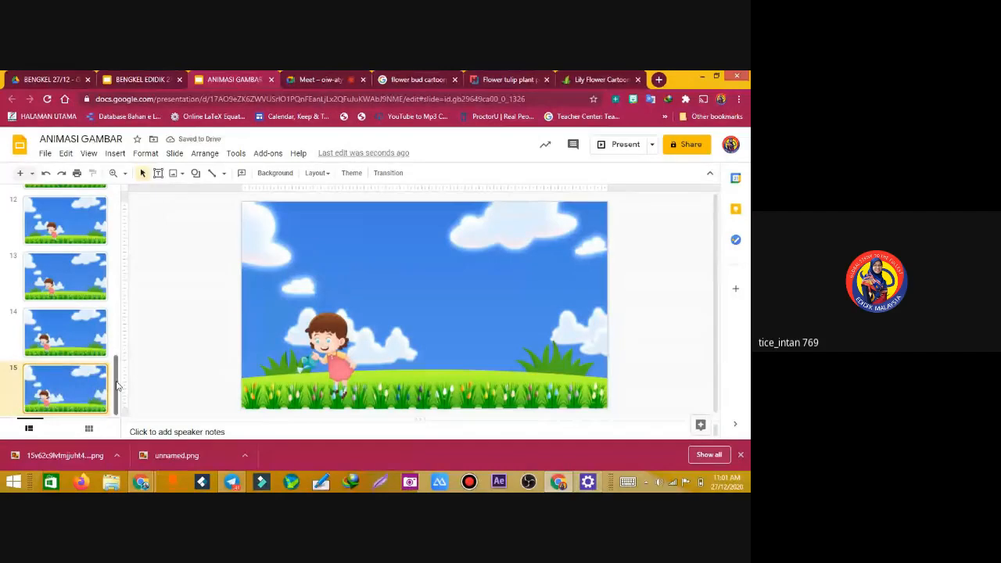
{"action": "left_click", "coordinate": [329, 340]}
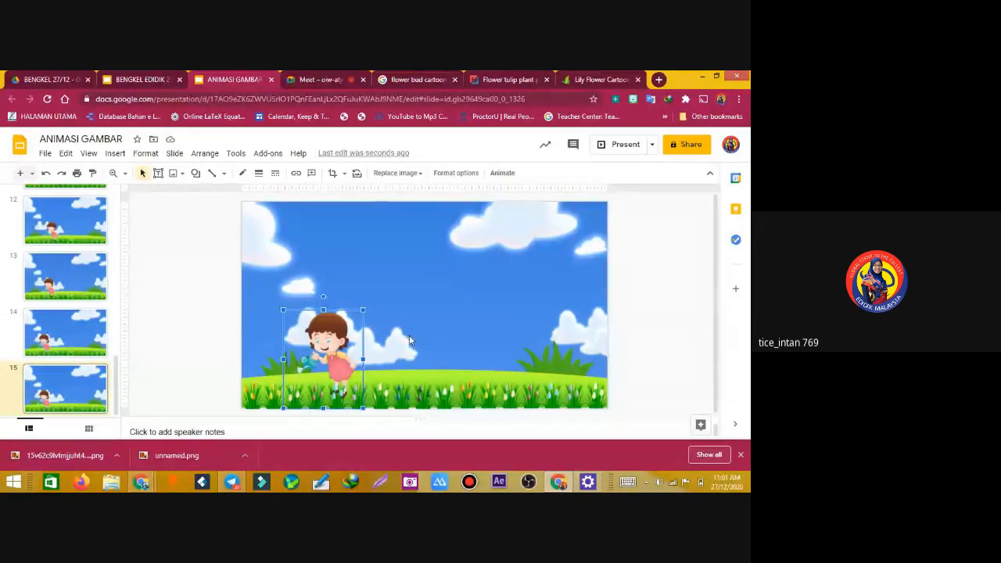
{"action": "key", "text": "Left"}
{"action": "key", "text": "Left"}
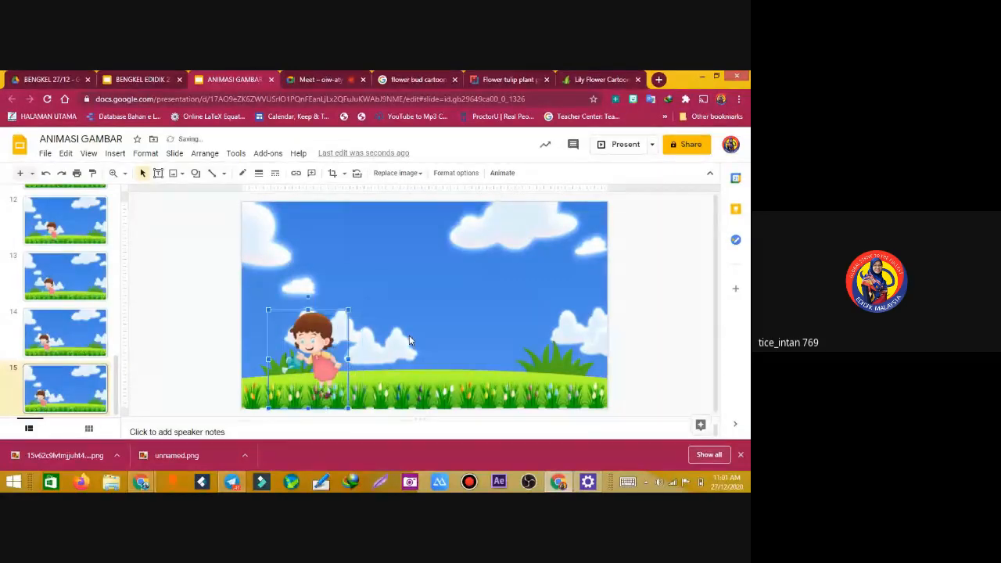
{"action": "key", "text": "Left"}
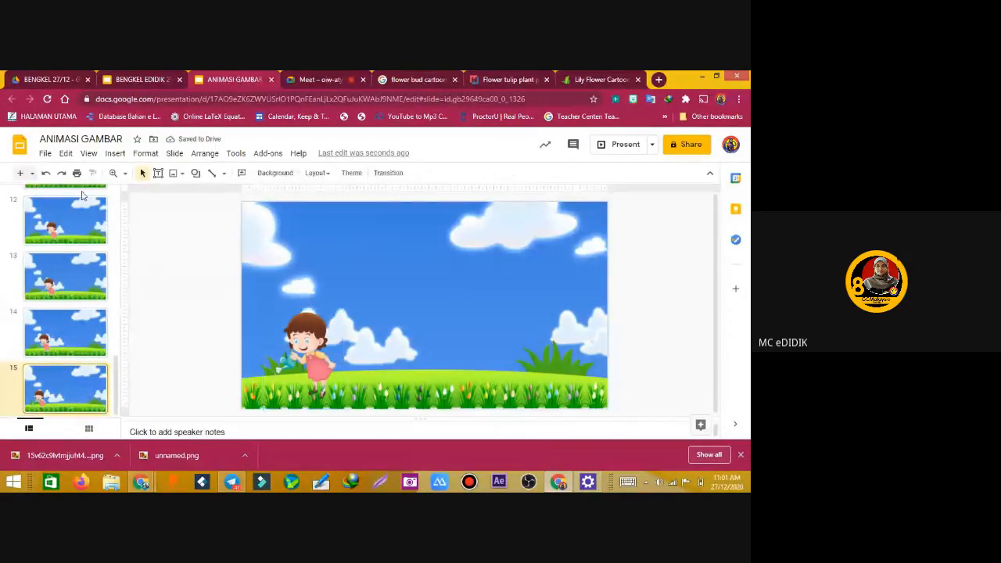
Review the installed add-ons and look through the slide sequence from slide 1 to slide 15
{"action": "right_click", "coordinate": [92, 231]}
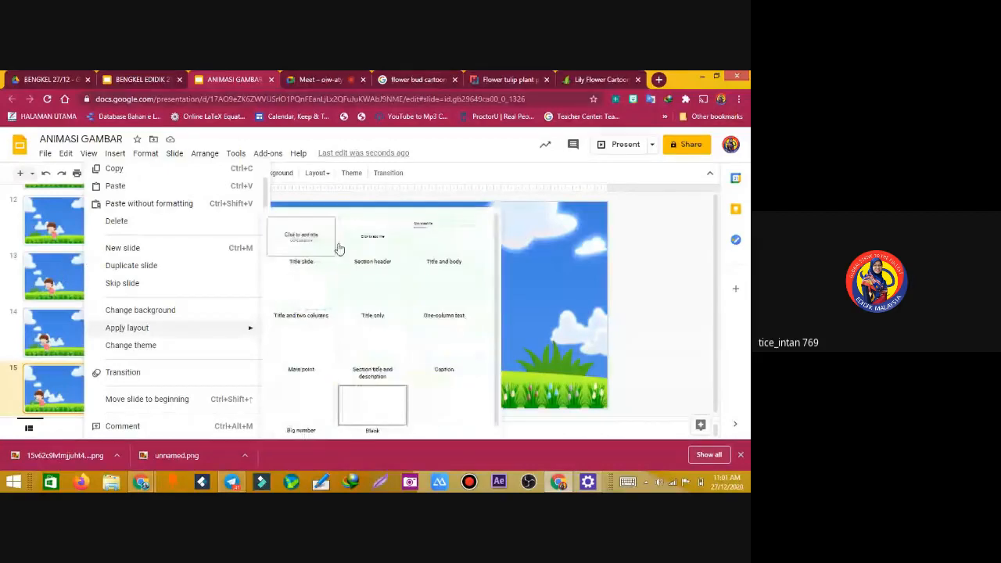
{"action": "mouse_move", "coordinate": [195, 328]}
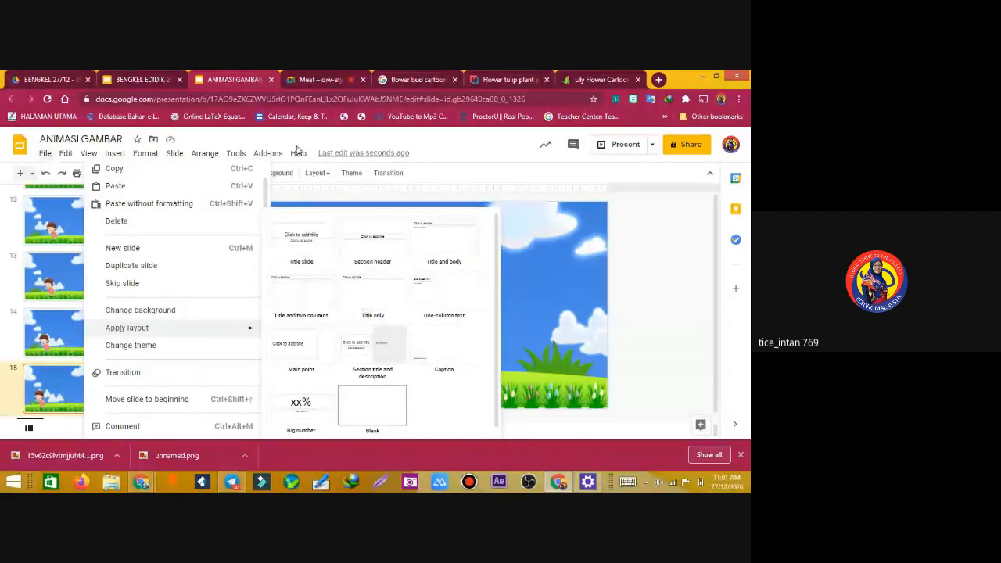
{"action": "left_click", "coordinate": [268, 153]}
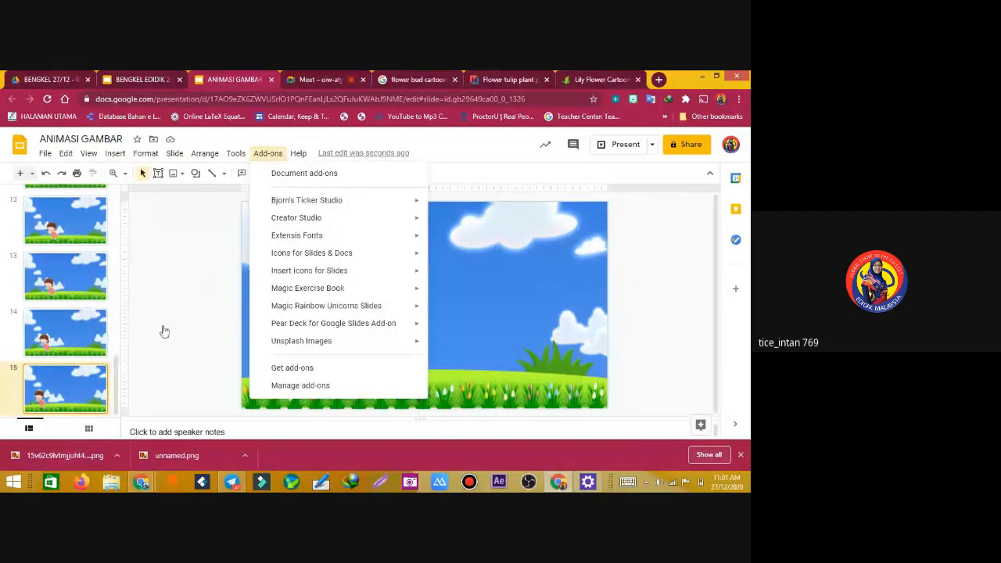
{"action": "mouse_move", "coordinate": [299, 221]}
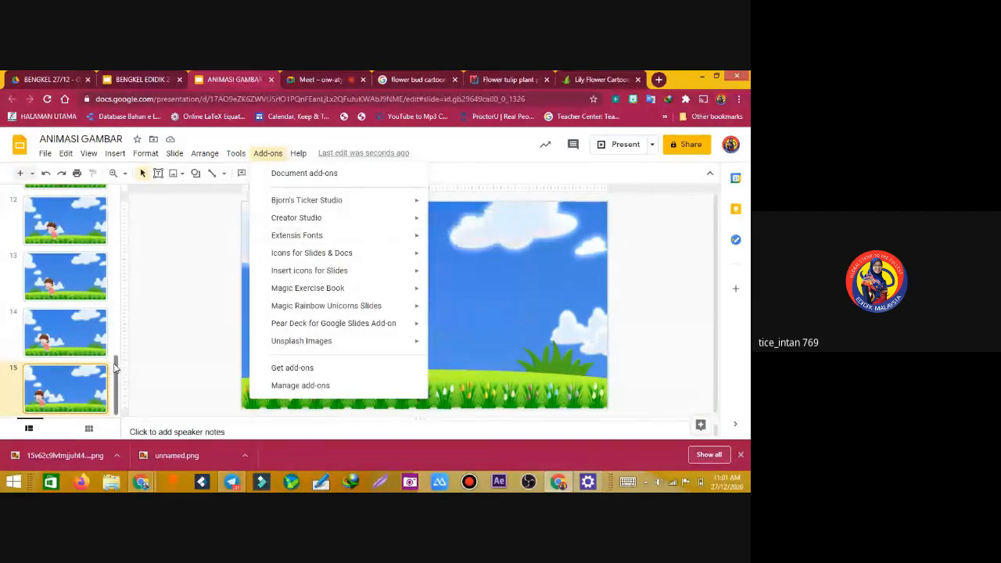
{"action": "left_click_drag", "start_coordinate": [115, 368], "coordinate": [118, 199]}
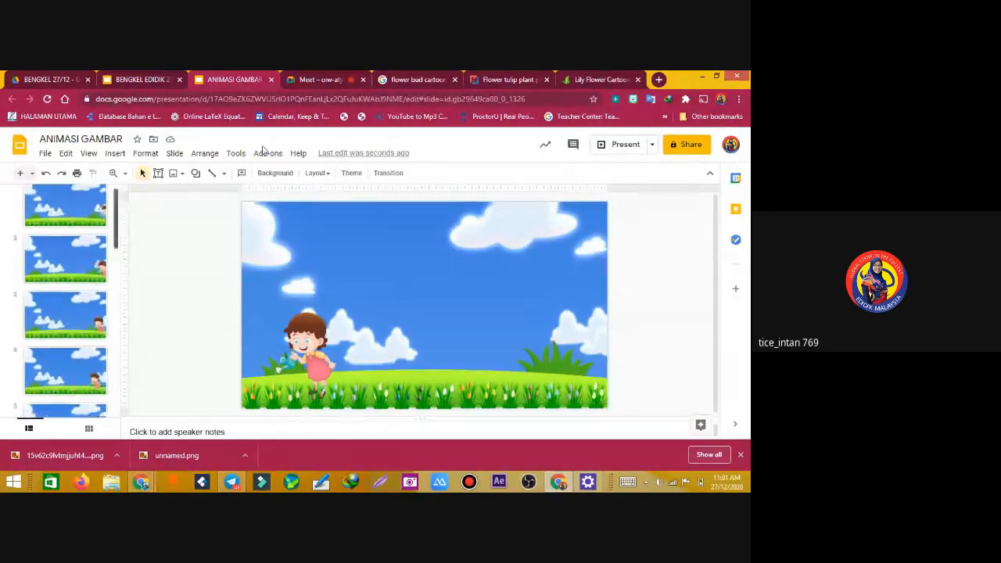
{"action": "left_click", "coordinate": [266, 153]}
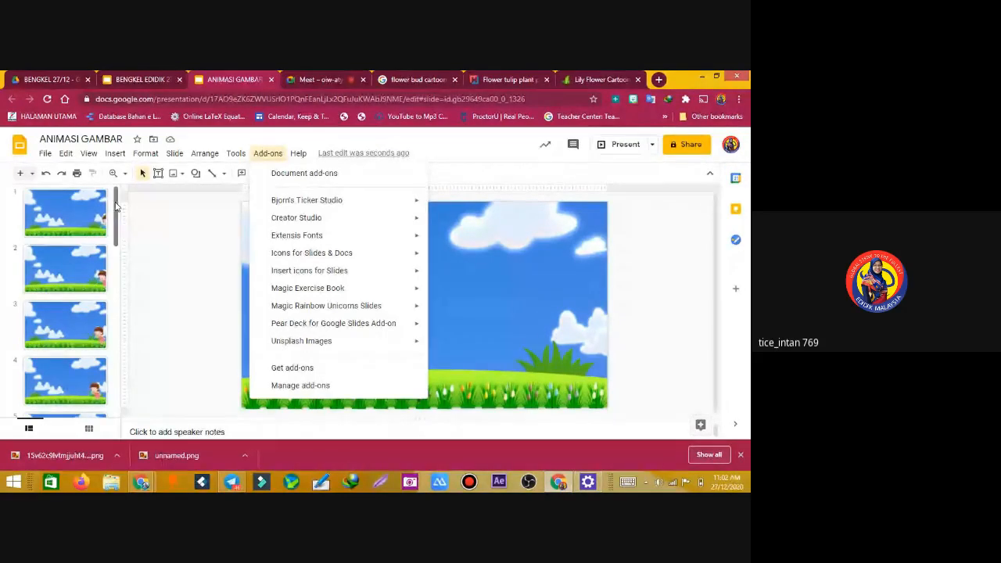
{"action": "left_click", "coordinate": [116, 208]}
{"action": "left_click_drag", "start_coordinate": [115, 207], "coordinate": [111, 394]}
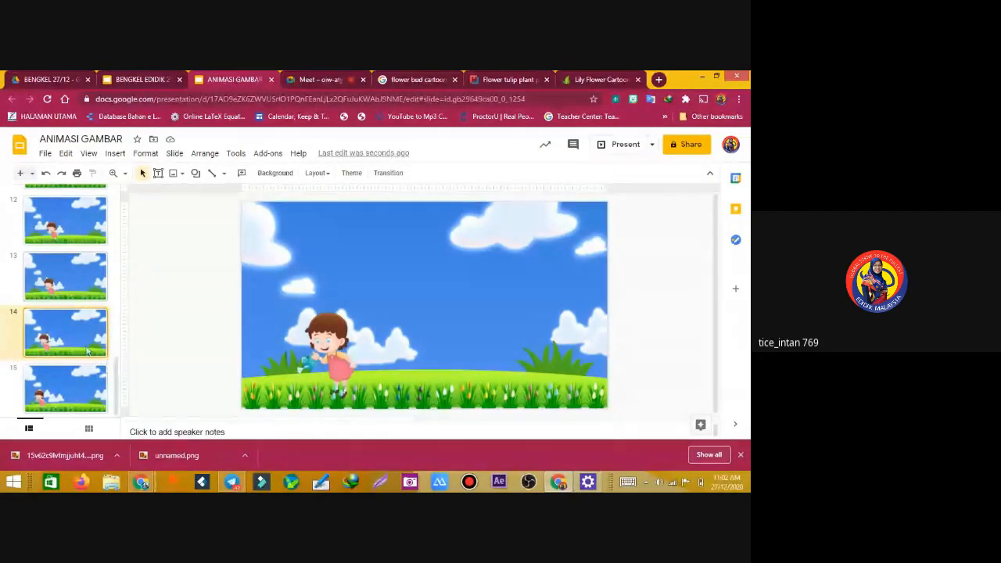
Move the girl on slide 13 farther left, close to her position on slide 14
{"action": "left_click", "coordinate": [62, 283]}
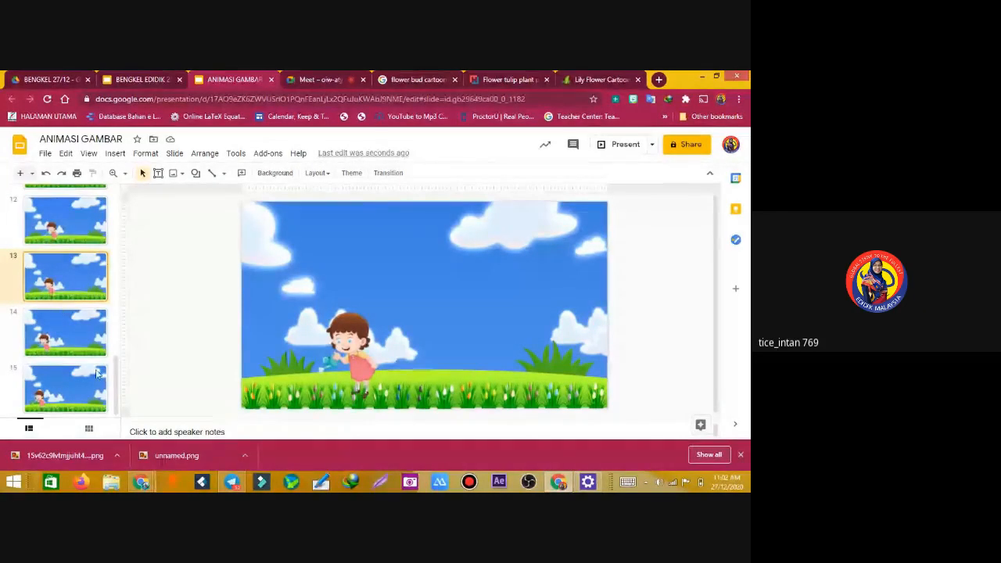
{"action": "left_click", "coordinate": [345, 345]}
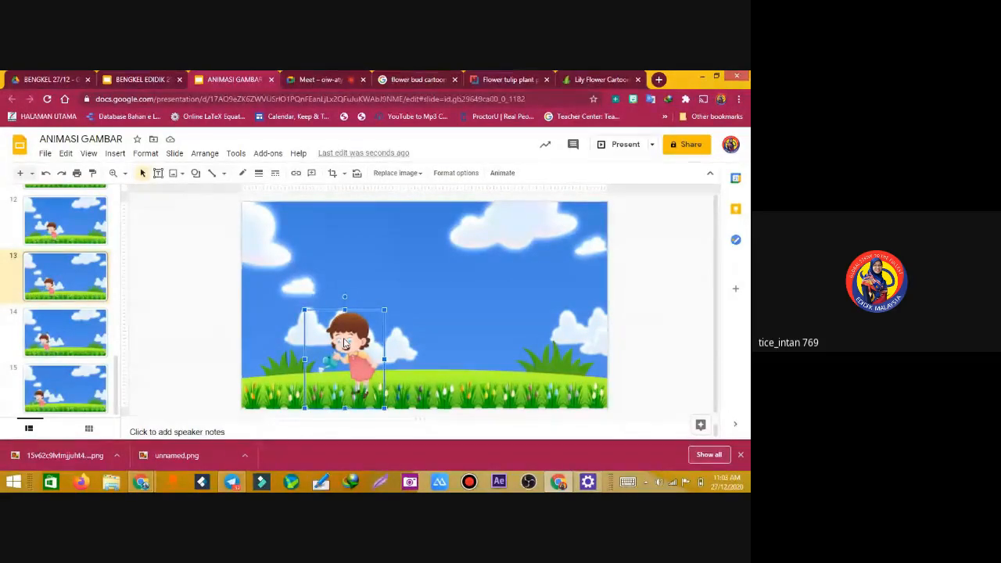
{"action": "key", "text": "Left"}
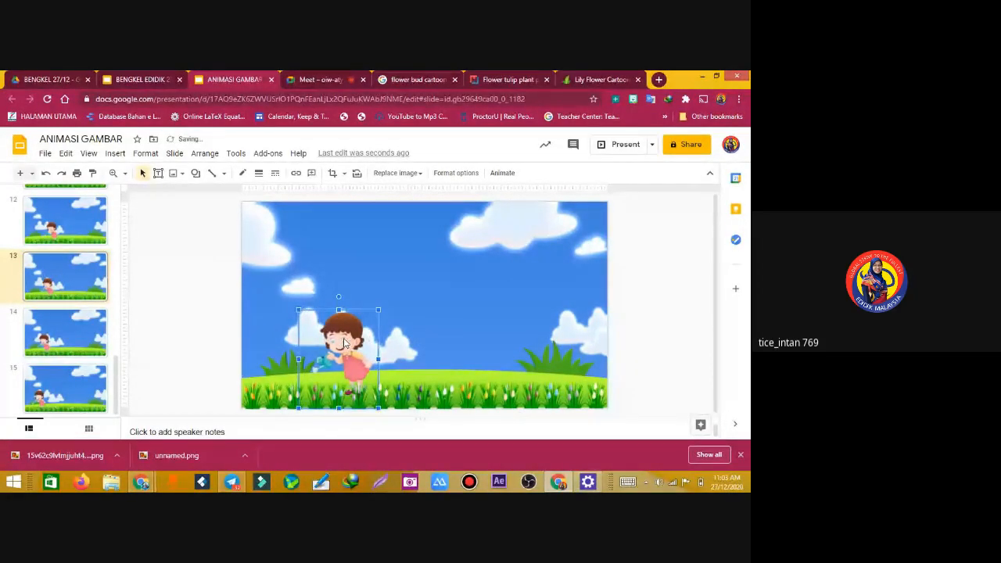
{"action": "key", "text": "Left"}
{"action": "key", "text": "Right"}
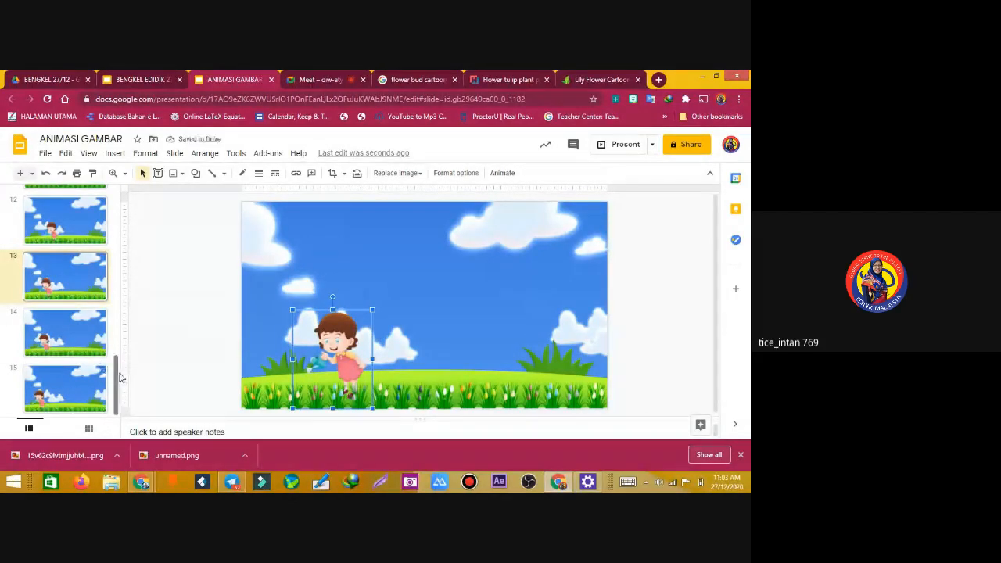
Open the Creator Studio add-on's export settings for turning the slides into an animation
{"action": "left_click", "coordinate": [47, 345]}
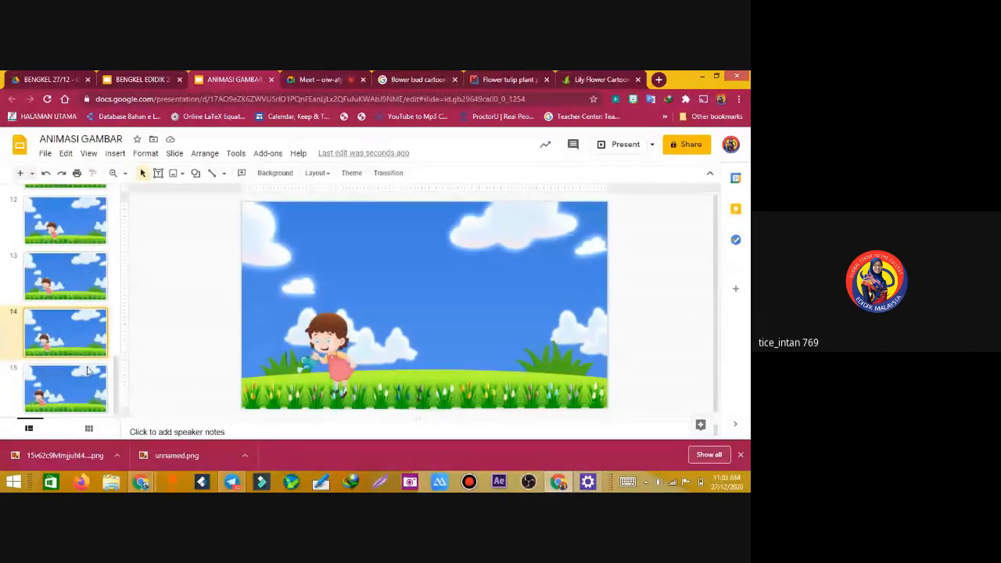
{"action": "left_click", "coordinate": [269, 154]}
{"action": "mouse_move", "coordinate": [284, 224]}
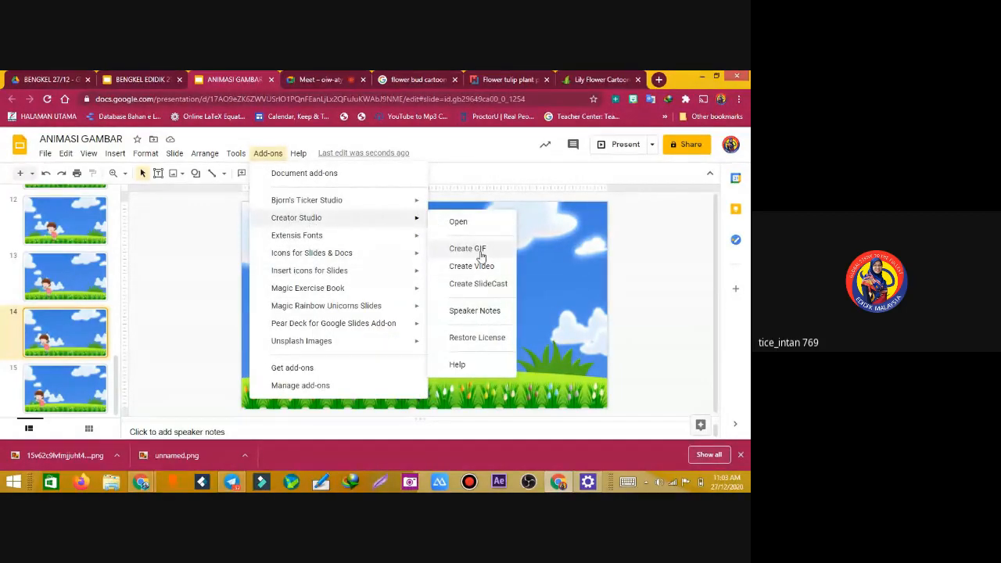
{"action": "left_click", "coordinate": [481, 266]}
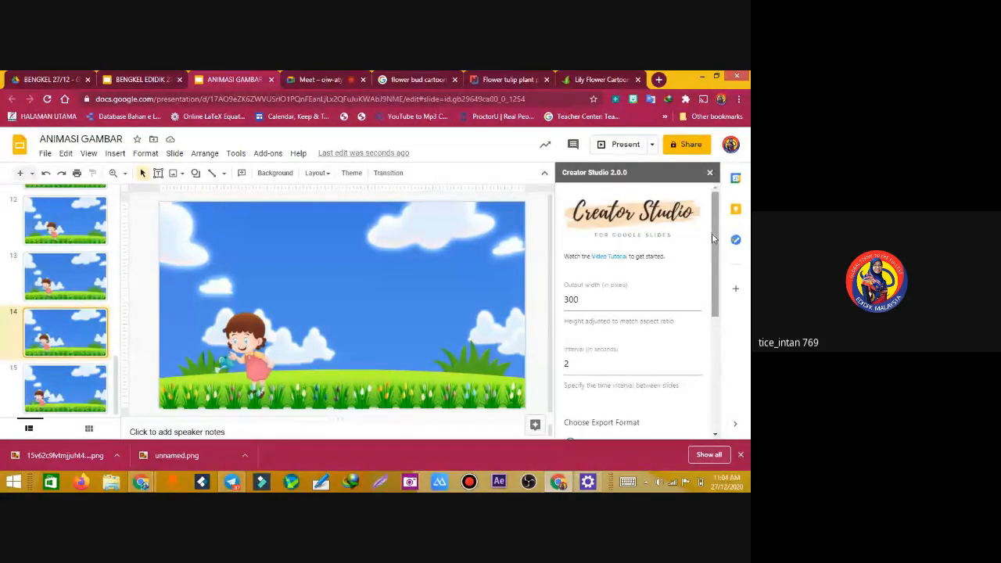
Review the Creator Studio export settings down to the export format choices, and close the add-on
{"action": "scroll", "coordinate": [712, 233], "scroll_direction": "down", "scroll_amount": 1}
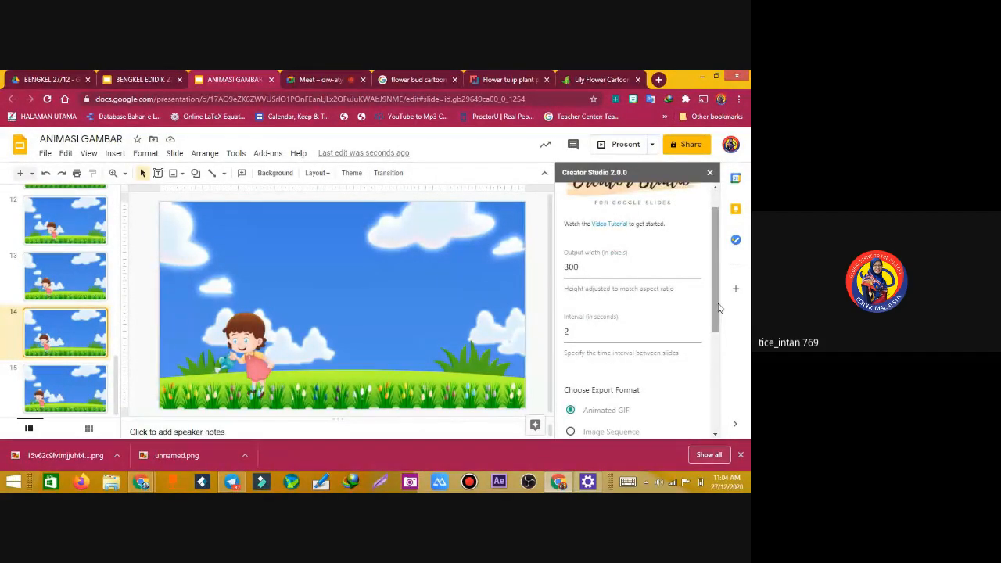
{"action": "left_click_drag", "start_coordinate": [720, 308], "coordinate": [715, 392]}
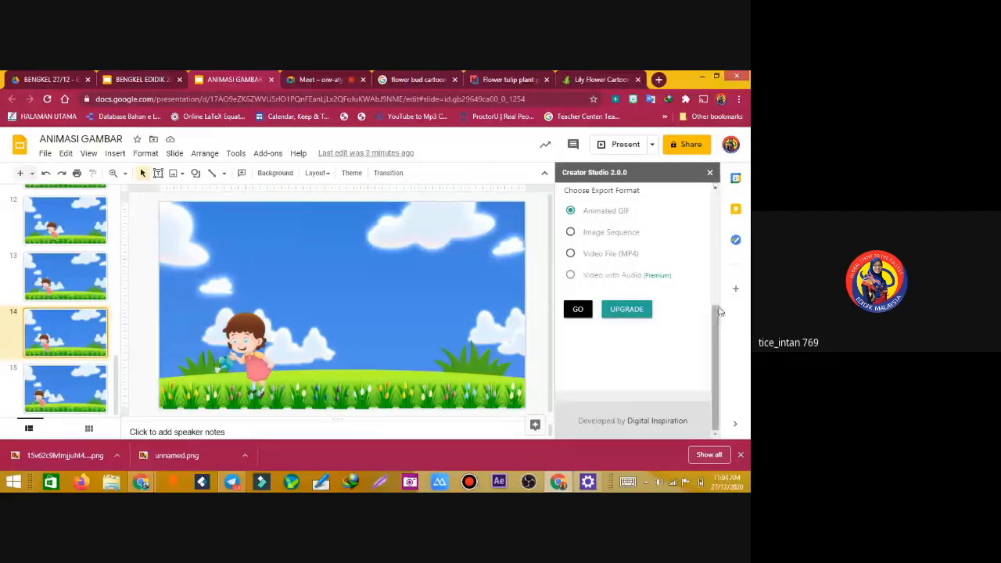
{"action": "left_click", "coordinate": [709, 172]}
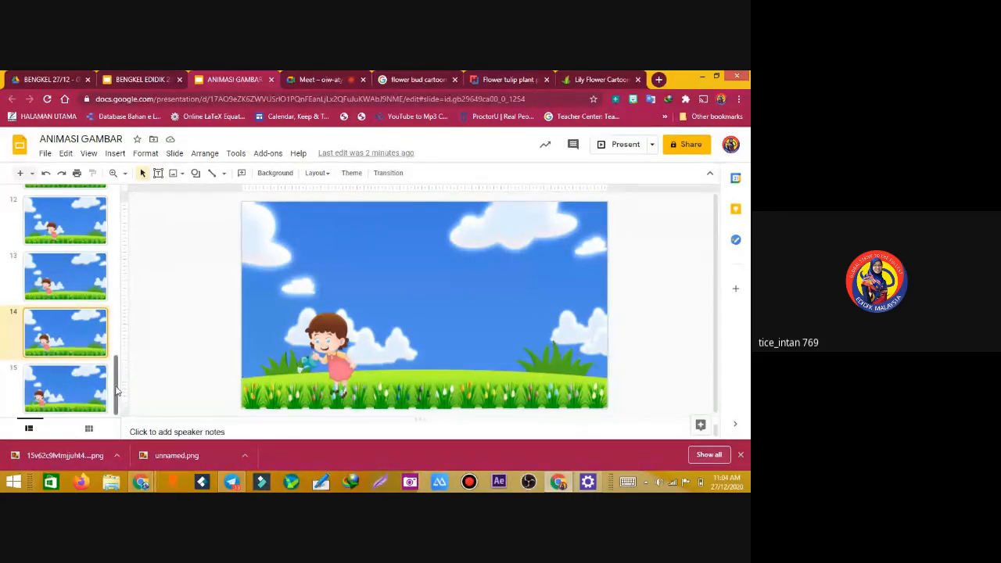
Duplicate slide 15 and move the girl on the new slide 16 slightly left, over the left-hand grass tuft
{"action": "left_click", "coordinate": [66, 389]}
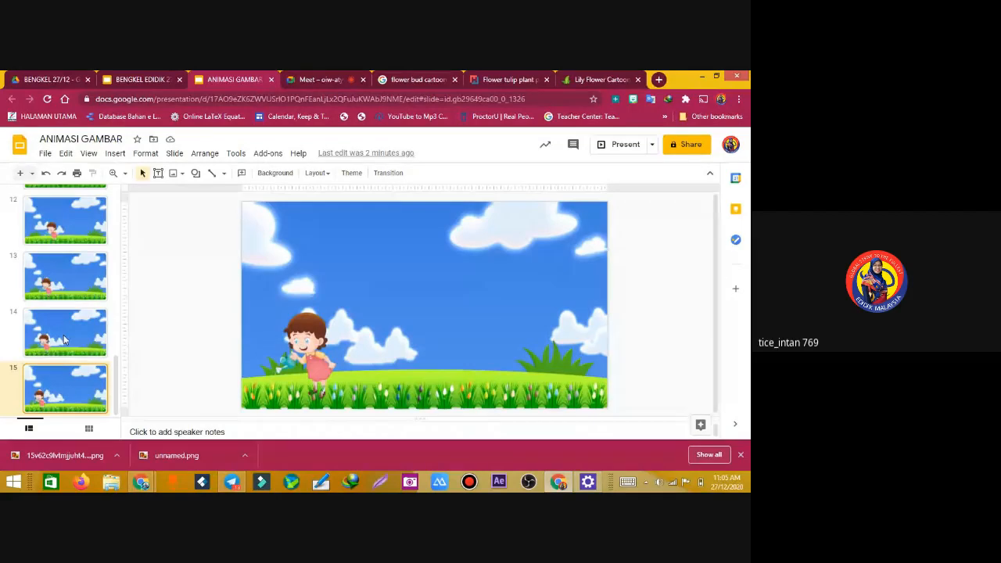
{"action": "right_click", "coordinate": [45, 399]}
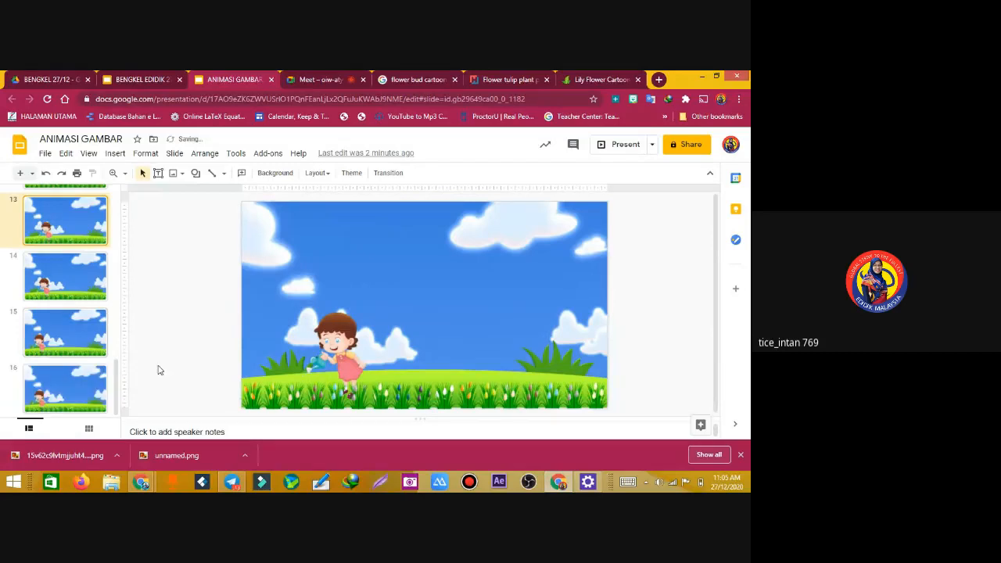
{"action": "left_click", "coordinate": [328, 341]}
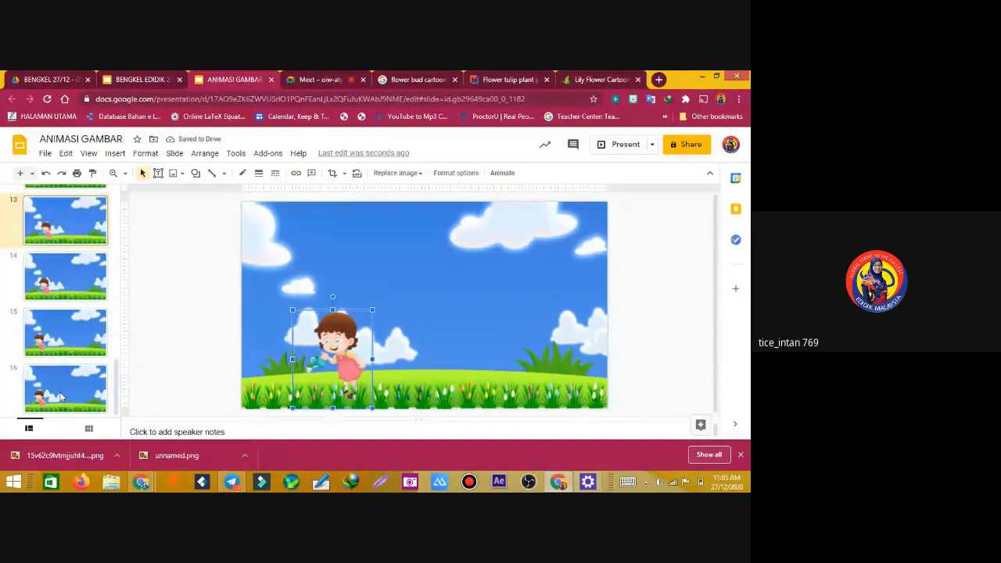
{"action": "left_click", "coordinate": [61, 398]}
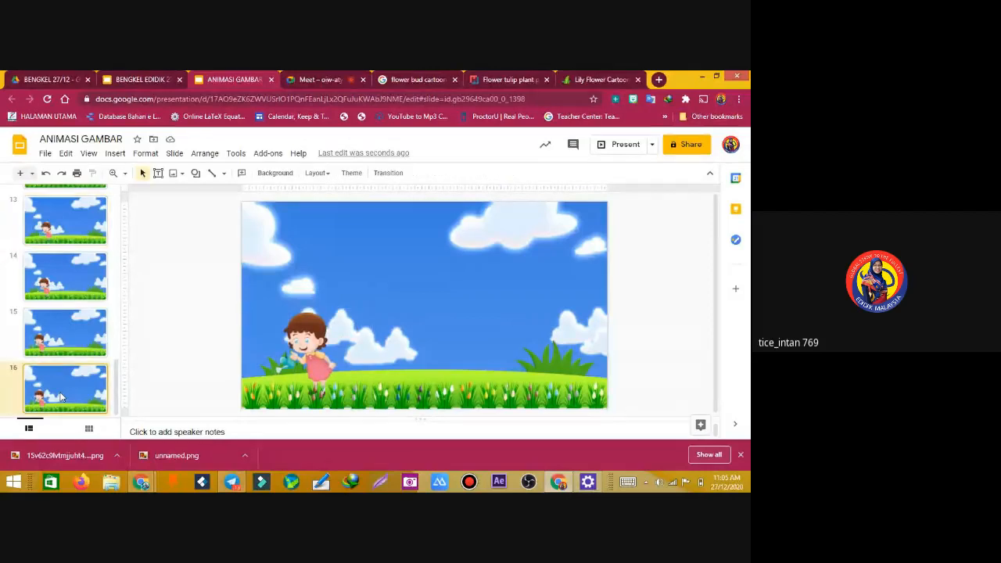
{"action": "left_click", "coordinate": [298, 354]}
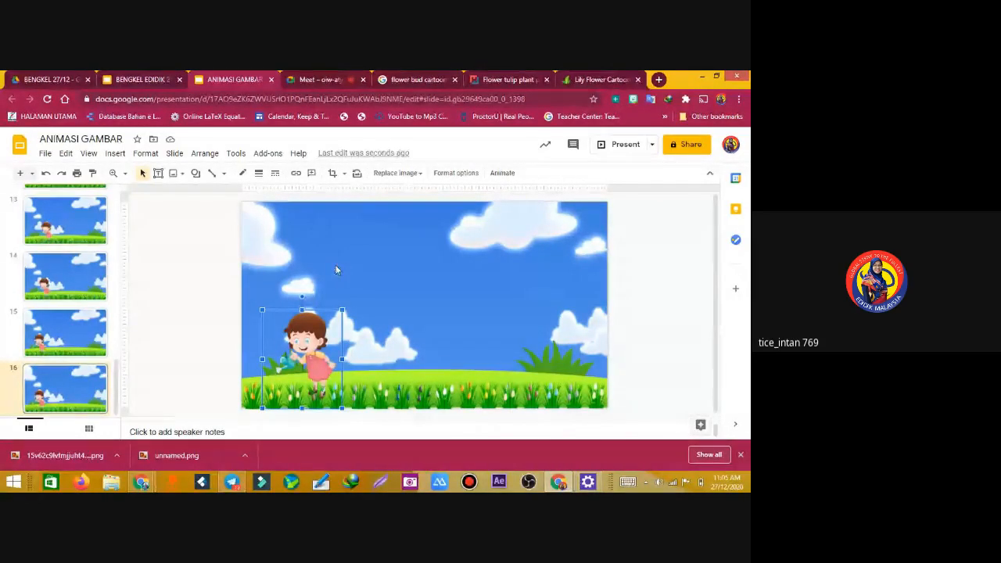
{"action": "key", "text": "Left"}
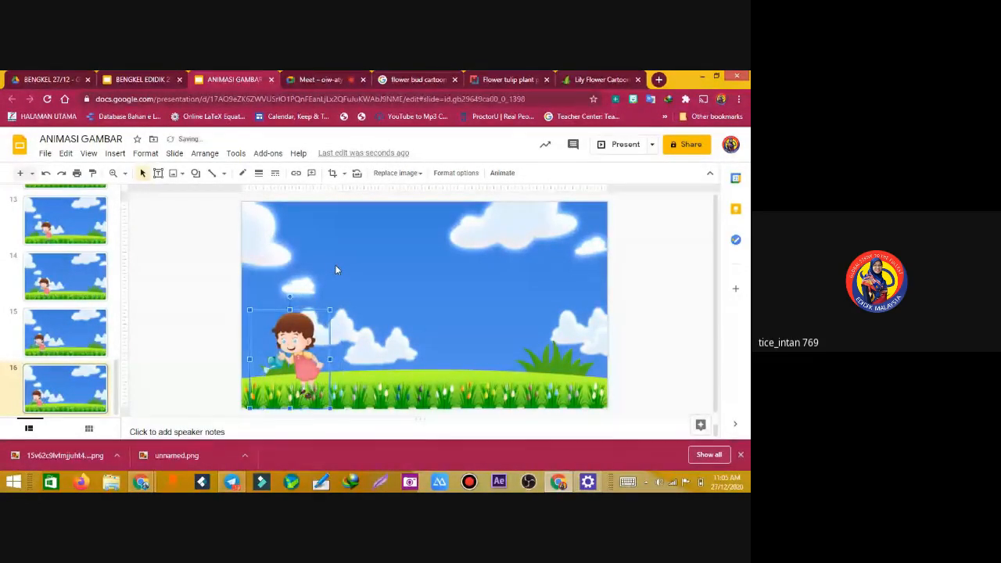
{"action": "key", "text": "Left"}
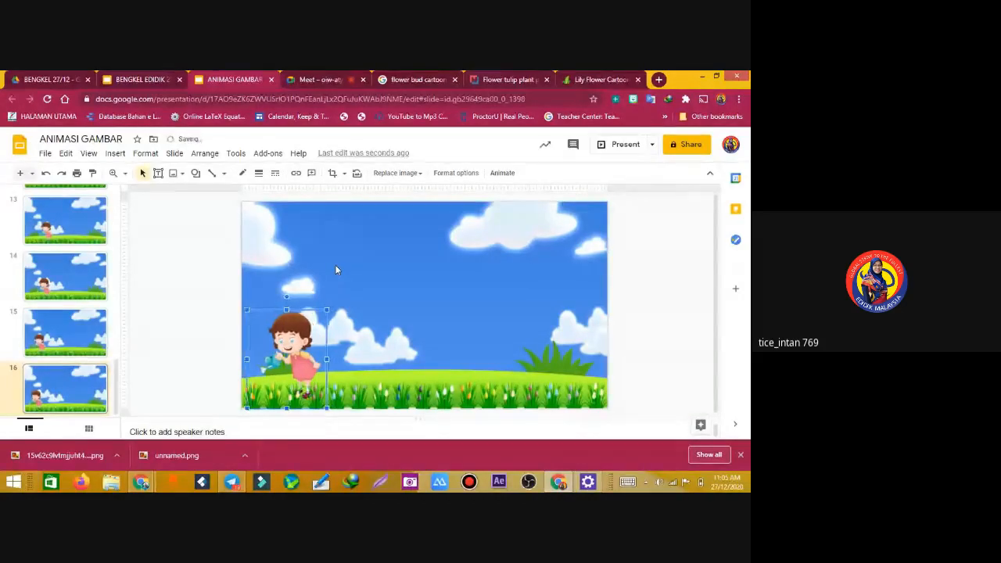
{"action": "key", "text": "Left"}
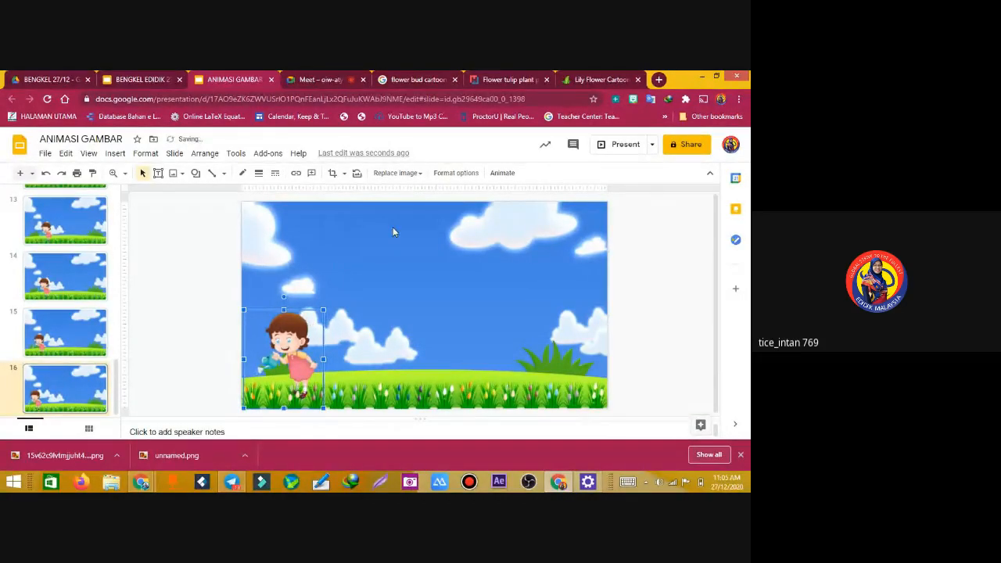
{"action": "key", "text": "Right"}
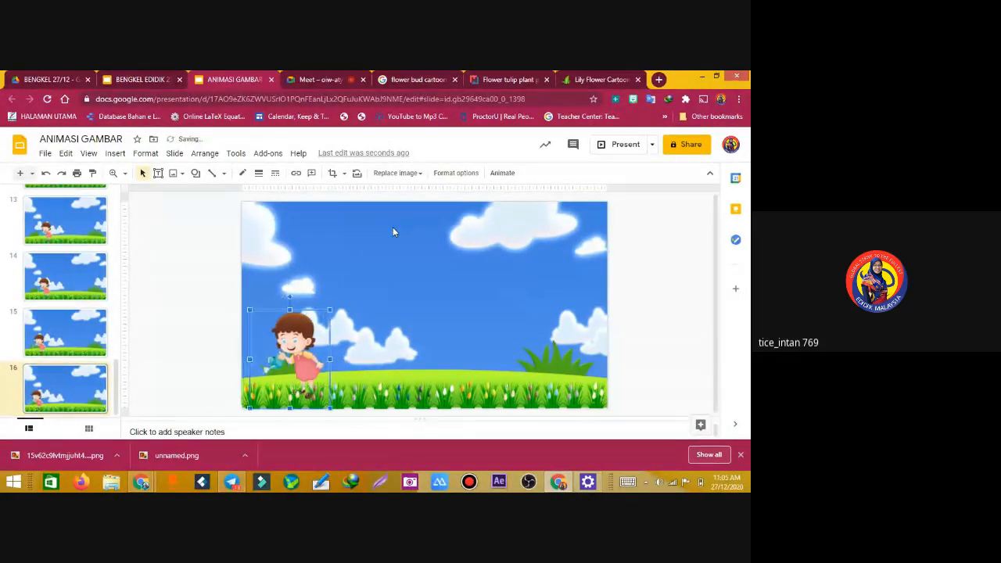
Duplicate slide 16 and move the girl on the new slide 17 left, just inside the slide's left edge
{"action": "right_click", "coordinate": [27, 383]}
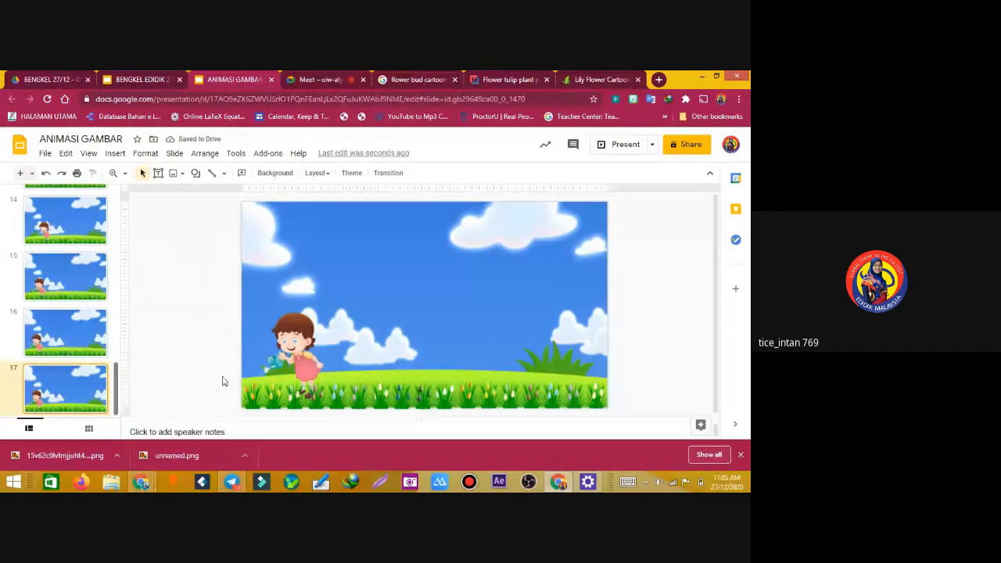
{"action": "left_click", "coordinate": [295, 360]}
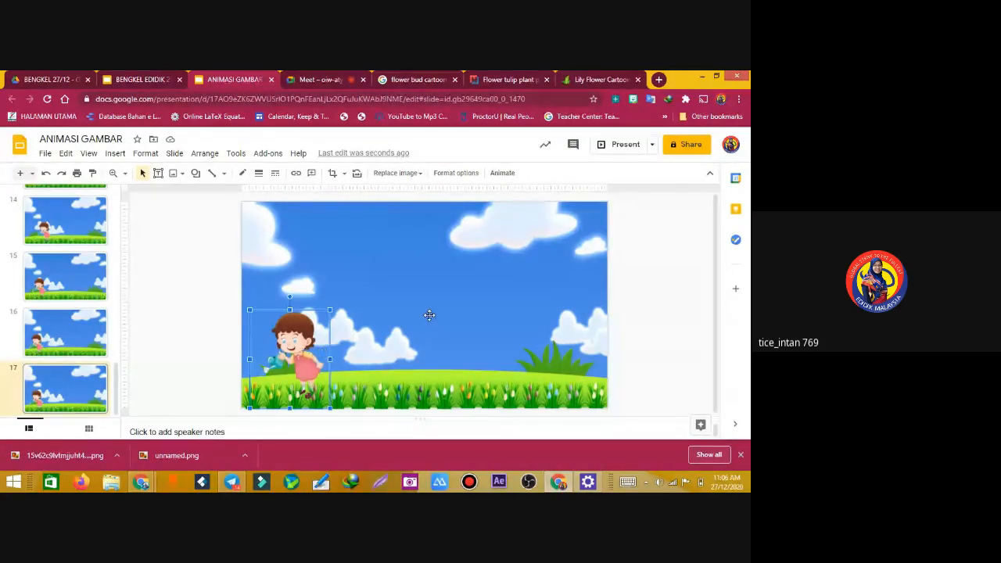
{"action": "key", "text": "Left"}
{"action": "key", "text": "Left"}
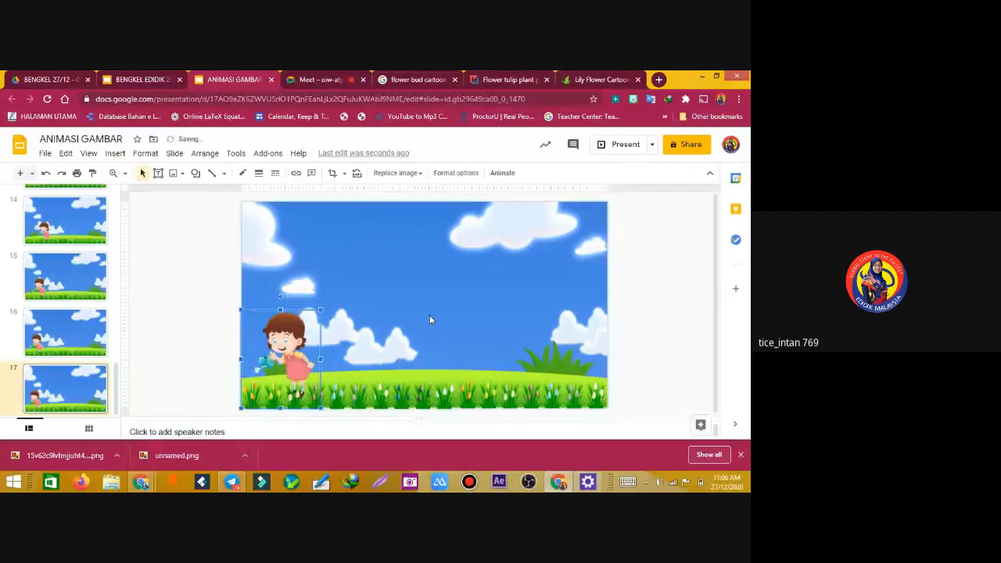
{"action": "key", "text": "Left"}
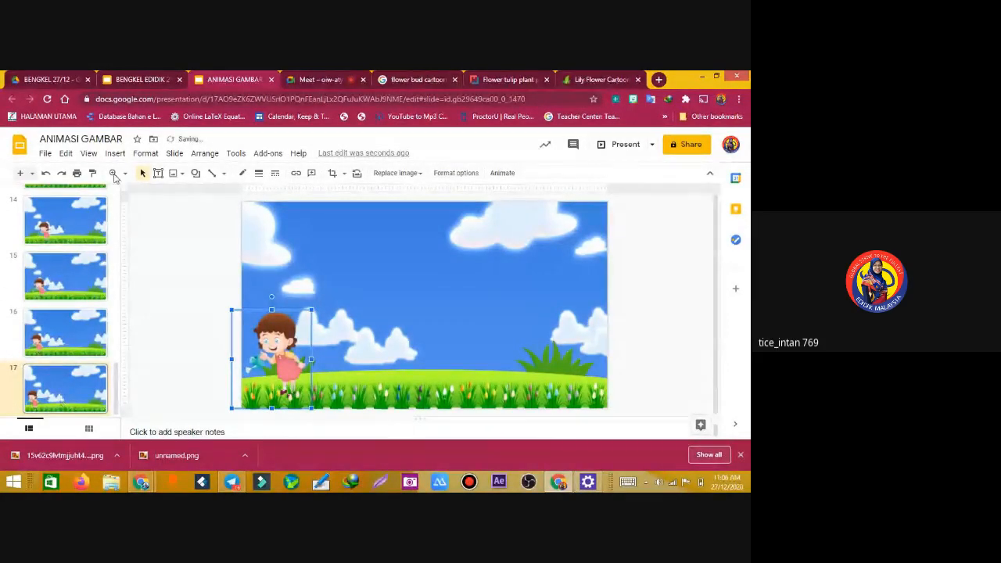
Duplicate slide 17 and move the girl on the new slide 18 left until her watering can extends past the slide's left edge
{"action": "right_click", "coordinate": [63, 383]}
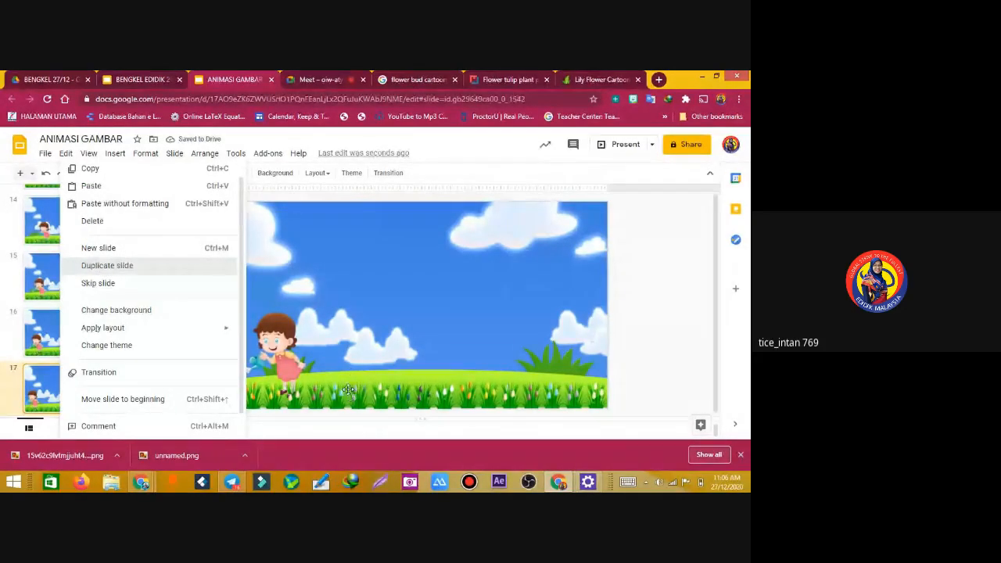
{"action": "left_click", "coordinate": [107, 265]}
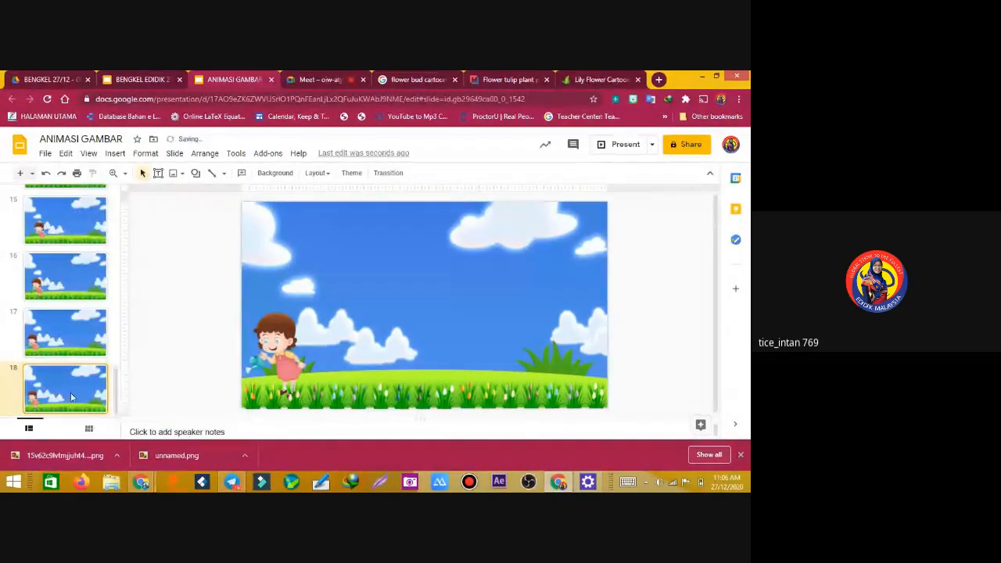
{"action": "left_click", "coordinate": [350, 363]}
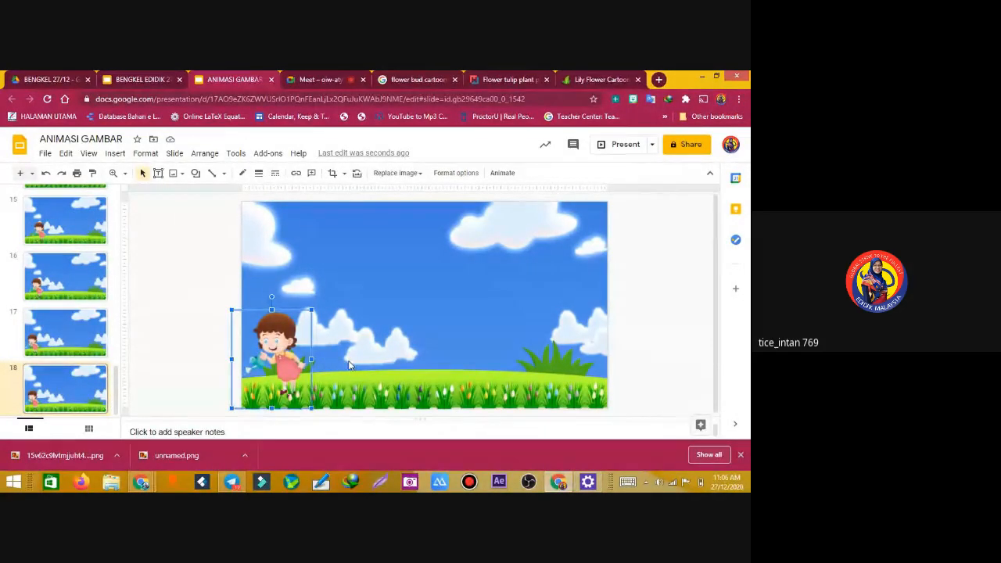
{"action": "key", "text": "Left"}
{"action": "key", "text": "Left"}
{"action": "key", "text": "Left"}
{"action": "key", "text": "Left"}
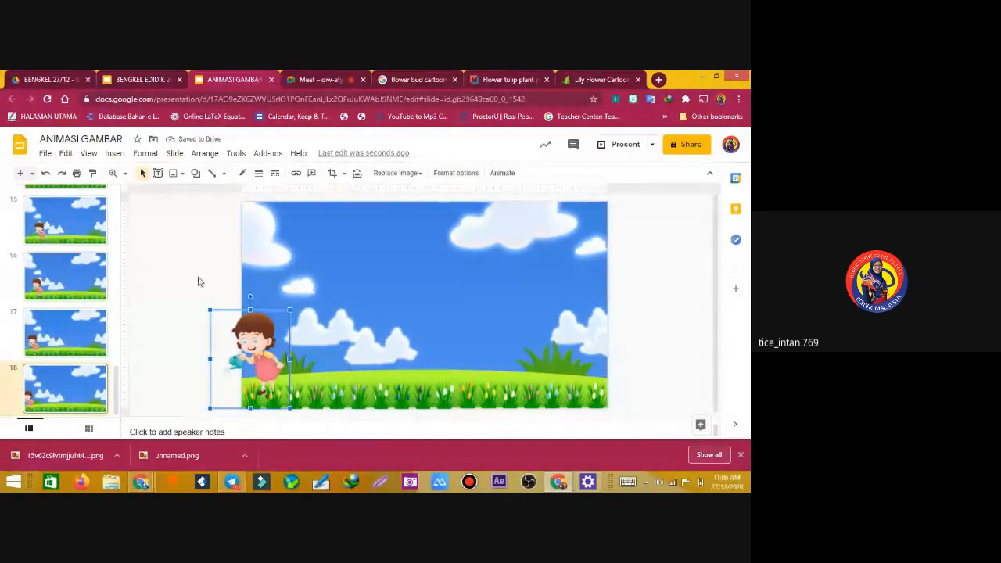
{"action": "key", "text": "Left"}
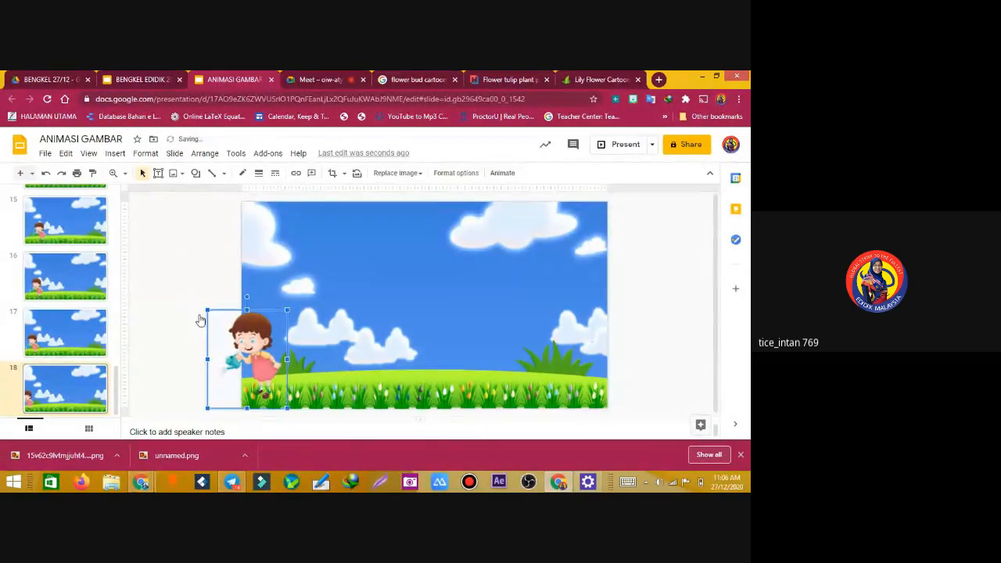
Duplicate slide 18 and move the girl on the new slide 19 left until about half of her is off the slide
{"action": "right_click", "coordinate": [65, 391]}
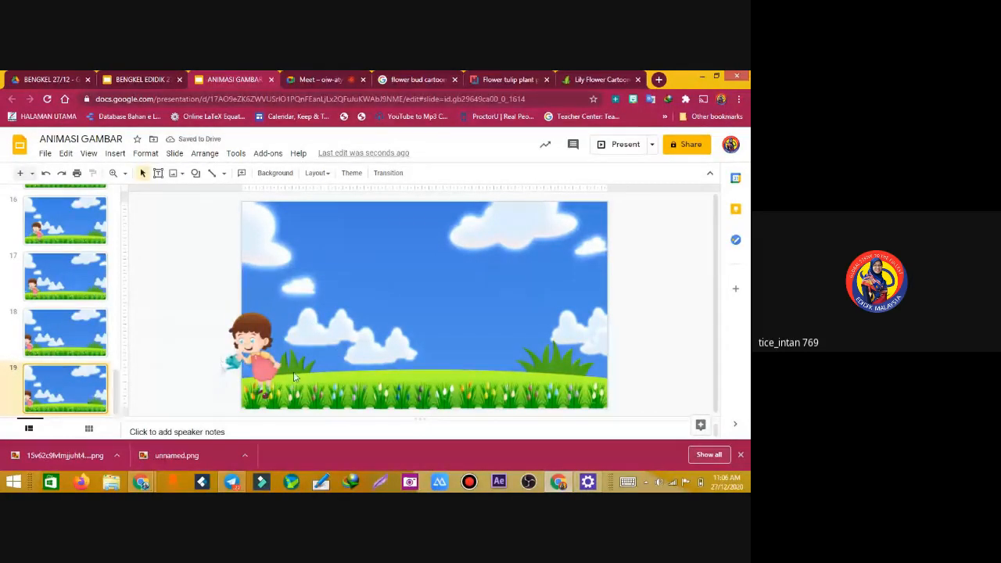
{"action": "left_click", "coordinate": [245, 335]}
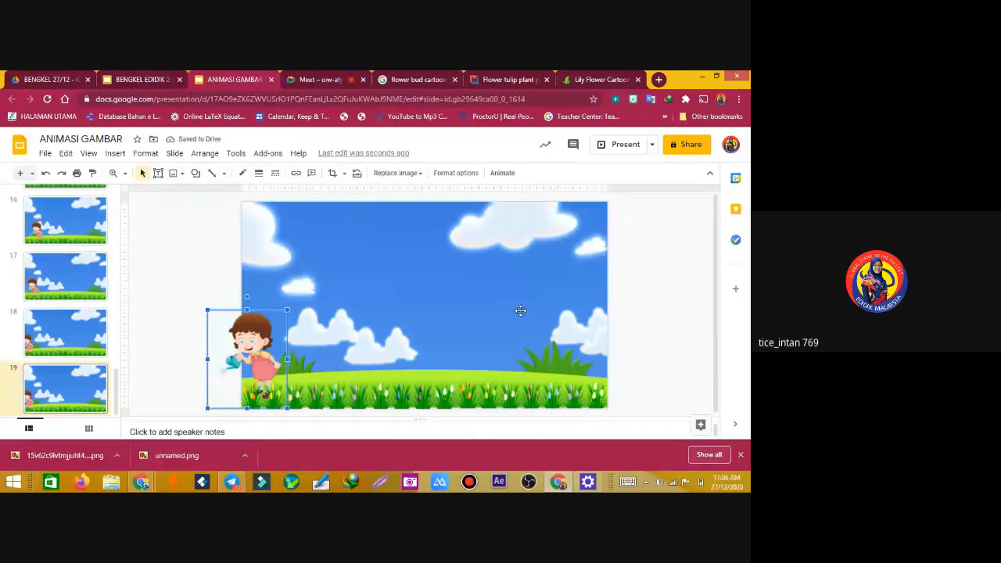
{"action": "key", "text": "Left"}
{"action": "key", "text": "Left"}
{"action": "key", "text": "Left"}
{"action": "key", "text": "Left"}
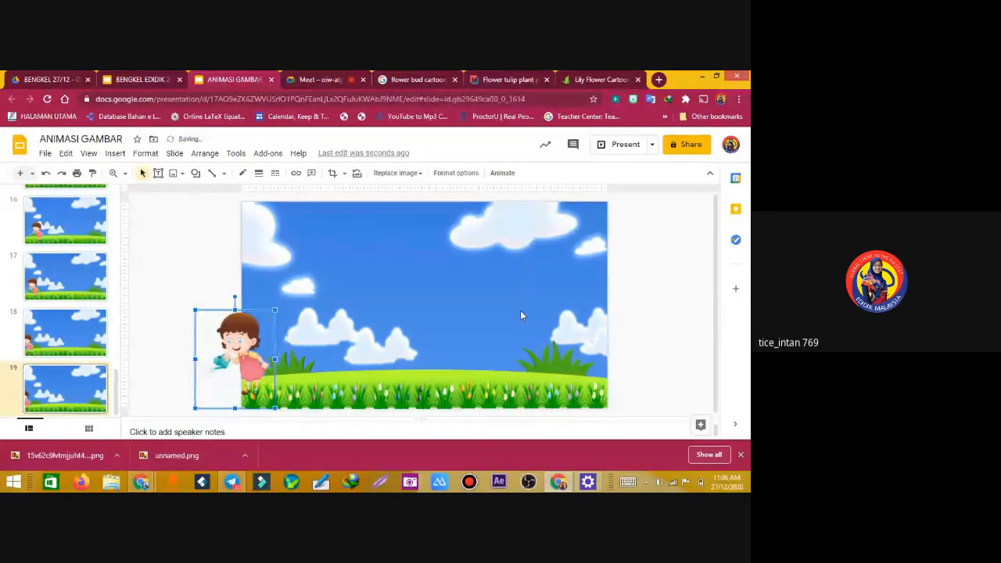
{"action": "key", "text": "Left"}
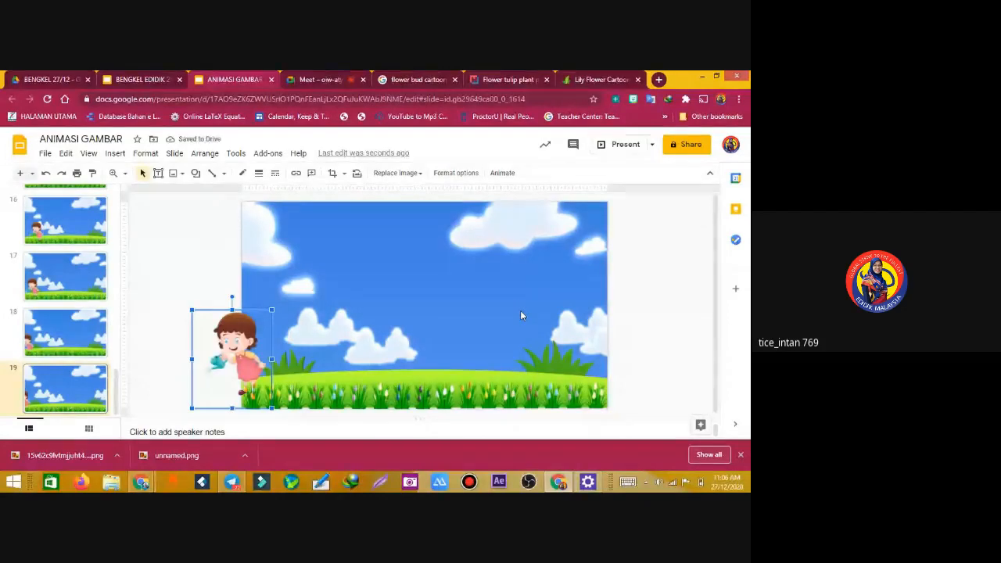
{"action": "key", "text": "Right"}
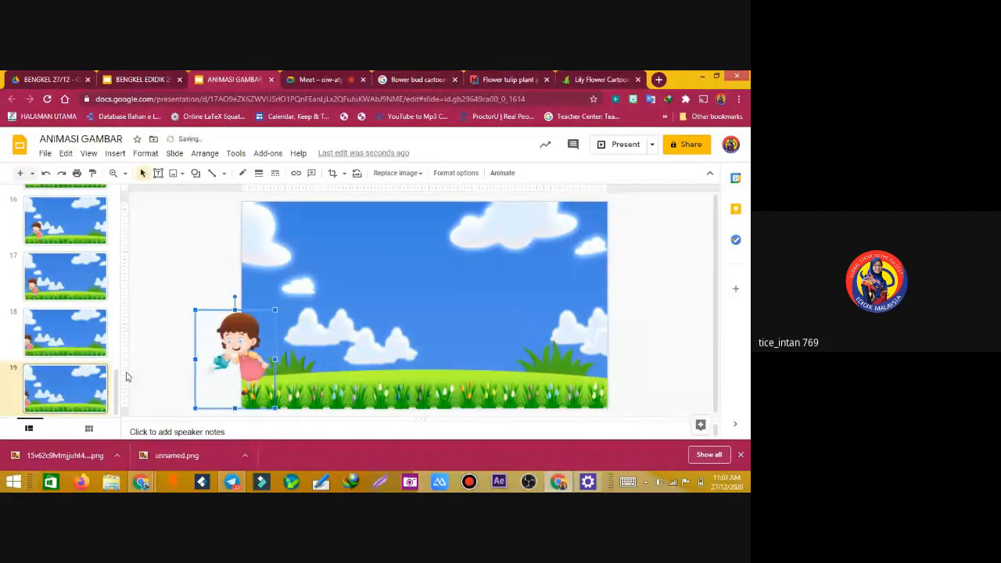
Duplicate slide 19 and move the girl on the new slide 20 left until most of her is past the slide's left edge
{"action": "right_click", "coordinate": [82, 391]}
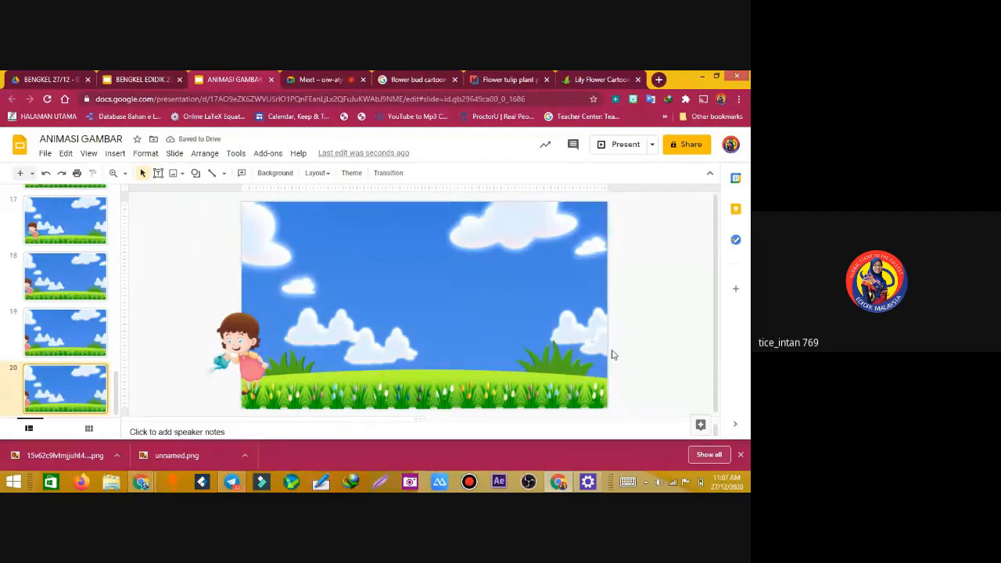
{"action": "left_click", "coordinate": [219, 356]}
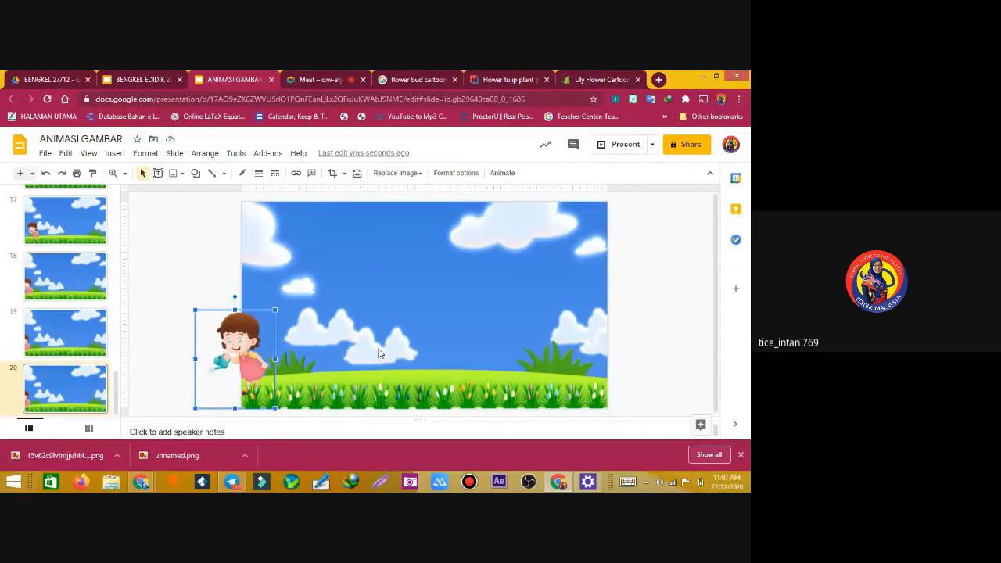
{"action": "key", "text": "Left"}
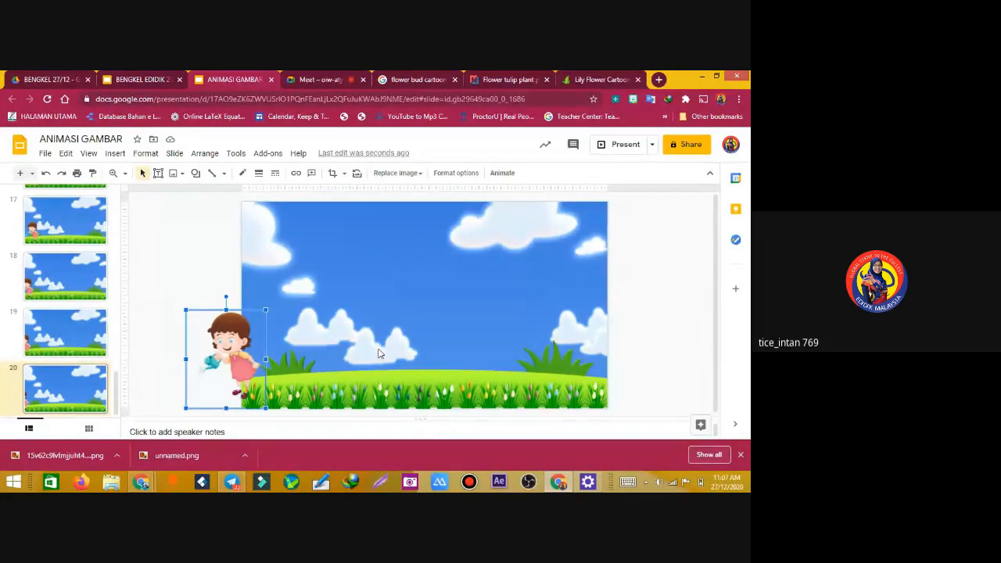
Duplicate slide 20 and move the girl on the new slide 21 completely off the slide's left edge
{"action": "right_click", "coordinate": [40, 387]}
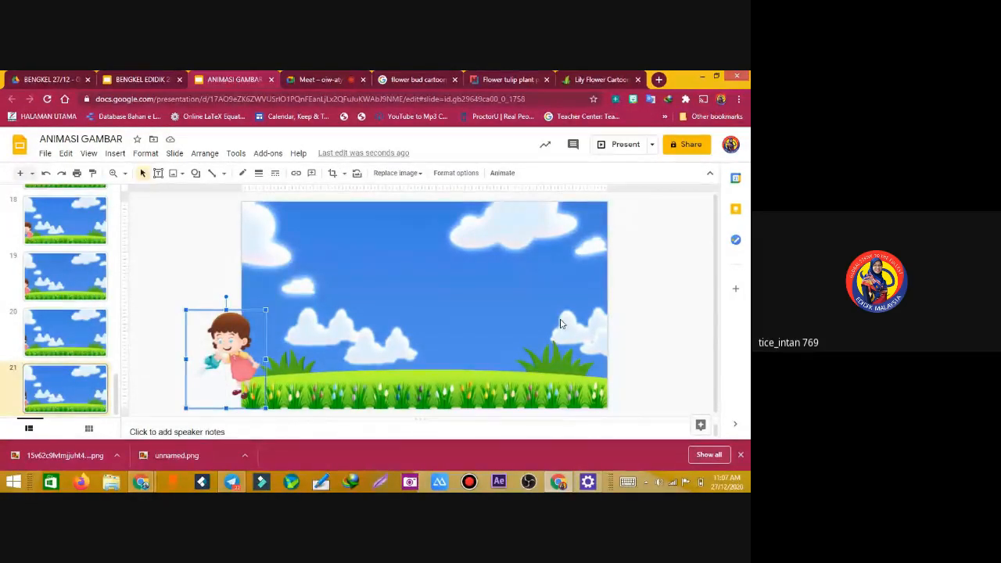
{"action": "key", "text": "Left"}
{"action": "key", "text": "Left"}
{"action": "key", "text": "Left"}
{"action": "key", "text": "Left"}
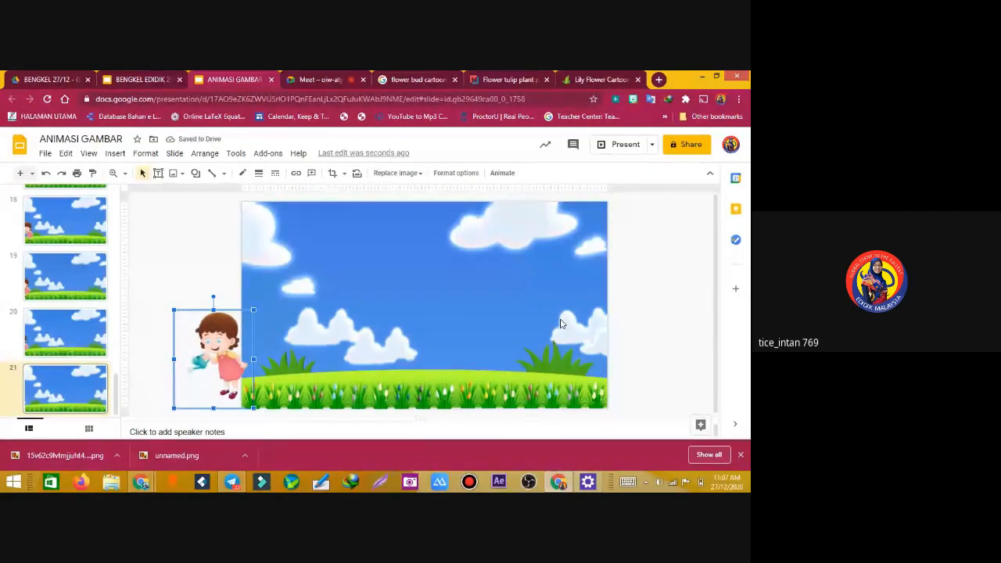
{"action": "key", "text": "Left"}
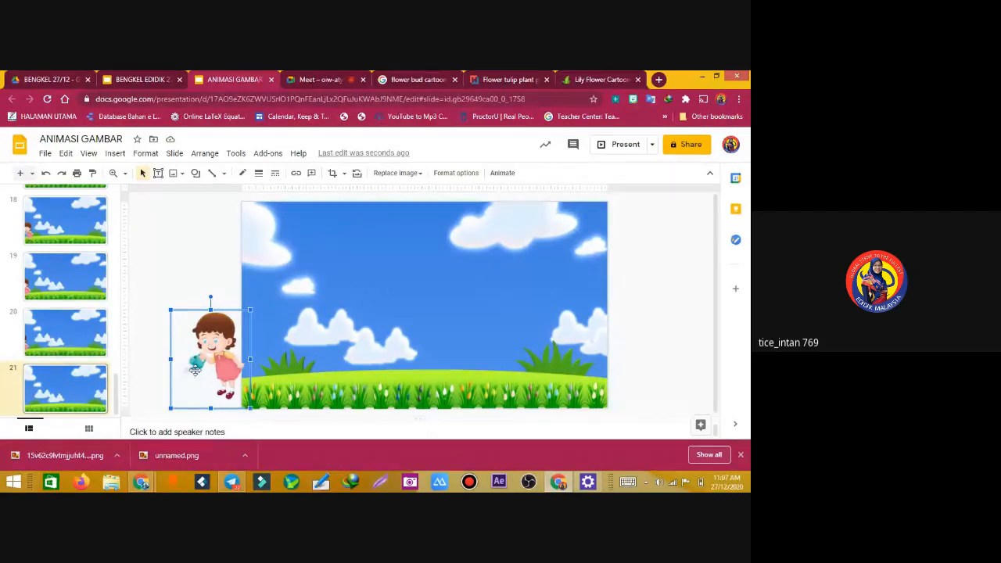
Look through the slide sequence from slide 1 to slide 21
{"action": "left_click_drag", "start_coordinate": [115, 381], "coordinate": [120, 196]}
{"action": "left_click", "coordinate": [121, 253]}
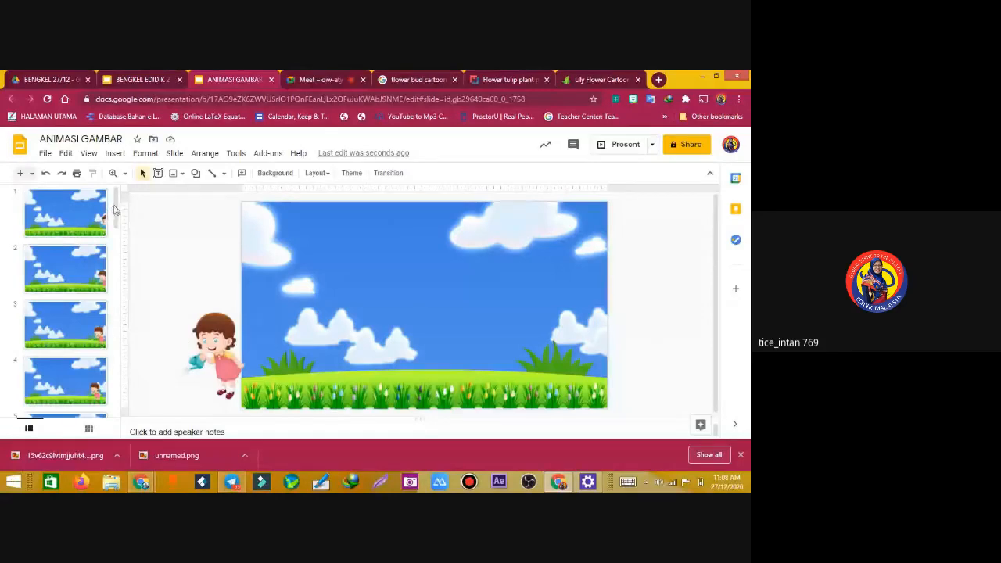
{"action": "scroll", "coordinate": [115, 210], "scroll_direction": "down", "scroll_amount": 10}
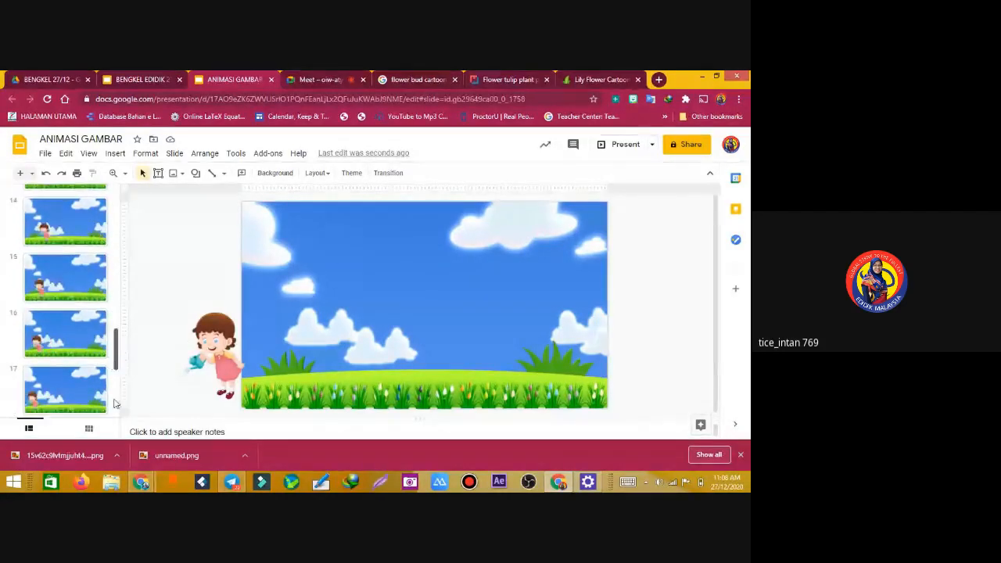
{"action": "scroll", "coordinate": [115, 404], "scroll_direction": "down", "scroll_amount": 3}
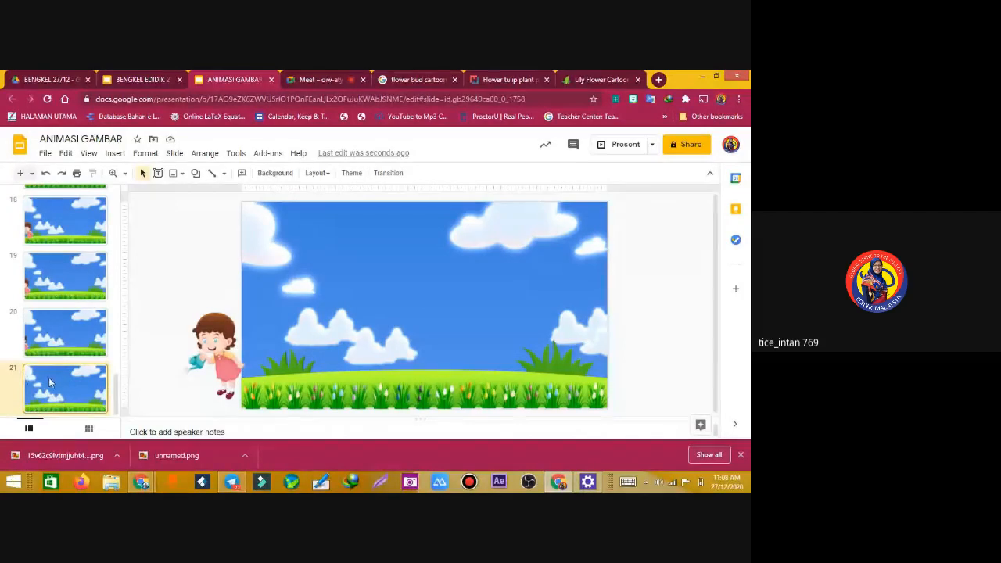
Move the girl farther off the left edge of slide 21 and duplicate that slide as slide 22
{"action": "left_click", "coordinate": [199, 346]}
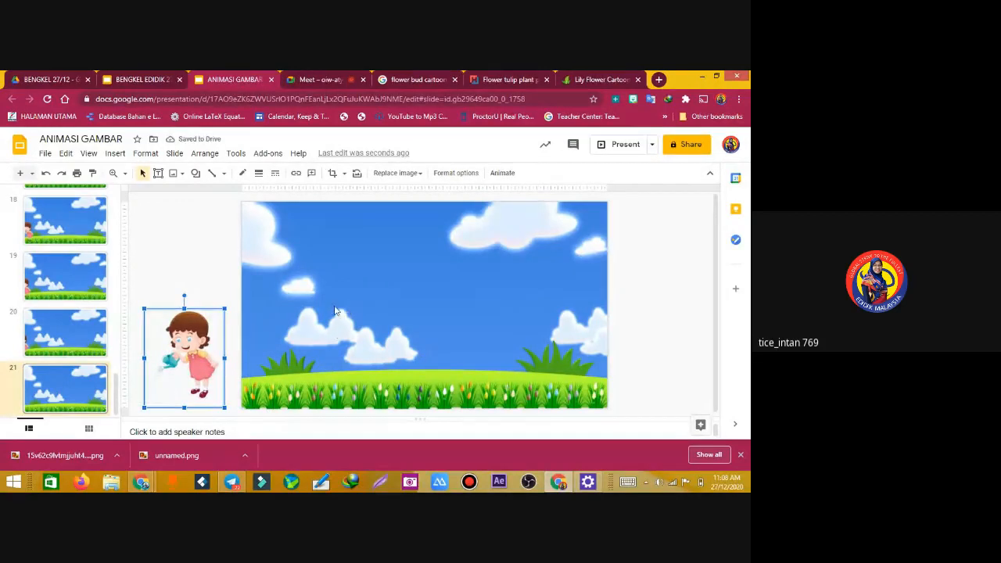
{"action": "right_click", "coordinate": [49, 393]}
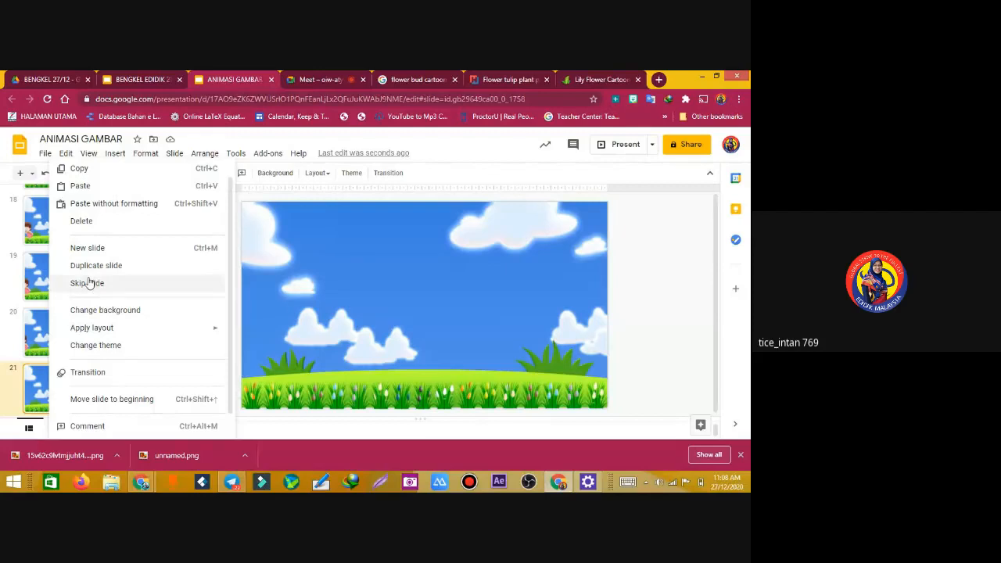
{"action": "left_click", "coordinate": [33, 378]}
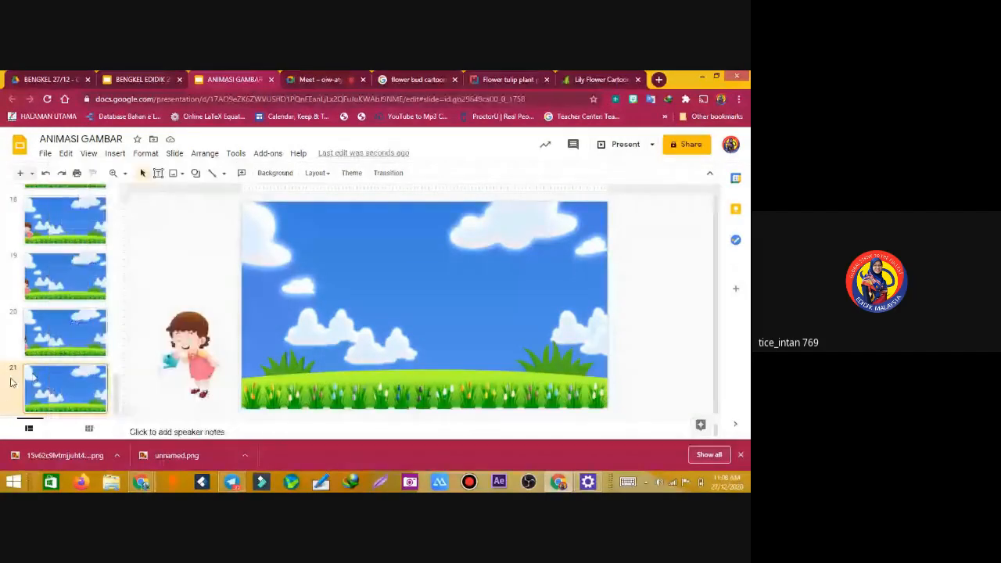
{"action": "key", "text": "ctrl+d"}
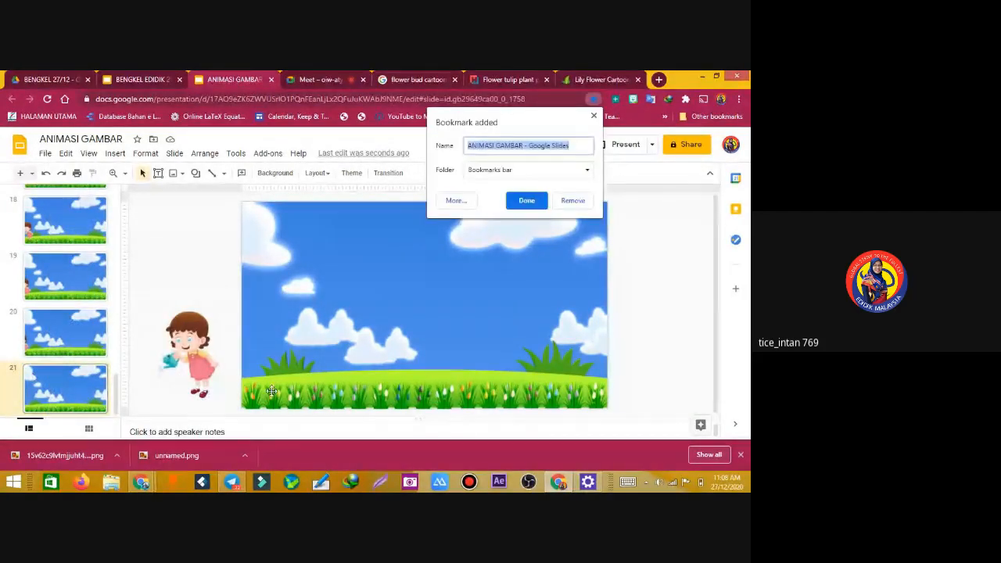
{"action": "left_click", "coordinate": [578, 205]}
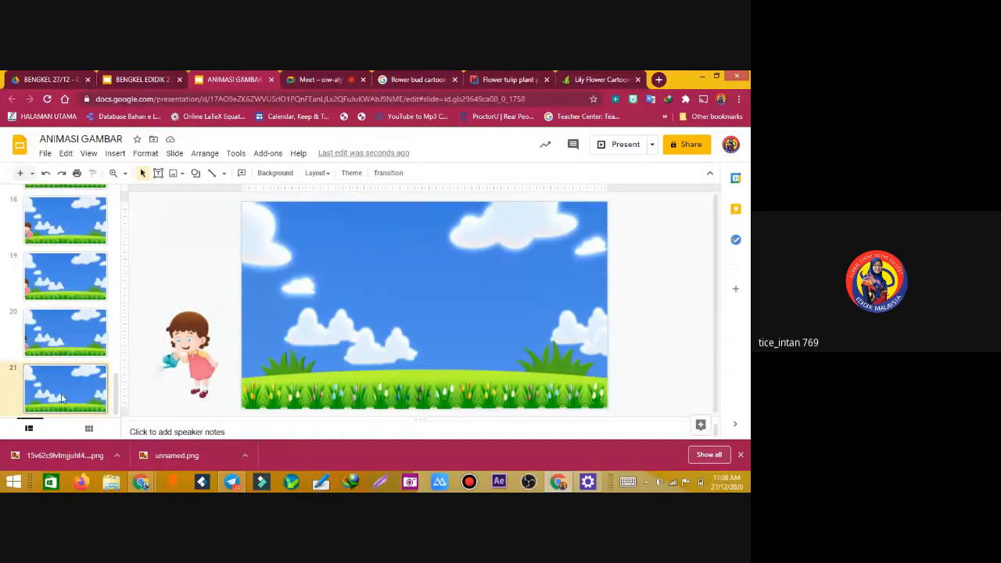
{"action": "key", "text": "ctrl+d"}
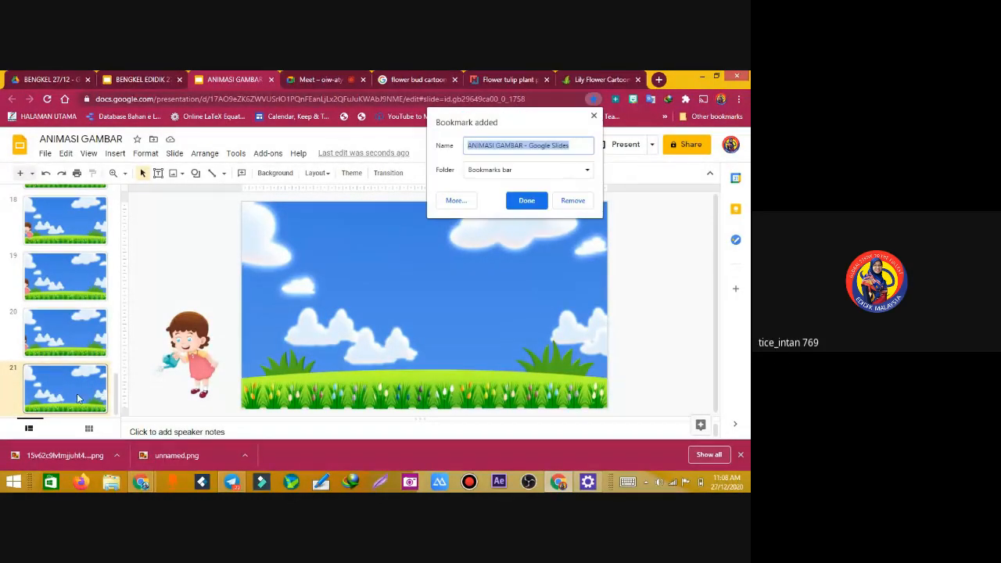
{"action": "left_click", "coordinate": [574, 201]}
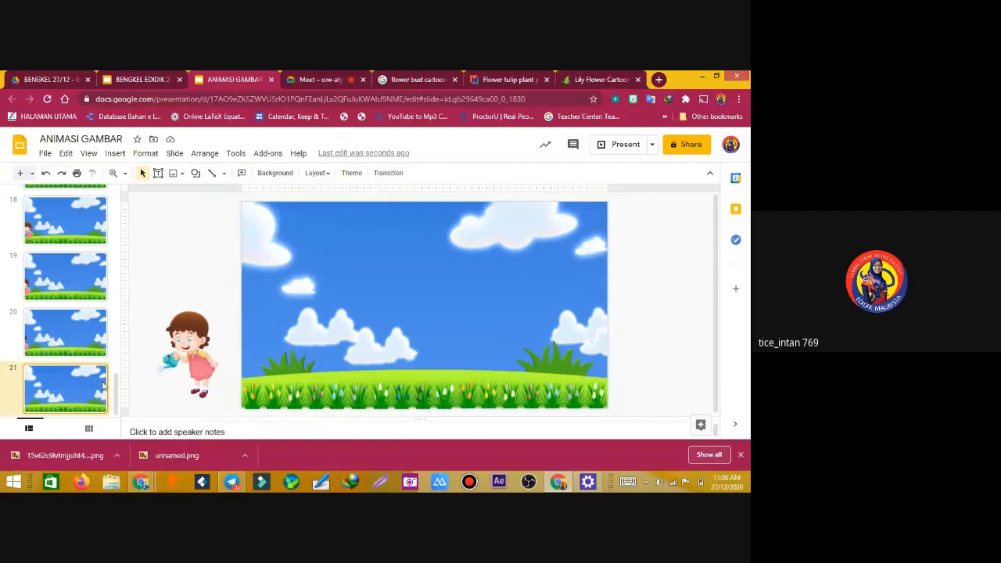
{"action": "key", "text": "ctrl+m"}
Examine the tulip row along the lower-left edge of slide 22 up close
{"action": "left_click", "coordinate": [113, 174]}
{"action": "left_click", "coordinate": [259, 392]}
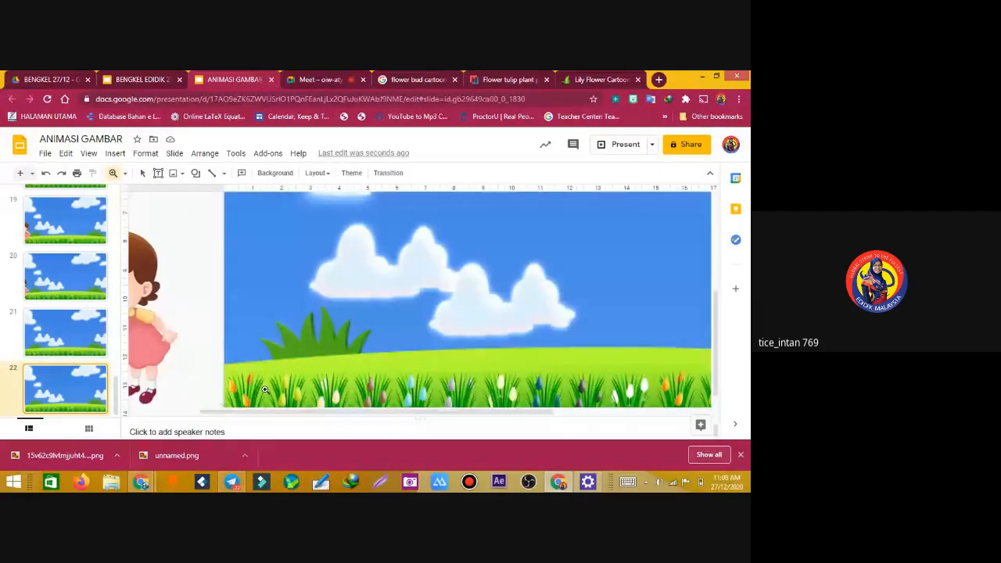
{"action": "left_click", "coordinate": [265, 390]}
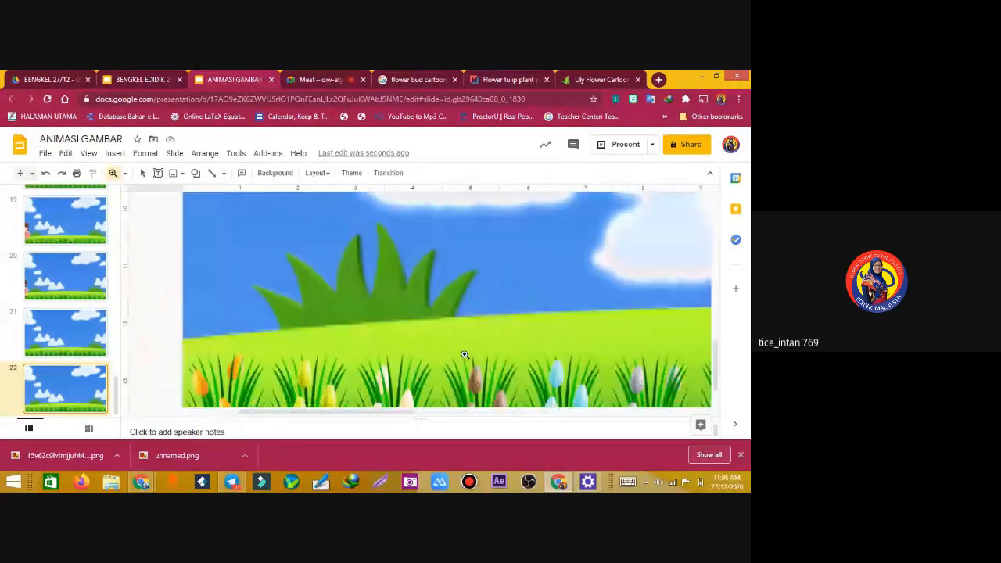
{"action": "scroll", "coordinate": [465, 354], "scroll_direction": "down", "scroll_amount": 2}
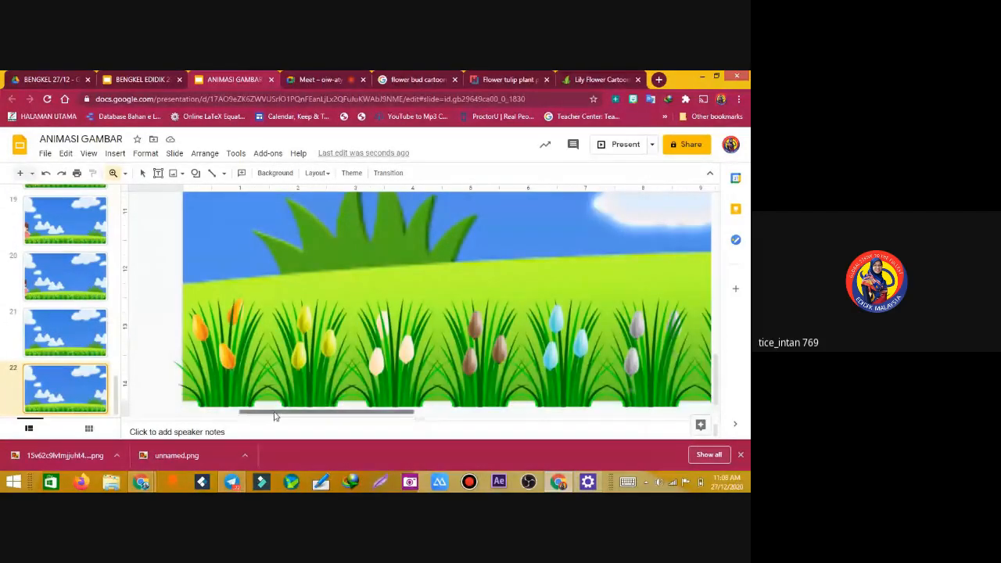
{"action": "left_click_drag", "start_coordinate": [275, 413], "coordinate": [208, 432]}
{"action": "left_click_drag", "start_coordinate": [208, 431], "coordinate": [220, 431]}
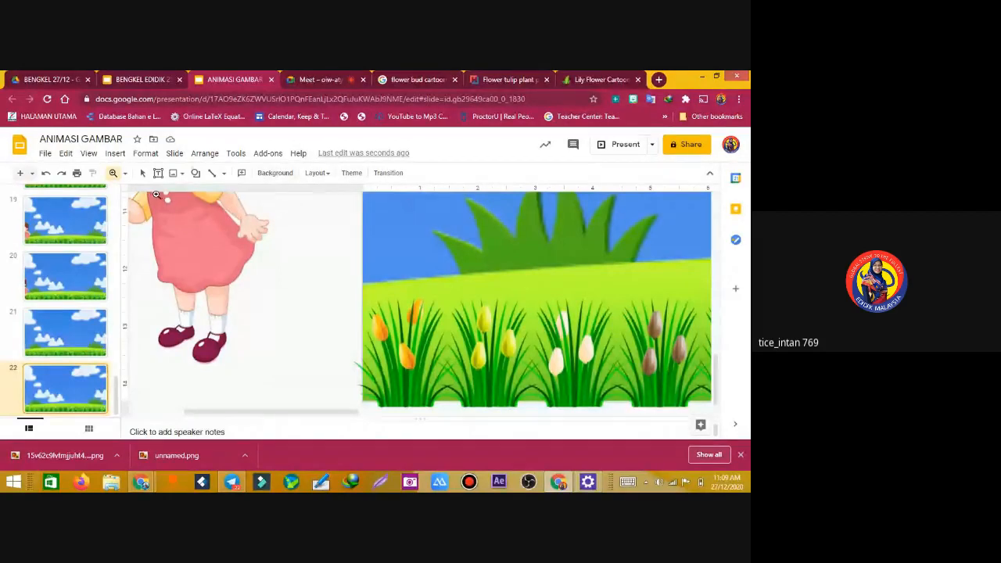
{"action": "key", "text": "Escape"}
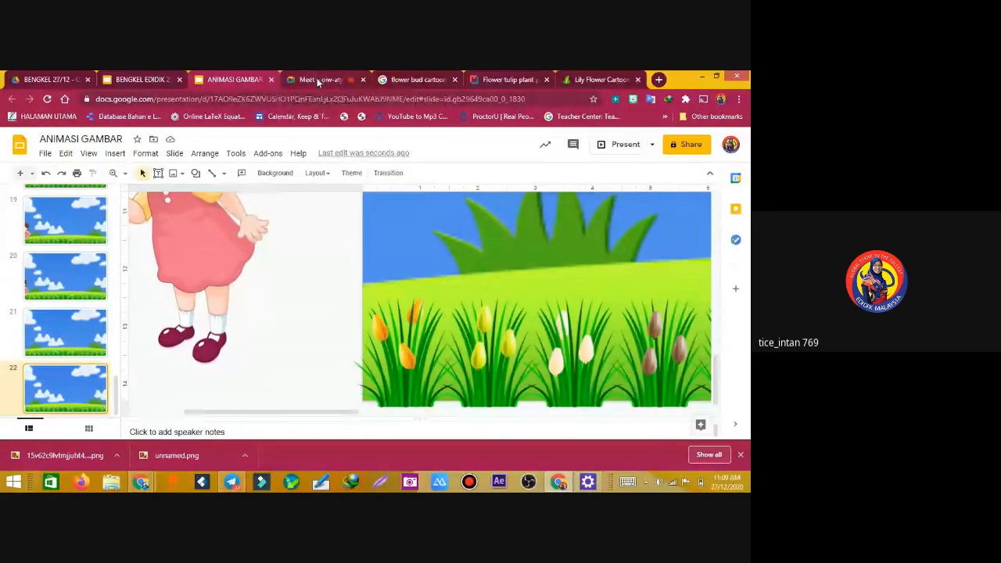
Check the newest messages in the Google Meet chat and the open flower image pages, and return to the ANIMASI GAMBAR slides
{"action": "left_click", "coordinate": [317, 90]}
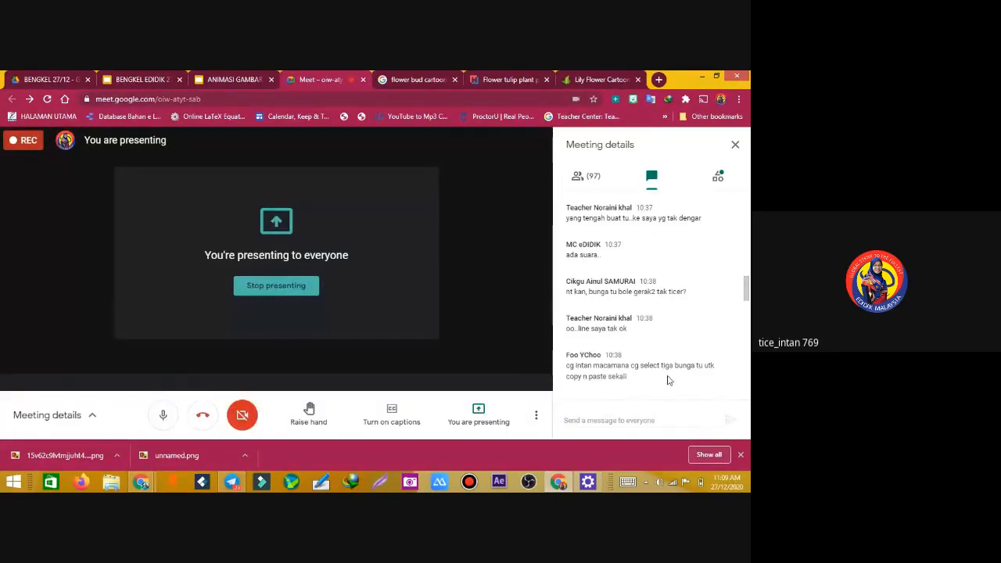
{"action": "left_click_drag", "start_coordinate": [748, 295], "coordinate": [749, 405]}
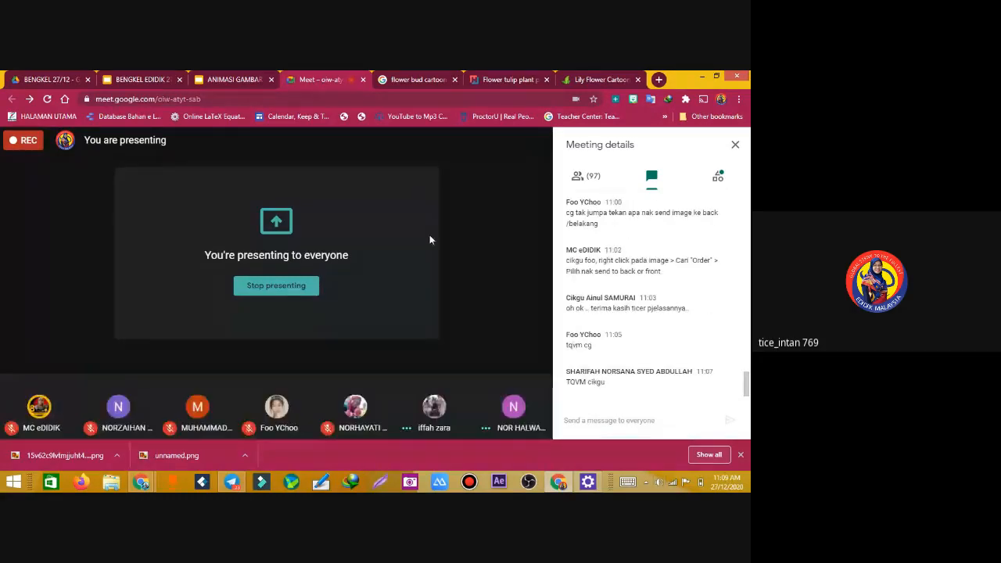
{"action": "left_click", "coordinate": [400, 81]}
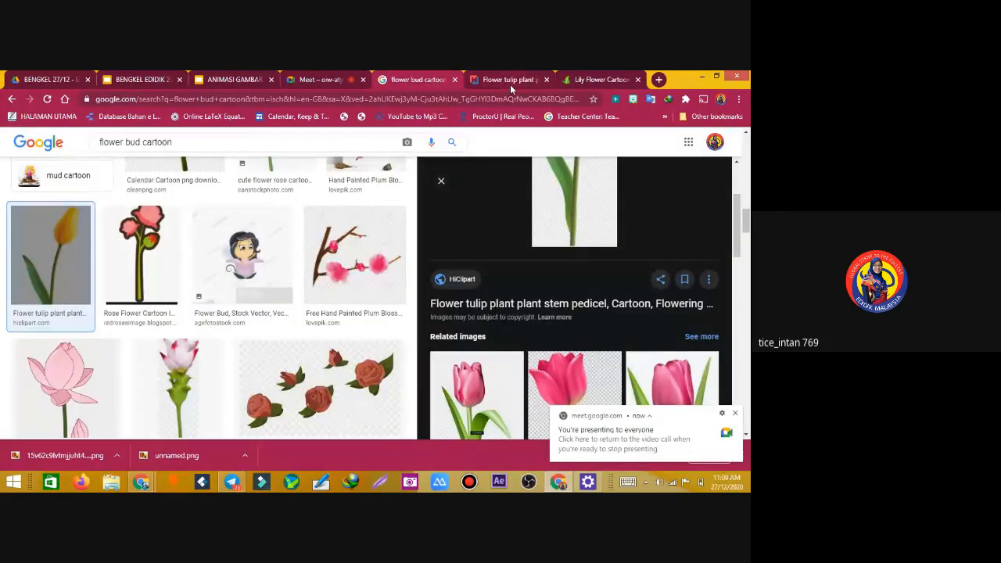
{"action": "left_click", "coordinate": [510, 85]}
{"action": "left_click", "coordinate": [313, 82]}
{"action": "left_click", "coordinate": [582, 81]}
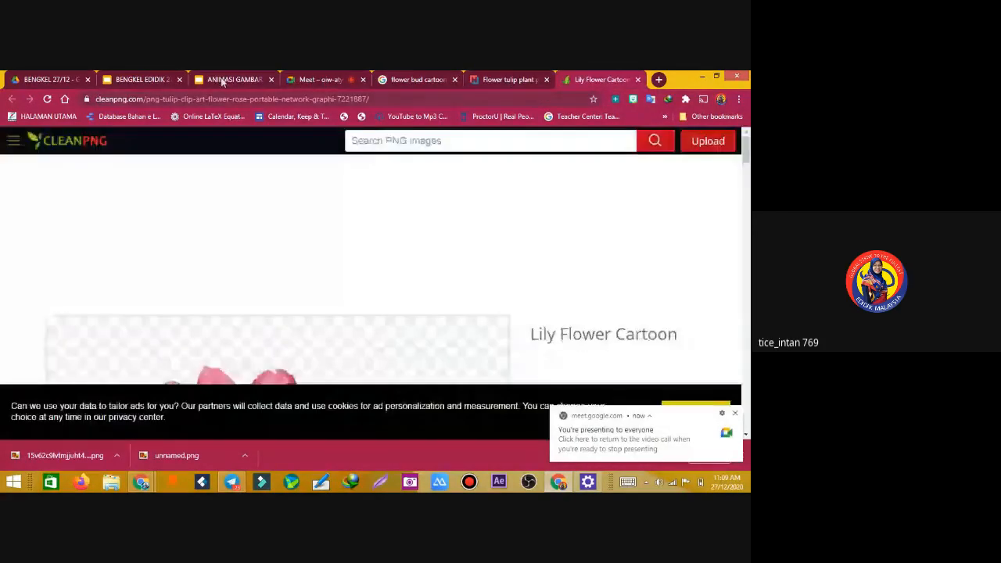
{"action": "left_click", "coordinate": [227, 79]}
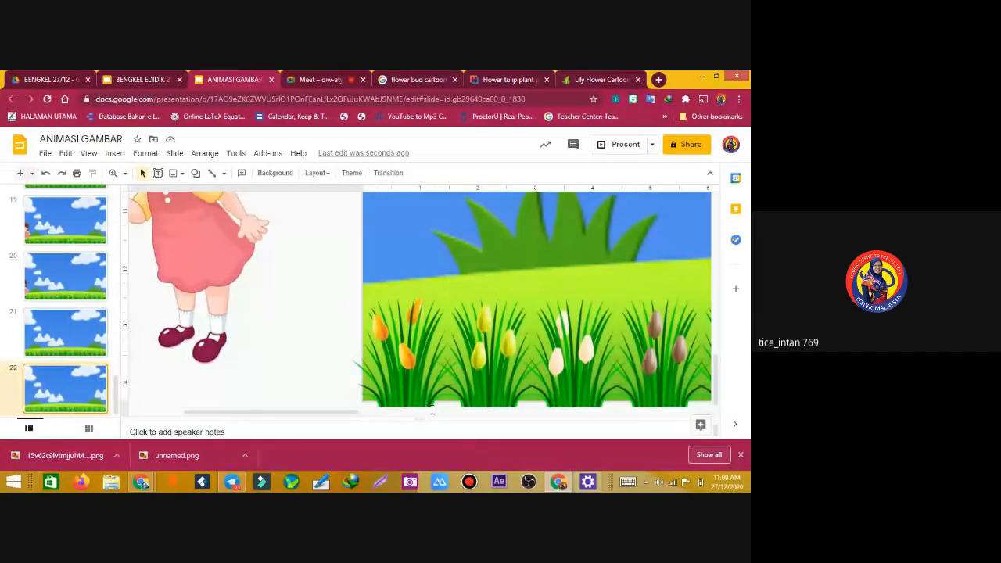
Search the web for images to insert on slide 22 using the query "flower transparent"
{"action": "left_click_drag", "start_coordinate": [342, 415], "coordinate": [359, 415]}
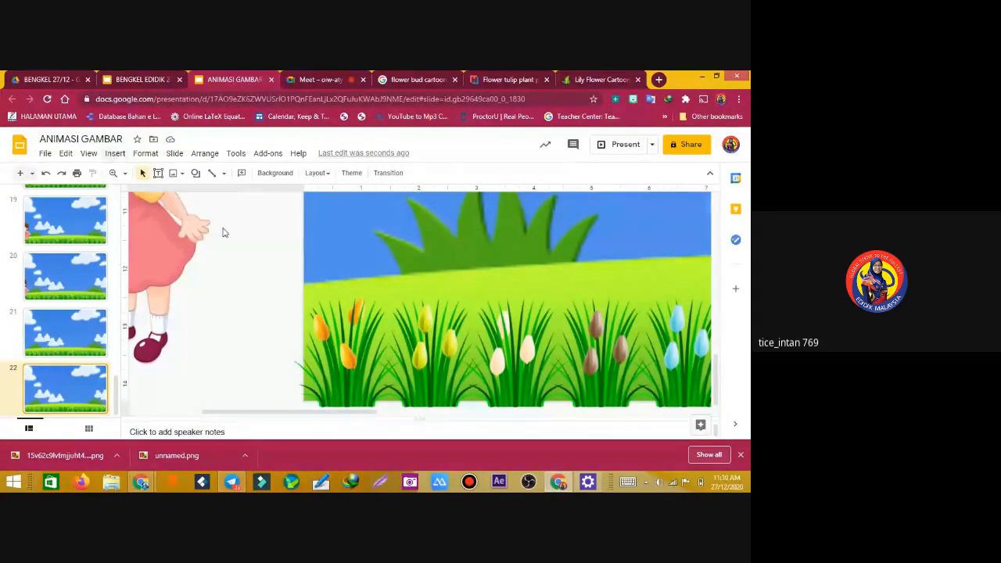
{"action": "left_click", "coordinate": [115, 154]}
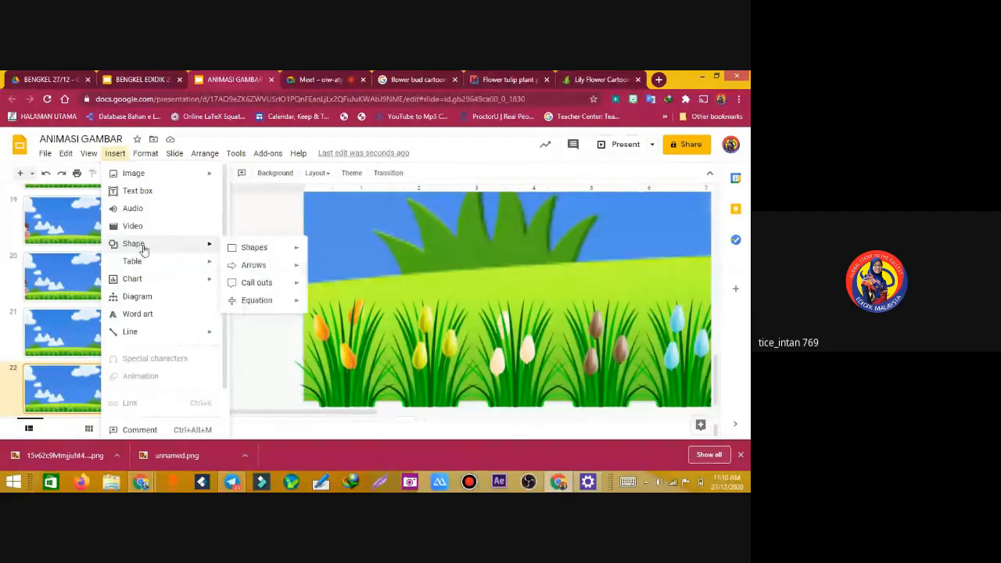
{"action": "mouse_move", "coordinate": [133, 174]}
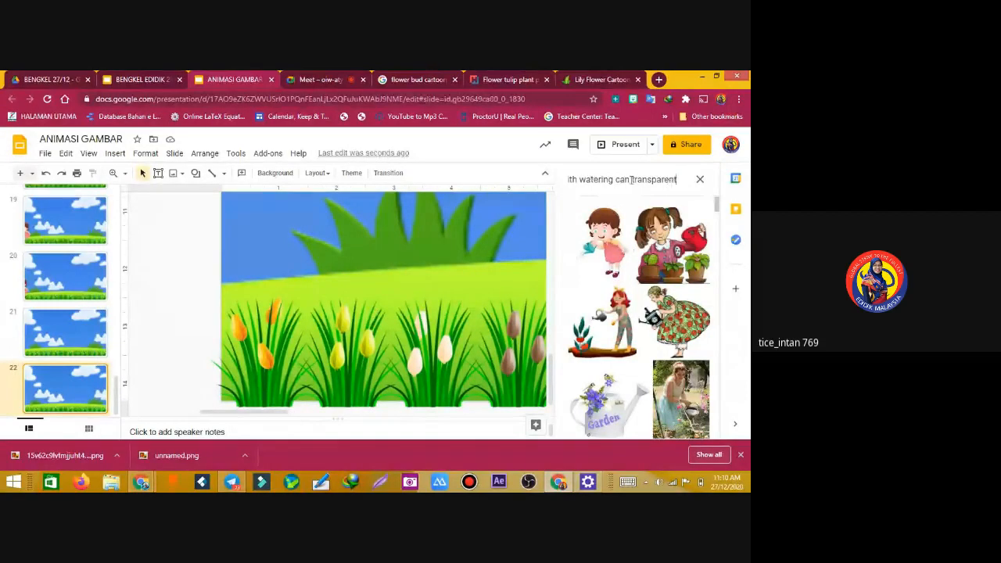
{"action": "left_click_drag", "start_coordinate": [626, 179], "coordinate": [440, 181]}
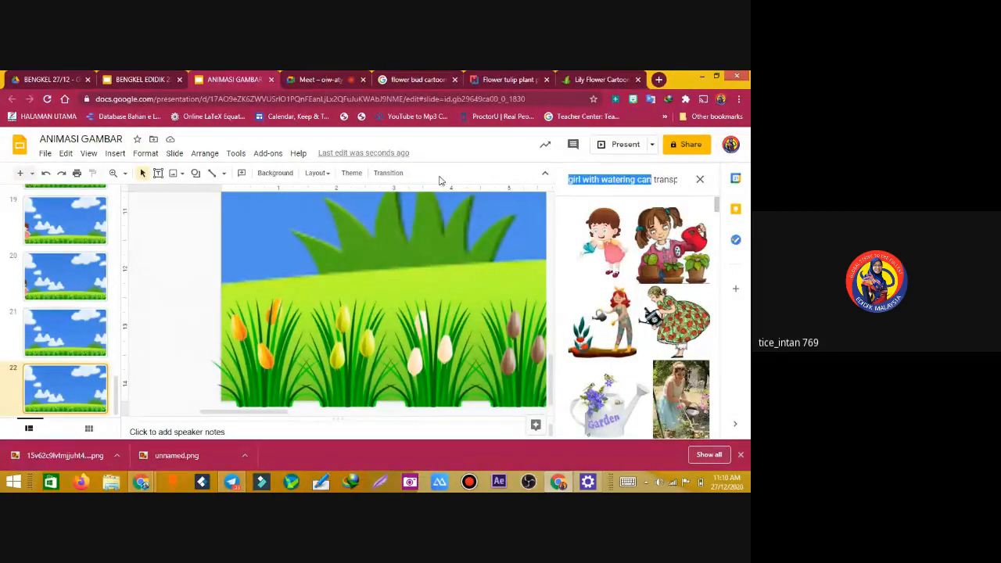
{"action": "key", "text": "BackSpace"}
{"action": "type", "text": "flo"}
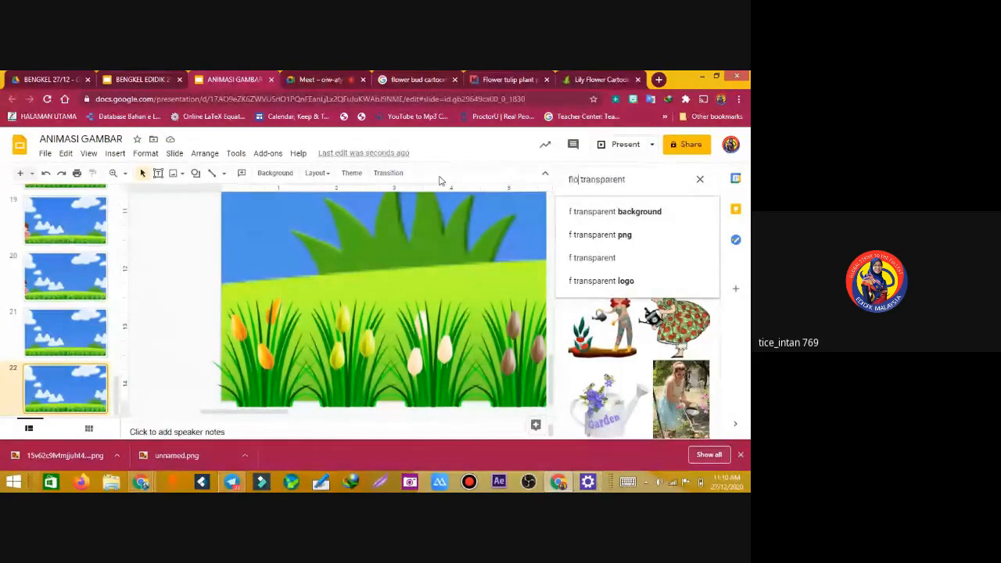
{"action": "type", "text": "wer"}
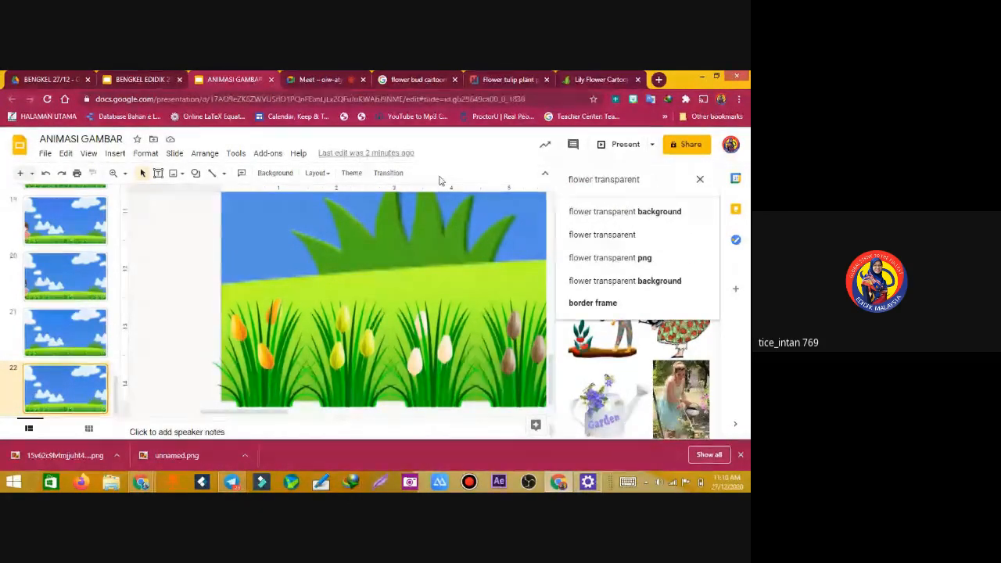
{"action": "key", "text": "Down"}
{"action": "key", "text": "Down"}
{"action": "key", "text": "Down"}
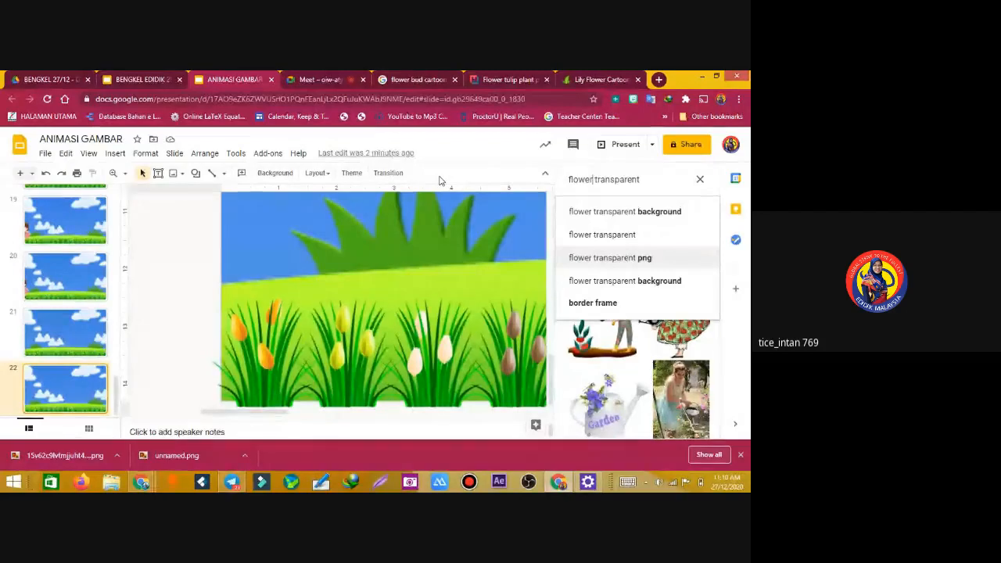
{"action": "key", "text": "Up"}
{"action": "key", "text": "Return"}
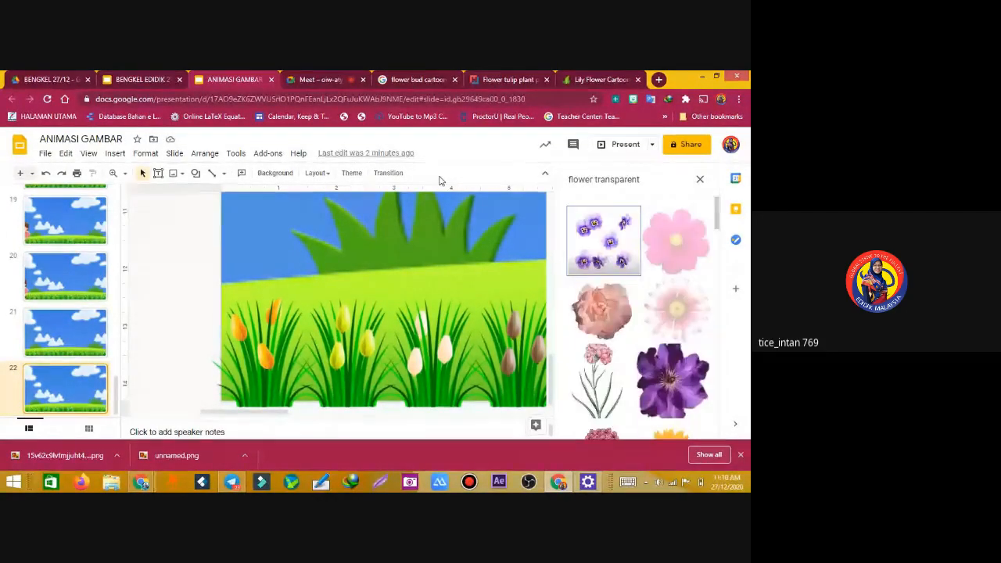
Refine the image search to "flower cartoon transparent"
{"action": "left_click", "coordinate": [598, 181]}
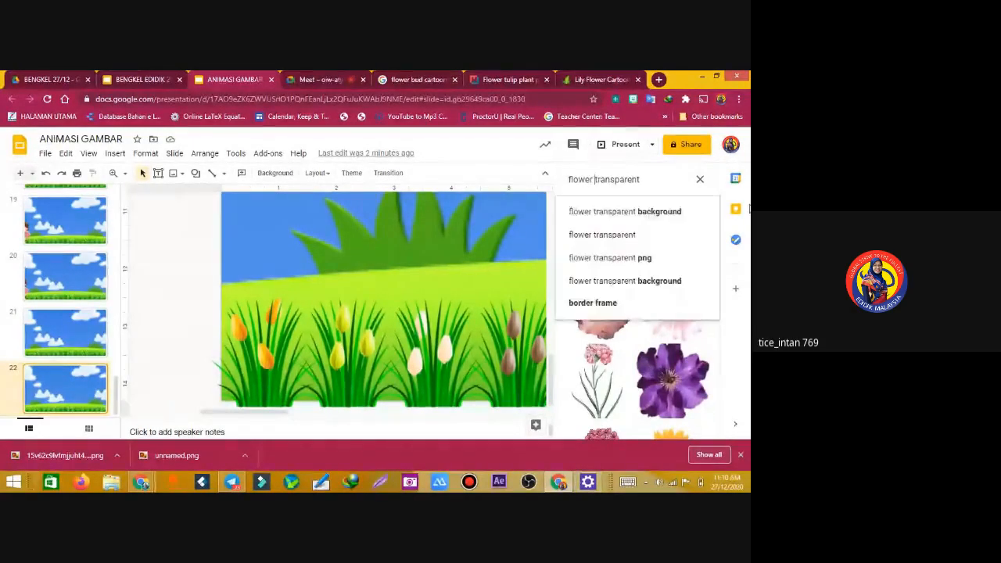
{"action": "type", "text": "cartoo"}
{"action": "key", "text": "Return"}
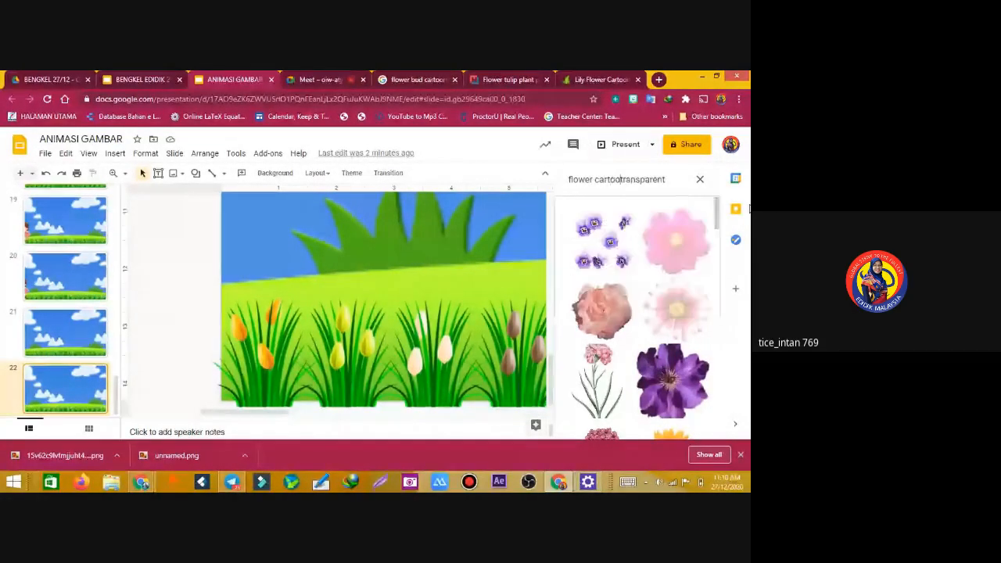
{"action": "type", "text": "n"}
{"action": "key", "text": "Return"}
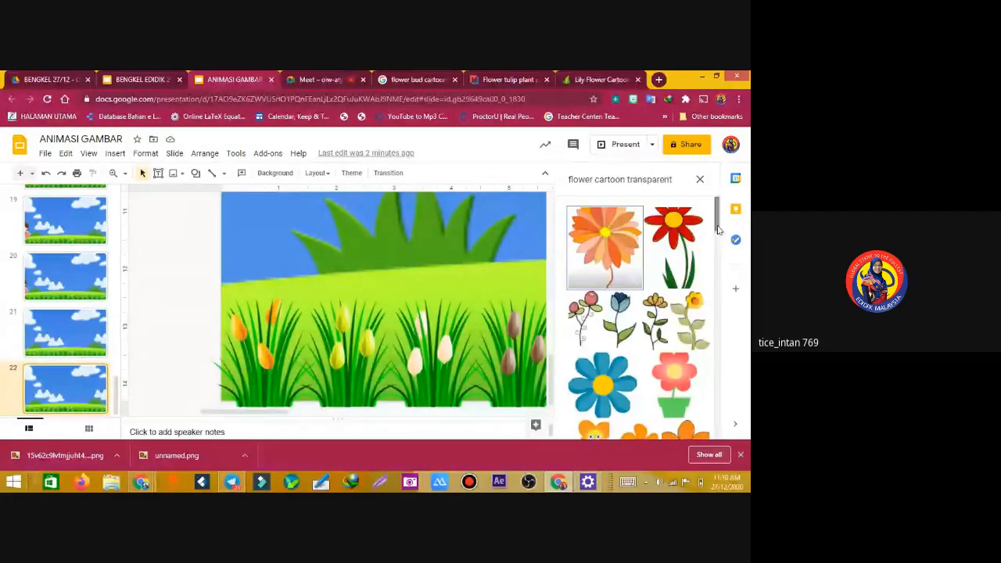
Try to insert the red eight-petal cartoon flower from the image results onto slide 22
{"action": "scroll", "coordinate": [626, 281], "scroll_direction": "down", "scroll_amount": 3}
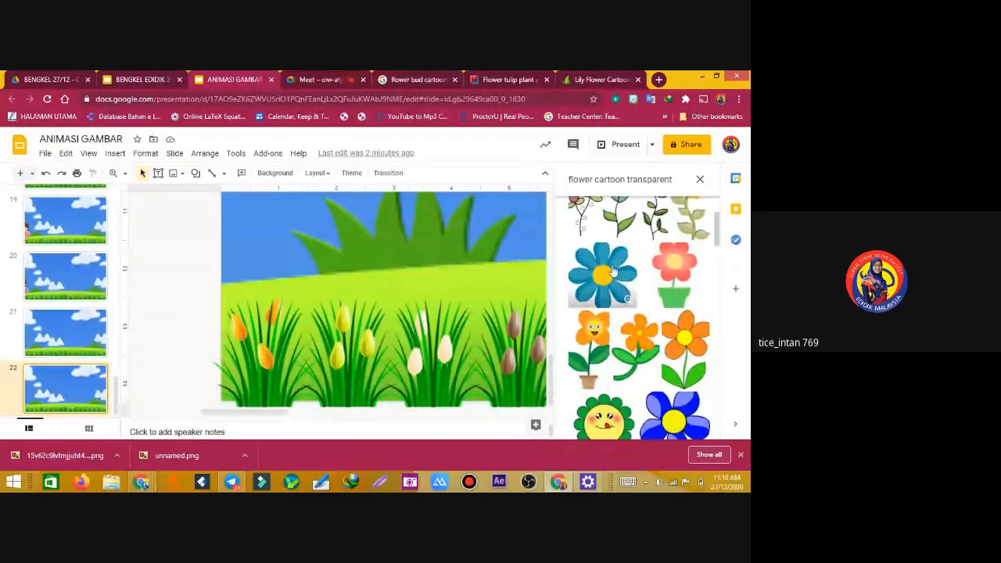
{"action": "left_click", "coordinate": [619, 280]}
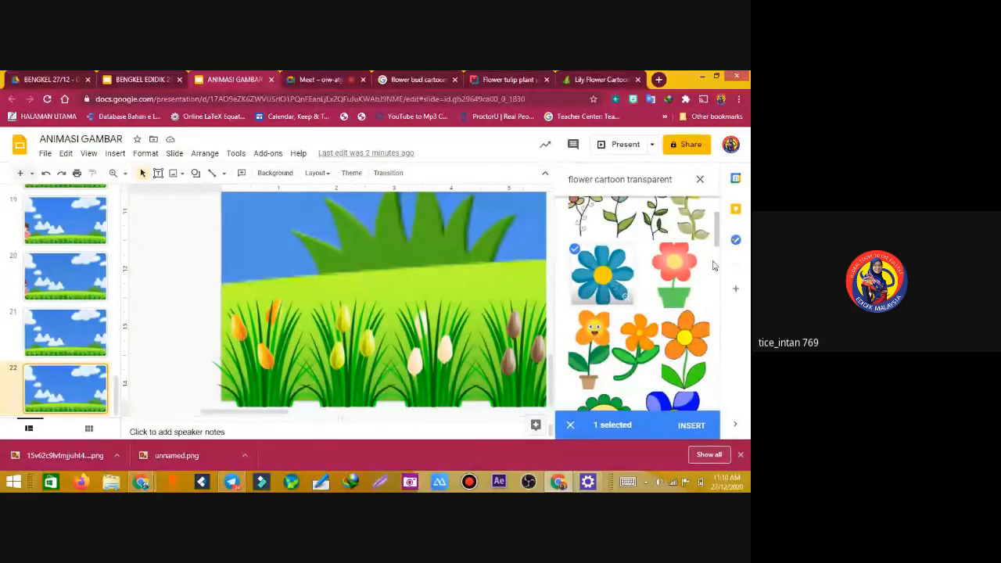
{"action": "left_click_drag", "start_coordinate": [714, 235], "coordinate": [716, 329]}
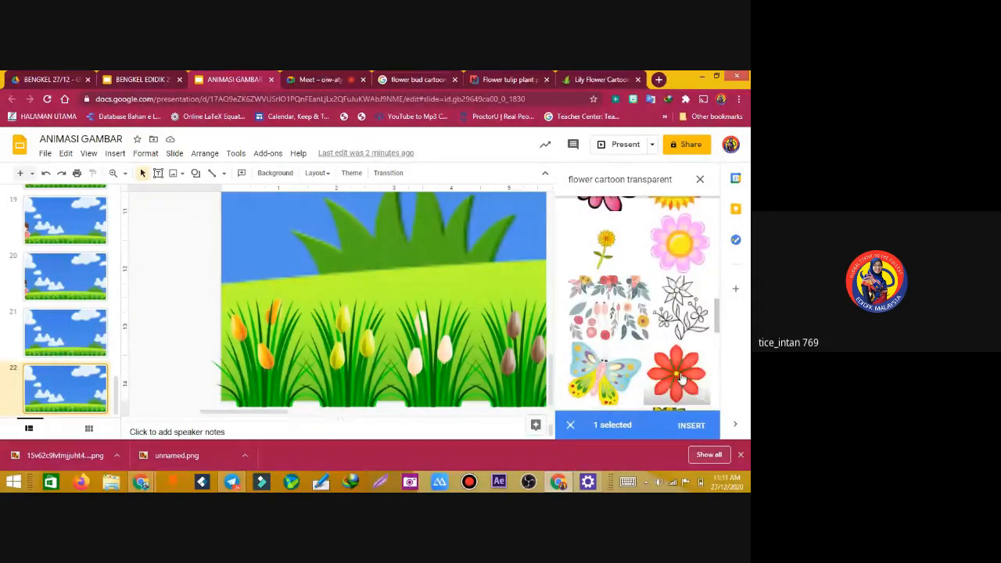
{"action": "left_click_drag", "start_coordinate": [680, 378], "coordinate": [322, 257]}
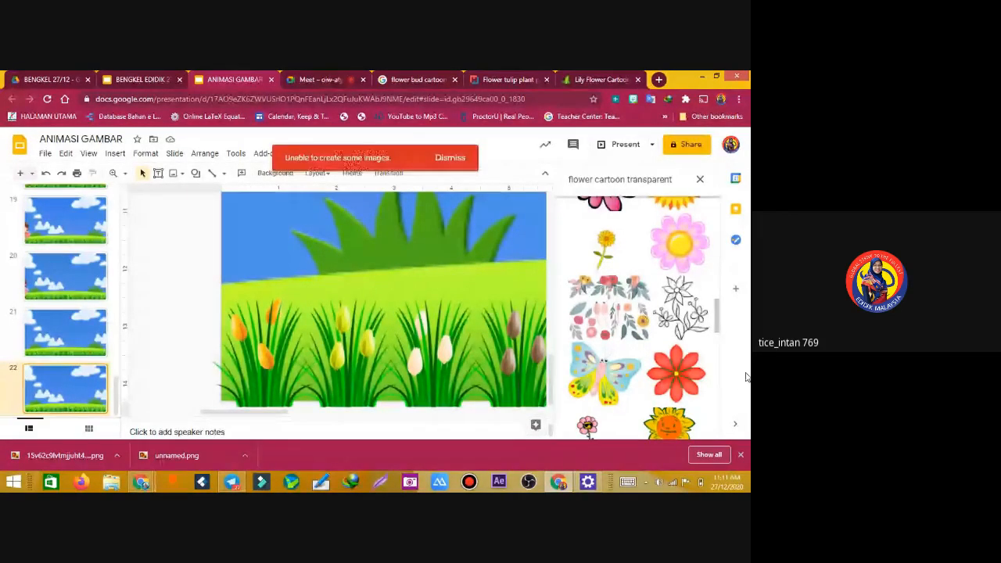
{"action": "left_click", "coordinate": [448, 159]}
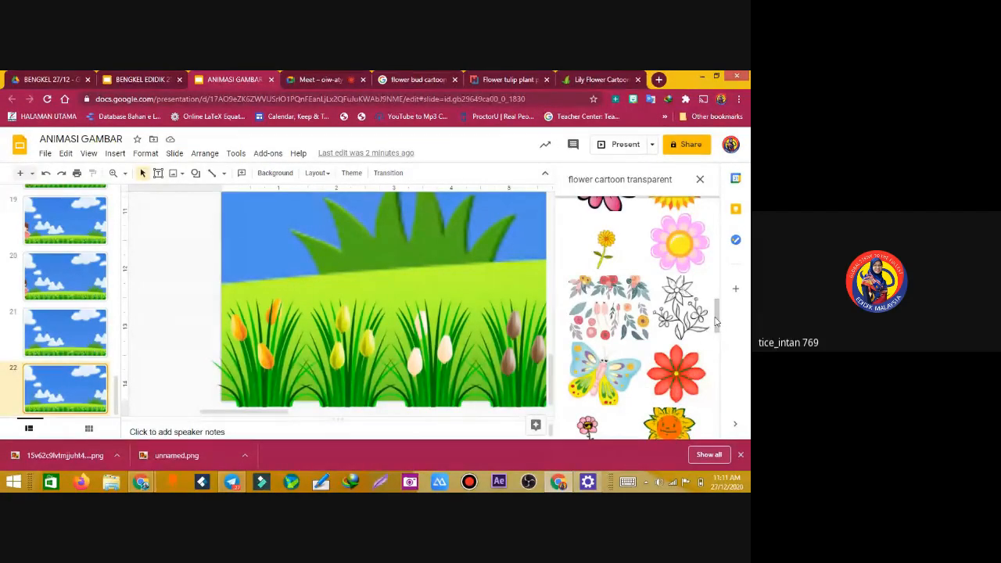
Change the web image search to "flower cartoon png"
{"action": "left_click_drag", "start_coordinate": [716, 321], "coordinate": [678, 179]}
{"action": "type", "text": "p"}
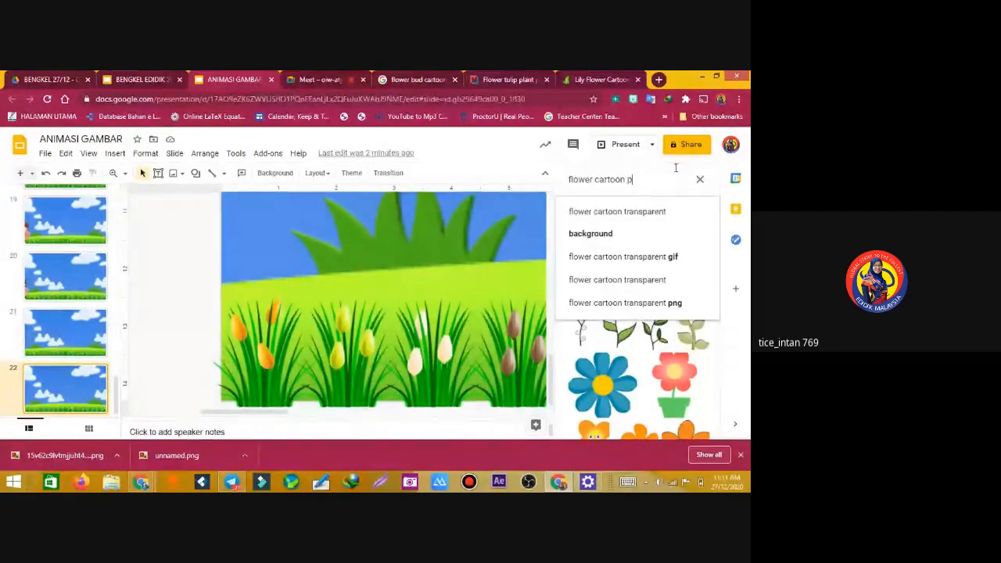
{"action": "type", "text": "ng"}
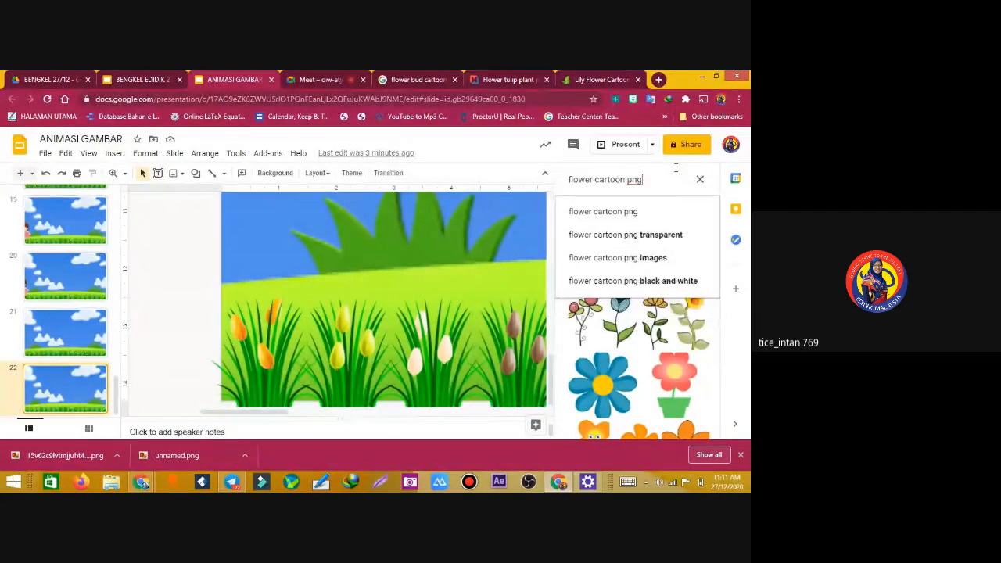
{"action": "left_click", "coordinate": [583, 211]}
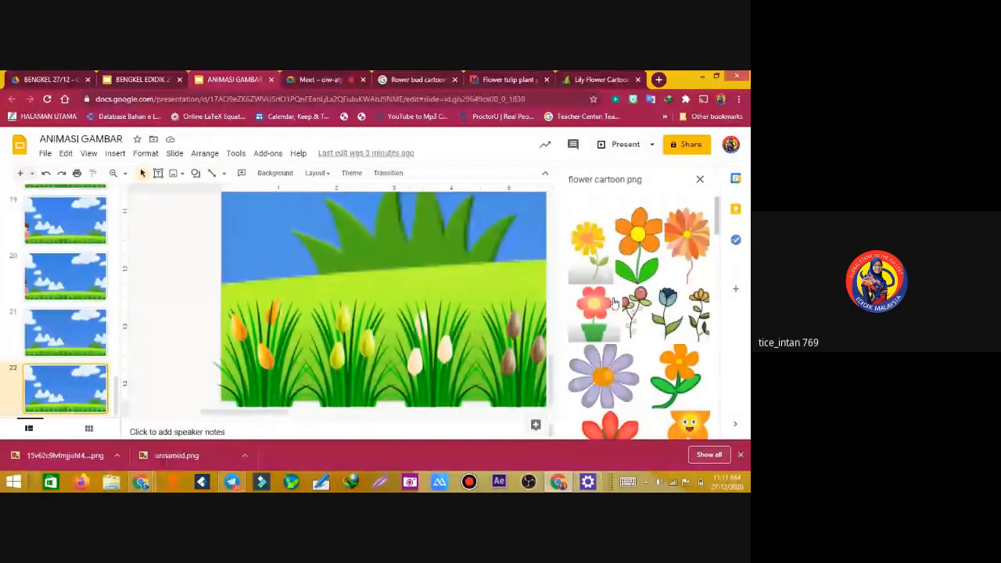
Insert the red five-petal cartoon flower with the yellow centre from the image results onto slide 22
{"action": "left_click_drag", "start_coordinate": [713, 235], "coordinate": [713, 330]}
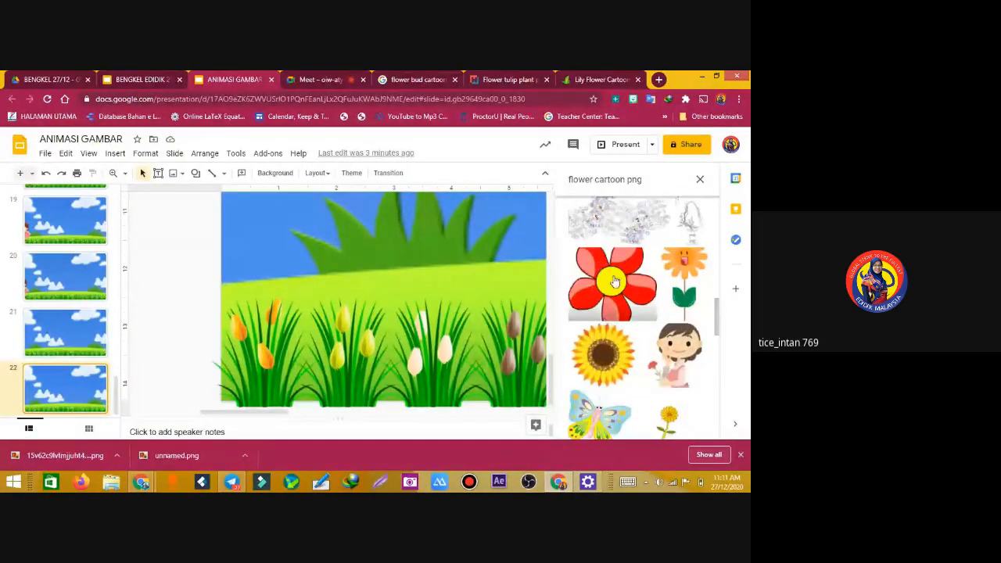
{"action": "left_click", "coordinate": [614, 282]}
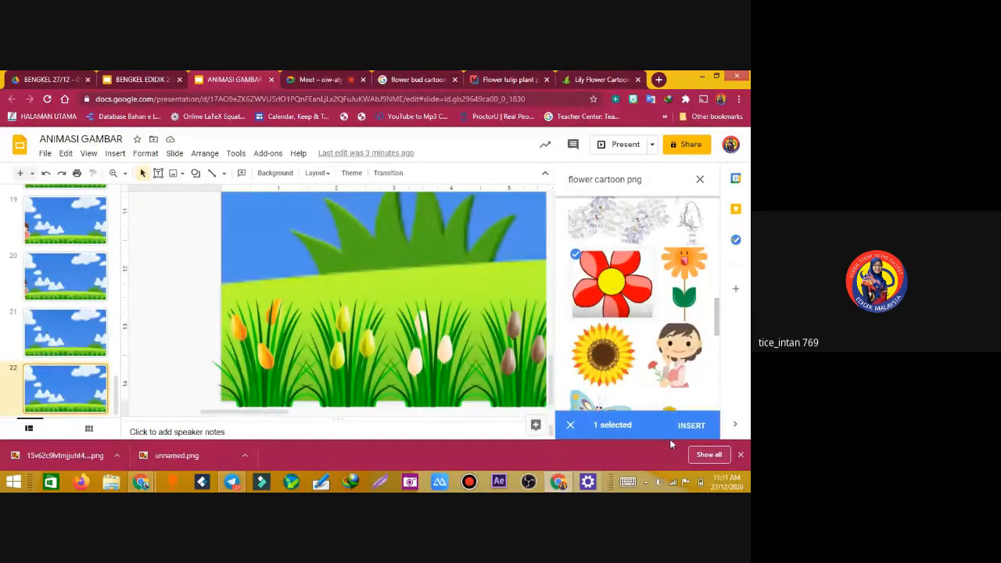
{"action": "left_click", "coordinate": [689, 428]}
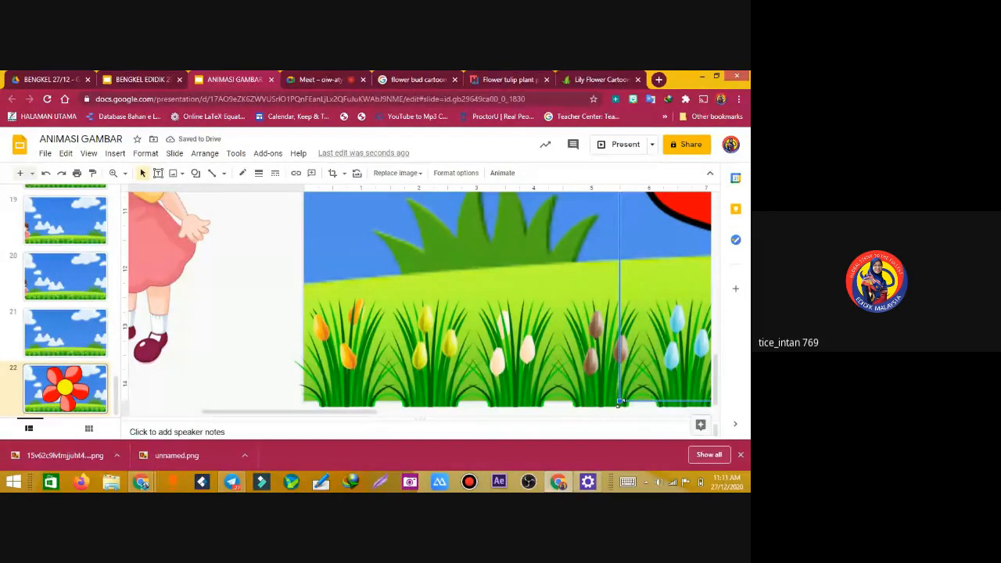
Reposition the oversized red flower toward the left side of slide 22 and undo the accidental shift of the second grass clump
{"action": "left_click_drag", "start_coordinate": [705, 227], "coordinate": [694, 219]}
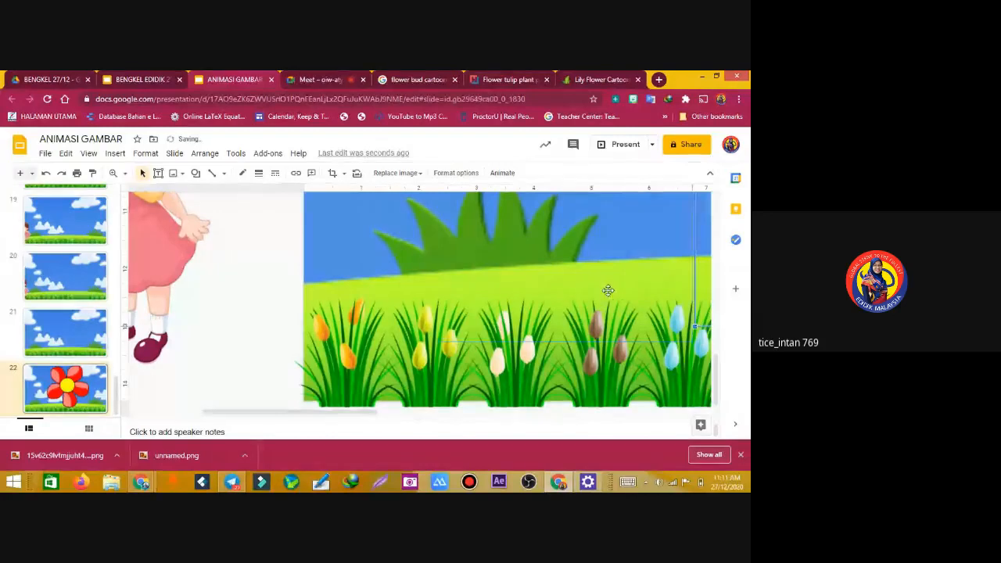
{"action": "left_click_drag", "start_coordinate": [608, 289], "coordinate": [675, 324]}
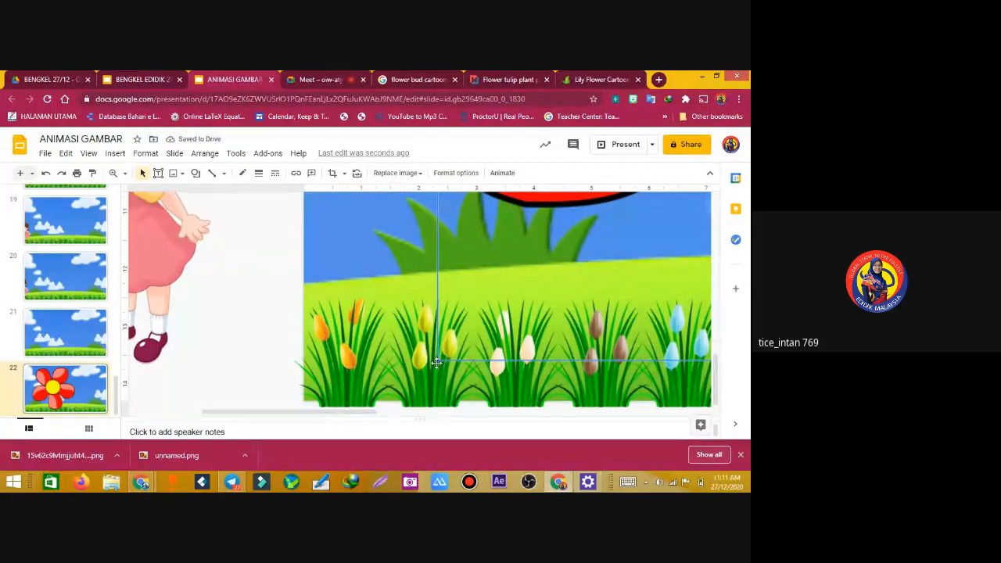
{"action": "left_click_drag", "start_coordinate": [437, 363], "coordinate": [433, 293]}
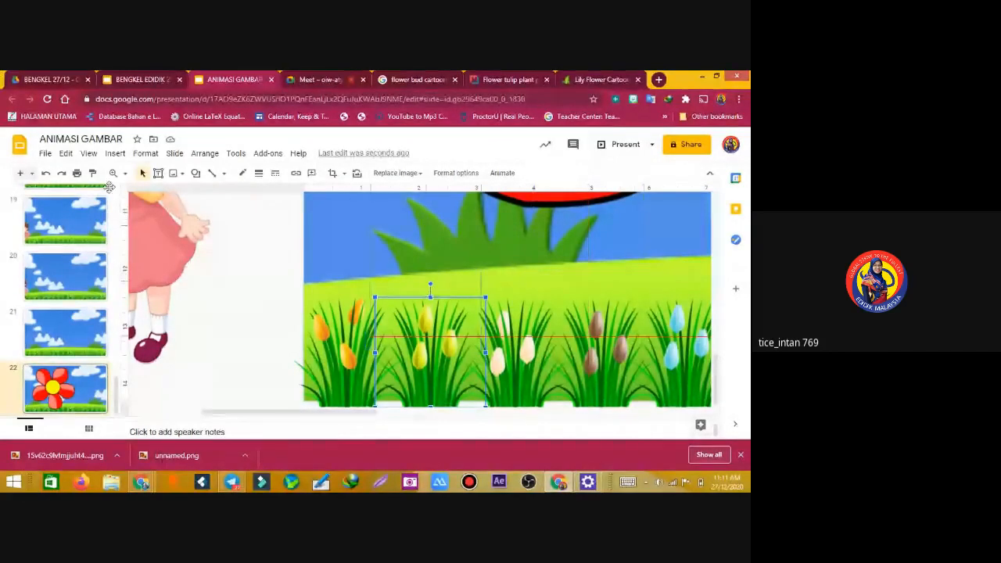
{"action": "left_click", "coordinate": [46, 173]}
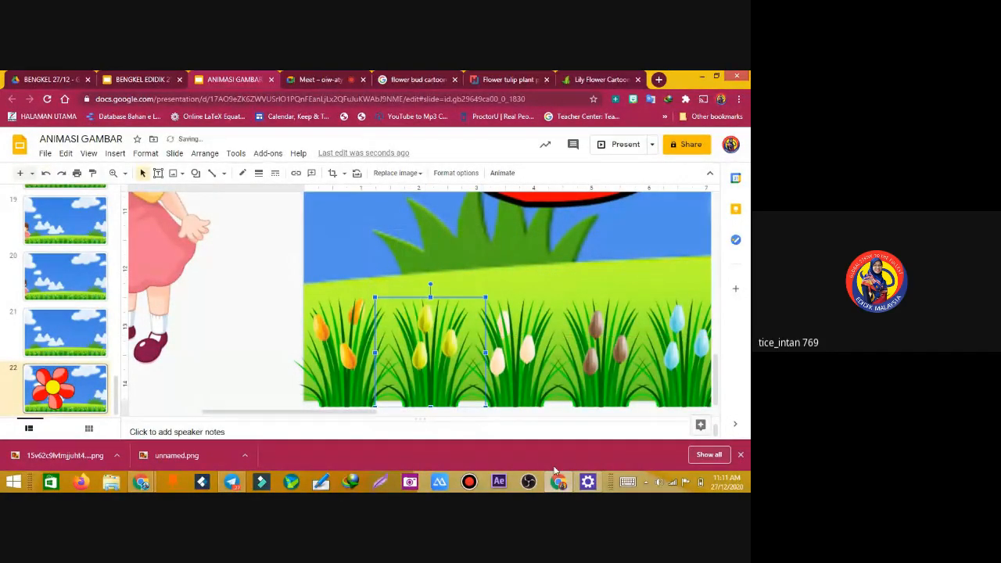
Shrink the red flower to a tiny bloom and place it near the left bush on slide 22
{"action": "left_click_drag", "start_coordinate": [361, 417], "coordinate": [496, 417]}
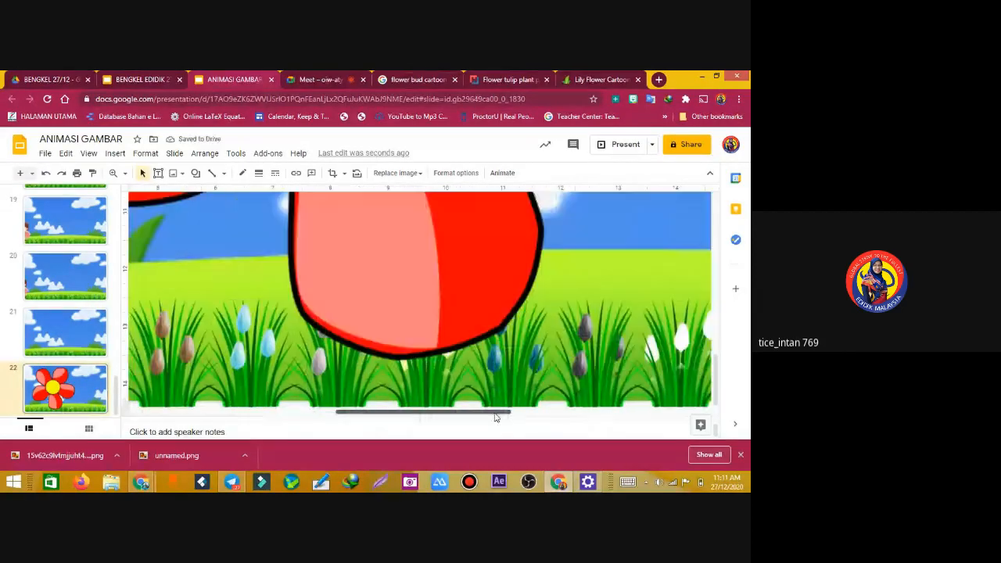
{"action": "left_click_drag", "start_coordinate": [717, 374], "coordinate": [717, 270]}
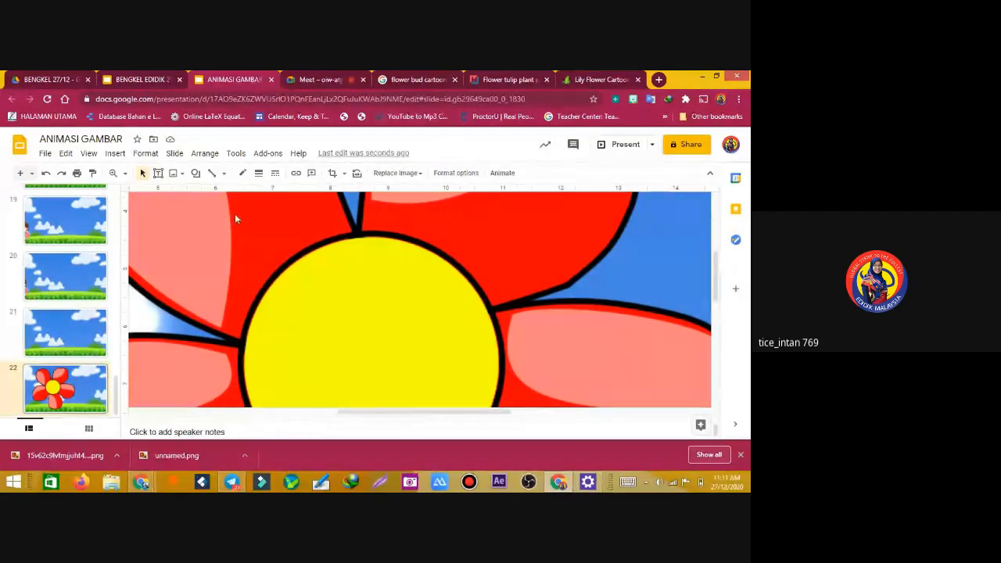
{"action": "left_click", "coordinate": [123, 174]}
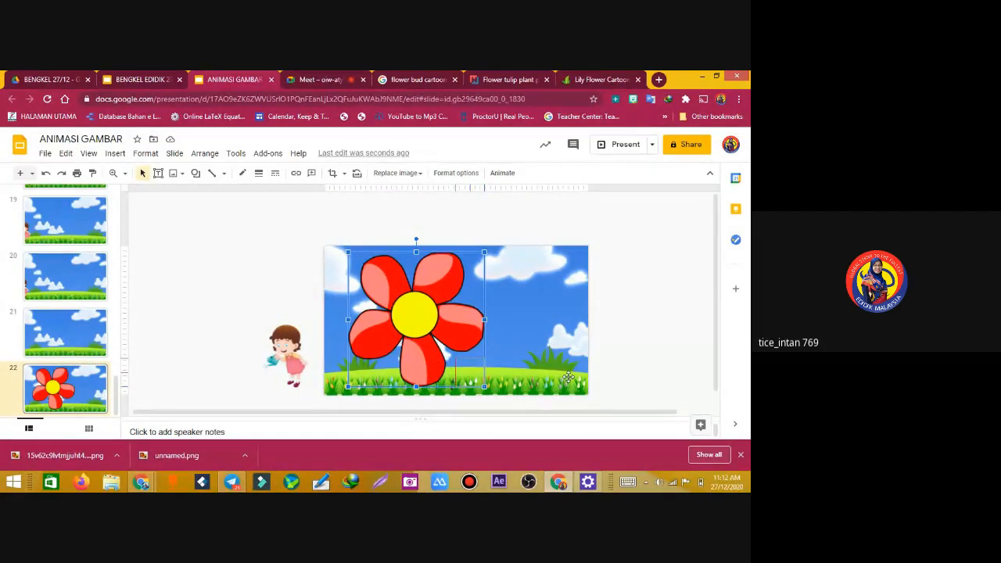
{"action": "key", "text": "ctrl+z"}
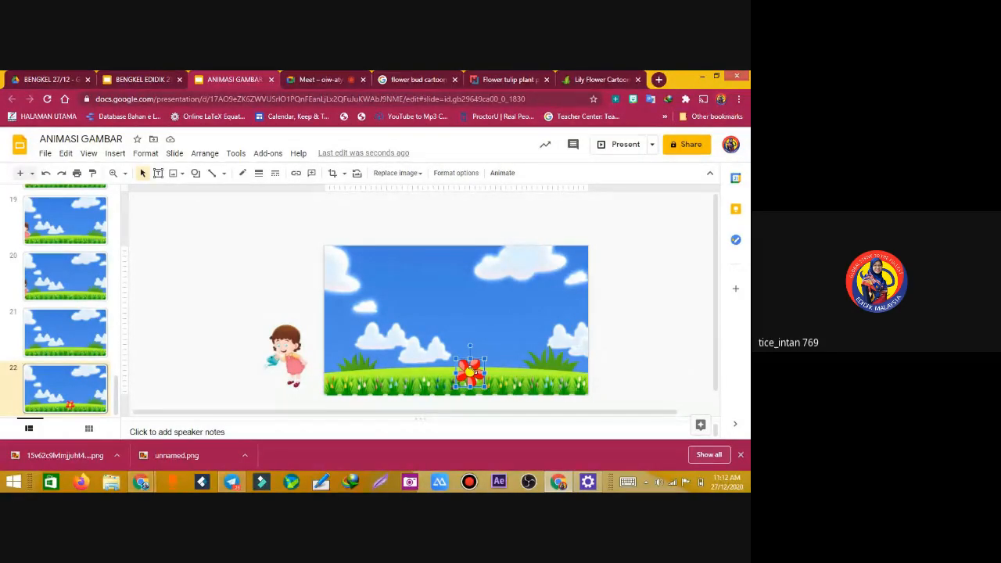
{"action": "left_click_drag", "start_coordinate": [486, 387], "coordinate": [474, 375]}
{"action": "left_click_drag", "start_coordinate": [394, 376], "coordinate": [371, 365]}
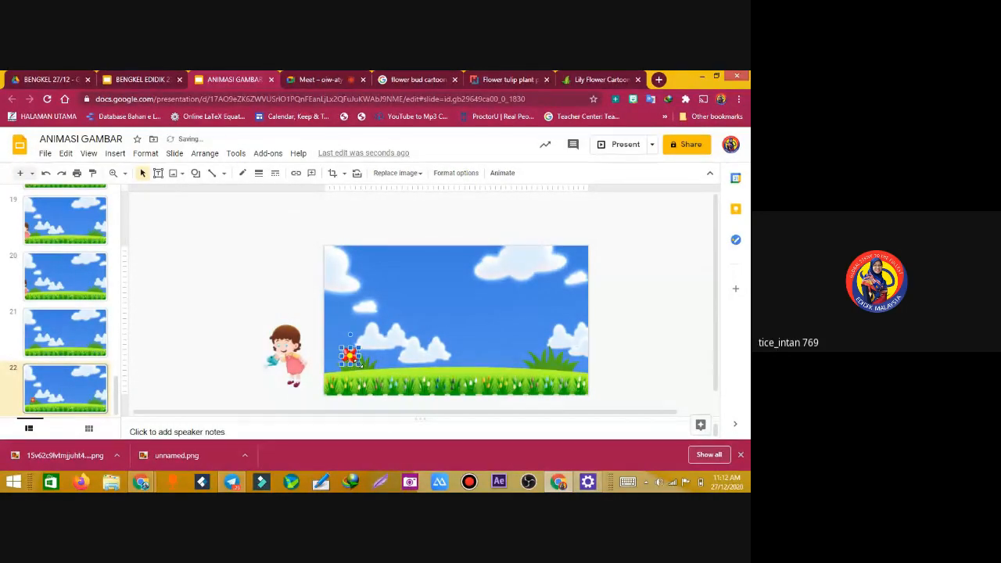
{"action": "left_click_drag", "start_coordinate": [359, 365], "coordinate": [350, 356]}
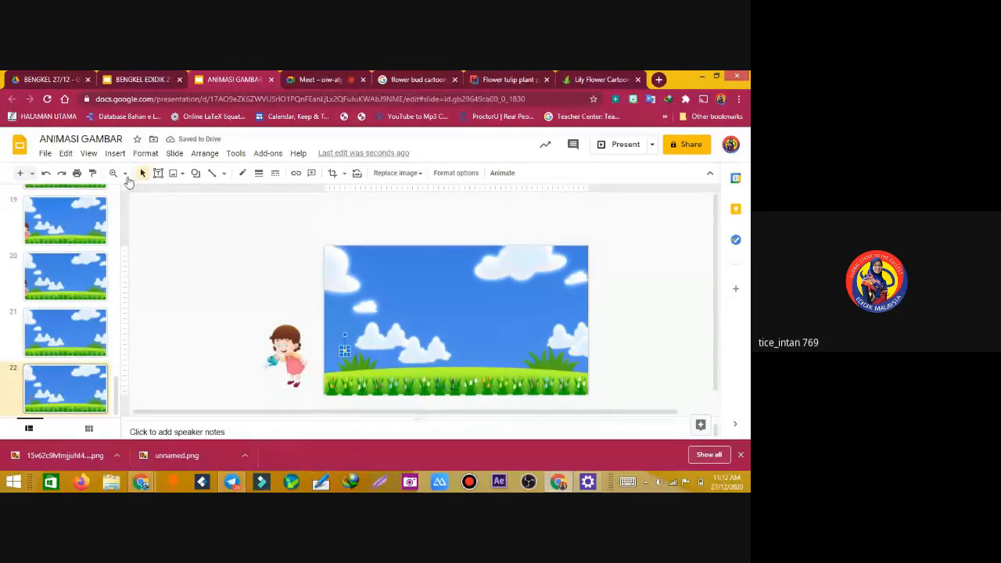
Move the tiny red flower down to the sky area just left of the bush
{"action": "left_click", "coordinate": [113, 173]}
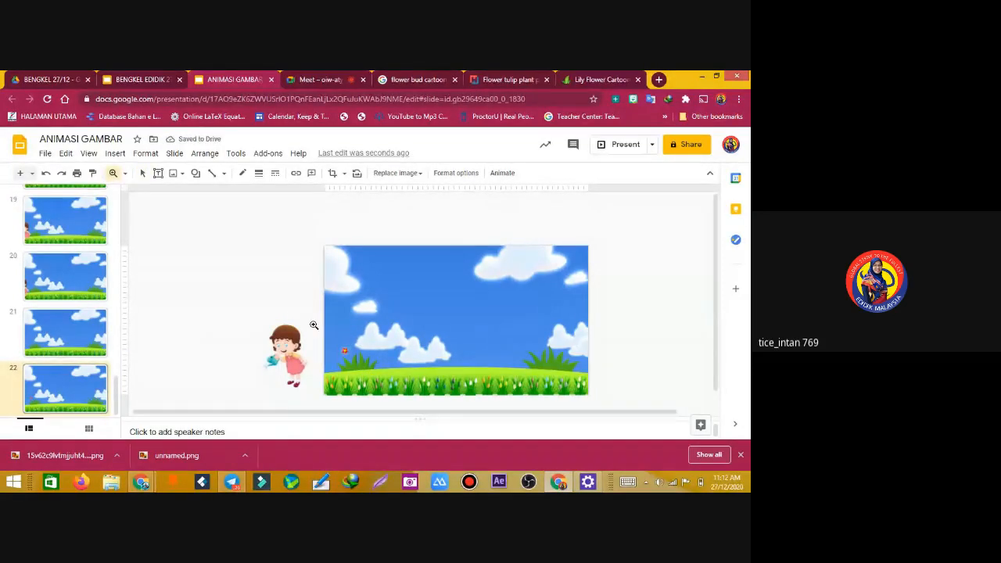
{"action": "left_click", "coordinate": [375, 374]}
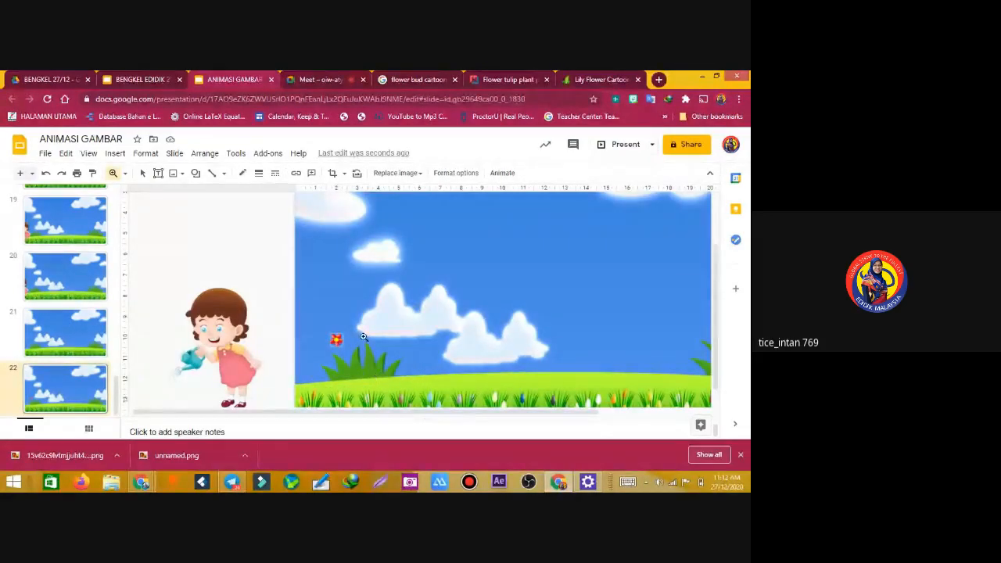
{"action": "left_click", "coordinate": [364, 336]}
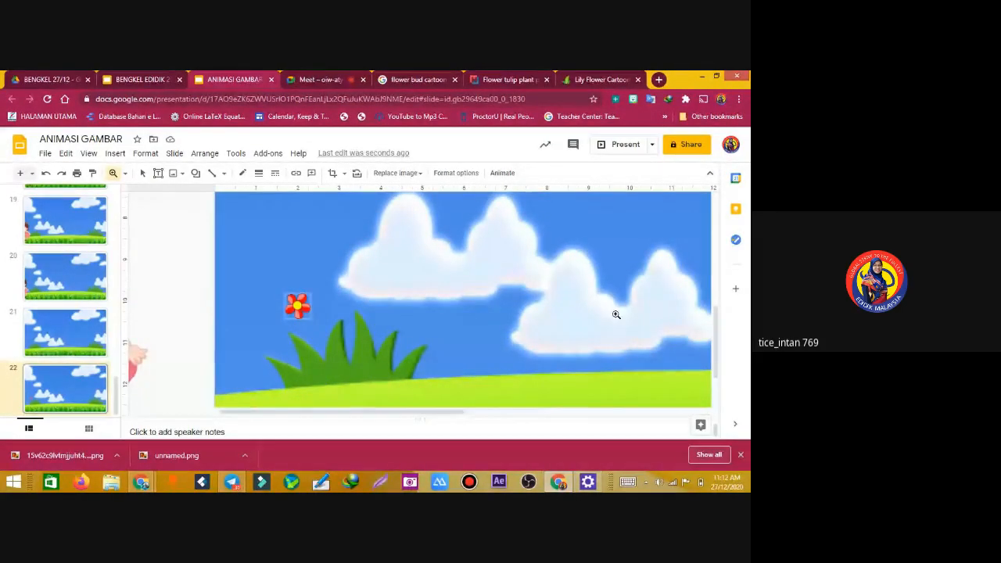
{"action": "left_click_drag", "start_coordinate": [717, 357], "coordinate": [717, 372]}
{"action": "left_click_drag", "start_coordinate": [384, 414], "coordinate": [360, 408]}
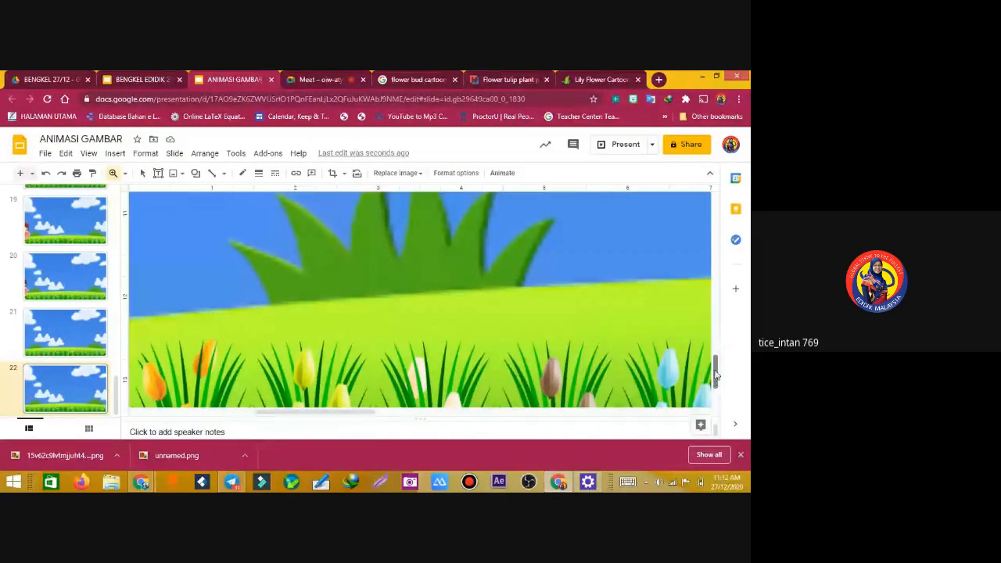
{"action": "left_click_drag", "start_coordinate": [716, 376], "coordinate": [715, 360]}
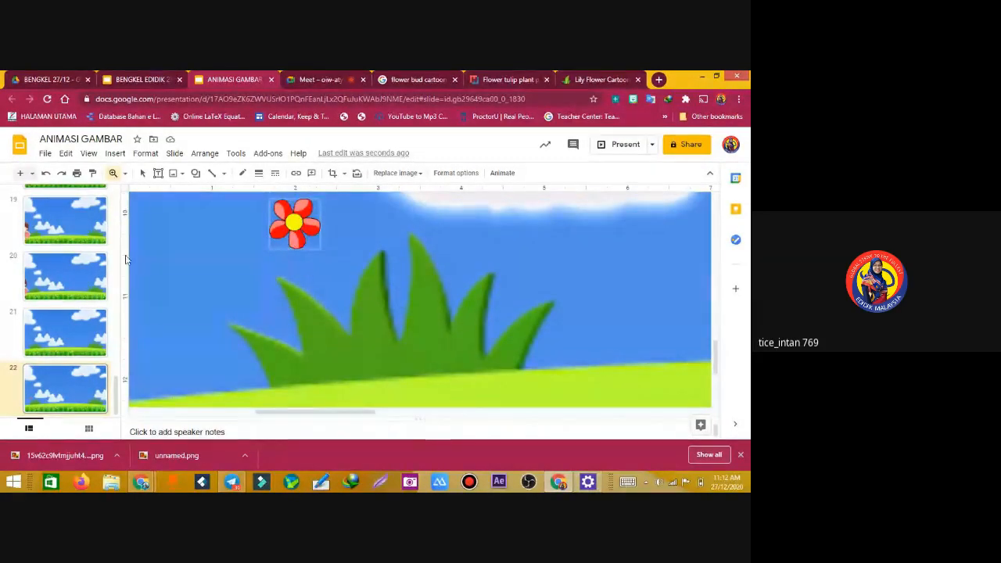
{"action": "left_click", "coordinate": [143, 173]}
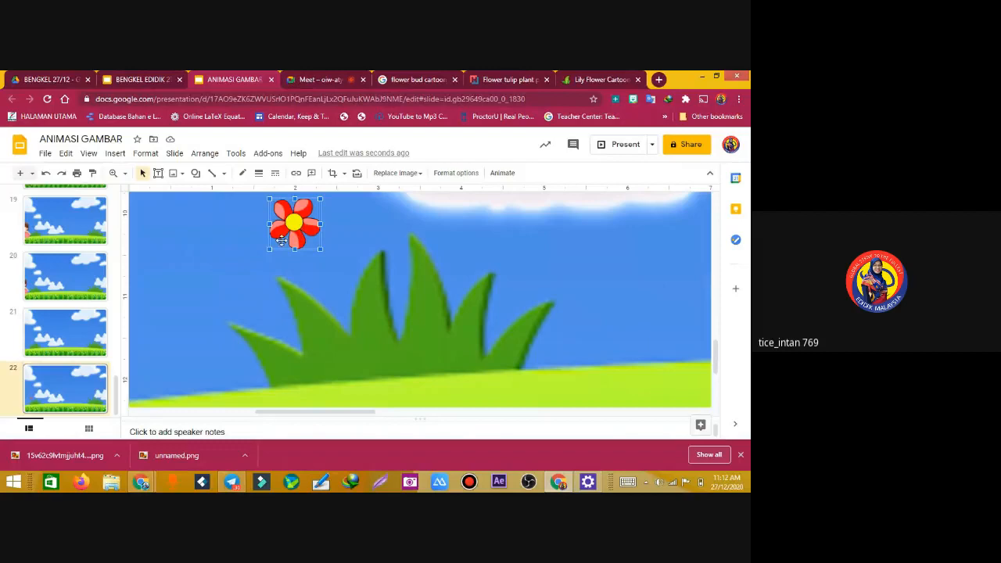
{"action": "left_click_drag", "start_coordinate": [297, 230], "coordinate": [194, 320]}
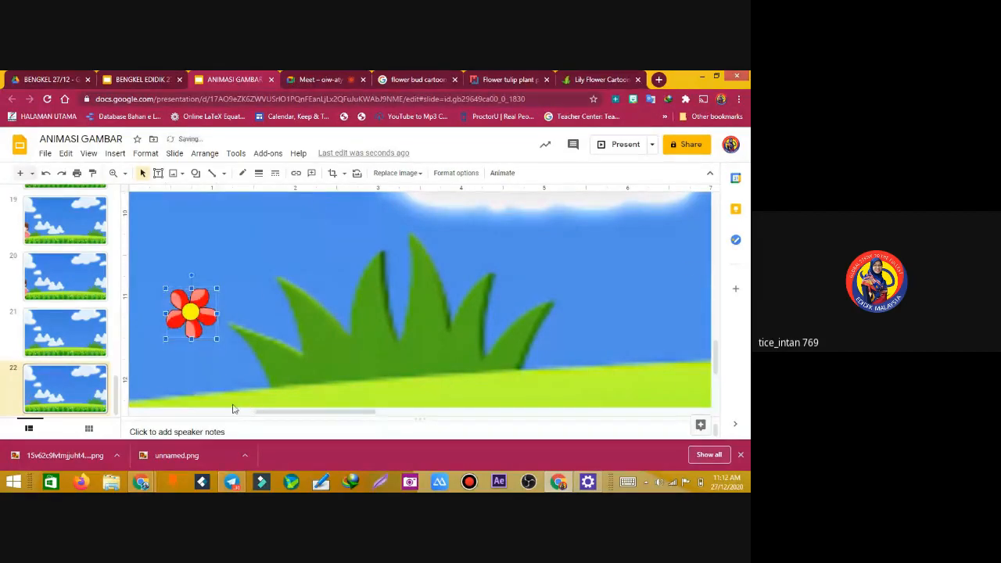
Place the red flower just above the leftmost orange bud in the first grass clump
{"action": "mouse_move", "coordinate": [719, 360]}
{"action": "left_mouse_down"}
{"action": "mouse_move", "coordinate": [717, 391]}
{"action": "mouse_move", "coordinate": [715, 366]}
{"action": "left_mouse_up"}
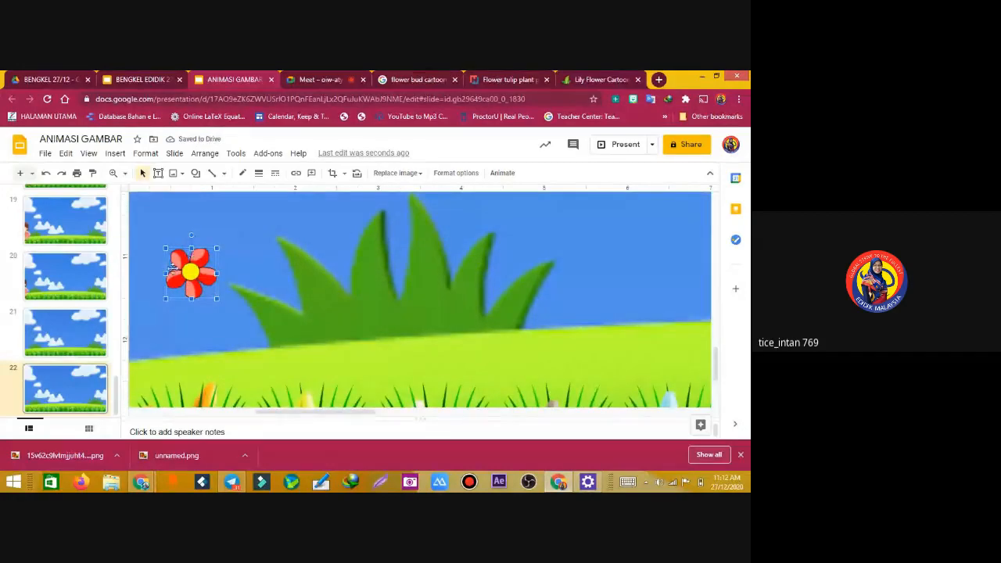
{"action": "key", "text": "Down"}
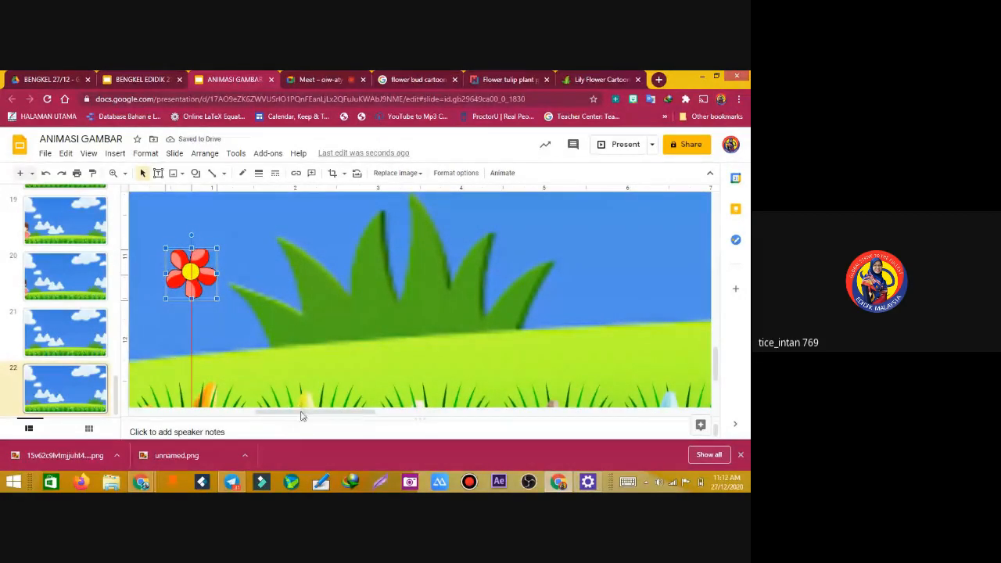
{"action": "left_click_drag", "start_coordinate": [277, 412], "coordinate": [252, 413]}
{"action": "left_click_drag", "start_coordinate": [309, 273], "coordinate": [300, 355]}
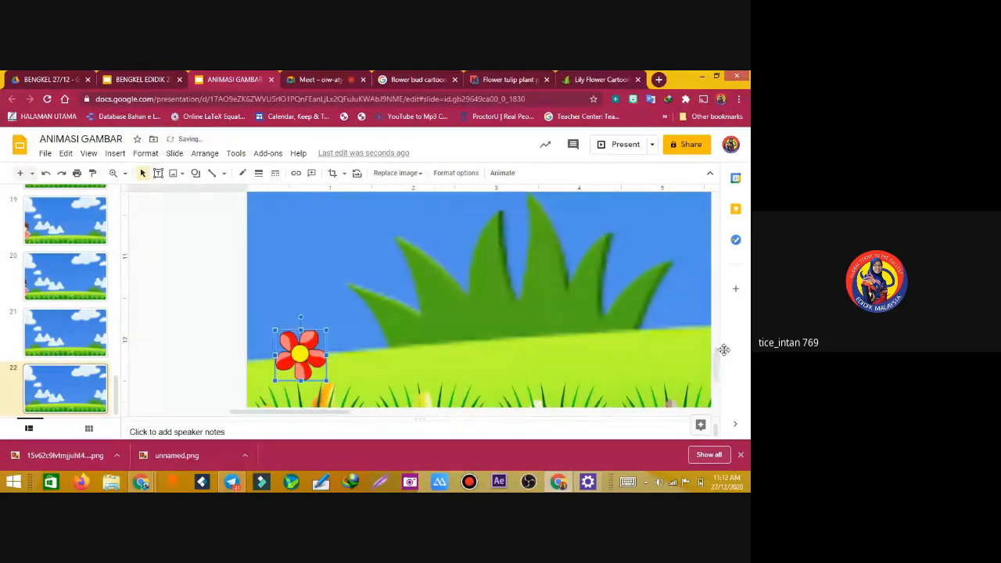
{"action": "left_click_drag", "start_coordinate": [715, 366], "coordinate": [716, 390]}
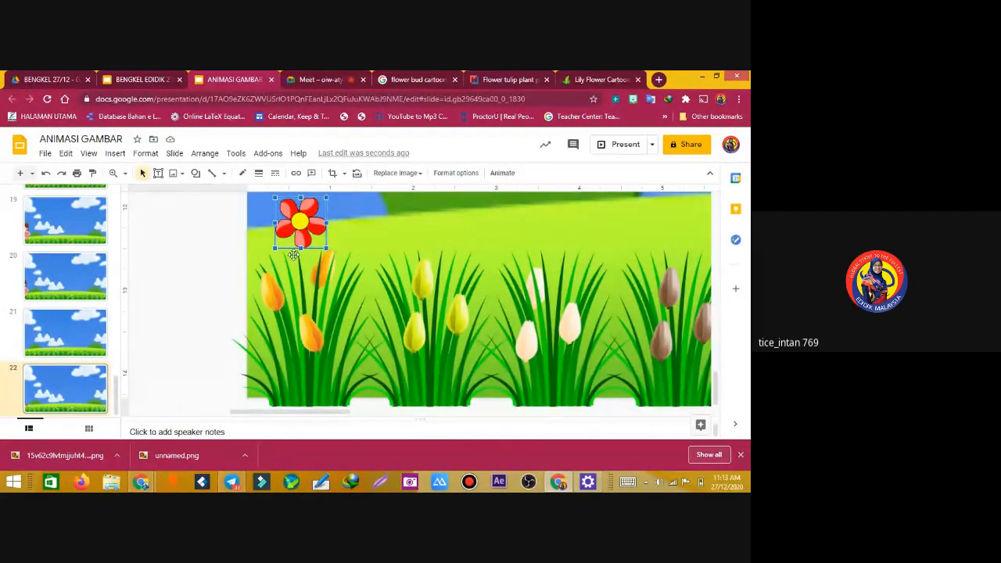
{"action": "left_click_drag", "start_coordinate": [294, 256], "coordinate": [273, 297]}
Start replacing the leftmost orange bud's image with one from a web search
{"action": "left_click", "coordinate": [272, 298]}
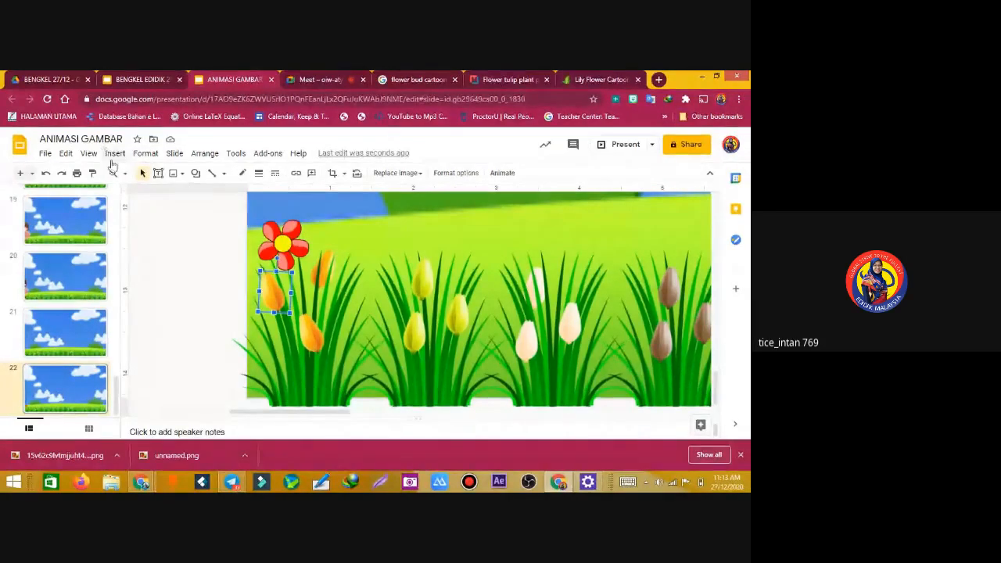
{"action": "right_click", "coordinate": [269, 289]}
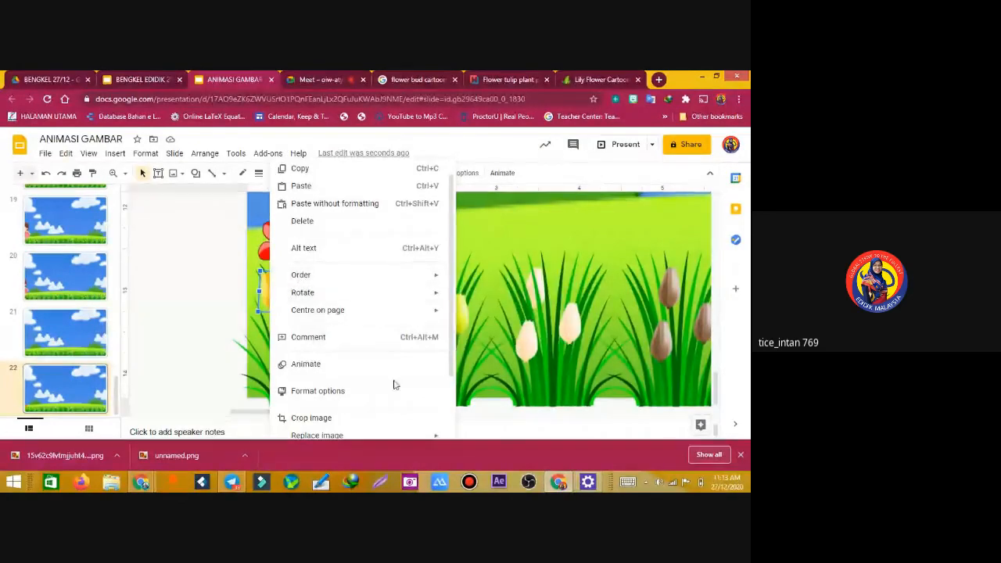
{"action": "mouse_move", "coordinate": [431, 438]}
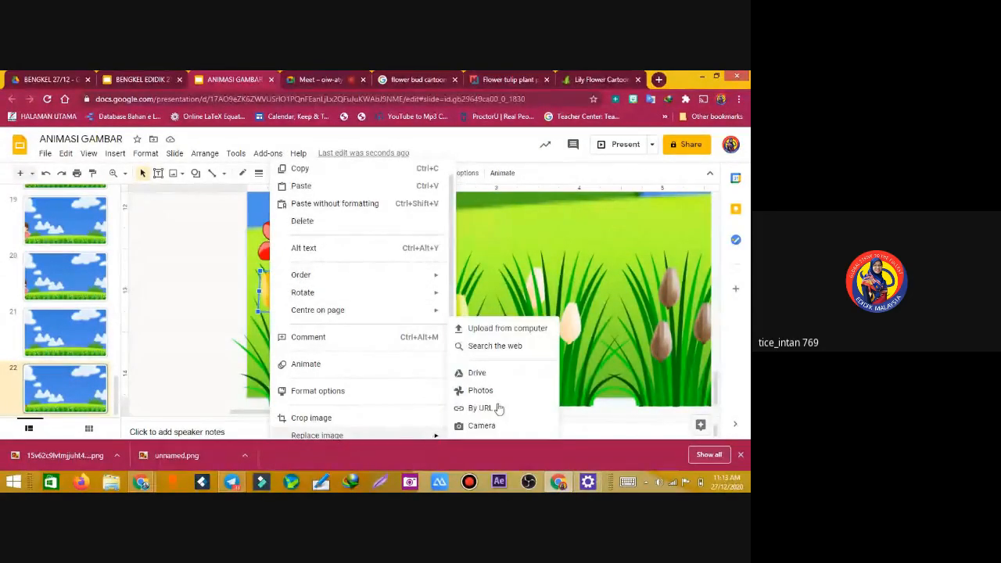
{"action": "left_click", "coordinate": [475, 348]}
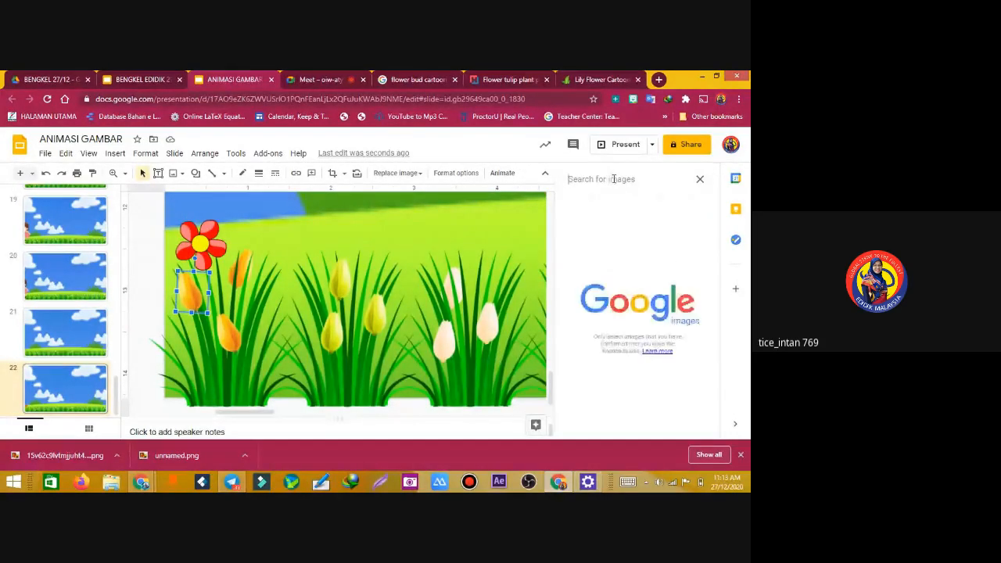
Search the web for replacement images with "flower cartoon png"
{"action": "type", "text": "flo"}
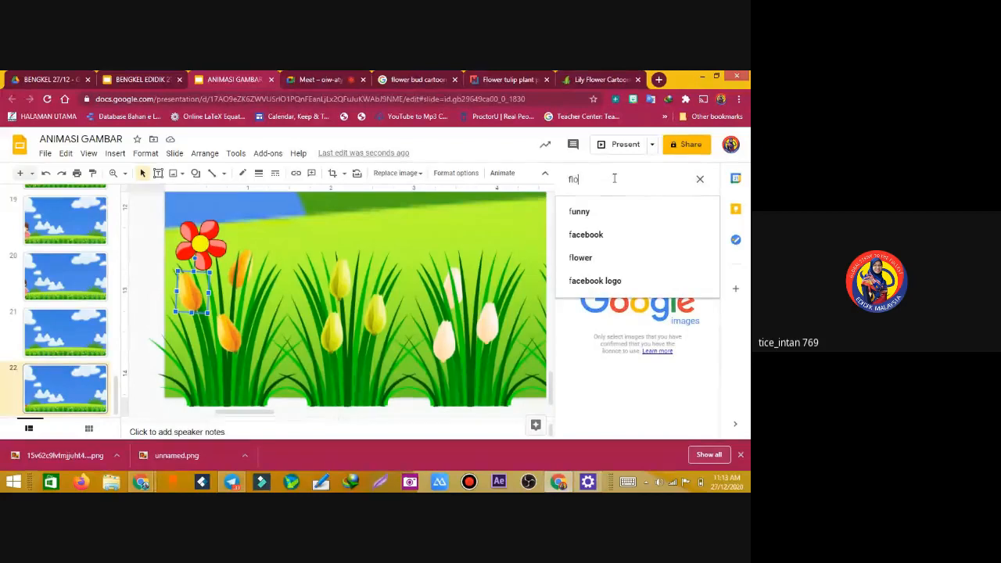
{"action": "type", "text": "wer"}
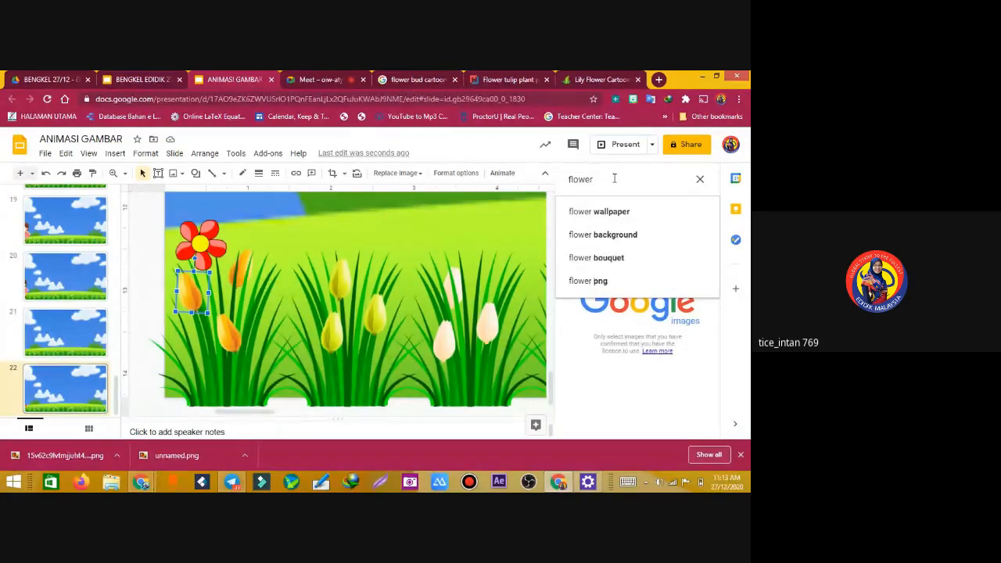
{"action": "type", "text": " carto"}
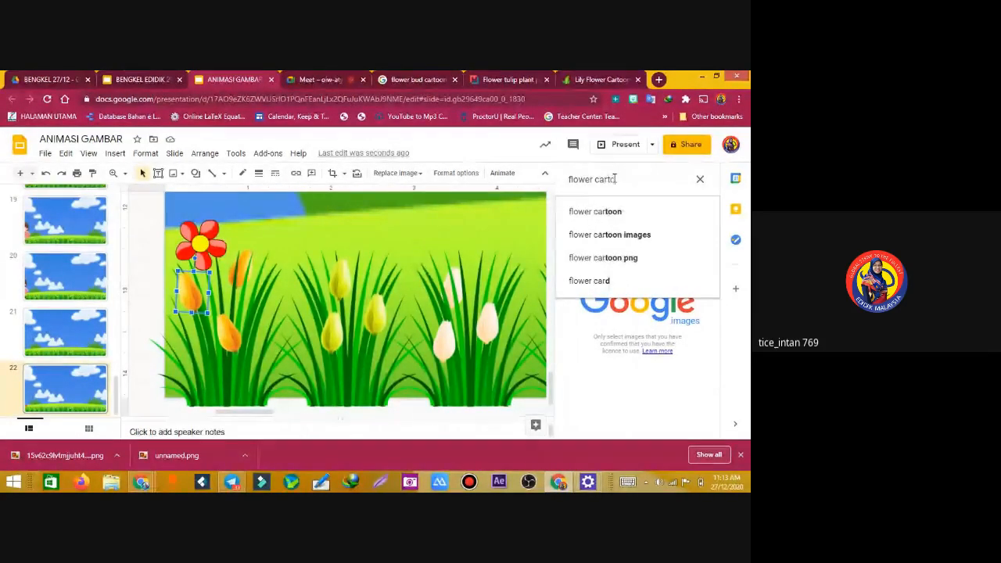
{"action": "type", "text": "on pn"}
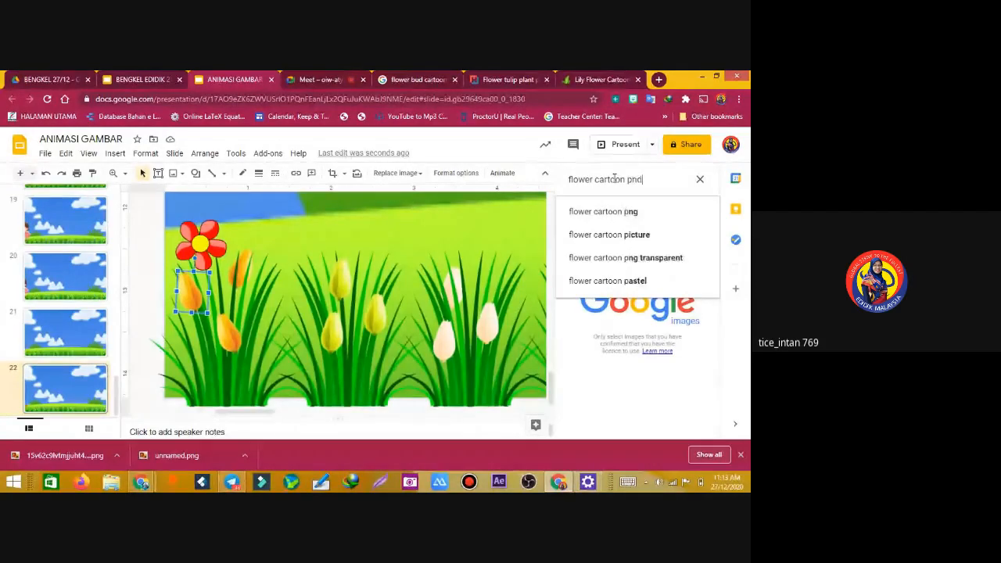
{"action": "type", "text": "g"}
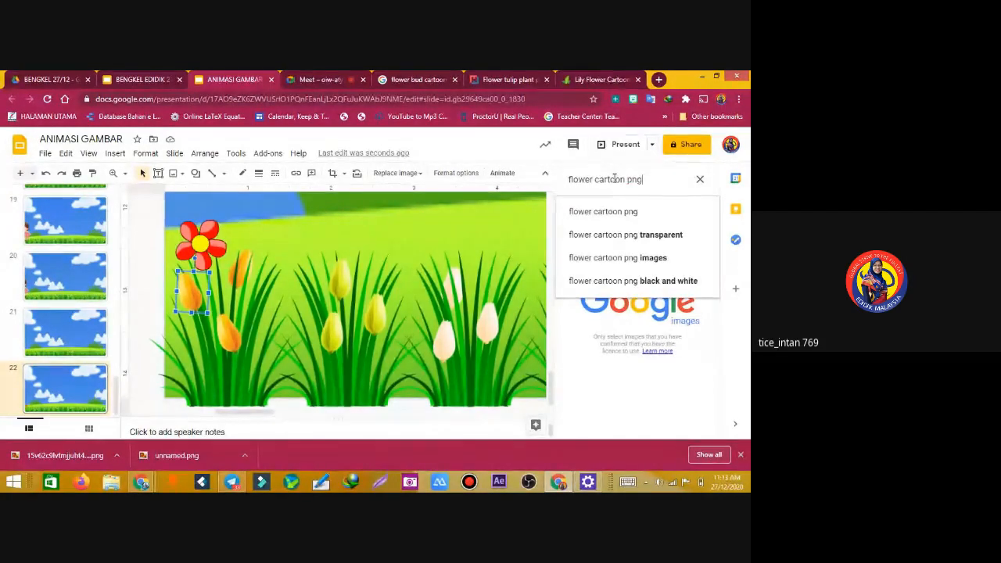
{"action": "key", "text": "Return"}
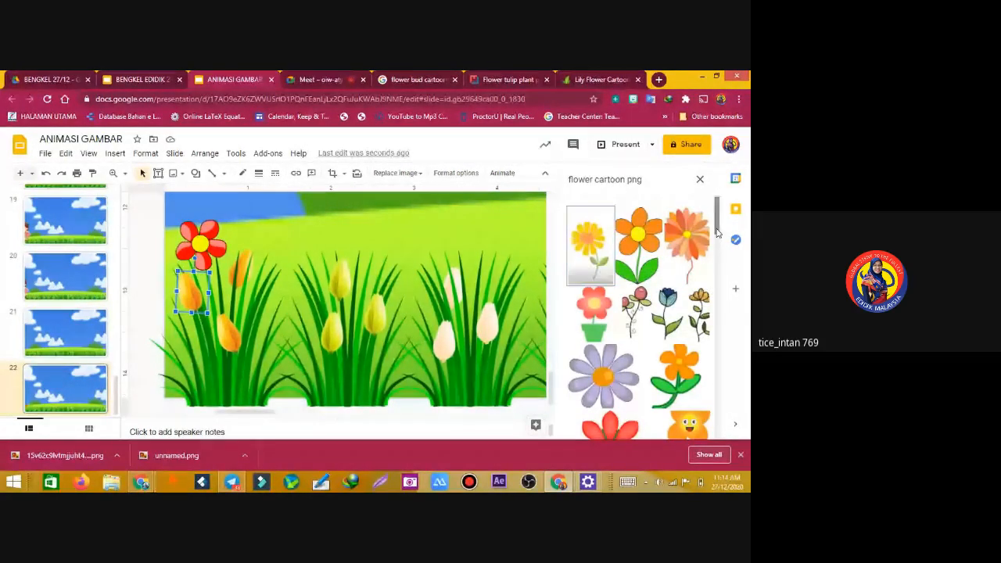
Replace the selected orange bud with the red five-petal flower with a yellow centre, and delete the larger loose red flower above it
{"action": "left_click_drag", "start_coordinate": [718, 227], "coordinate": [717, 295]}
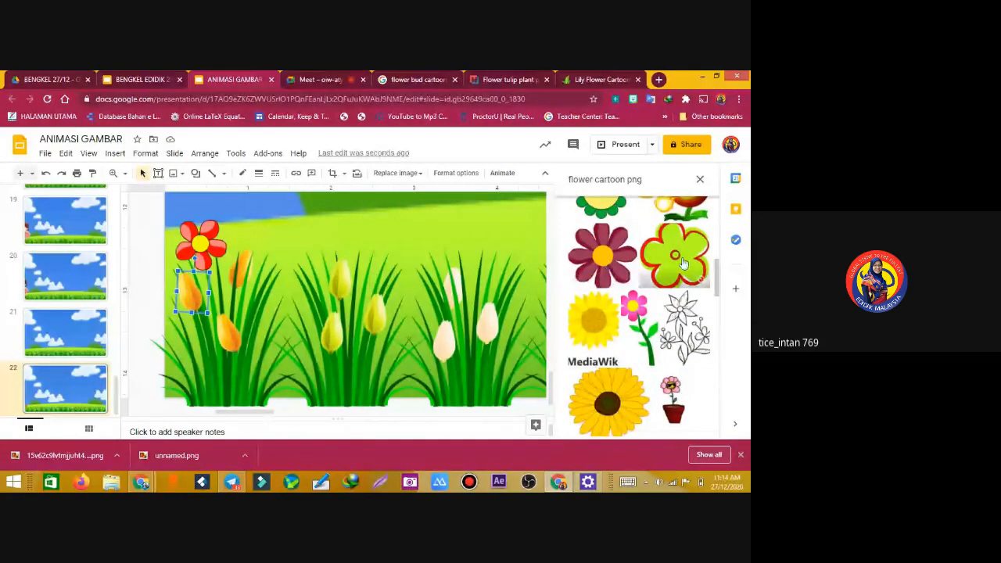
{"action": "left_click_drag", "start_coordinate": [716, 288], "coordinate": [716, 315]}
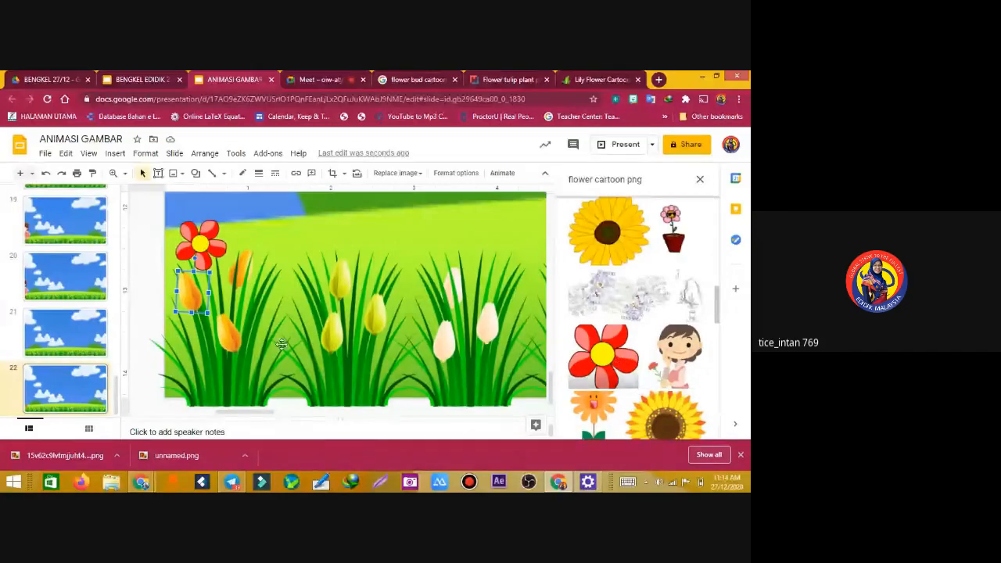
{"action": "left_click", "coordinate": [615, 363]}
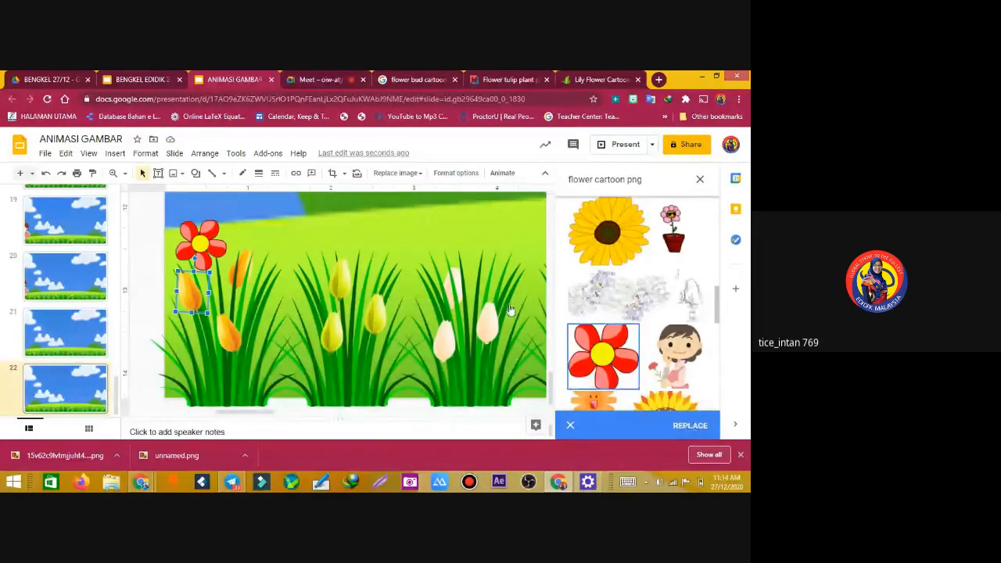
{"action": "left_click", "coordinate": [691, 427]}
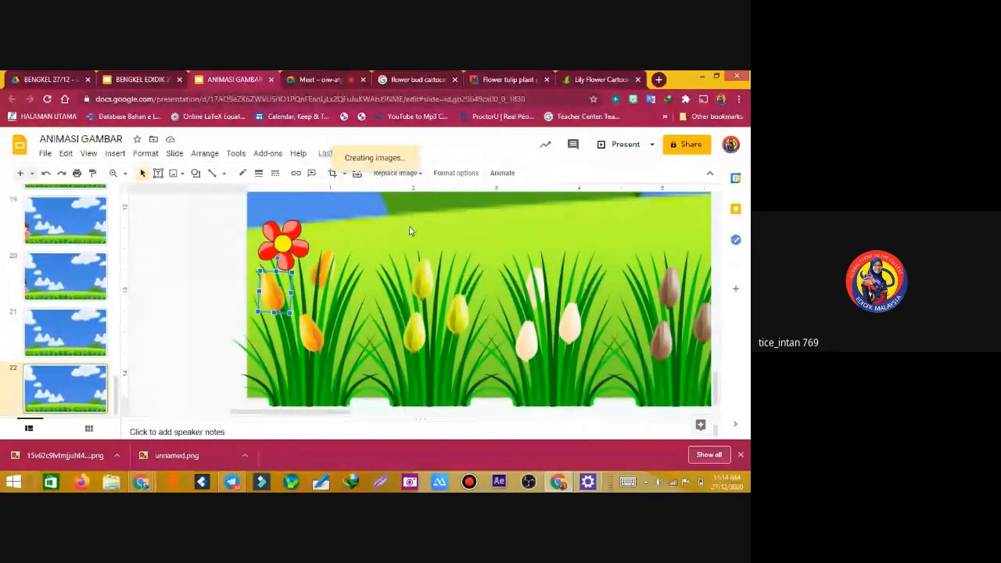
{"action": "left_click", "coordinate": [280, 259]}
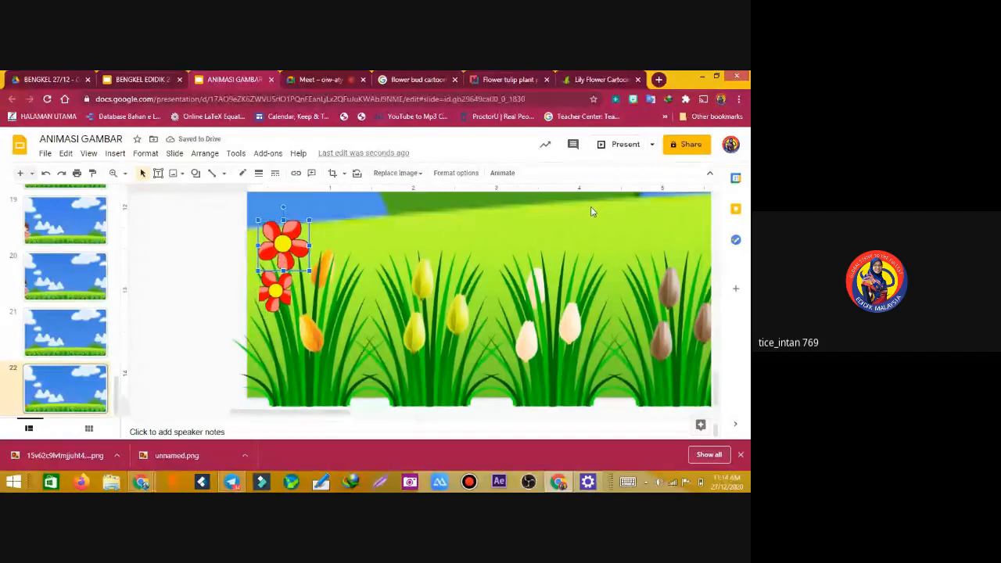
{"action": "key", "text": "Delete"}
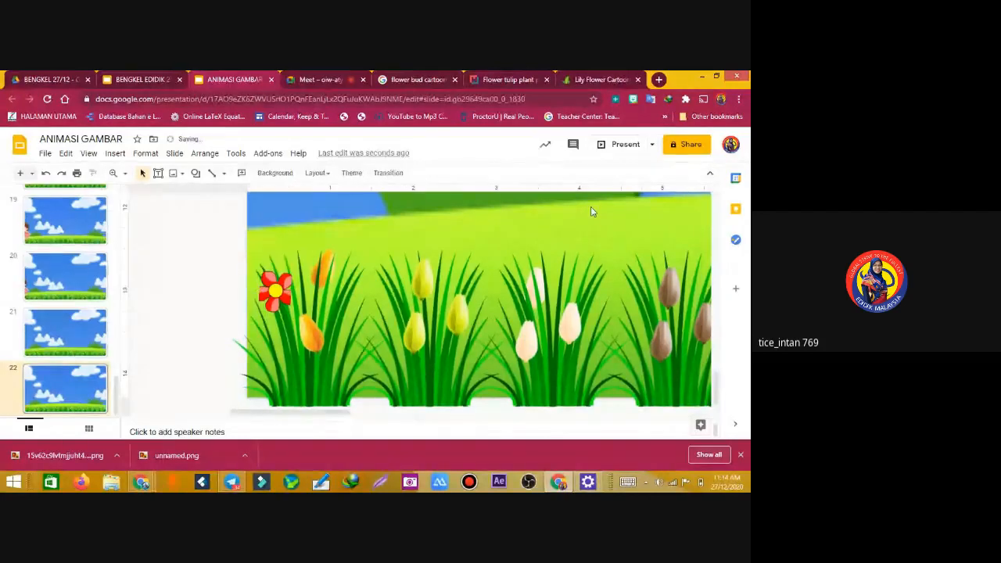
Widen the crop frame of the red flower on the first grass clump to include the cut-off petals on both sides
{"action": "left_click", "coordinate": [274, 295]}
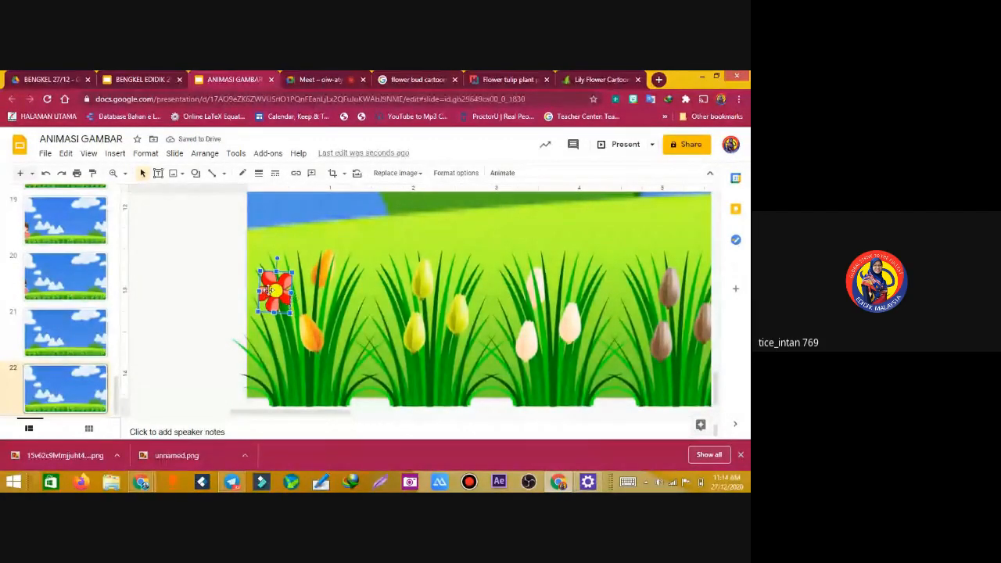
{"action": "double_click", "coordinate": [286, 293]}
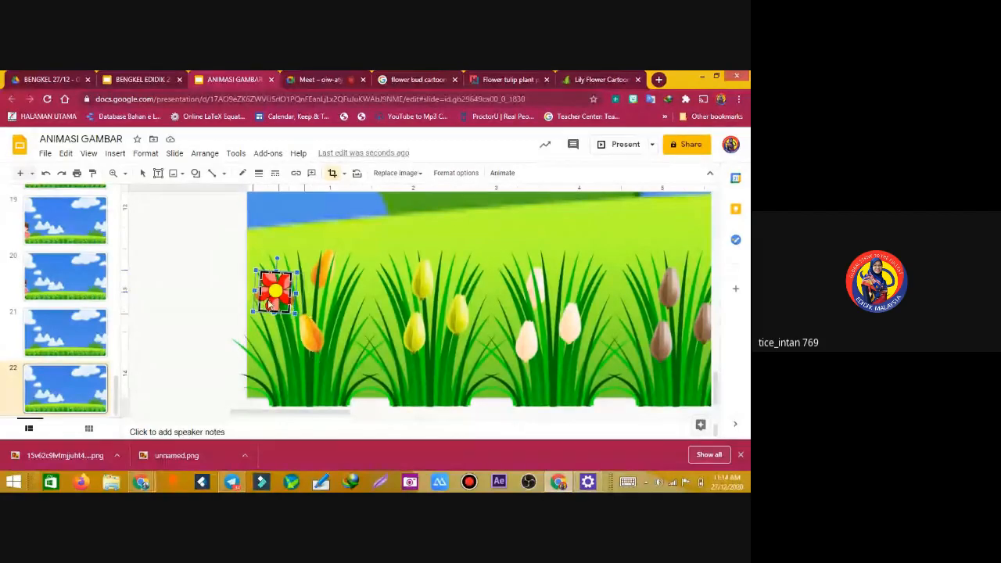
{"action": "left_click_drag", "start_coordinate": [268, 305], "coordinate": [306, 299]}
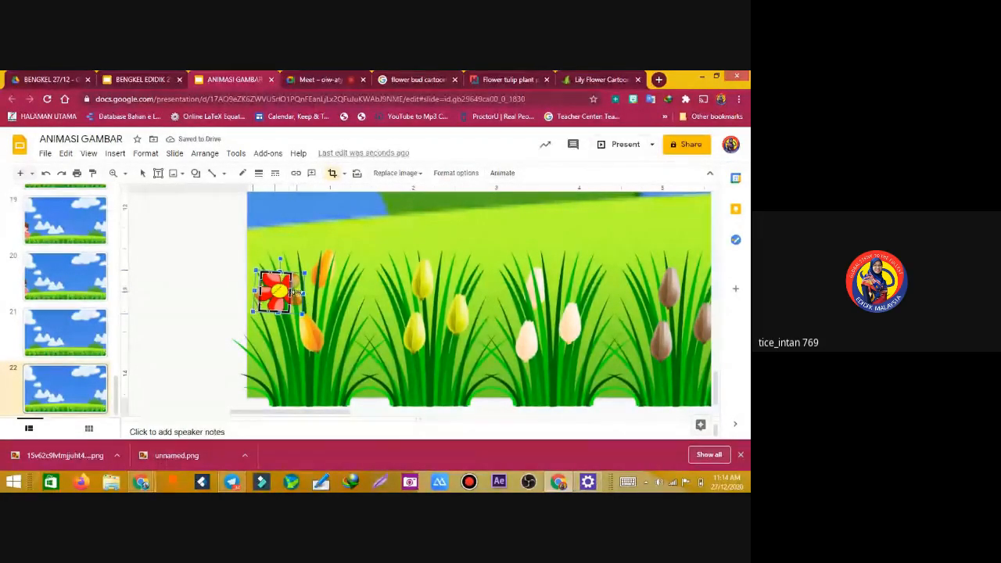
{"action": "left_click_drag", "start_coordinate": [295, 294], "coordinate": [292, 292]}
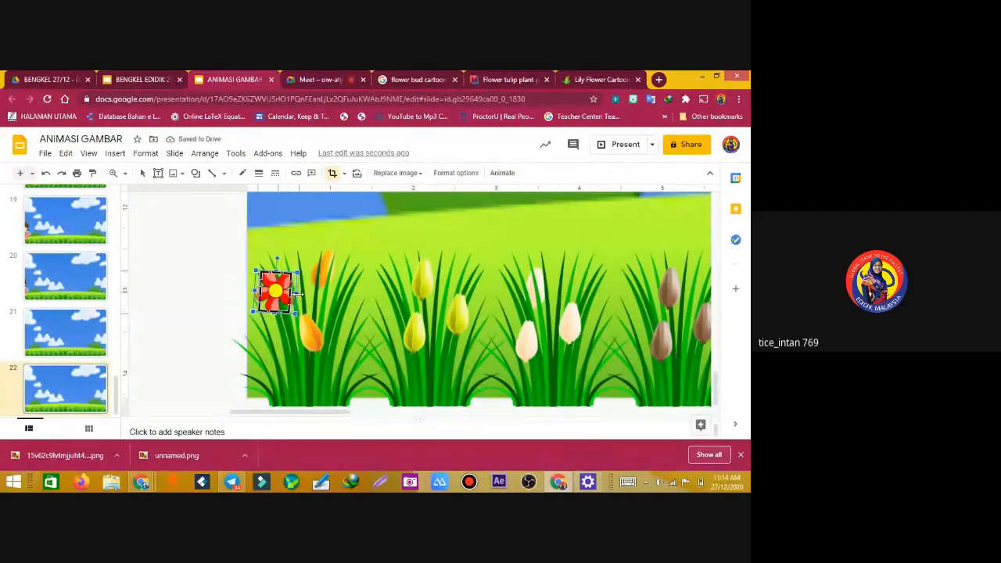
{"action": "key", "text": "ctrl+z"}
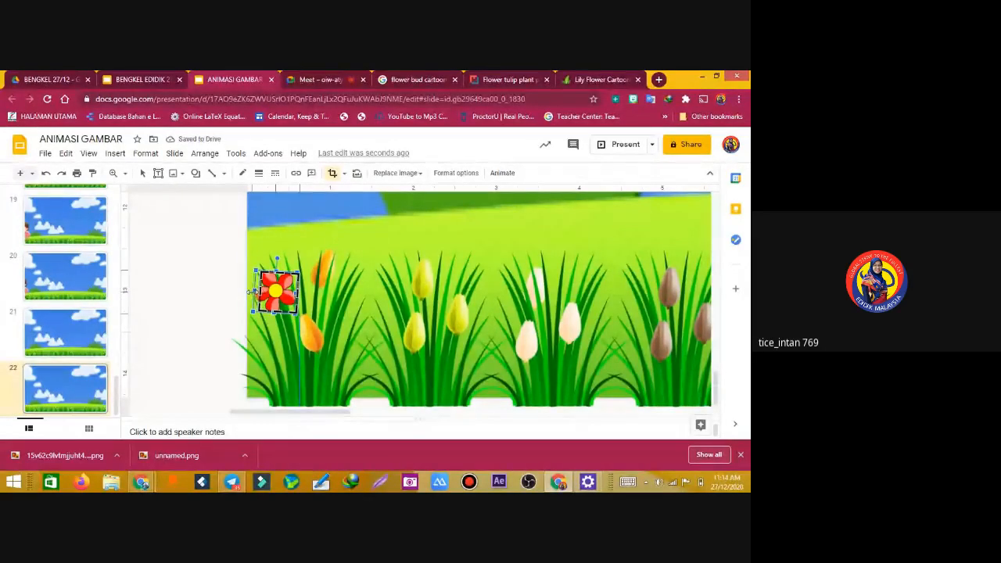
{"action": "key", "text": "ctrl+z"}
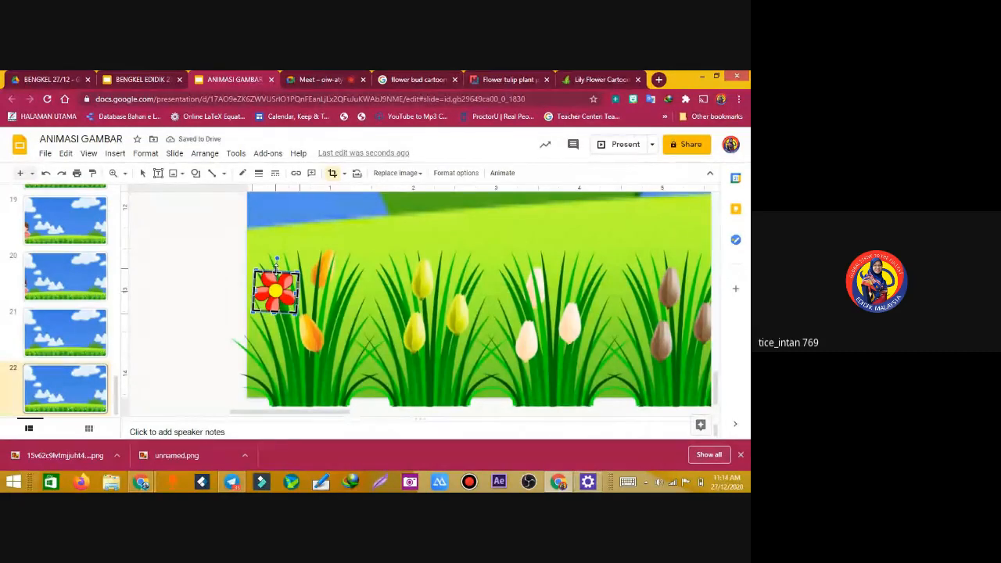
{"action": "left_click_drag", "start_coordinate": [279, 317], "coordinate": [276, 311]}
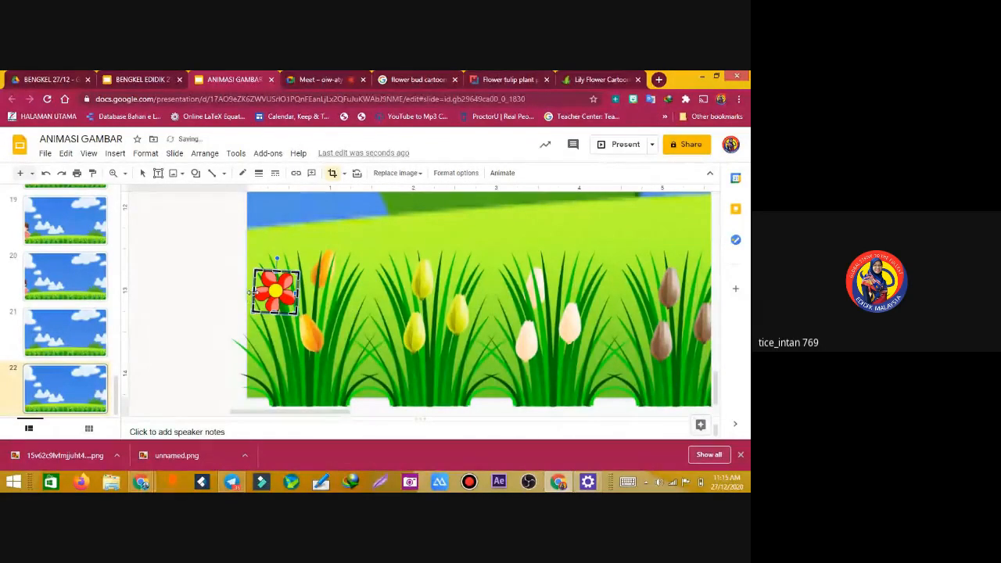
{"action": "left_click_drag", "start_coordinate": [250, 289], "coordinate": [246, 289]}
{"action": "left_click", "coordinate": [296, 331]}
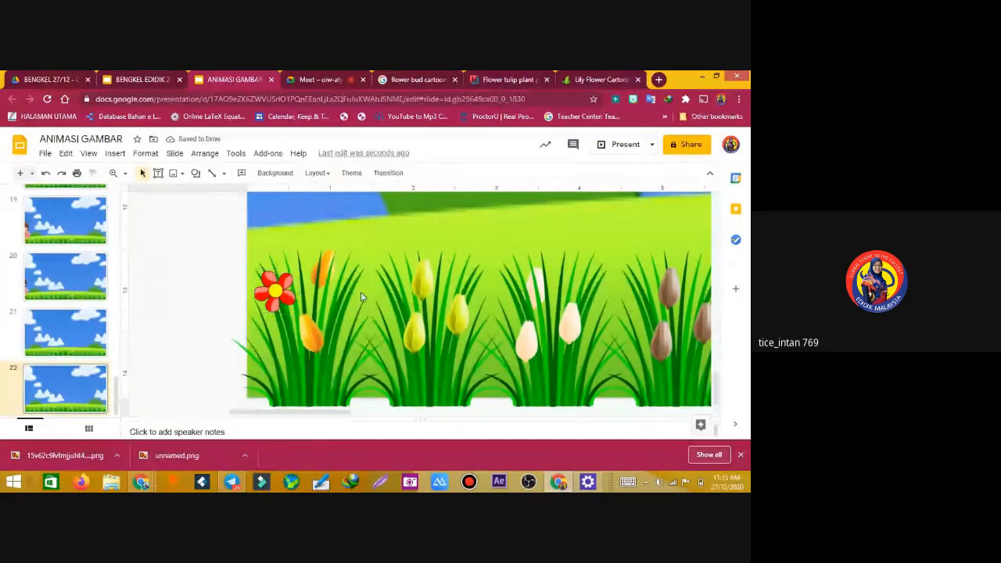
Try to select the upper orange bud behind the first grass clump
{"action": "left_click", "coordinate": [332, 268]}
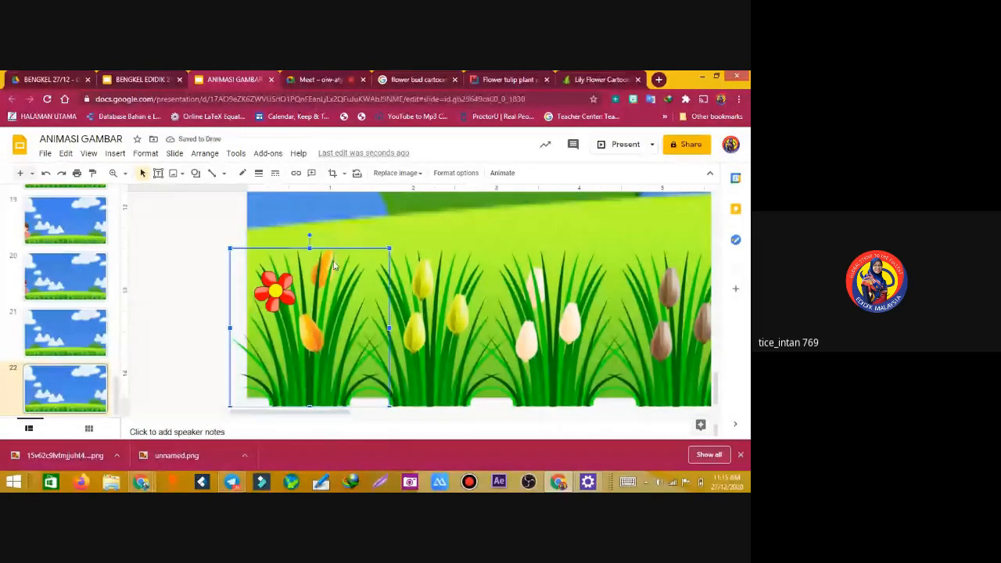
{"action": "left_click", "coordinate": [173, 280]}
{"action": "left_click", "coordinate": [331, 261]}
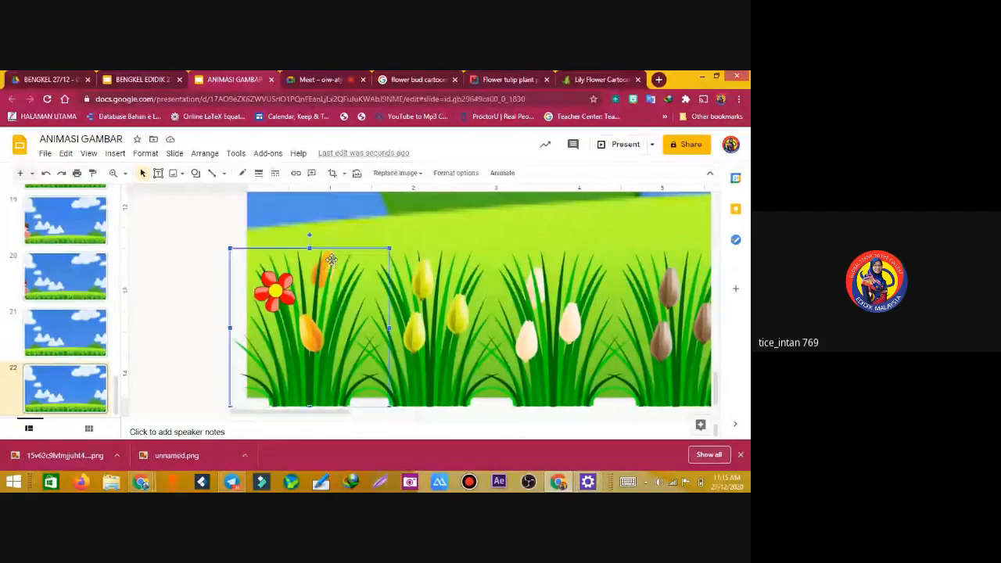
{"action": "left_click", "coordinate": [209, 237]}
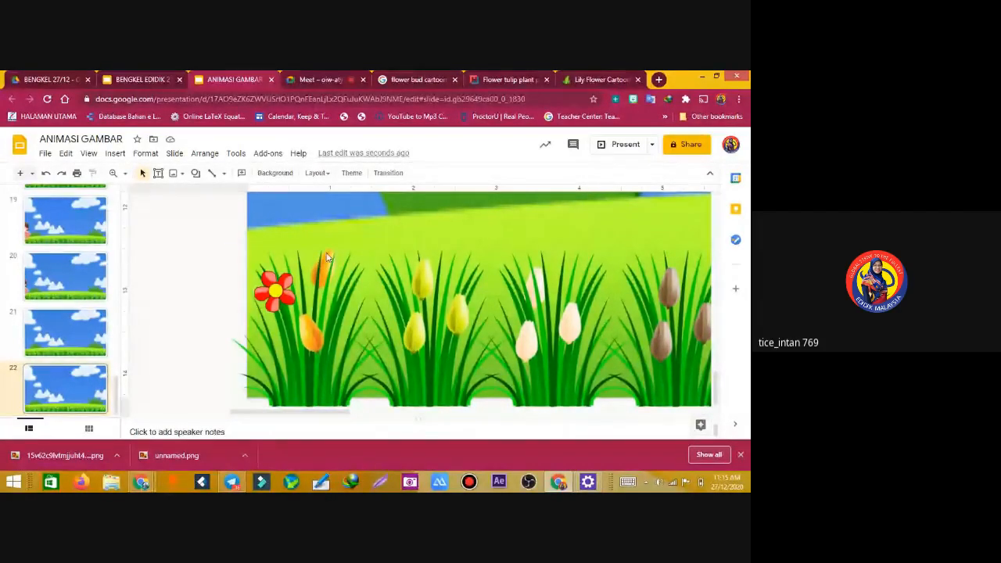
{"action": "left_click", "coordinate": [328, 261]}
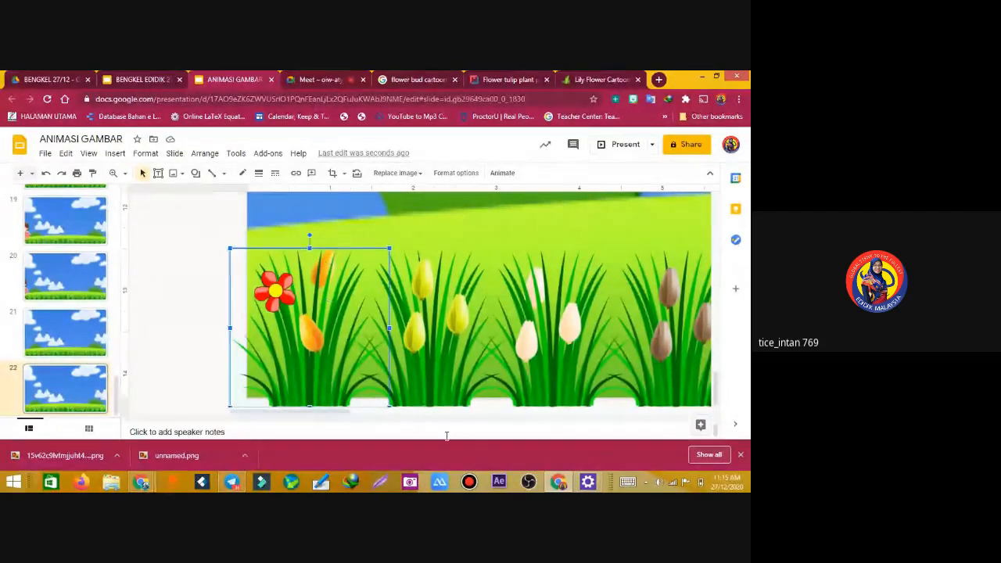
{"action": "mouse_move", "coordinate": [331, 412]}
{"action": "left_mouse_down"}
{"action": "mouse_move", "coordinate": [363, 412]}
{"action": "mouse_move", "coordinate": [338, 413]}
{"action": "left_mouse_up"}
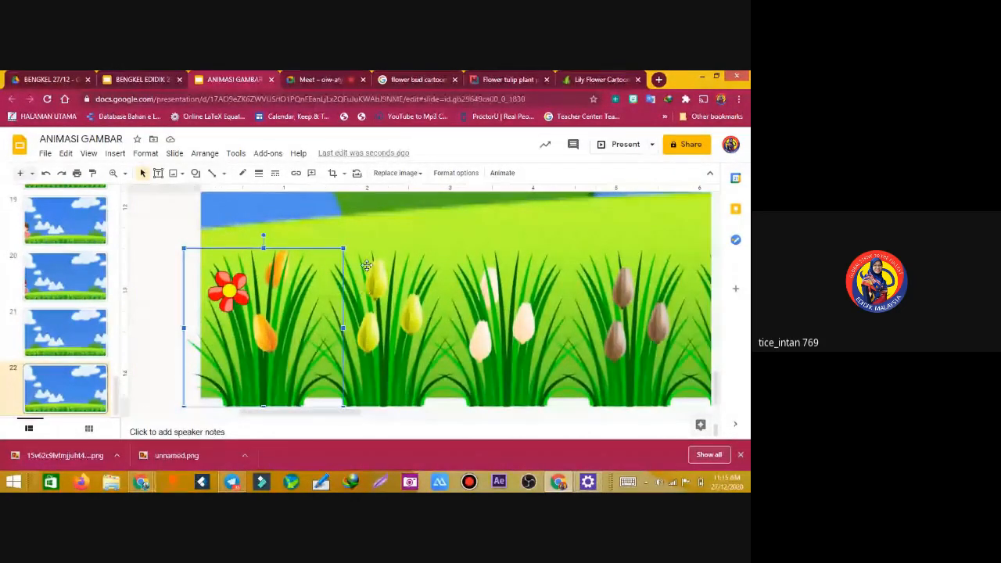
{"action": "left_click", "coordinate": [366, 260]}
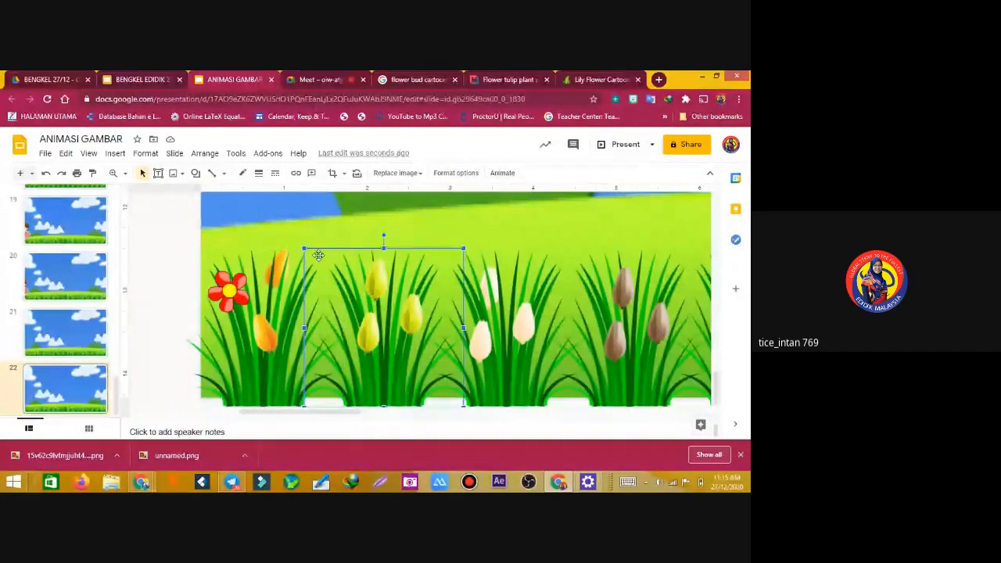
Replace the lower orange bud on the first grass clump with the same red five-petal flower from the web image search
{"action": "left_click", "coordinate": [264, 331]}
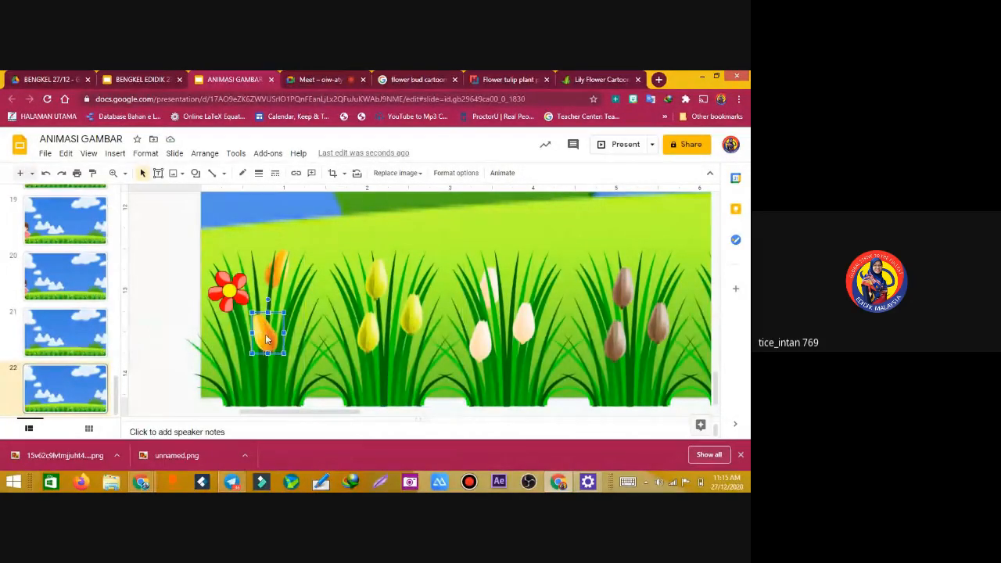
{"action": "right_click", "coordinate": [267, 336]}
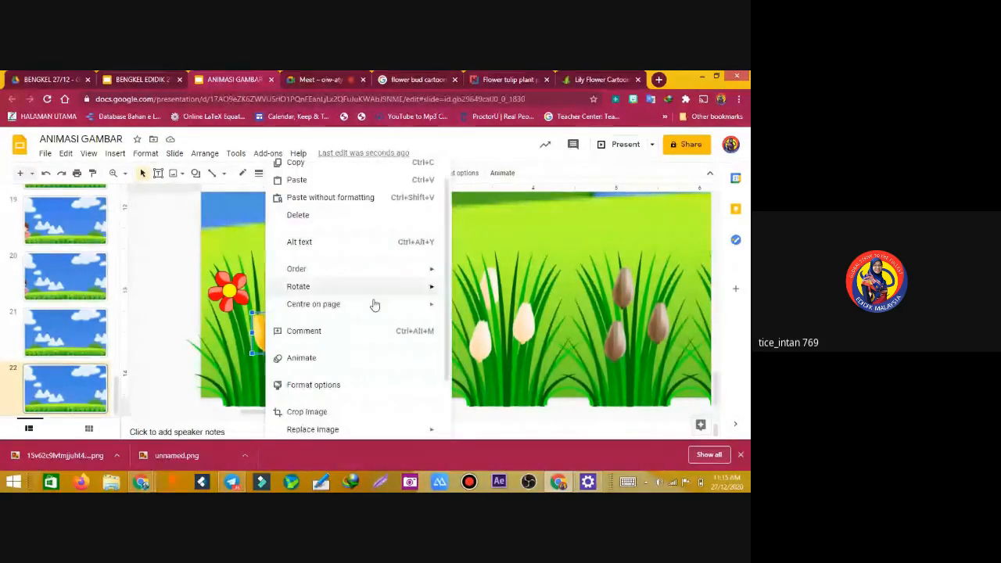
{"action": "mouse_move", "coordinate": [434, 429]}
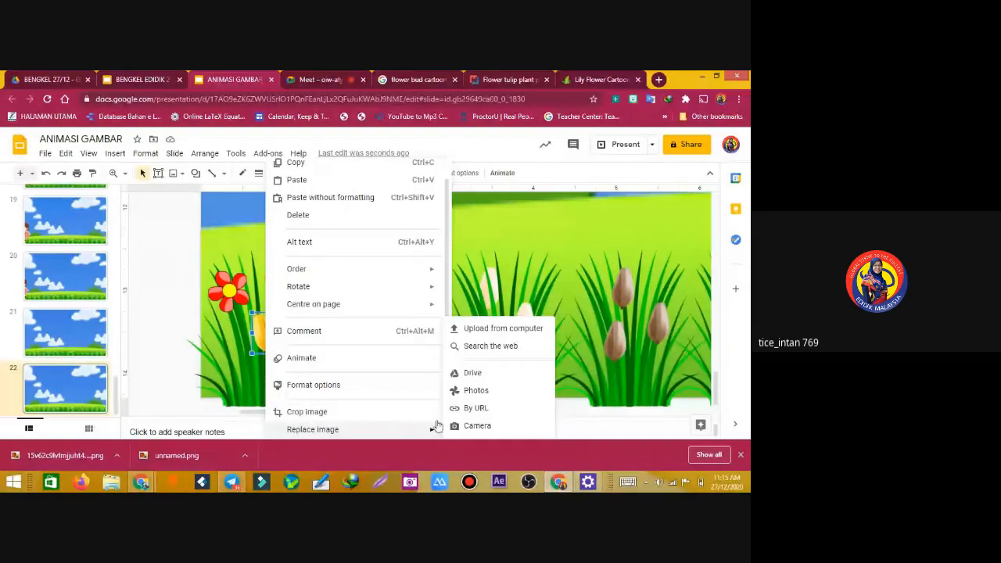
{"action": "left_click", "coordinate": [504, 352]}
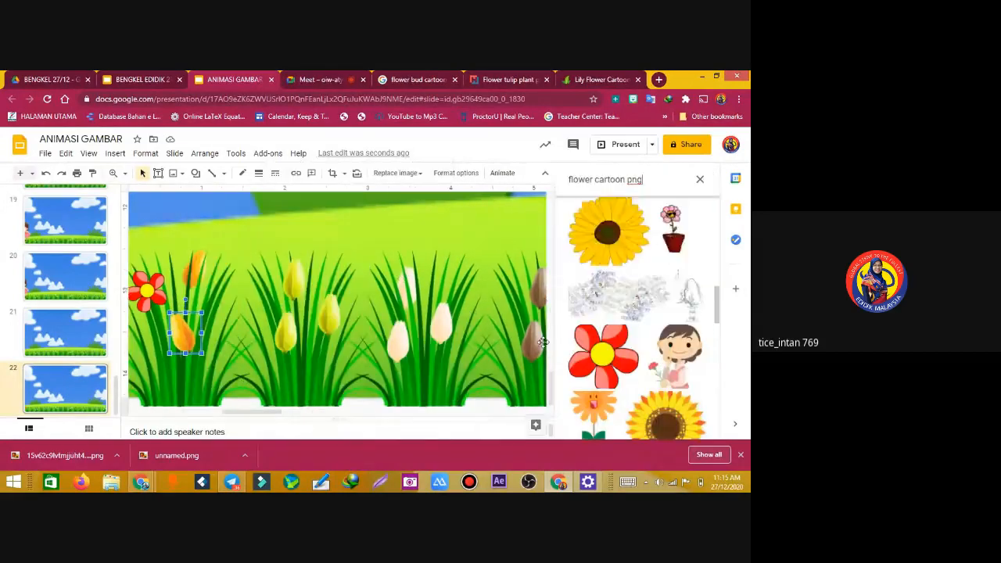
{"action": "left_click", "coordinate": [603, 356]}
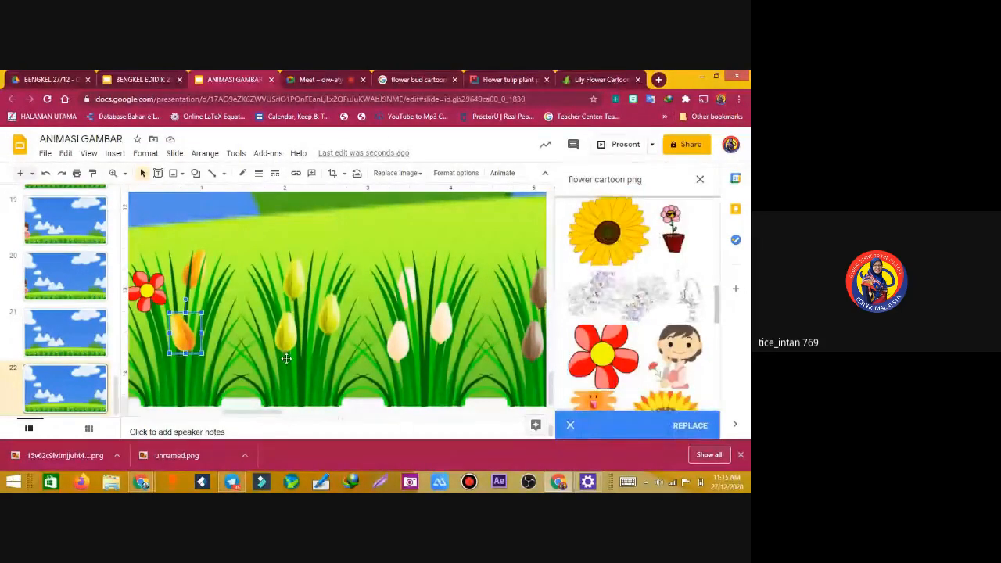
{"action": "left_click", "coordinate": [704, 427]}
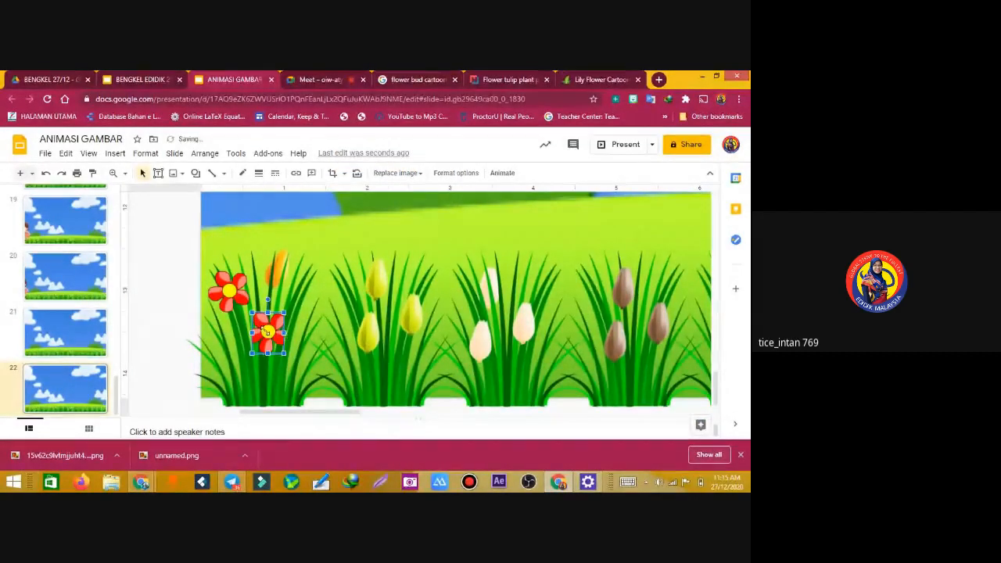
Widen the crop frame of the lower red flower on the first grass clump so all its petals are included
{"action": "double_click", "coordinate": [266, 330]}
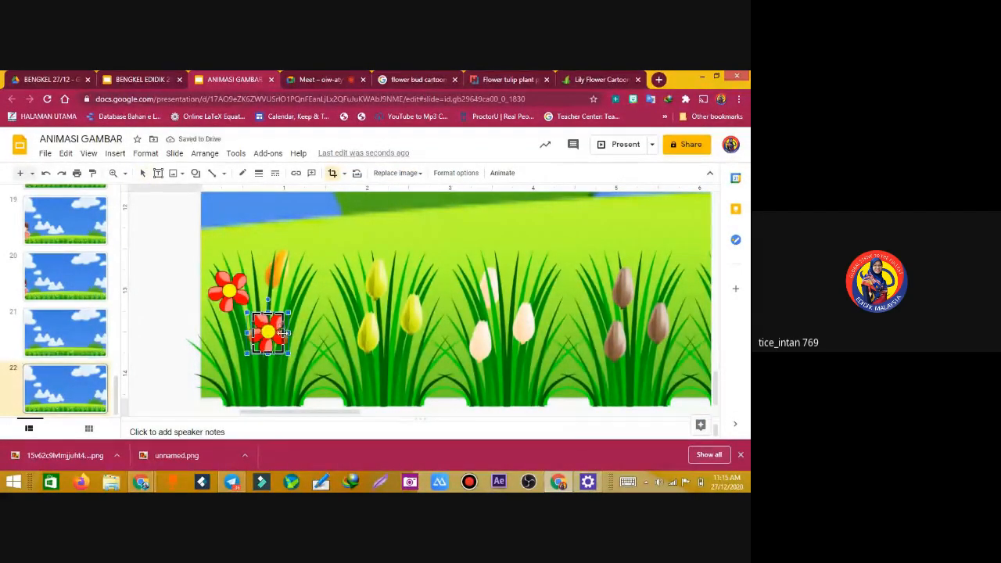
{"action": "left_click_drag", "start_coordinate": [289, 333], "coordinate": [290, 333]}
{"action": "left_click", "coordinate": [248, 373]}
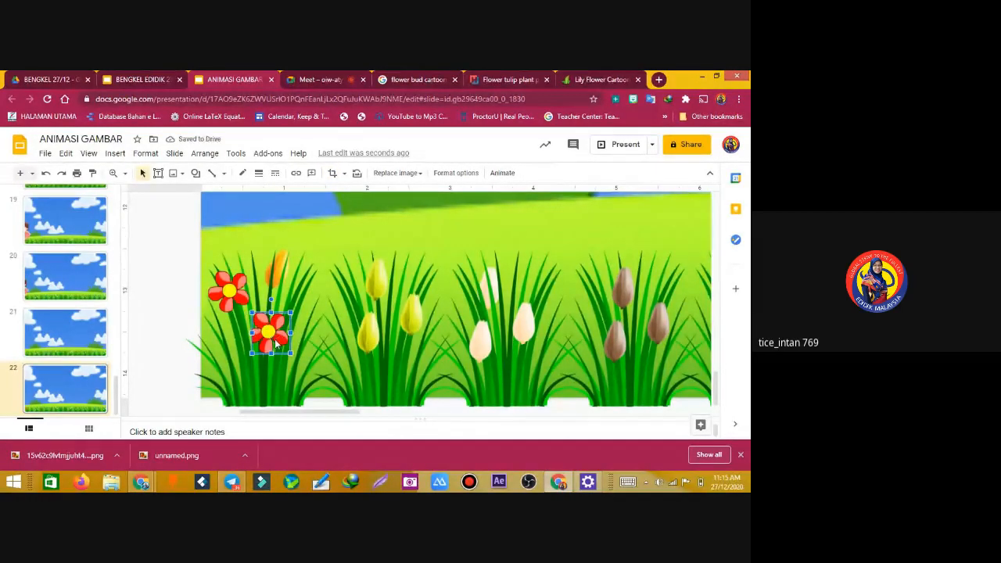
{"action": "double_click", "coordinate": [275, 341]}
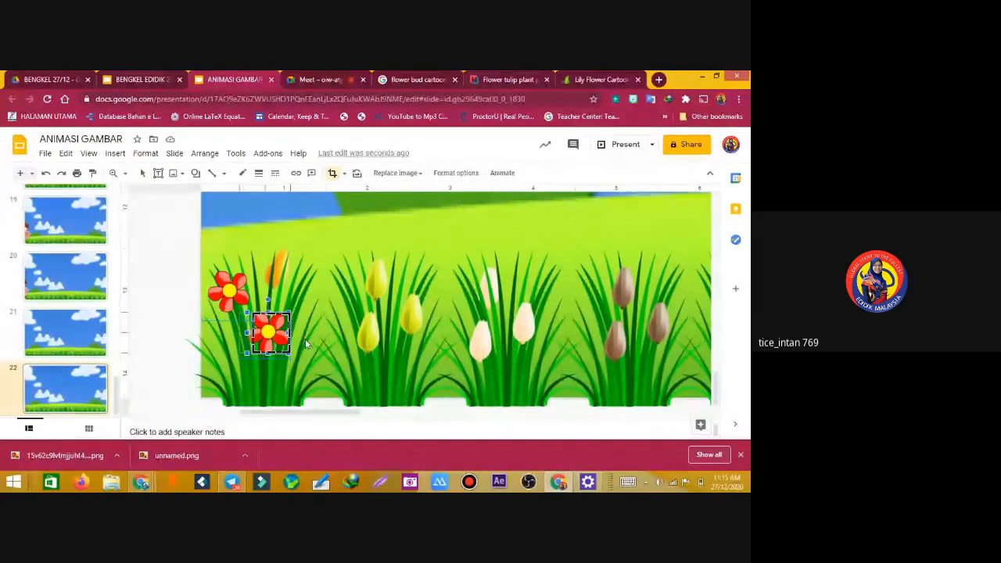
{"action": "left_click_drag", "start_coordinate": [246, 334], "coordinate": [267, 308]}
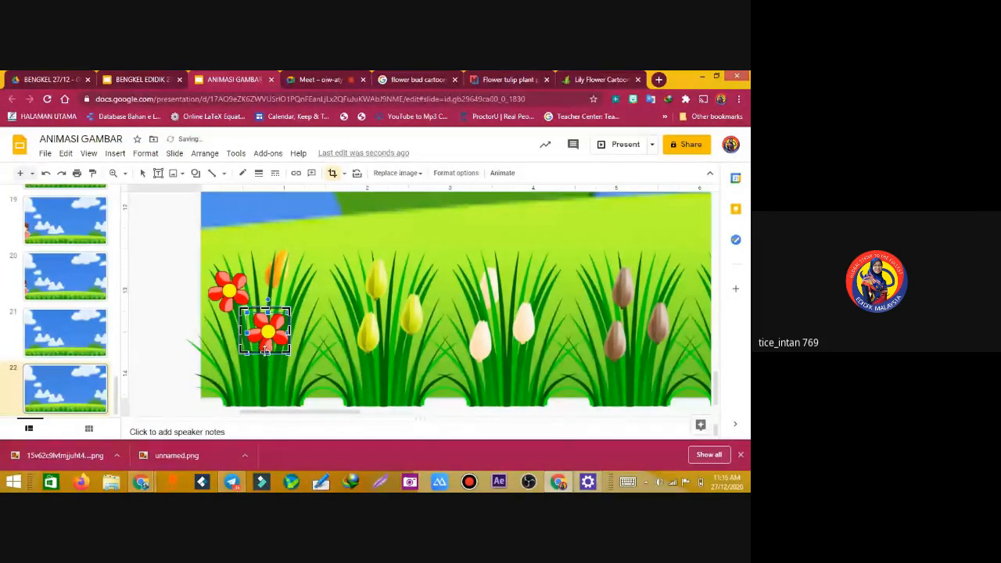
{"action": "left_click_drag", "start_coordinate": [323, 329], "coordinate": [275, 349]}
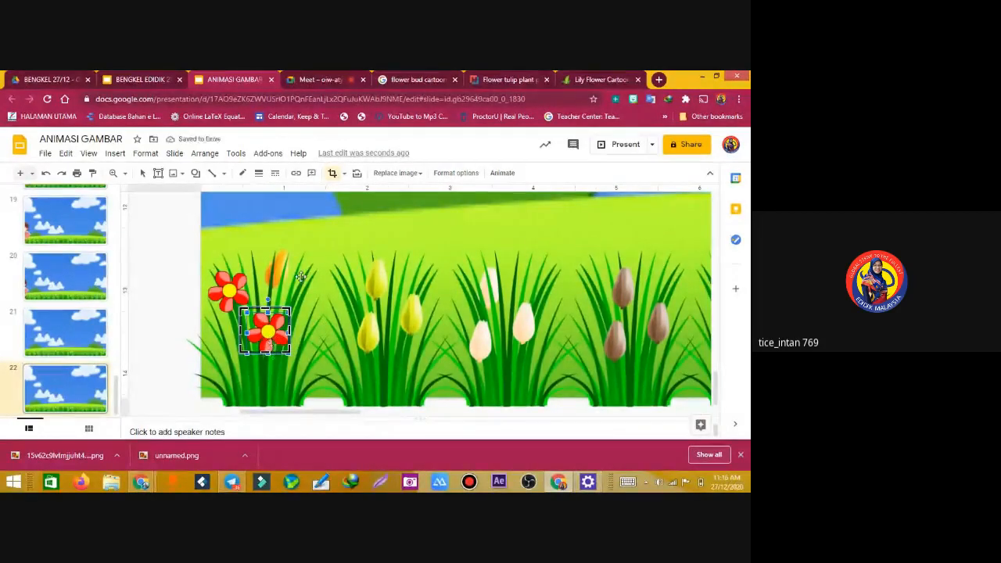
{"action": "key", "text": "Return"}
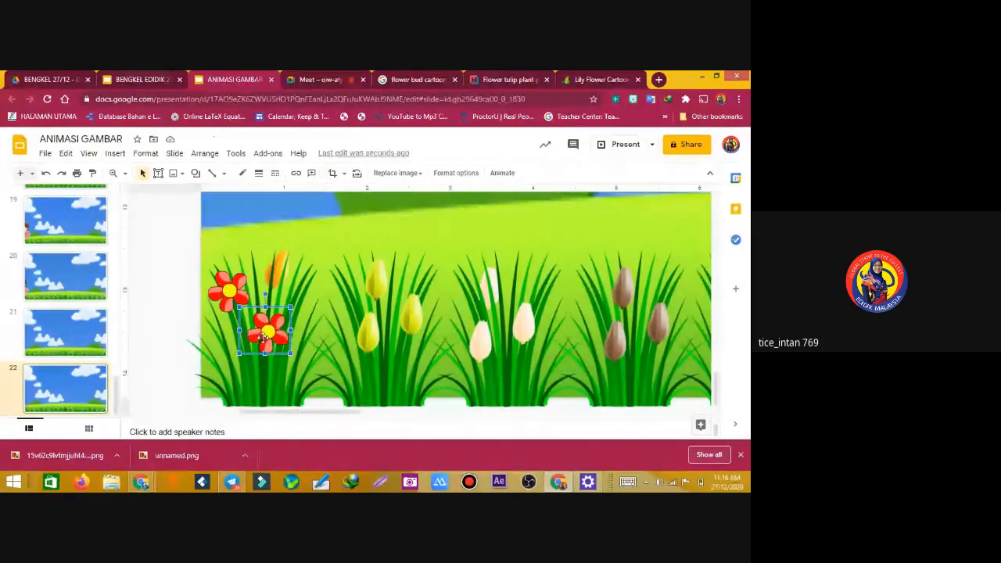
Recolour the lower red flower on the first grass clump with the Dark 8 preset
{"action": "left_click", "coordinate": [455, 174]}
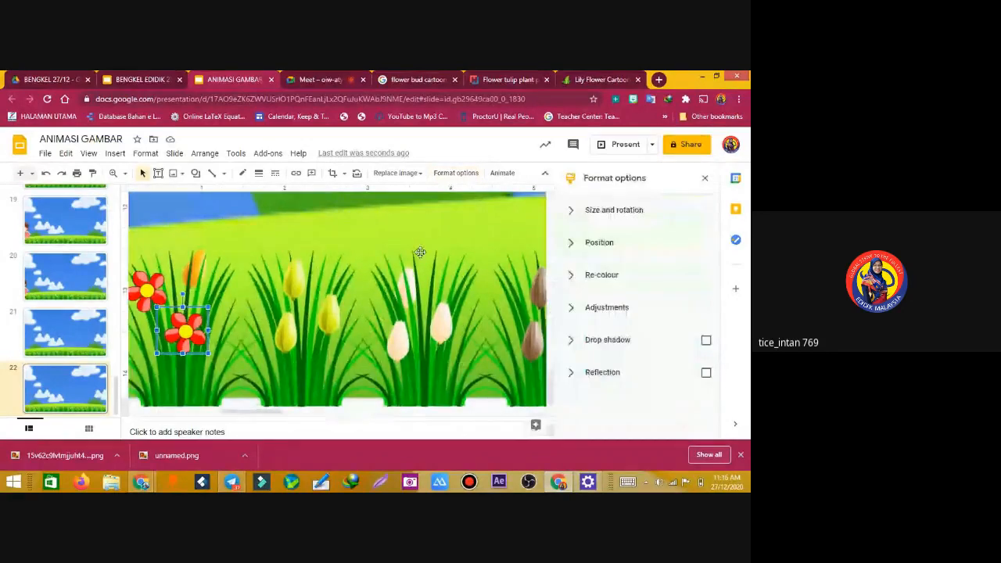
{"action": "left_click", "coordinate": [601, 276]}
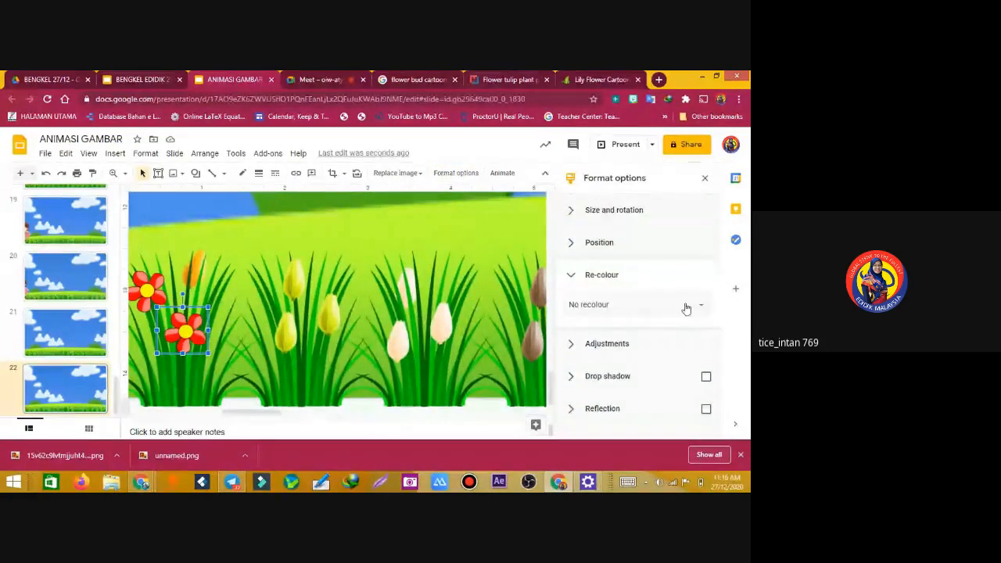
{"action": "left_click", "coordinate": [704, 305]}
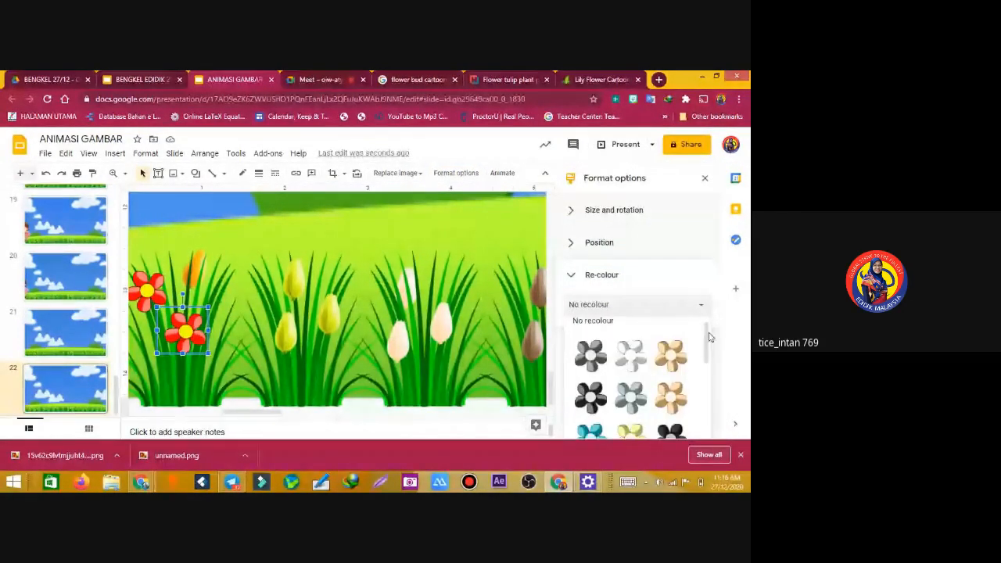
{"action": "left_click_drag", "start_coordinate": [707, 340], "coordinate": [705, 396]}
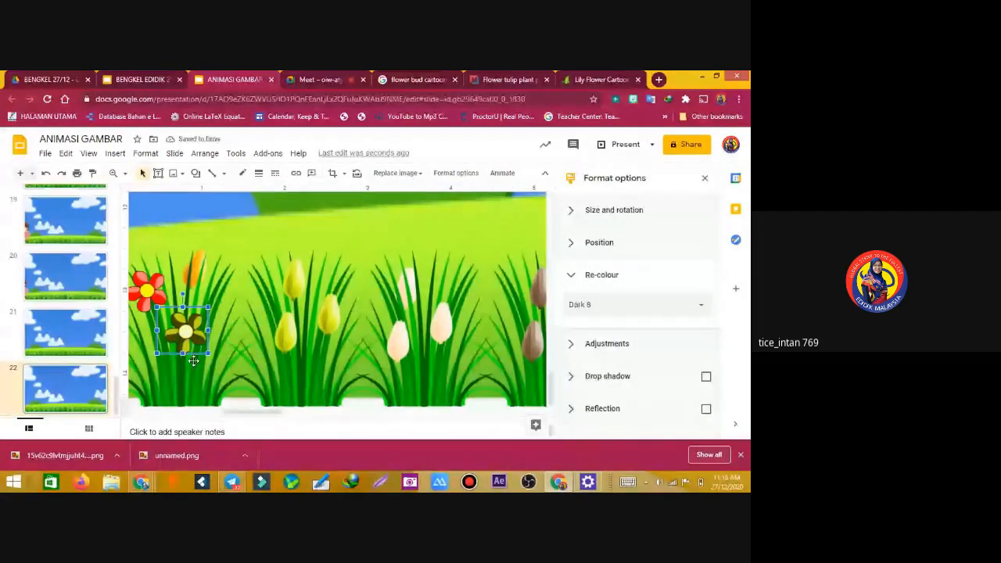
Change the lower flower's recolour preset to Light 7 and close the format options
{"action": "left_click", "coordinate": [664, 311]}
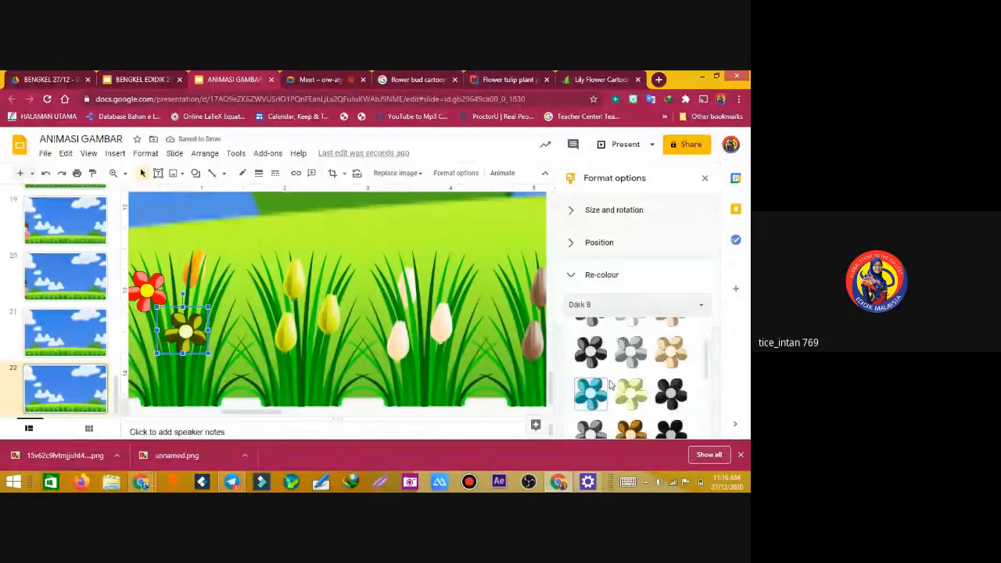
{"action": "left_click", "coordinate": [583, 399]}
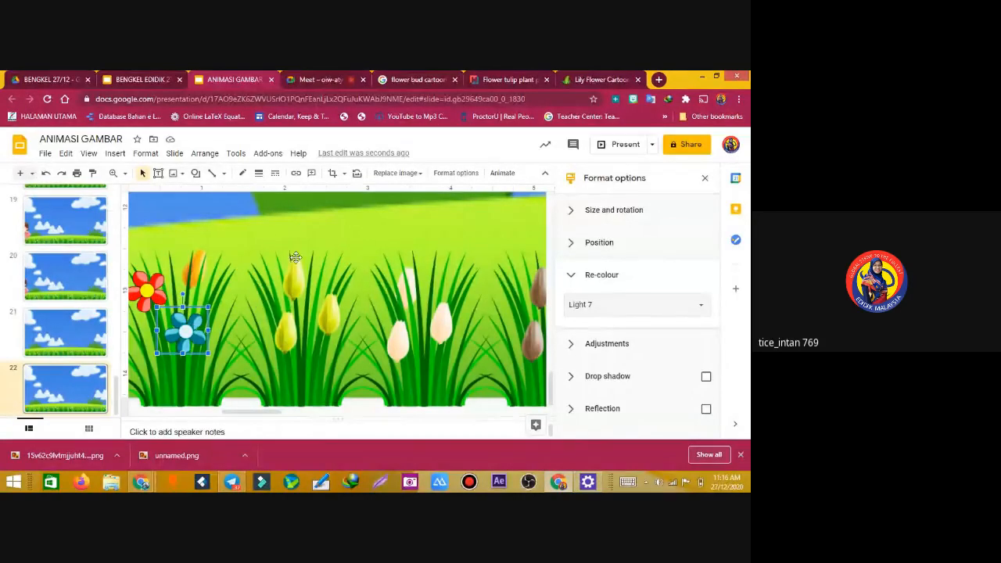
{"action": "left_click", "coordinate": [538, 315]}
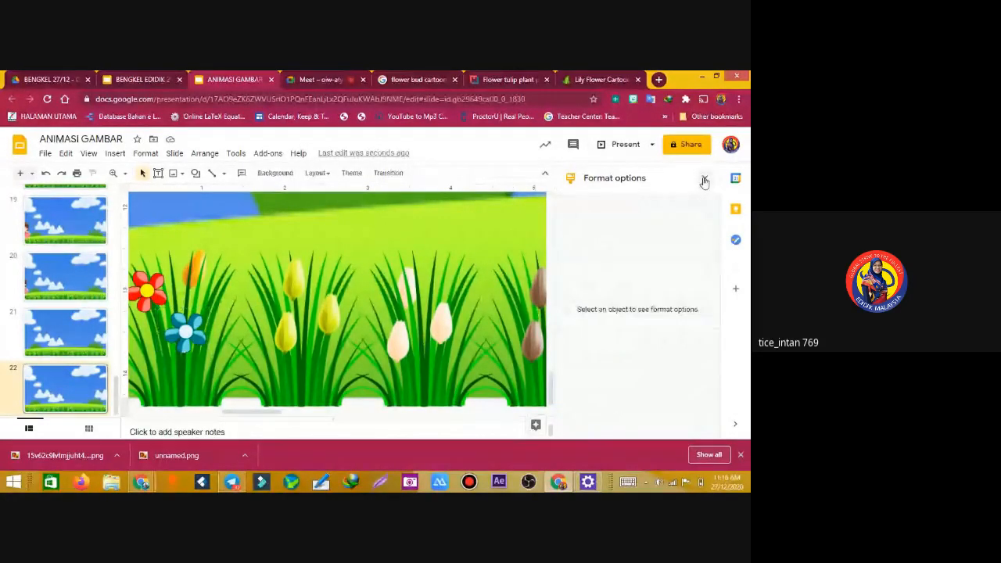
{"action": "left_click", "coordinate": [705, 177]}
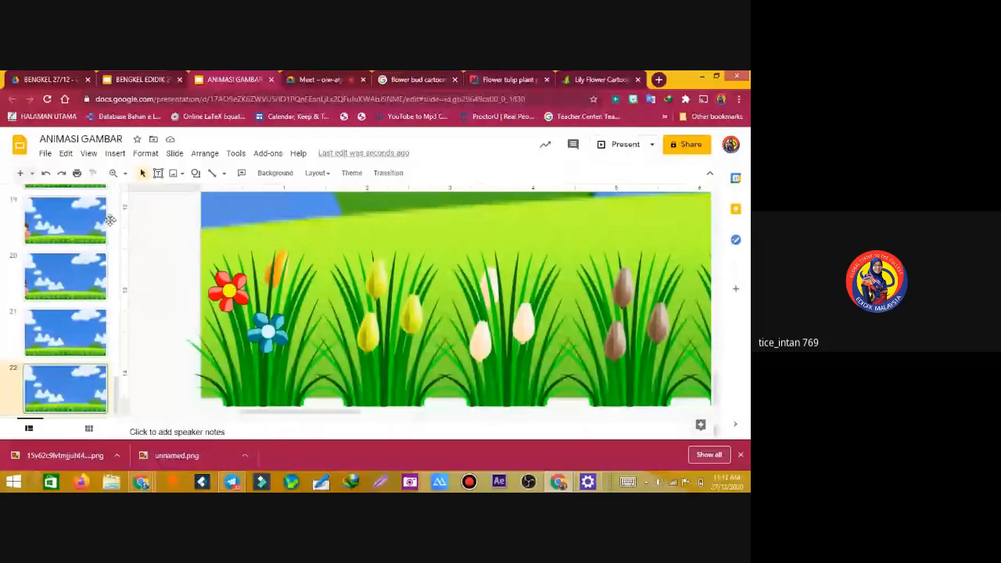
{"action": "left_click", "coordinate": [232, 293]}
{"action": "left_click", "coordinate": [293, 228]}
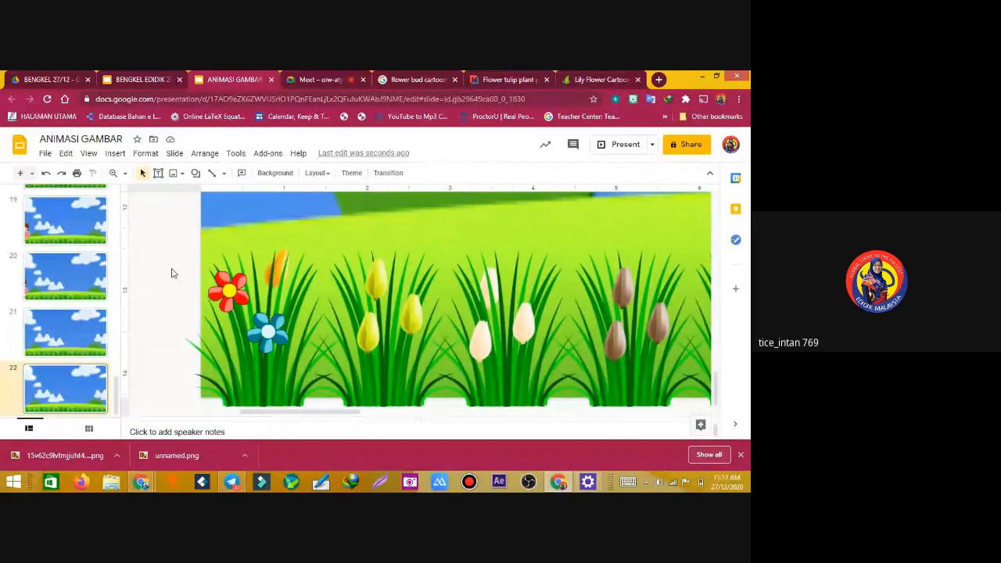
Undo the recolouring, cropping and image replacement of the lower flower on the first grass clump
{"action": "key", "text": "ctrl+z"}
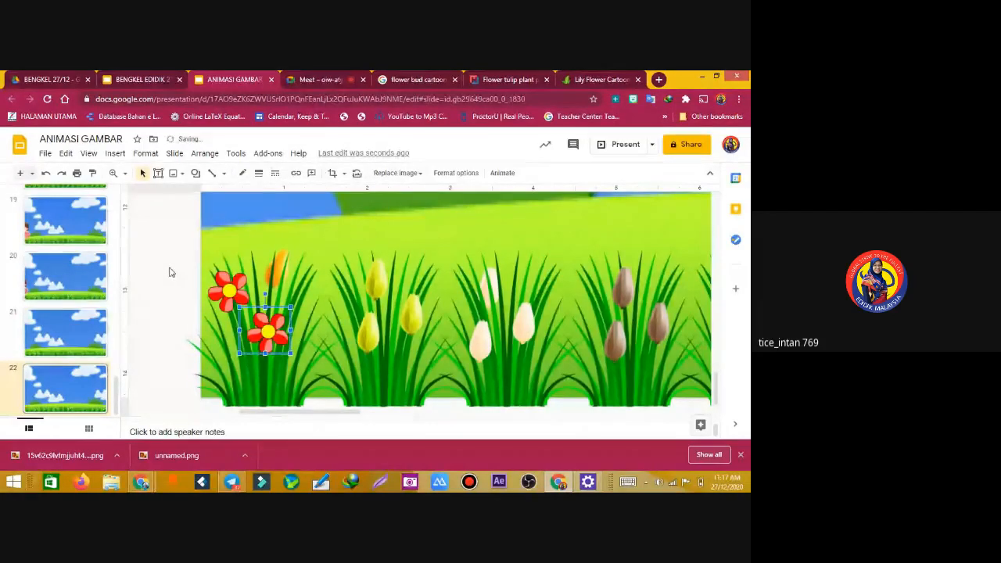
{"action": "key", "text": "ctrl+z"}
{"action": "key", "text": "ctrl+z"}
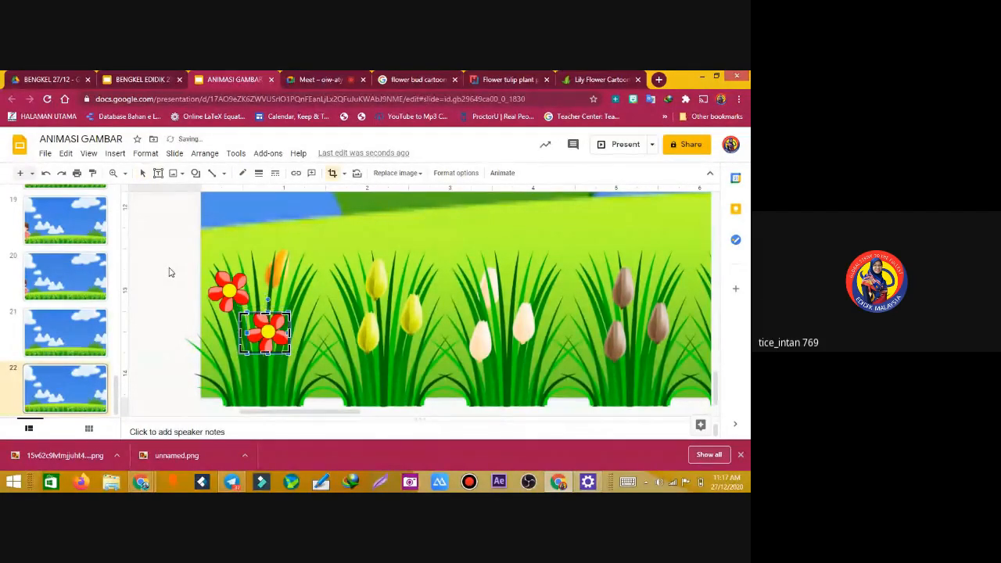
{"action": "key", "text": "ctrl+z"}
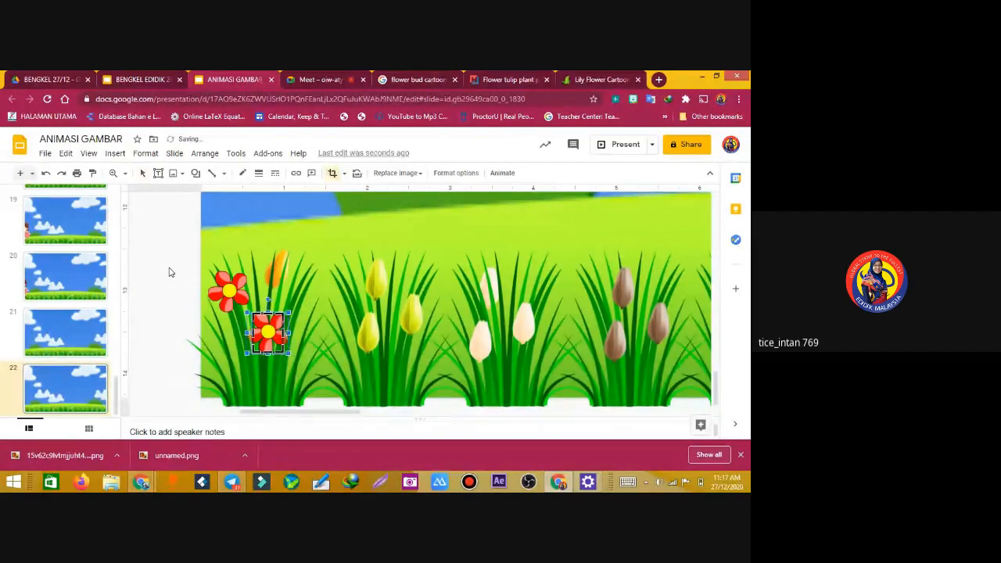
{"action": "key", "text": "ctrl+z"}
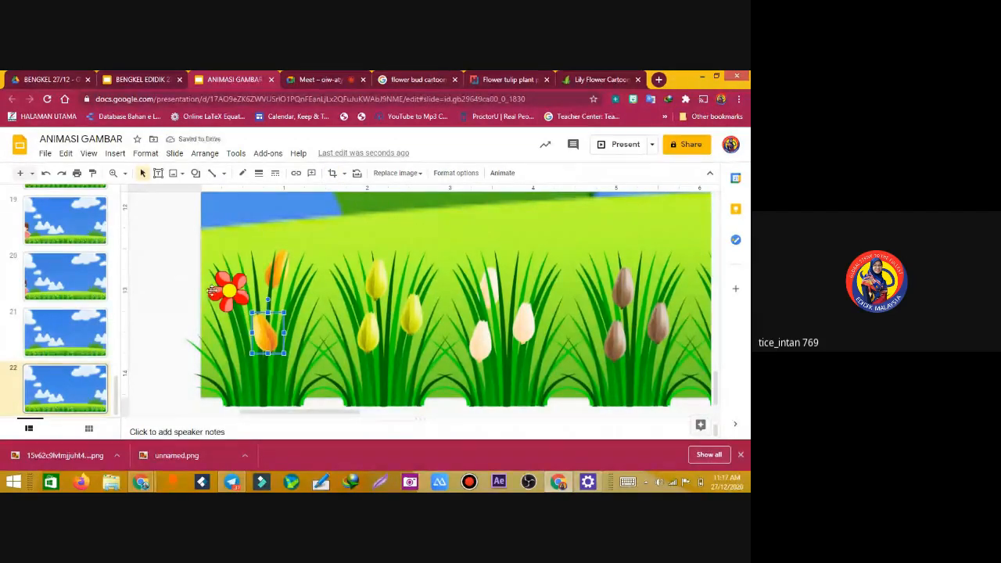
Undo the remaining red flower edits back to the large loose flower above the grass, and delete that flower
{"action": "left_click", "coordinate": [213, 291]}
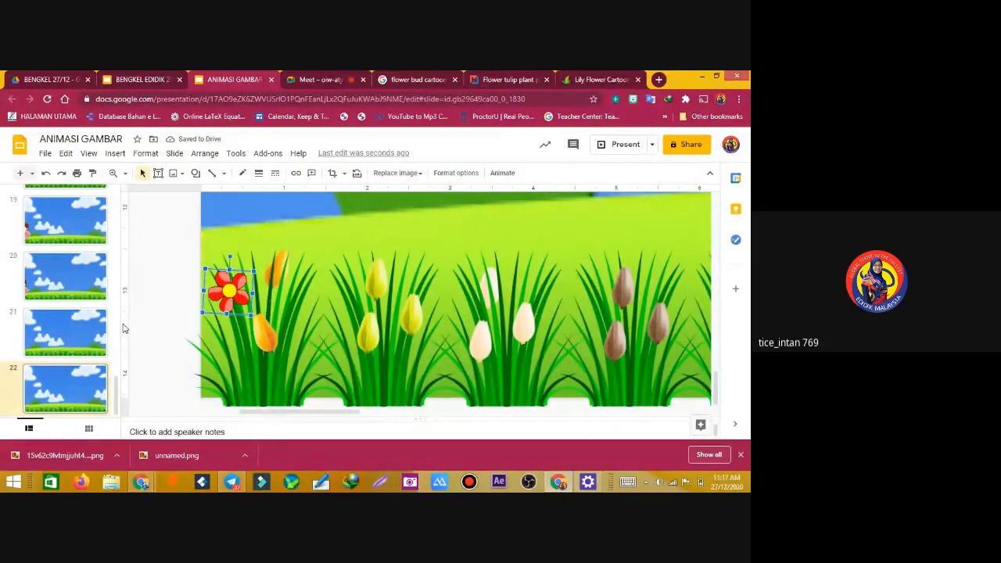
{"action": "key", "text": "ctrl+z"}
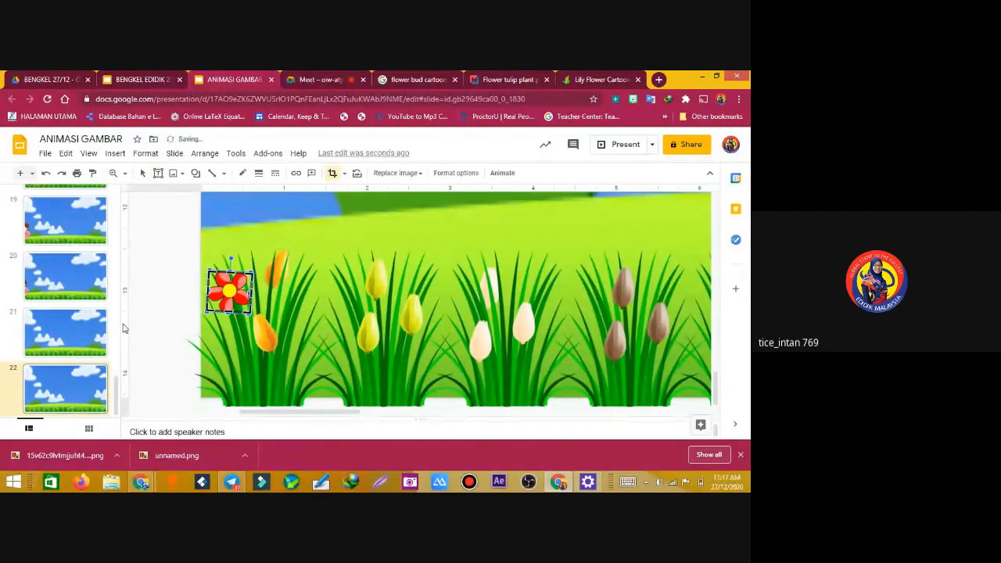
{"action": "key", "text": "ctrl+z"}
{"action": "key", "text": "ctrl+z"}
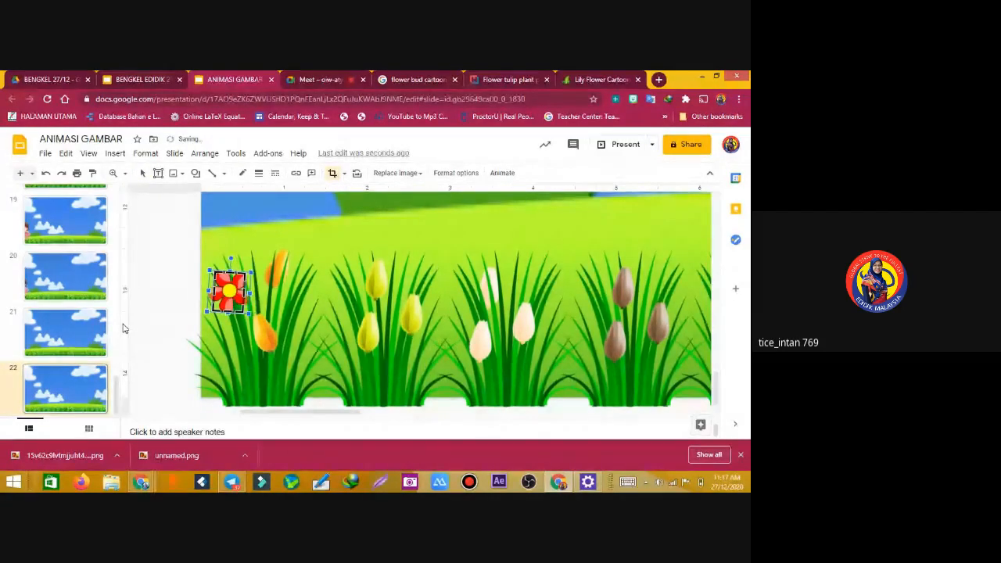
{"action": "key", "text": "ctrl+z"}
{"action": "key", "text": "ctrl+z"}
{"action": "key", "text": "ctrl+z"}
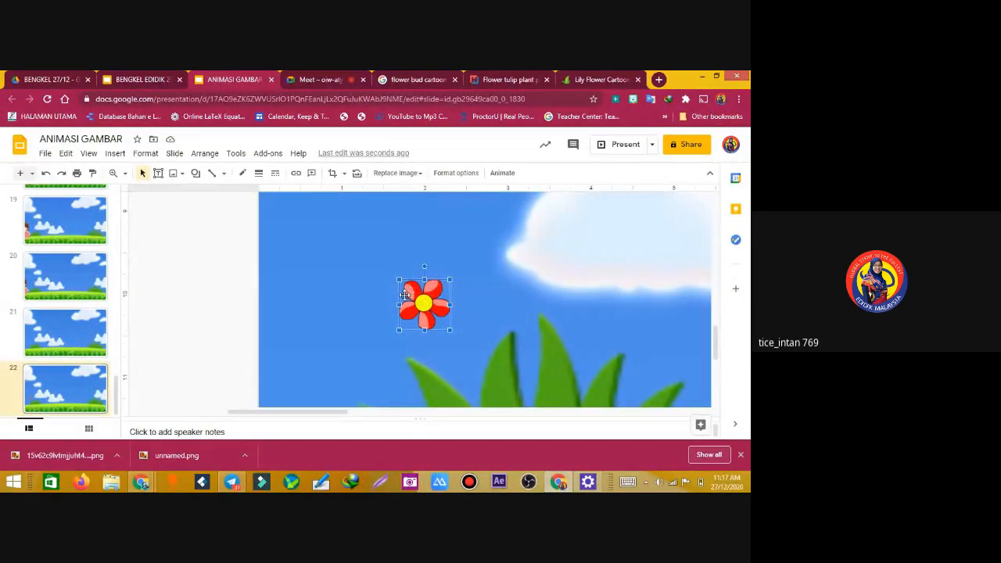
{"action": "key", "text": "ctrl+z"}
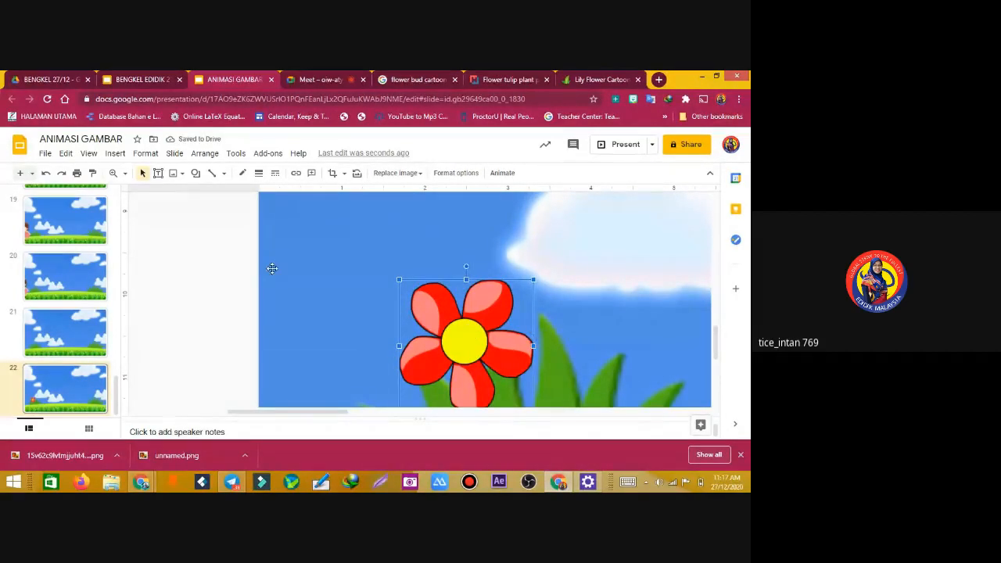
{"action": "key", "text": "ctrl+z"}
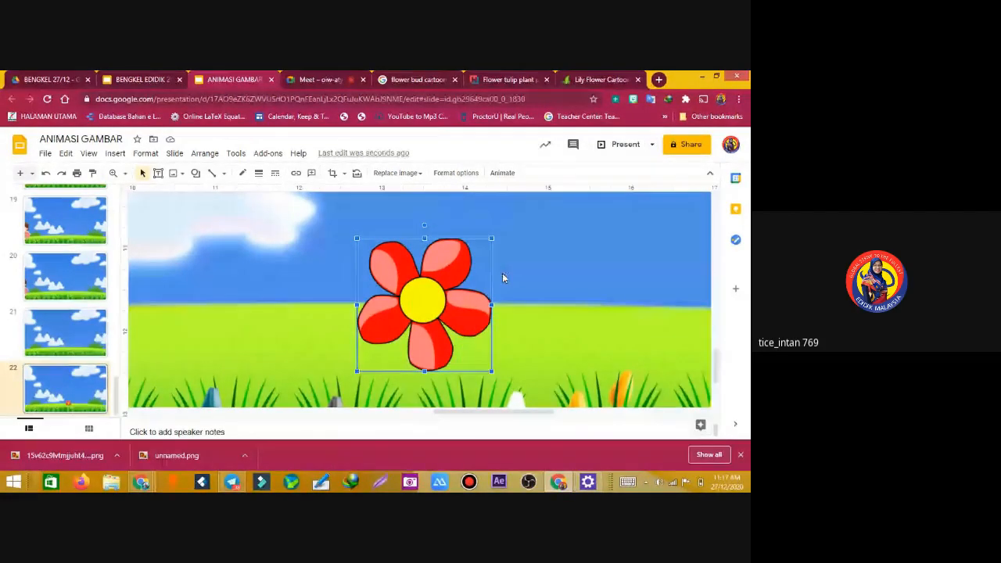
{"action": "key", "text": "Delete"}
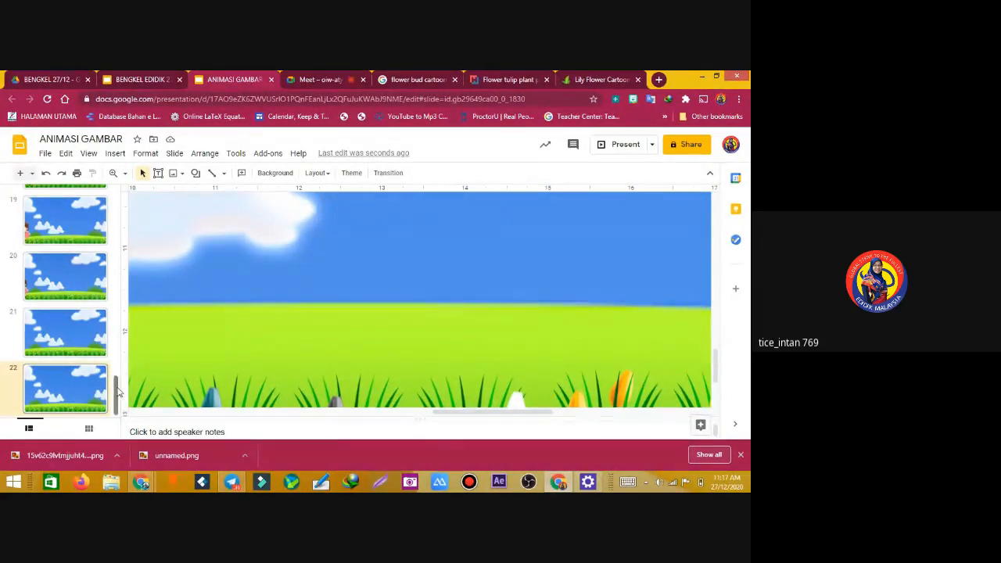
Delete slide 21 from the presentation
{"action": "scroll", "coordinate": [117, 382], "scroll_direction": "up", "scroll_amount": 1}
{"action": "left_click_drag", "start_coordinate": [117, 332], "coordinate": [118, 402]}
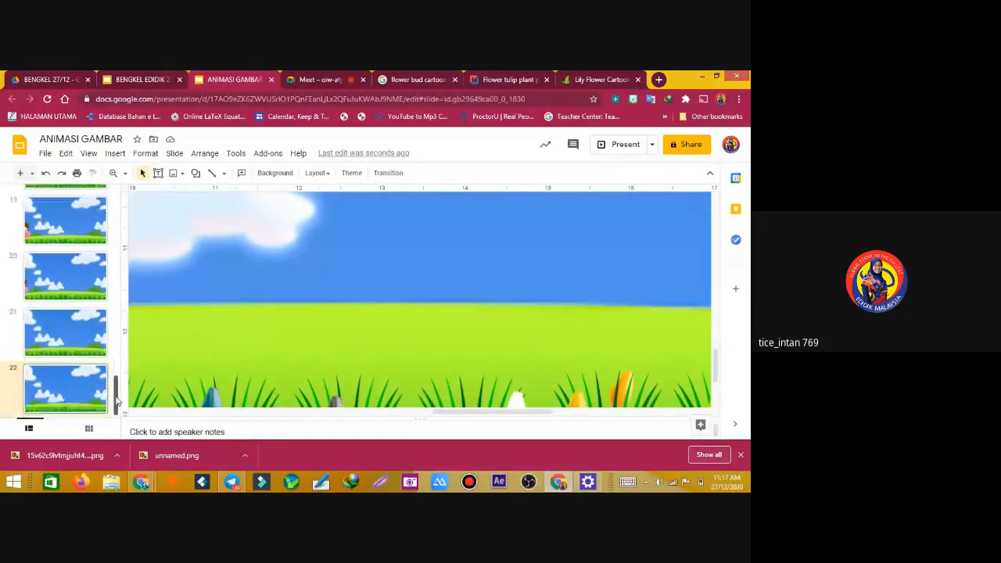
{"action": "right_click", "coordinate": [61, 331]}
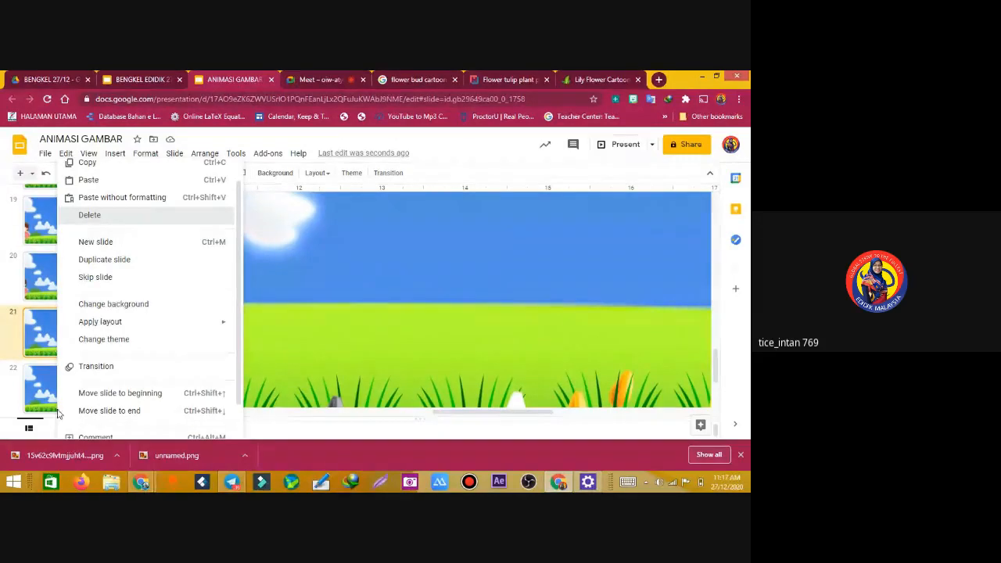
{"action": "left_click", "coordinate": [89, 214]}
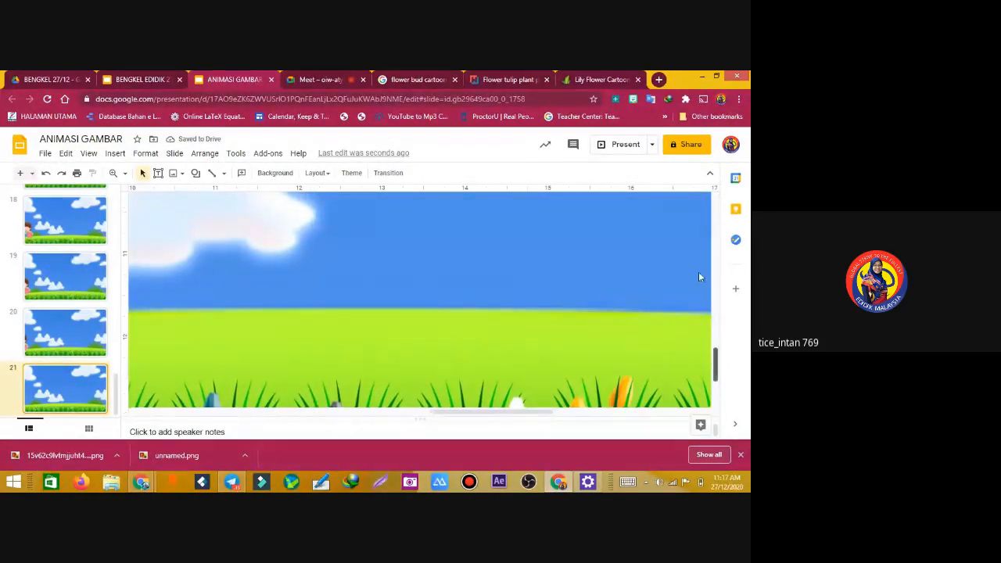
Go back to the start of the slide list and open the Publish to the web settings for the presentation
{"action": "left_click_drag", "start_coordinate": [715, 364], "coordinate": [720, 188]}
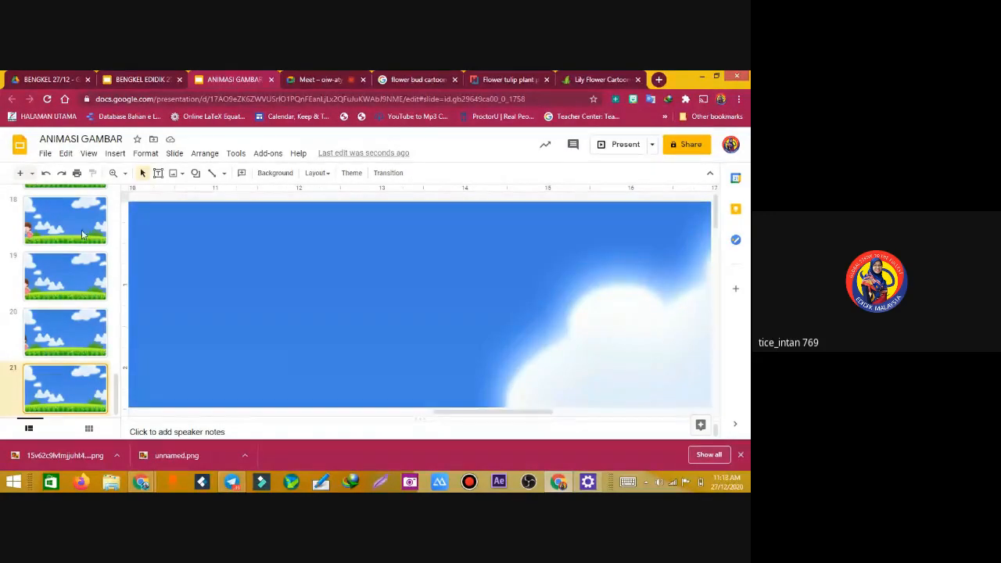
{"action": "scroll", "coordinate": [120, 352], "scroll_direction": "up", "scroll_amount": 3}
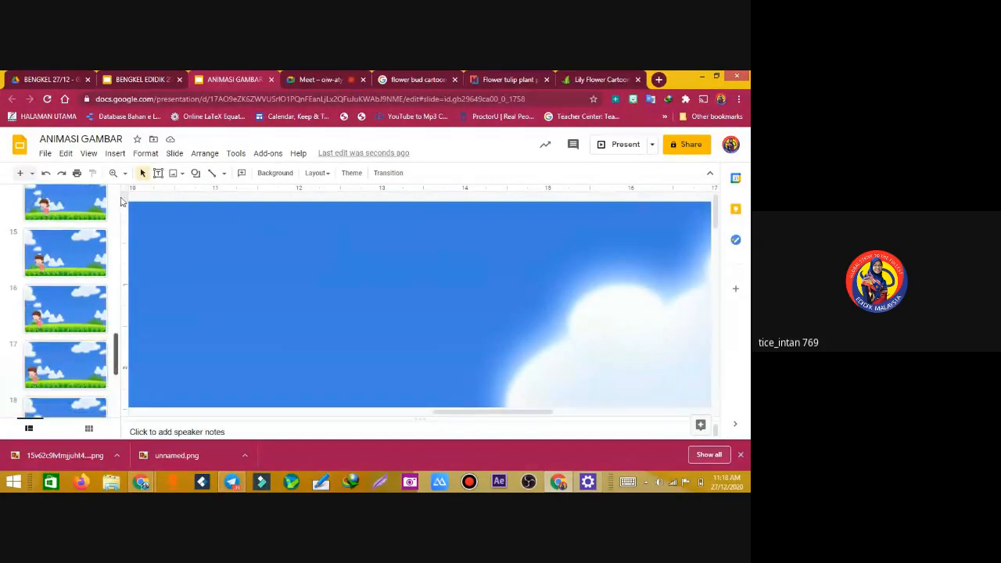
{"action": "scroll", "coordinate": [121, 202], "scroll_direction": "up", "scroll_amount": 10}
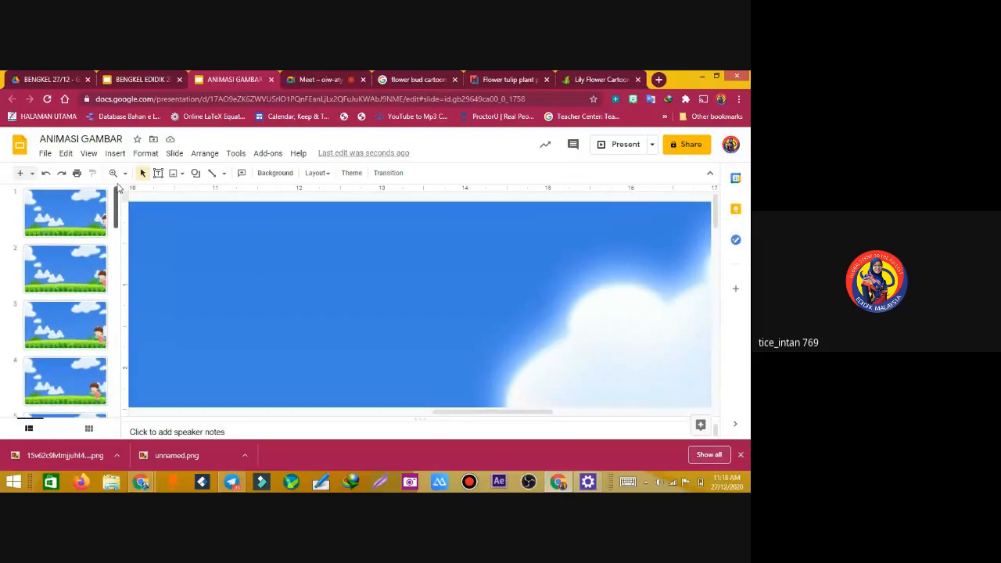
{"action": "left_click", "coordinate": [45, 155]}
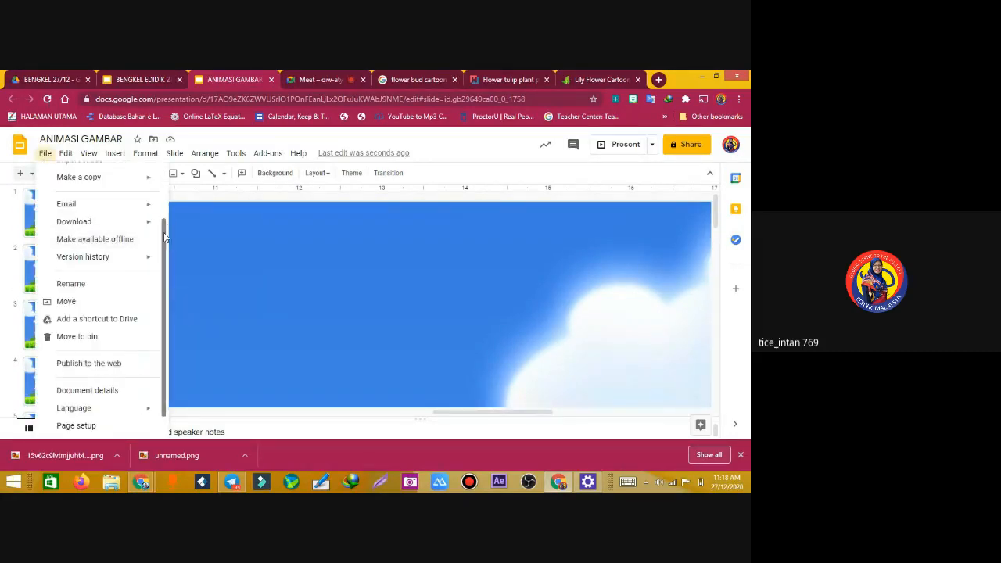
{"action": "scroll", "coordinate": [164, 237], "scroll_direction": "up", "scroll_amount": 2}
{"action": "scroll", "coordinate": [168, 283], "scroll_direction": "down", "scroll_amount": 3}
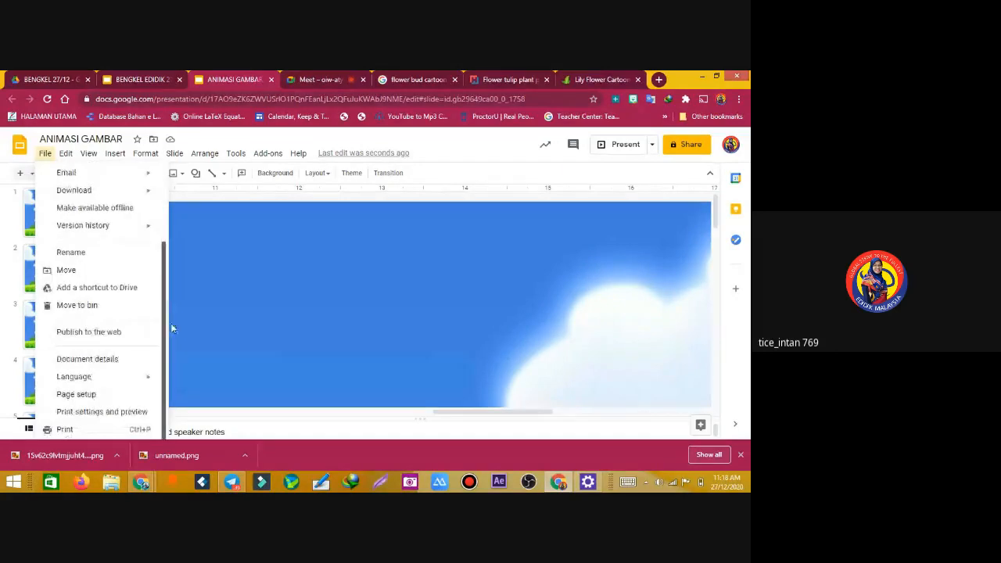
{"action": "left_click", "coordinate": [75, 333]}
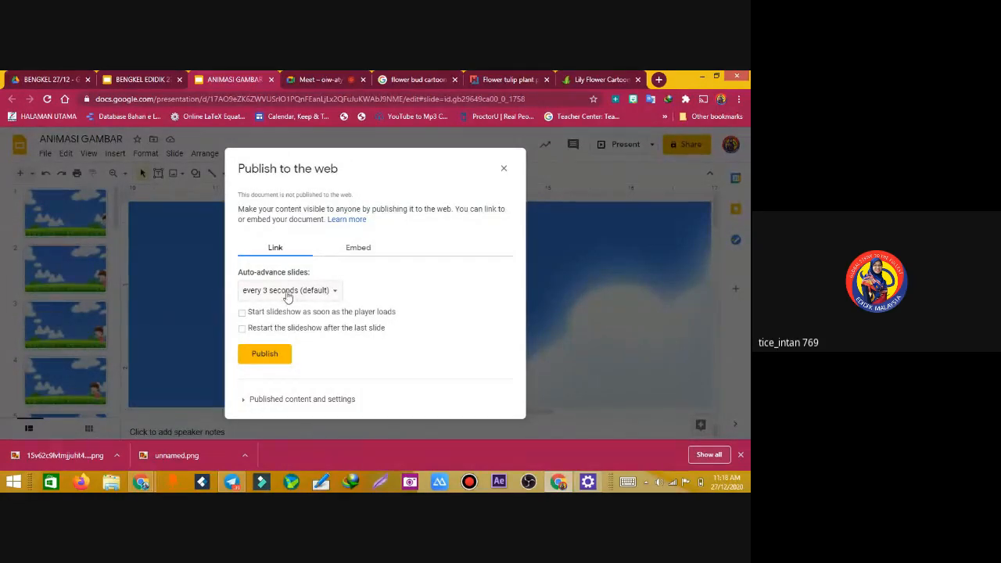
Publish the presentation to the web, auto-advancing every 2 seconds, starting as soon as the player loads and restarting after the last slide
{"action": "left_click", "coordinate": [288, 291]}
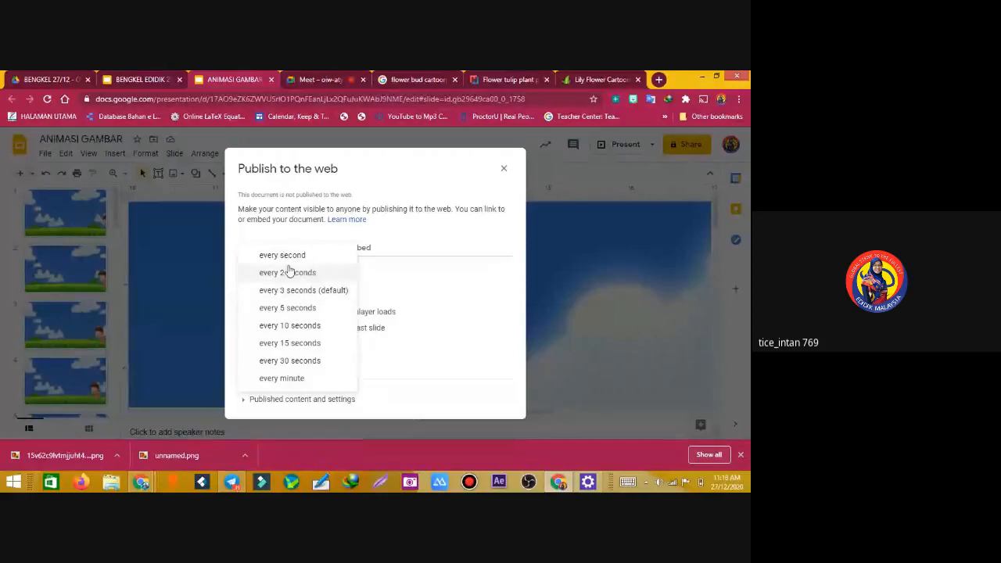
{"action": "left_click", "coordinate": [294, 273]}
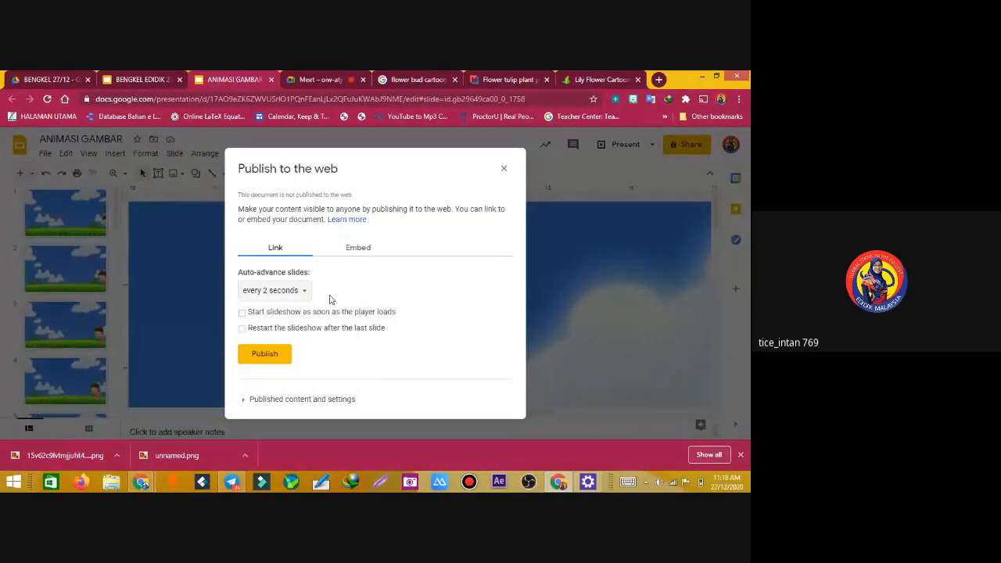
{"action": "left_click", "coordinate": [242, 312]}
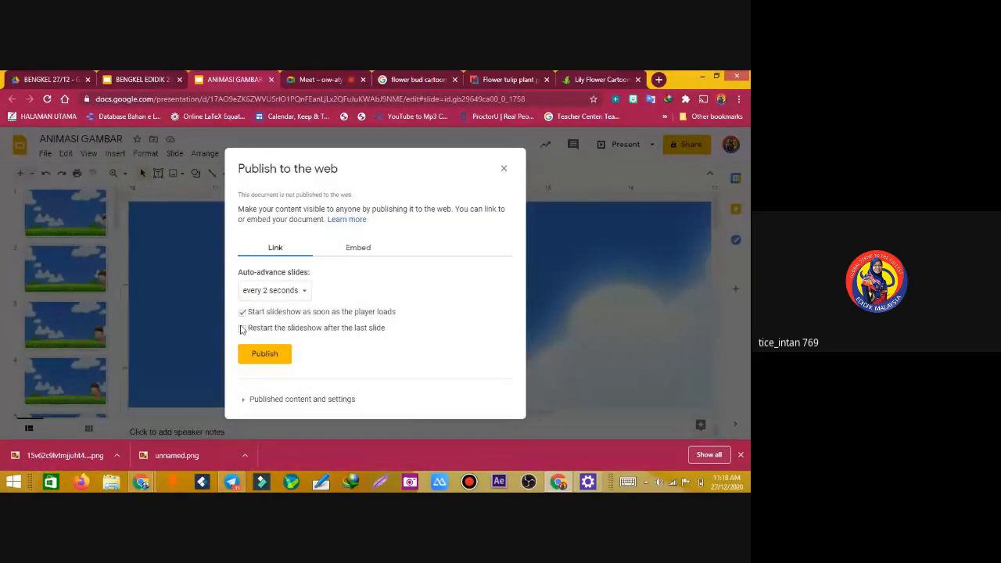
{"action": "left_click", "coordinate": [242, 329]}
{"action": "left_click", "coordinate": [255, 361]}
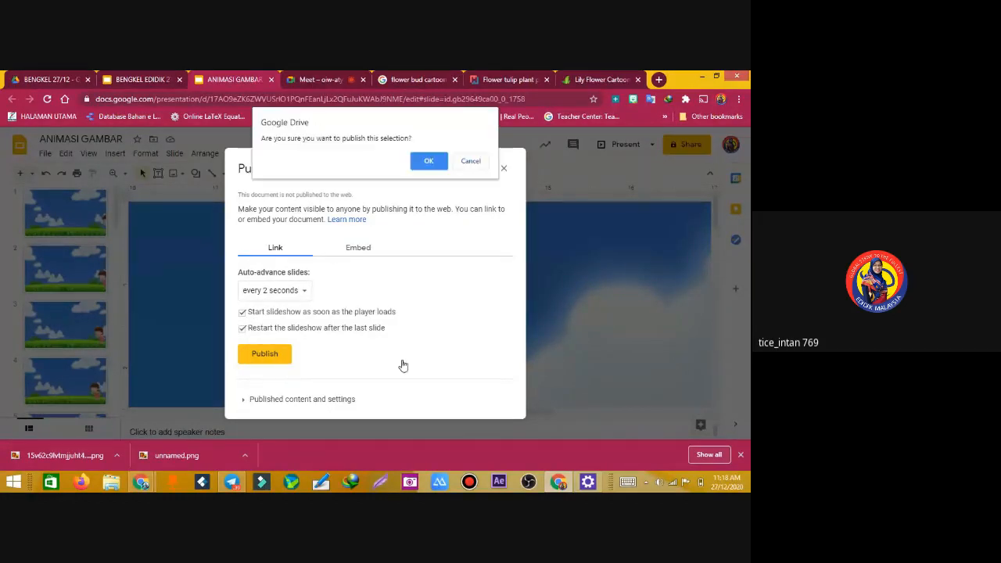
{"action": "left_click", "coordinate": [428, 164]}
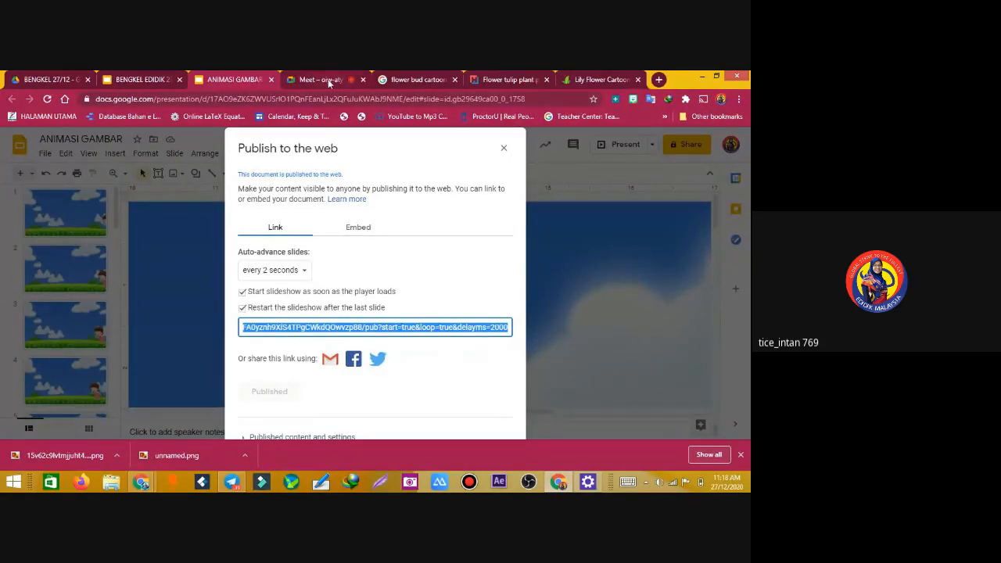
Load the published presentation link in the browser tab holding the flower bud cartoon image search
{"action": "left_click", "coordinate": [455, 86]}
{"action": "left_click", "coordinate": [412, 103]}
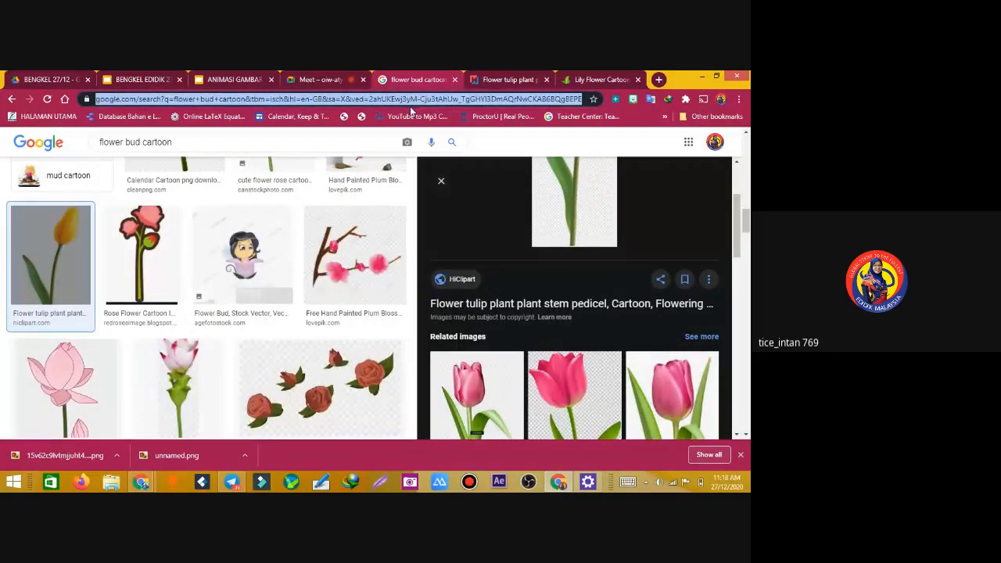
{"action": "key", "text": "ctrl+v"}
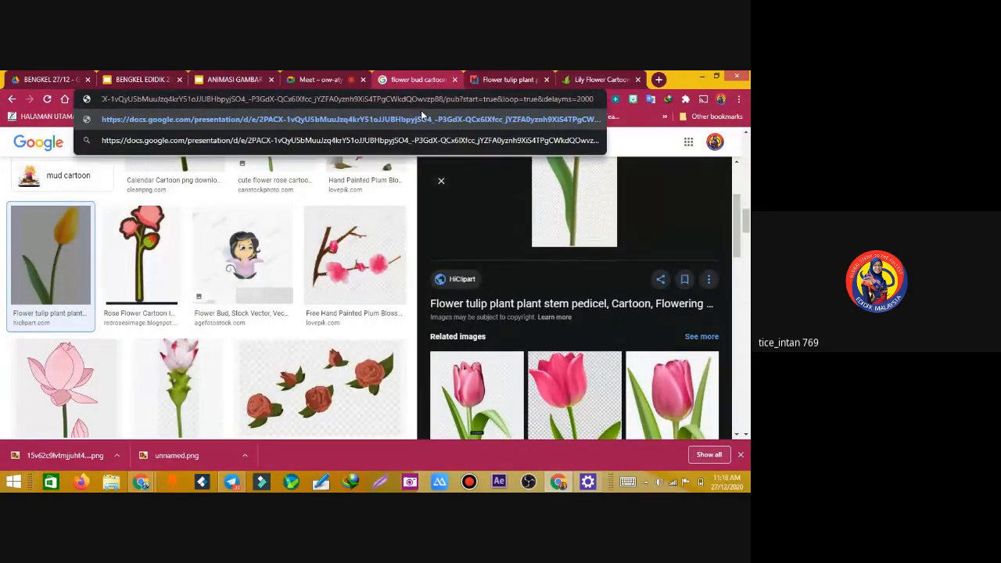
{"action": "key", "text": "Return"}
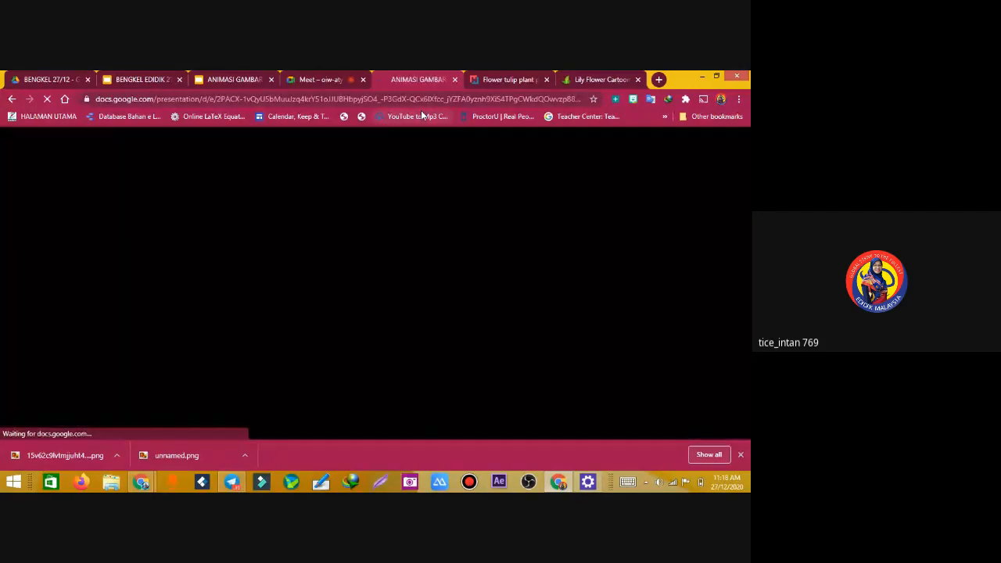
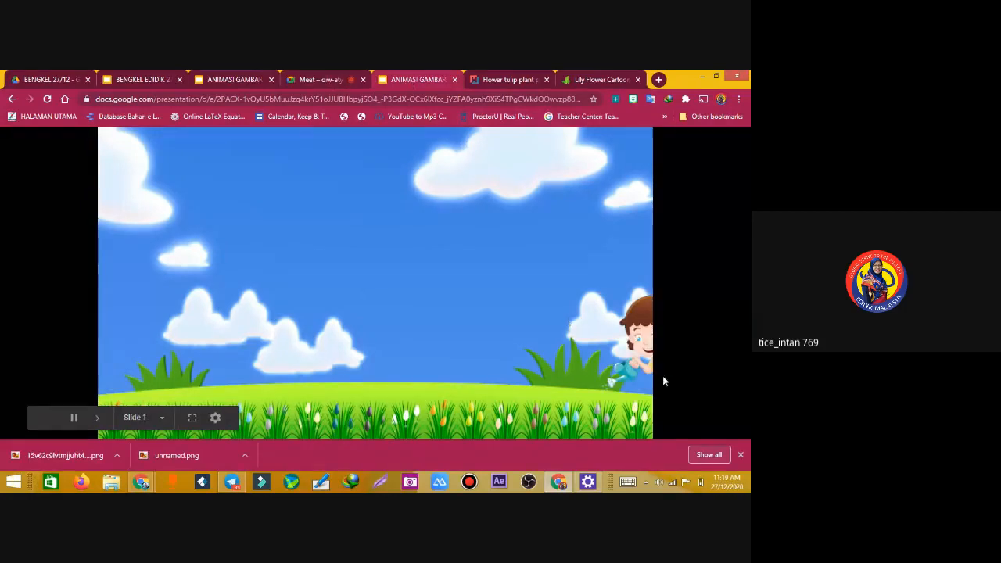
{"action": "left_click", "coordinate": [561, 97]}
{"action": "left_click", "coordinate": [328, 79]}
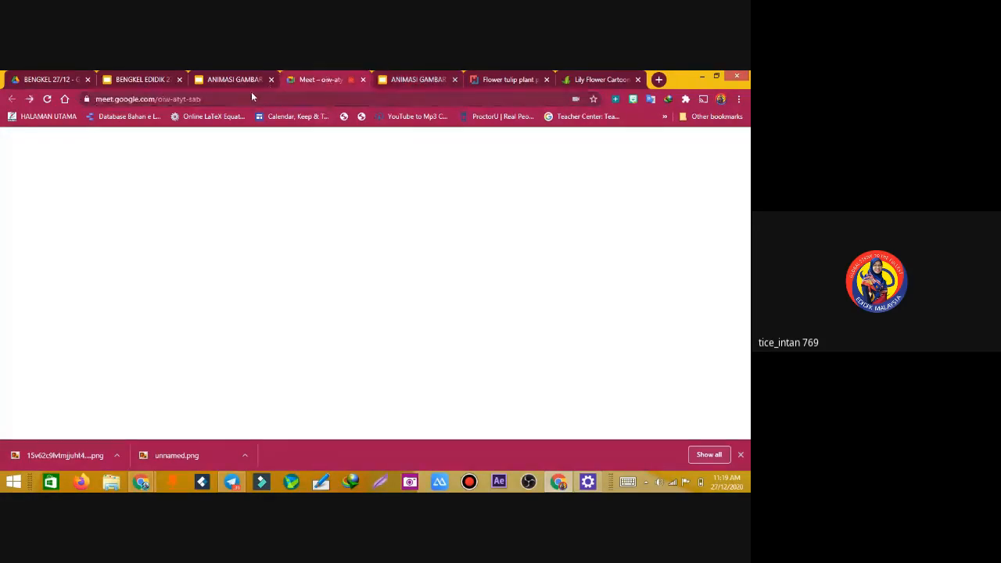
{"action": "left_click", "coordinate": [390, 81]}
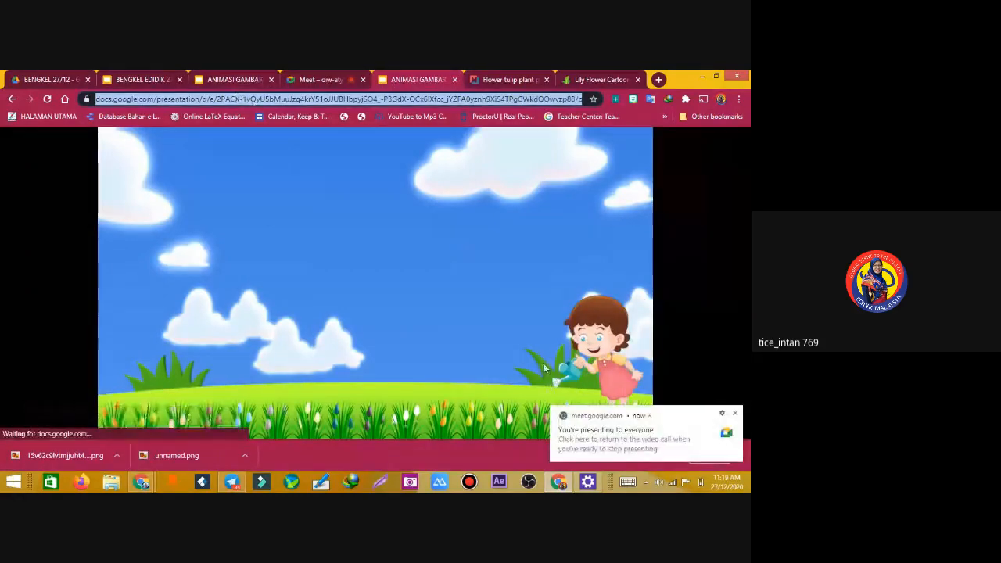
{"action": "left_click", "coordinate": [736, 414]}
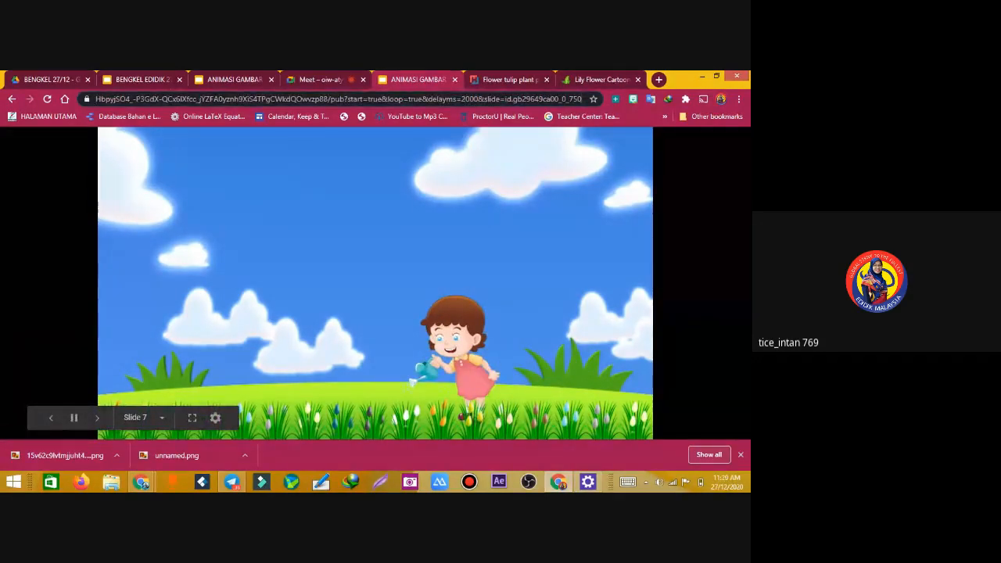
Set the delayms value at the end of the published link to 300 and reload the slideshow
{"action": "left_click", "coordinate": [239, 99]}
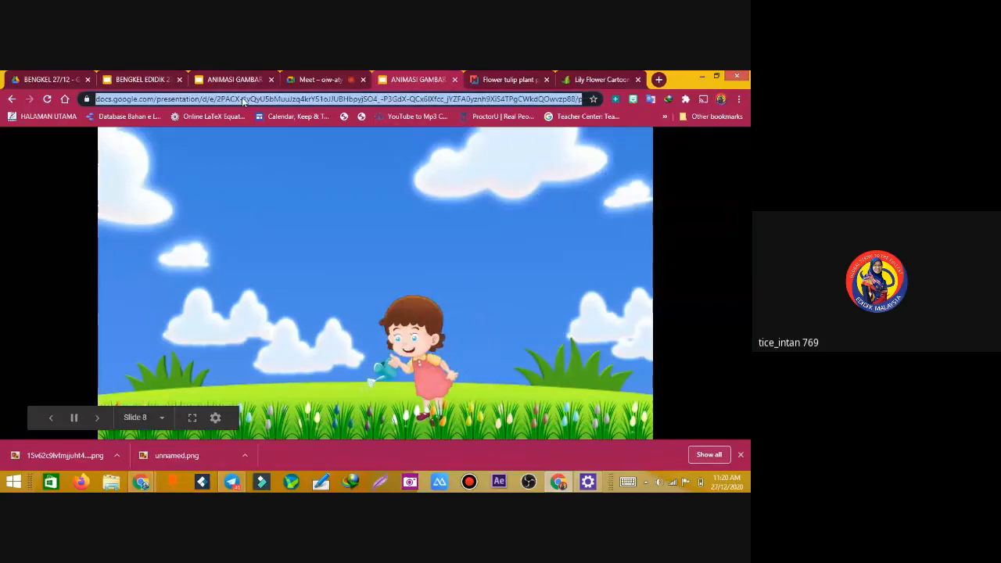
{"action": "right_click", "coordinate": [244, 100]}
{"action": "left_click", "coordinate": [291, 149]}
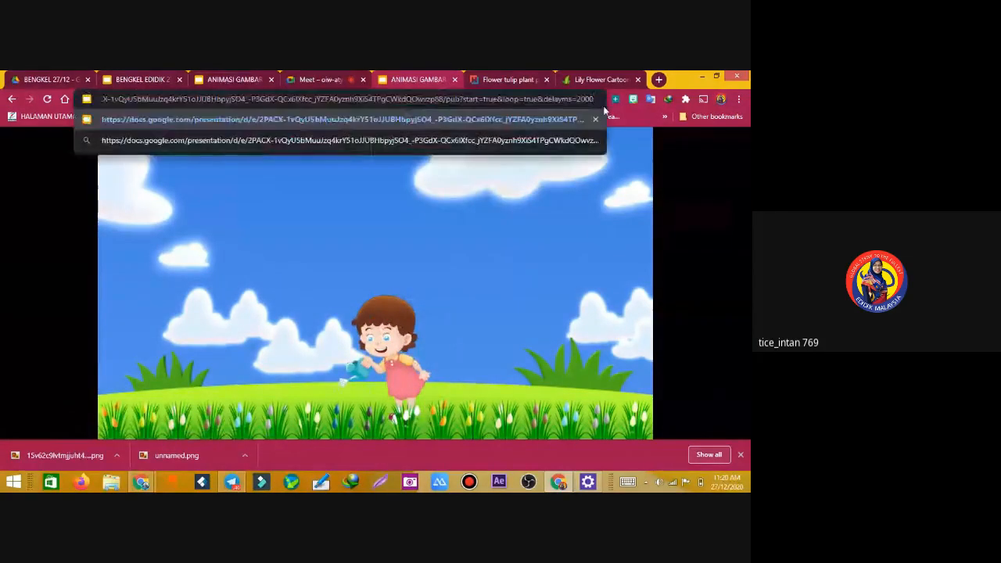
{"action": "key", "text": "BackSpace"}
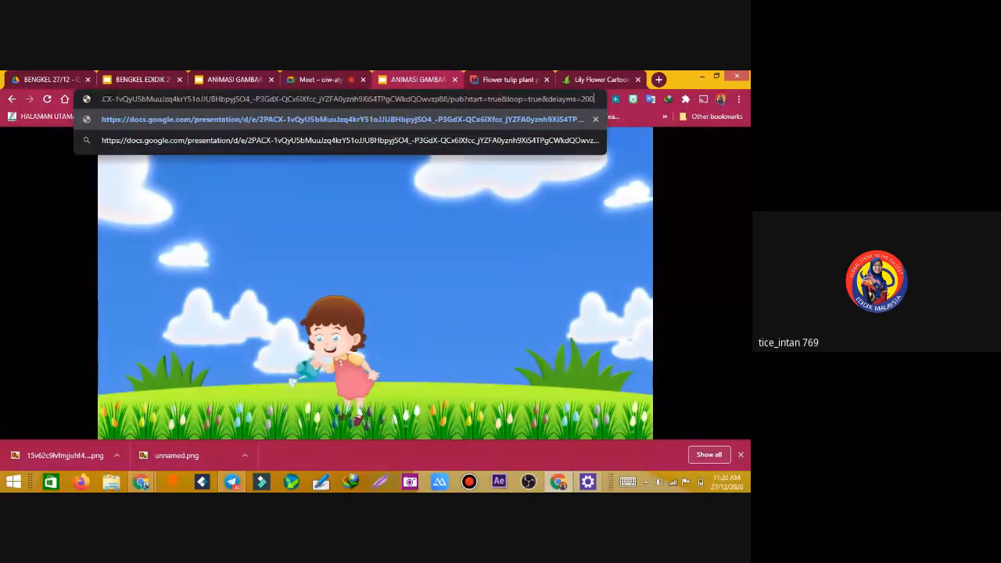
{"action": "key", "text": "BackSpace"}
{"action": "key", "text": "BackSpace"}
{"action": "key", "text": "BackSpace"}
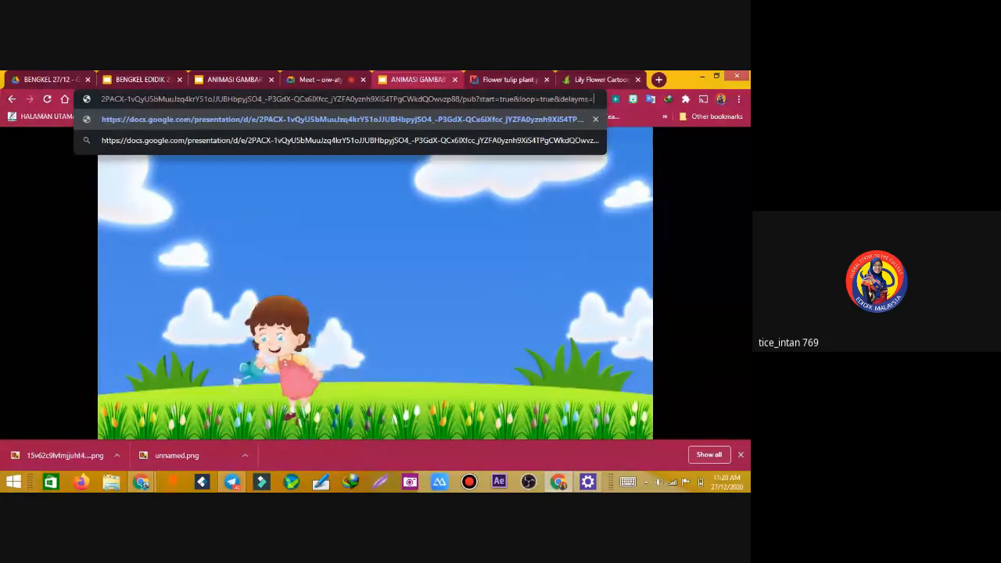
{"action": "type", "text": "20"}
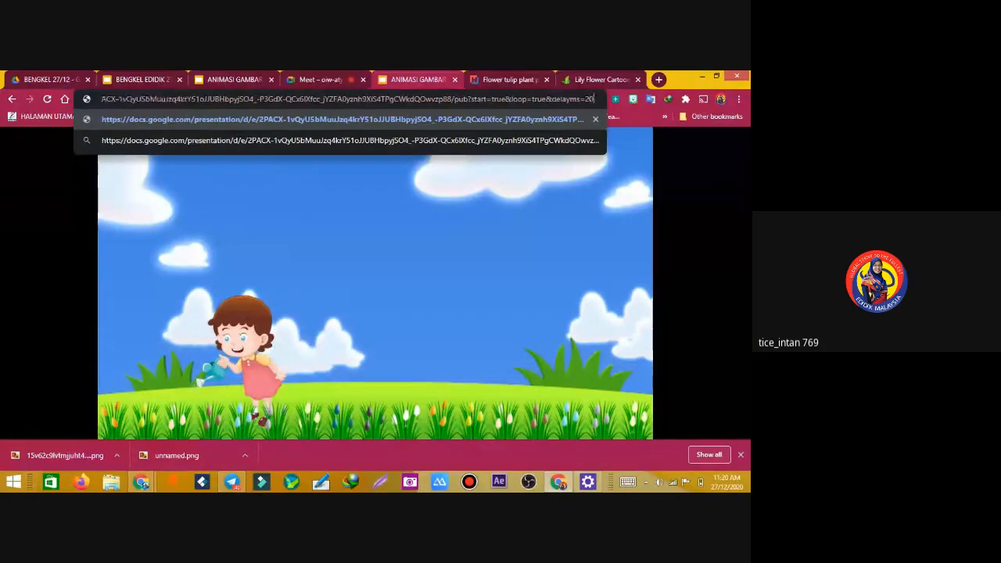
{"action": "key", "text": "BackSpace"}
{"action": "key", "text": "BackSpace"}
{"action": "type", "text": "300"}
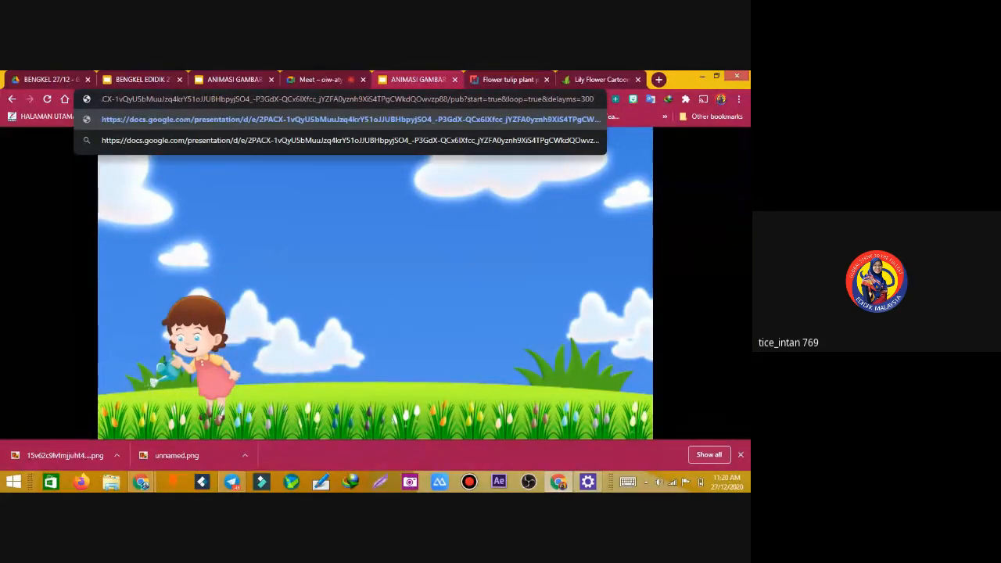
{"action": "key", "text": "Return"}
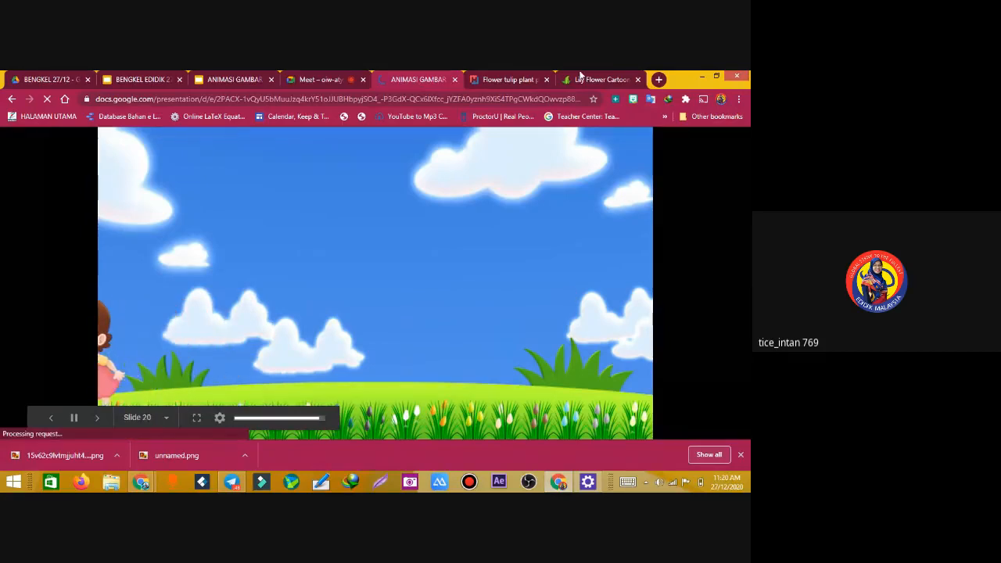
Check the published link in the ANIMASI GAMBAR Publish to the web settings and return to the playing slideshow
{"action": "left_click", "coordinate": [497, 99]}
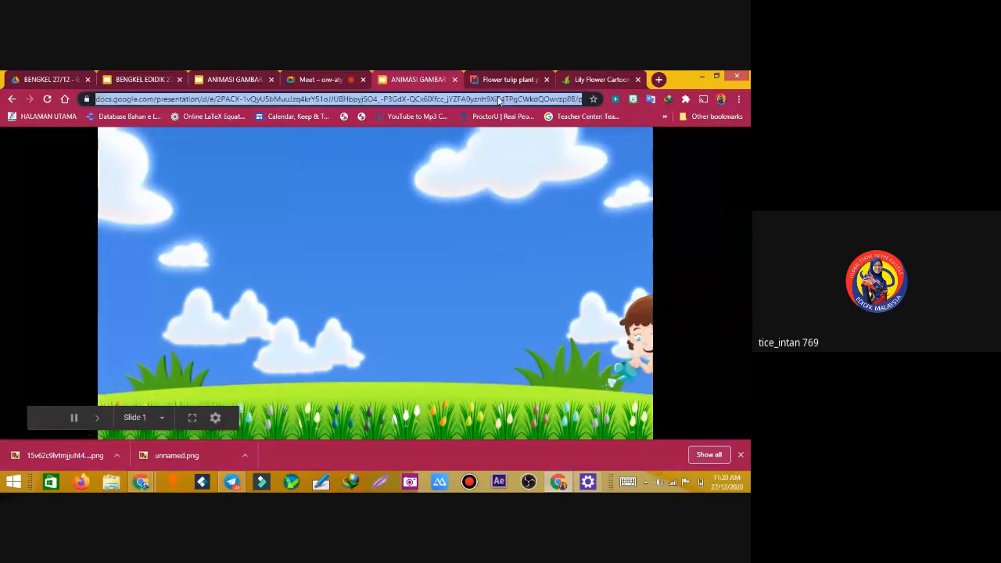
{"action": "left_click", "coordinate": [216, 80]}
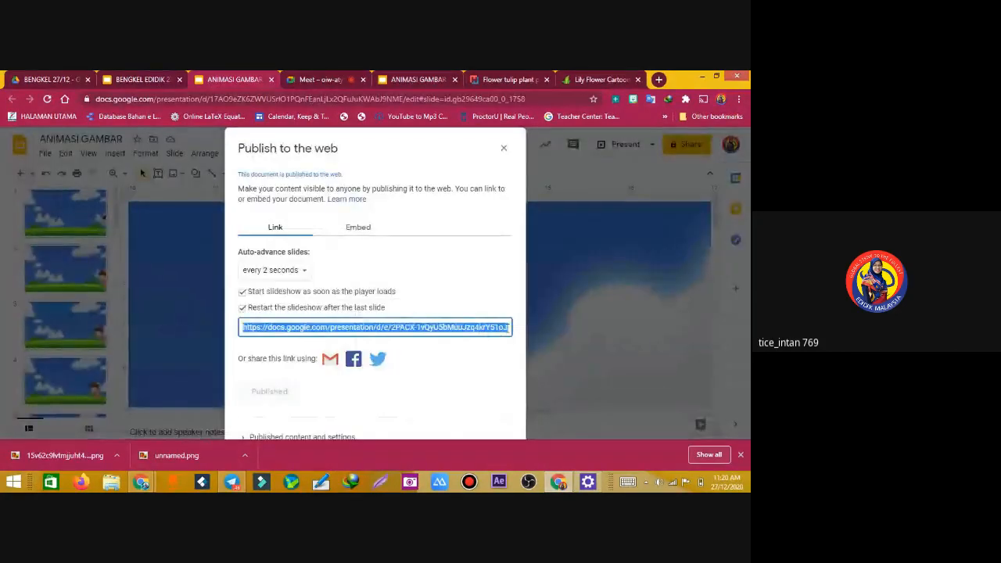
{"action": "left_click", "coordinate": [658, 345]}
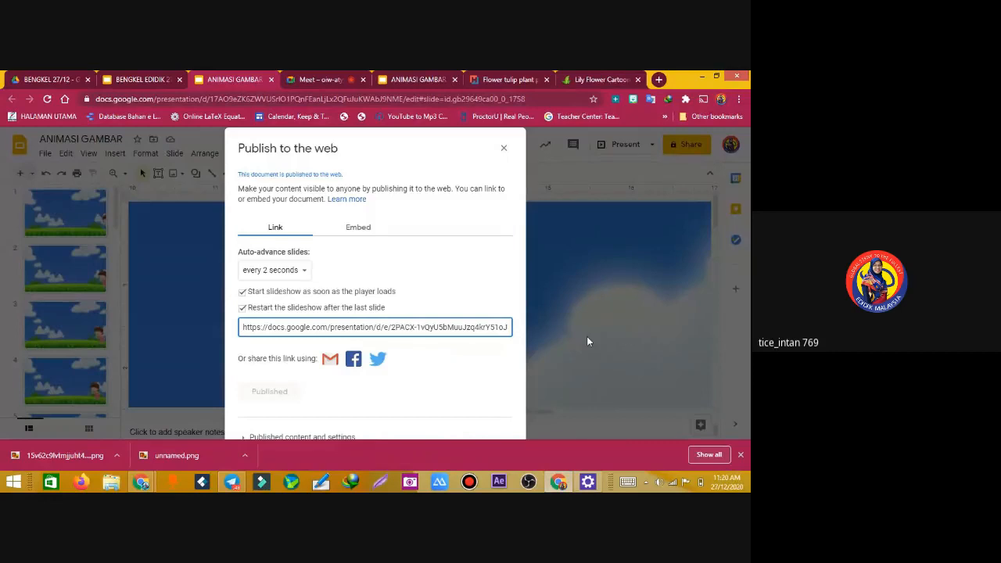
{"action": "left_click", "coordinate": [501, 80]}
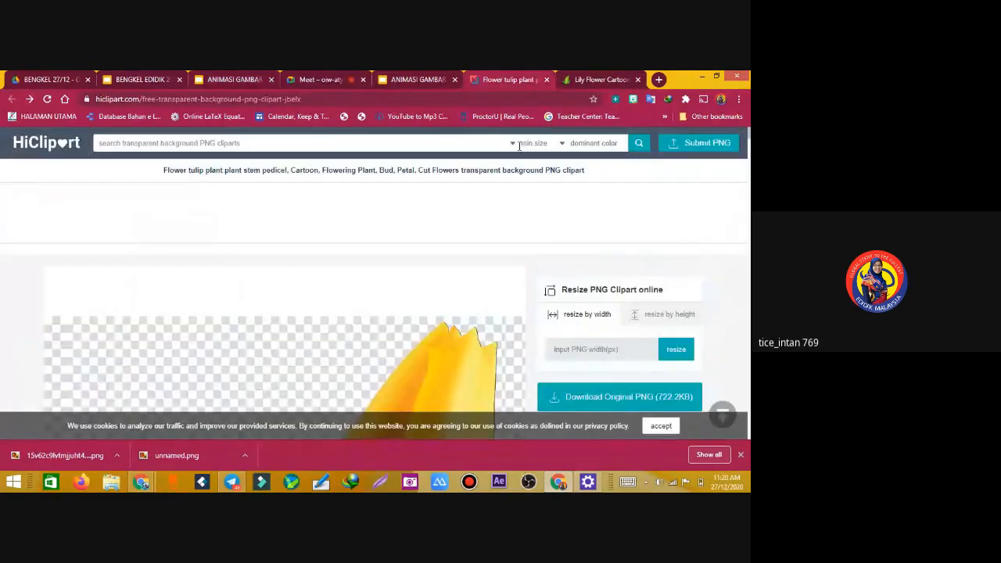
{"action": "left_click", "coordinate": [441, 83]}
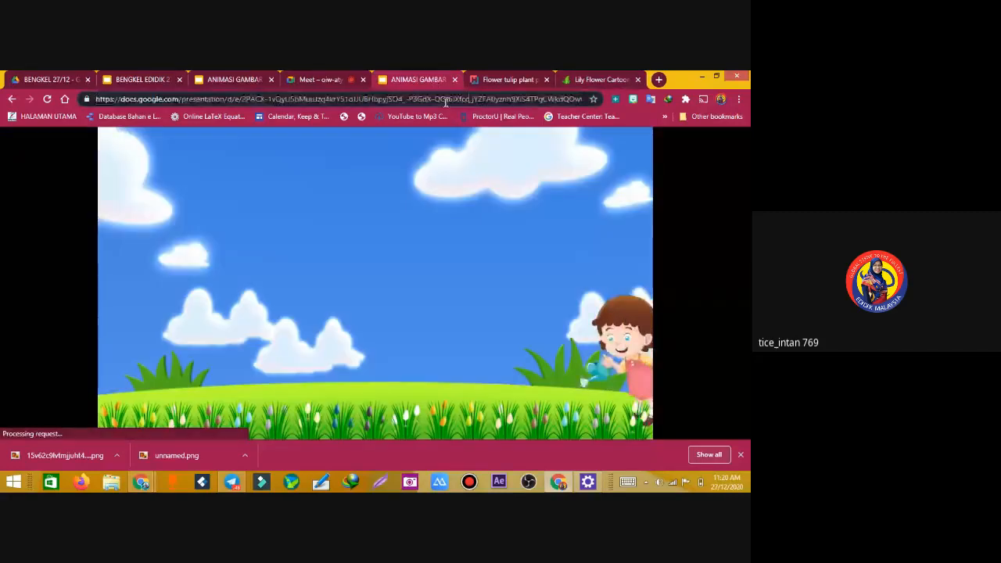
Paste the original published link again, replace the leading digits of its delayms value and reload the slideshow
{"action": "left_click", "coordinate": [446, 100]}
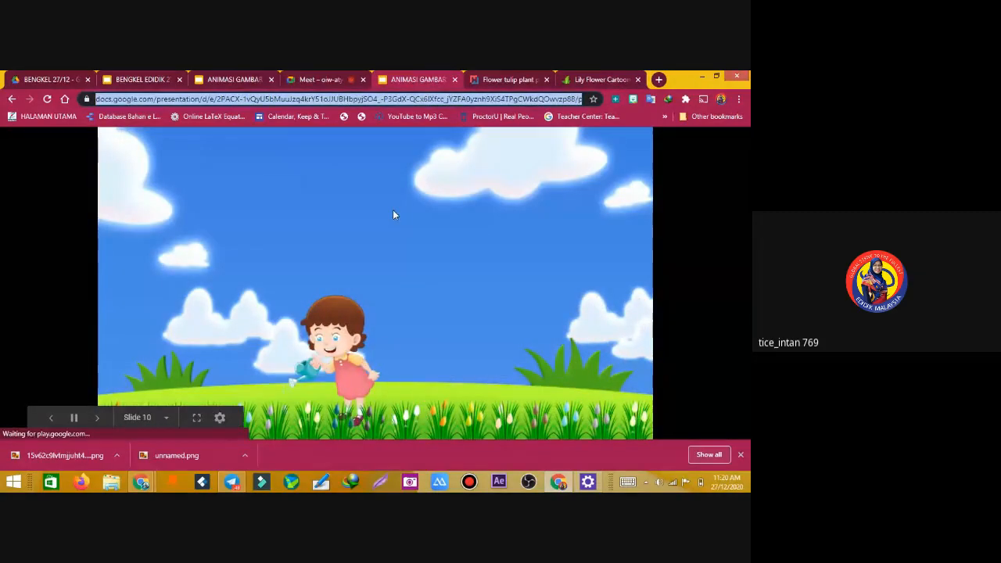
{"action": "type", "text": "https://docs.google.com/presentation/d/e/2PACX-1vQyU5bMuuJzq4krY51oJJUBHbpyjSO4_-P3GdX-QCx6lXfcc_jYZFA0yznh9XiS4TPgCWkdQOwvzp88/pub?start=true&loop=true&delayms=2000"}
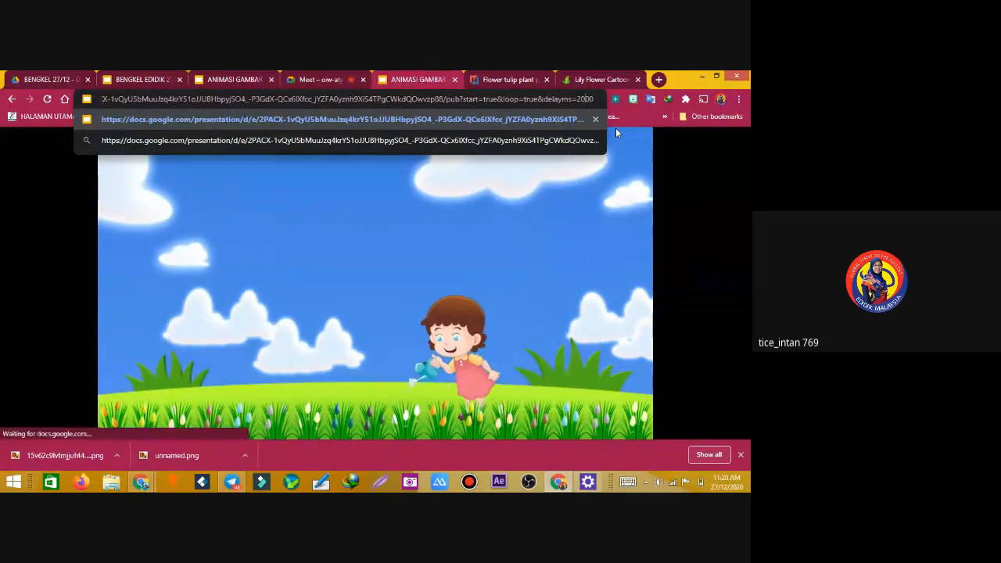
{"action": "key", "text": "Left"}
{"action": "key", "text": "Left"}
{"action": "key", "text": "BackSpace"}
{"action": "key", "text": "BackSpace"}
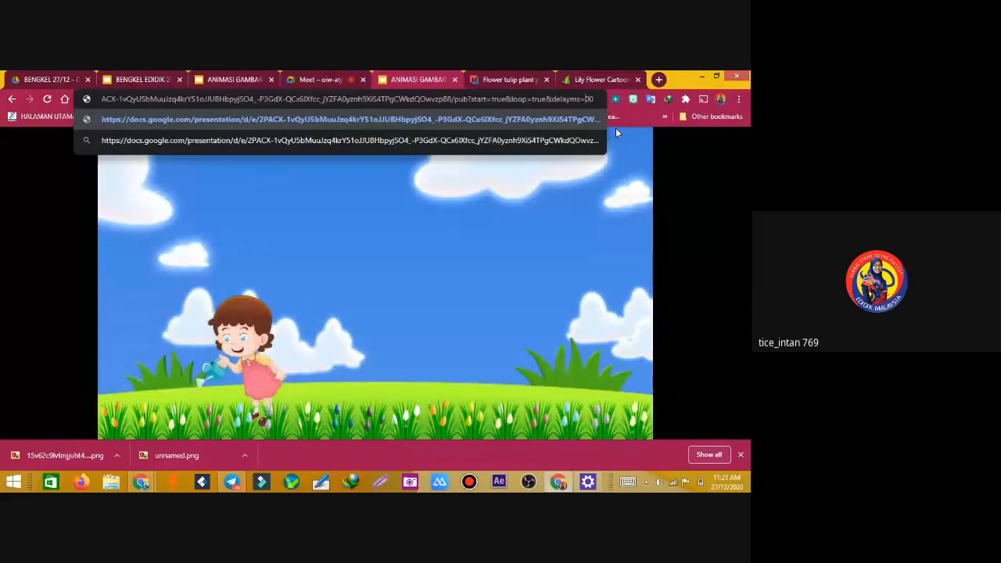
{"action": "key", "text": "Return"}
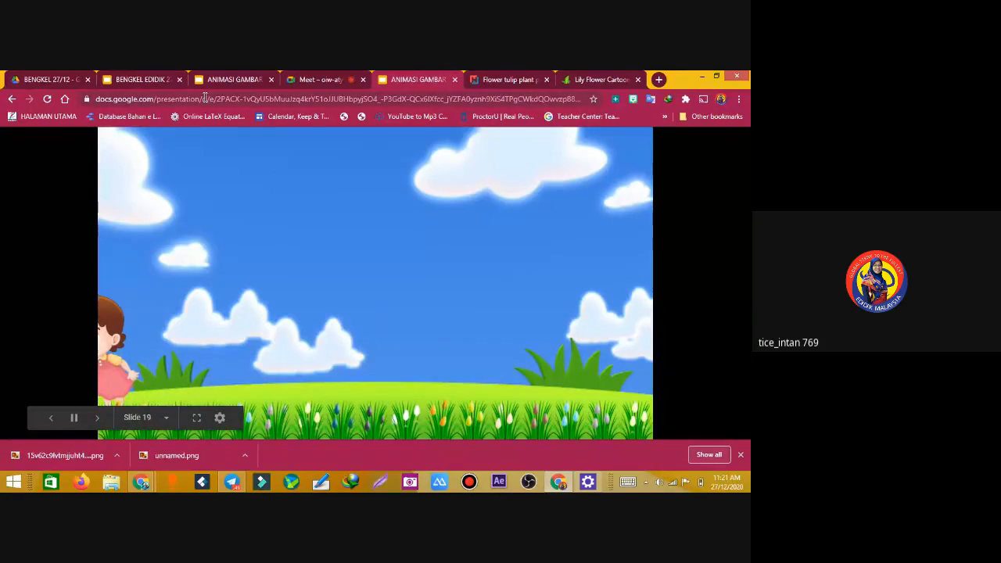
Open the SPACE WAR presentation from the BENGKEL 27/12 Drive folder and bring up its Publish to the web settings
{"action": "left_click", "coordinate": [47, 79]}
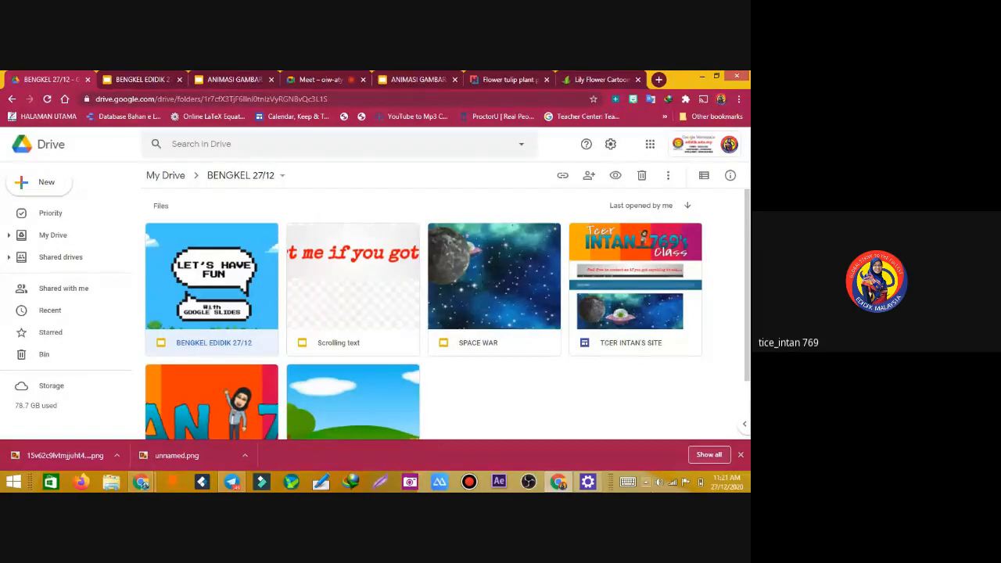
{"action": "double_click", "coordinate": [512, 350]}
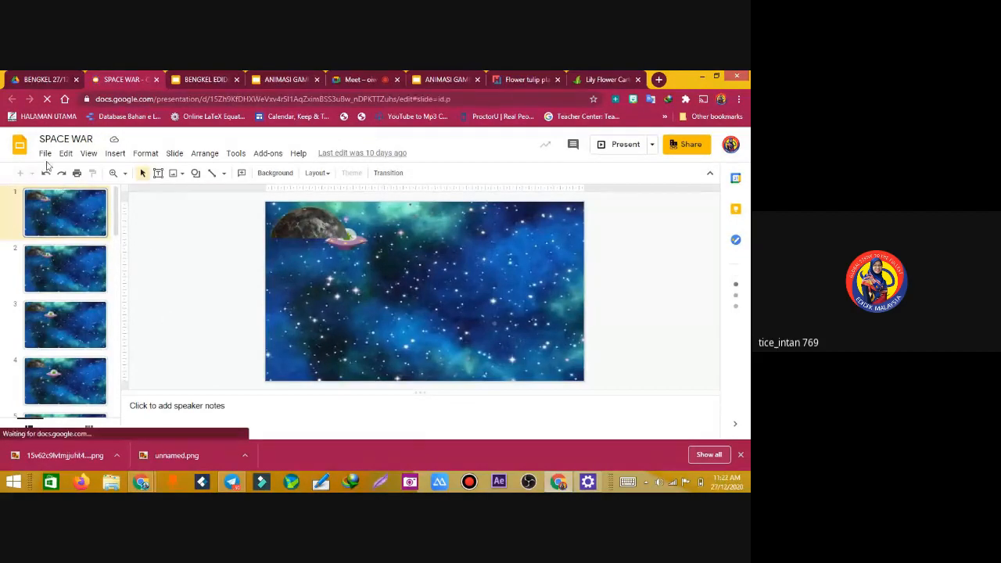
{"action": "left_click", "coordinate": [47, 154]}
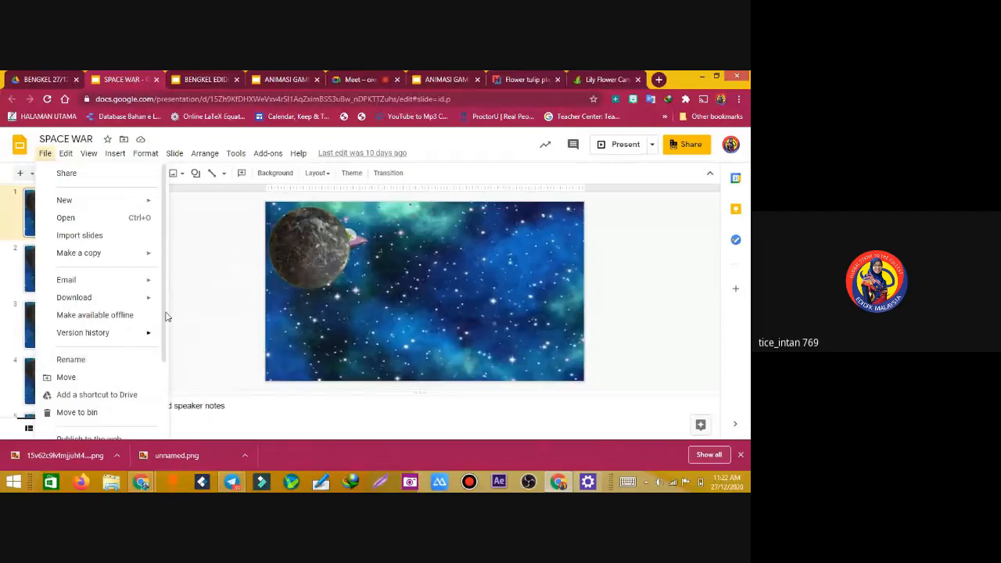
{"action": "left_click_drag", "start_coordinate": [166, 318], "coordinate": [167, 355]}
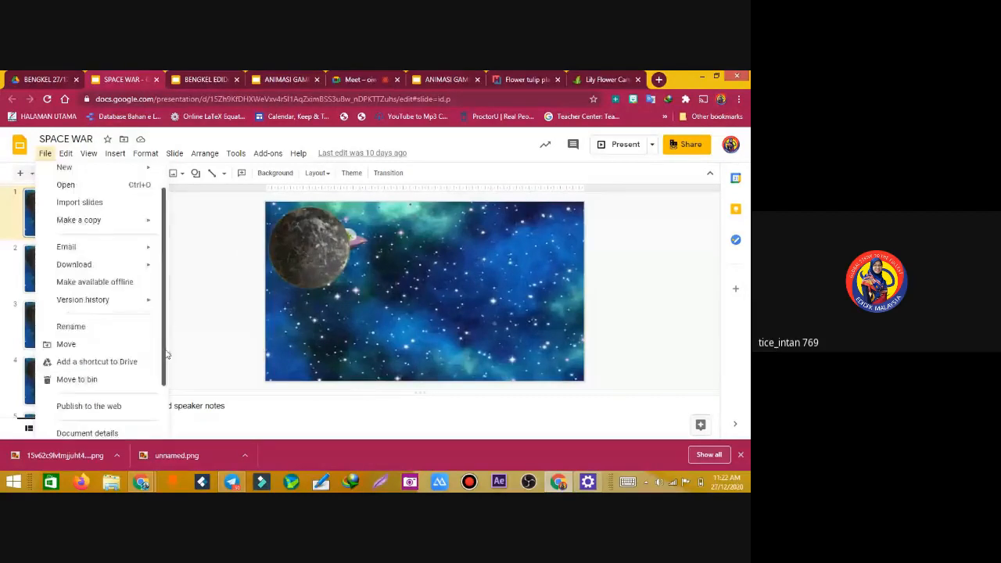
{"action": "scroll", "coordinate": [81, 359], "scroll_direction": "down", "scroll_amount": 1}
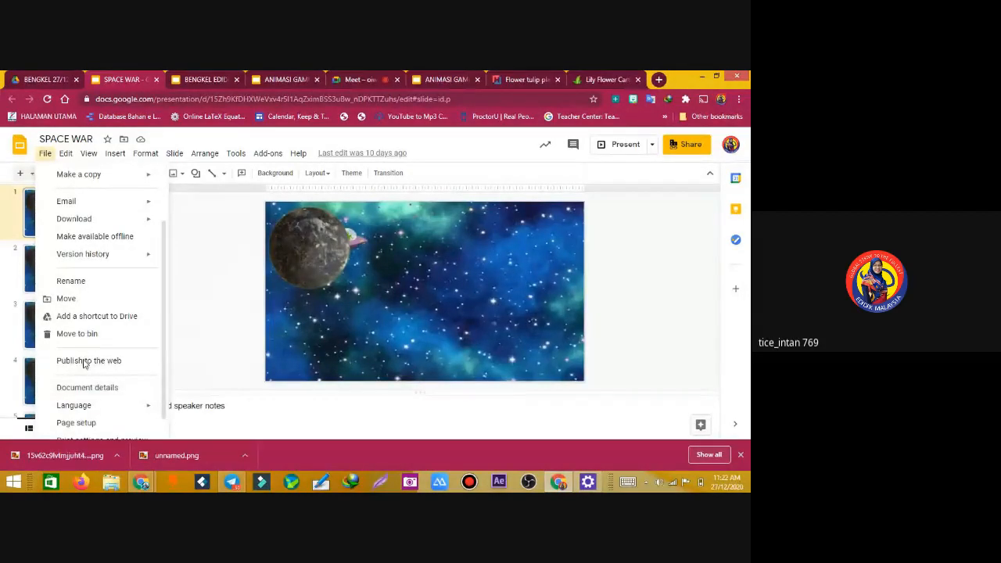
{"action": "left_click", "coordinate": [84, 364]}
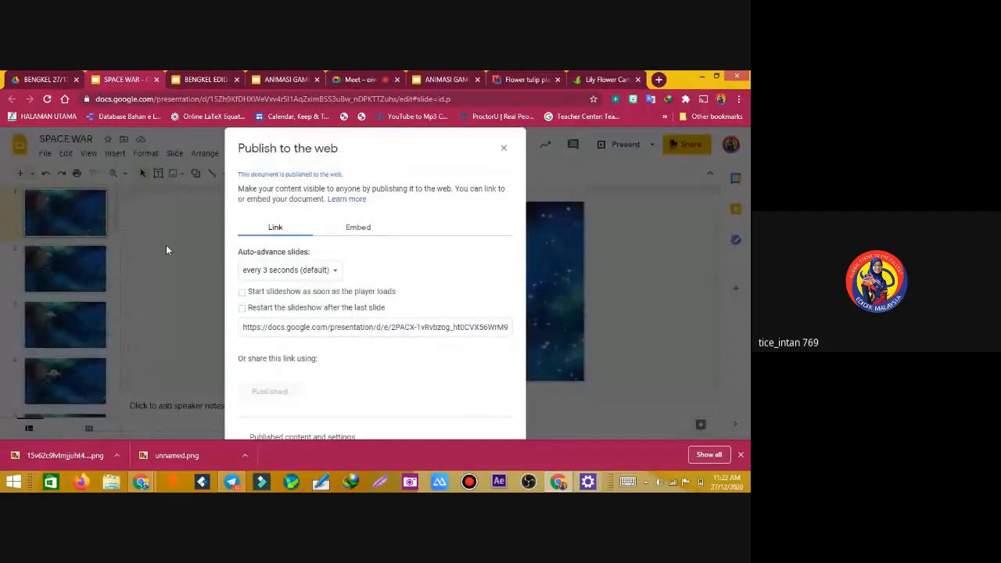
Set the published link to advance every 2 seconds, start on load and restart after the last slide, and copy the link
{"action": "left_click", "coordinate": [290, 272]}
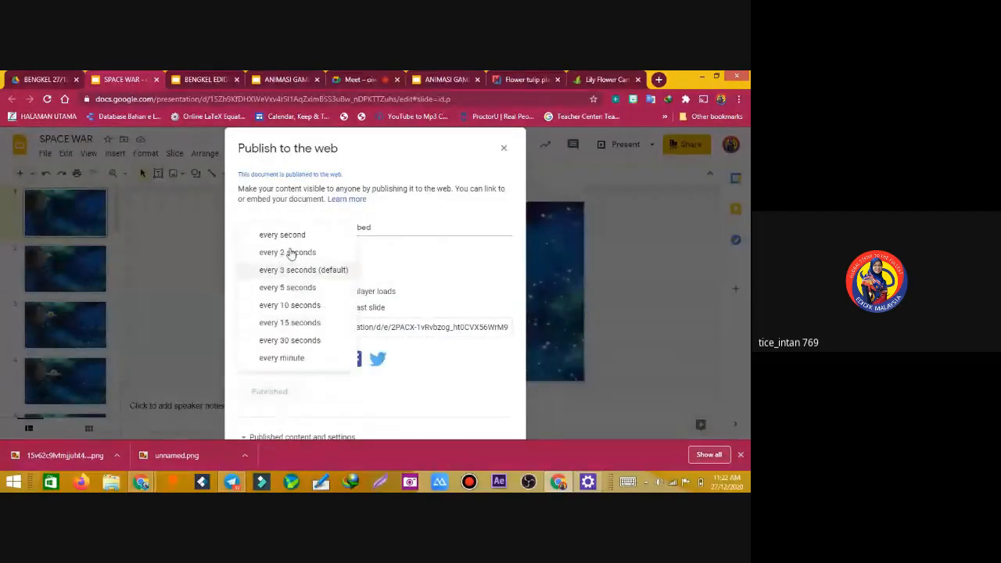
{"action": "left_click", "coordinate": [297, 253]}
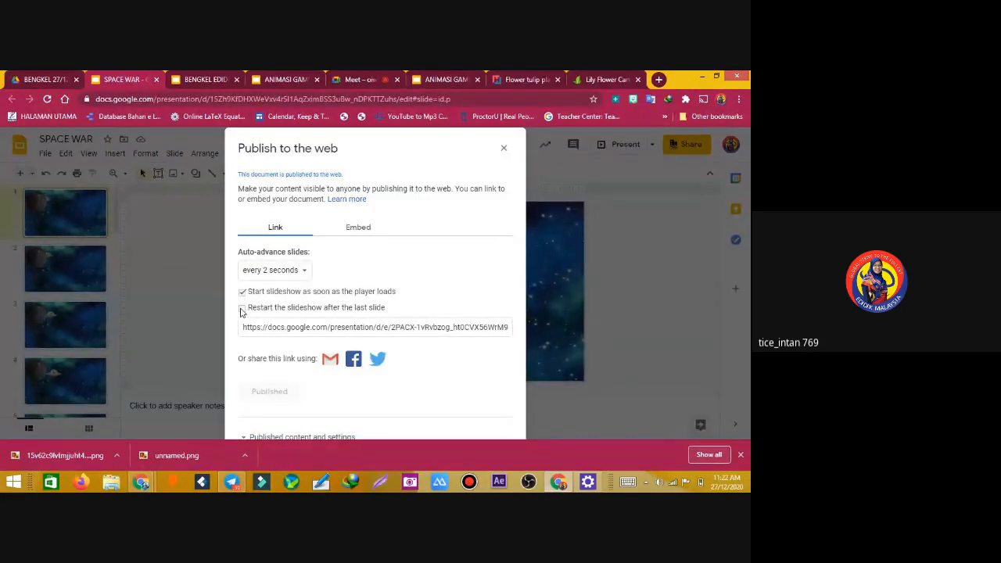
{"action": "left_click", "coordinate": [379, 327]}
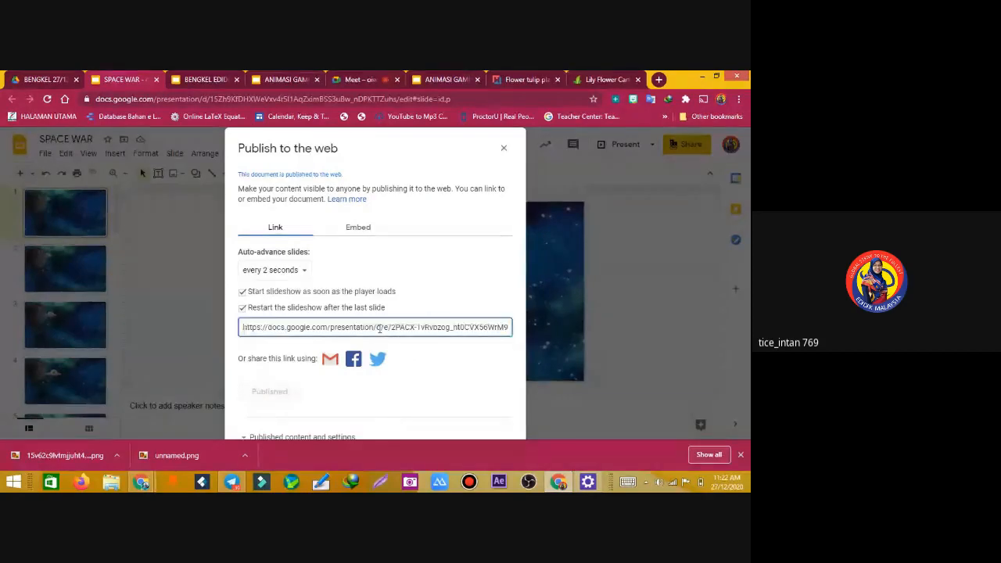
{"action": "right_click", "coordinate": [426, 327]}
{"action": "left_click", "coordinate": [450, 339]}
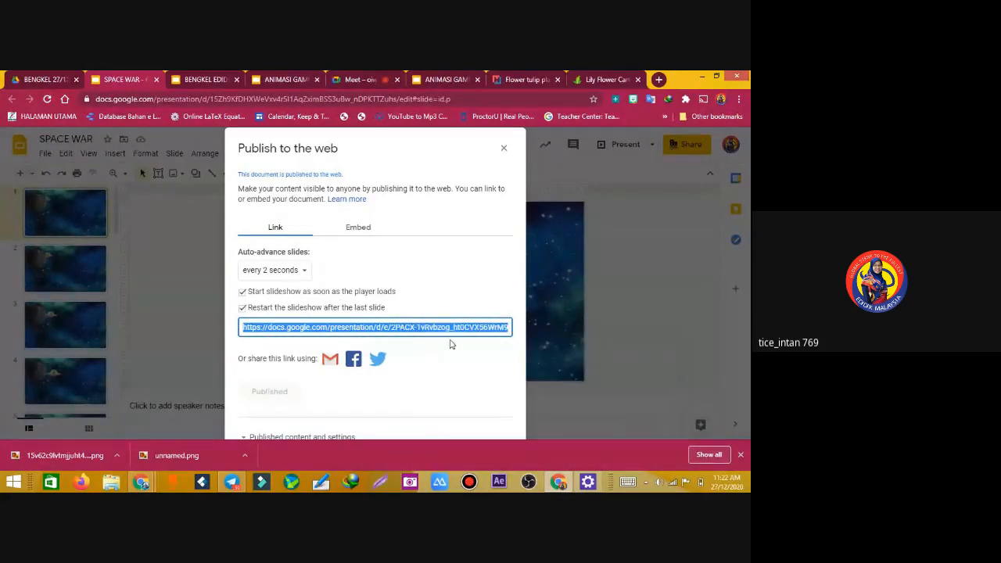
Load the copied SPACE WAR link in the browser tab that holds the flower tulip clipart page
{"action": "left_click", "coordinate": [447, 83]}
{"action": "left_click", "coordinate": [509, 81]}
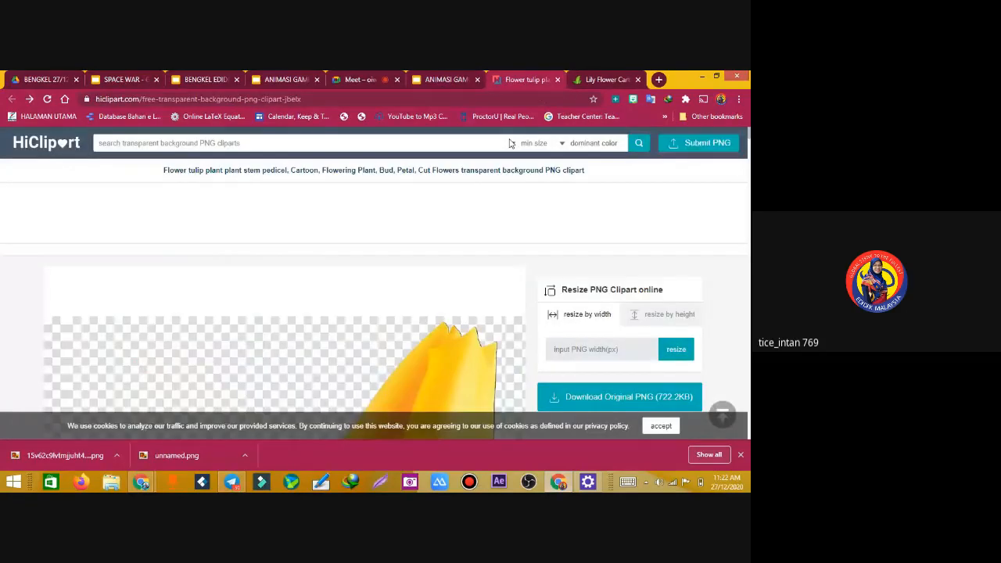
{"action": "right_click", "coordinate": [433, 99]}
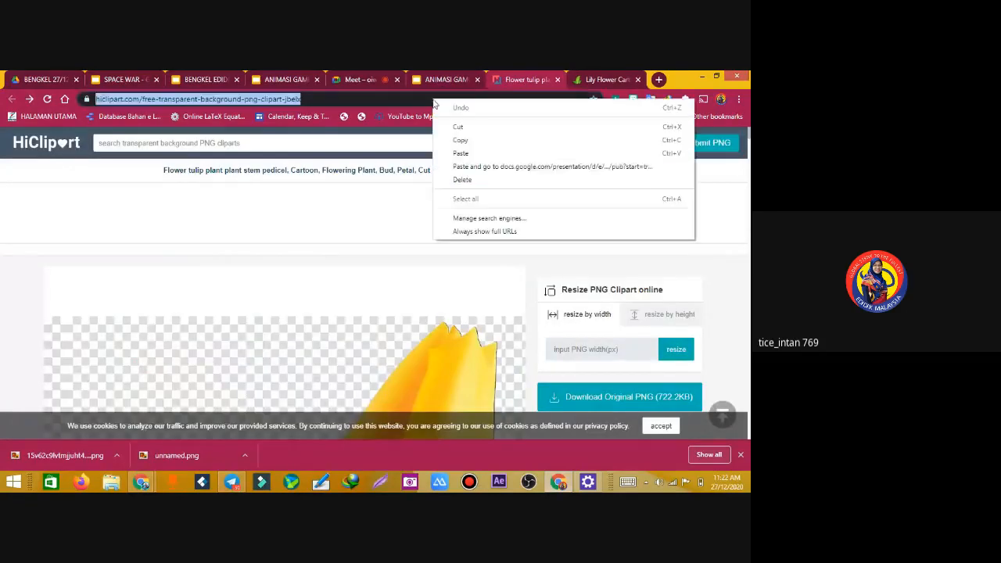
{"action": "left_click", "coordinate": [461, 153]}
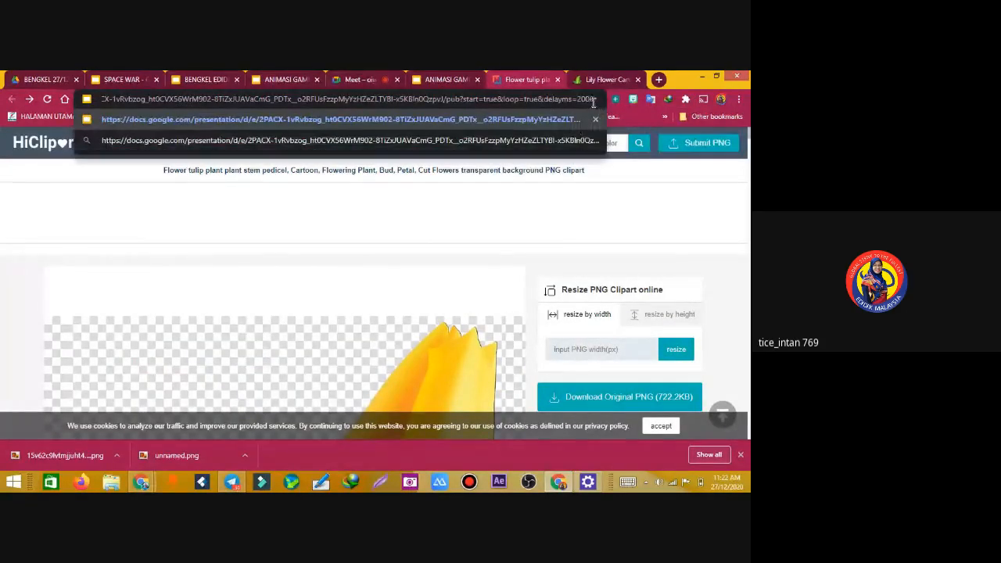
{"action": "key", "text": "Return"}
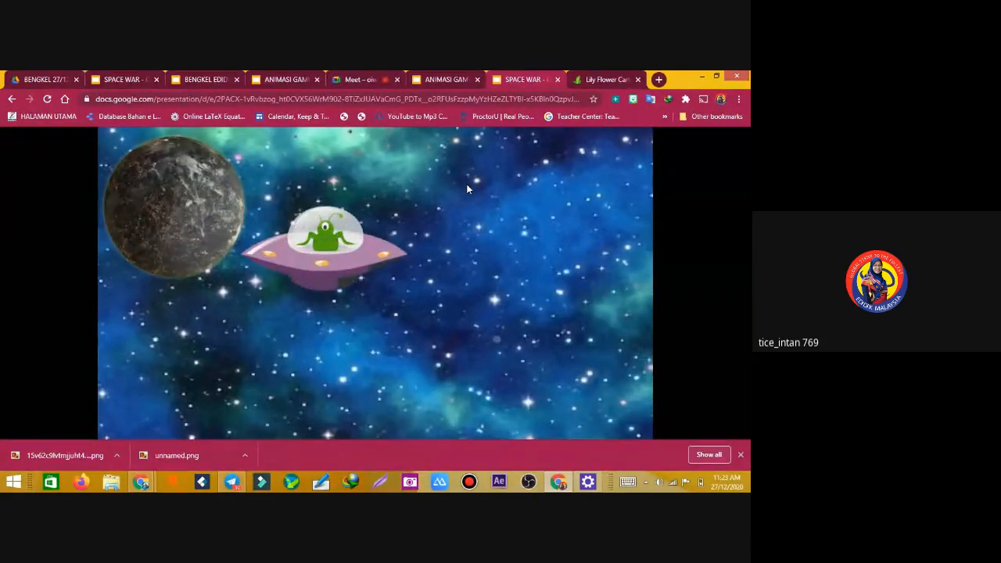
Paste the SPACE WAR link again, shorten its delayms value to 200 and reload the slideshow
{"action": "left_click", "coordinate": [480, 99]}
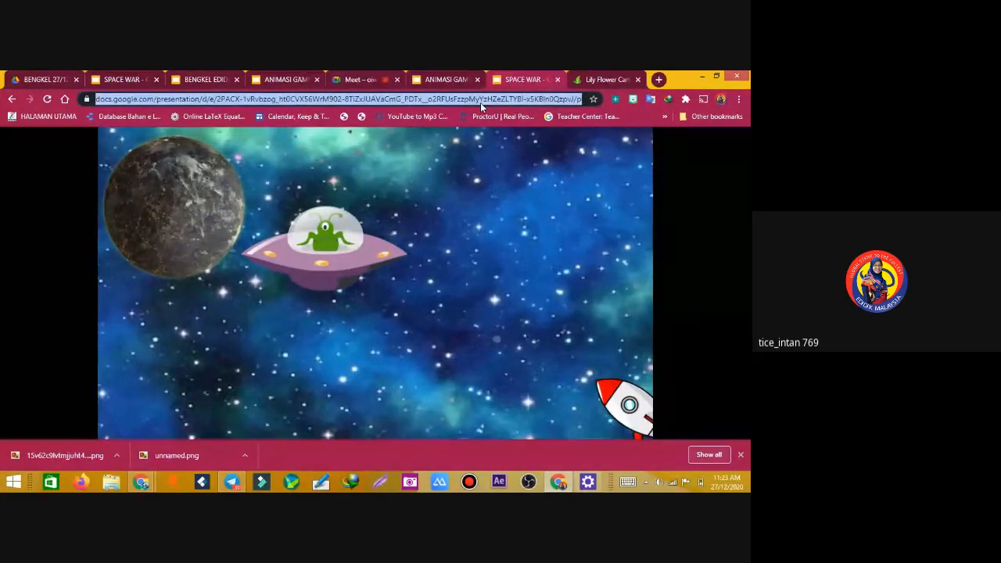
{"action": "key", "text": "ctrl+v"}
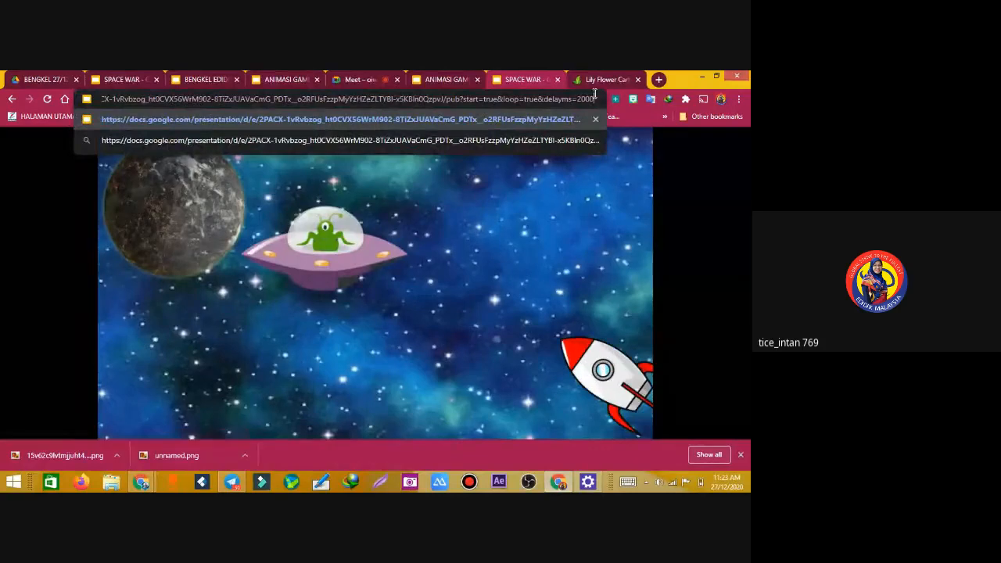
{"action": "key", "text": "BackSpace"}
{"action": "key", "text": "Return"}
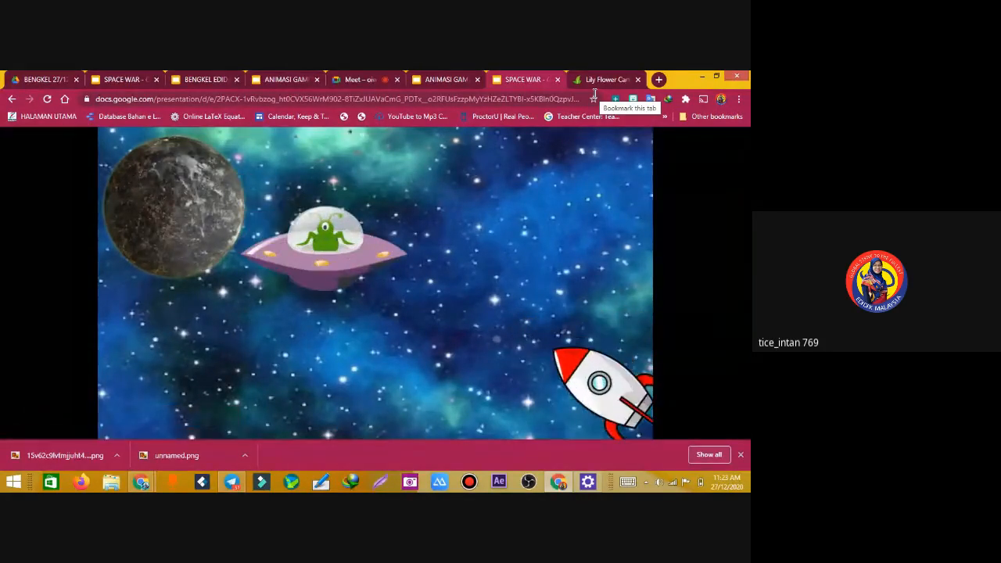
Paste the original SPACE WAR link again, set its delayms value to 500 and reload the slideshow
{"action": "left_click", "coordinate": [581, 98]}
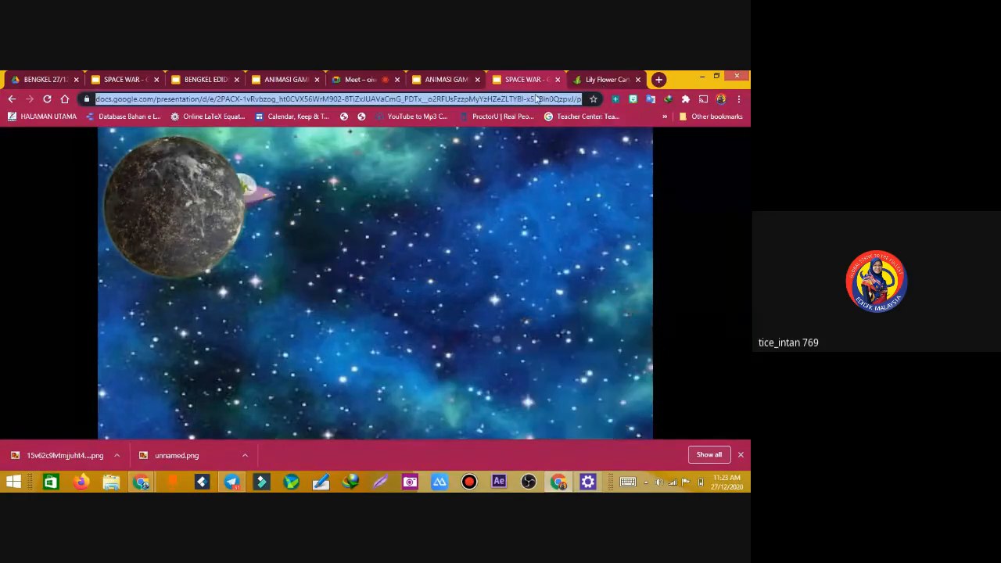
{"action": "key", "text": "ctrl+v"}
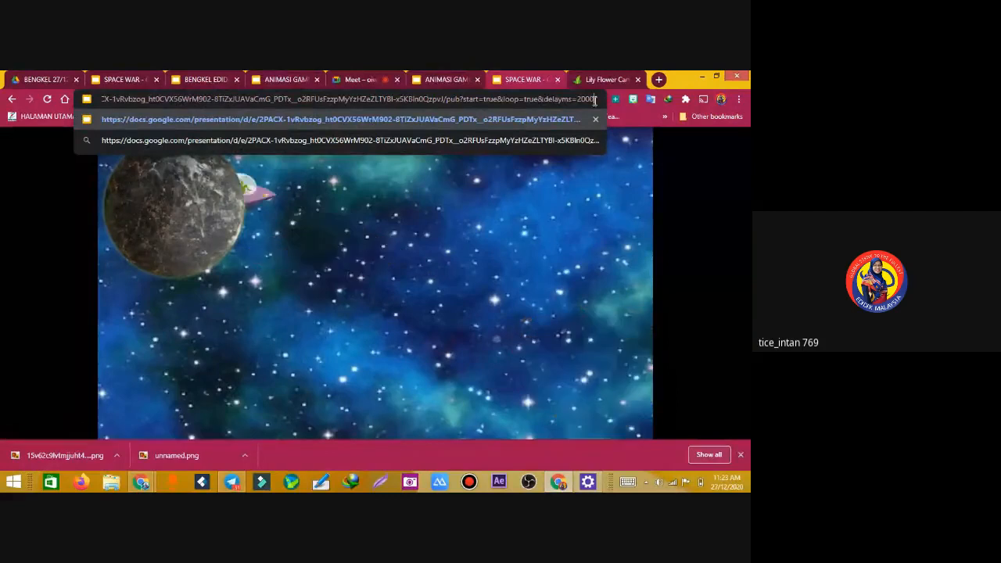
{"action": "key", "text": "BackSpace"}
{"action": "key", "text": "BackSpace"}
{"action": "key", "text": "BackSpace"}
{"action": "key", "text": "BackSpace"}
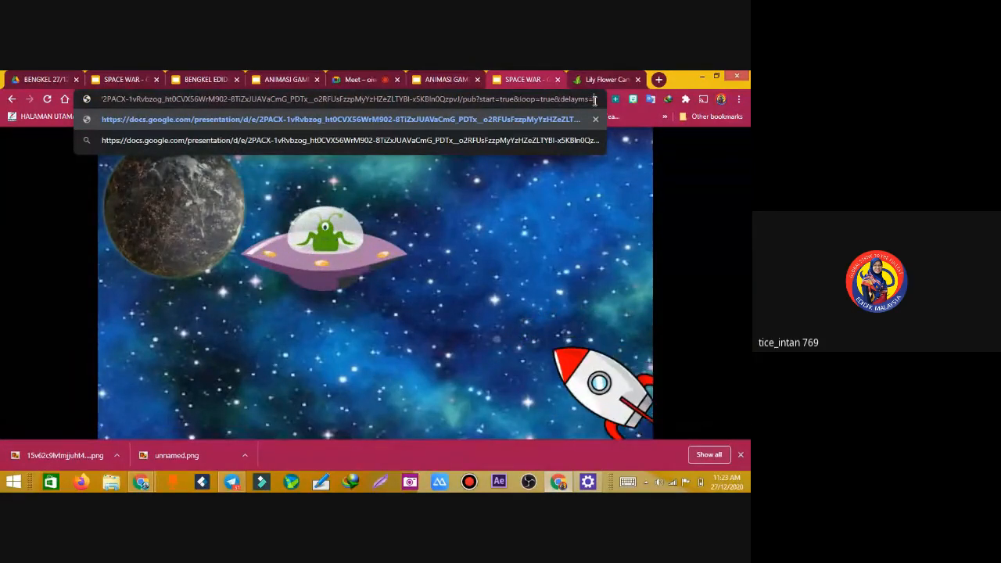
{"action": "type", "text": "5000"}
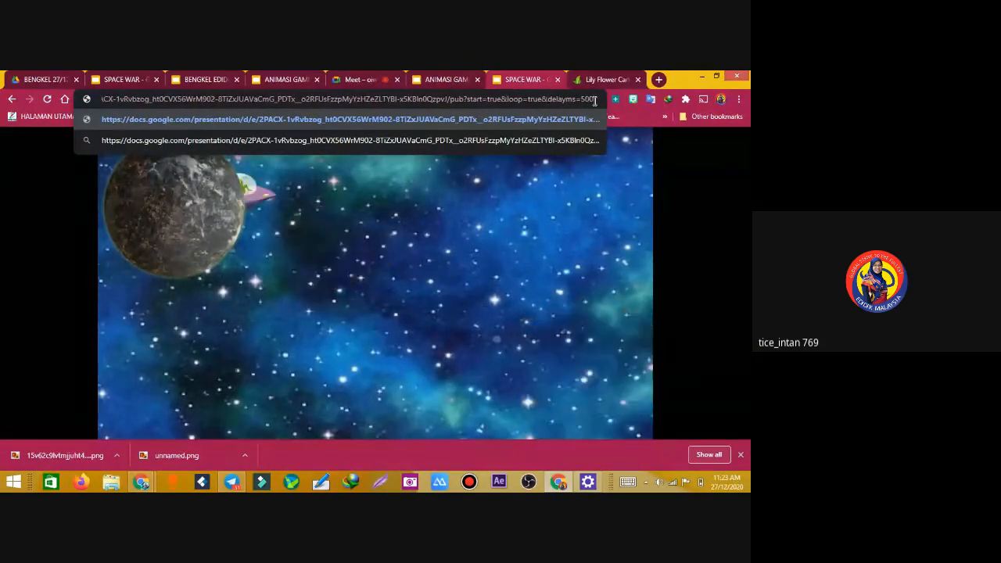
{"action": "key", "text": "Return"}
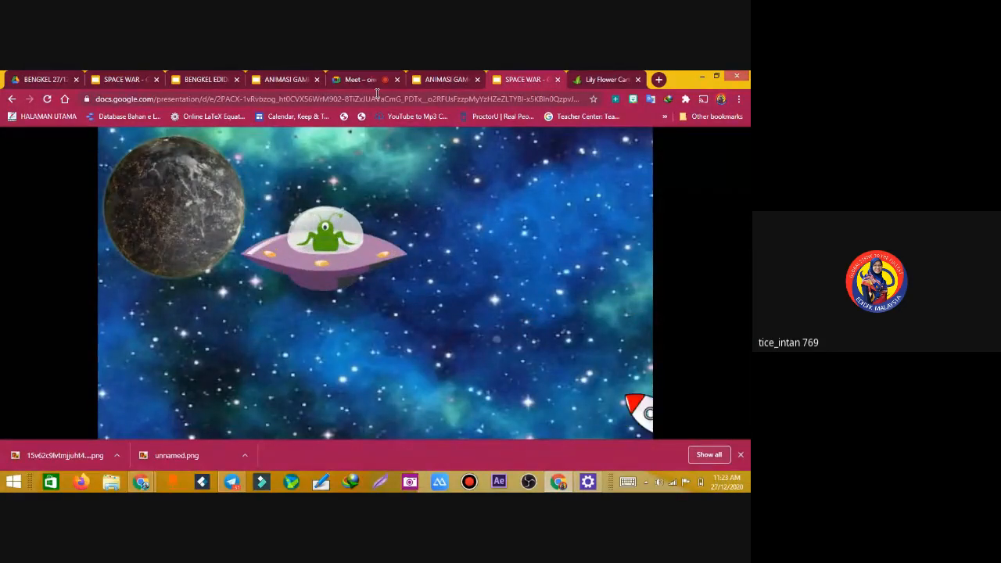
Set the ANIMASI GAMBAR embed options to start on load, restart after the last slide and advance every second
{"action": "left_click", "coordinate": [442, 79]}
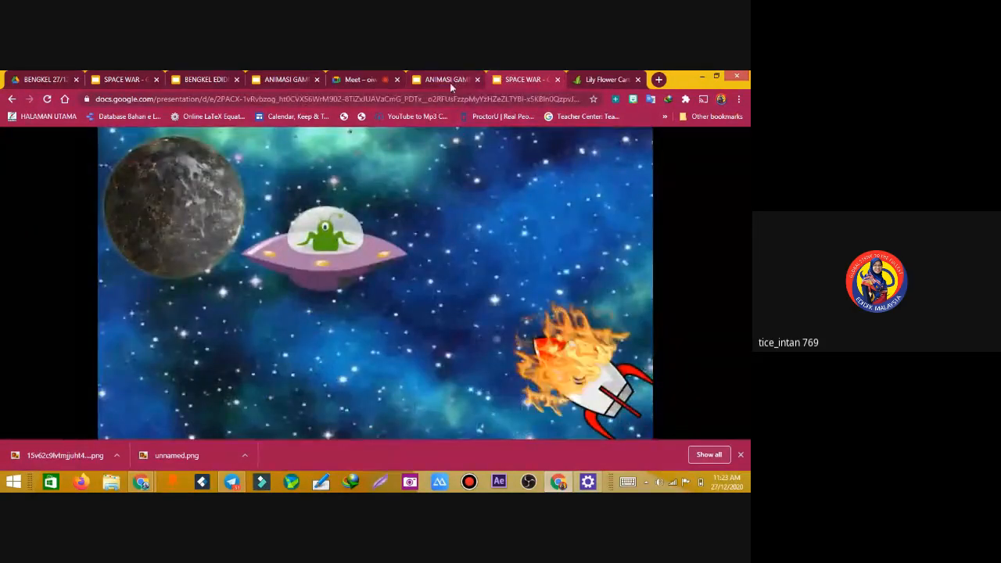
{"action": "left_click", "coordinate": [526, 79]}
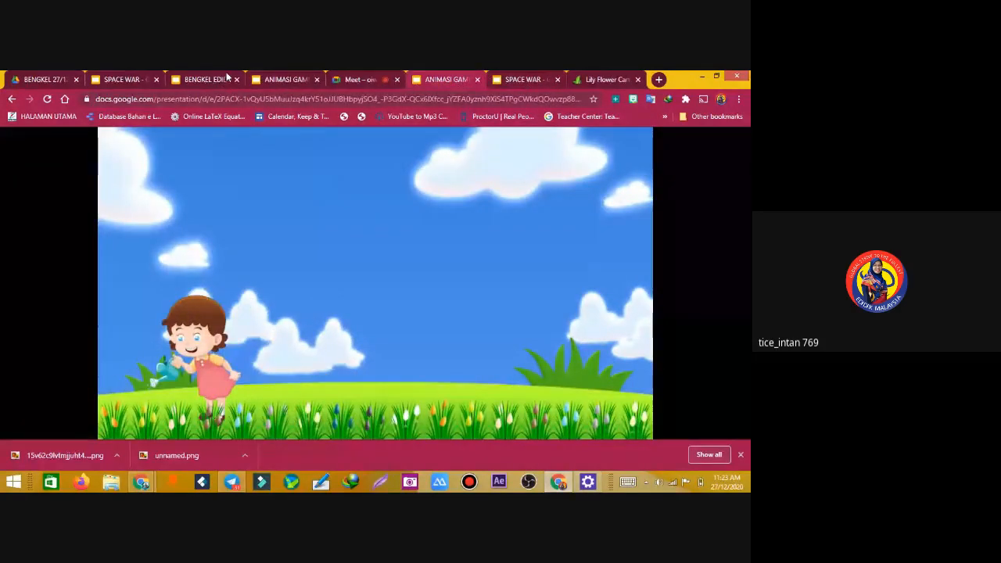
{"action": "left_click", "coordinate": [284, 80]}
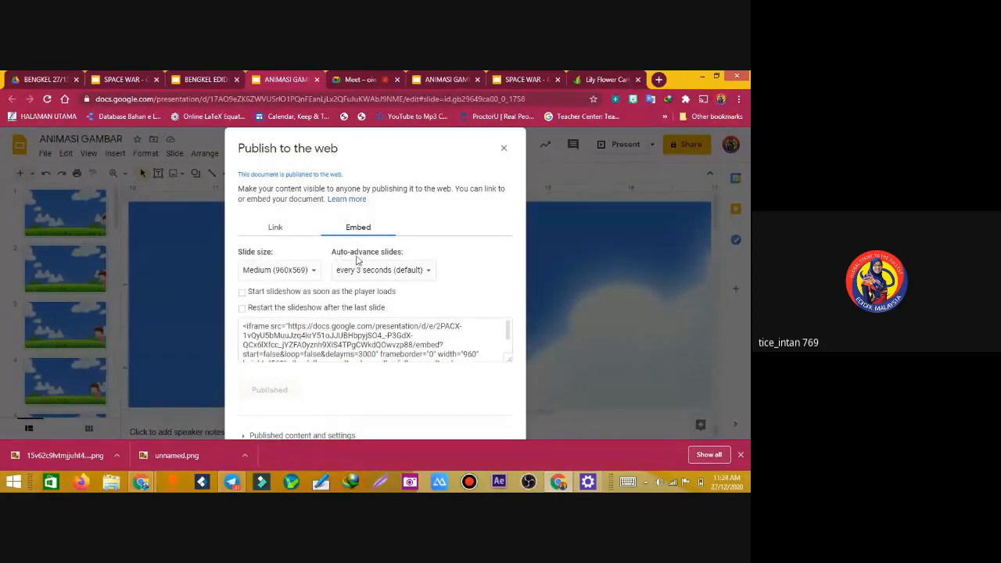
{"action": "left_click", "coordinate": [242, 292]}
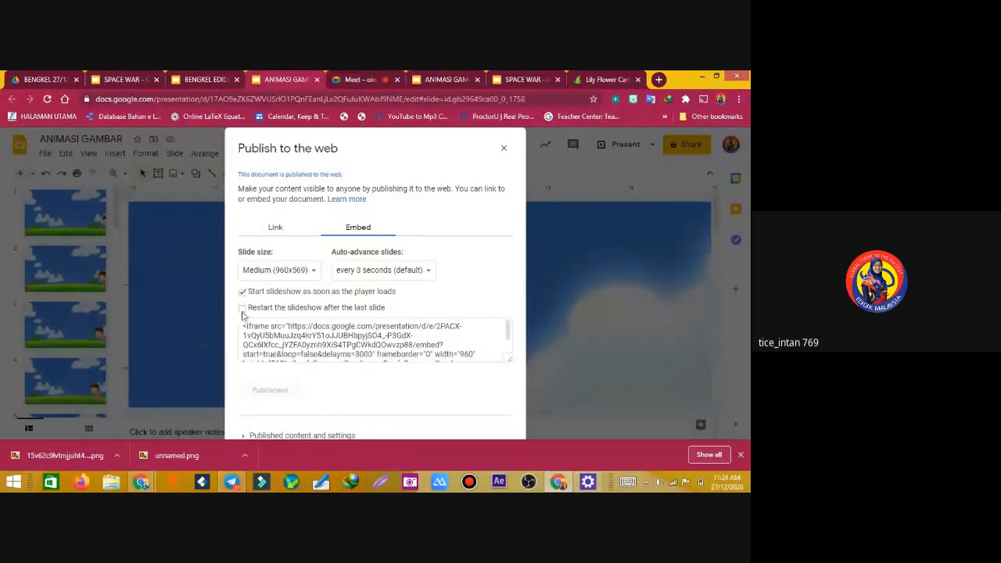
{"action": "left_click", "coordinate": [243, 308]}
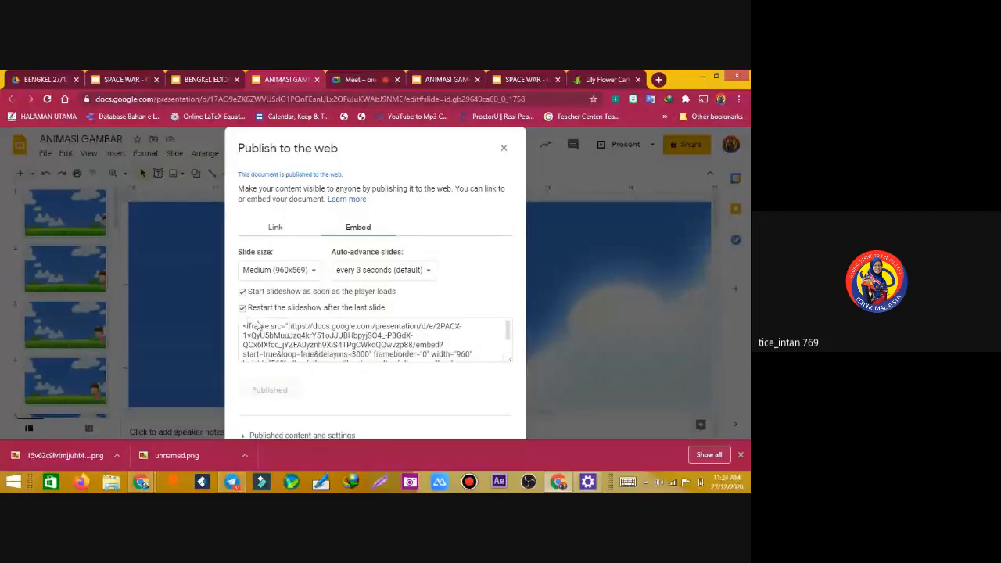
{"action": "left_click", "coordinate": [368, 272]}
{"action": "left_click", "coordinate": [556, 291]}
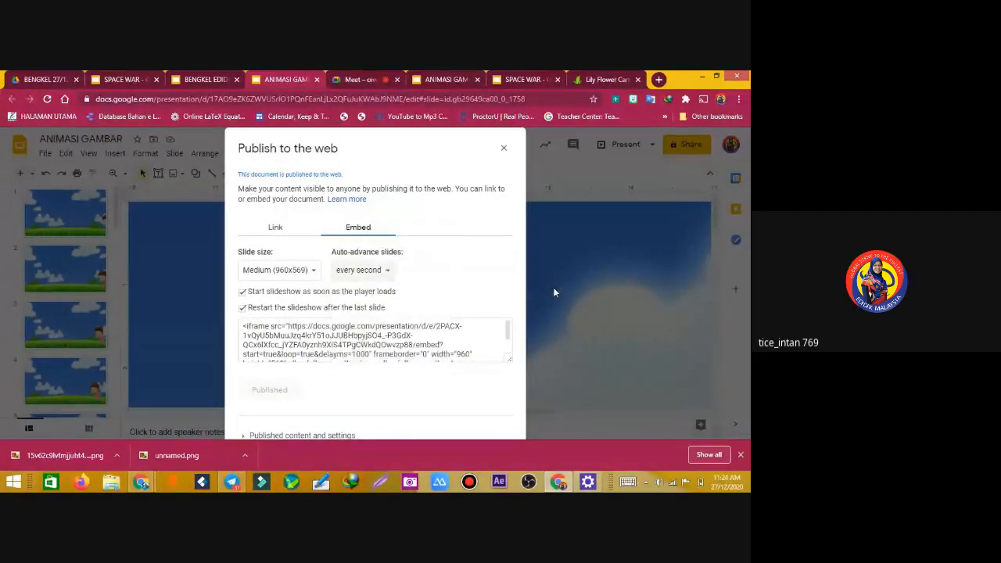
Copy the complete iframe embed code of the ANIMASI GAMBAR presentation
{"action": "left_click", "coordinate": [243, 337]}
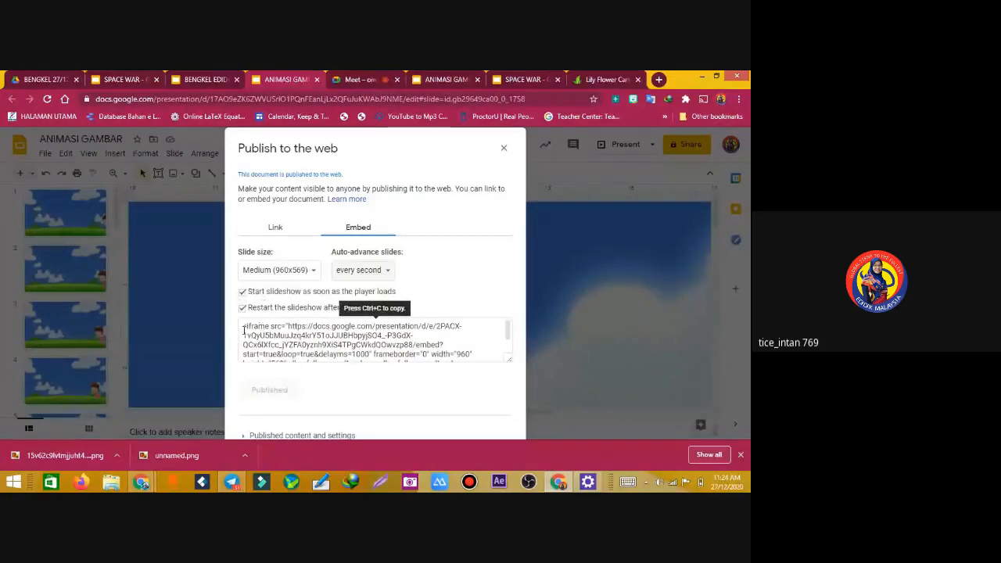
{"action": "left_click_drag", "start_coordinate": [509, 332], "coordinate": [510, 361]}
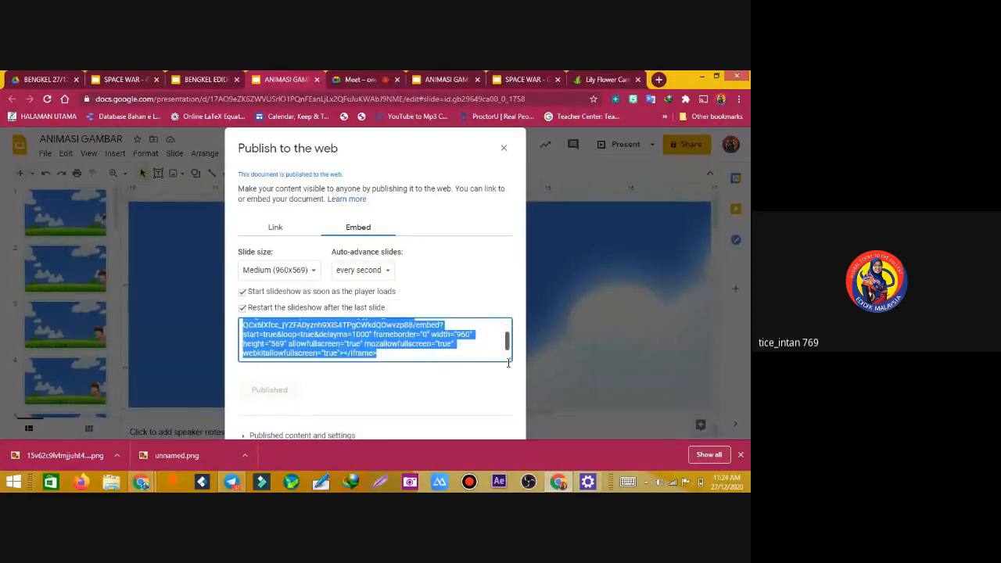
{"action": "right_click", "coordinate": [329, 329]}
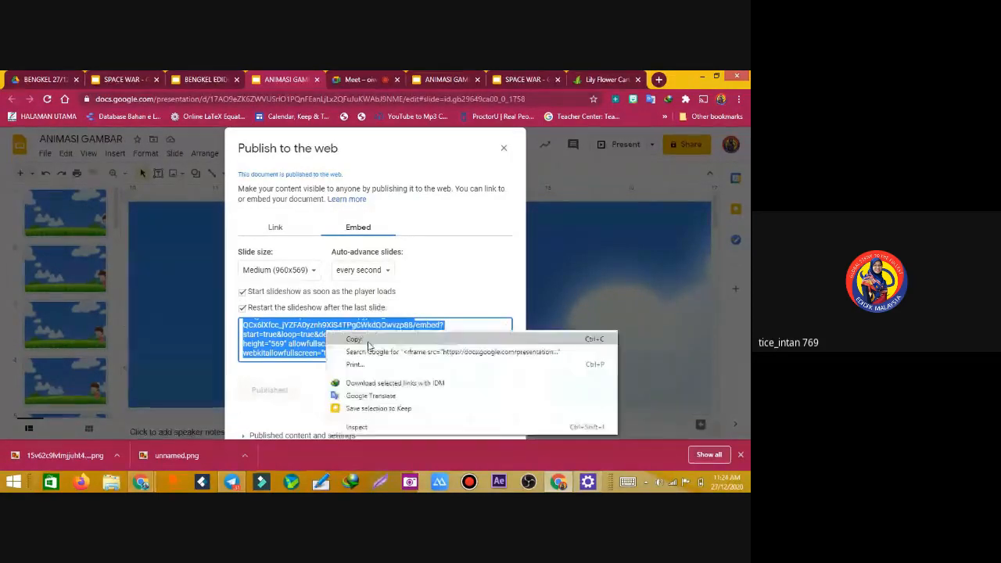
{"action": "left_click", "coordinate": [356, 340]}
Switch to the BENGKEL EDIDIK 27/12 presentation and display slide 2, PADA AKHIR BENGKEL
{"action": "left_click", "coordinate": [52, 80]}
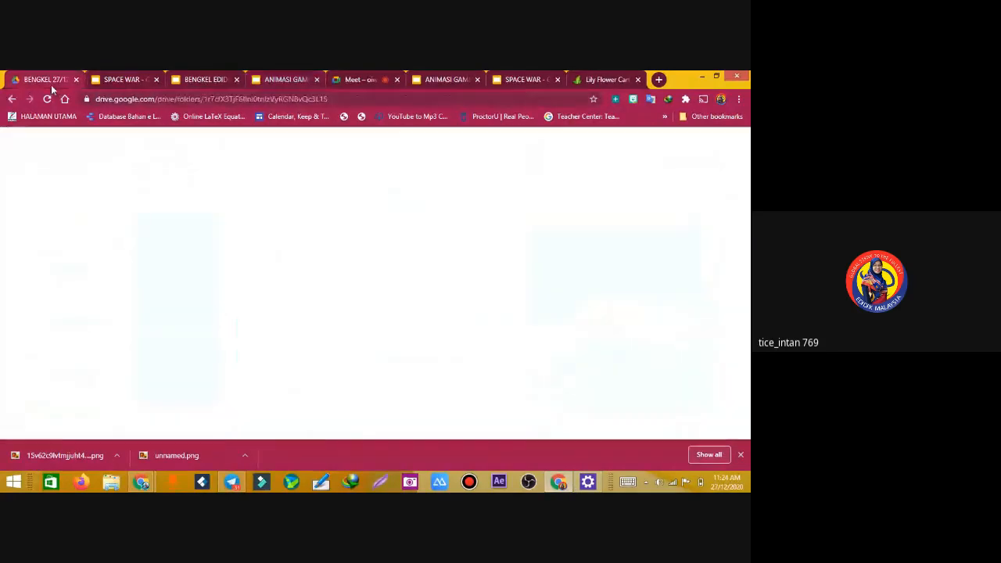
{"action": "left_click", "coordinate": [208, 80]}
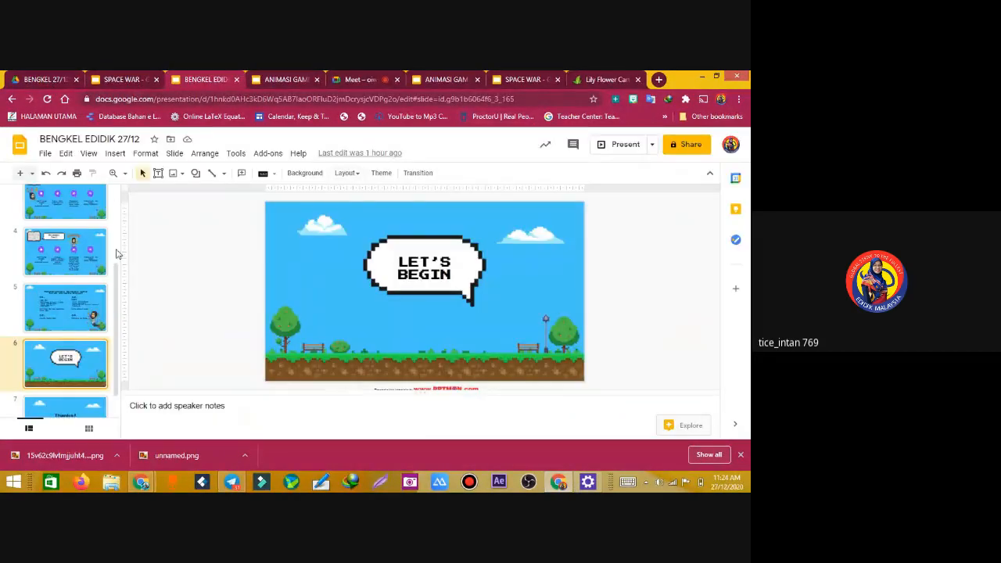
{"action": "left_click_drag", "start_coordinate": [117, 273], "coordinate": [116, 191]}
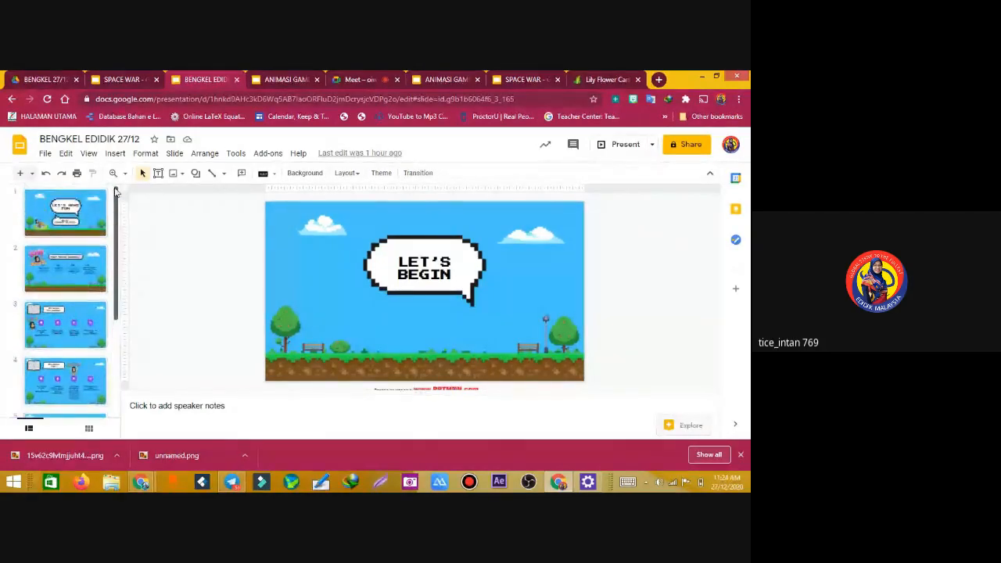
{"action": "left_click", "coordinate": [43, 287]}
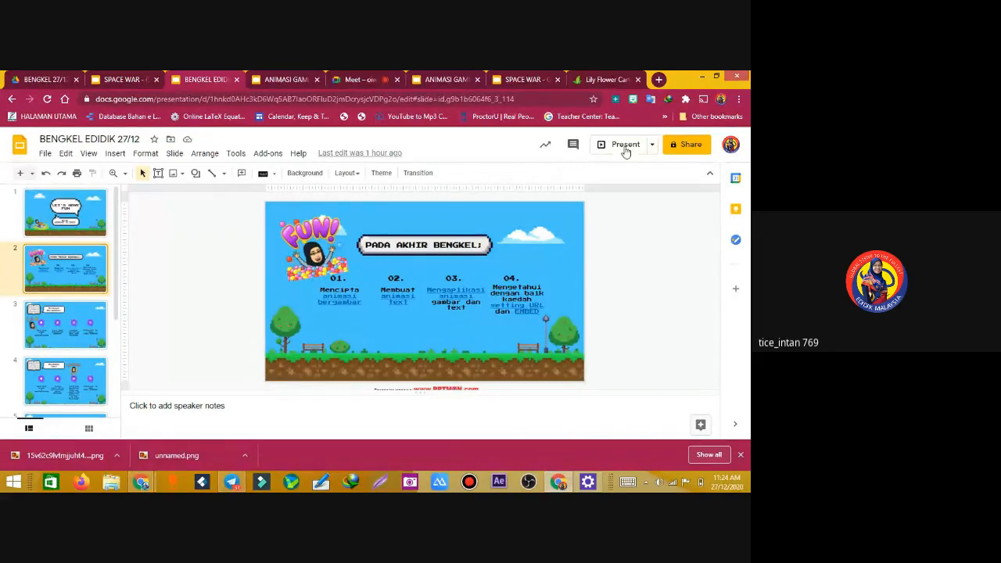
Present the PADA AKHIR BENGKEL slide and open the Google Sites page linked from its EMBED text
{"action": "key", "text": "F11"}
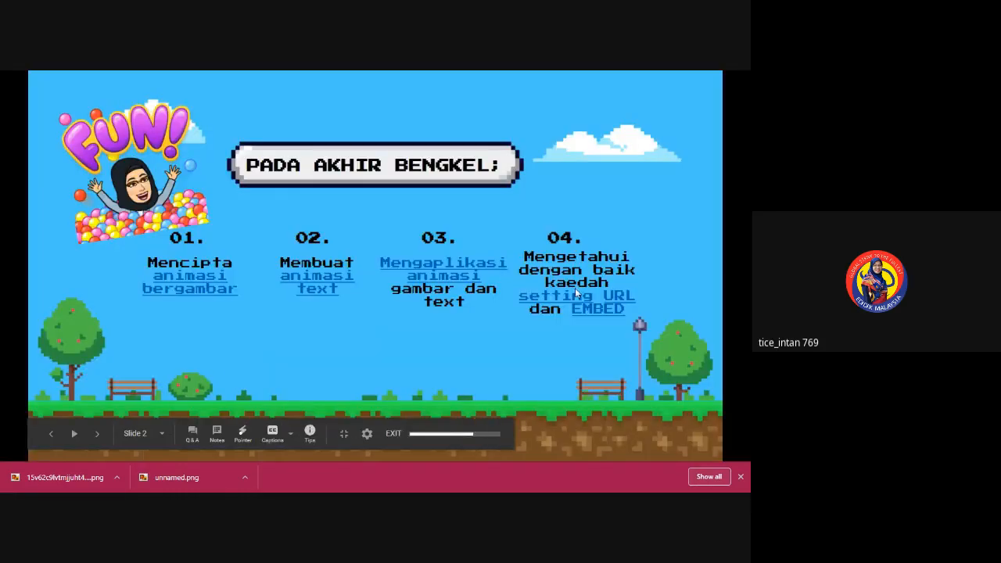
{"action": "key", "text": "Escape"}
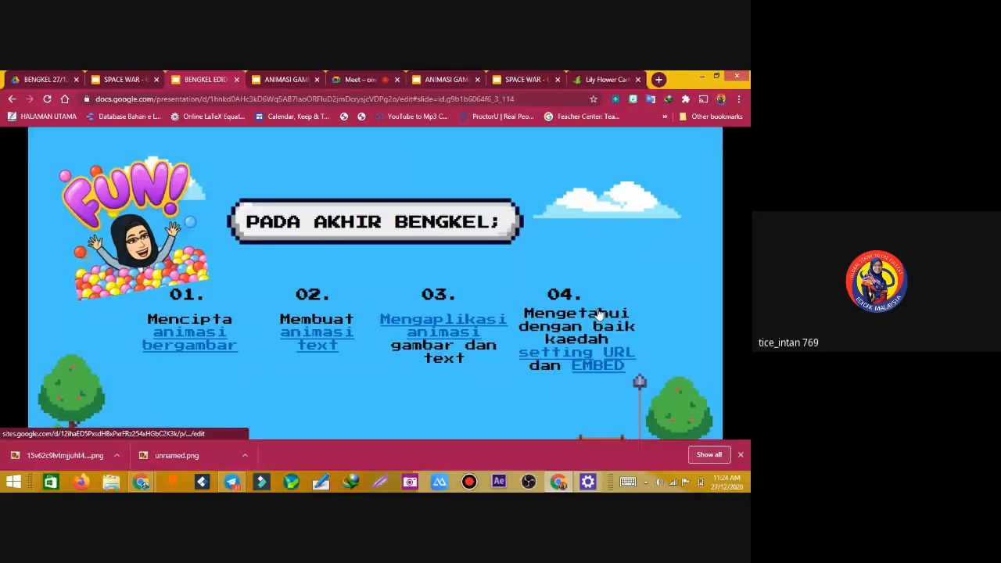
{"action": "left_click", "coordinate": [599, 313]}
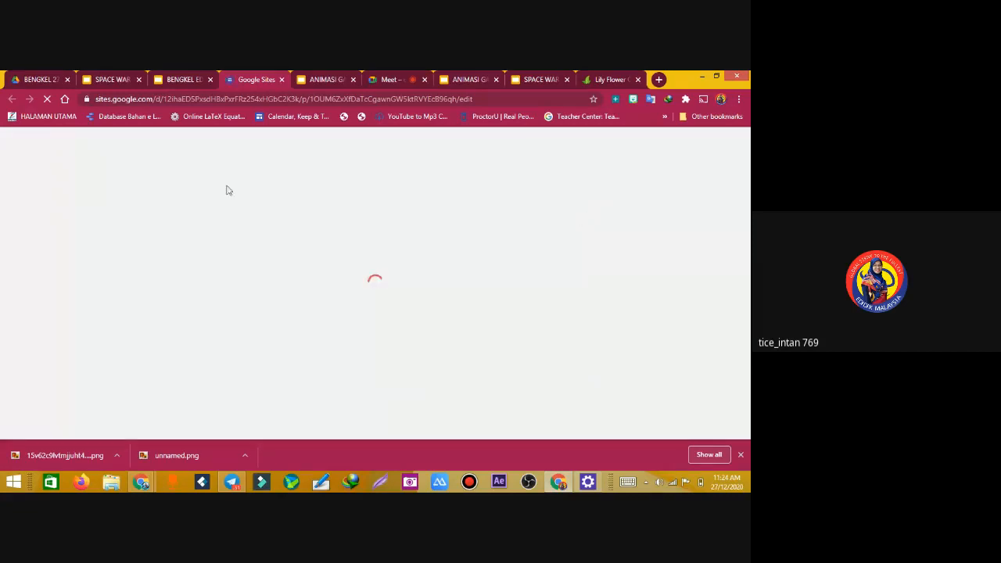
Look over the class site in Google Sites and the published ANIMASI GAMBAR and SPACE WAR slideshows
{"action": "left_click", "coordinate": [108, 80]}
{"action": "left_click", "coordinate": [178, 80]}
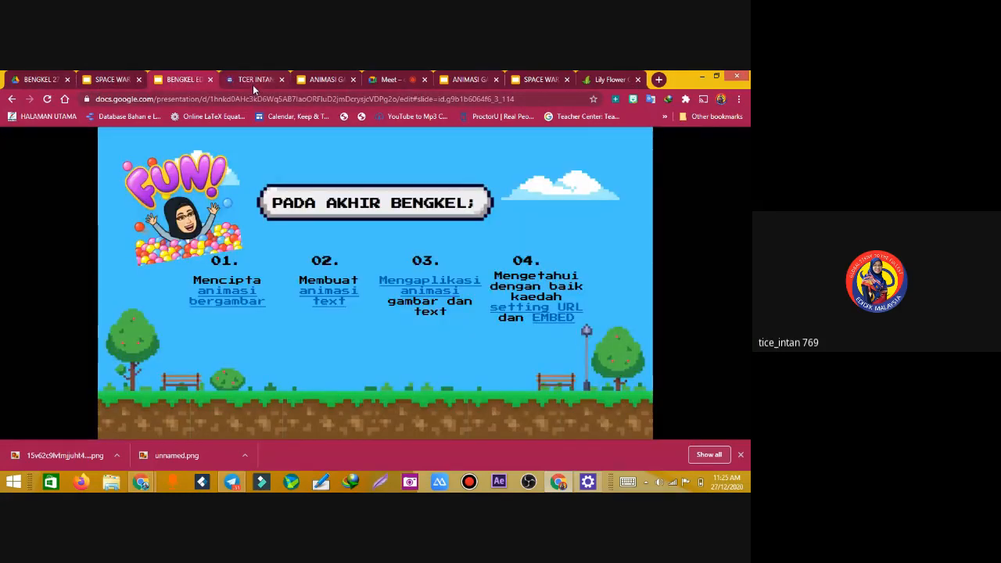
{"action": "left_click", "coordinate": [254, 82]}
{"action": "left_click", "coordinate": [298, 80]}
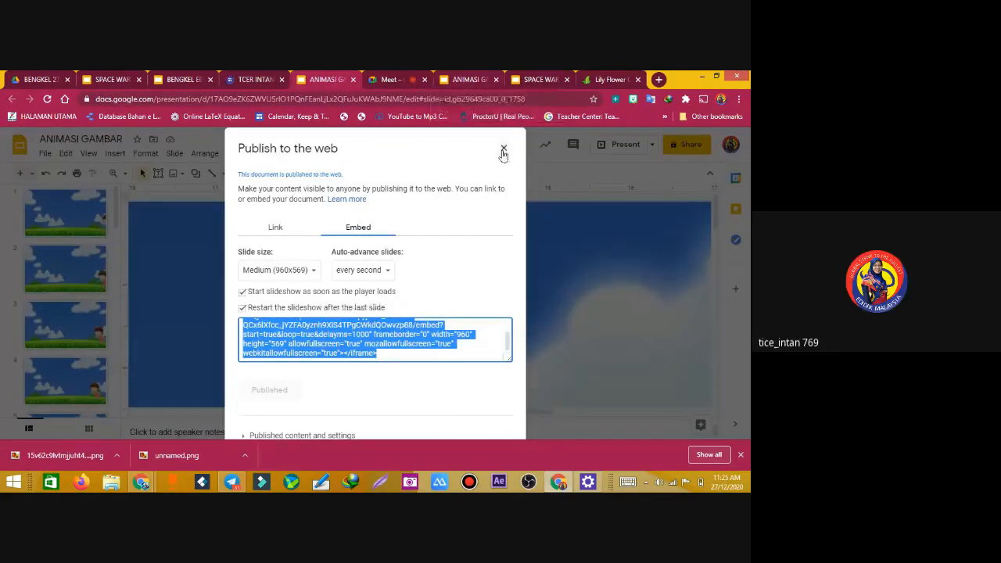
{"action": "left_click", "coordinate": [264, 79]}
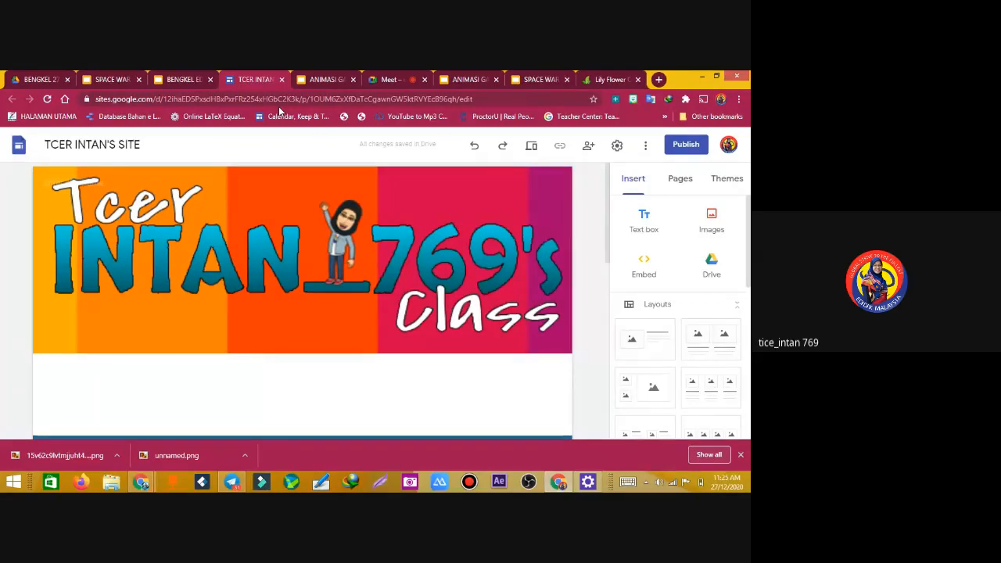
{"action": "left_click", "coordinate": [461, 80]}
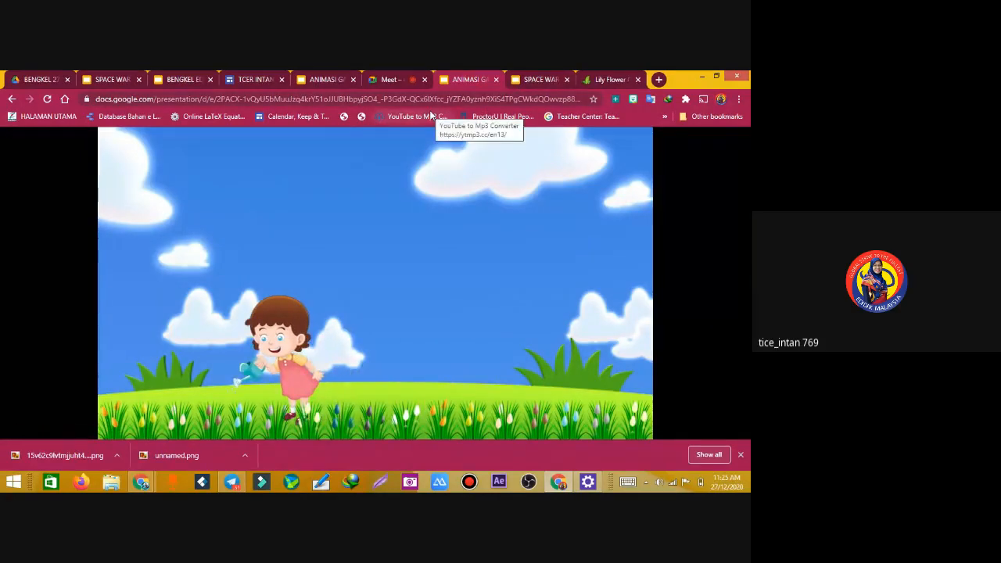
{"action": "left_click", "coordinate": [252, 79]}
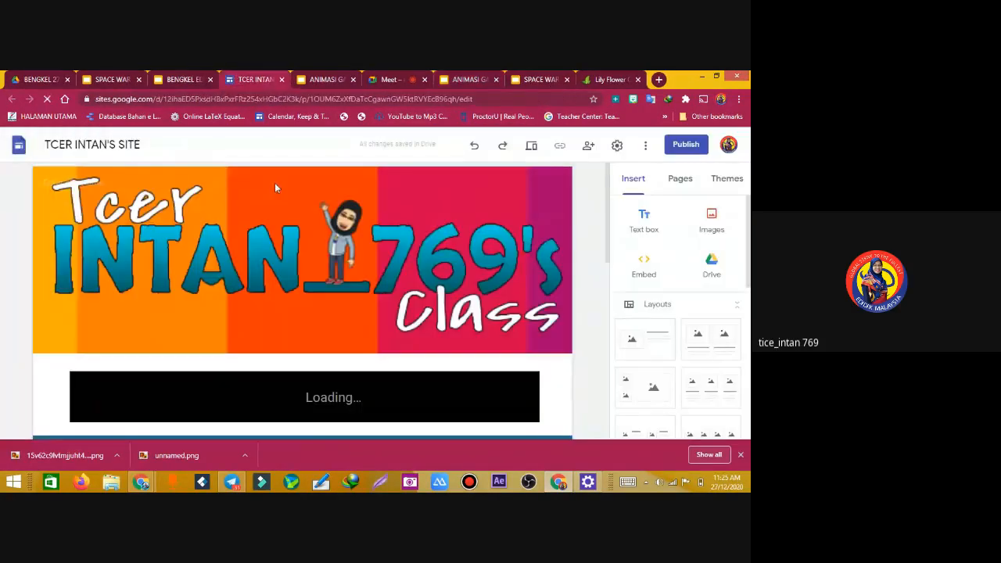
{"action": "left_click", "coordinate": [464, 81]}
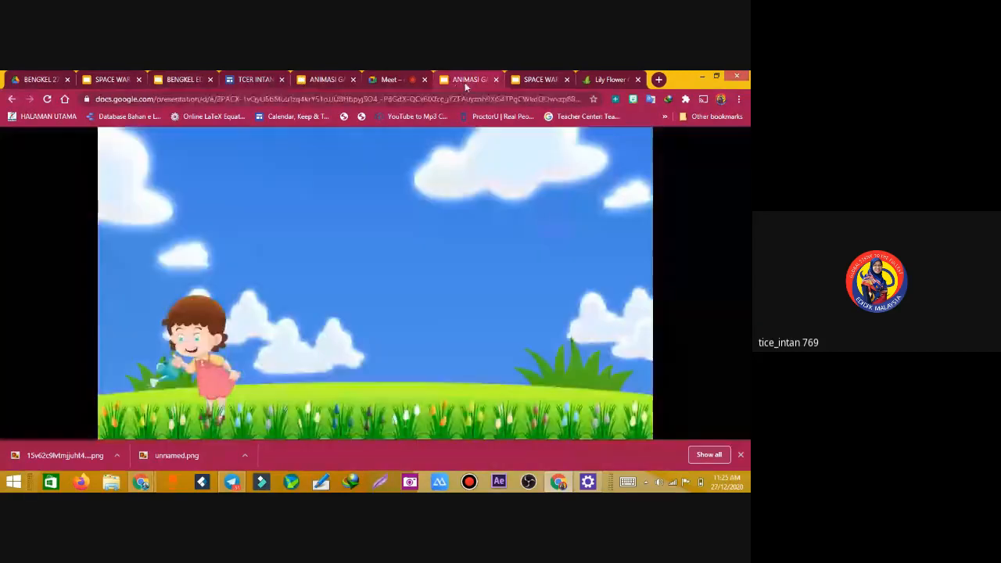
{"action": "left_click", "coordinate": [536, 81]}
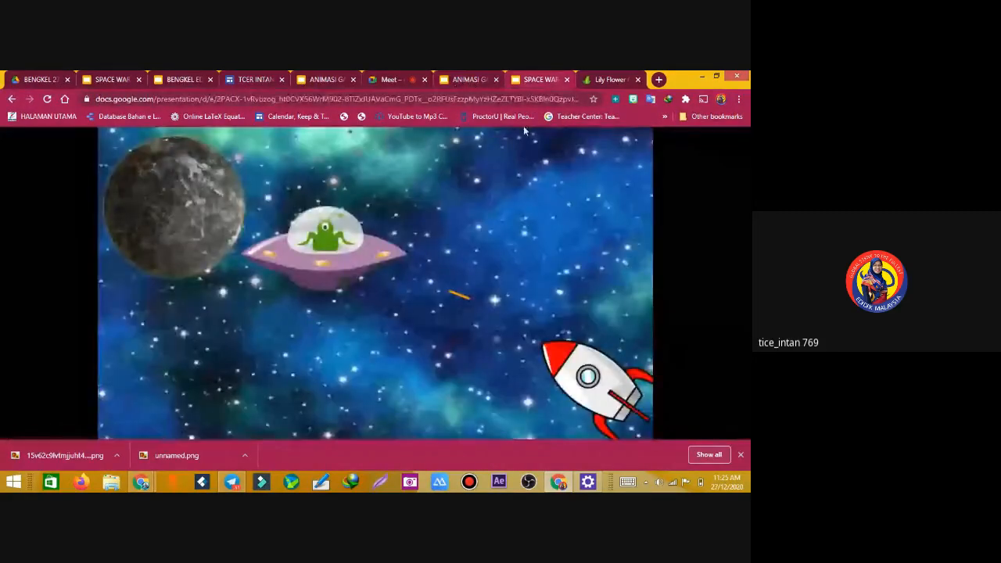
{"action": "left_click", "coordinate": [464, 82]}
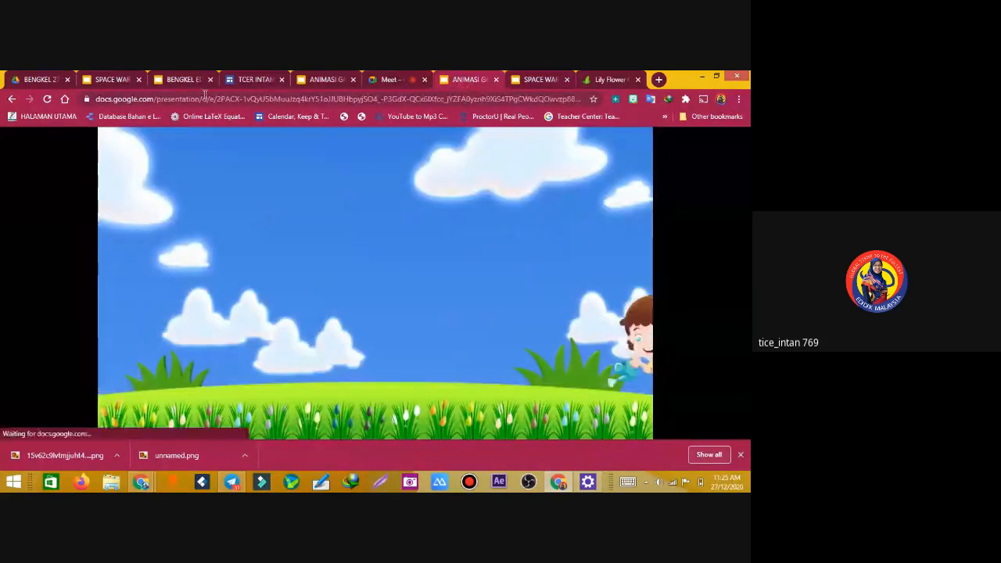
{"action": "left_click", "coordinate": [177, 81]}
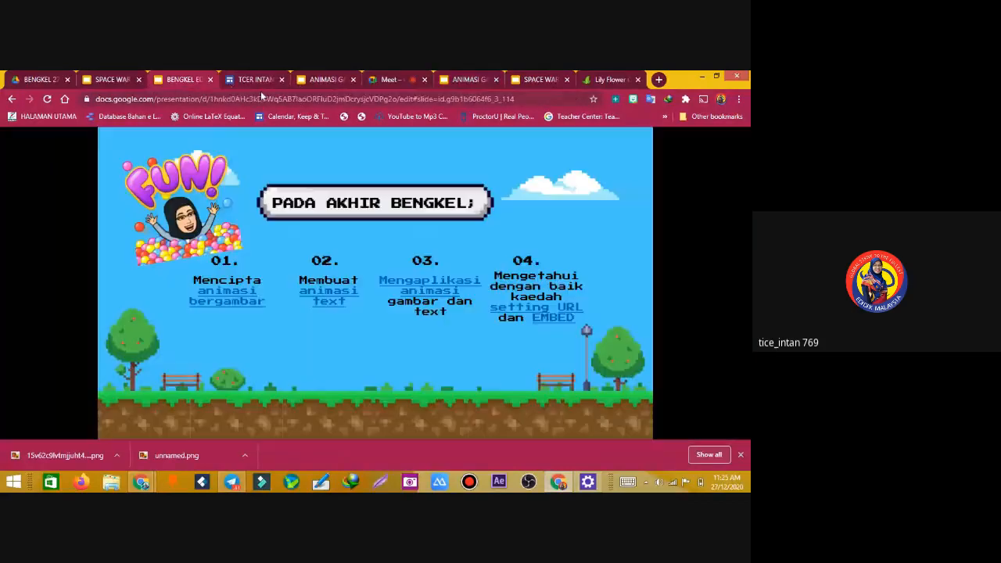
{"action": "left_click", "coordinate": [257, 81]}
Close the ANIMASI GAMBAR publishing settings and insert the "Film Light Log..." audio file from My Drive into the current slide
{"action": "left_click", "coordinate": [319, 81]}
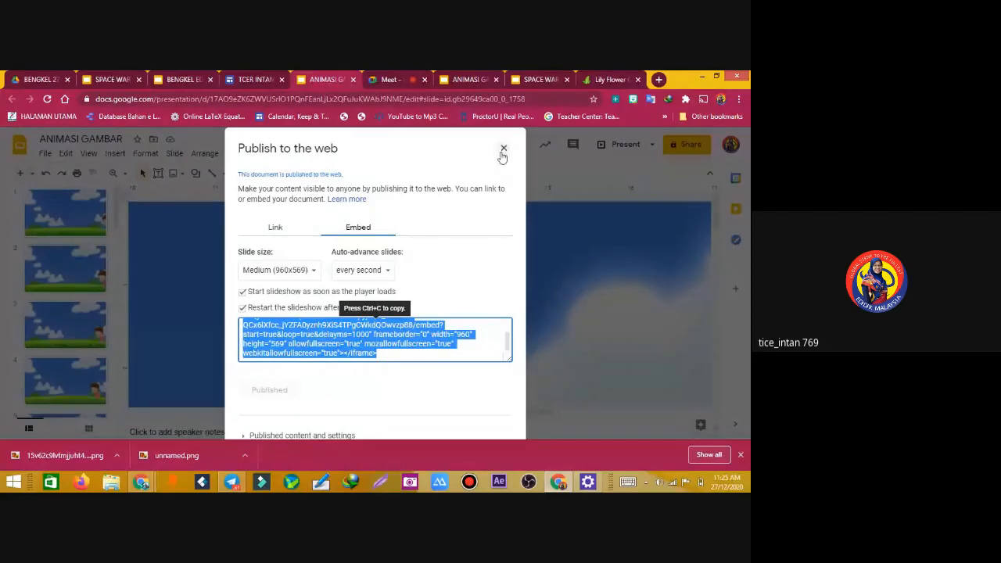
{"action": "left_click", "coordinate": [504, 149]}
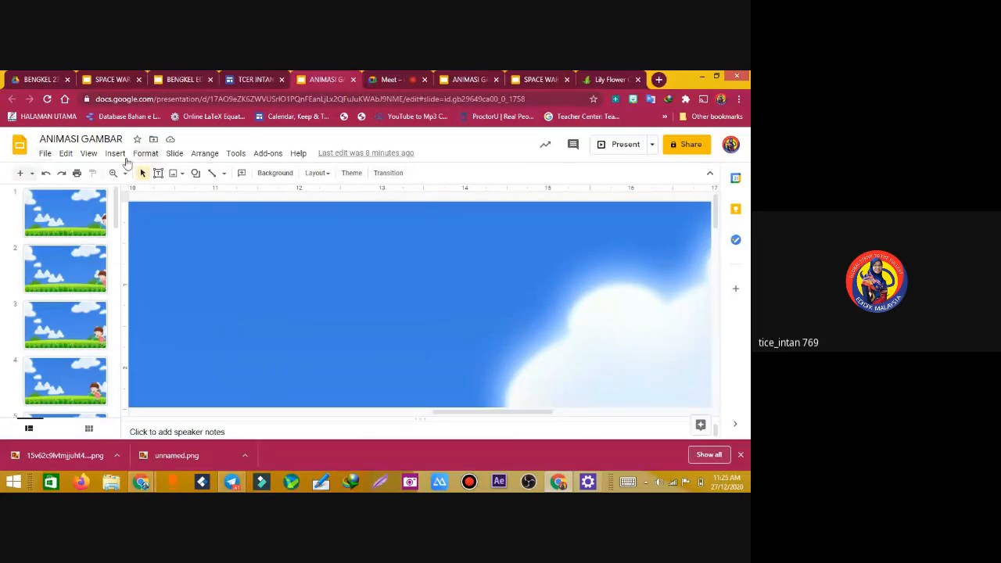
{"action": "left_click", "coordinate": [114, 153]}
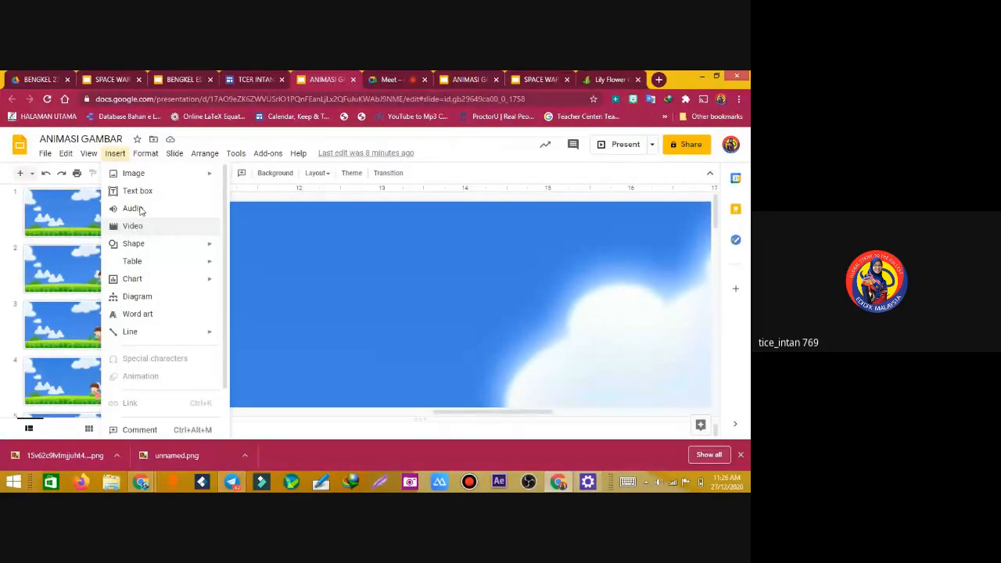
{"action": "left_click", "coordinate": [133, 208]}
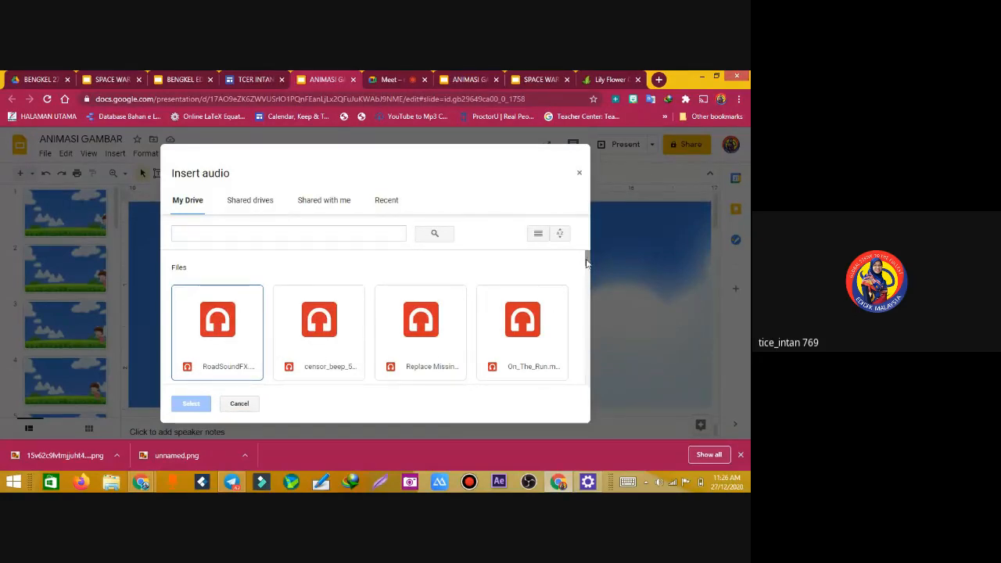
{"action": "left_click_drag", "start_coordinate": [587, 262], "coordinate": [588, 274]}
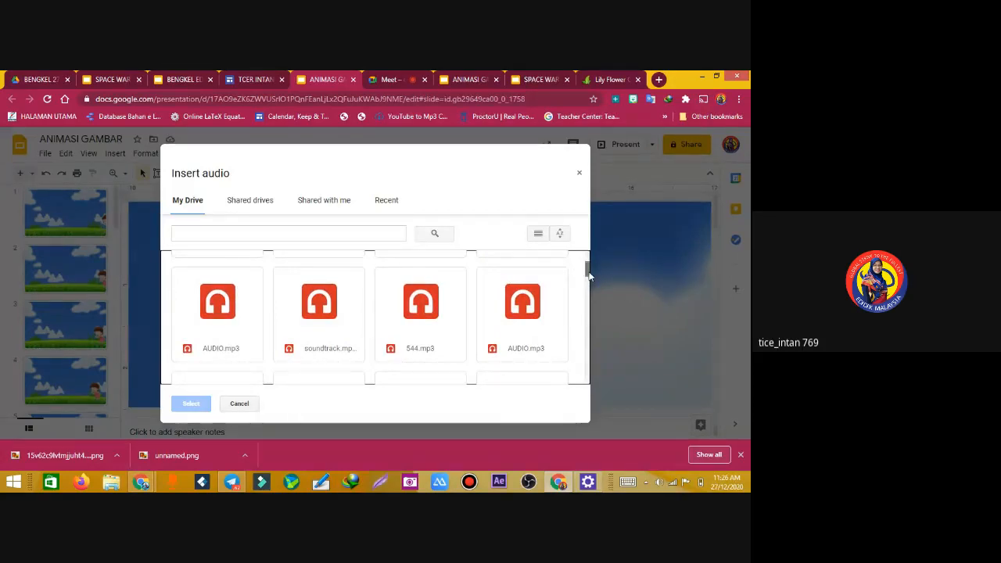
{"action": "mouse_move", "coordinate": [586, 271]}
{"action": "left_mouse_down"}
{"action": "mouse_move", "coordinate": [591, 360]}
{"action": "mouse_move", "coordinate": [576, 267]}
{"action": "left_mouse_up"}
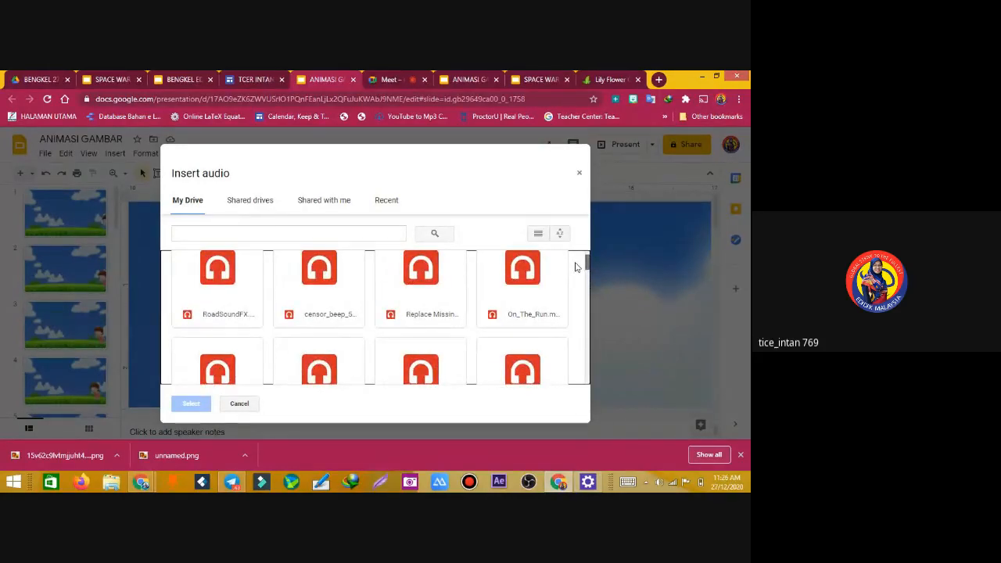
{"action": "scroll", "coordinate": [576, 267], "scroll_direction": "up", "scroll_amount": 1}
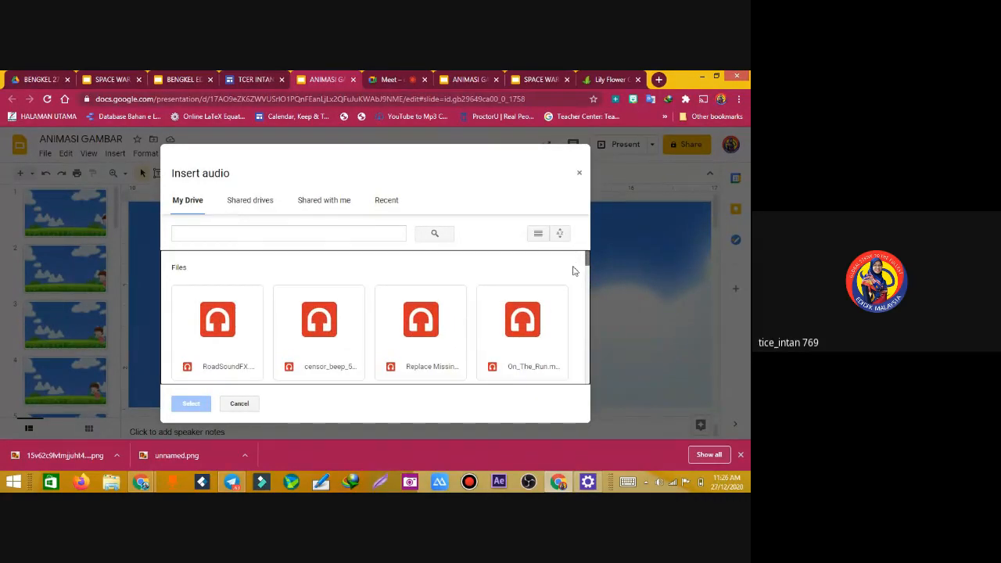
{"action": "left_click_drag", "start_coordinate": [587, 260], "coordinate": [594, 354]}
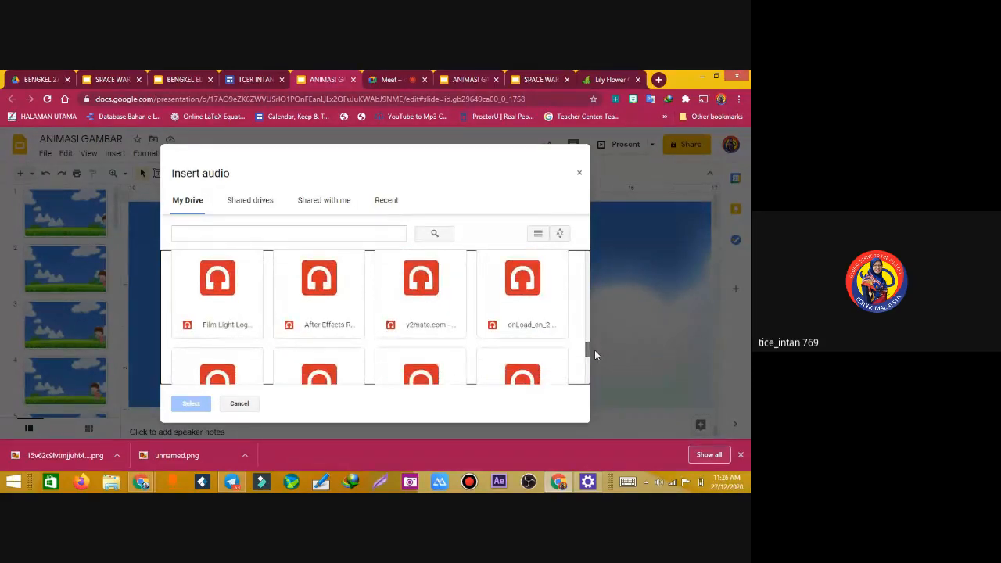
{"action": "double_click", "coordinate": [210, 288]}
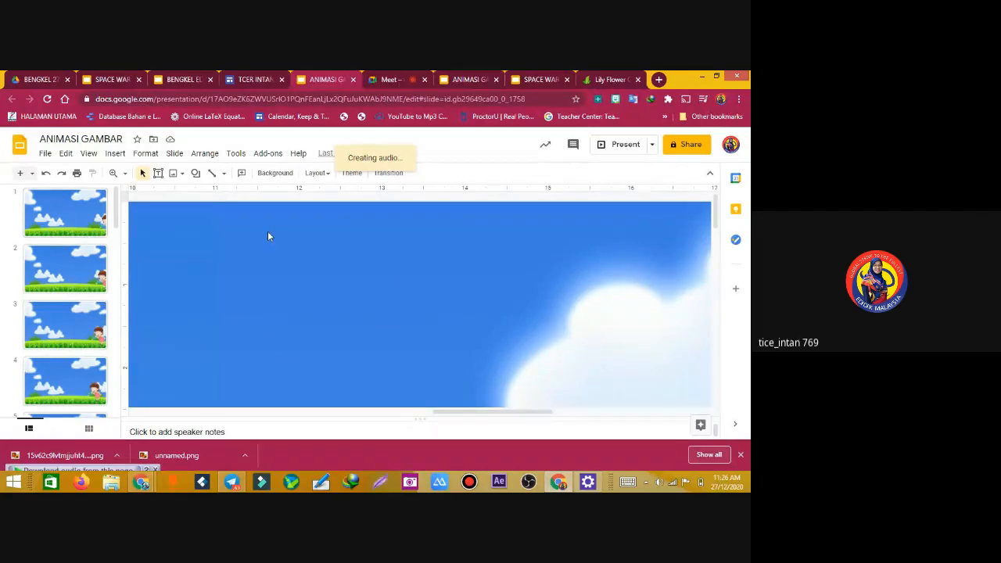
Set the inserted audio to play automatically, hide its icon when presenting, loop, and not stop on slide change
{"action": "left_click", "coordinate": [603, 220]}
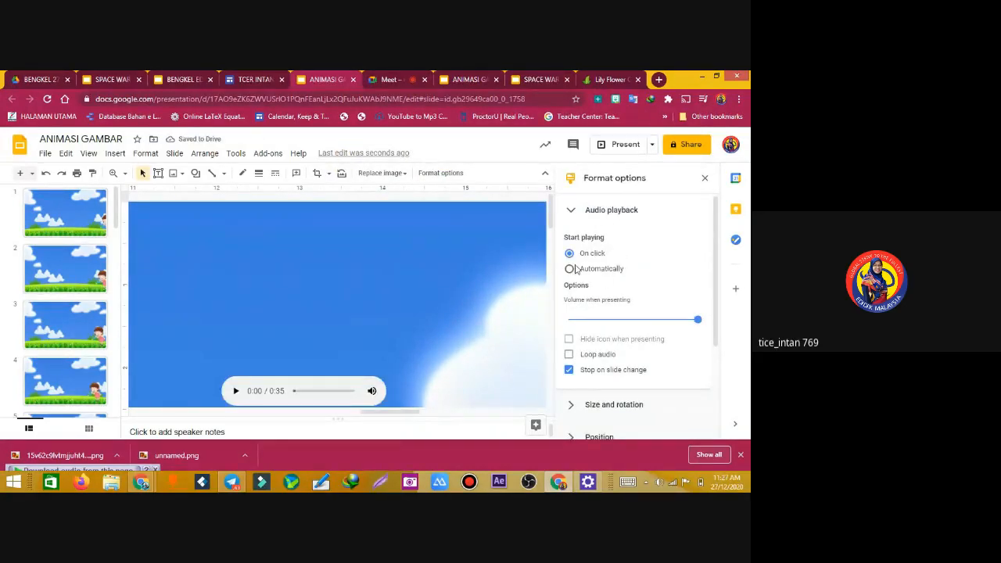
{"action": "left_click", "coordinate": [577, 272]}
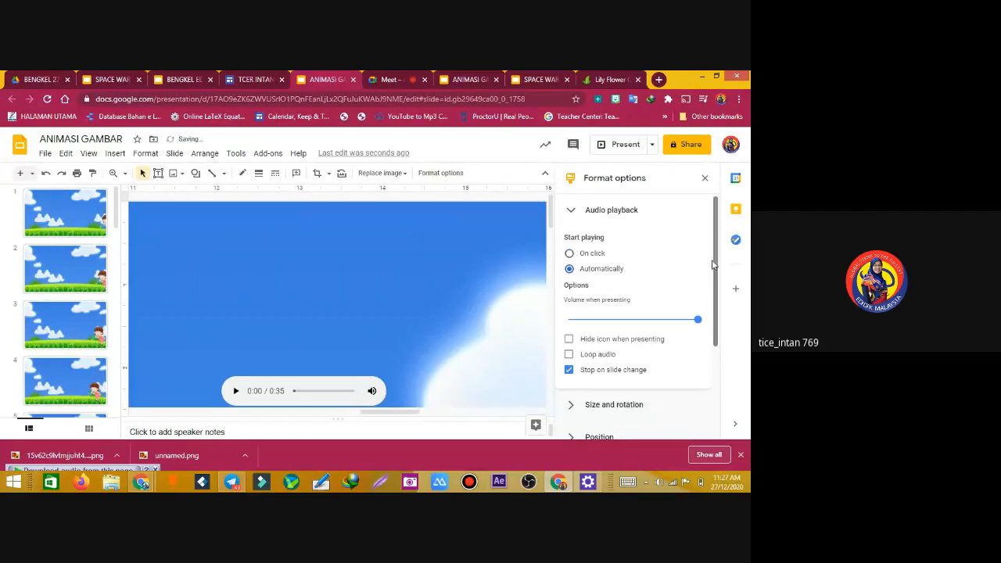
{"action": "left_click_drag", "start_coordinate": [714, 262], "coordinate": [720, 310]}
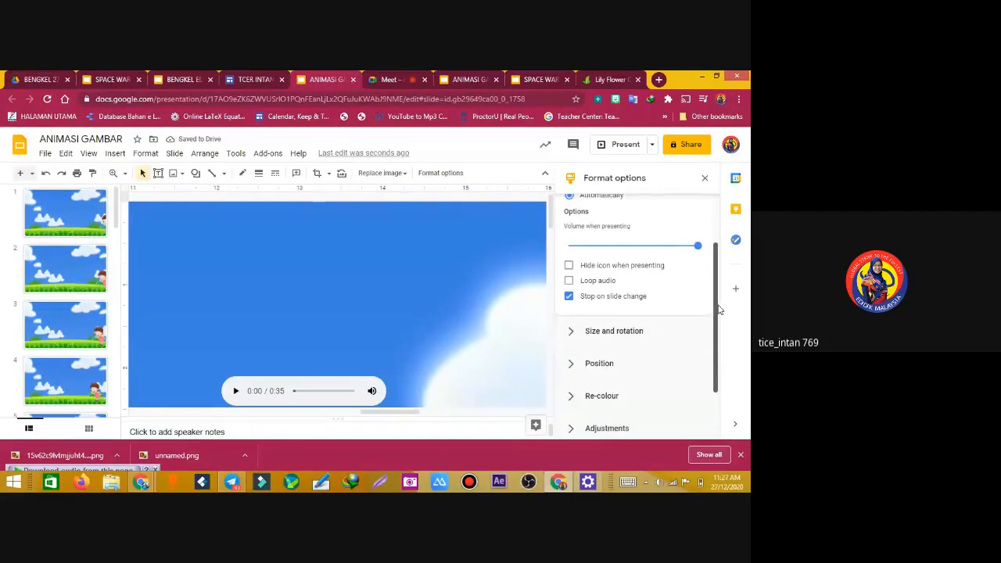
{"action": "left_click", "coordinate": [568, 266]}
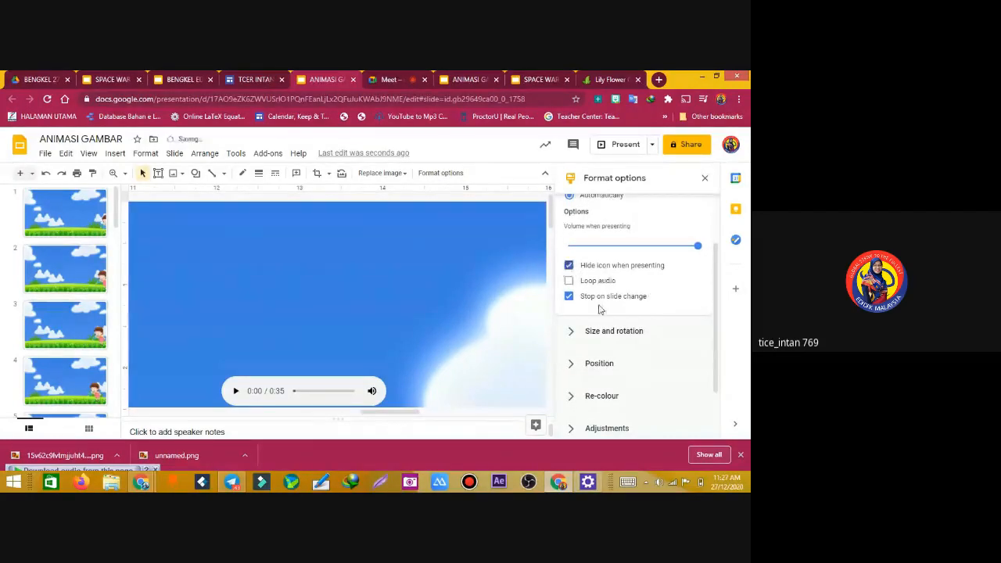
{"action": "left_click", "coordinate": [569, 281]}
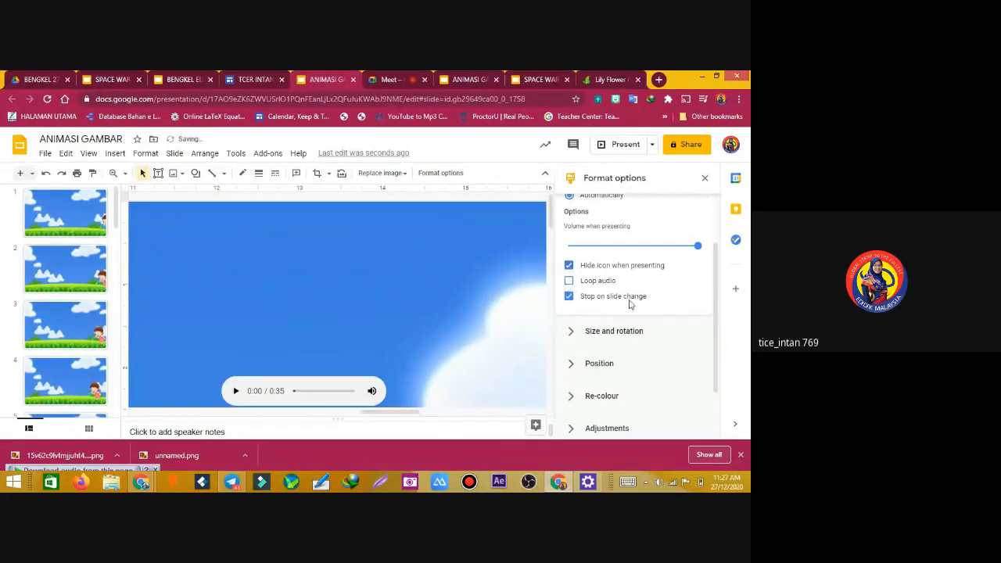
{"action": "left_click", "coordinate": [569, 296]}
{"action": "left_click_drag", "start_coordinate": [717, 282], "coordinate": [718, 323]}
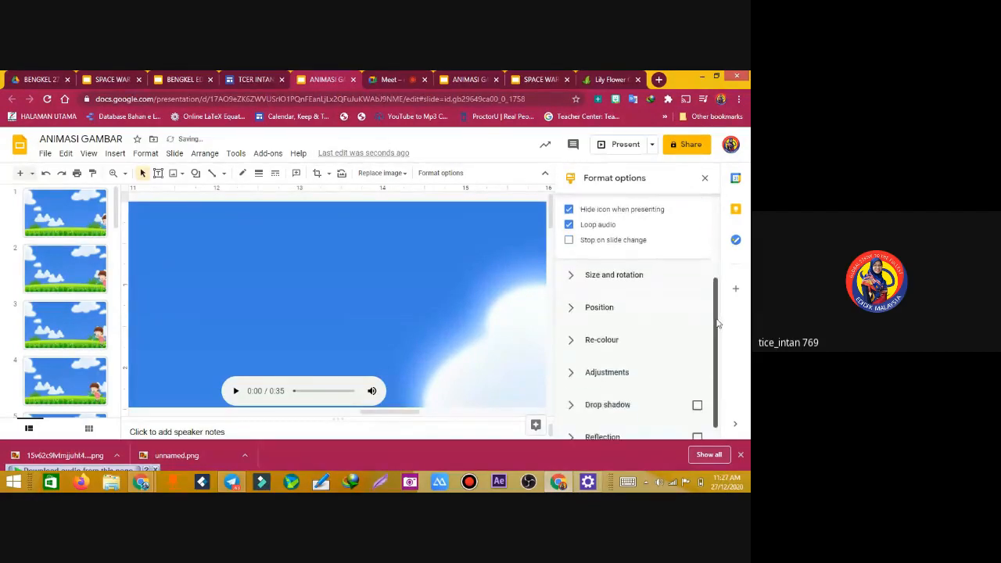
{"action": "scroll", "coordinate": [706, 266], "scroll_direction": "up", "scroll_amount": 3}
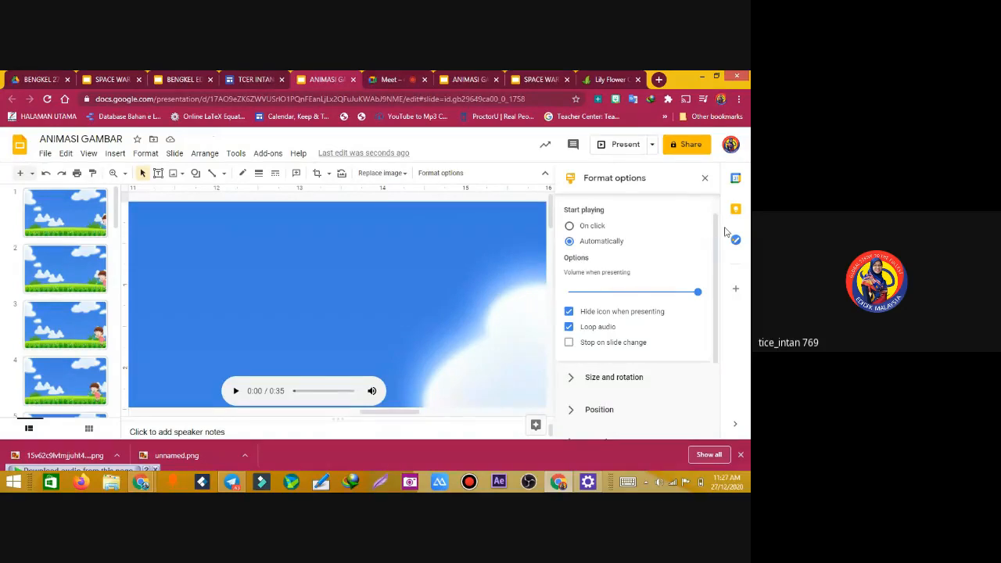
{"action": "left_click_drag", "start_coordinate": [720, 249], "coordinate": [725, 393]}
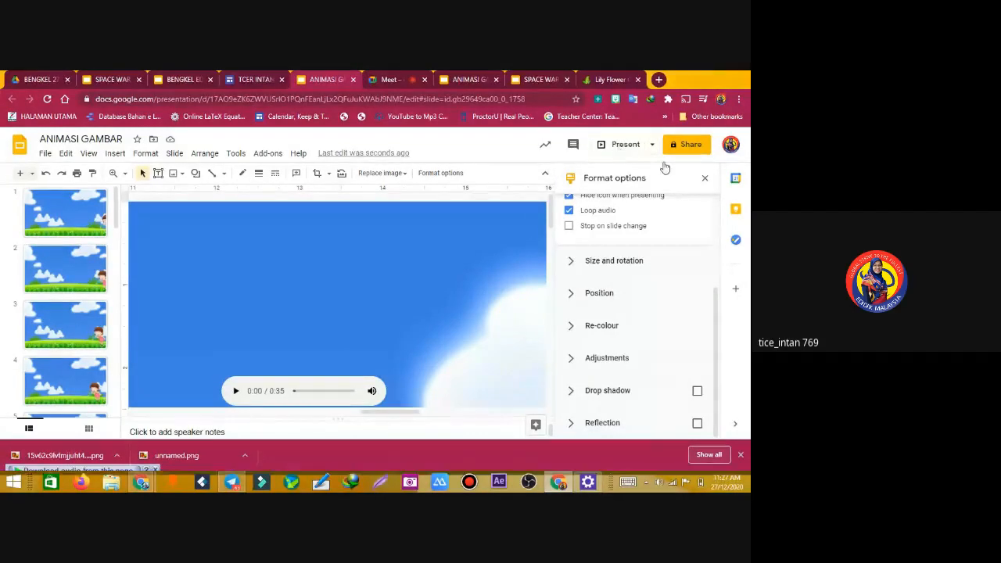
Present ANIMASI GAMBAR, restart the slideshow from slide 1 to preview it, and return to the editor
{"action": "key", "text": "F11"}
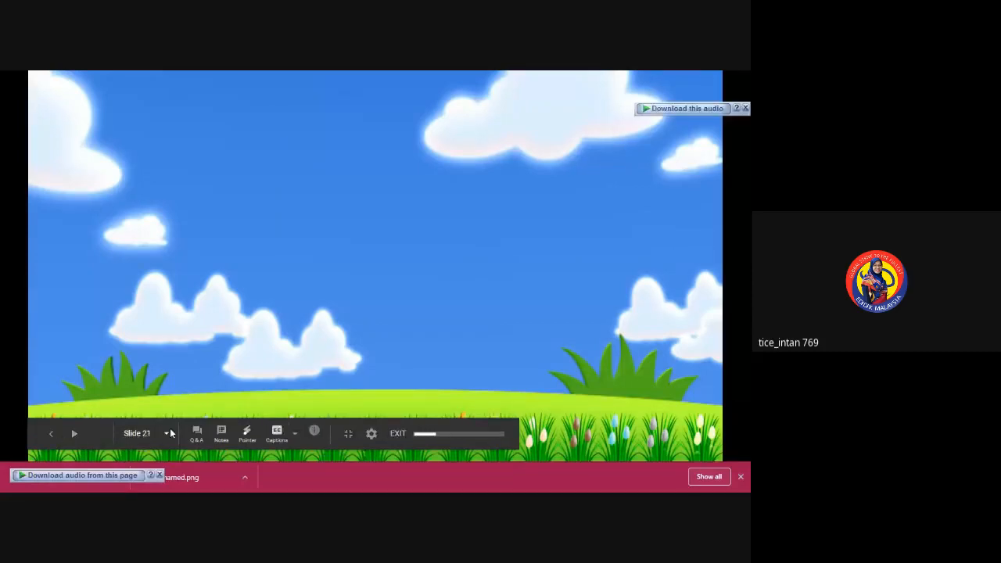
{"action": "left_click", "coordinate": [166, 436]}
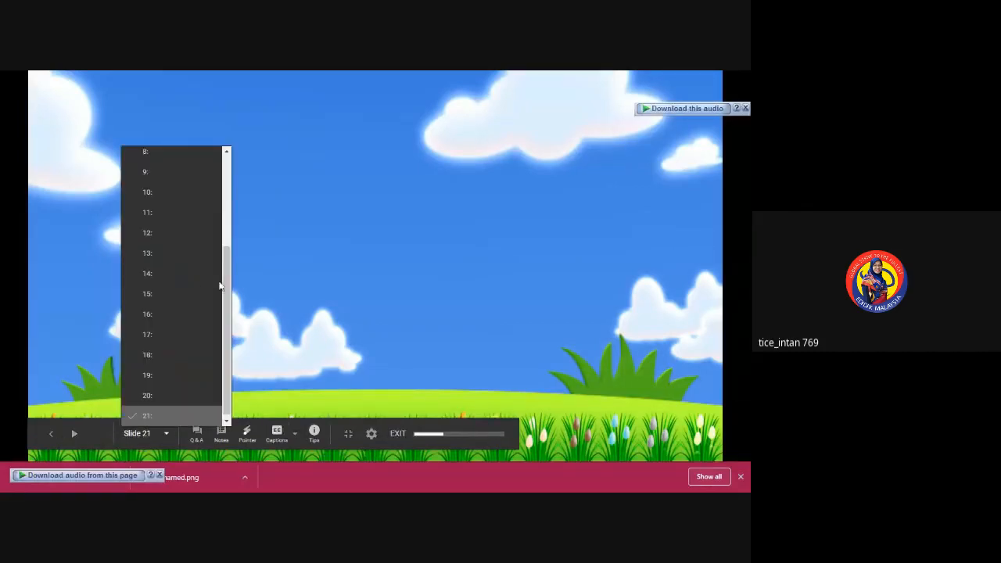
{"action": "scroll", "coordinate": [219, 286], "scroll_direction": "up", "scroll_amount": 3}
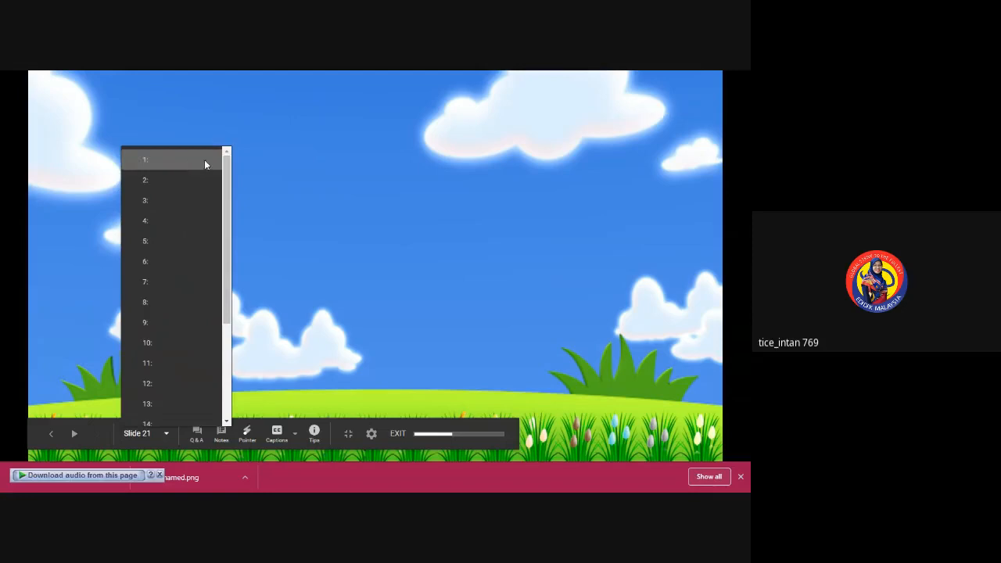
{"action": "left_click", "coordinate": [205, 162]}
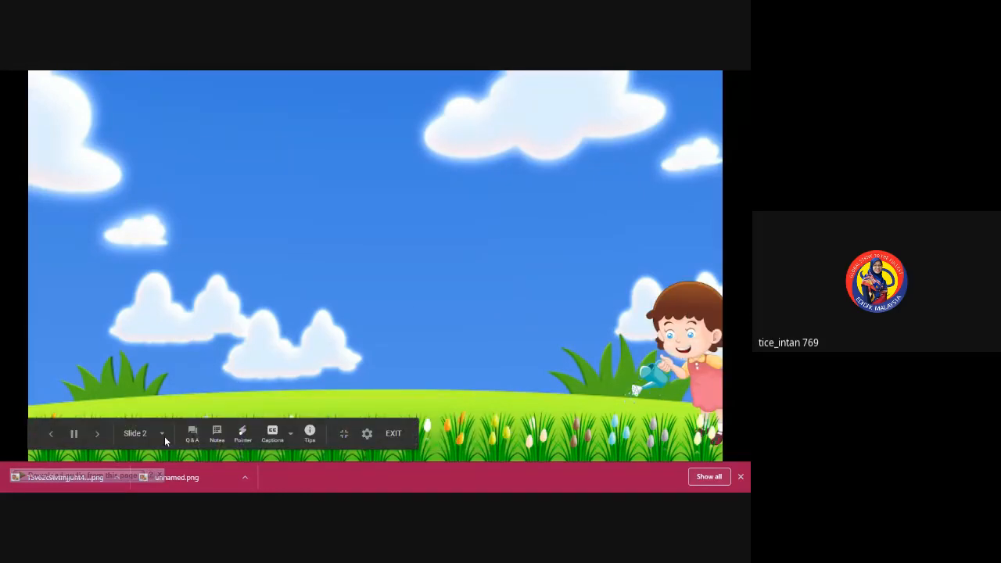
{"action": "left_click", "coordinate": [391, 435]}
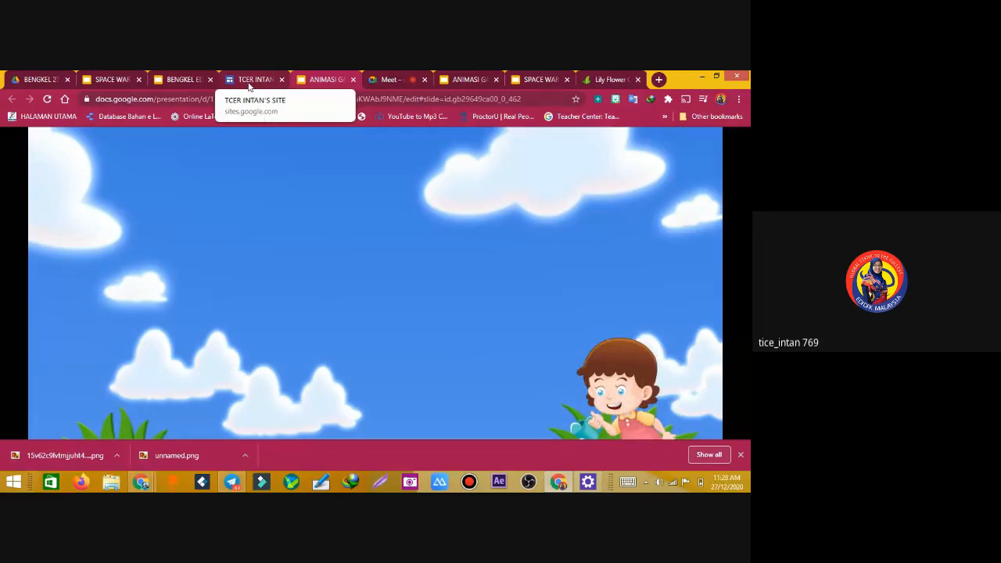
{"action": "key", "text": "Escape"}
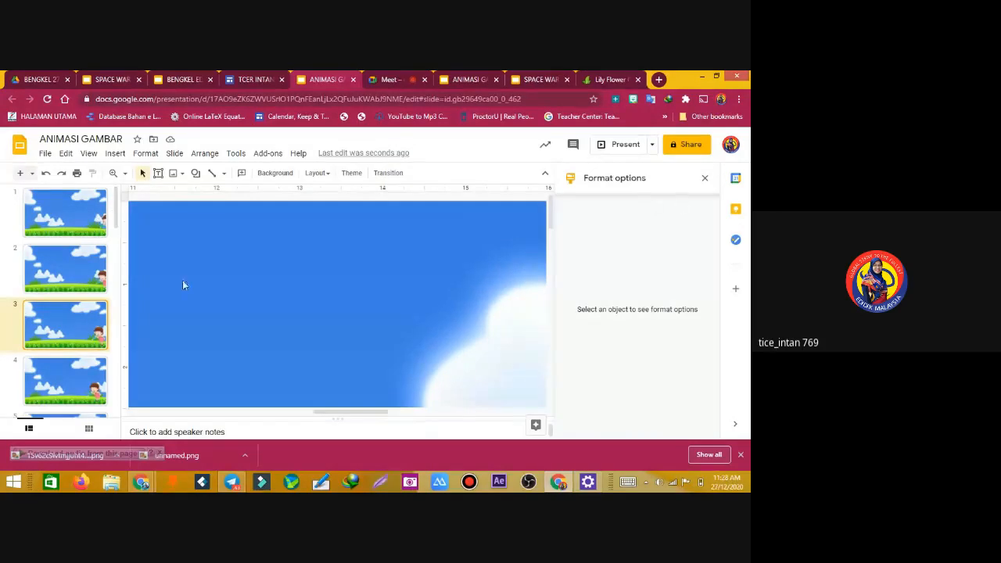
Close the format options of the ANIMASI GAMBAR presentation
{"action": "left_click_drag", "start_coordinate": [115, 229], "coordinate": [125, 195]}
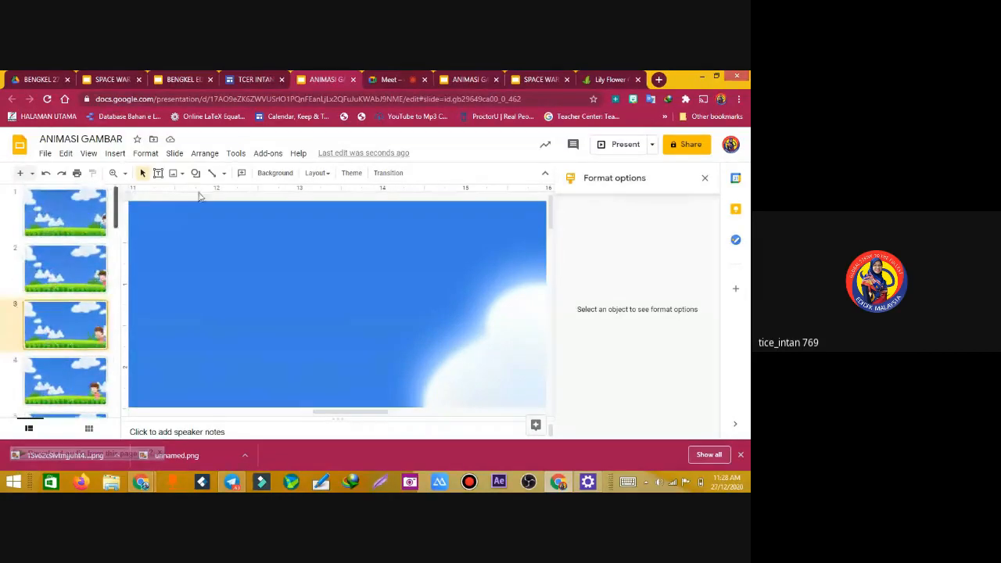
{"action": "left_click", "coordinate": [705, 179]}
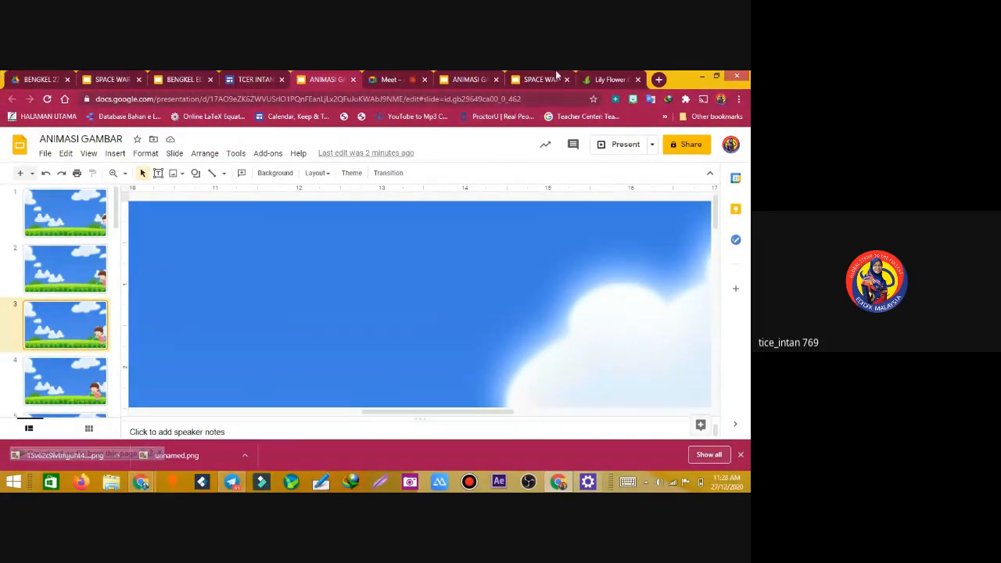
View the published ANIMASI GAMBAR and SPACE WAR slideshows, and close the publishing settings in the SPACE WAR presentation
{"action": "left_click", "coordinate": [479, 80]}
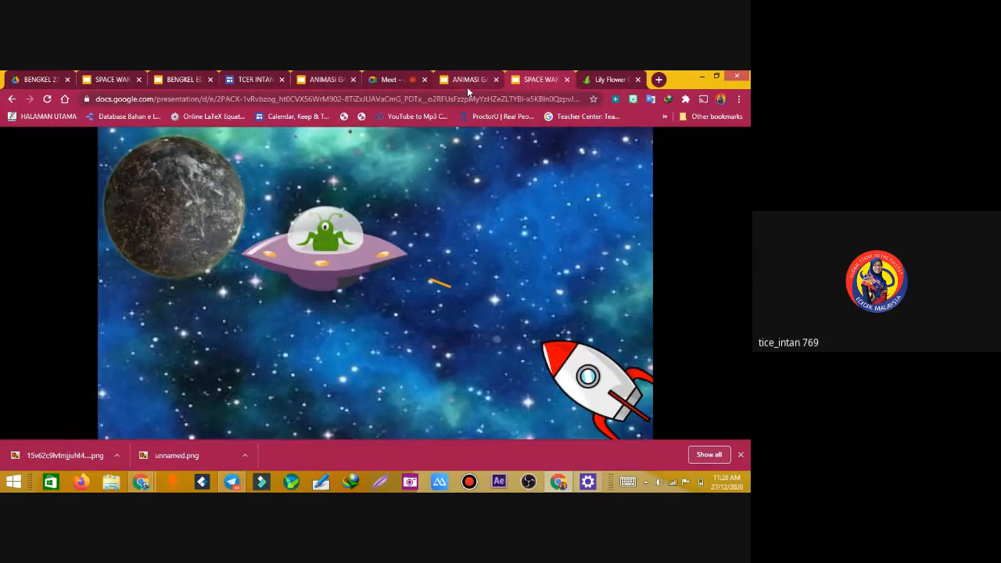
{"action": "left_click", "coordinate": [548, 81]}
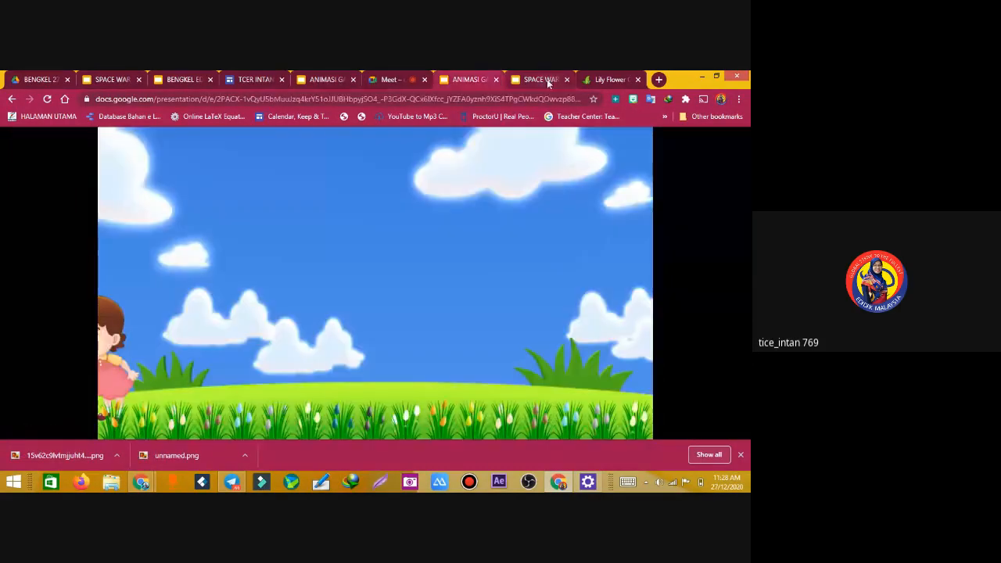
{"action": "left_click", "coordinate": [125, 79]}
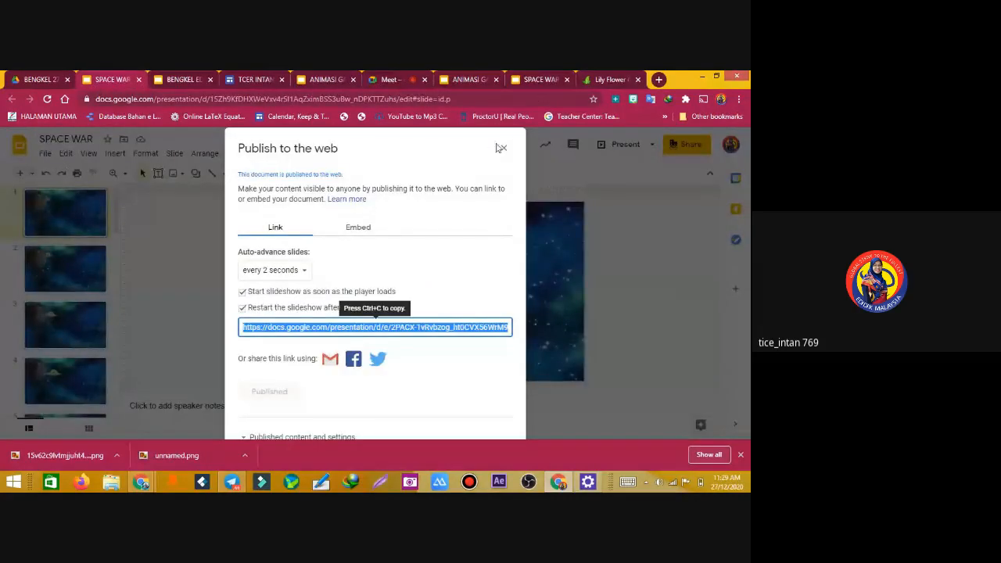
{"action": "left_click", "coordinate": [503, 148]}
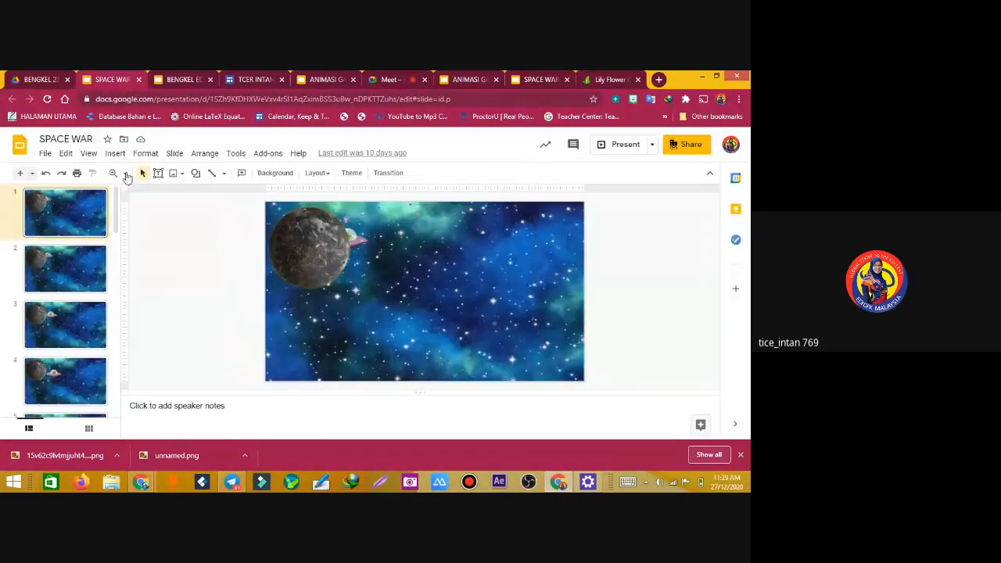
{"action": "left_click", "coordinate": [45, 153]}
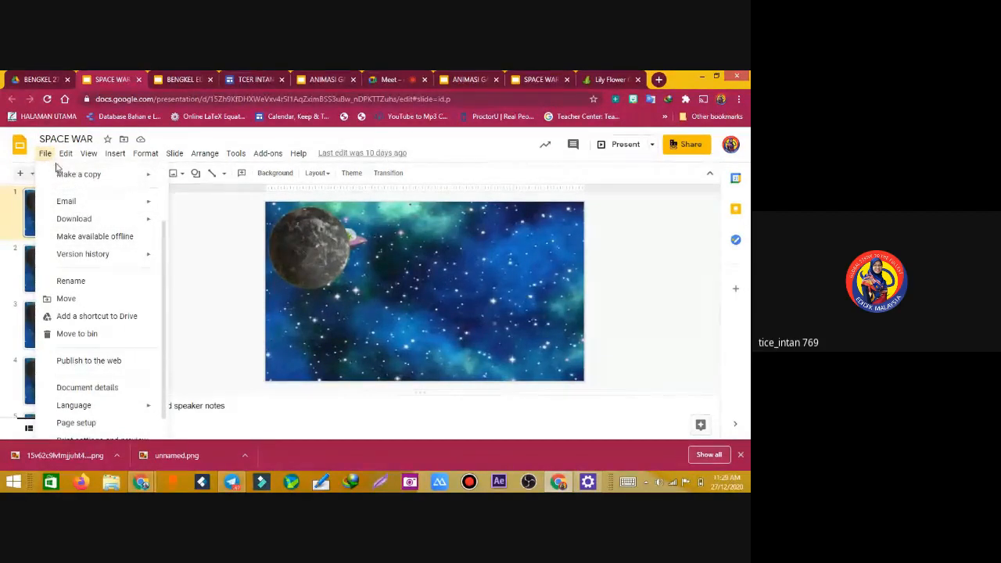
{"action": "left_click", "coordinate": [172, 237]}
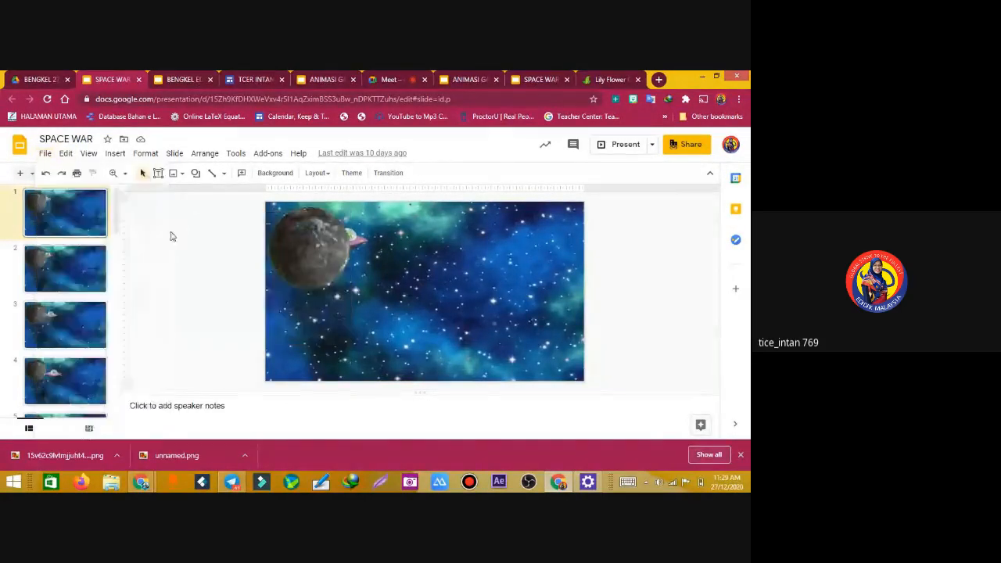
{"action": "left_click", "coordinate": [46, 154]}
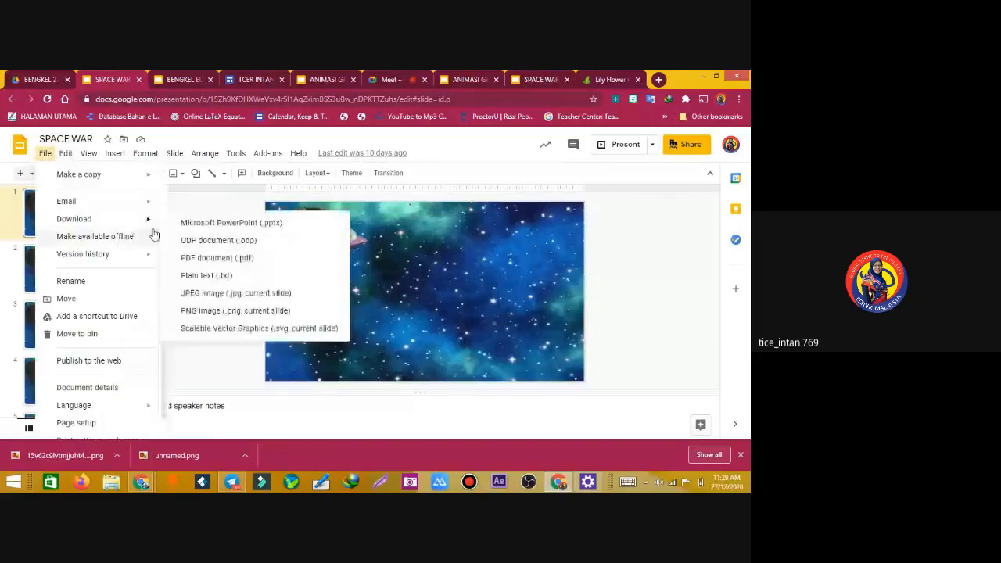
Open the Scrolling text presentation from the BENGKEL folder in Drive and create a new blank presentation from it
{"action": "left_click", "coordinate": [43, 82]}
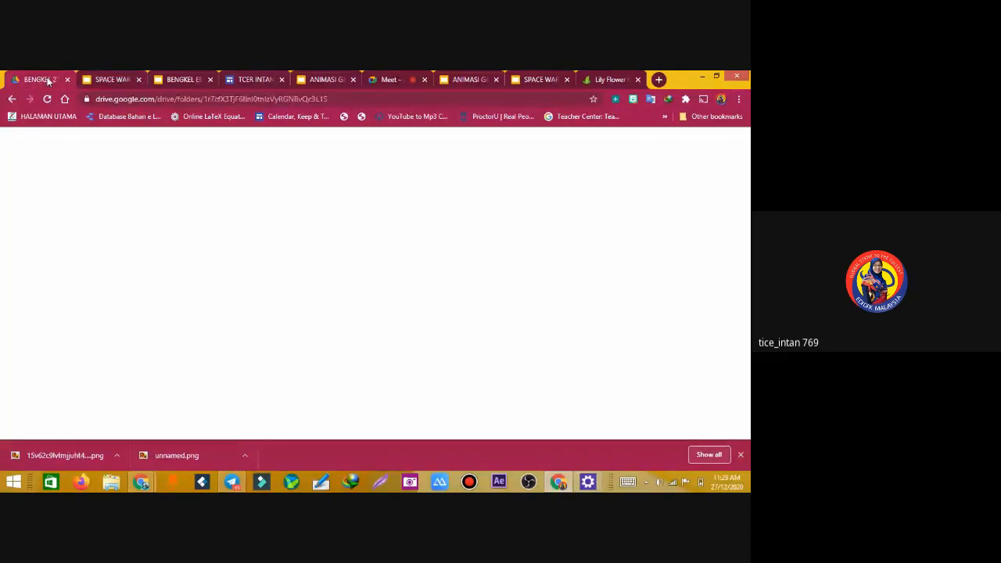
{"action": "double_click", "coordinate": [219, 273]}
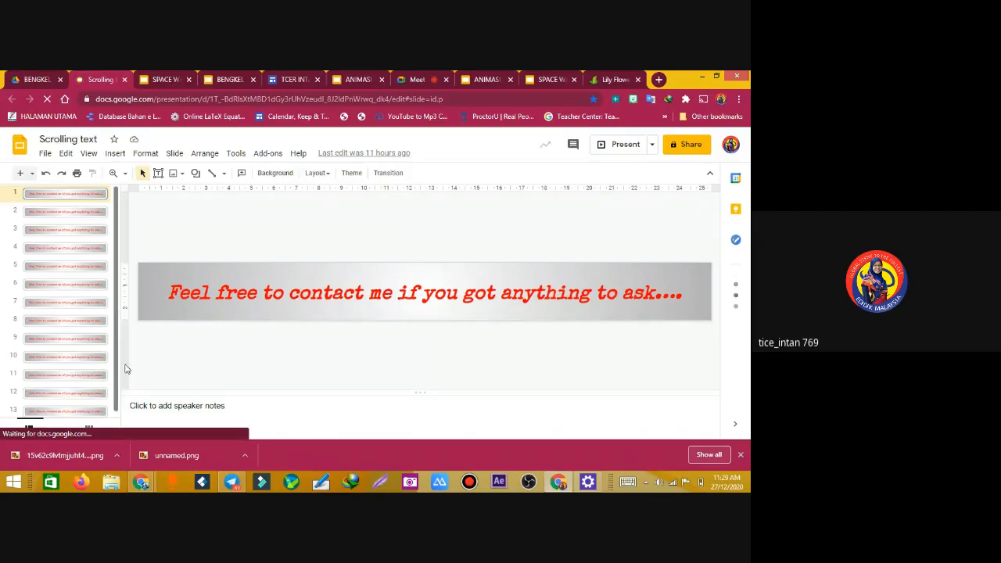
{"action": "left_click", "coordinate": [47, 155]}
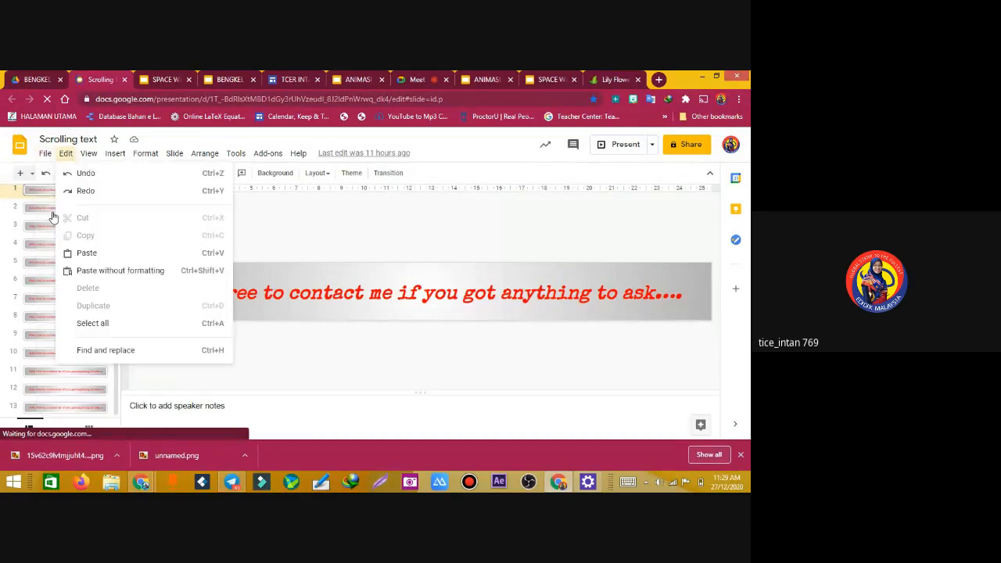
{"action": "left_click", "coordinate": [44, 157]}
{"action": "left_click", "coordinate": [46, 156]}
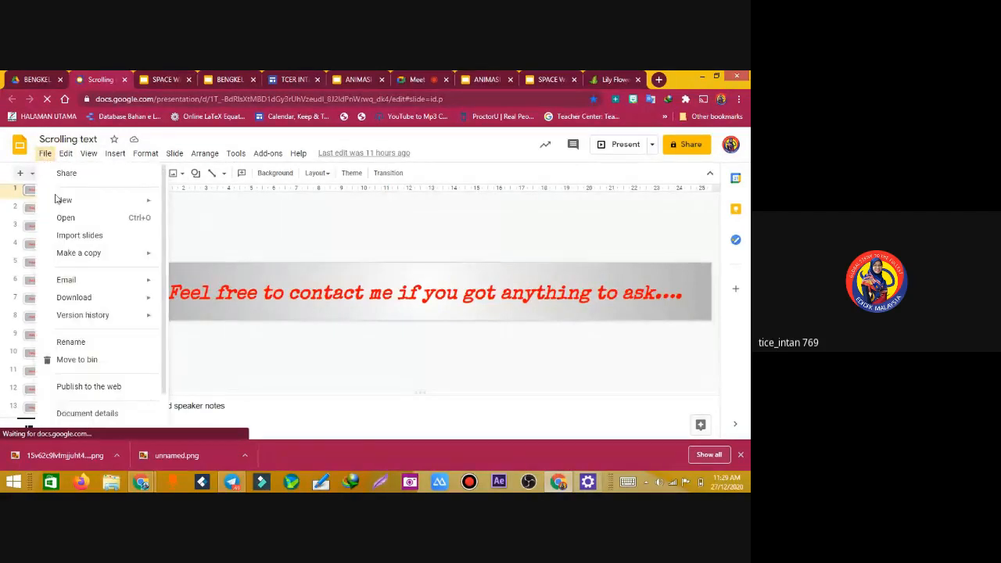
{"action": "mouse_move", "coordinate": [61, 205]}
{"action": "left_click", "coordinate": [200, 204]}
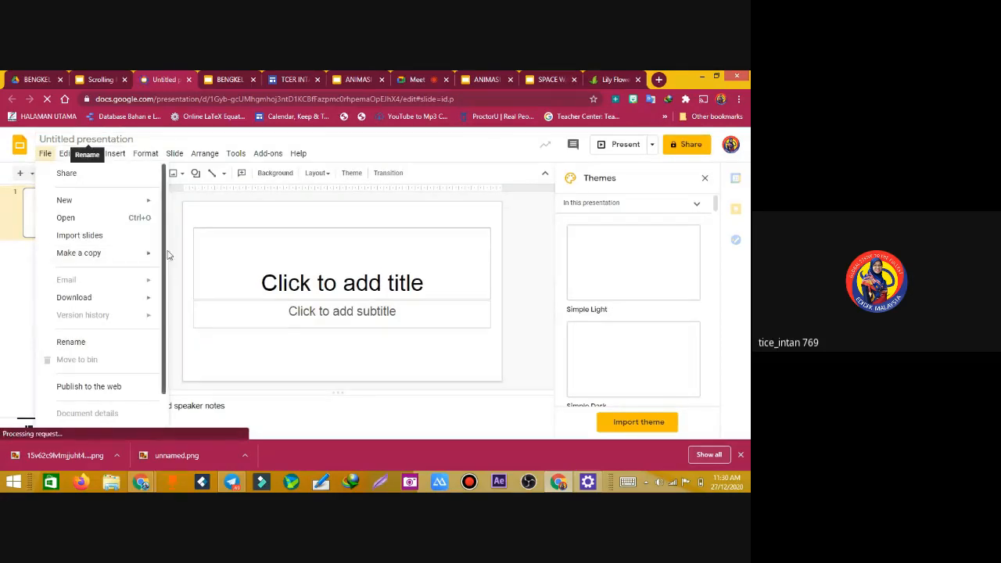
Set the new presentation's page to a custom size of 10 × 1 inches
{"action": "scroll", "coordinate": [167, 287], "scroll_direction": "down", "scroll_amount": 1}
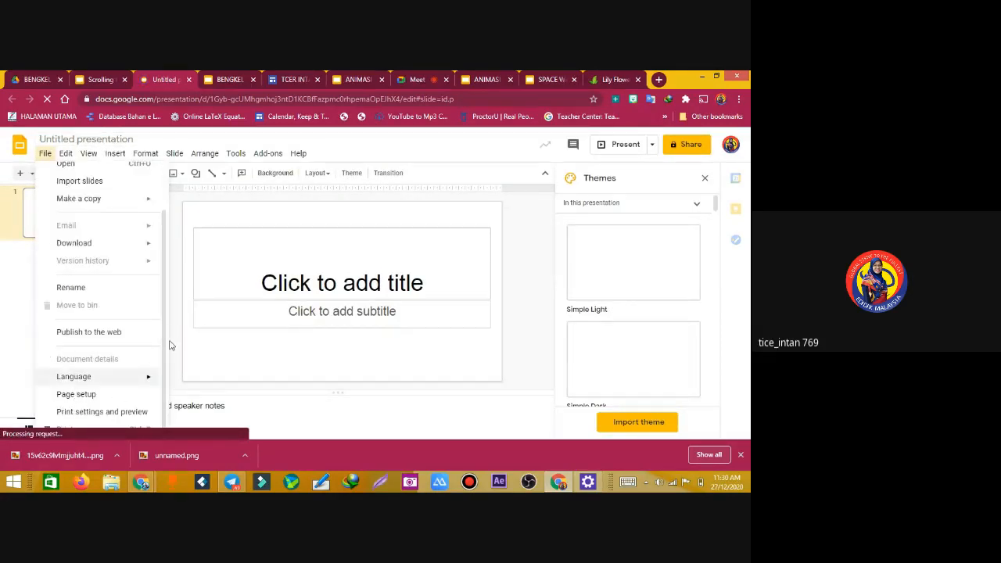
{"action": "left_click", "coordinate": [69, 395]}
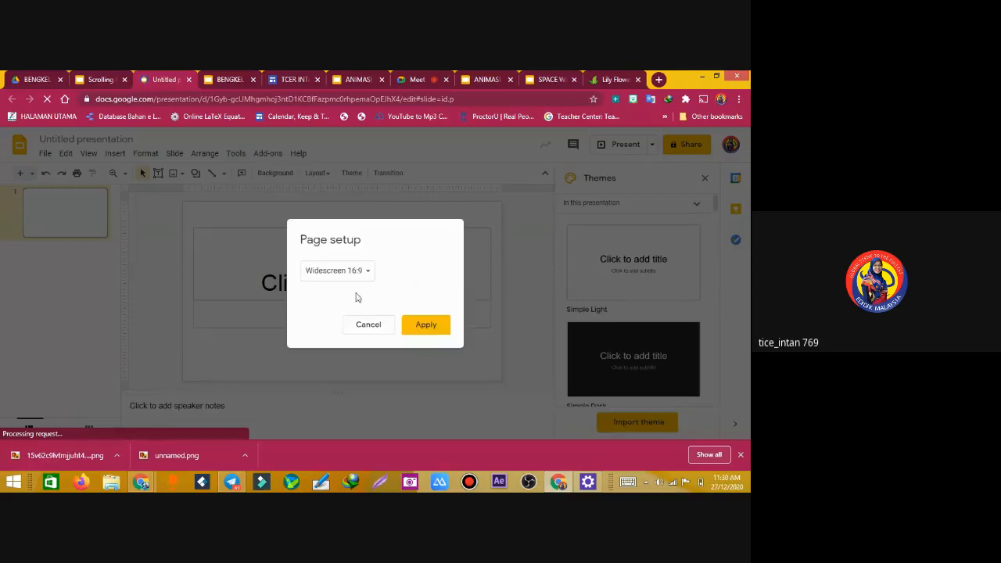
{"action": "left_click", "coordinate": [362, 274]}
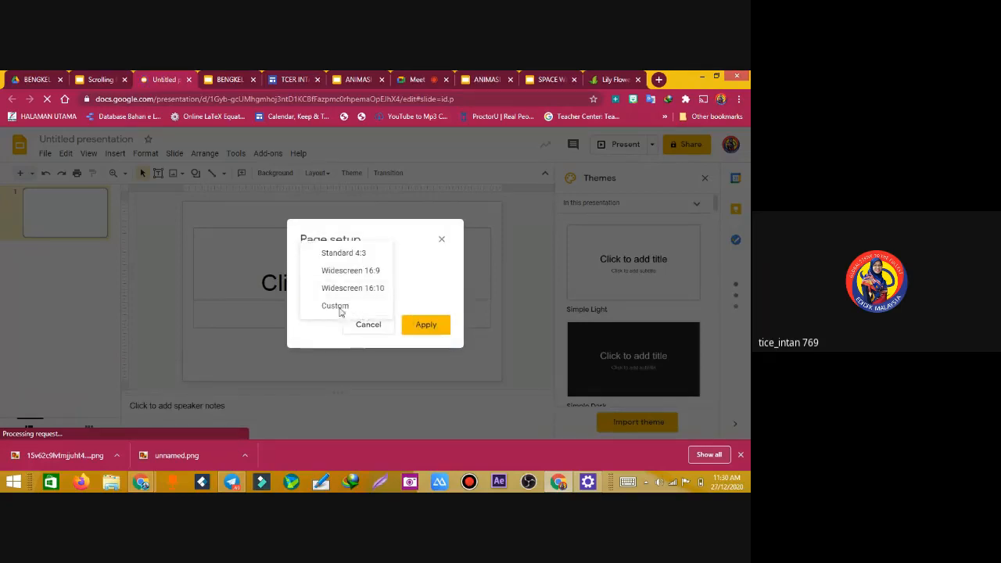
{"action": "left_click", "coordinate": [341, 311]}
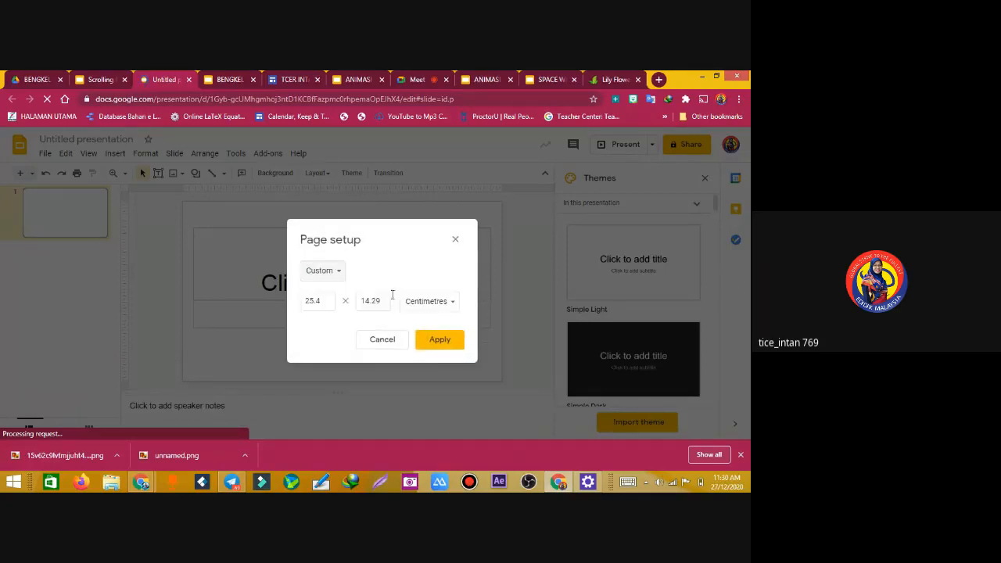
{"action": "left_click", "coordinate": [434, 301]}
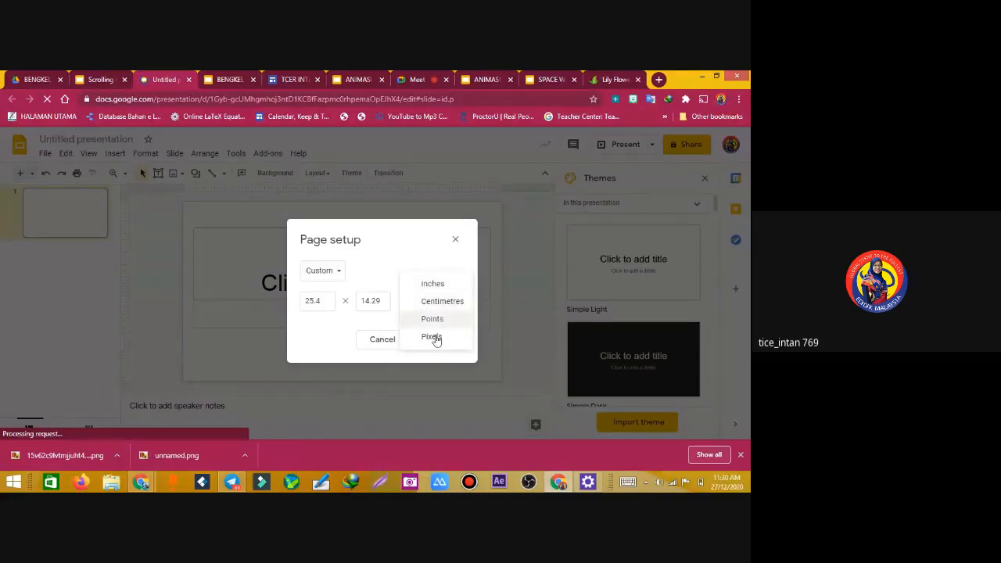
{"action": "left_click", "coordinate": [431, 285]}
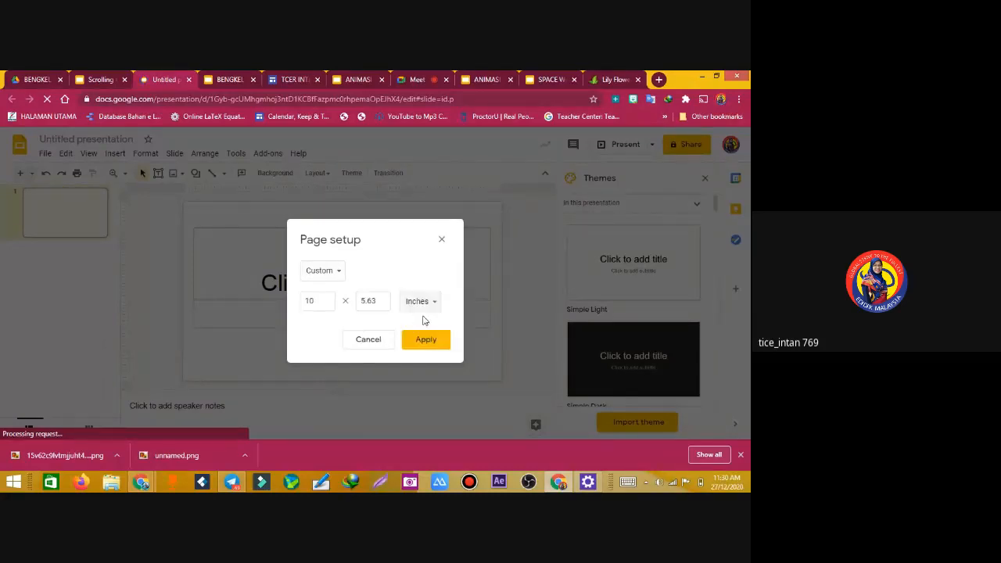
{"action": "left_click", "coordinate": [360, 302]}
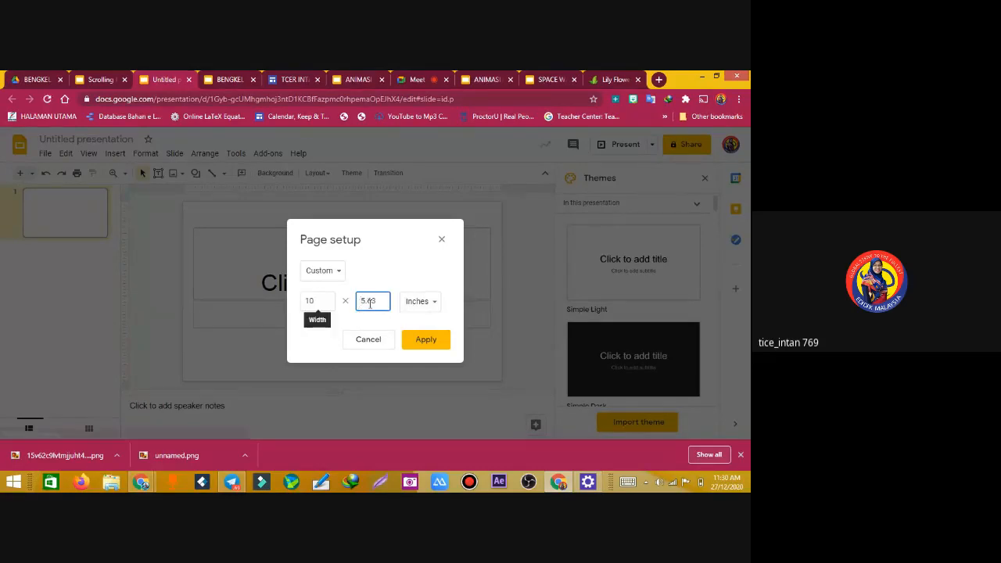
{"action": "double_click", "coordinate": [364, 303]}
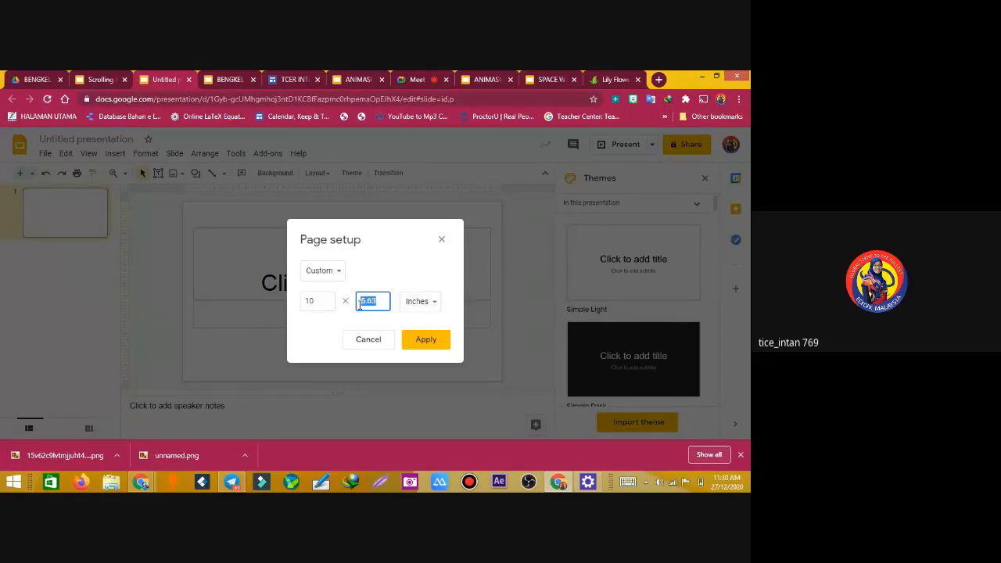
{"action": "type", "text": "7"}
{"action": "left_click", "coordinate": [430, 349]}
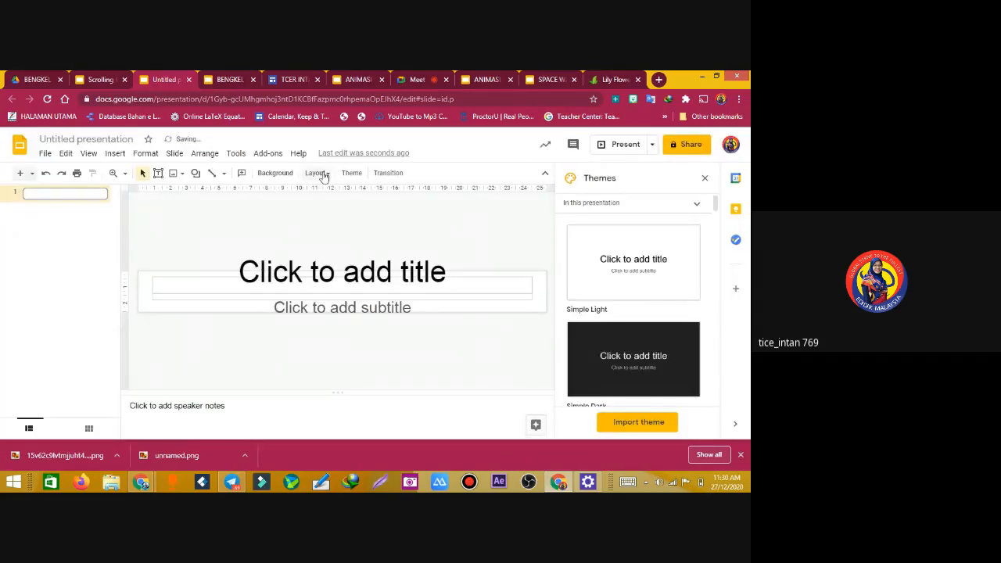
Apply the blank layout, draw a text box about 24 cm wide across the banner slide, and close the themes
{"action": "left_click", "coordinate": [318, 173]}
{"action": "left_click", "coordinate": [423, 279]}
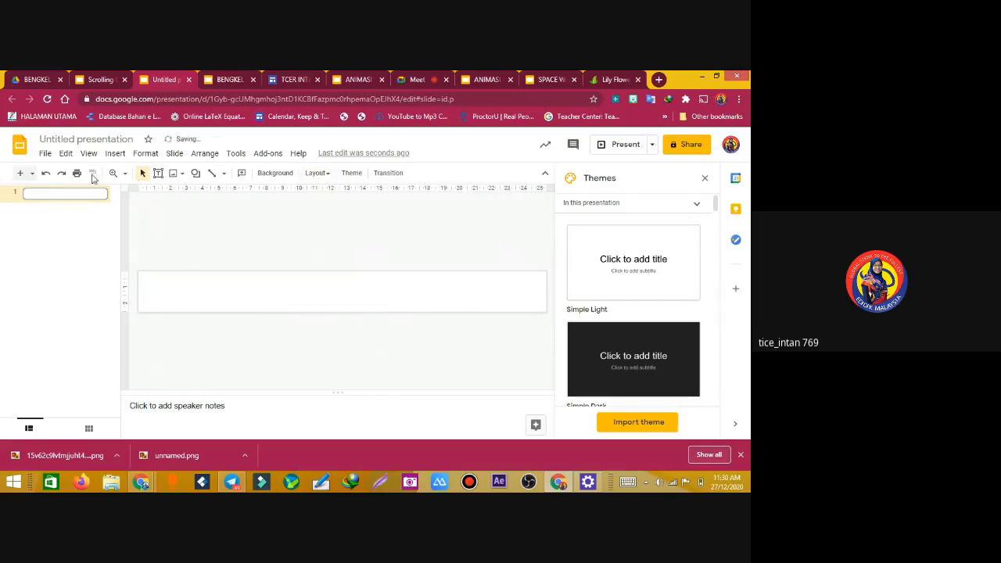
{"action": "left_click", "coordinate": [158, 173]}
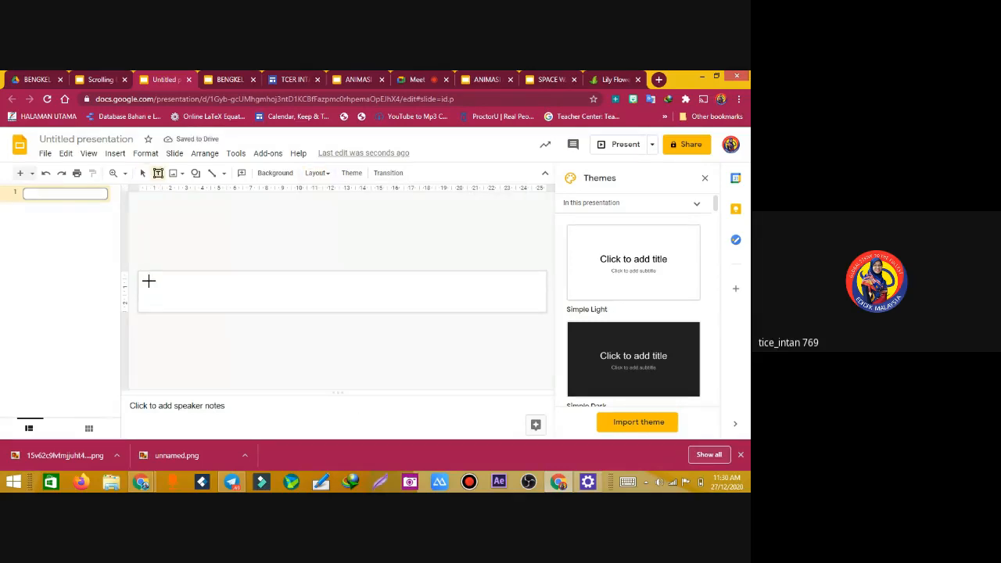
{"action": "left_click_drag", "start_coordinate": [148, 281], "coordinate": [536, 302]}
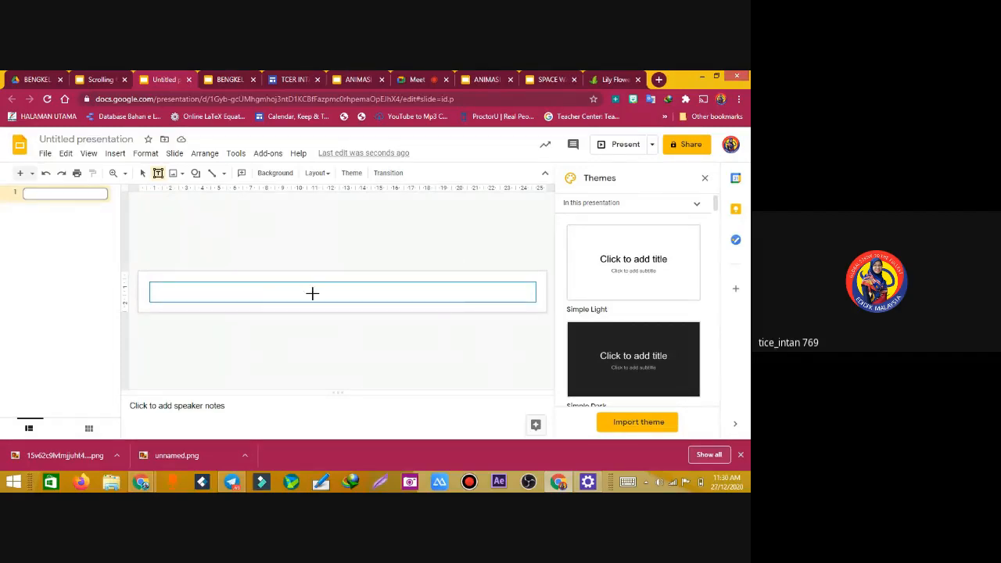
{"action": "left_click", "coordinate": [705, 178]}
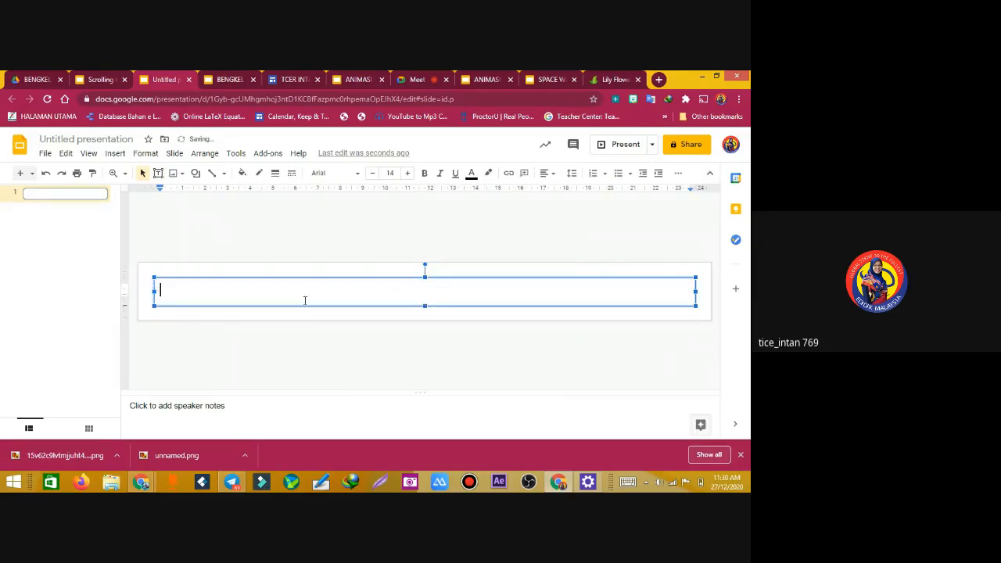
Enter "Welcome to my site...Feel free to surf and explore here..." in the text box
{"action": "type", "text": "Welcome to my s"}
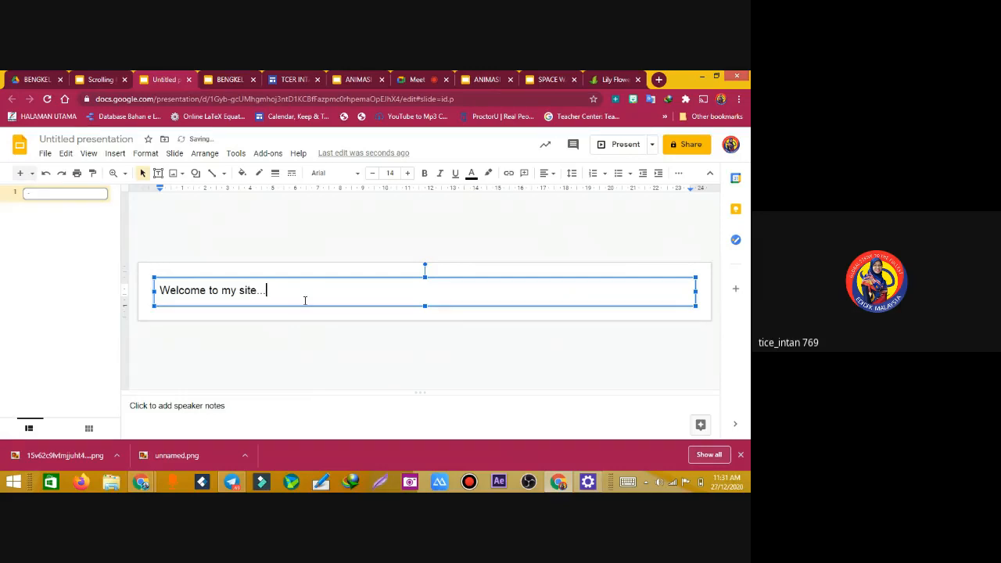
{"action": "type", "text": "ite...Feel"}
{"action": "type", "text": "free to surf and "}
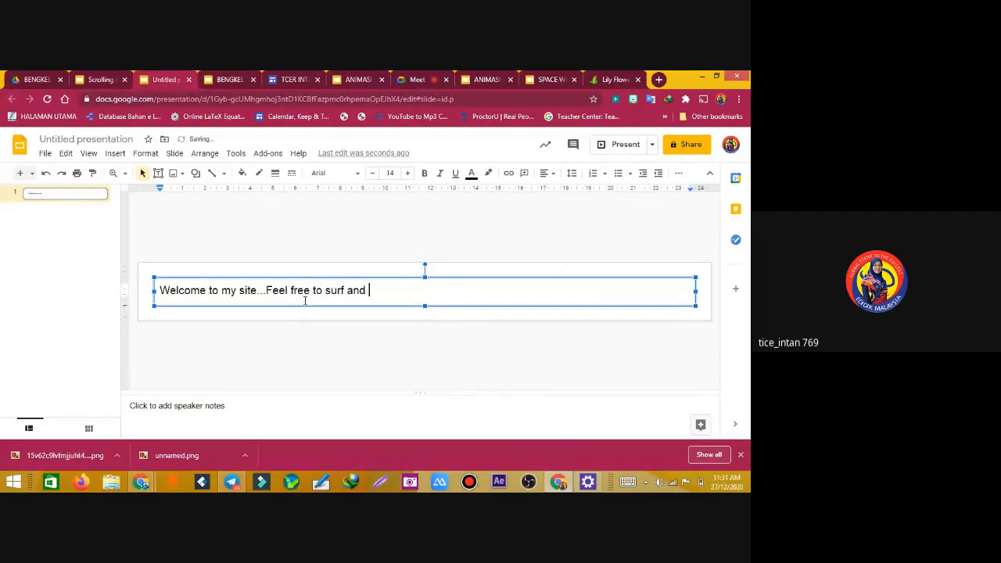
{"action": "type", "text": "explore here..."}
Set the font of the whole welcome text to Special Elite
{"action": "left_click_drag", "start_coordinate": [440, 292], "coordinate": [84, 338]}
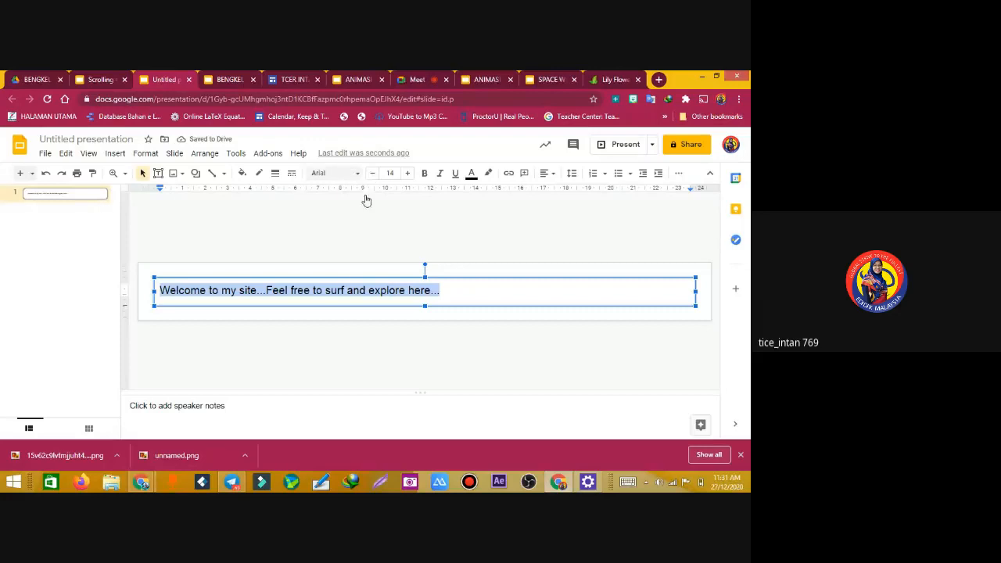
{"action": "left_click", "coordinate": [345, 172]}
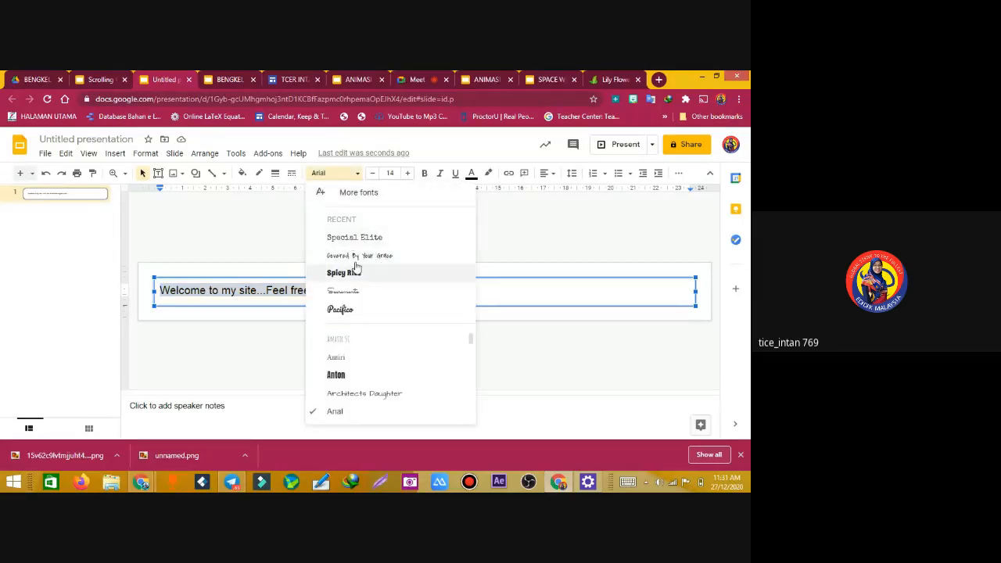
{"action": "left_click", "coordinate": [367, 237]}
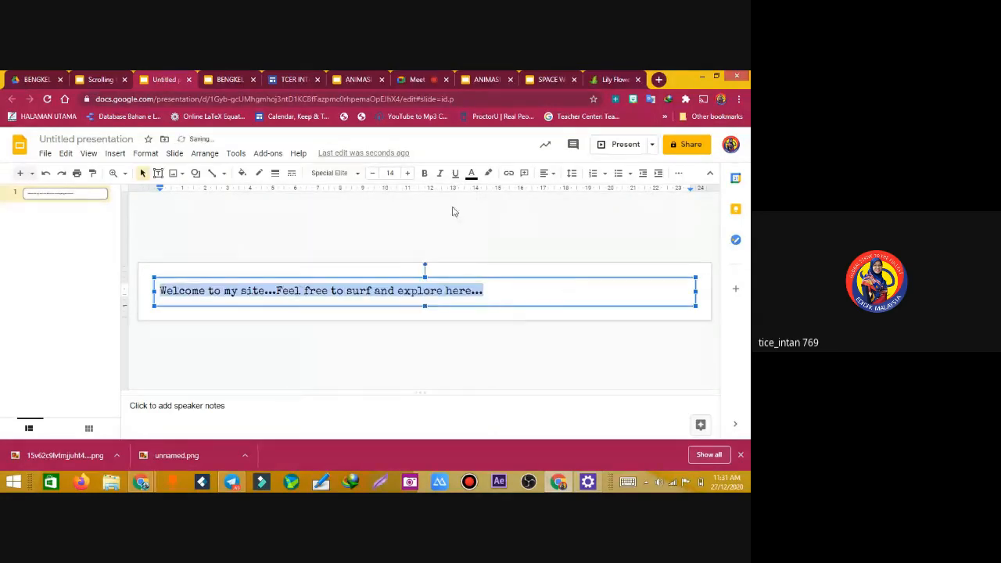
Search the additional fonts for "sp" and close the font library without choosing another font
{"action": "left_click", "coordinate": [357, 174]}
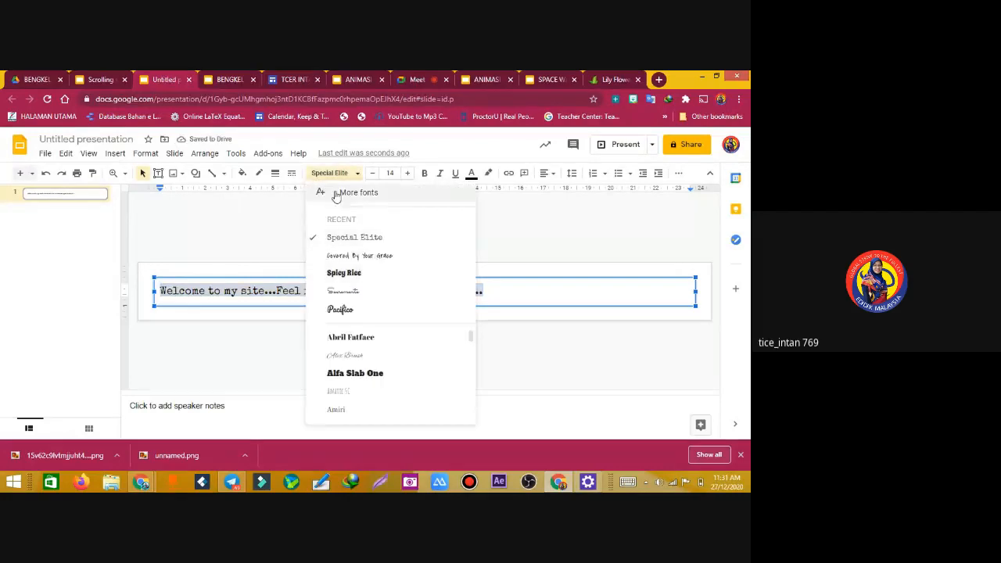
{"action": "left_click", "coordinate": [372, 200]}
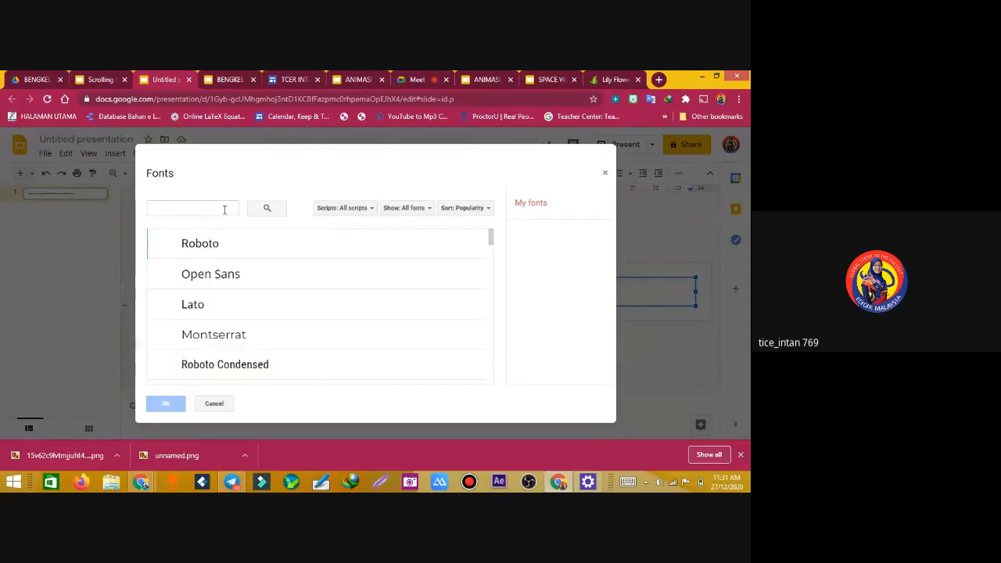
{"action": "left_click", "coordinate": [192, 208]}
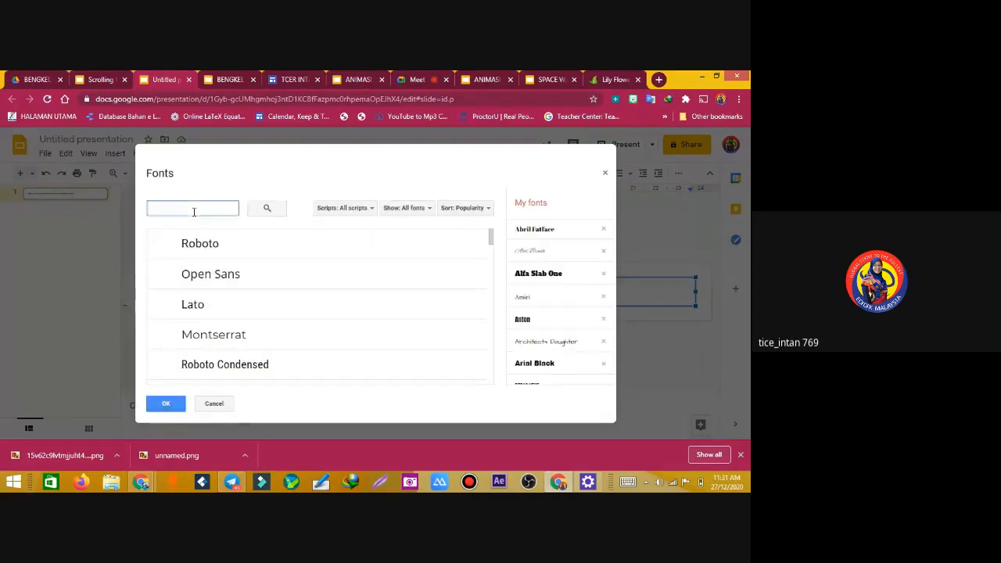
{"action": "type", "text": "sp"}
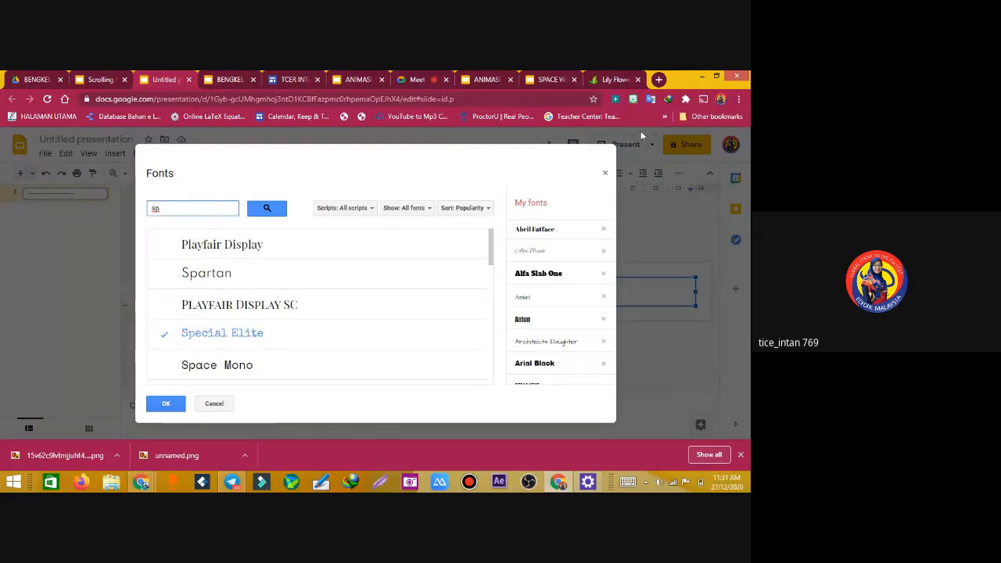
{"action": "left_click", "coordinate": [605, 173]}
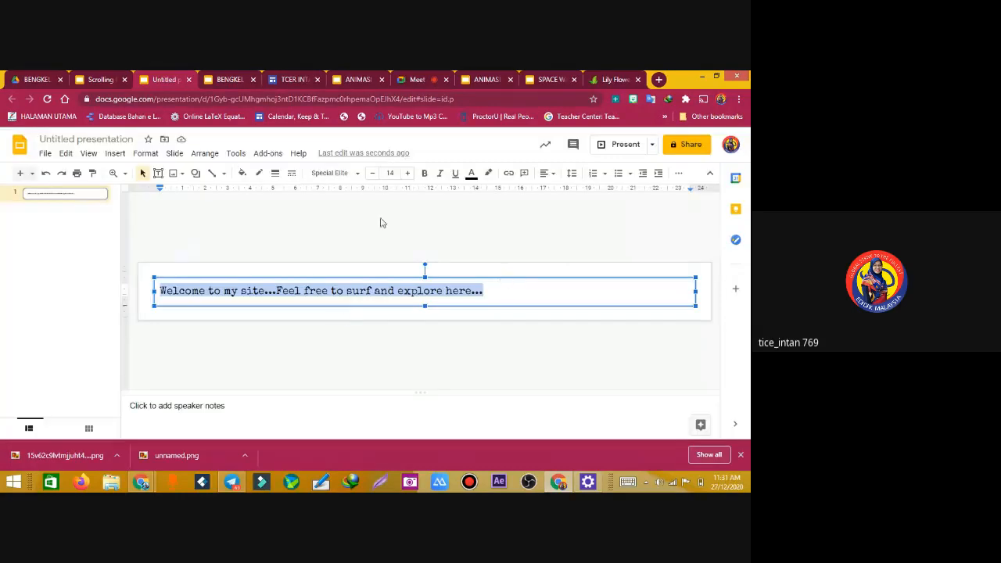
Align the welcome text to the middle vertically and to the centre horizontally in its text box
{"action": "left_click", "coordinate": [545, 173]}
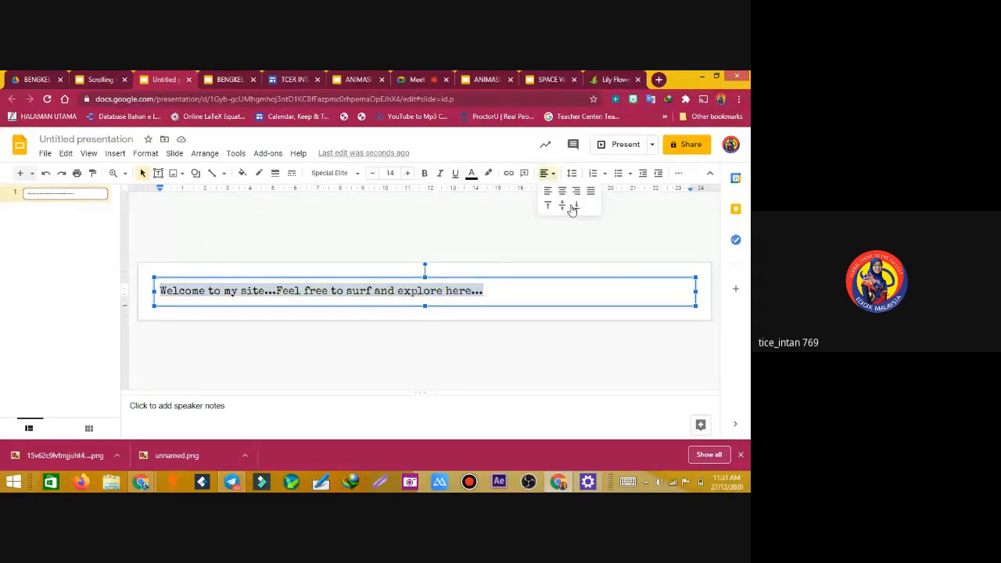
{"action": "left_click", "coordinate": [562, 205]}
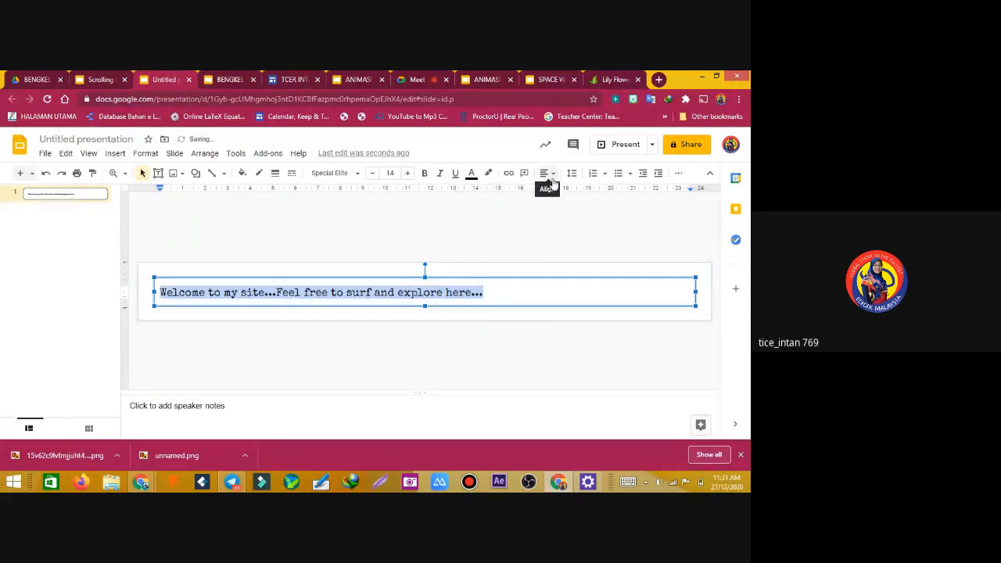
{"action": "left_click", "coordinate": [545, 173]}
{"action": "left_click", "coordinate": [562, 191]}
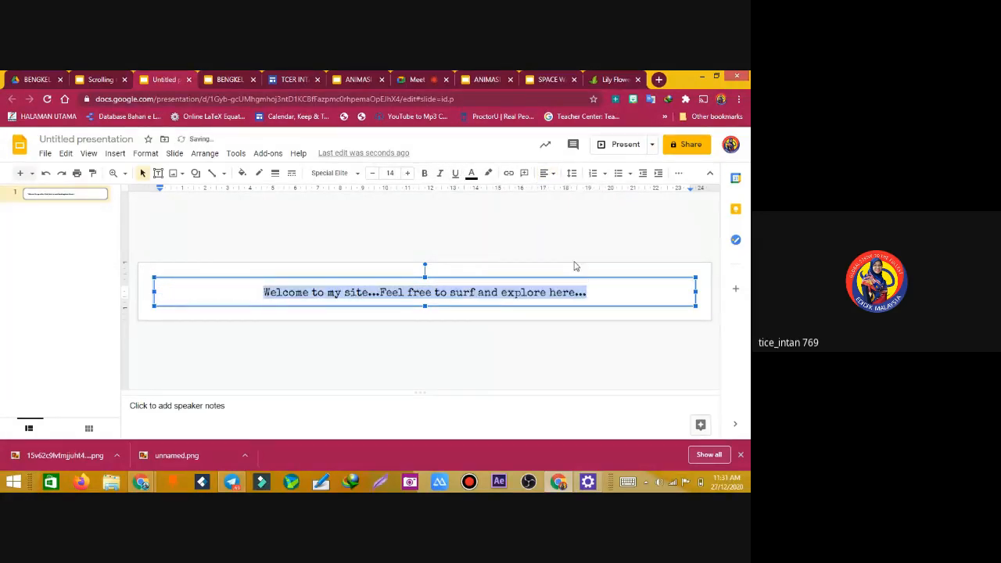
Try font size 24 on the welcome text and reduce it to 18
{"action": "left_click", "coordinate": [390, 173]}
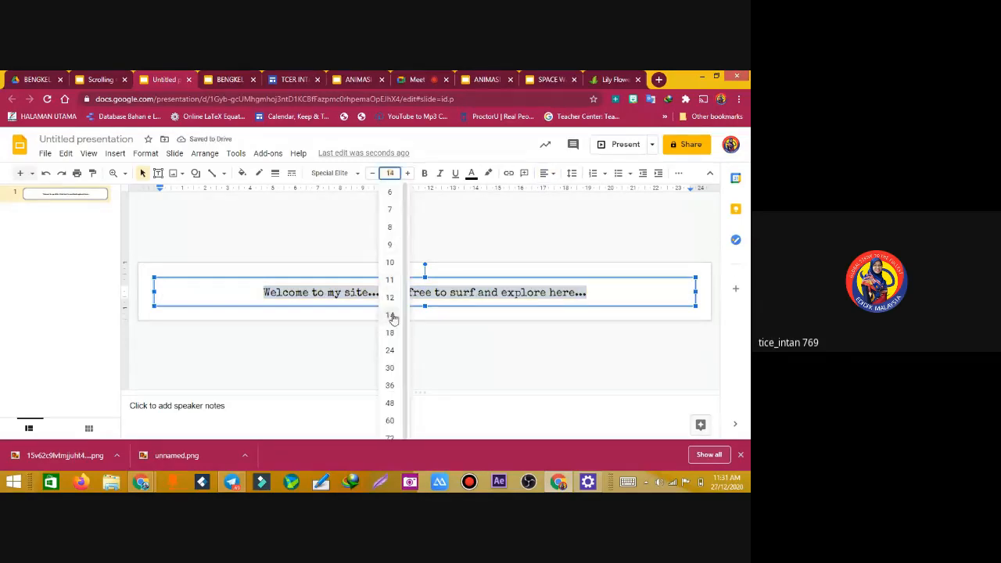
{"action": "left_click", "coordinate": [390, 351]}
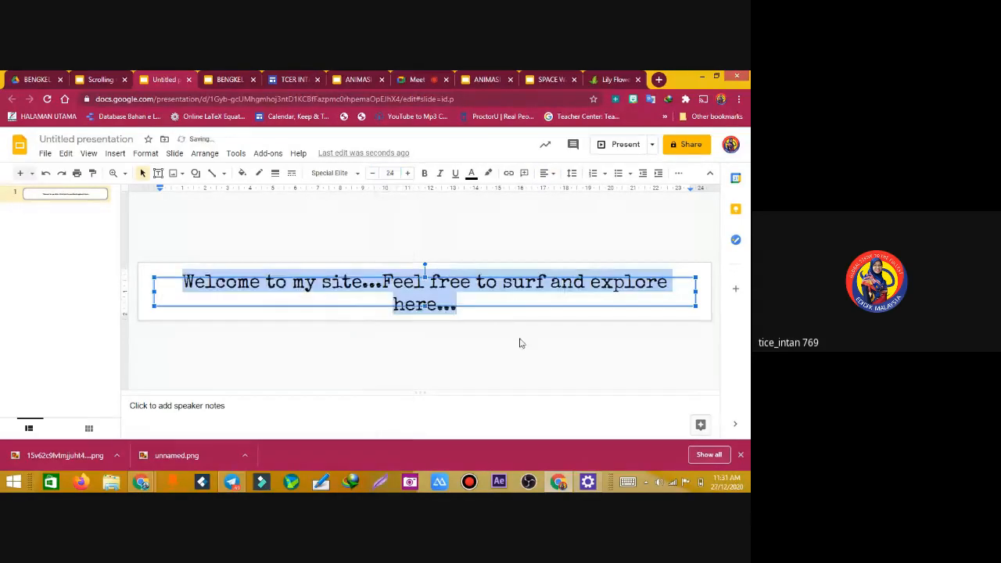
{"action": "left_click", "coordinate": [390, 173]}
{"action": "left_click", "coordinate": [390, 334]}
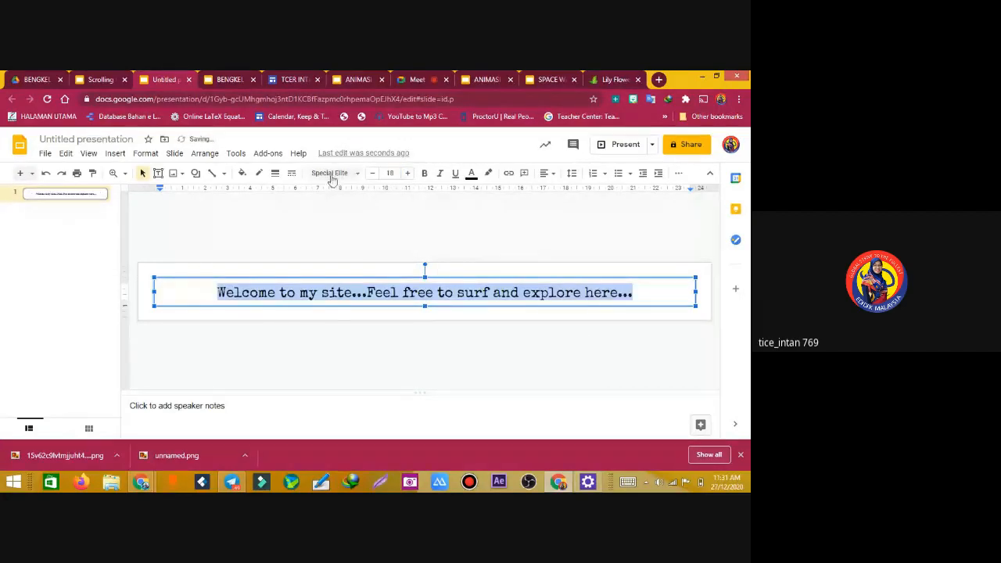
Colour the welcome text red and make it bold and italic
{"action": "left_click", "coordinate": [472, 173]}
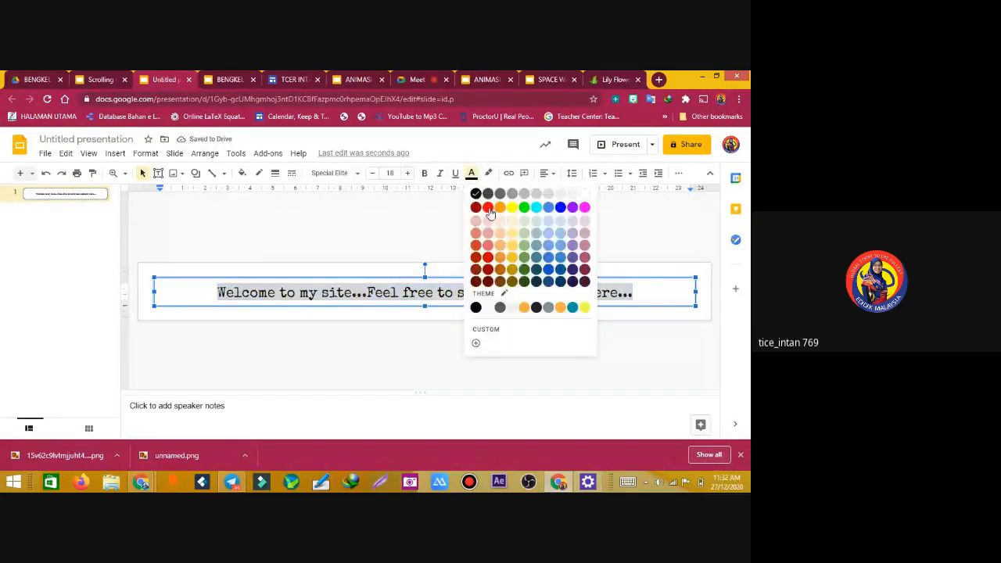
{"action": "left_click", "coordinate": [487, 208]}
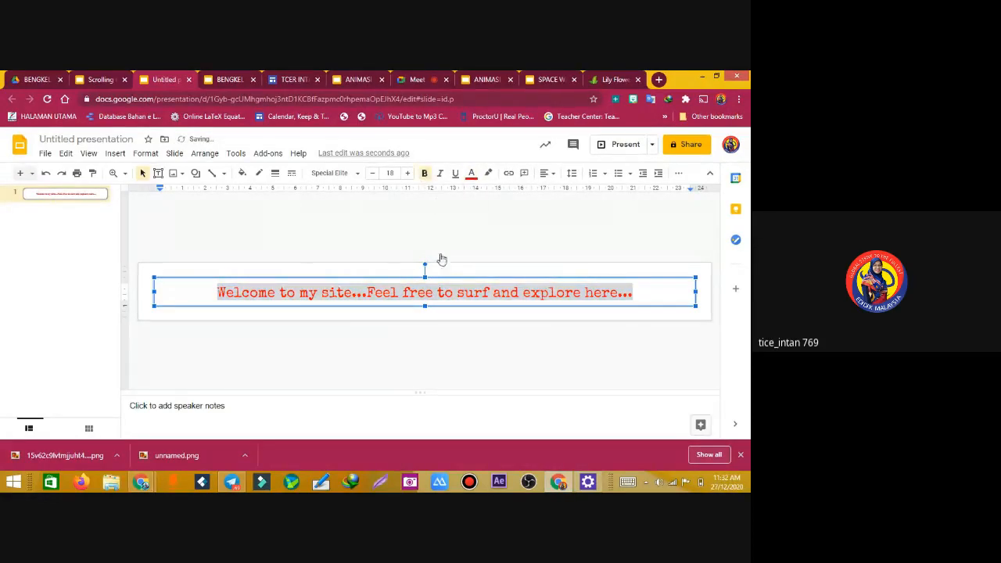
{"action": "left_click", "coordinate": [425, 174]}
{"action": "left_click", "coordinate": [441, 175]}
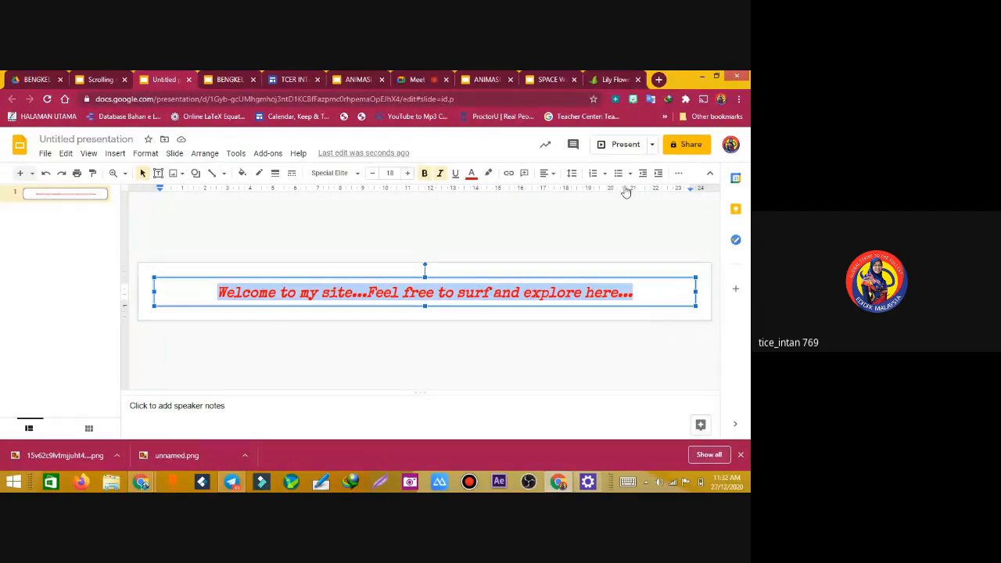
Set the text box's position reference to Centre in the format options and close them
{"action": "left_click", "coordinate": [680, 173]}
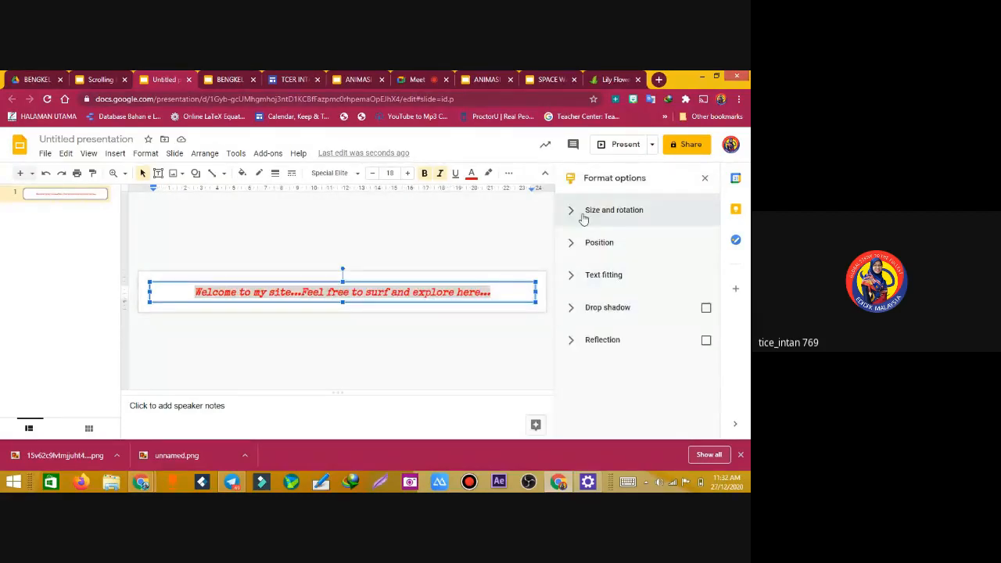
{"action": "left_click", "coordinate": [606, 249]}
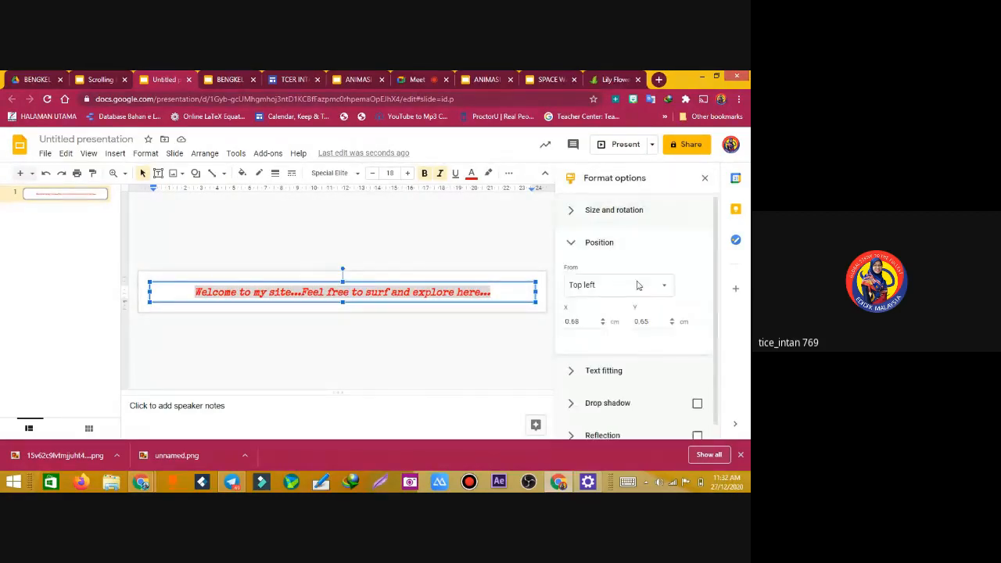
{"action": "left_click", "coordinate": [608, 287]}
{"action": "left_click", "coordinate": [596, 329]}
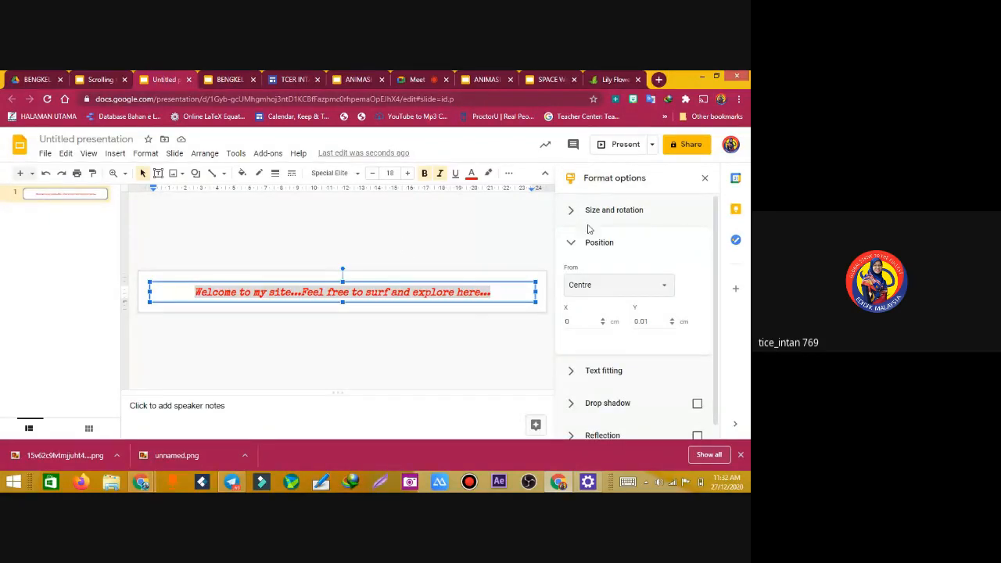
{"action": "left_click", "coordinate": [438, 255]}
{"action": "left_click", "coordinate": [705, 178]}
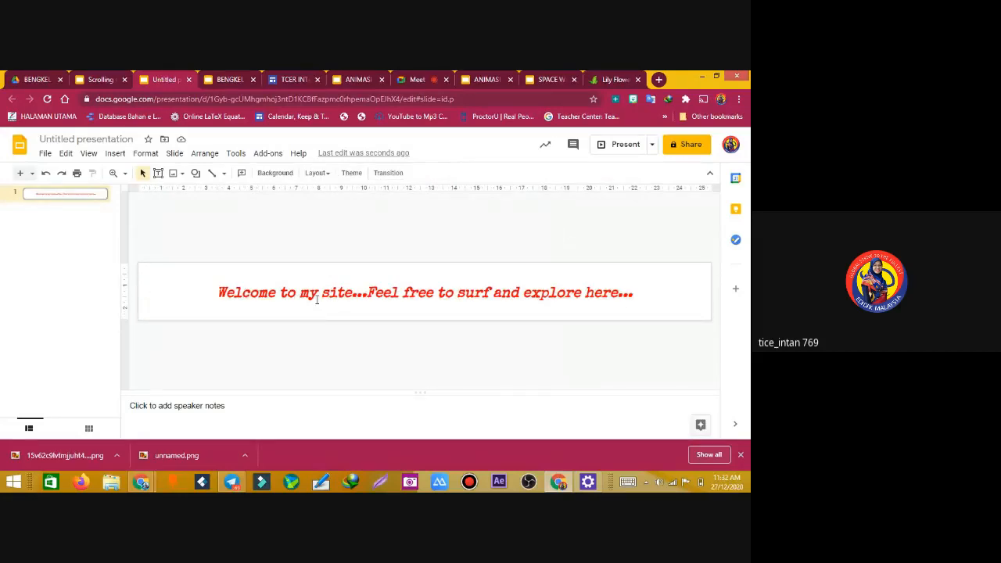
Try to set the font size to 20 with only the cursor placed inside the welcome text
{"action": "left_click", "coordinate": [221, 293]}
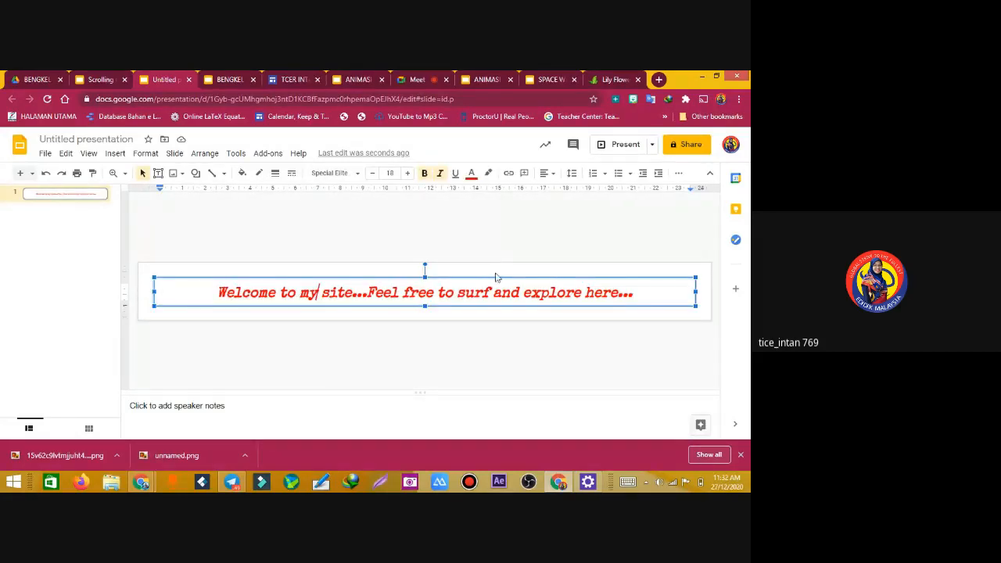
{"action": "left_click", "coordinate": [397, 173]}
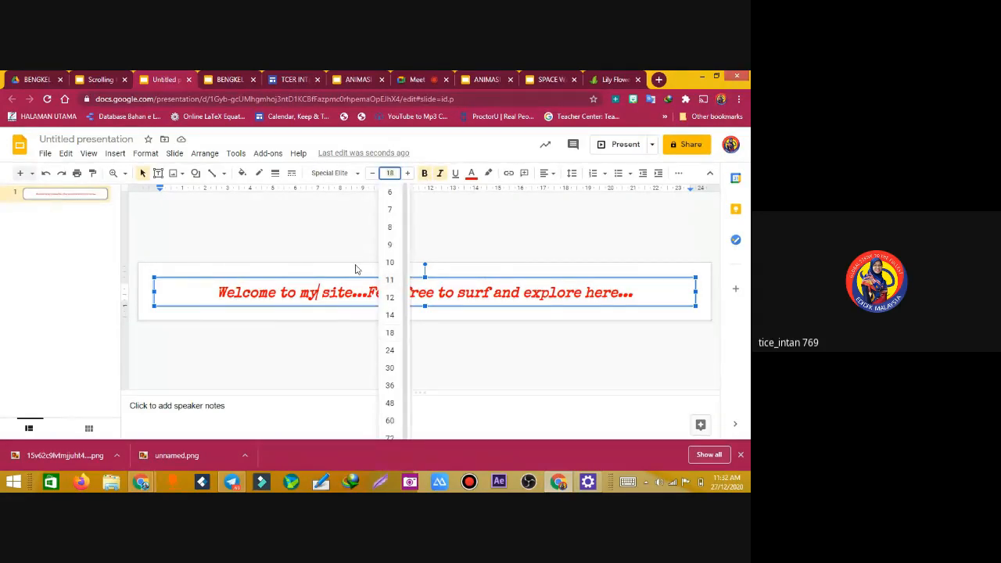
{"action": "type", "text": "20"}
{"action": "key", "text": "Return"}
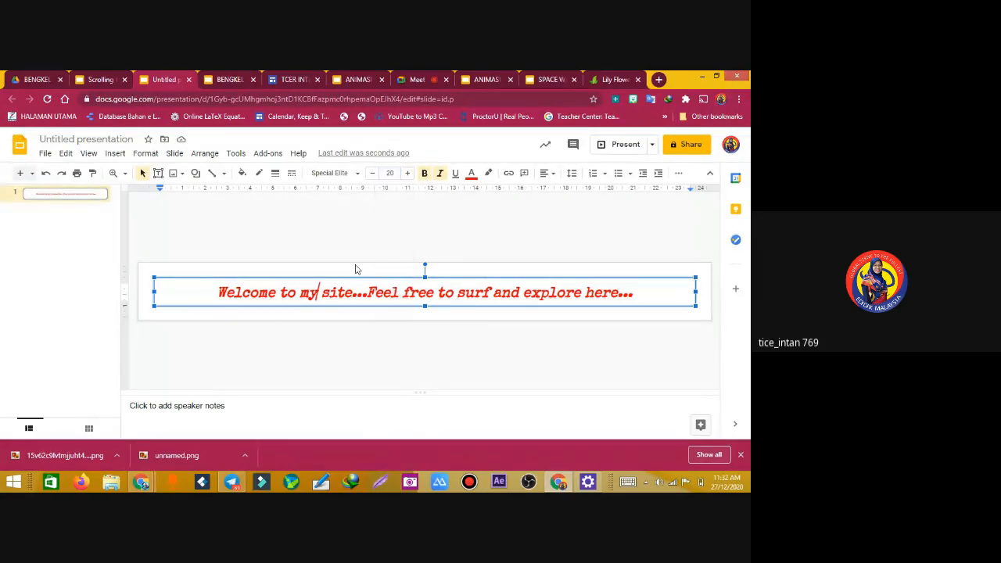
Select the welcome text box as a whole, set its font size to 20 and deselect it
{"action": "left_click", "coordinate": [513, 278]}
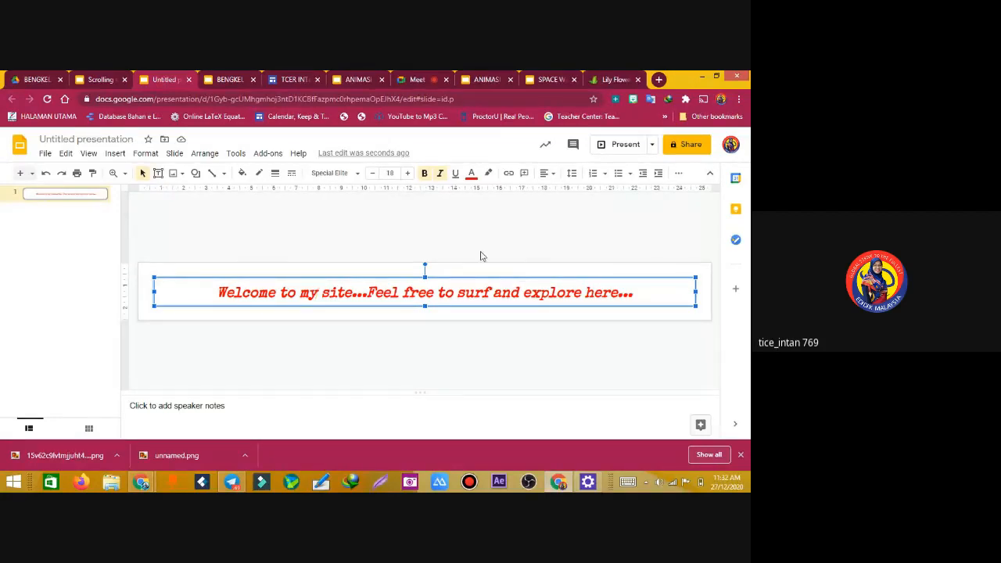
{"action": "left_click", "coordinate": [393, 174]}
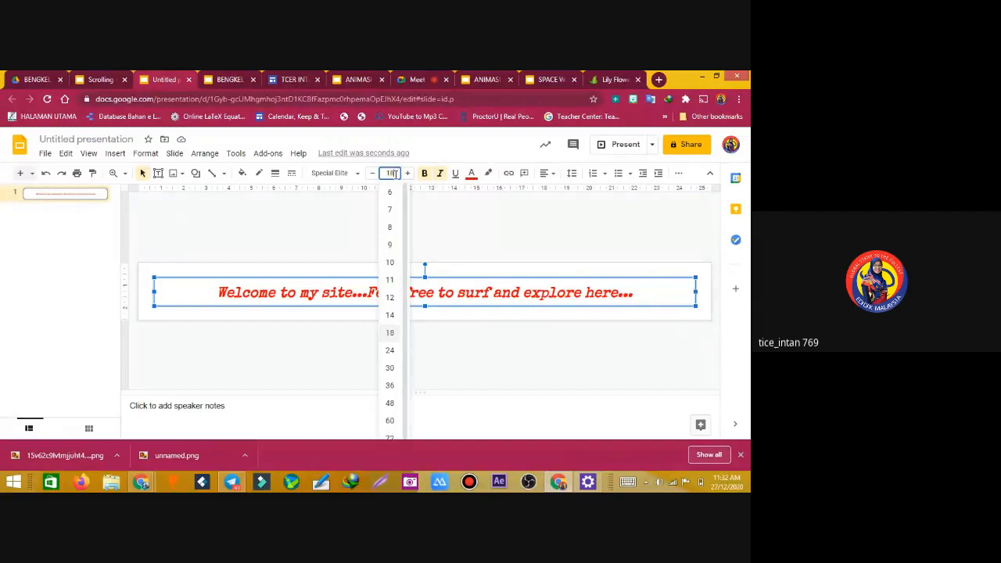
{"action": "type", "text": "20"}
{"action": "key", "text": "Return"}
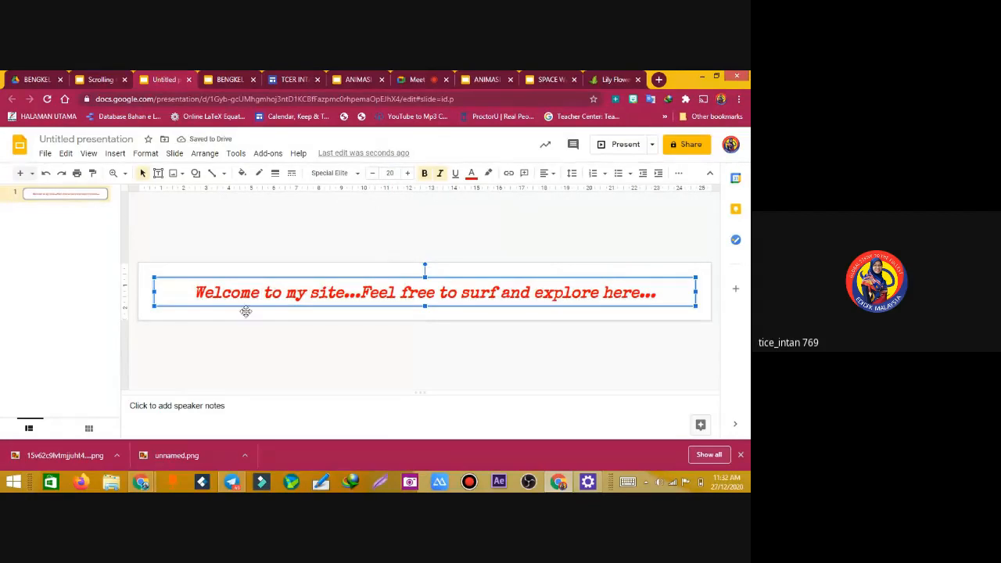
{"action": "left_click", "coordinate": [703, 186]}
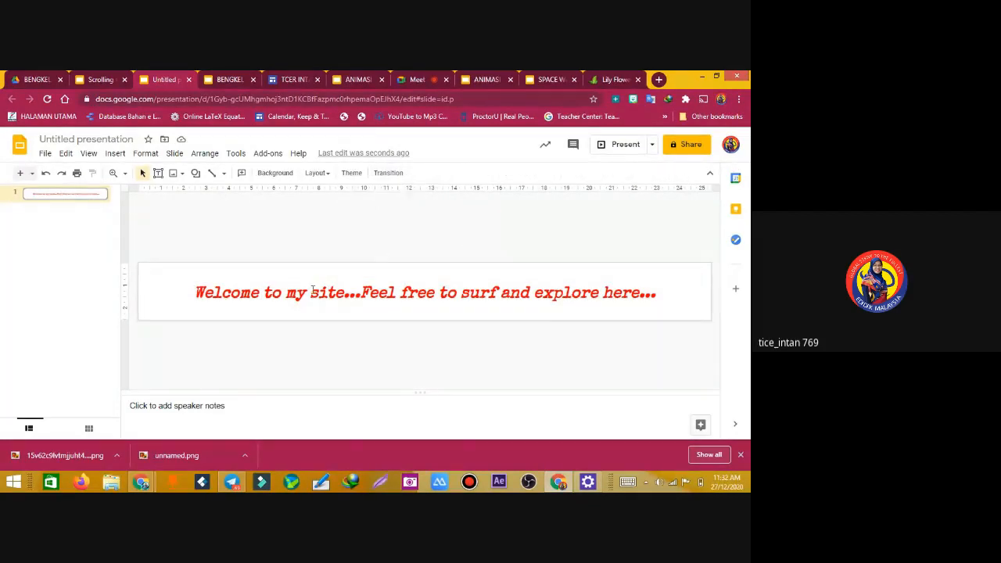
Add a Fade in (On click) animation to the welcome text box and delete it
{"action": "left_click", "coordinate": [467, 283]}
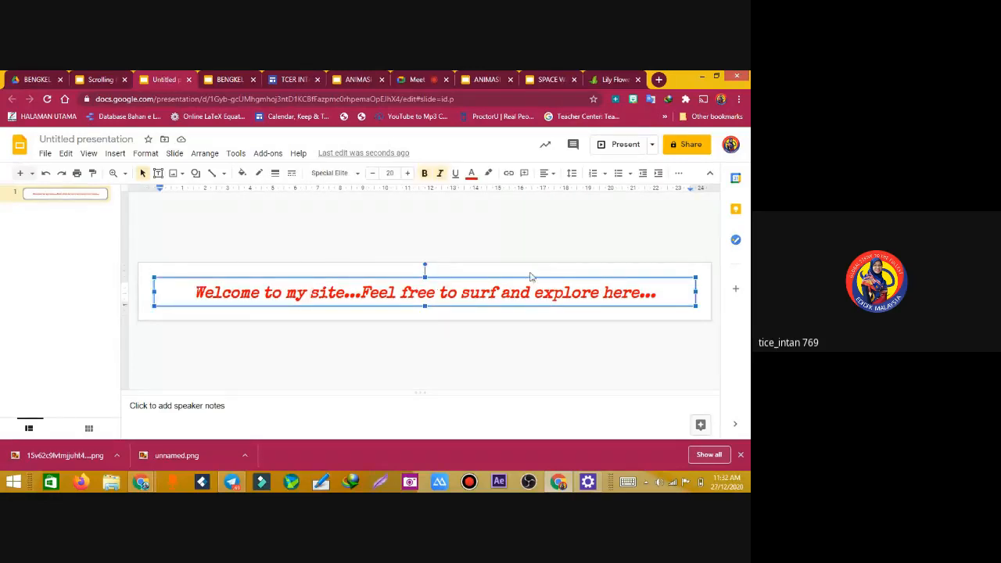
{"action": "left_click", "coordinate": [475, 279]}
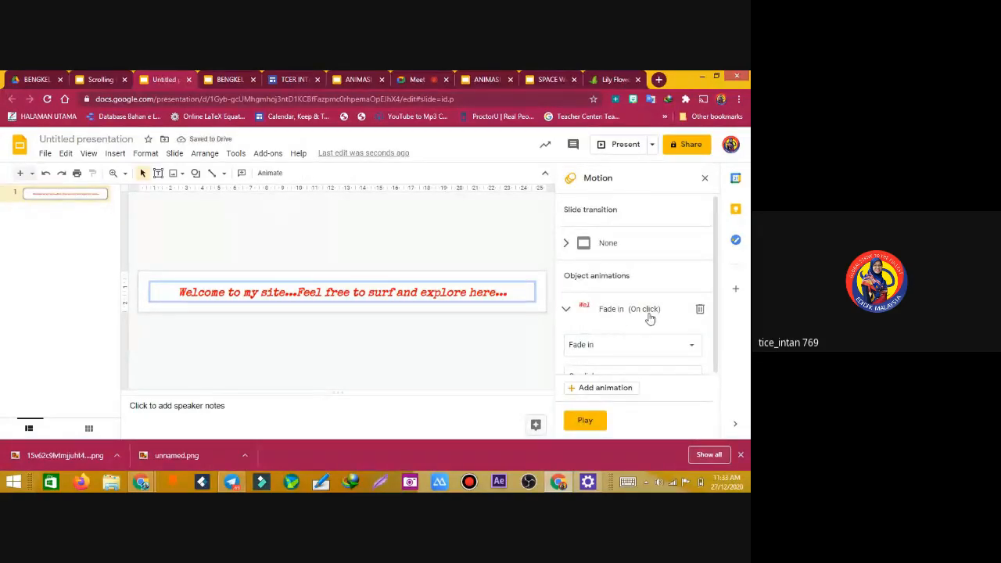
{"action": "left_click", "coordinate": [699, 313]}
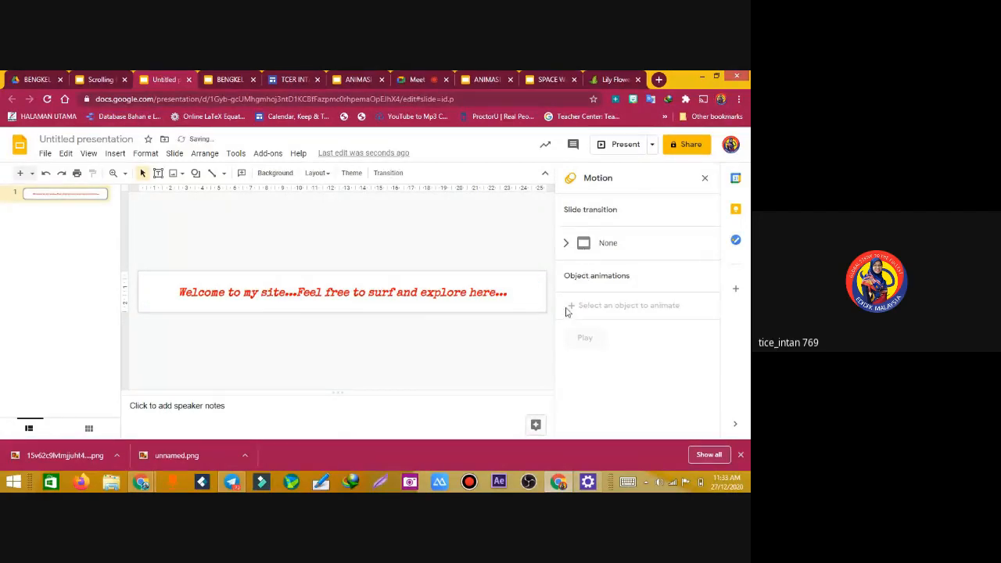
Review the available slide transitions and close the motion settings without choosing one
{"action": "left_click", "coordinate": [603, 247]}
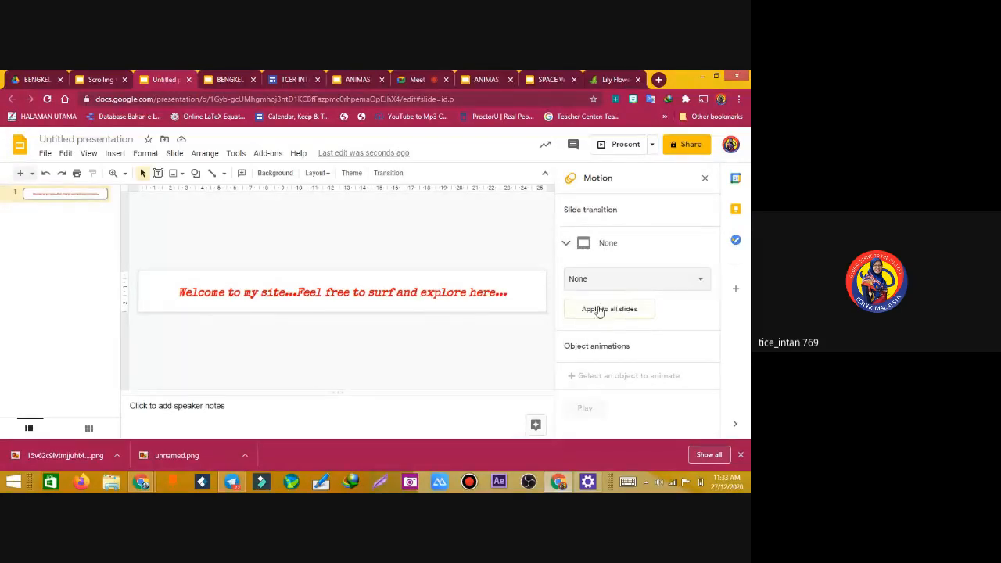
{"action": "left_click", "coordinate": [597, 284]}
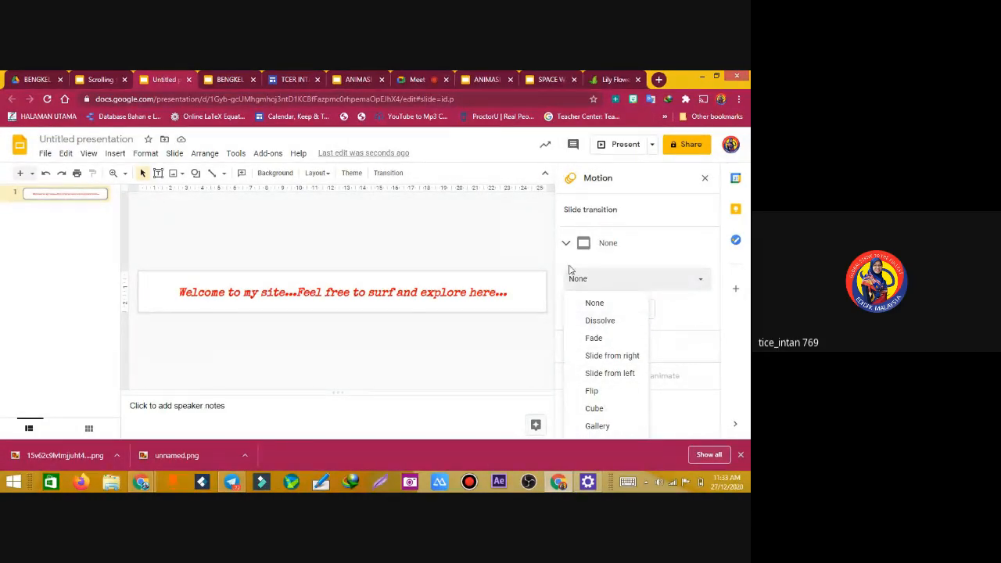
{"action": "left_click", "coordinate": [481, 252]}
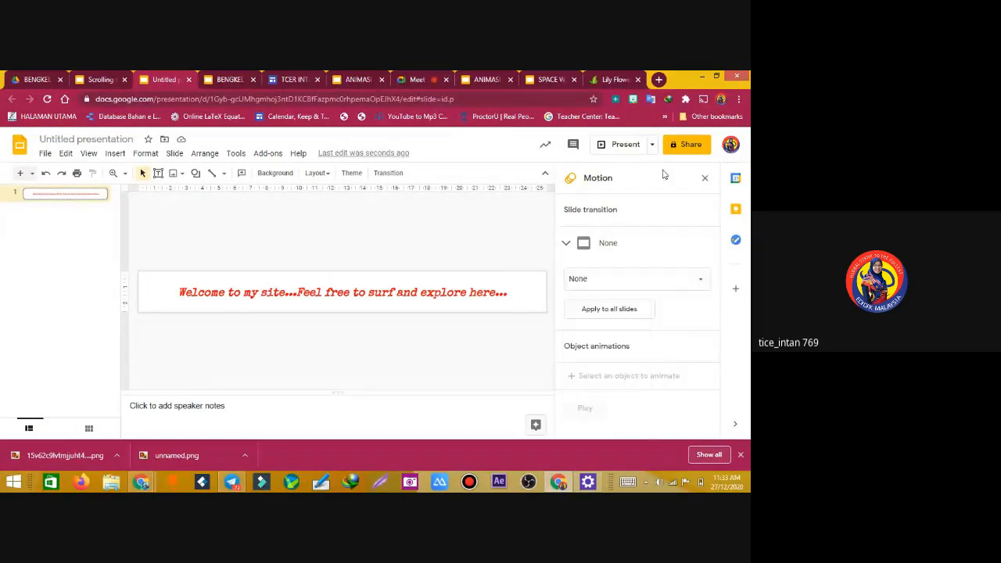
{"action": "left_click", "coordinate": [704, 178]}
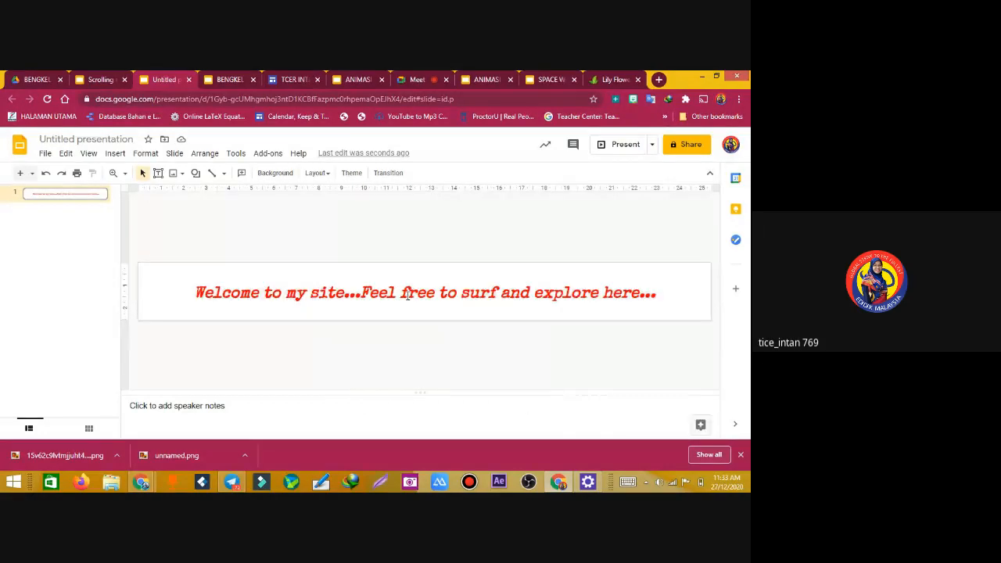
Select the welcome text box as a whole and add a Fly in from right animation to it
{"action": "left_click", "coordinate": [446, 291]}
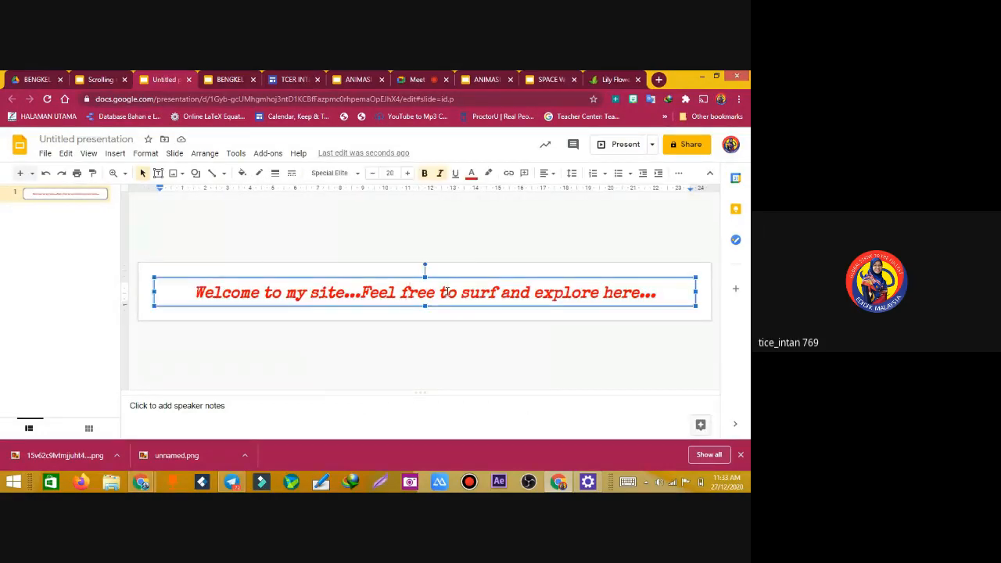
{"action": "left_click", "coordinate": [452, 277]}
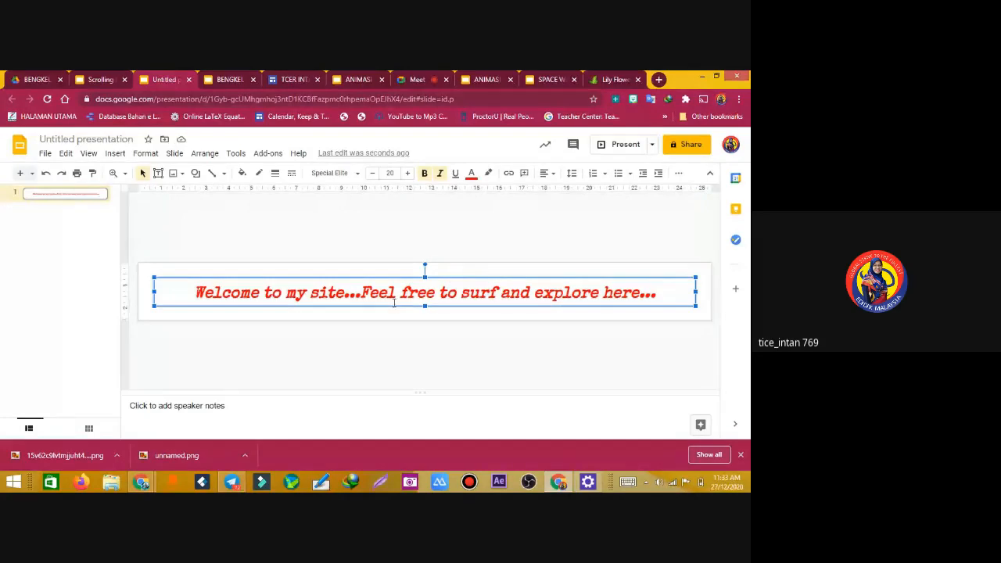
{"action": "left_click", "coordinate": [680, 176]}
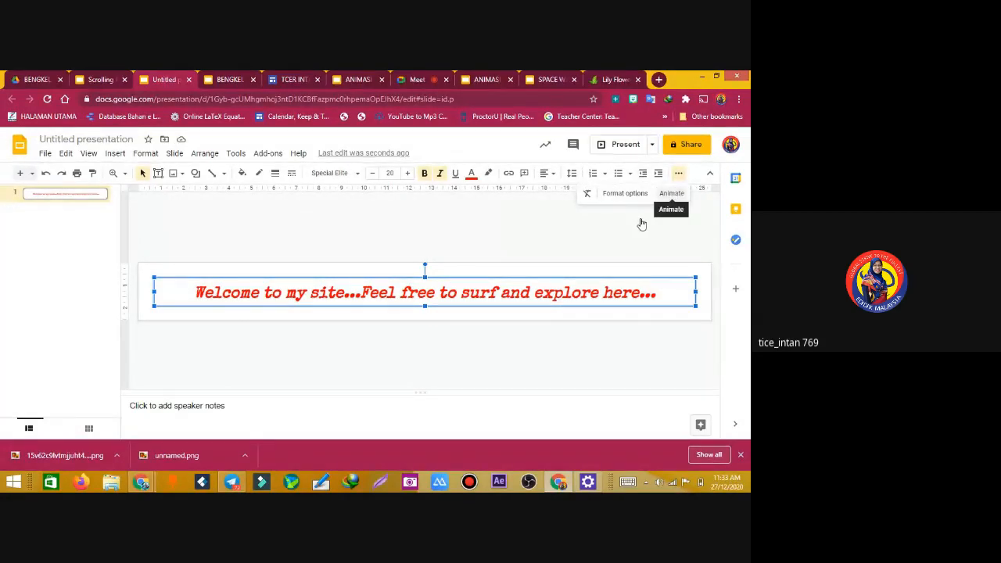
{"action": "left_click", "coordinate": [671, 194]}
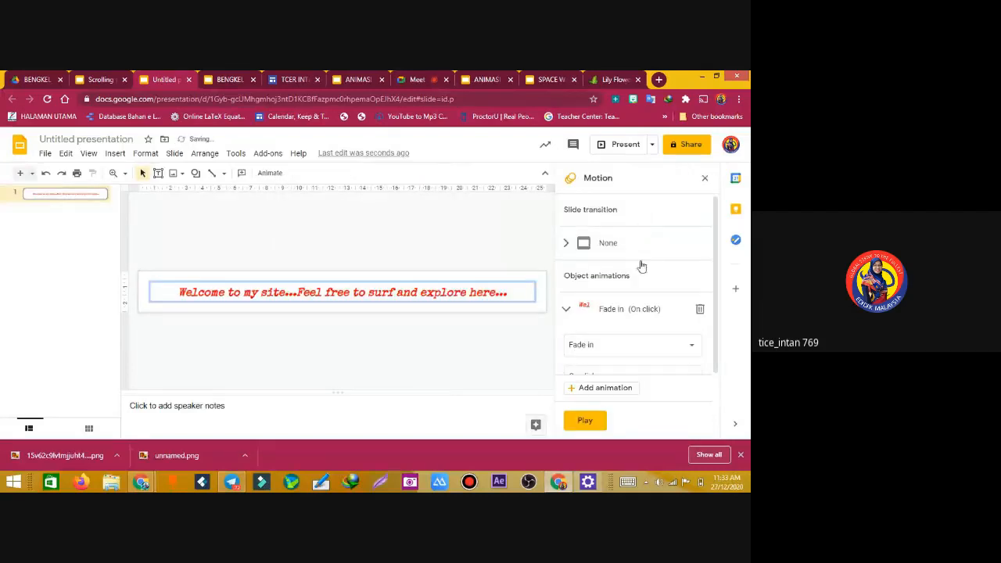
{"action": "left_click", "coordinate": [621, 348]}
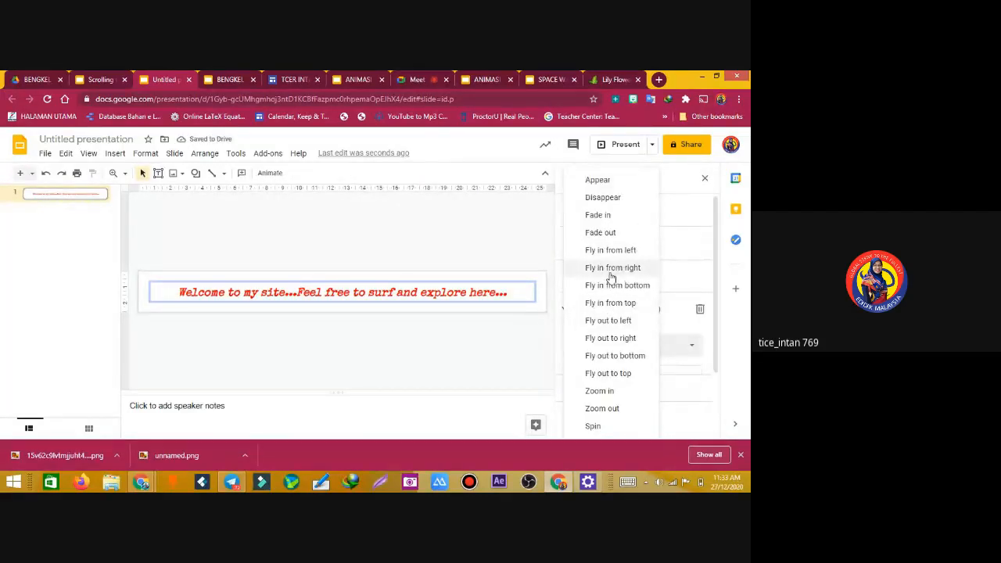
{"action": "left_click", "coordinate": [626, 270]}
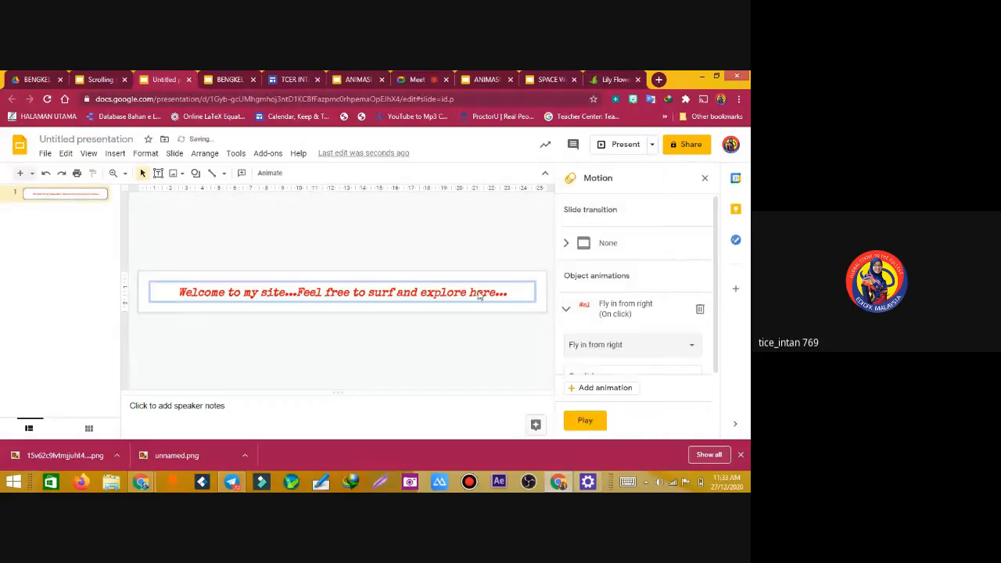
Set the Fly in from right animation to start With previous and slow it down to the slowest speed
{"action": "scroll", "coordinate": [717, 362], "scroll_direction": "down", "scroll_amount": 2}
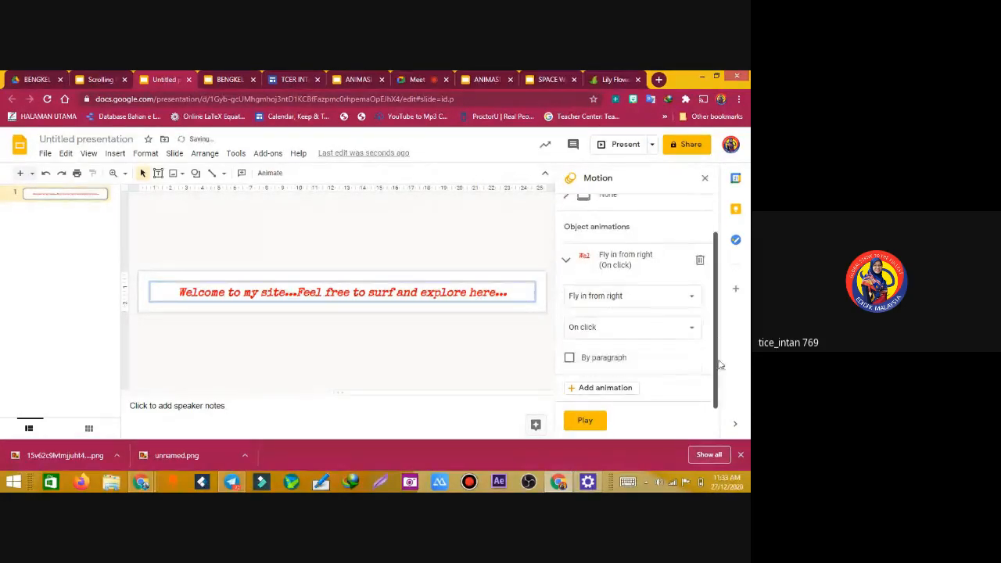
{"action": "left_click", "coordinate": [615, 323]}
{"action": "left_click", "coordinate": [607, 375]}
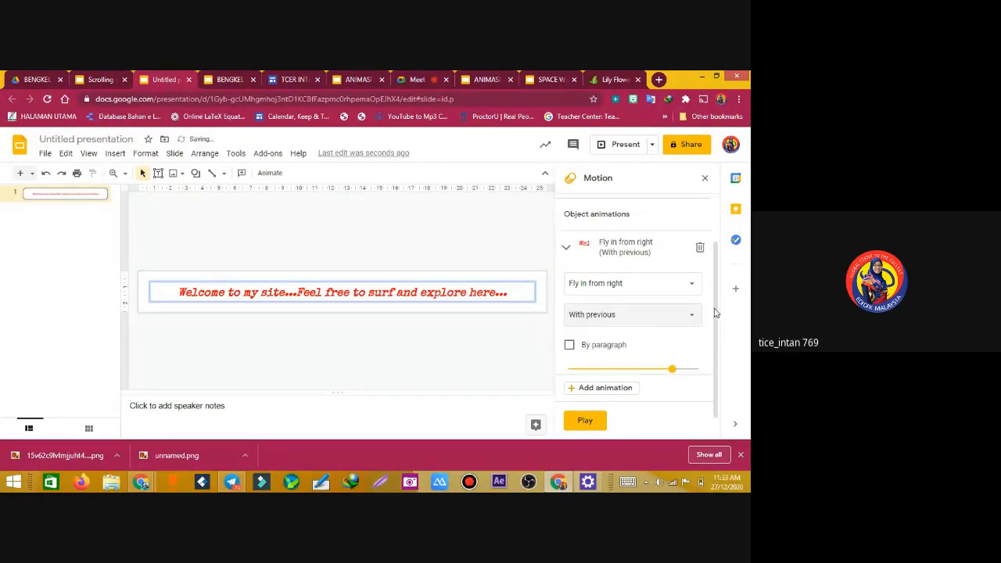
{"action": "scroll", "coordinate": [716, 344], "scroll_direction": "down", "scroll_amount": 1}
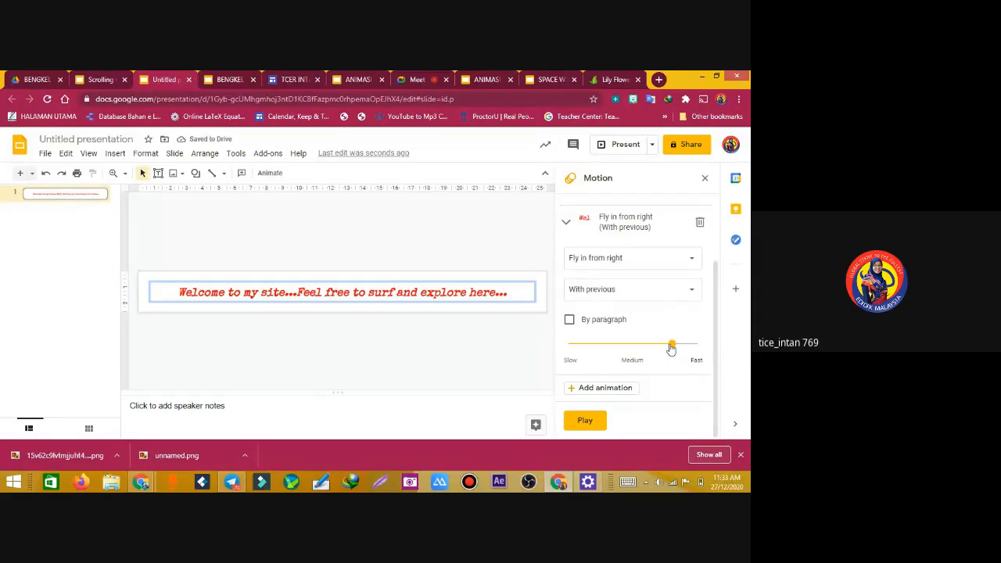
{"action": "left_click", "coordinate": [570, 344]}
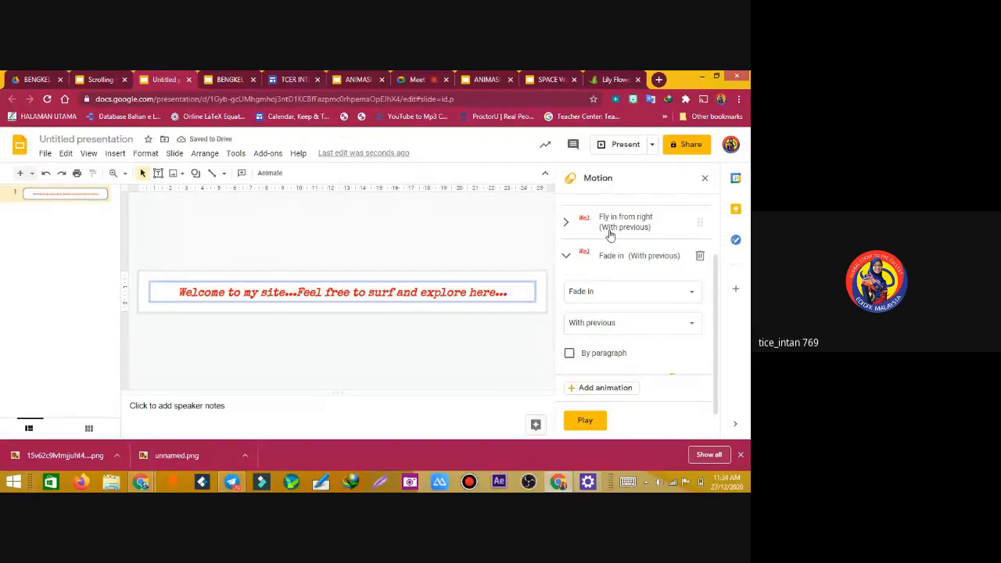
Make the welcome text's second animation Fly out to left, starting After previous, then preview it and close the motion settings
{"action": "left_click", "coordinate": [579, 297]}
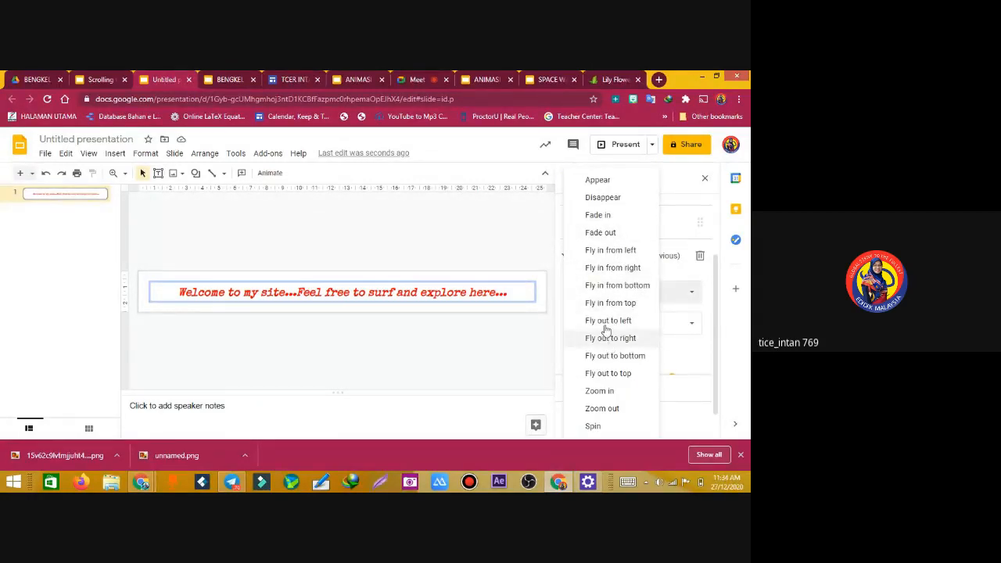
{"action": "left_click", "coordinate": [670, 392]}
{"action": "left_click", "coordinate": [594, 330]}
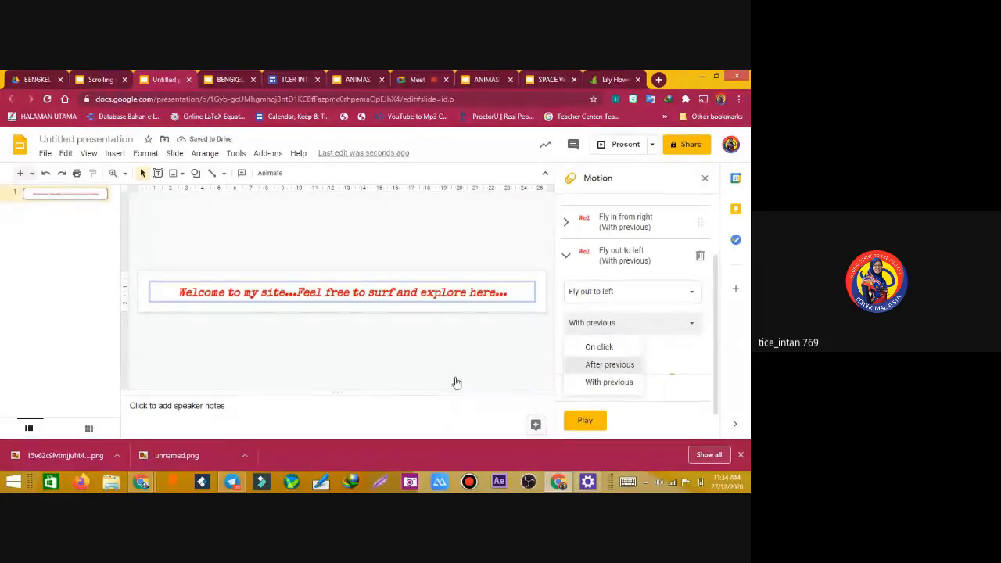
{"action": "key", "text": "Return"}
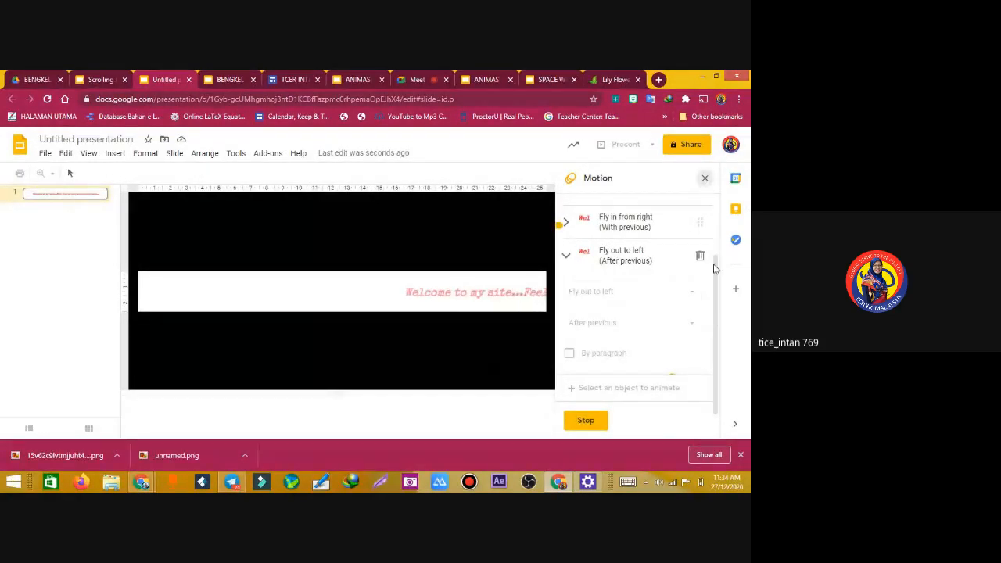
{"action": "left_click", "coordinate": [705, 180]}
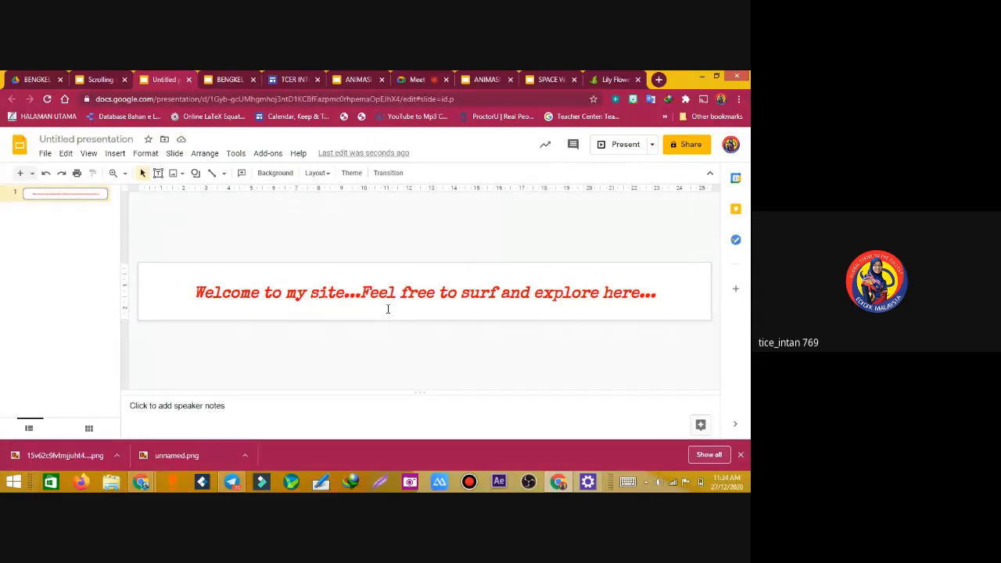
Reopen the welcome text box's animations, delete the extra Fade in (On click) entry and preview the rest
{"action": "left_click", "coordinate": [479, 294]}
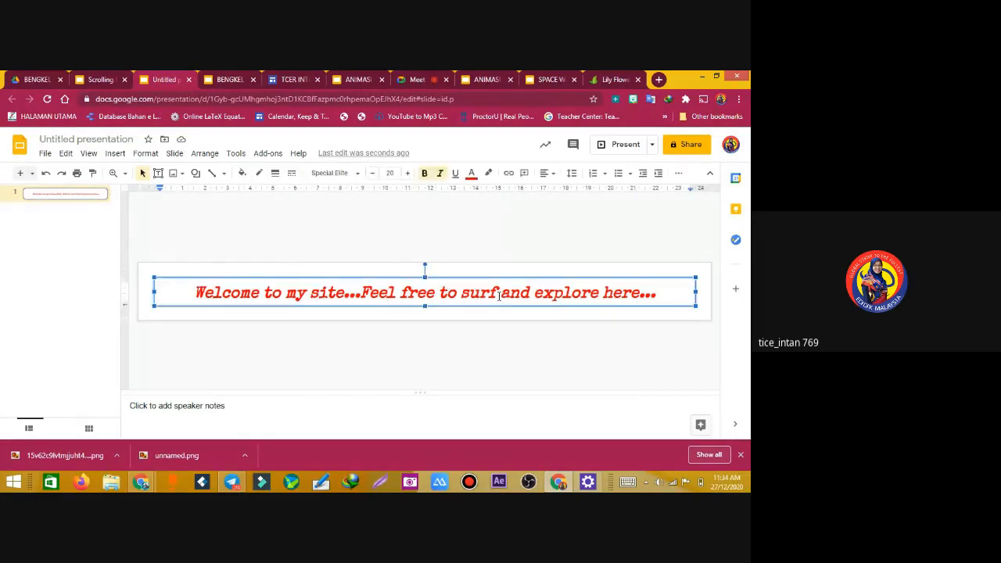
{"action": "left_click", "coordinate": [678, 174]}
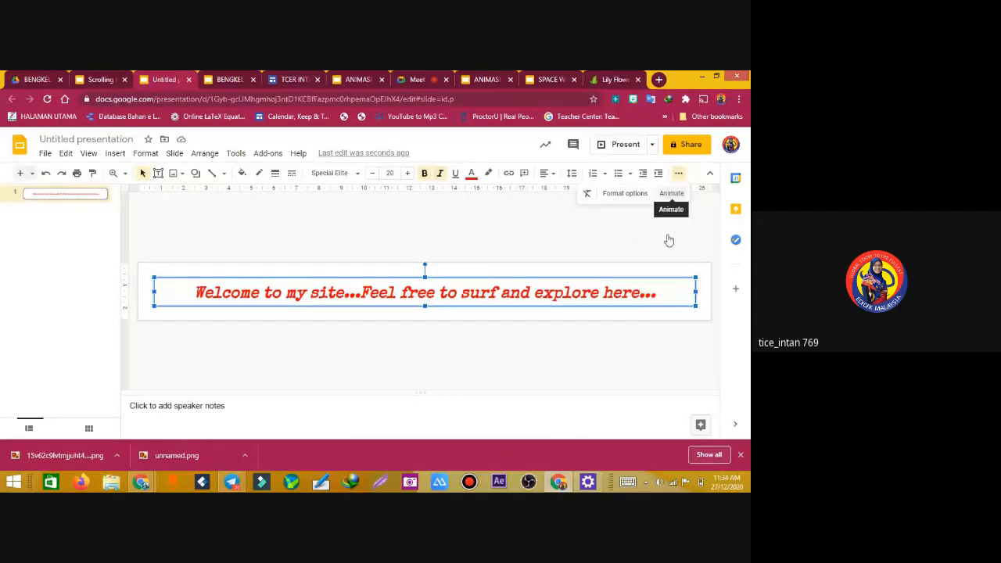
{"action": "left_click", "coordinate": [671, 193]}
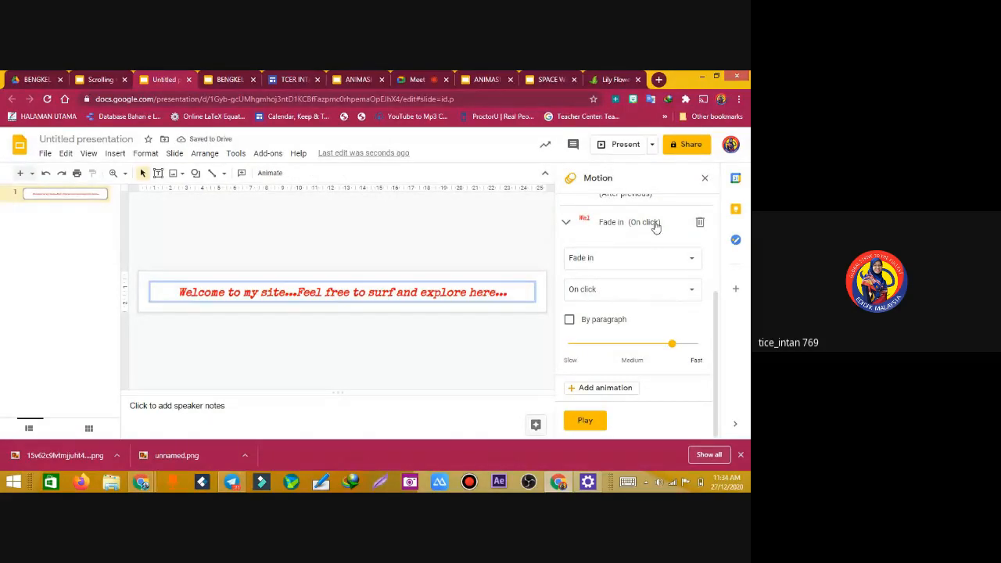
{"action": "left_click", "coordinate": [701, 222]}
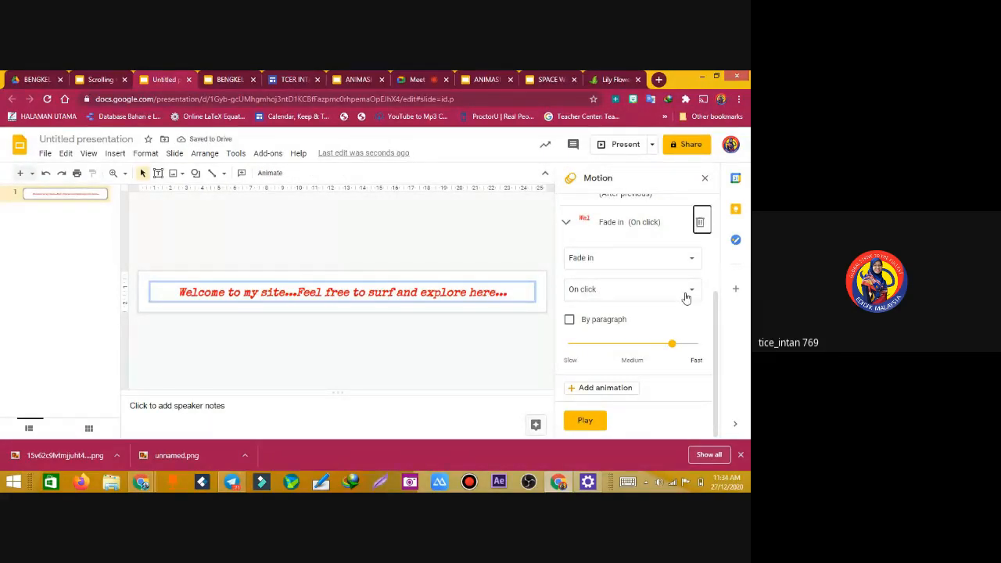
{"action": "left_click", "coordinate": [585, 406]}
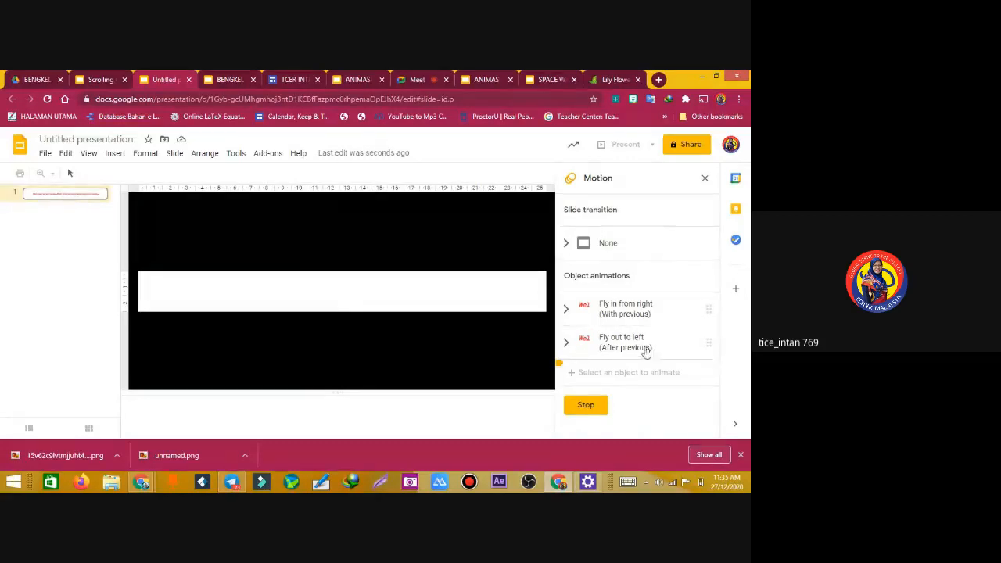
Check the Fly in from right settings and set the Fly out to left animation to the slowest speed
{"action": "left_click", "coordinate": [569, 346]}
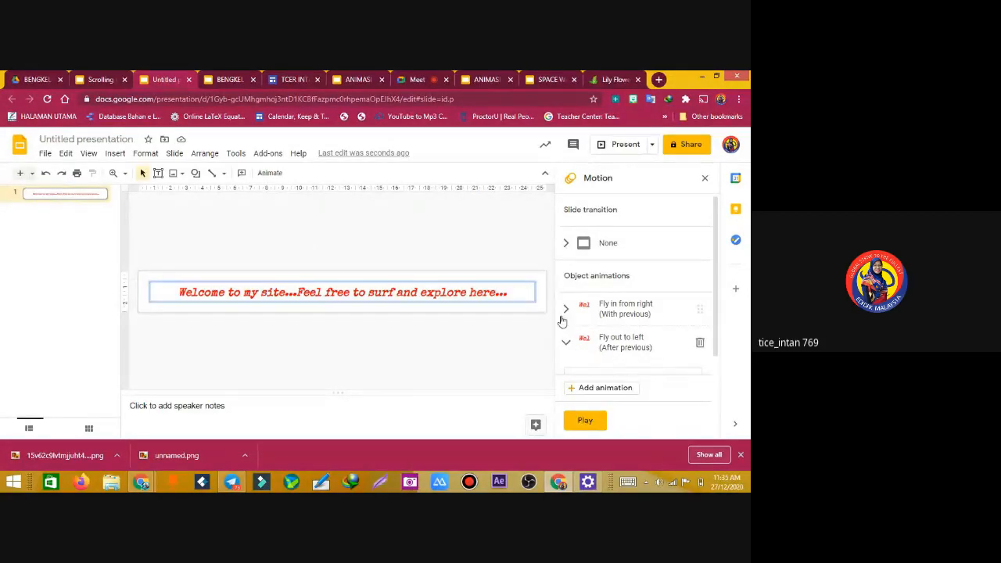
{"action": "left_click", "coordinate": [598, 322]}
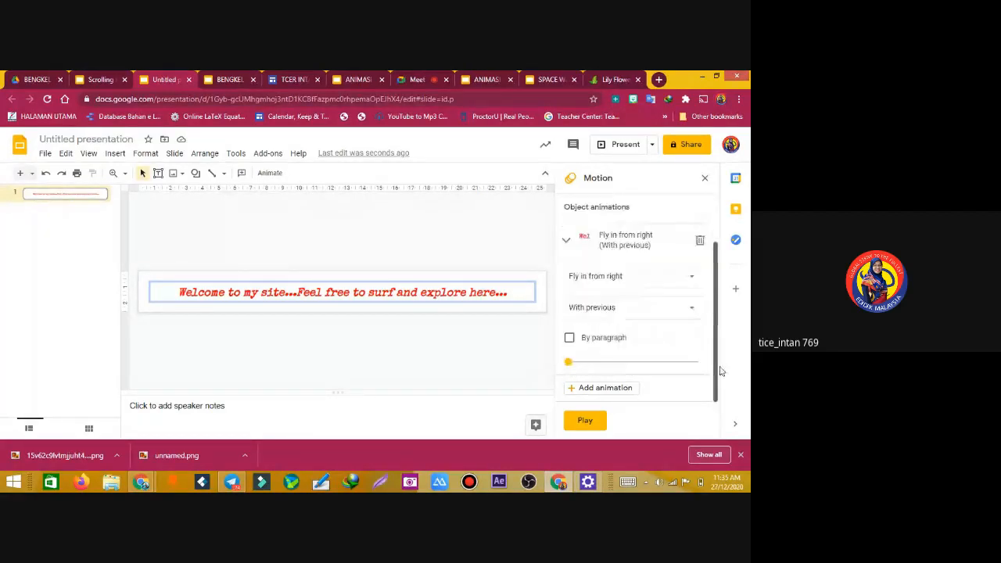
{"action": "left_click", "coordinate": [570, 244]}
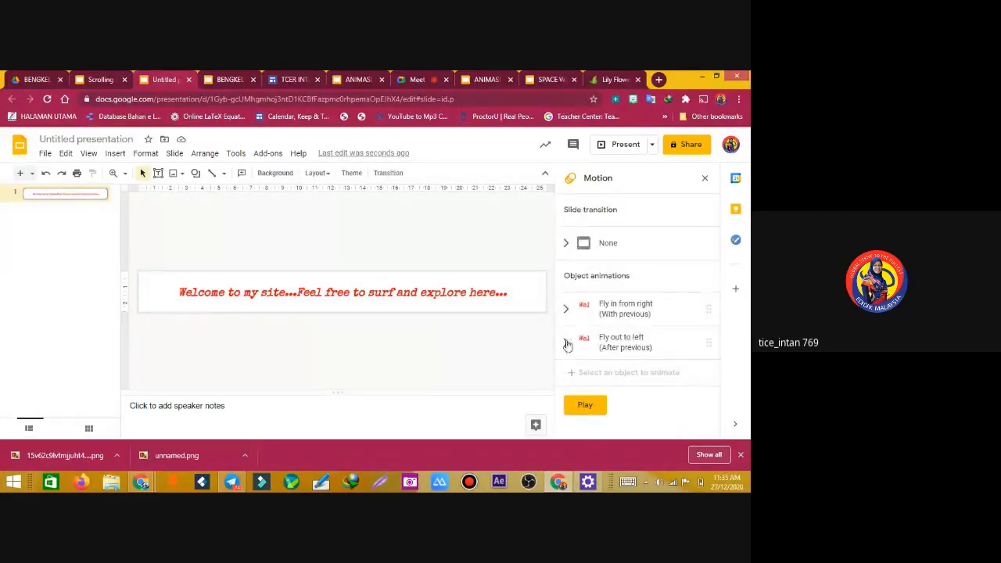
{"action": "left_click", "coordinate": [650, 346]}
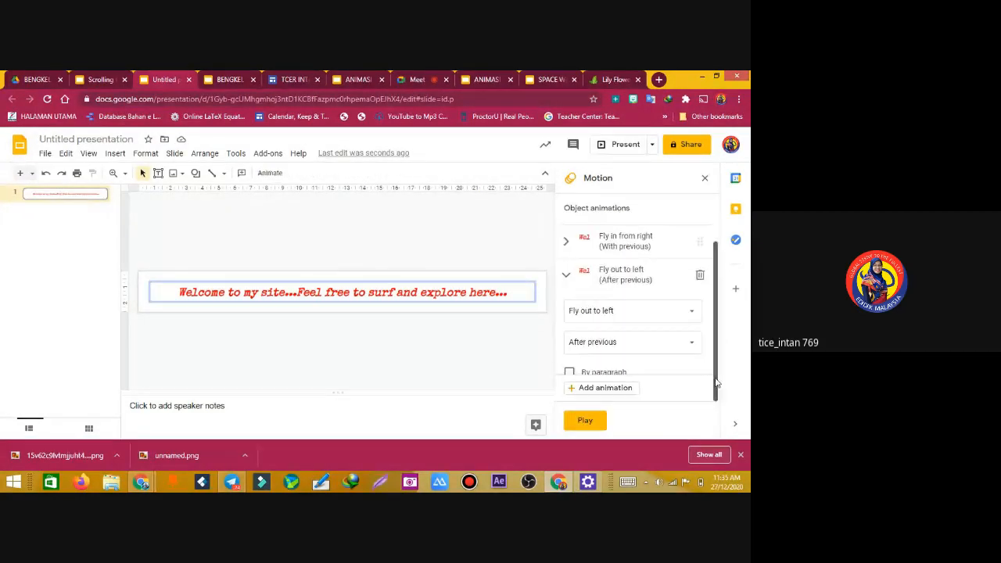
{"action": "left_click_drag", "start_coordinate": [717, 383], "coordinate": [717, 410]}
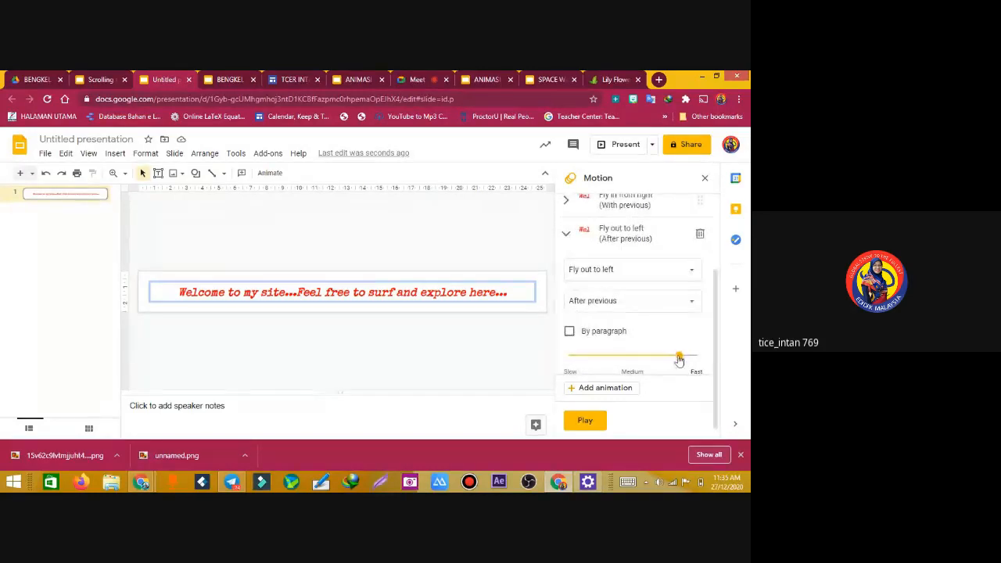
{"action": "left_click", "coordinate": [569, 356]}
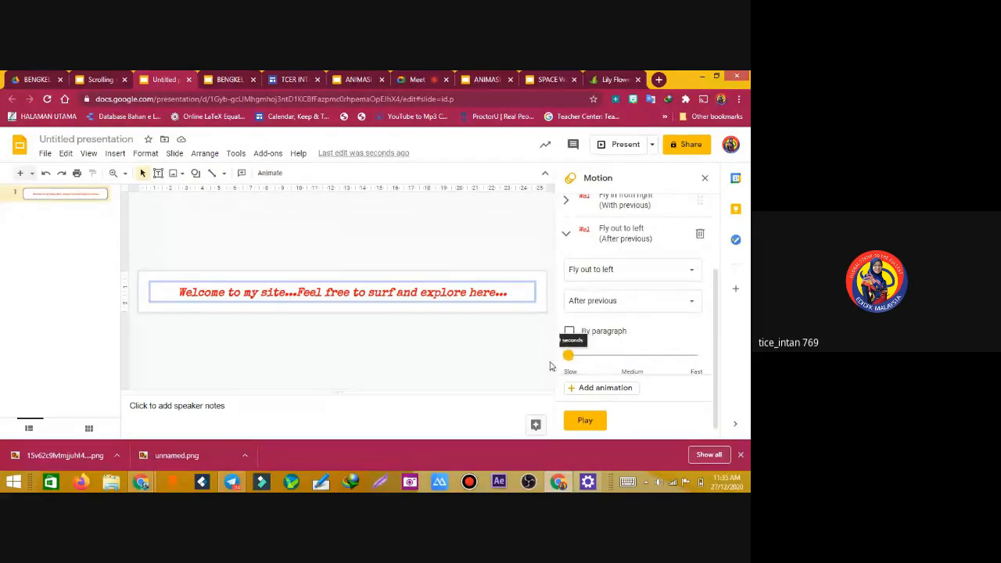
Preview both banner animations, stop the playback, deselect the text box and close the motion settings
{"action": "left_click", "coordinate": [600, 421]}
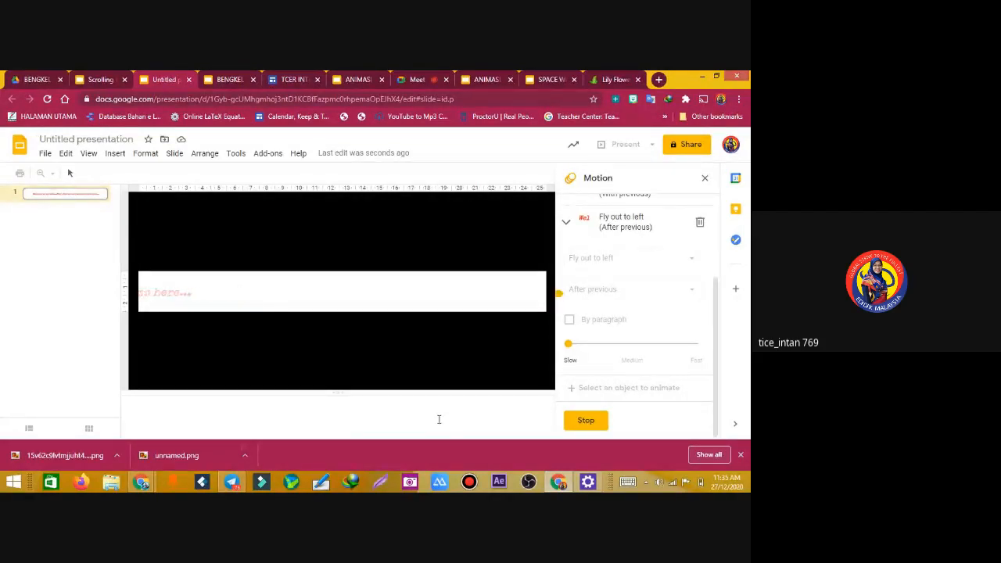
{"action": "left_click", "coordinate": [586, 423]}
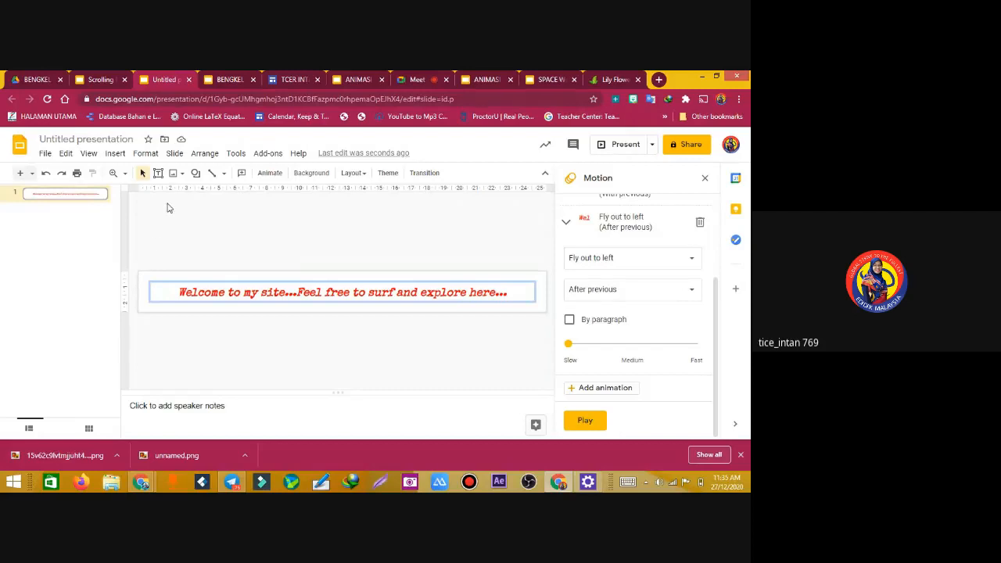
{"action": "left_click", "coordinate": [155, 242]}
{"action": "left_click", "coordinate": [704, 178]}
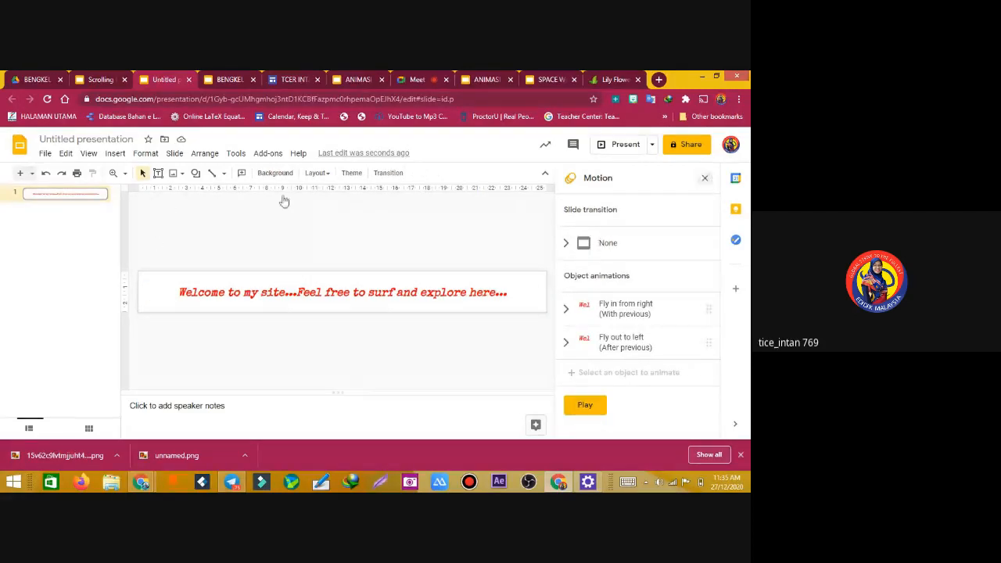
Open the slide background settings, dismiss the image chooser and apply a light blue radial gradient as the background colour
{"action": "left_click", "coordinate": [270, 174]}
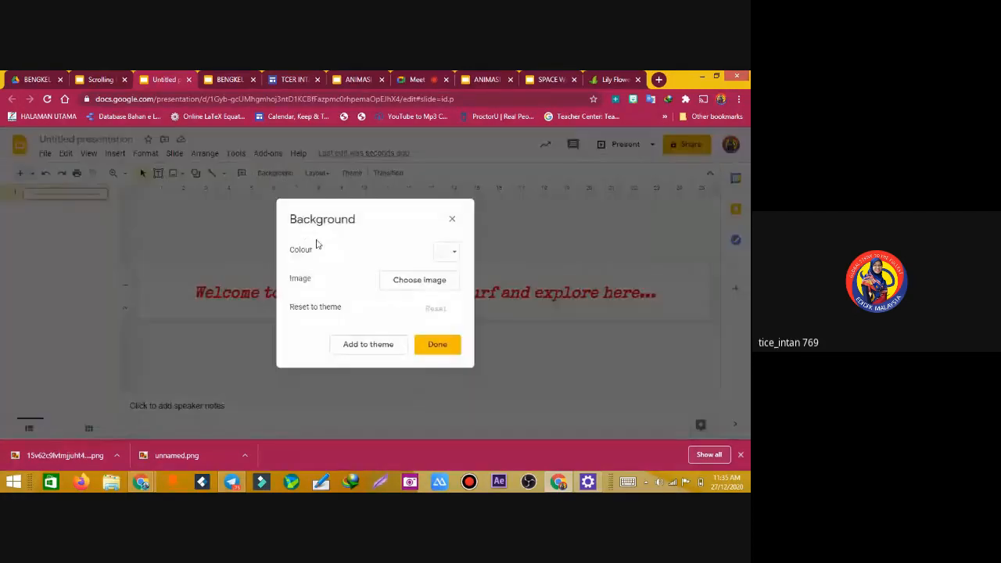
{"action": "left_click", "coordinate": [418, 283]}
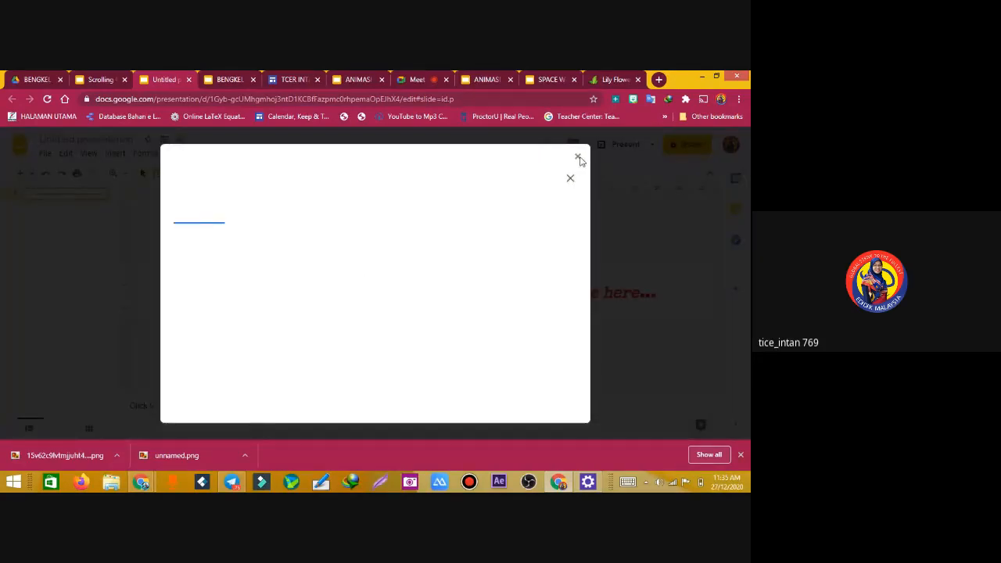
{"action": "left_click", "coordinate": [571, 178]}
{"action": "left_click", "coordinate": [458, 253]}
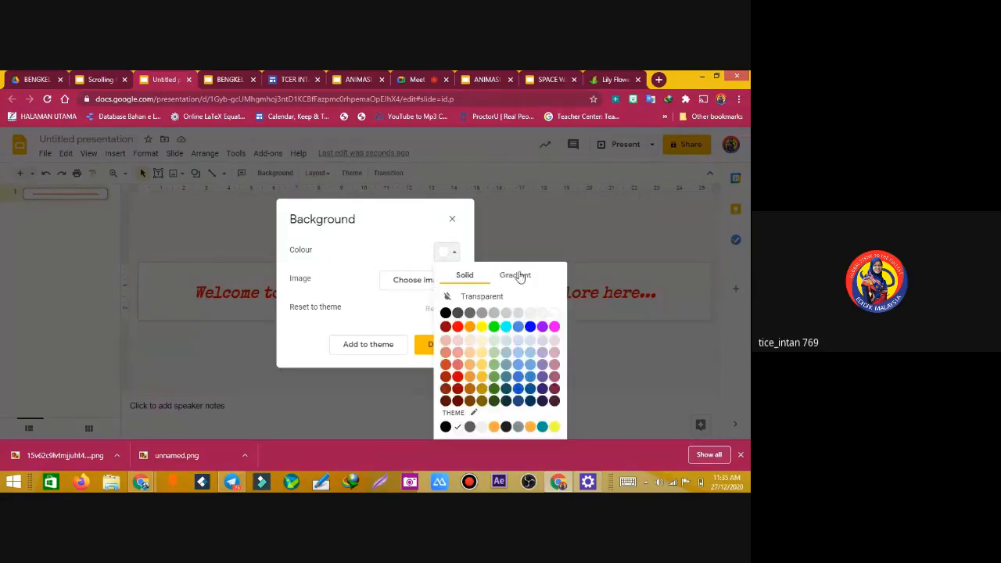
{"action": "left_click", "coordinate": [518, 276]}
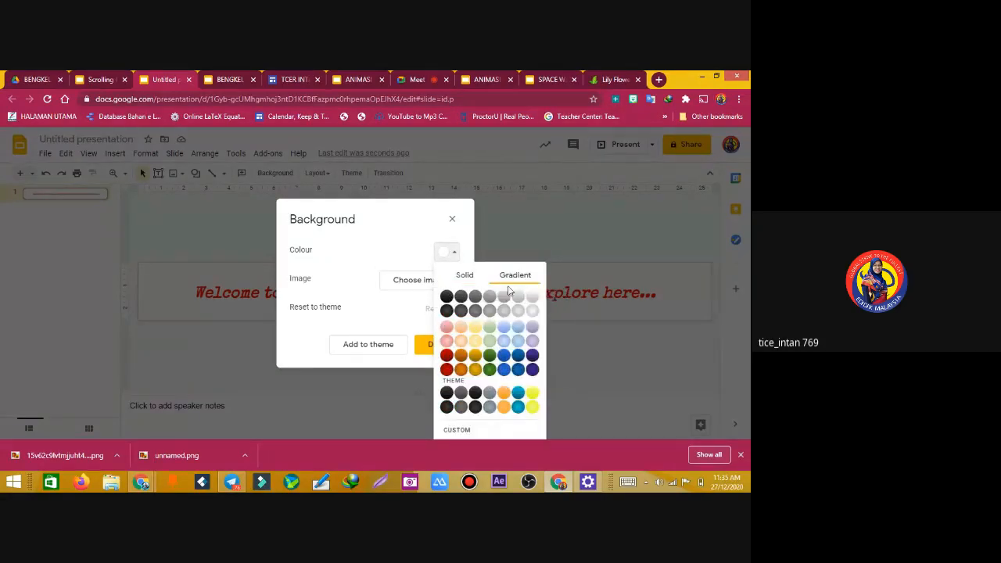
{"action": "left_click", "coordinate": [505, 345]}
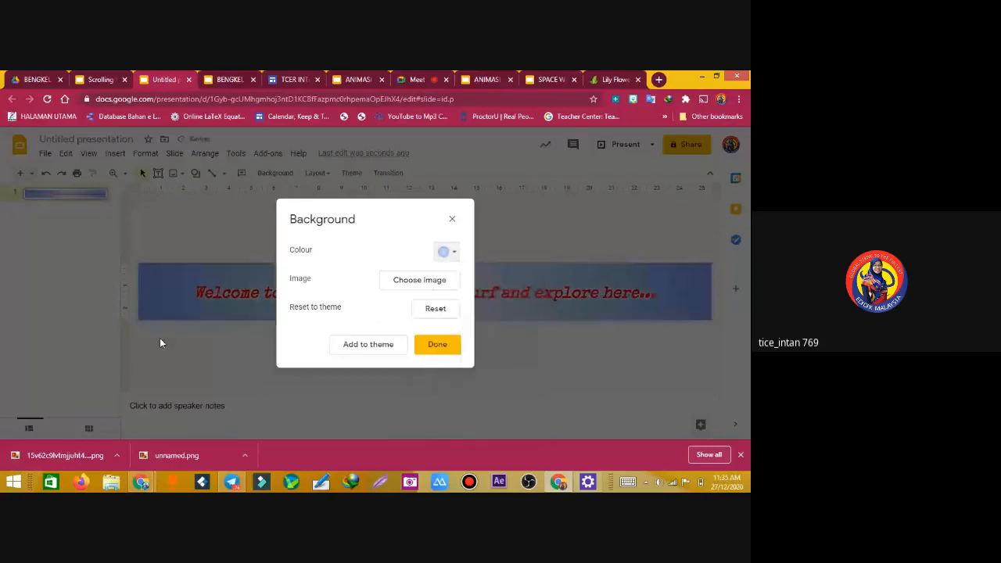
Change the slide background to the lightest grey radial gradient and apply it
{"action": "left_click", "coordinate": [450, 254]}
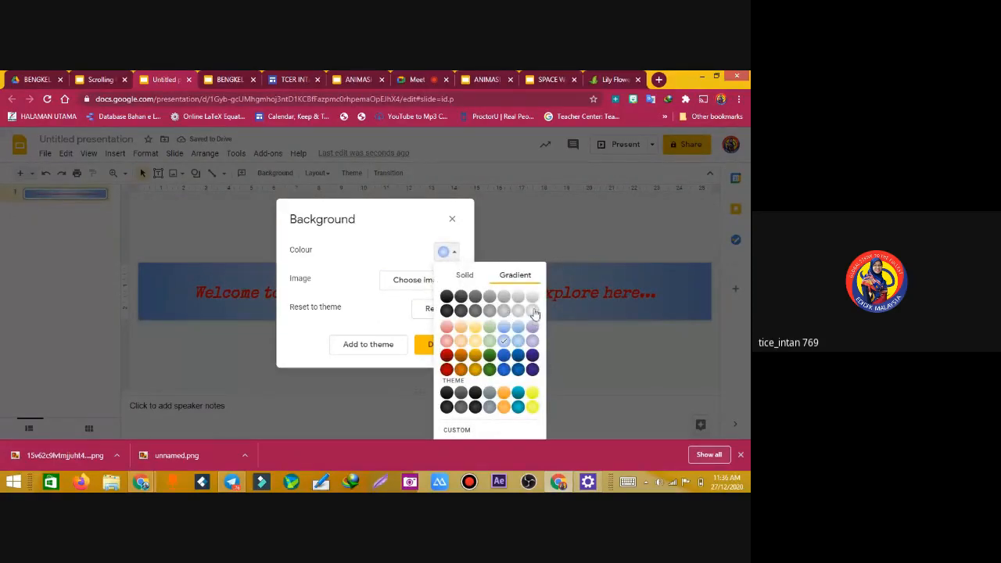
{"action": "left_click", "coordinate": [533, 311]}
{"action": "left_click", "coordinate": [436, 349]}
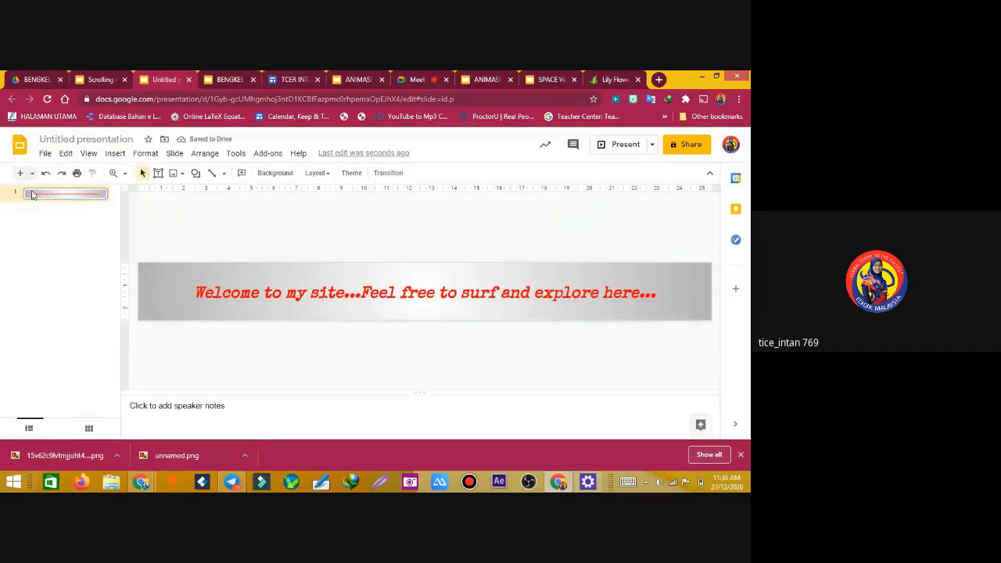
Duplicate the banner slide repeatedly until the presentation contains 12 identical slides, removing the accidental browser bookmark
{"action": "key", "text": "ctrl+d"}
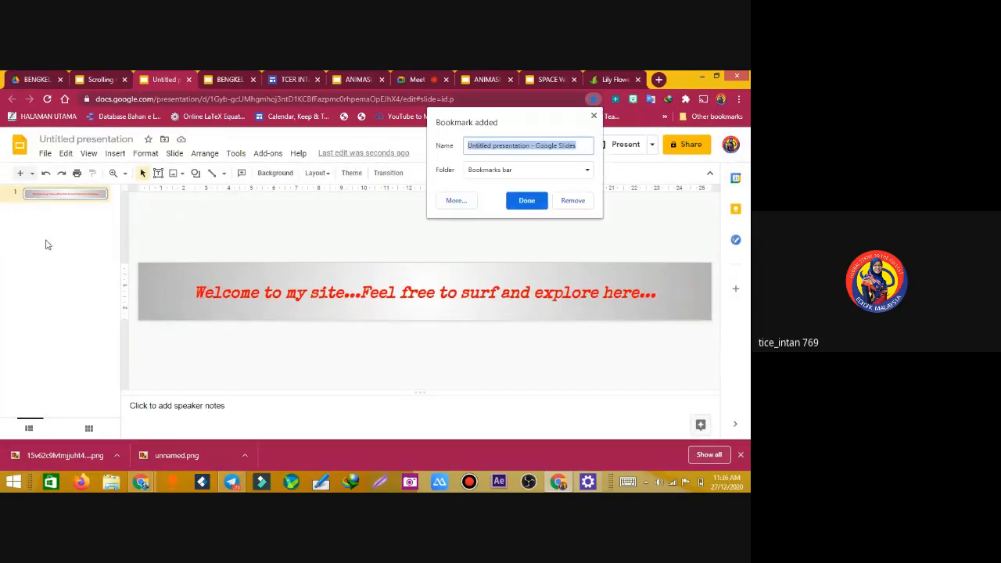
{"action": "left_click", "coordinate": [560, 201]}
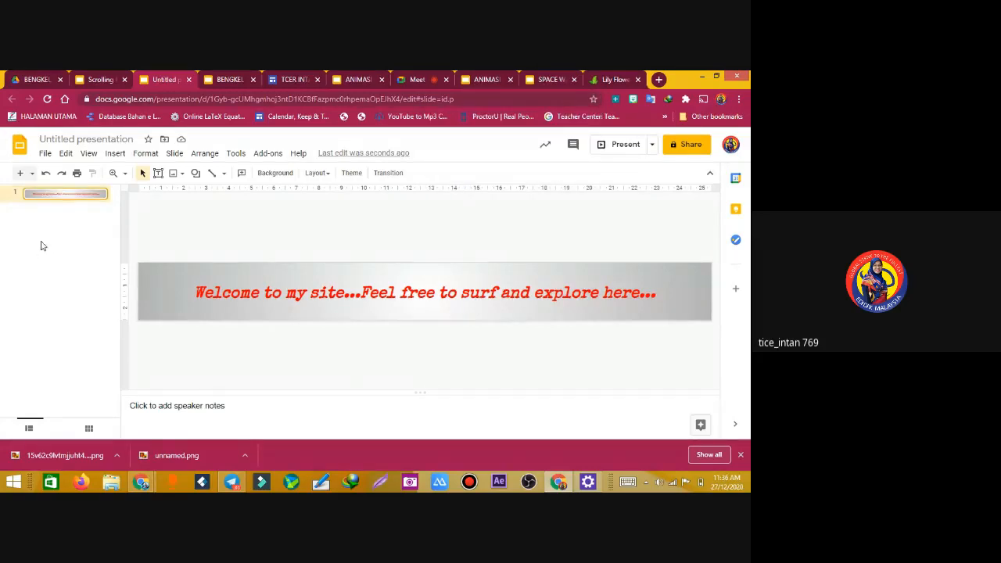
{"action": "key", "text": "ctrl+d"}
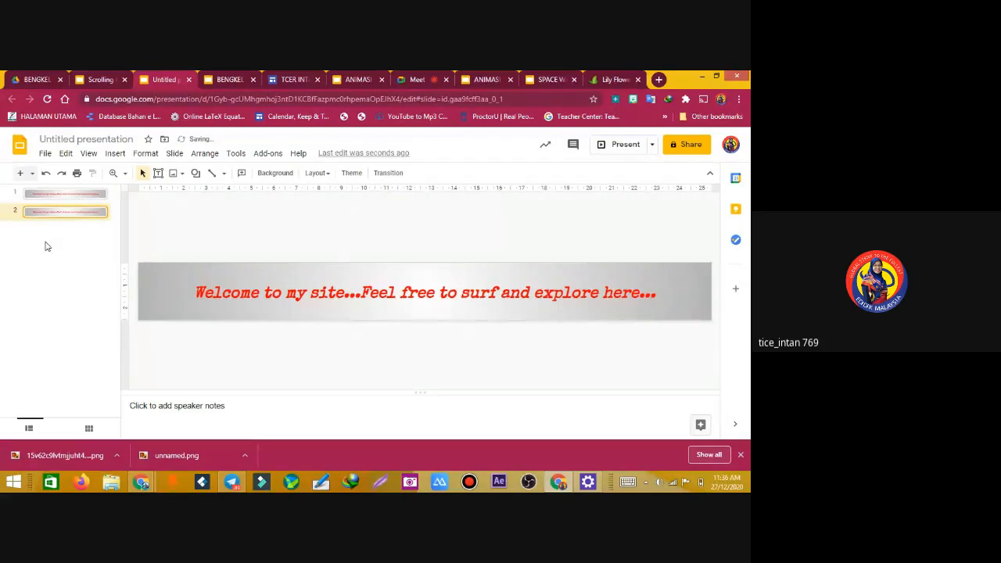
{"action": "key", "text": "ctrl+d"}
{"action": "key", "text": "ctrl+d"}
{"action": "key", "text": "ctrl+d"}
{"action": "key", "text": "ctrl+d"}
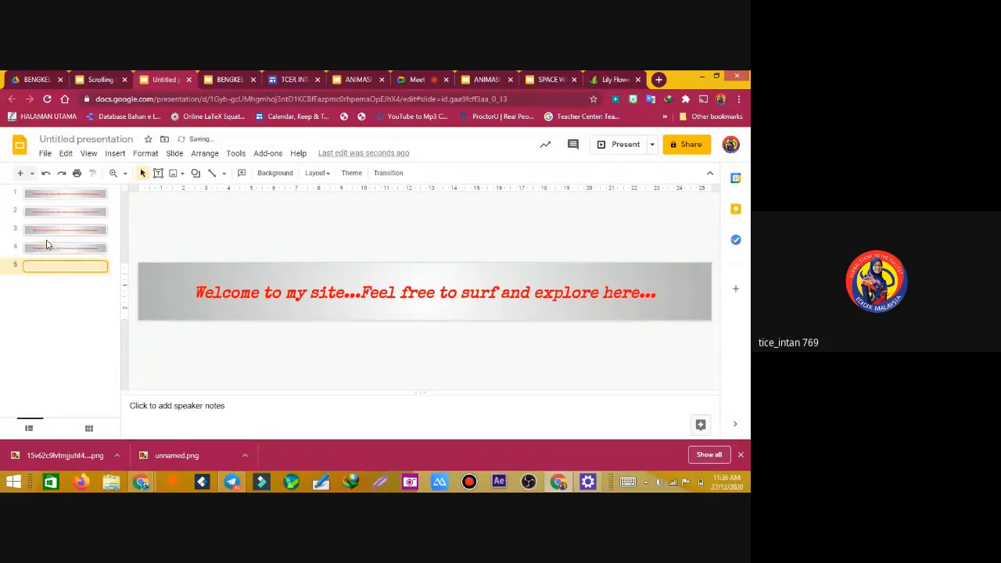
{"action": "key", "text": "ctrl+d"}
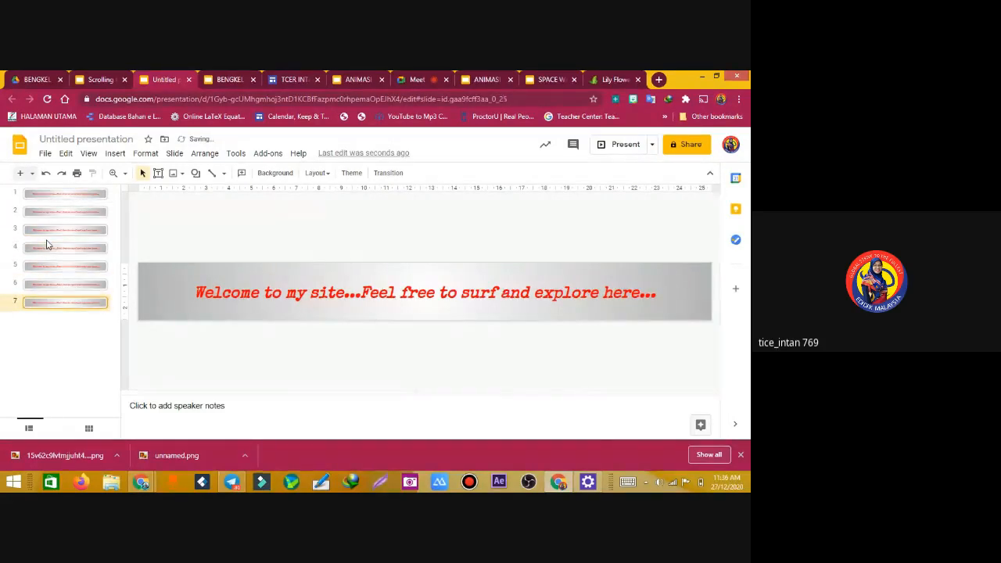
{"action": "key", "text": "ctrl+d"}
{"action": "key", "text": "ctrl+d"}
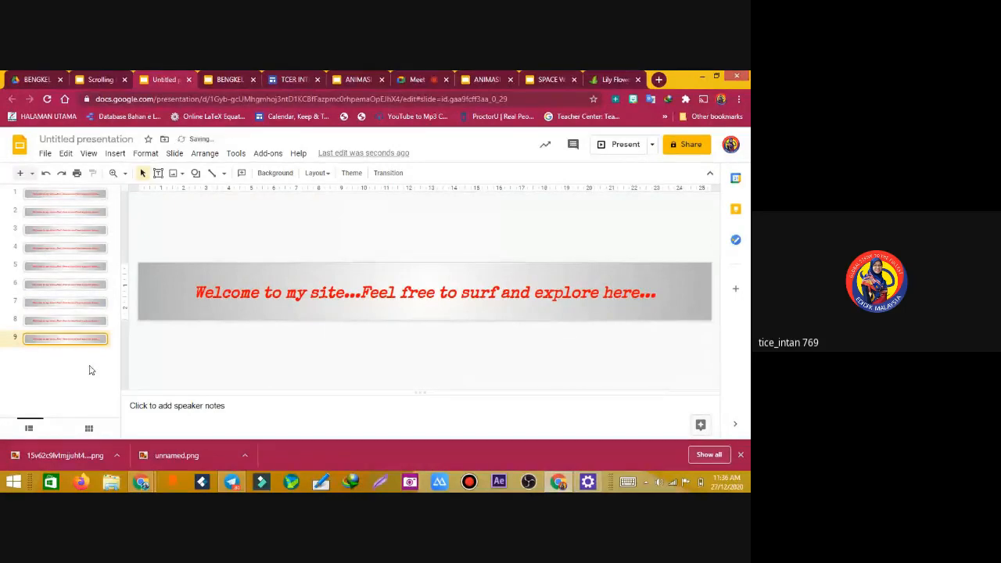
{"action": "key", "text": "ctrl+d"}
{"action": "key", "text": "ctrl+d"}
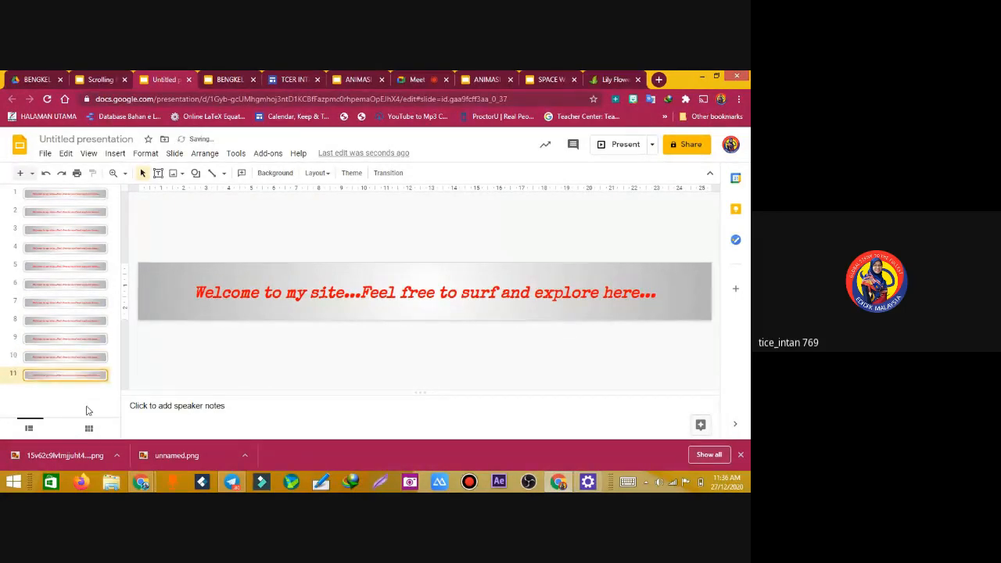
{"action": "key", "text": "ctrl+d"}
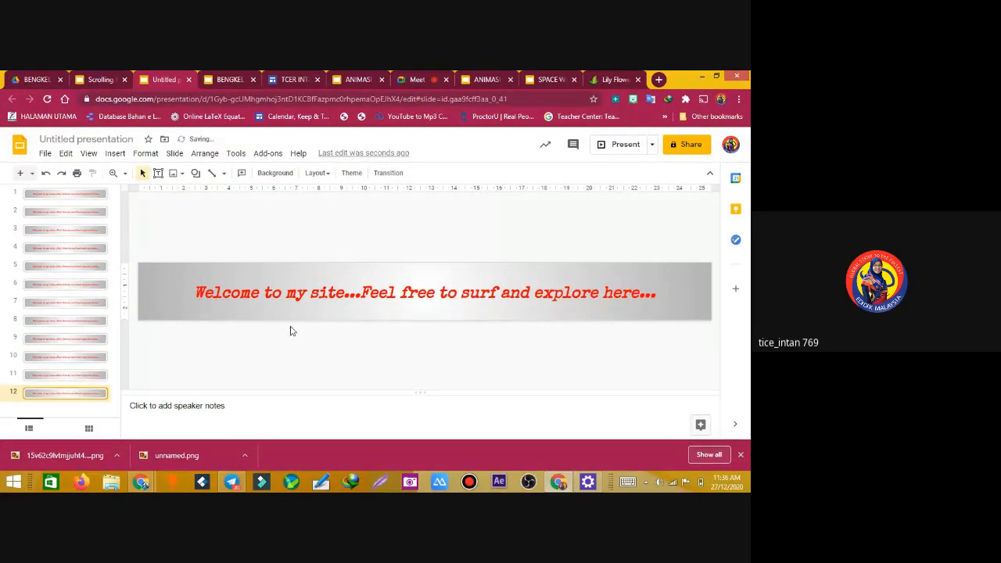
Rename the untitled presentation as "animasi text"
{"action": "left_click", "coordinate": [67, 138]}
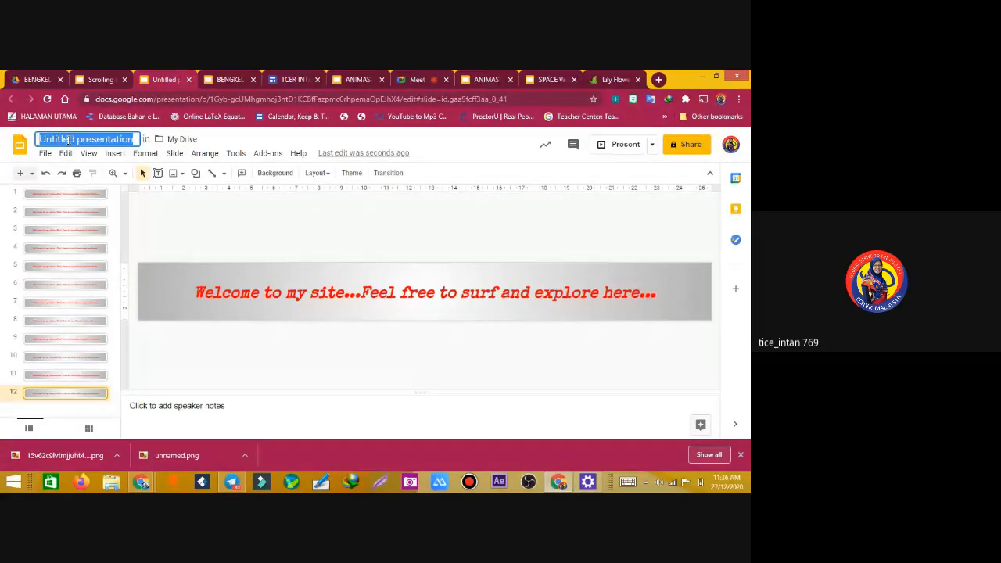
{"action": "type", "text": "animasi"}
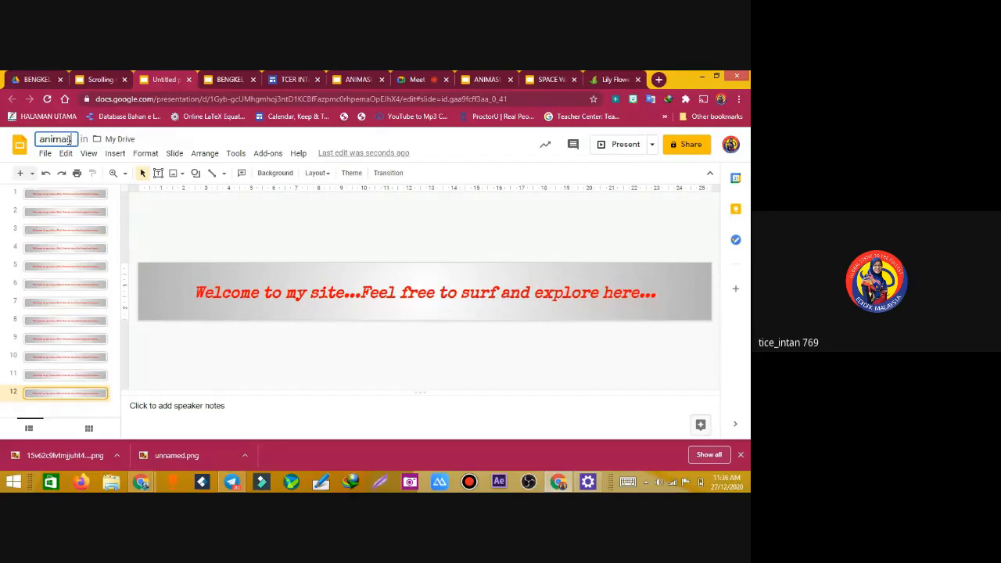
{"action": "type", "text": " text"}
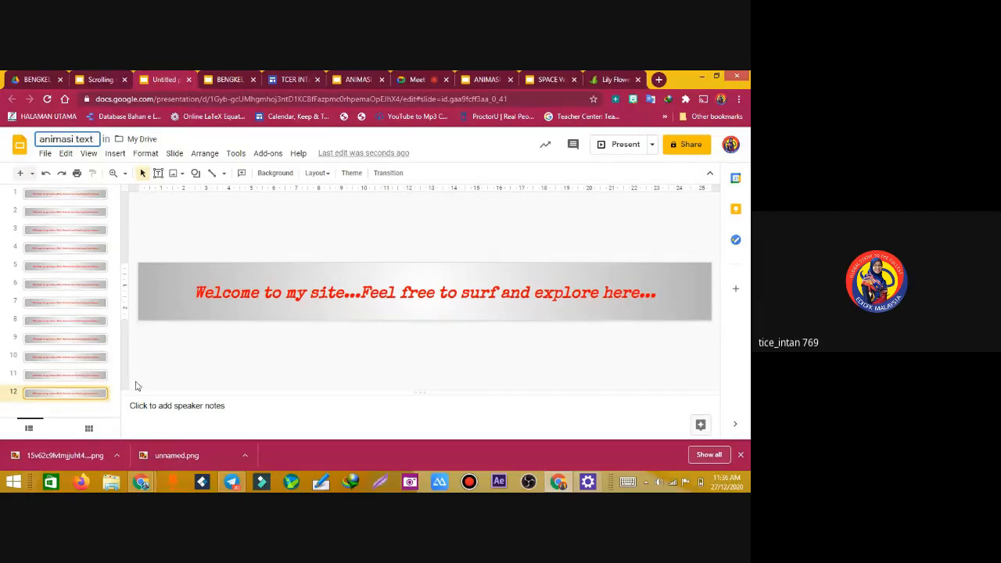
Set up web publishing as a medium 960x125 embed, advancing every second, starting on load and restarting after the last slide
{"action": "left_click", "coordinate": [46, 154]}
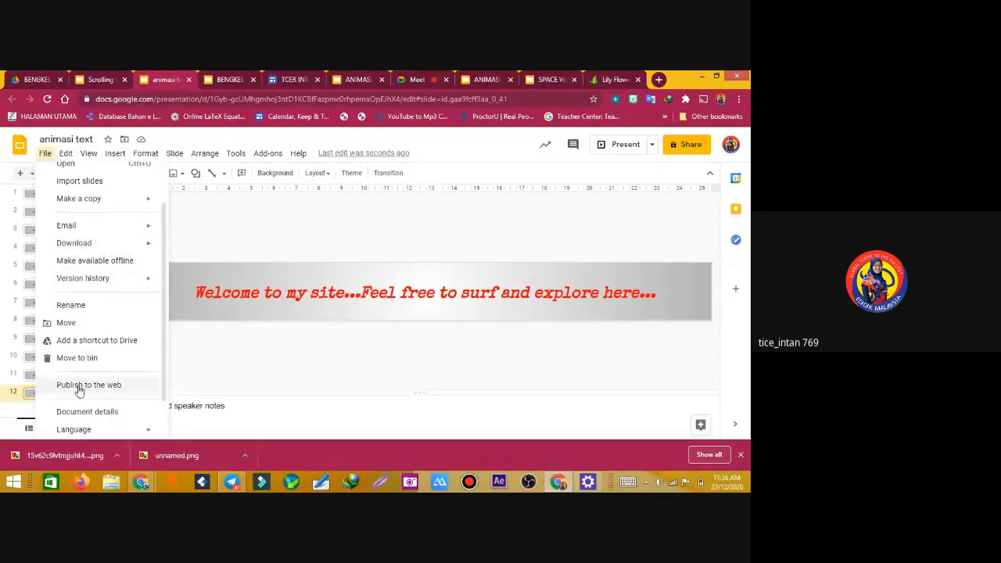
{"action": "left_click", "coordinate": [340, 338]}
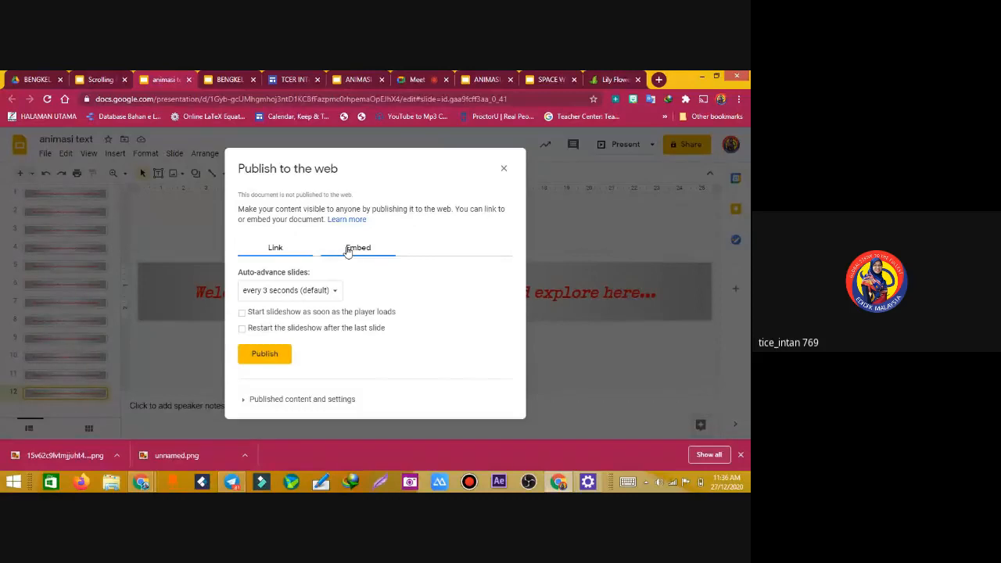
{"action": "left_click", "coordinate": [349, 250]}
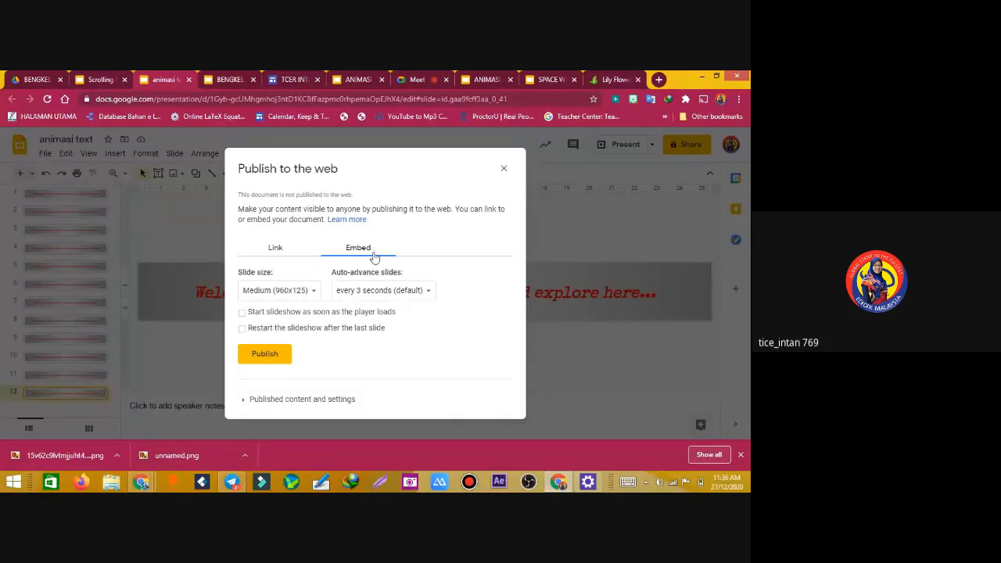
{"action": "left_click", "coordinate": [242, 313]}
{"action": "left_click", "coordinate": [352, 294]}
{"action": "left_click", "coordinate": [378, 255]}
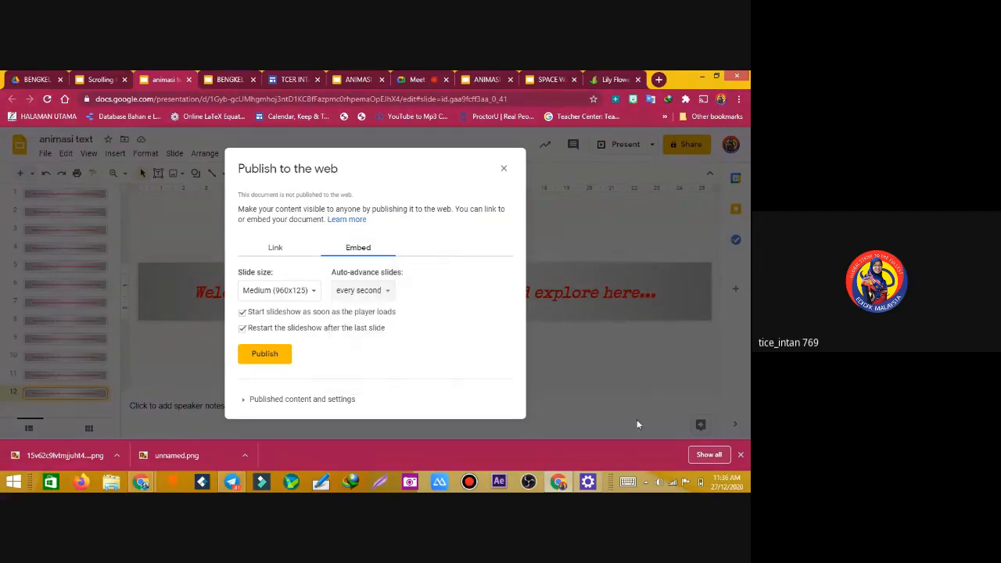
Publish the presentation to the web and copy its embed code
{"action": "left_click", "coordinate": [251, 356]}
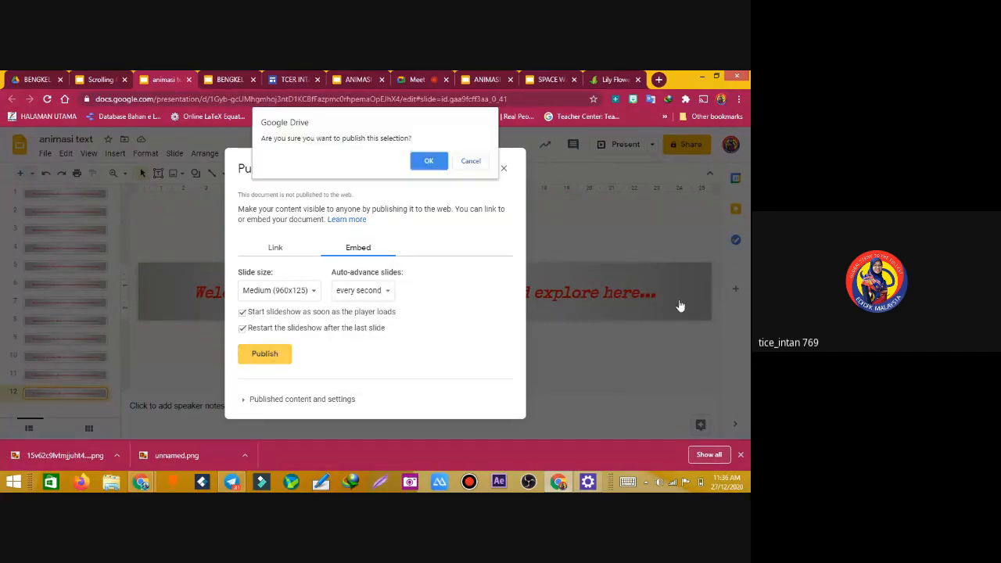
{"action": "left_click", "coordinate": [430, 162]}
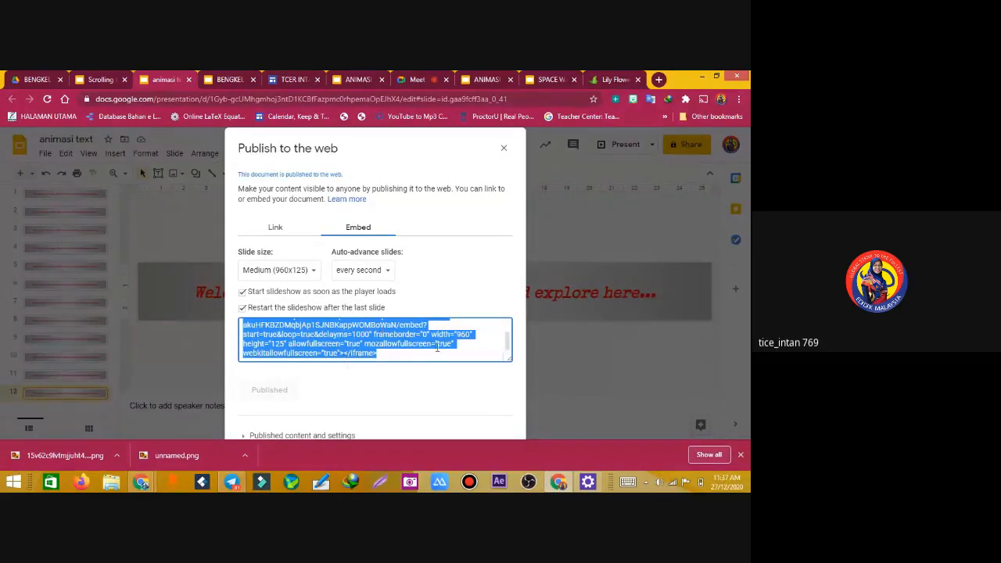
{"action": "right_click", "coordinate": [280, 341]}
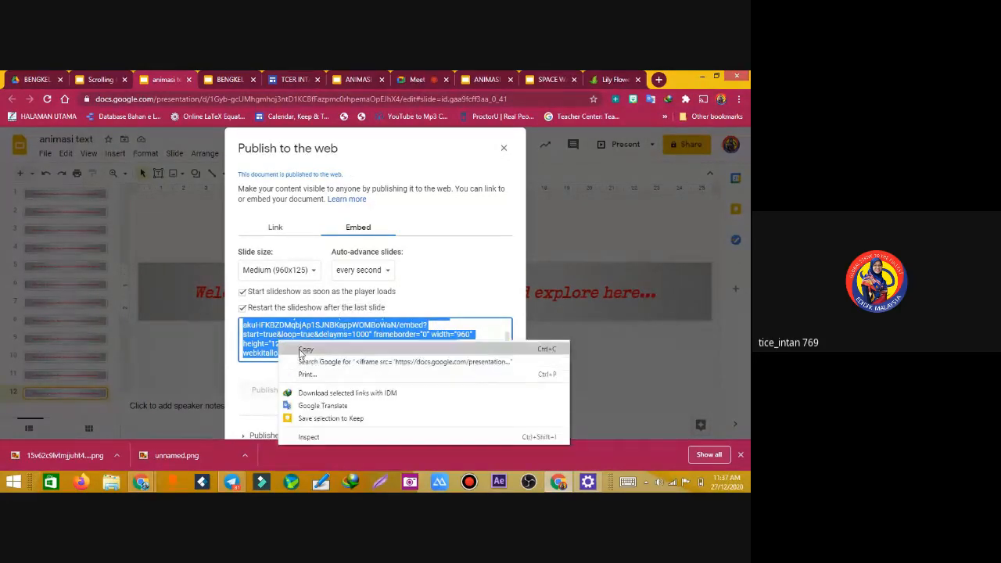
{"action": "left_click", "coordinate": [304, 350]}
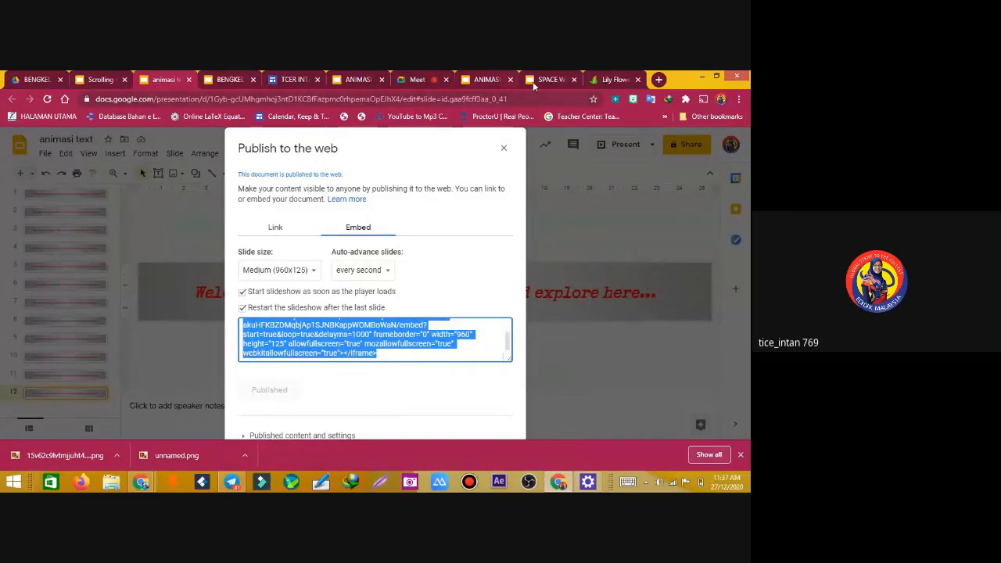
Switch to the TCER INTAN'S SITE editor in Google Sites and close the SPACE WAR and Lily Flower browser tabs
{"action": "left_click", "coordinate": [286, 80]}
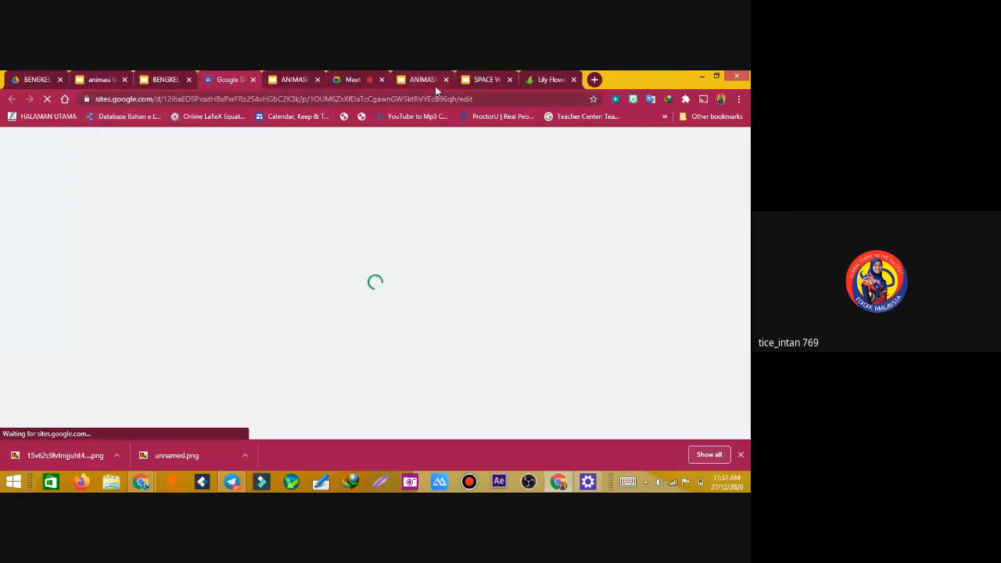
{"action": "left_click", "coordinate": [509, 80]}
{"action": "left_click", "coordinate": [510, 80]}
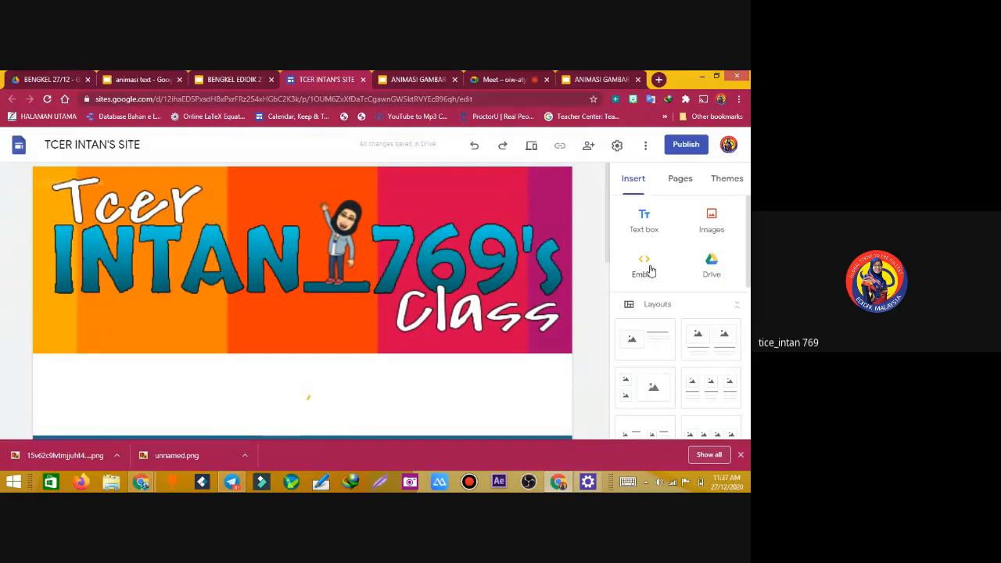
Delete the section with the old black banner between the page header and the SPACE WAR heading
{"action": "scroll", "coordinate": [610, 261], "scroll_direction": "down", "scroll_amount": 2}
{"action": "scroll", "coordinate": [611, 260], "scroll_direction": "down", "scroll_amount": 3}
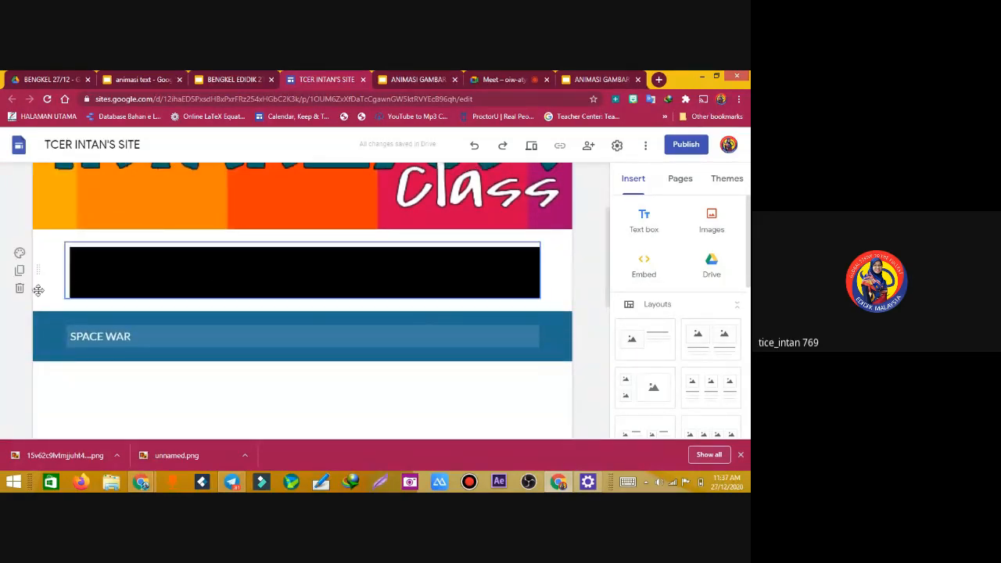
{"action": "left_click", "coordinate": [20, 288]}
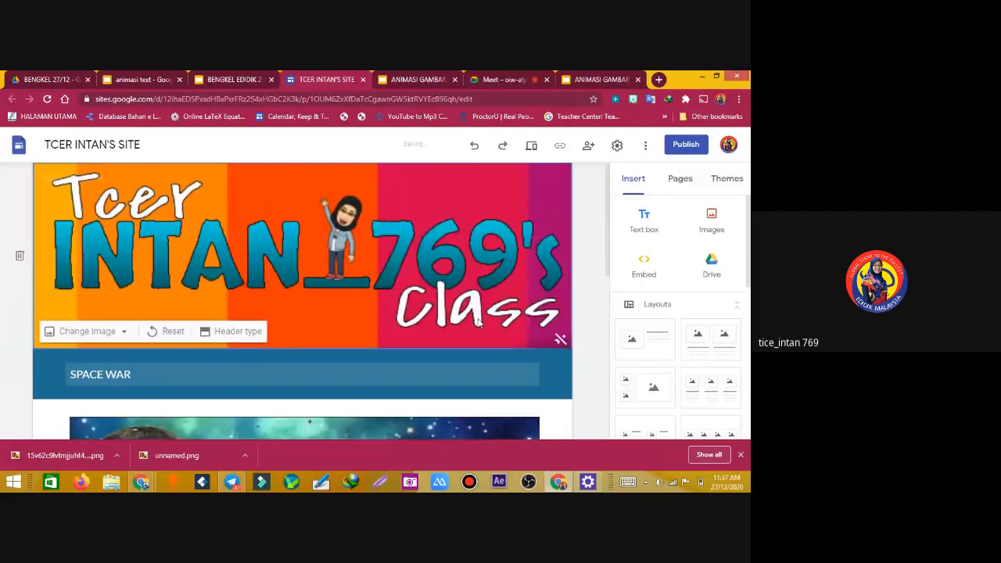
Embed the published banner slideshow on the page by inserting its copied iframe code
{"action": "left_click", "coordinate": [644, 266]}
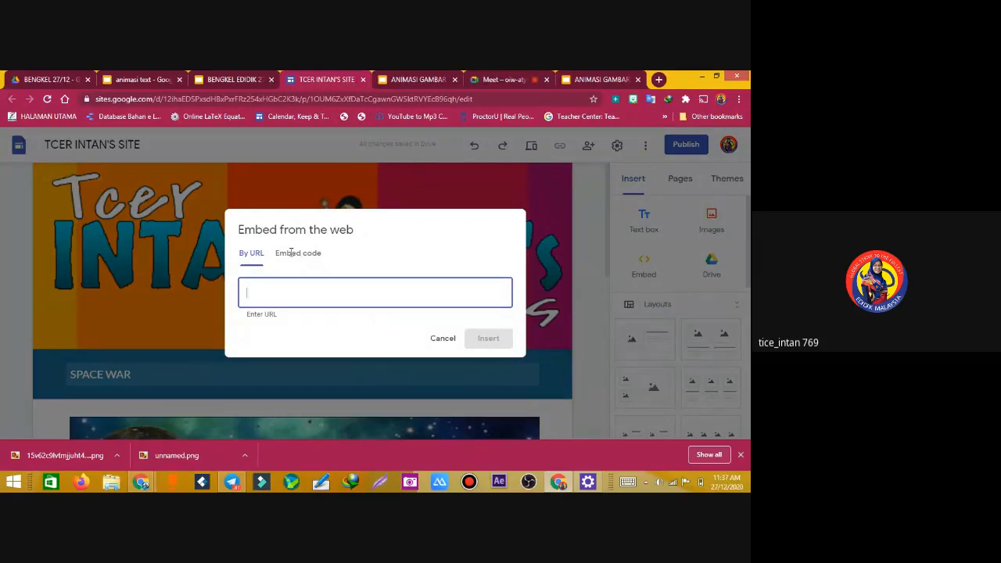
{"action": "left_click", "coordinate": [291, 252]}
{"action": "right_click", "coordinate": [264, 280]}
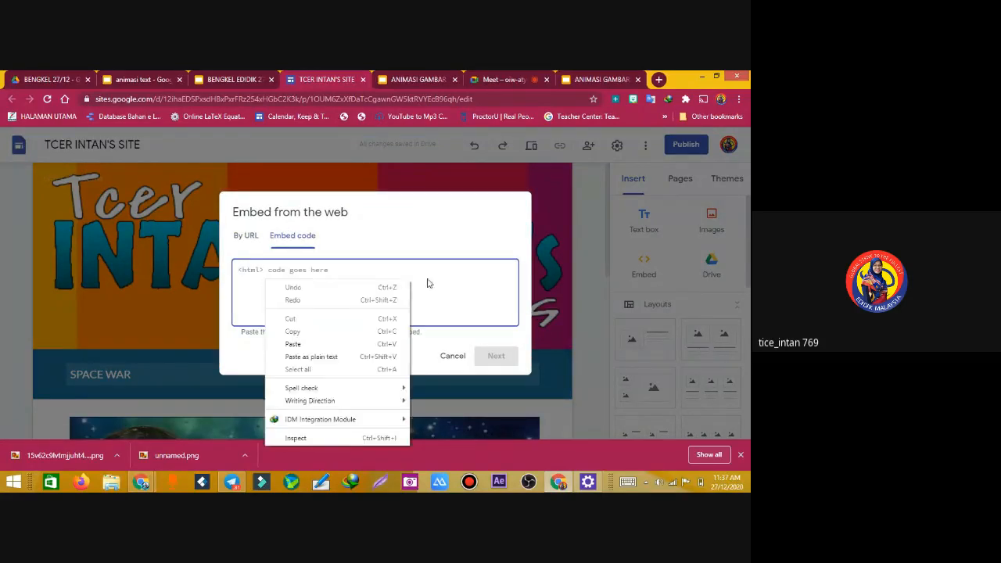
{"action": "left_click", "coordinate": [446, 297]}
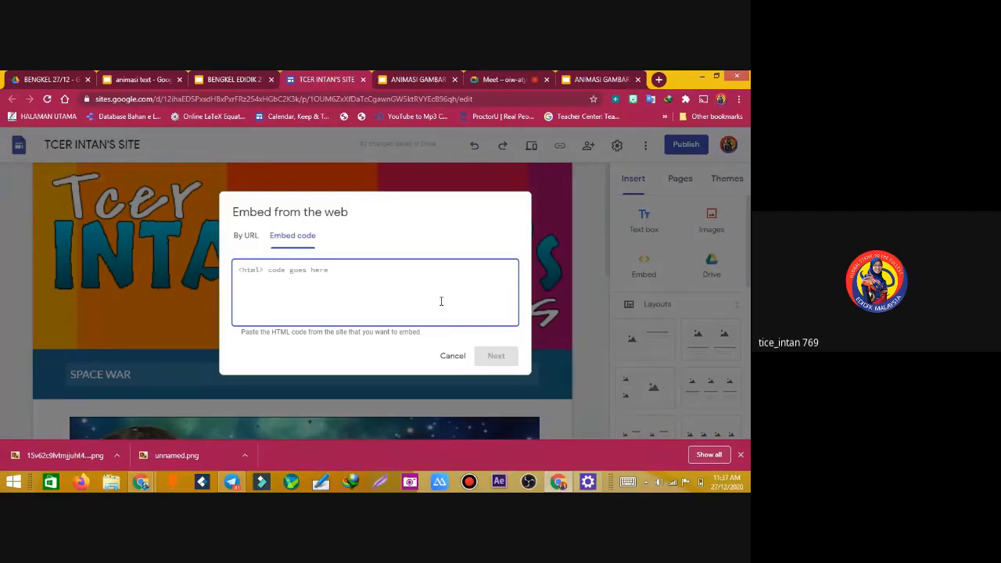
{"action": "key", "text": "ctrl+v"}
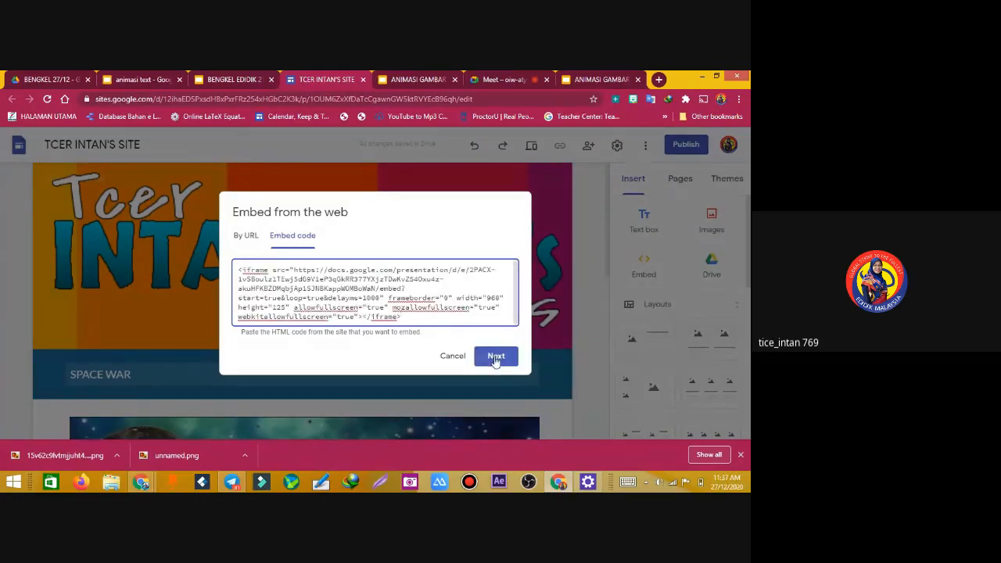
{"action": "left_click", "coordinate": [495, 358]}
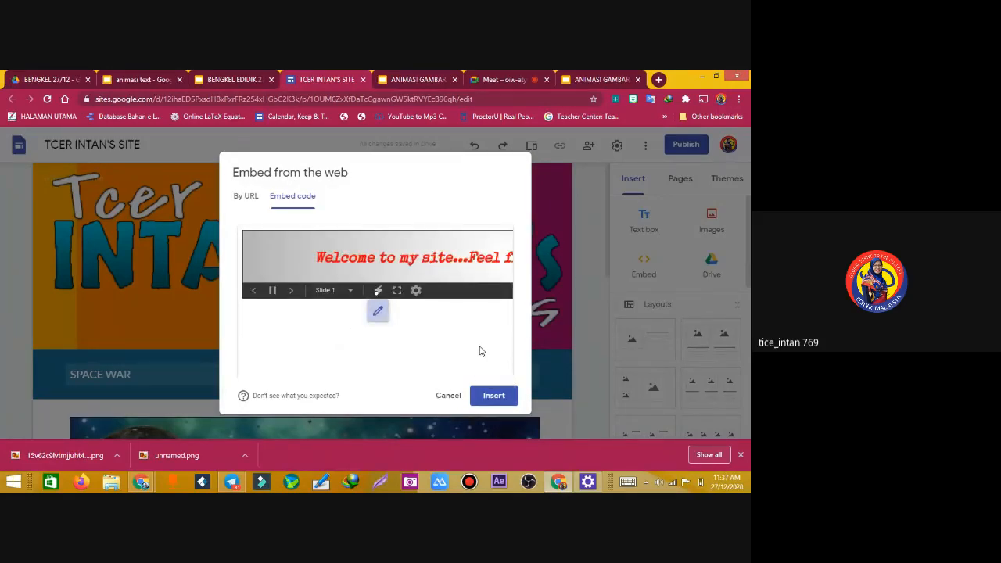
{"action": "left_click", "coordinate": [501, 395]}
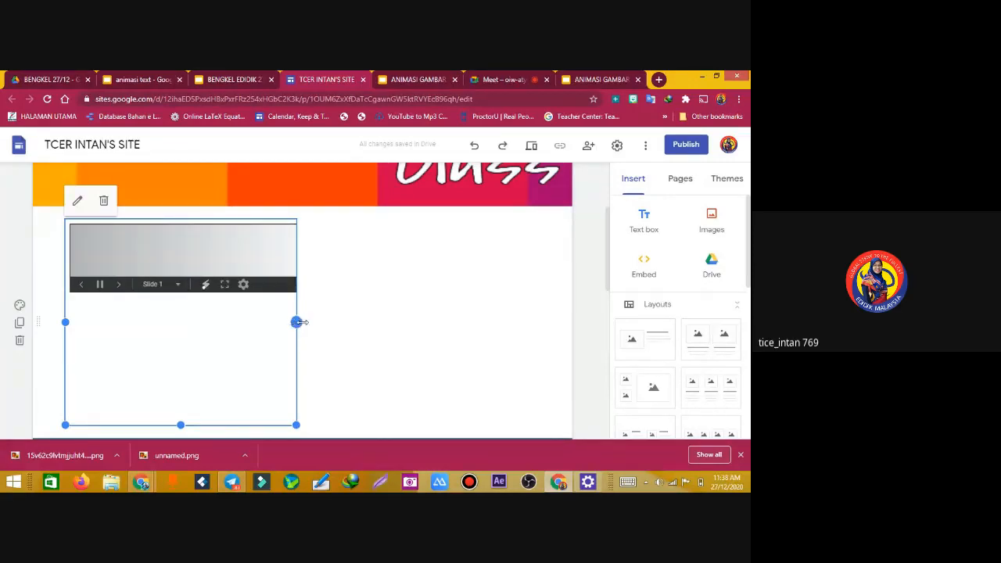
Widen the embedded banner to the full content width and reduce its frame height to just the banner, cropping out the player controls
{"action": "left_click_drag", "start_coordinate": [296, 322], "coordinate": [378, 323]}
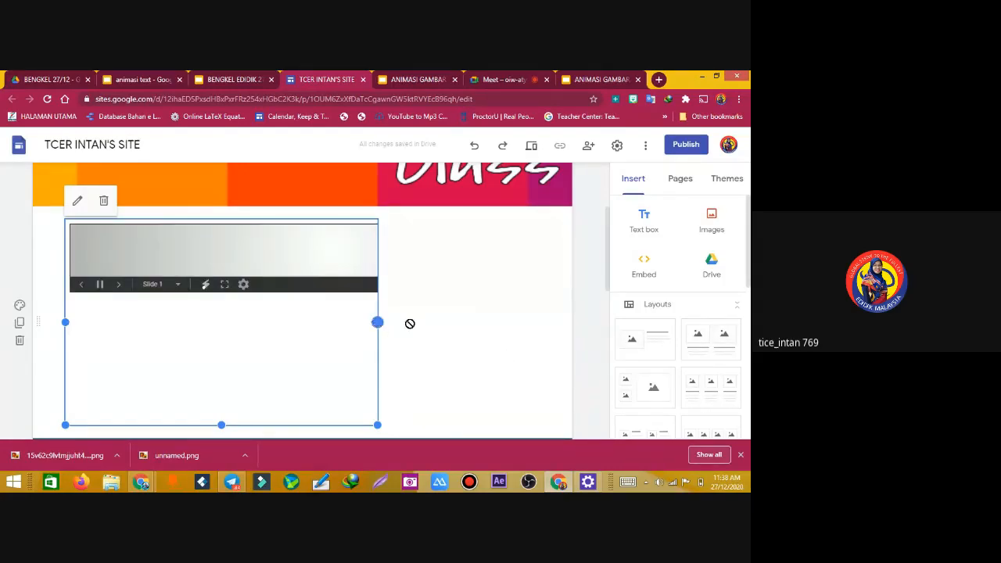
{"action": "left_click_drag", "start_coordinate": [410, 323], "coordinate": [579, 315]}
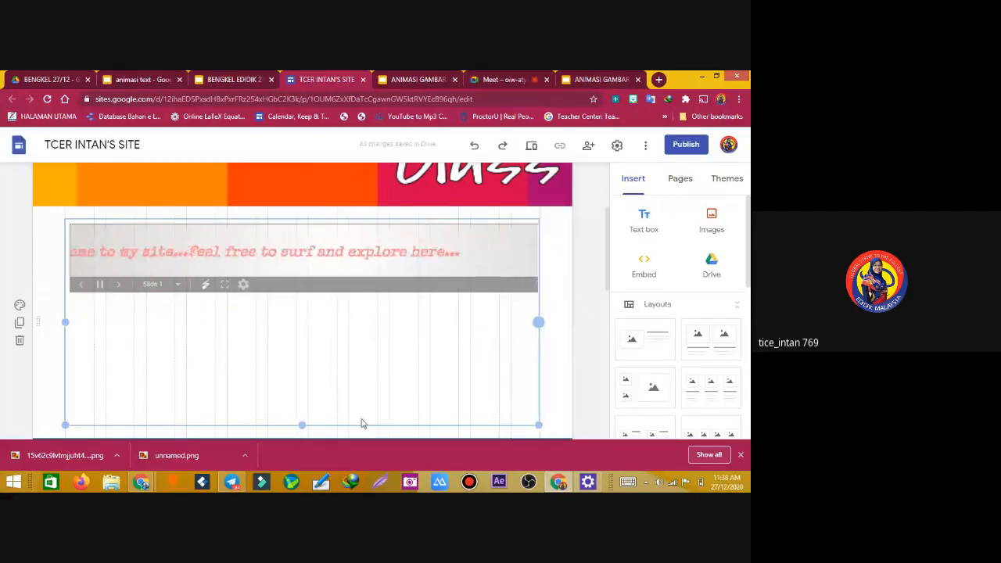
{"action": "left_click_drag", "start_coordinate": [362, 423], "coordinate": [308, 413]}
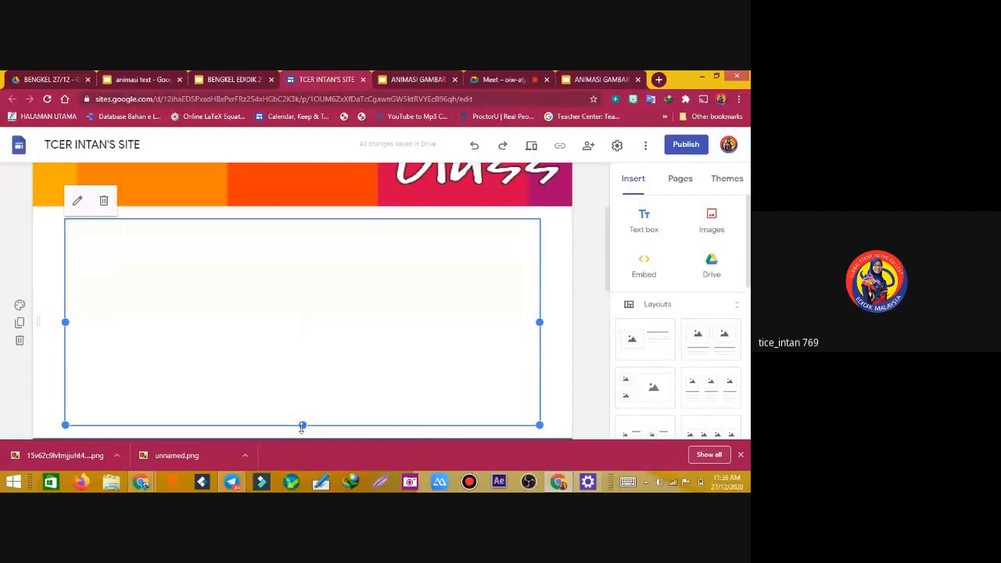
{"action": "left_click_drag", "start_coordinate": [303, 427], "coordinate": [587, 253]}
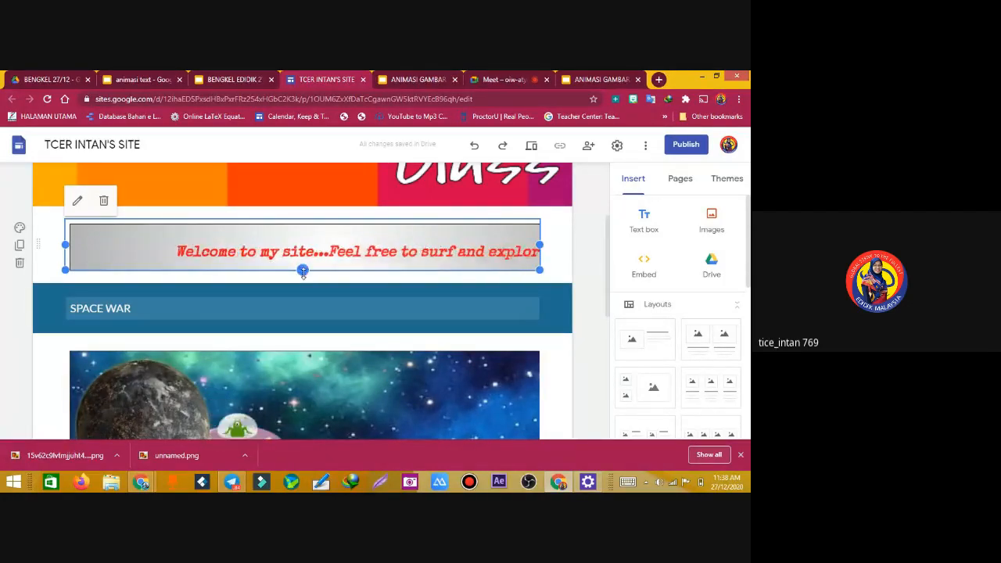
{"action": "left_click_drag", "start_coordinate": [302, 270], "coordinate": [304, 279]}
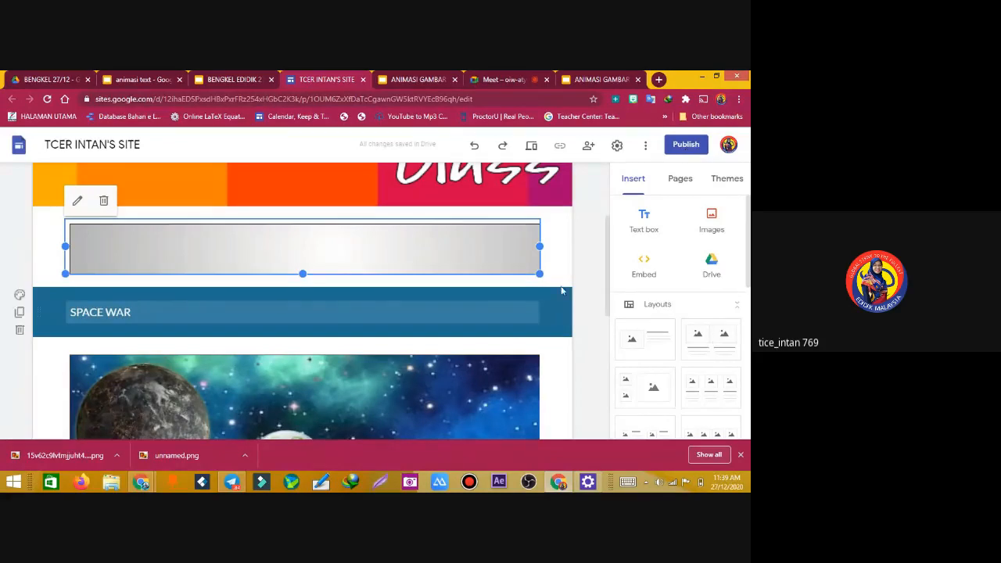
{"action": "left_click_drag", "start_coordinate": [609, 267], "coordinate": [613, 319]}
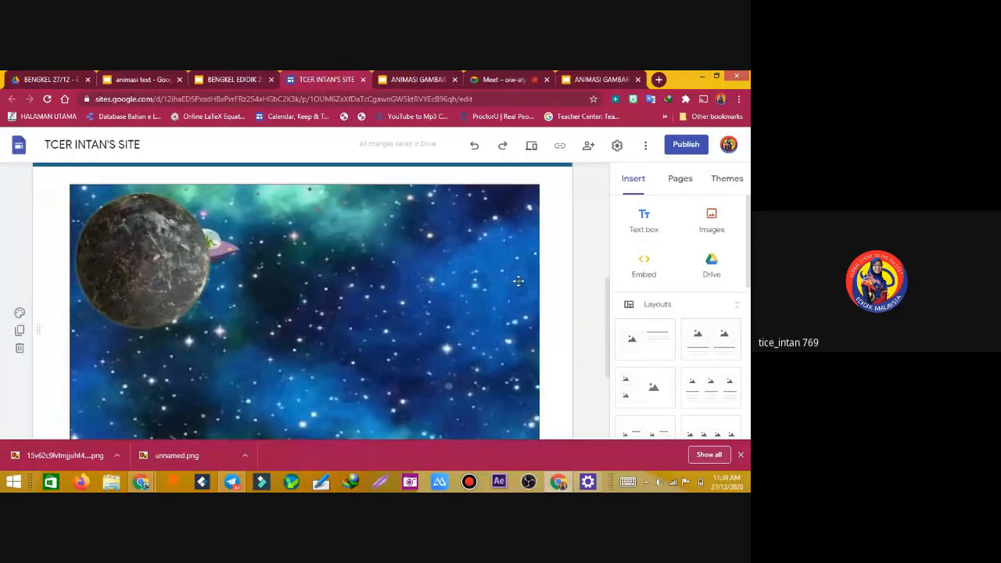
Switch to the animasi text presentation and close its Publish to the web dialog
{"action": "left_click", "coordinate": [438, 231]}
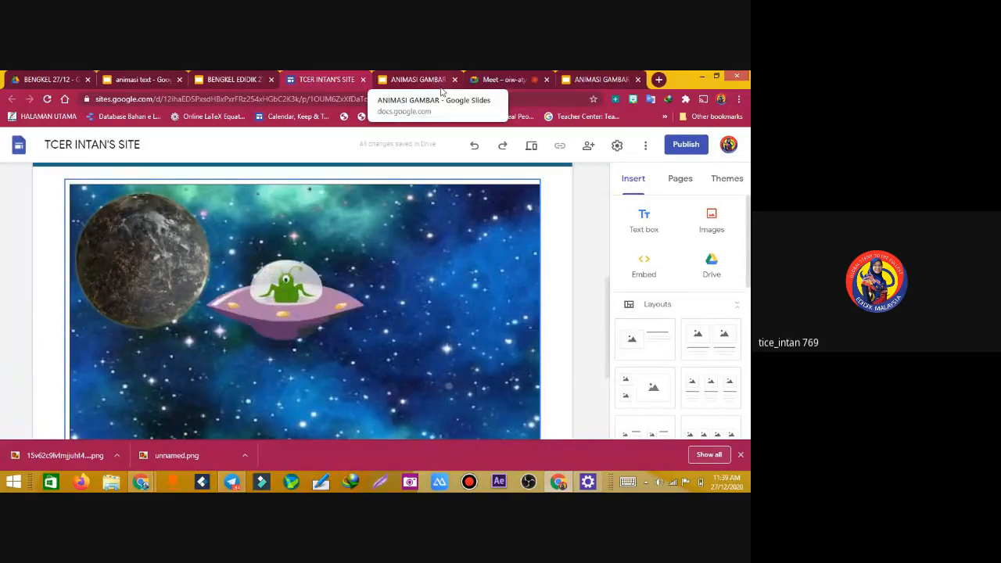
{"action": "left_click", "coordinate": [579, 80]}
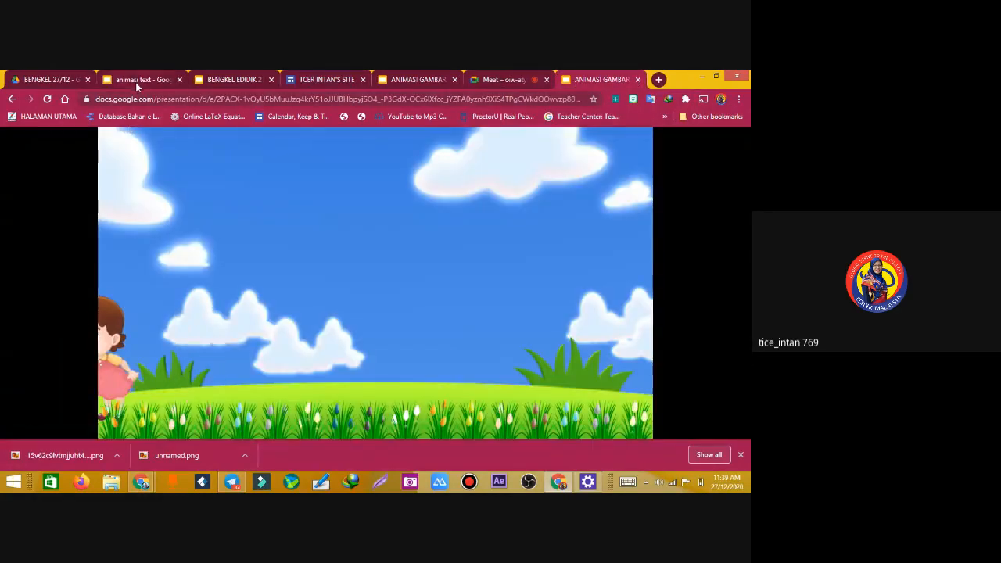
{"action": "left_click", "coordinate": [137, 80]}
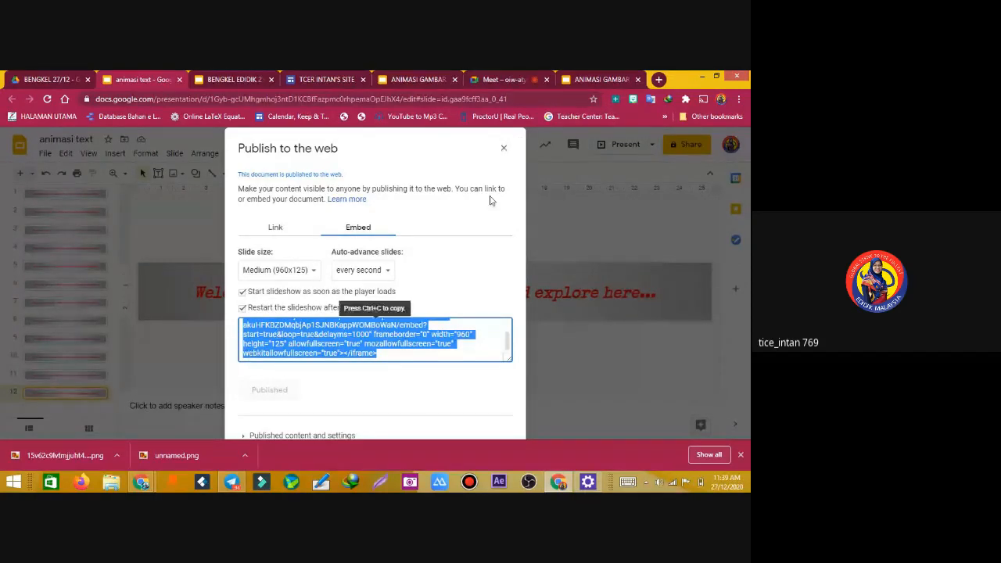
{"action": "left_click", "coordinate": [270, 233]}
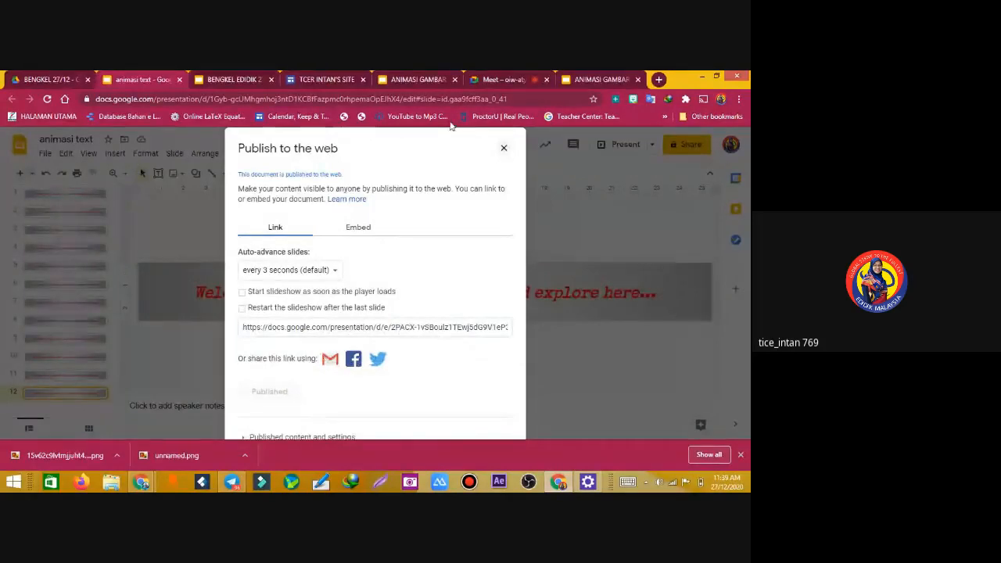
{"action": "left_click", "coordinate": [502, 150]}
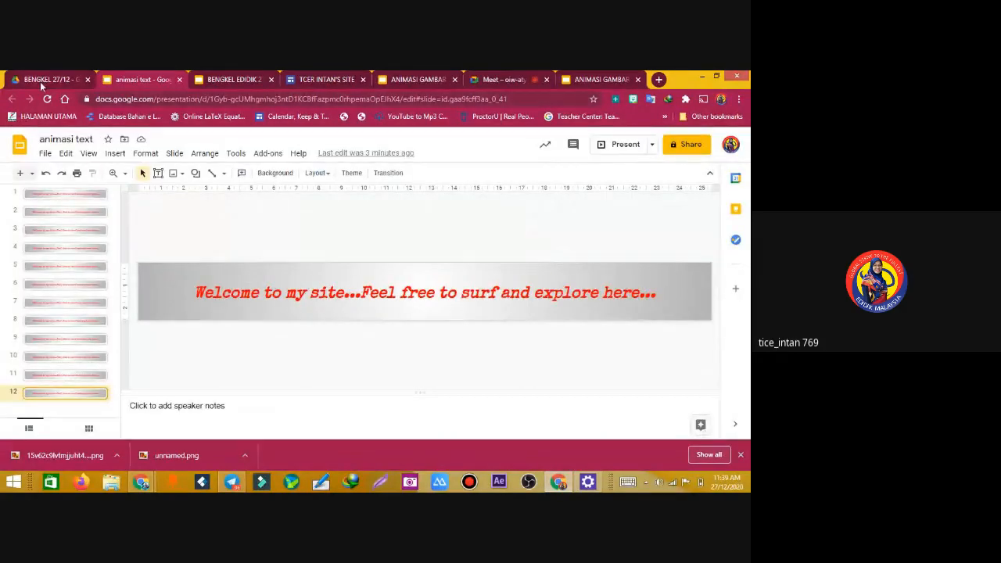
Switch to the BENGKEL EDIDIK 27/12 presentation and follow the "setting URL" link on slide 2
{"action": "left_click", "coordinate": [223, 81]}
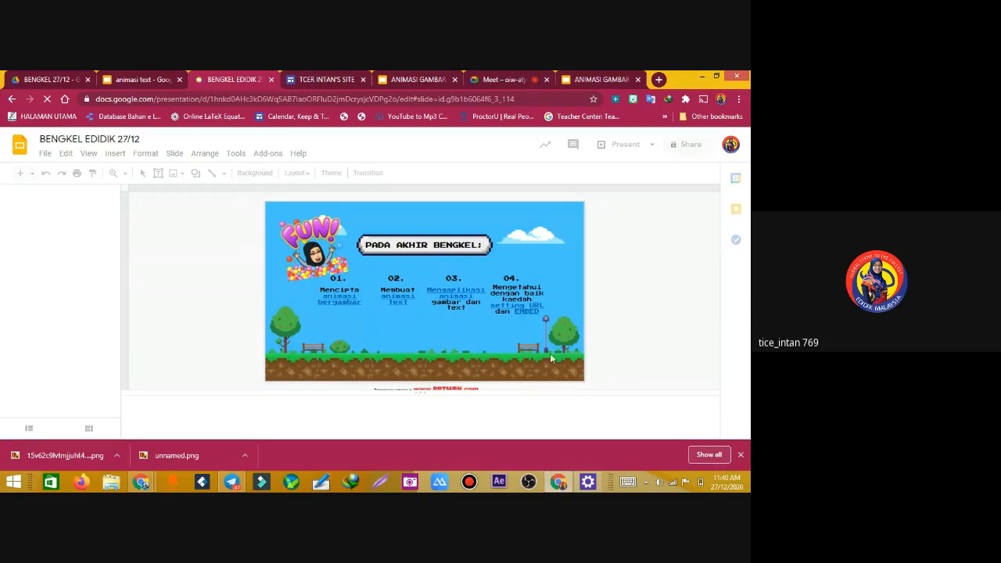
{"action": "right_click", "coordinate": [527, 318]}
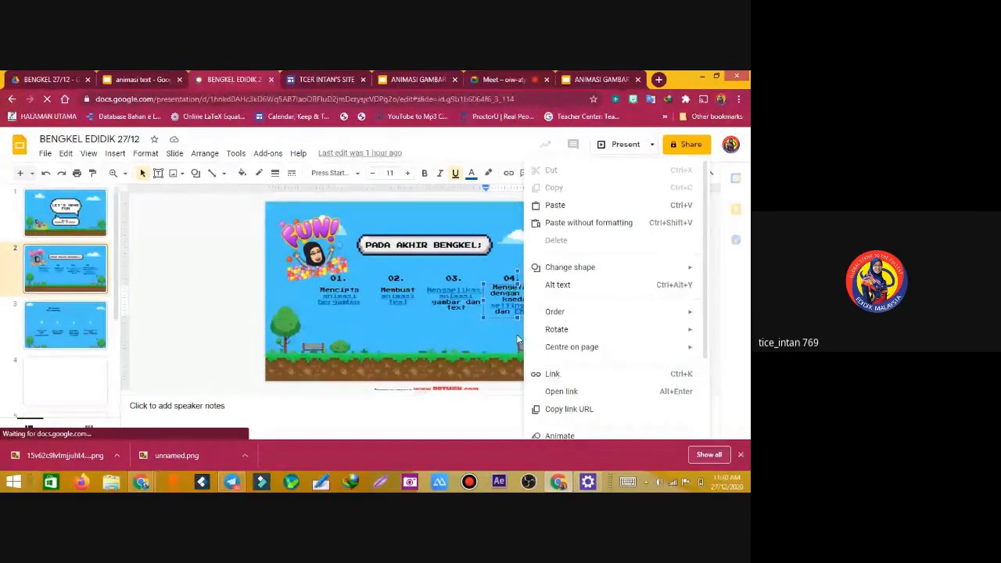
{"action": "left_click", "coordinate": [483, 353]}
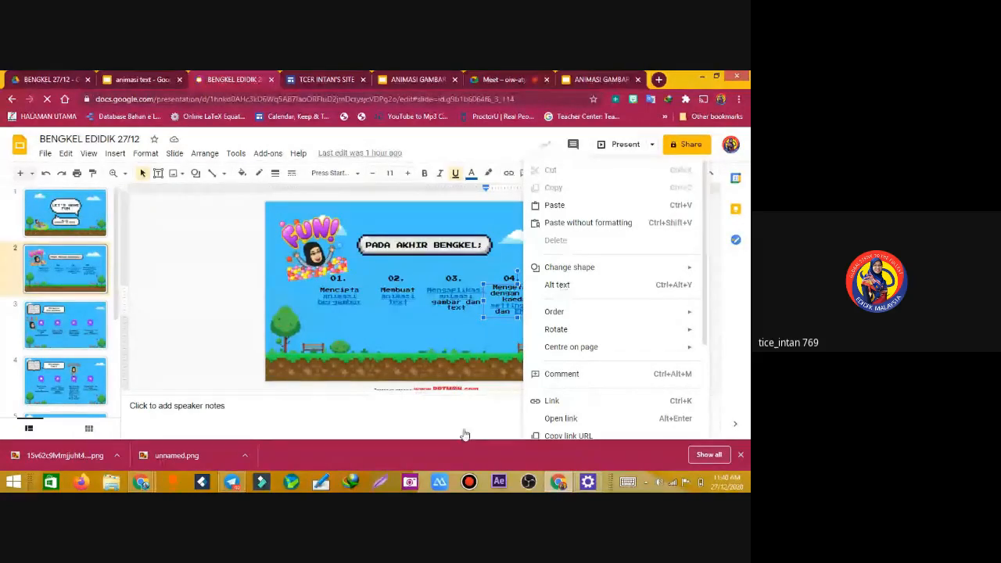
{"action": "left_click", "coordinate": [489, 320]}
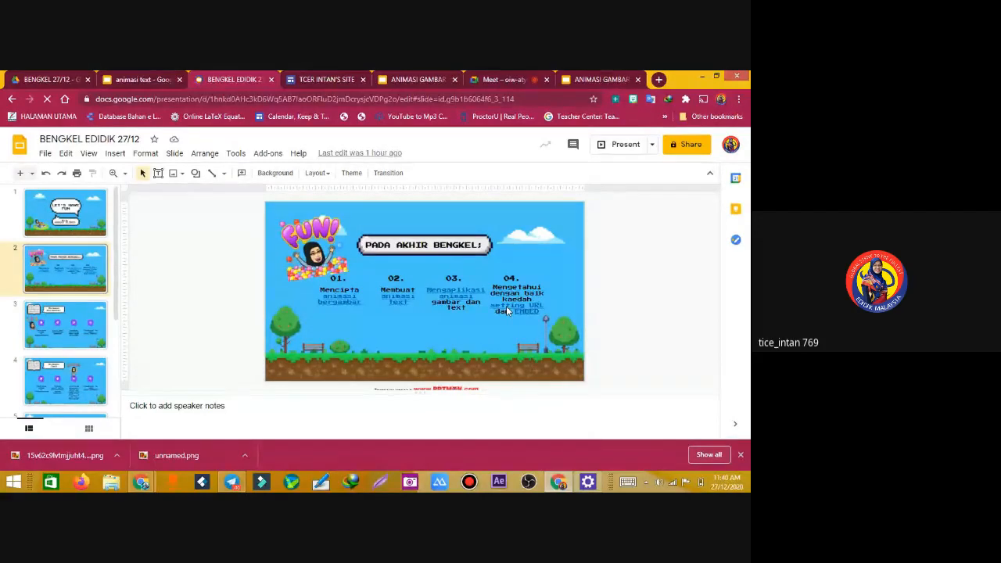
{"action": "left_click", "coordinate": [507, 311]}
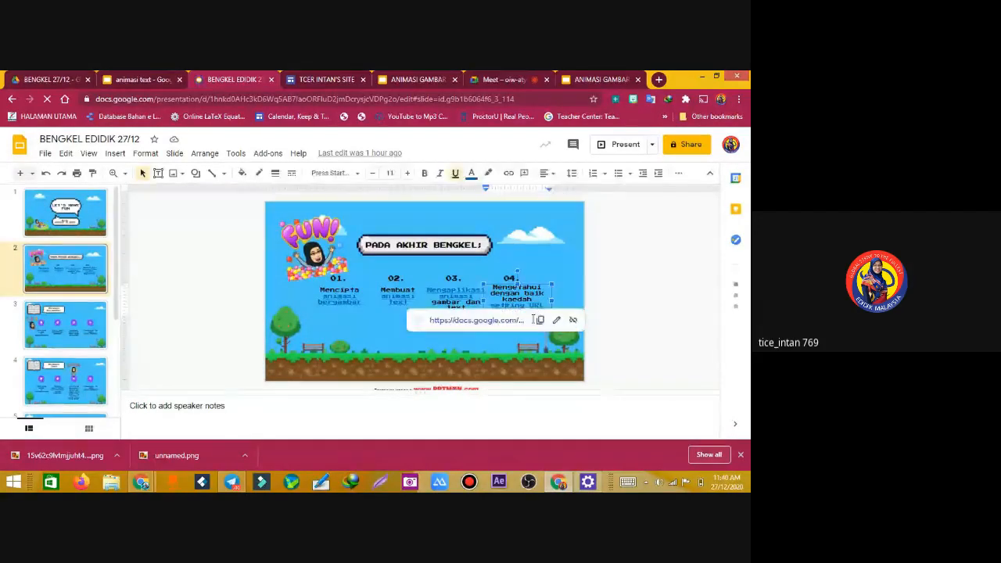
{"action": "left_click", "coordinate": [476, 320]}
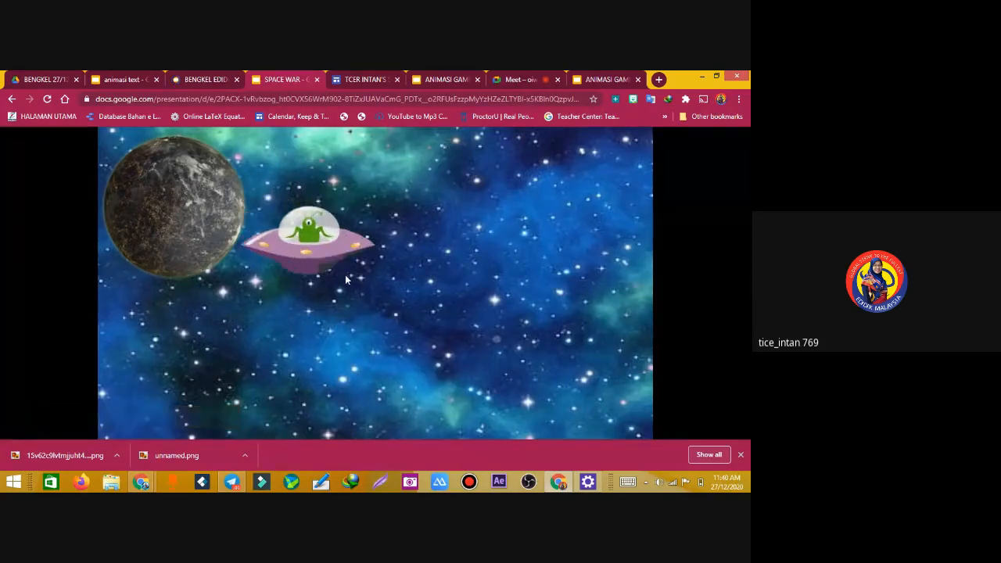
Examine the end of the SPACE WAR slideshow's web address for its start, loop and delay parameters
{"action": "left_click", "coordinate": [570, 99]}
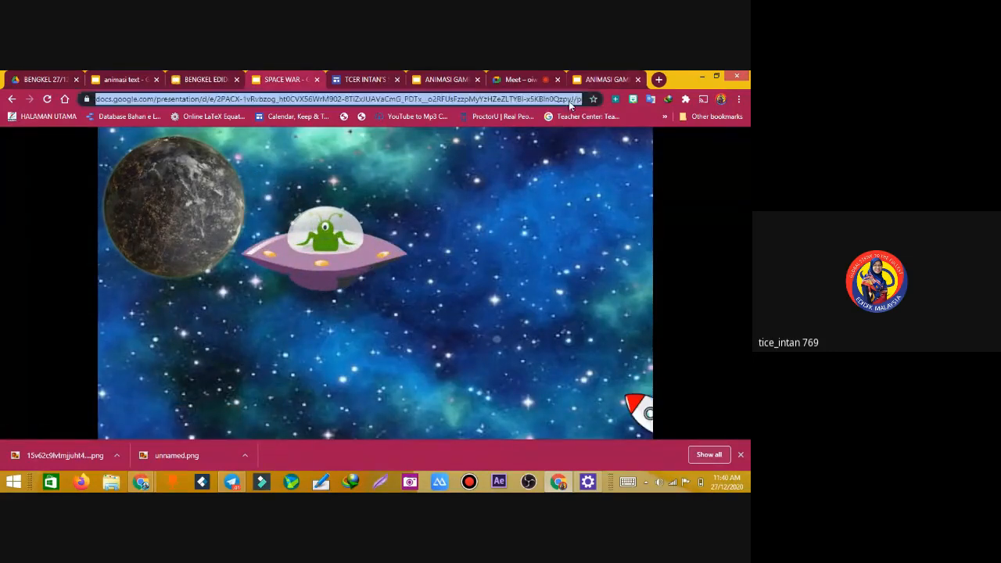
{"action": "key", "text": "Right"}
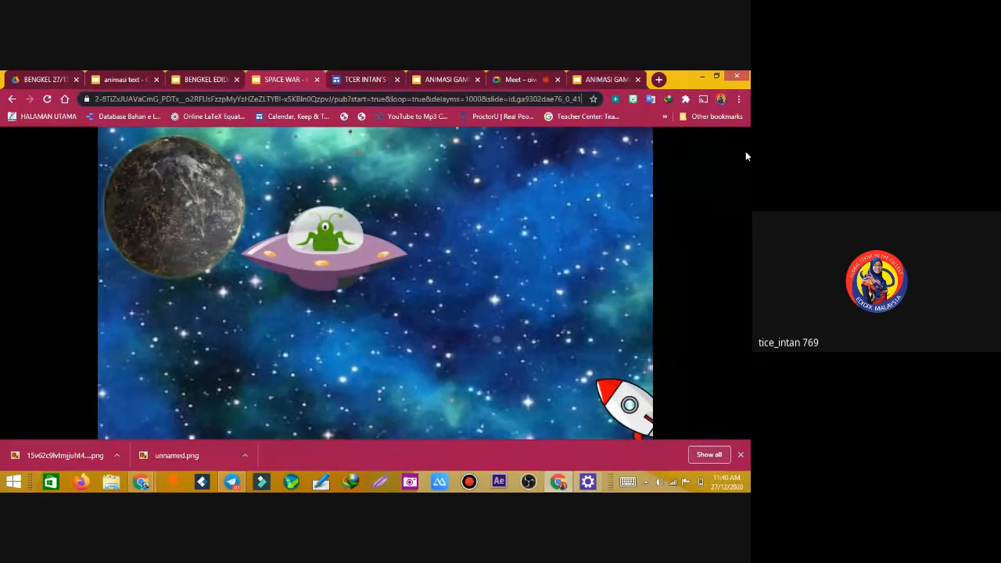
{"action": "key", "text": "ctrl+l"}
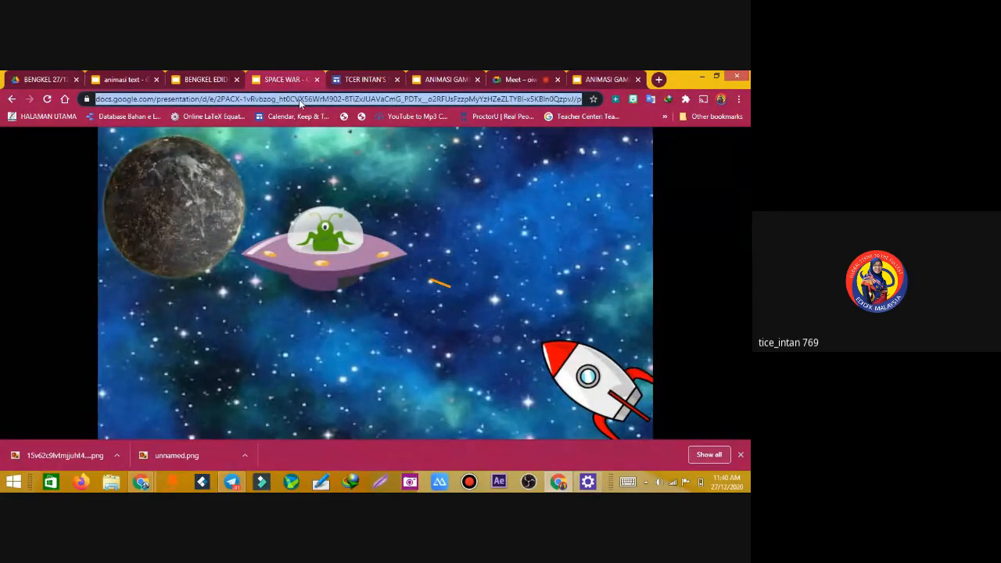
Return to BENGKEL EDIDIK 27/12 and show the link target of the word EMBED on slide 2
{"action": "left_click", "coordinate": [218, 78]}
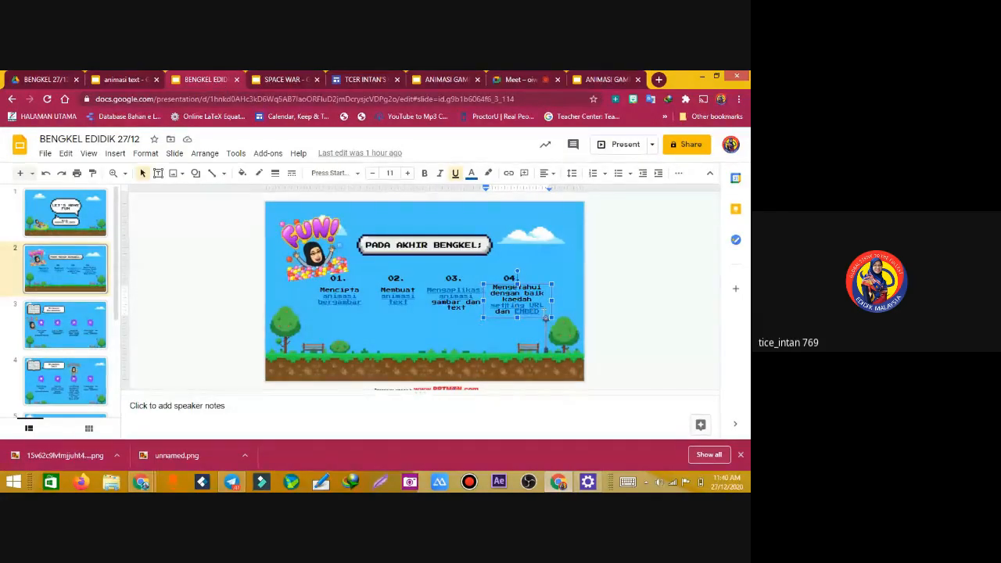
{"action": "left_click", "coordinate": [616, 312]}
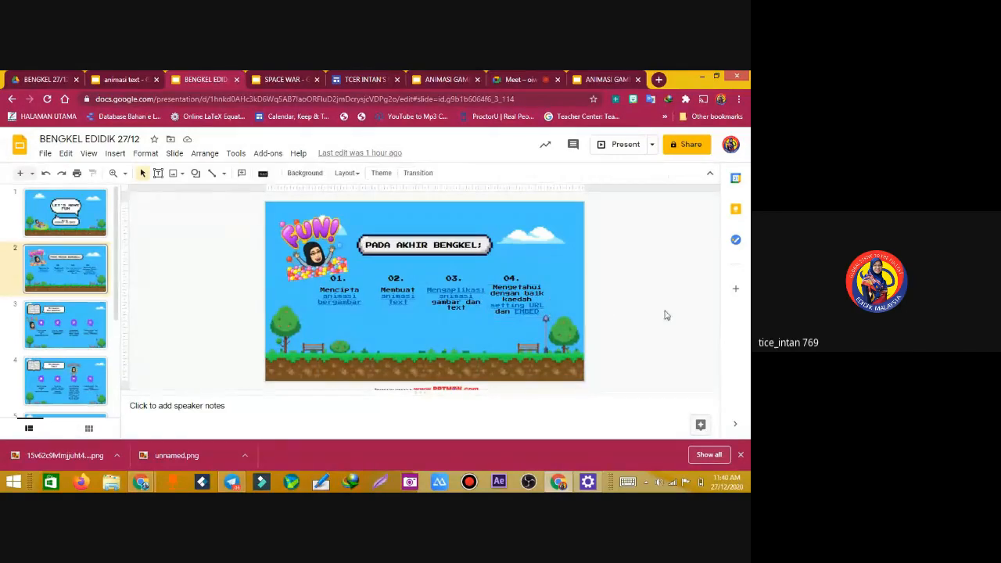
{"action": "left_click", "coordinate": [530, 313]}
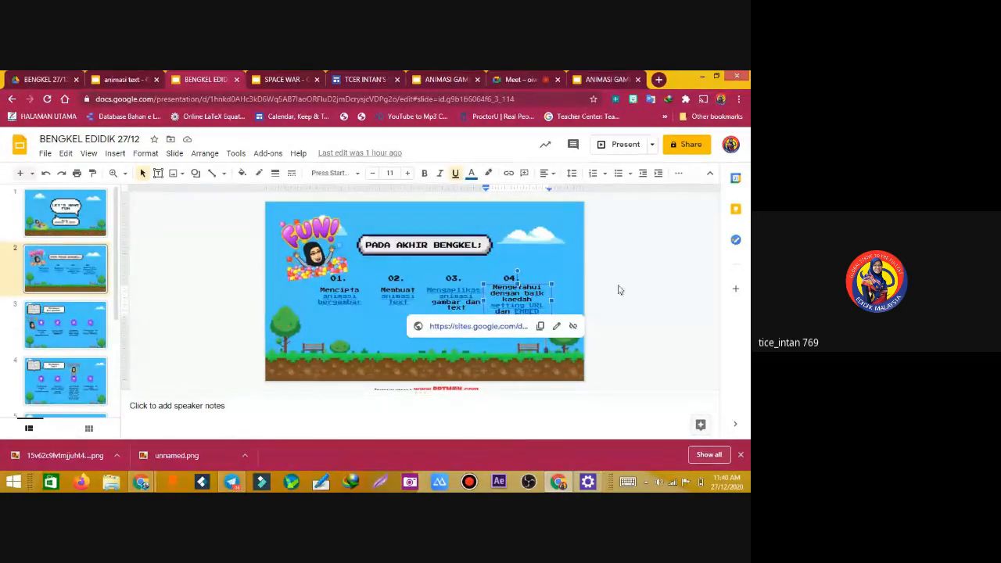
{"action": "left_click", "coordinate": [590, 309]}
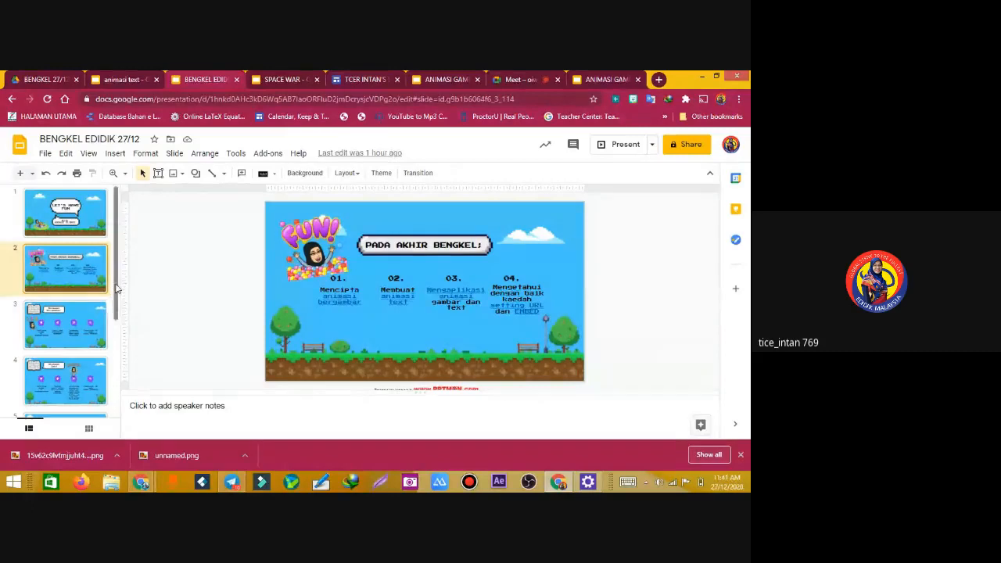
Review slide 5 about applying the finished animations and go back to slide 3, "Animasi Bergambar"
{"action": "scroll", "coordinate": [56, 278], "scroll_direction": "down", "scroll_amount": 2}
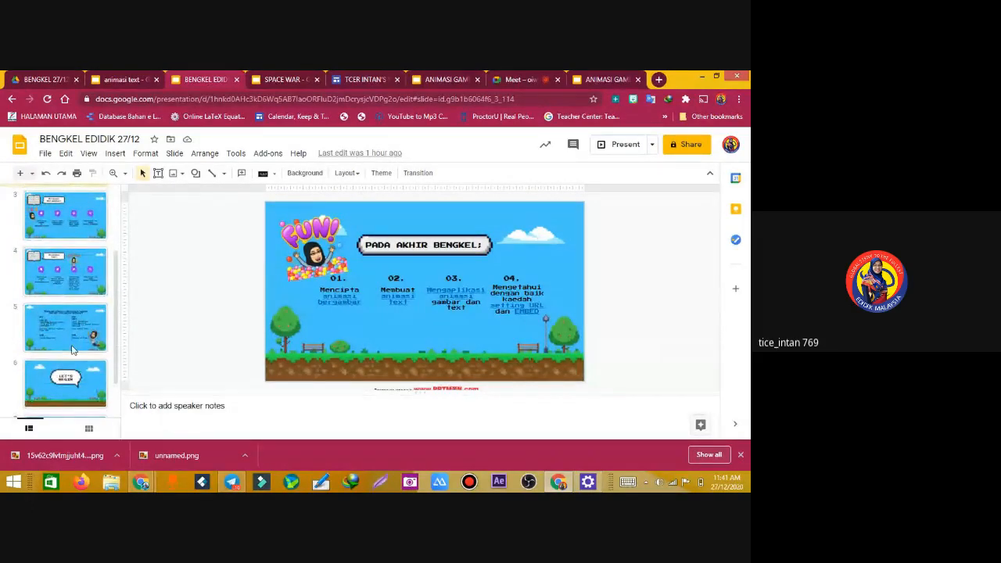
{"action": "left_click", "coordinate": [72, 350]}
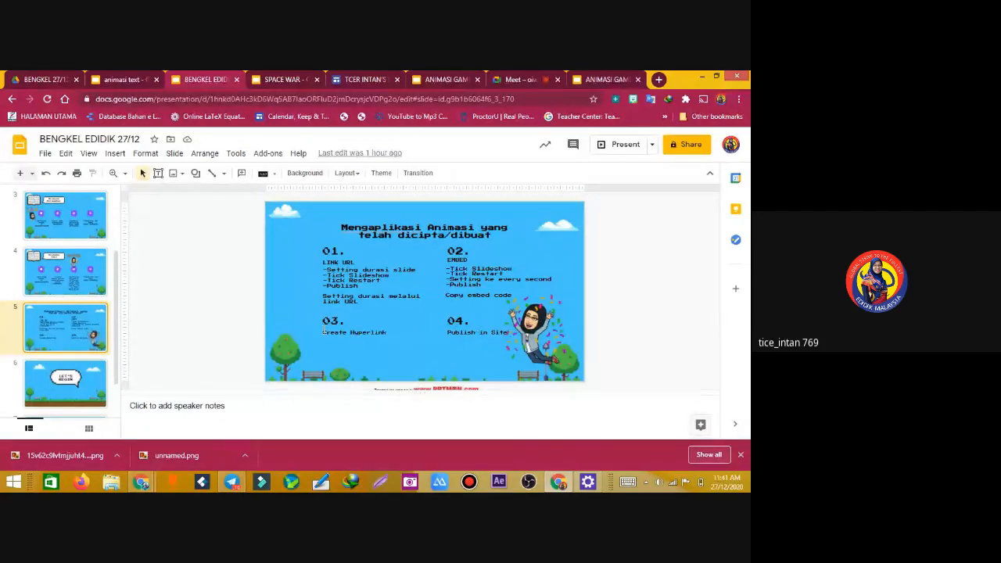
{"action": "left_click", "coordinate": [56, 287]}
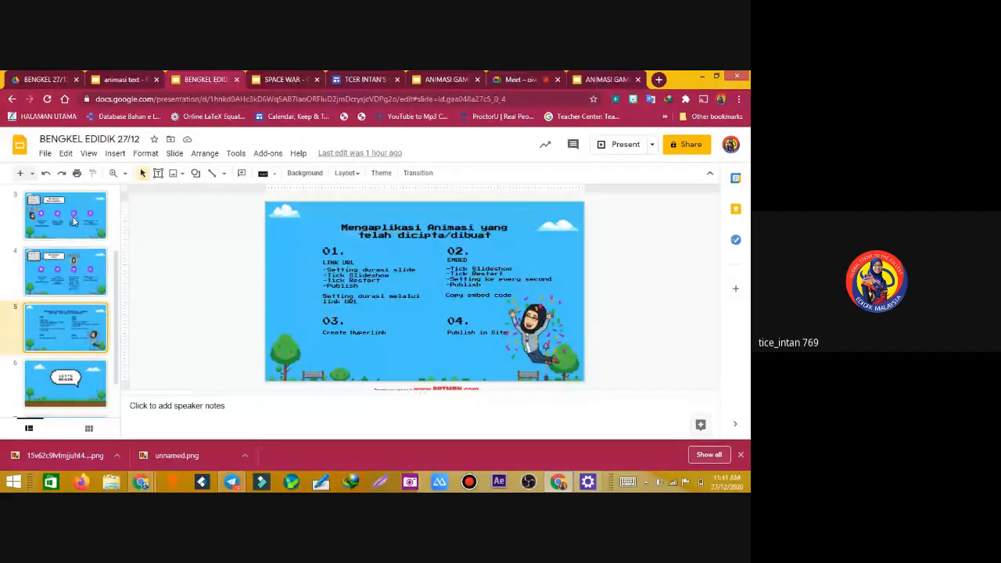
{"action": "key", "text": "Up"}
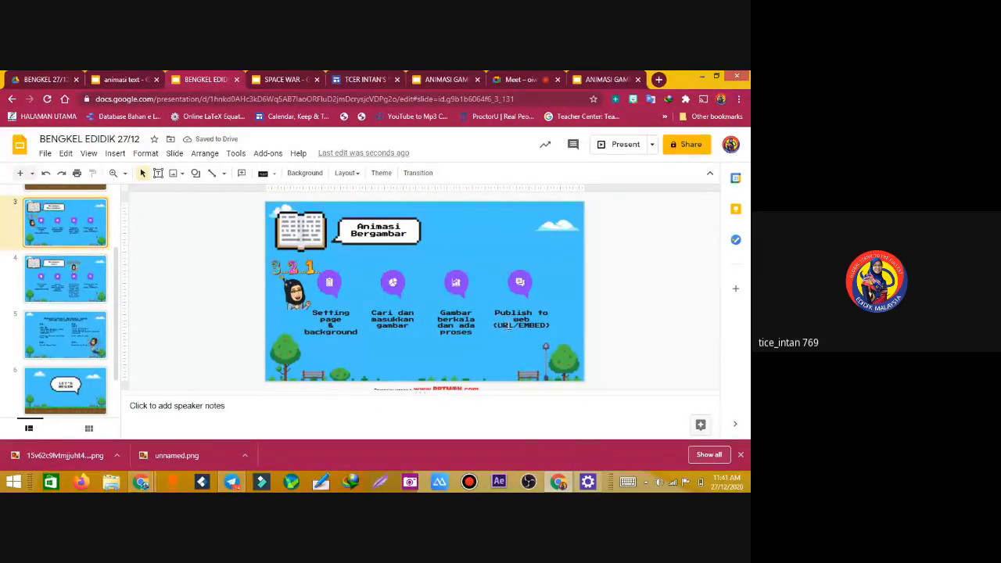
Extend the "Publish to web (URL/EMBED)" text box on slide 3 downward so it encloses all its text lines
{"action": "left_click", "coordinate": [513, 327]}
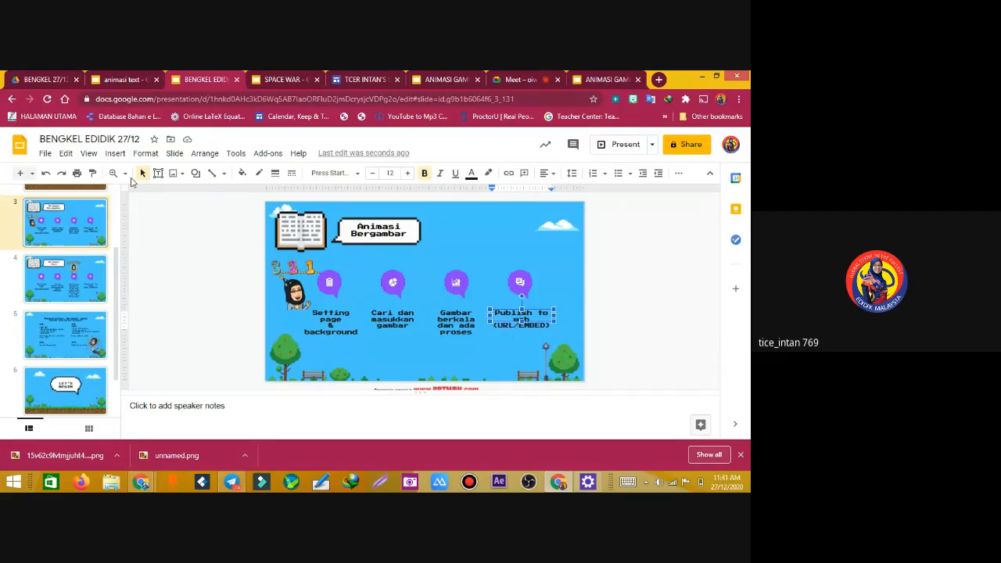
{"action": "left_click", "coordinate": [113, 173]}
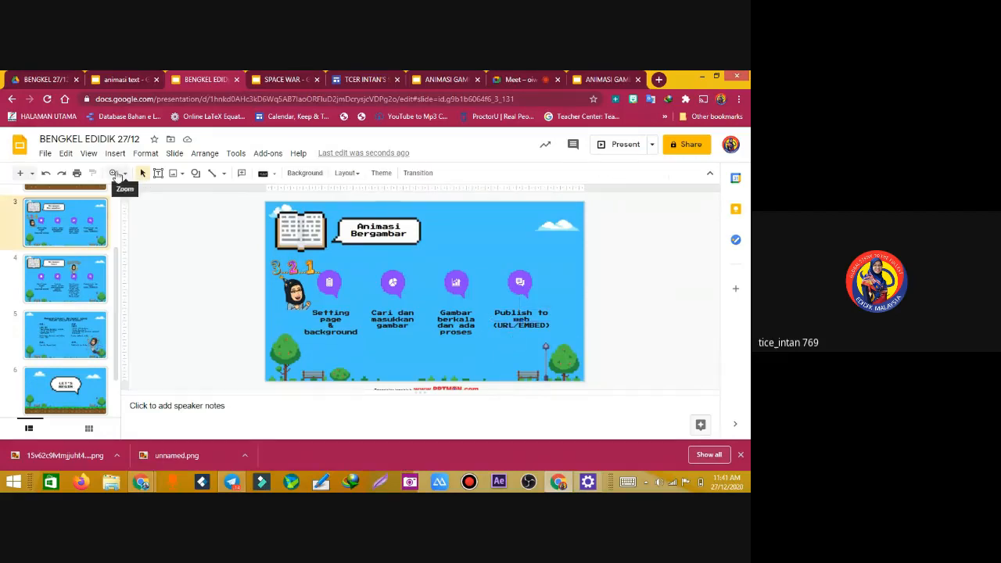
{"action": "left_click", "coordinate": [519, 316]}
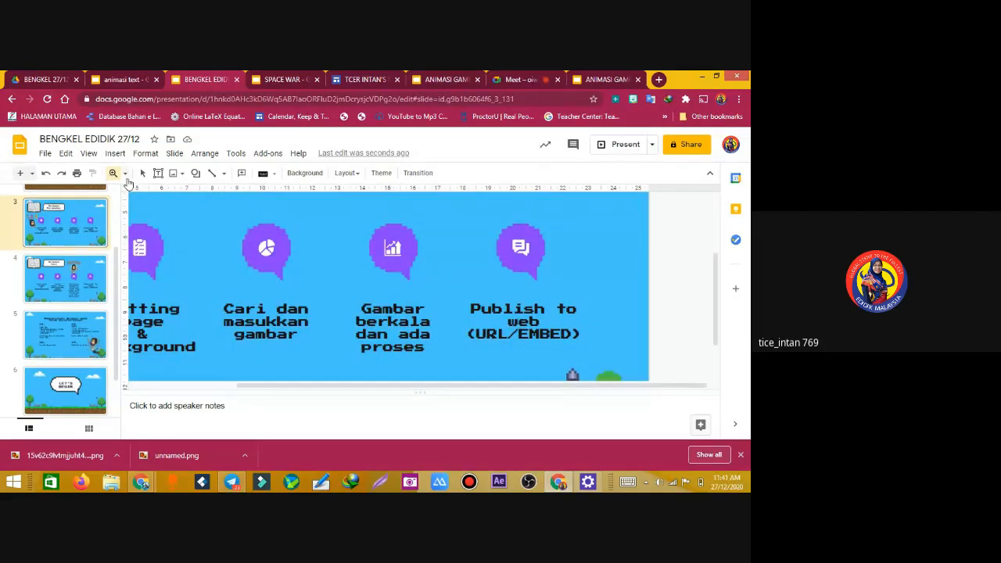
{"action": "left_click", "coordinate": [143, 173]}
{"action": "left_click", "coordinate": [505, 334]}
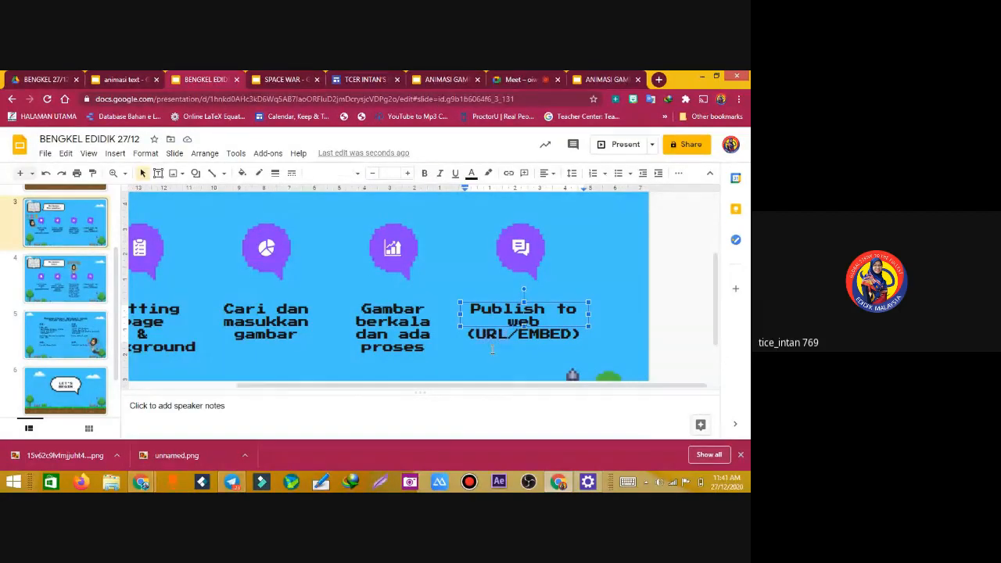
{"action": "left_click", "coordinate": [493, 338]}
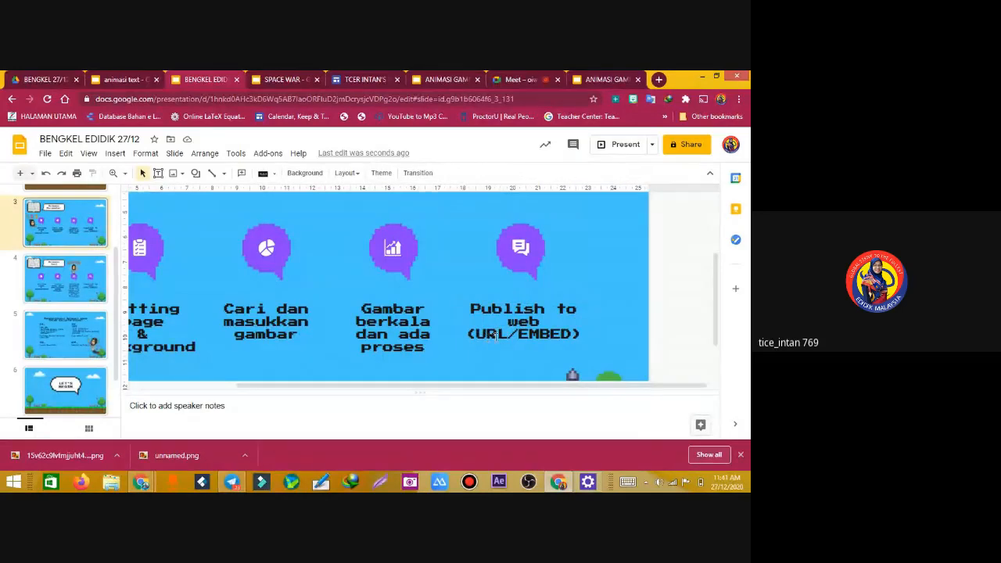
{"action": "left_click", "coordinate": [506, 335]}
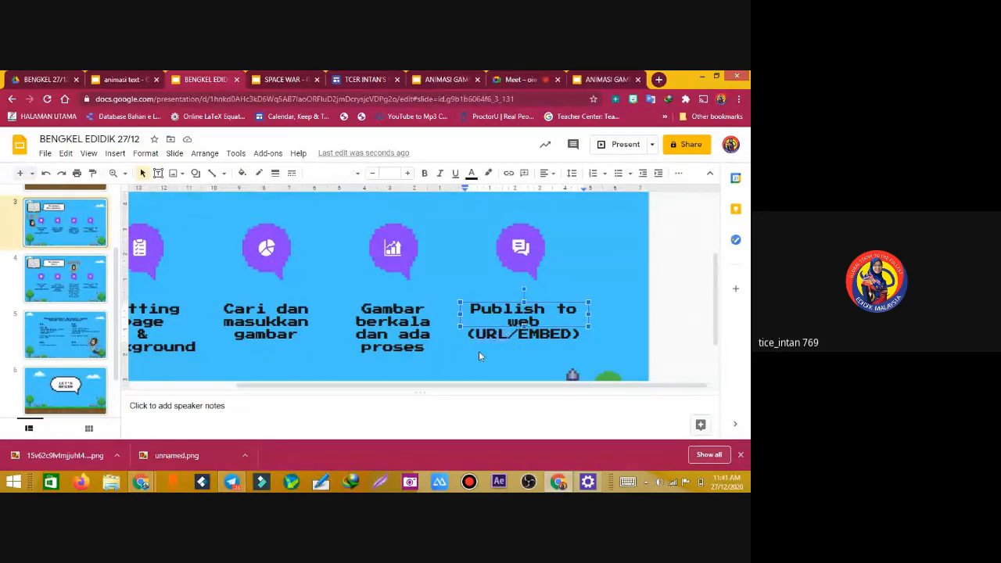
{"action": "left_click", "coordinate": [487, 334]}
{"action": "left_click_drag", "start_coordinate": [524, 326], "coordinate": [524, 358]}
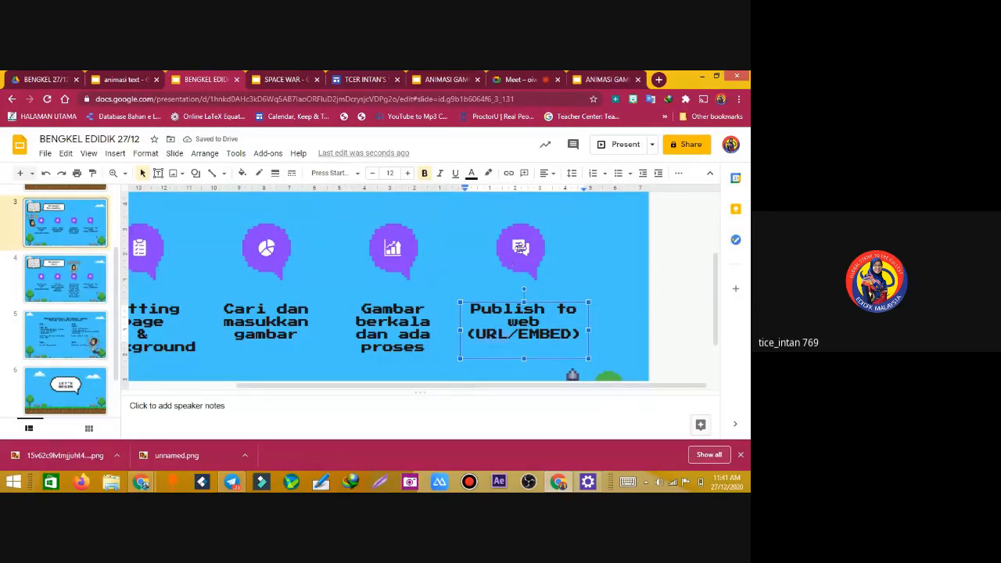
Open the hyperlink editor for the word URL in the "Publish to web (URL/EMBED)" text box
{"action": "right_click", "coordinate": [489, 338]}
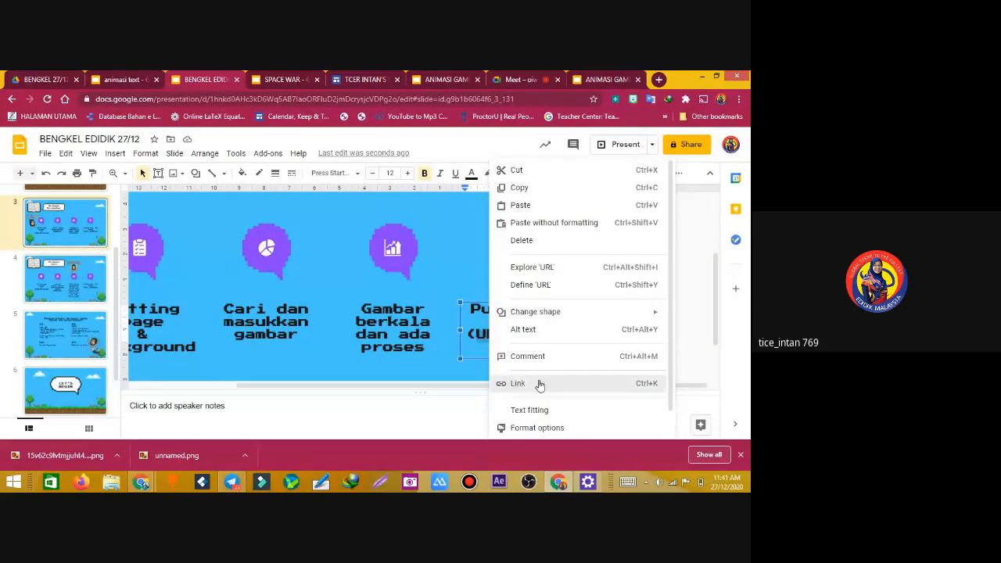
{"action": "scroll", "coordinate": [664, 422], "scroll_direction": "down", "scroll_amount": 2}
{"action": "key", "text": "ctrl+k"}
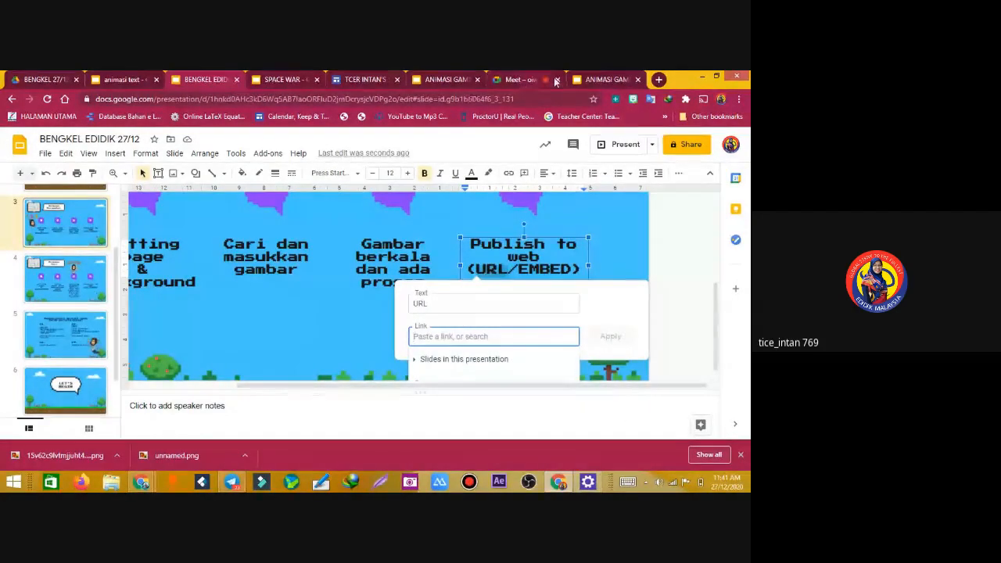
Copy the web address of the published ANIMASI GAMBAR slideshow
{"action": "left_click", "coordinate": [582, 83]}
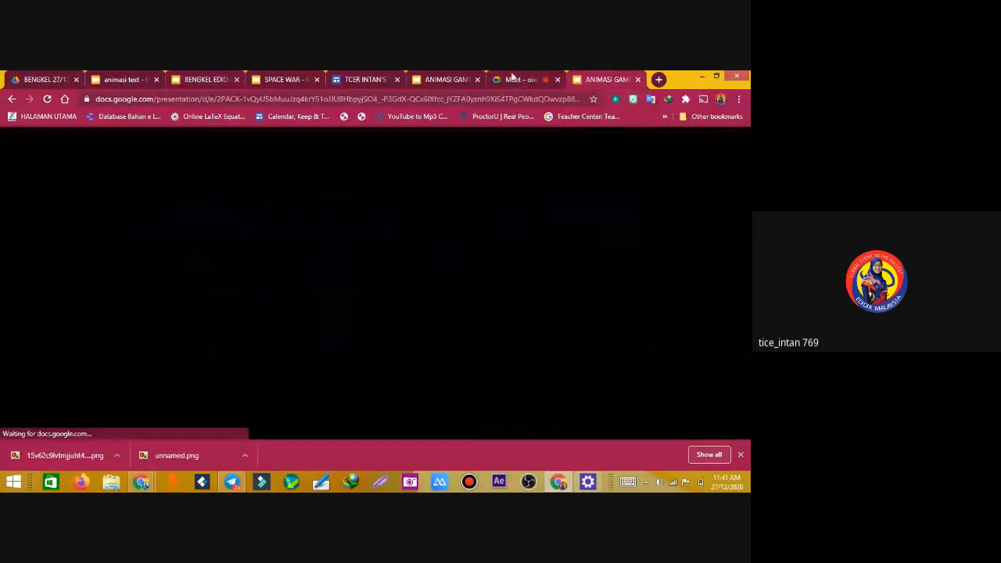
{"action": "left_click", "coordinate": [513, 79]}
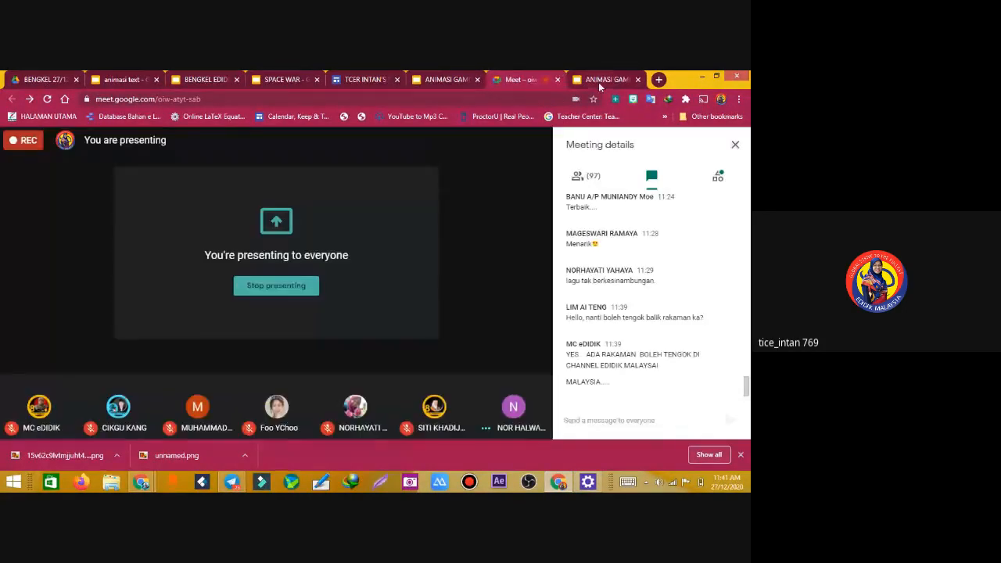
{"action": "left_click", "coordinate": [602, 80]}
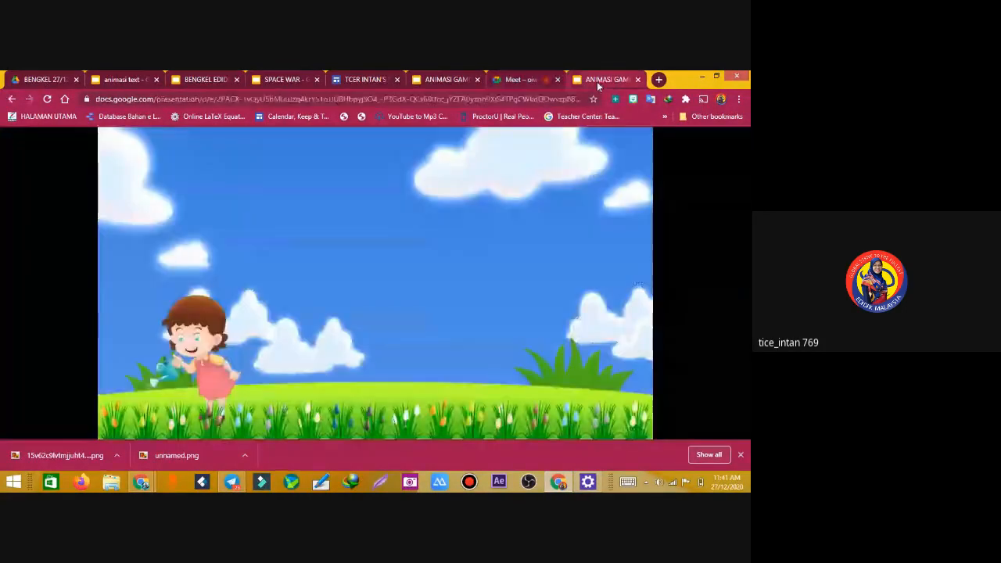
{"action": "left_click", "coordinate": [151, 100]}
{"action": "right_click", "coordinate": [151, 100]}
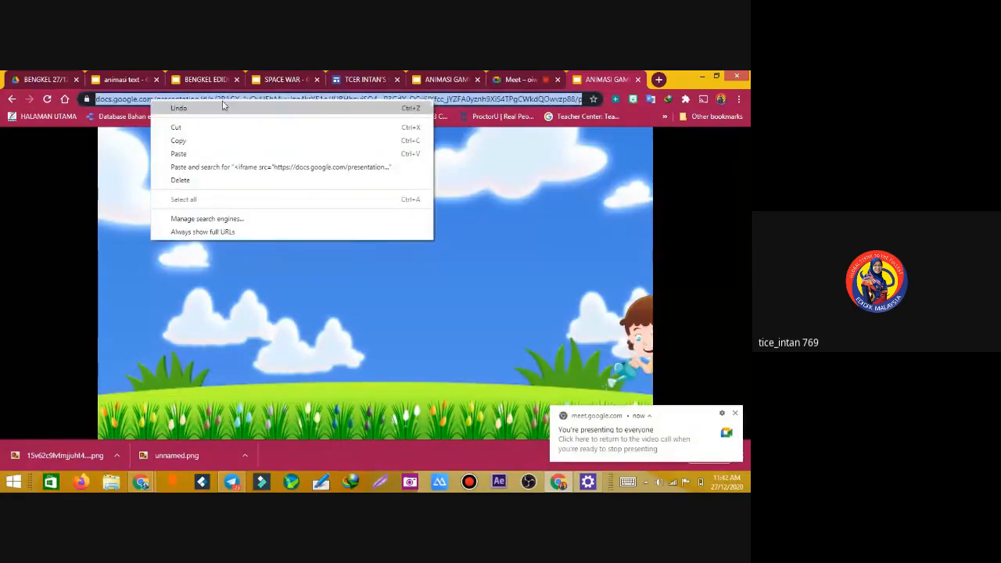
{"action": "left_click", "coordinate": [188, 141]}
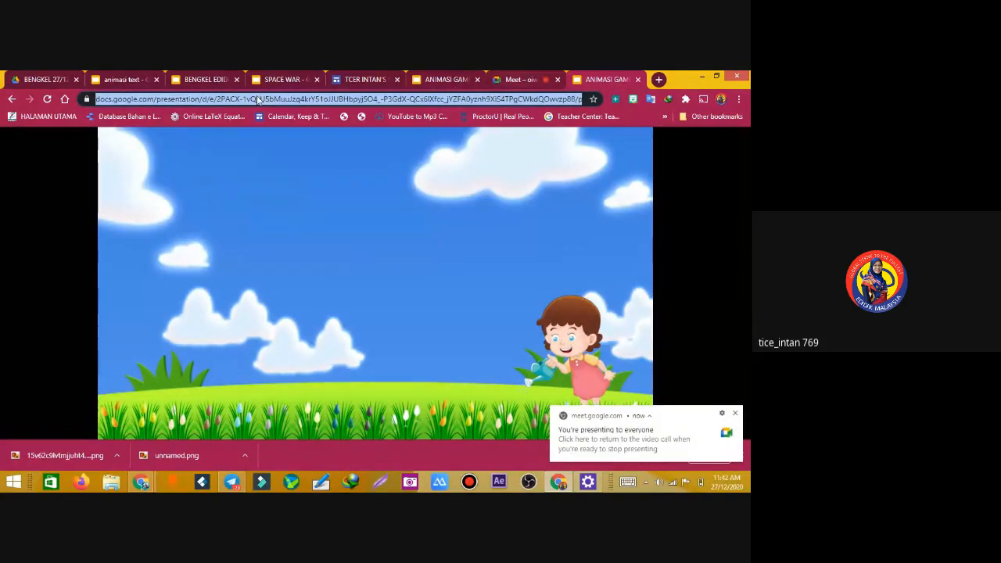
Link the word URL in the "Publish to web (URL/EMBED)" text box on slide 3 to the copied slideshow address
{"action": "left_click", "coordinate": [205, 80]}
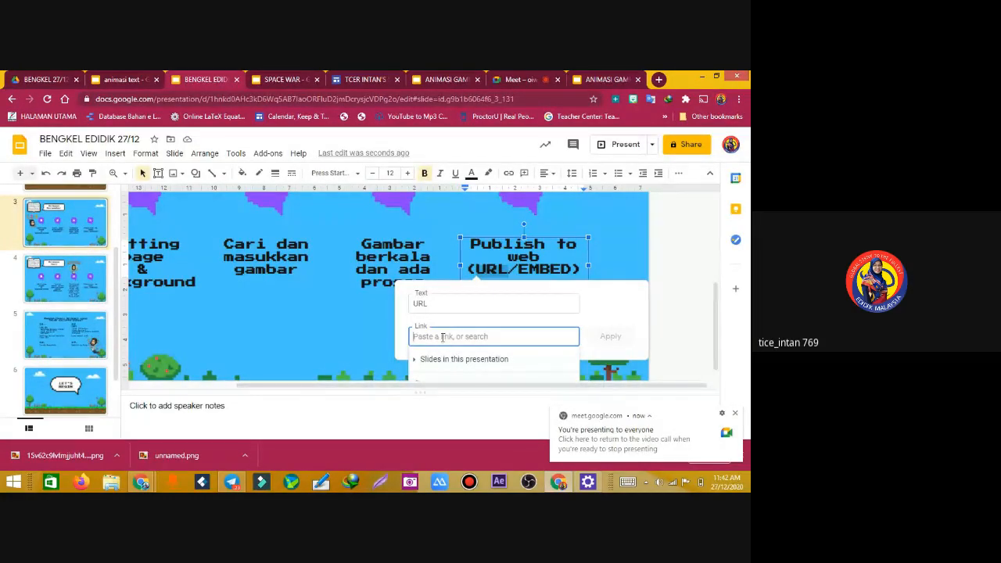
{"action": "key", "text": "ctrl+v"}
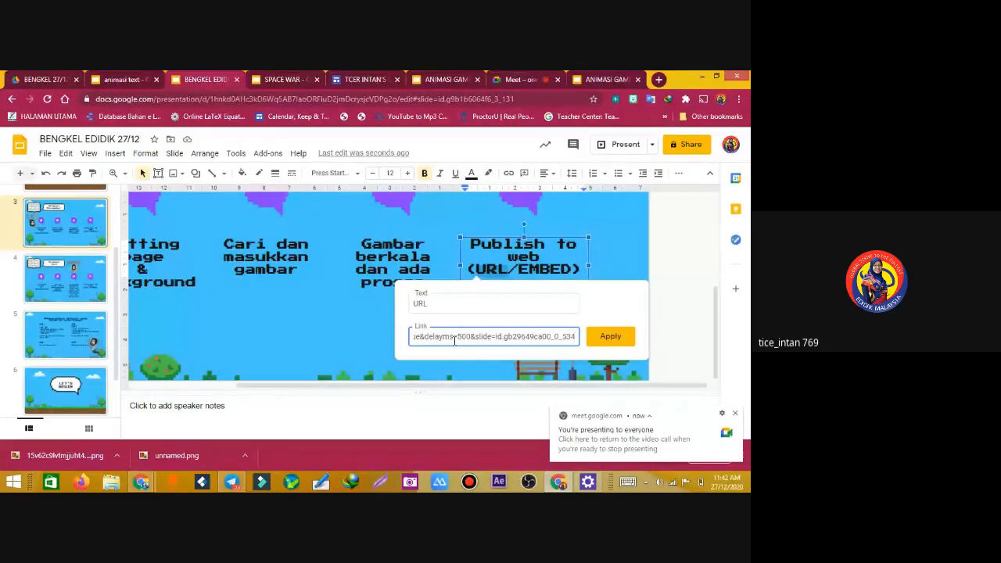
{"action": "left_click", "coordinate": [618, 332]}
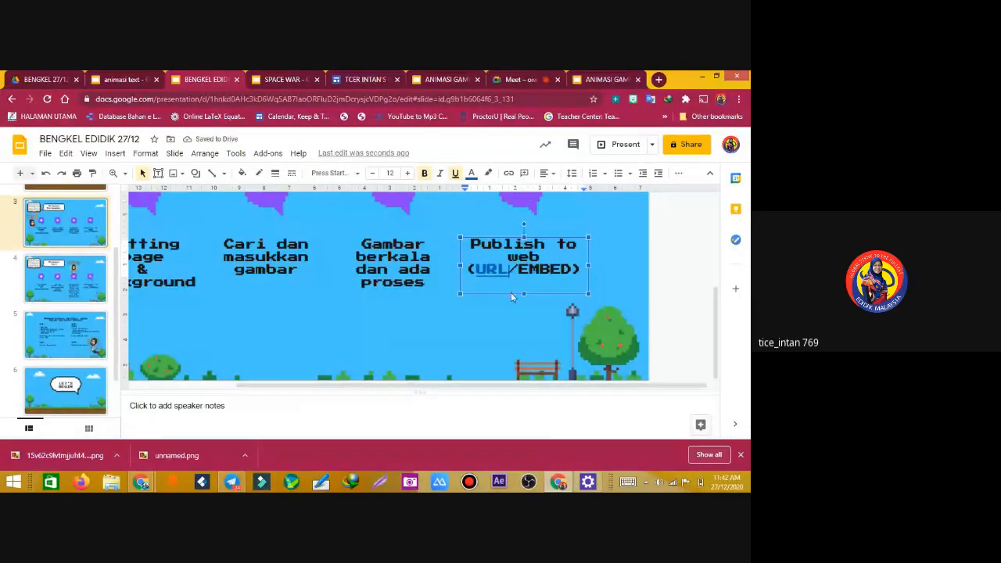
{"action": "left_click", "coordinate": [682, 200]}
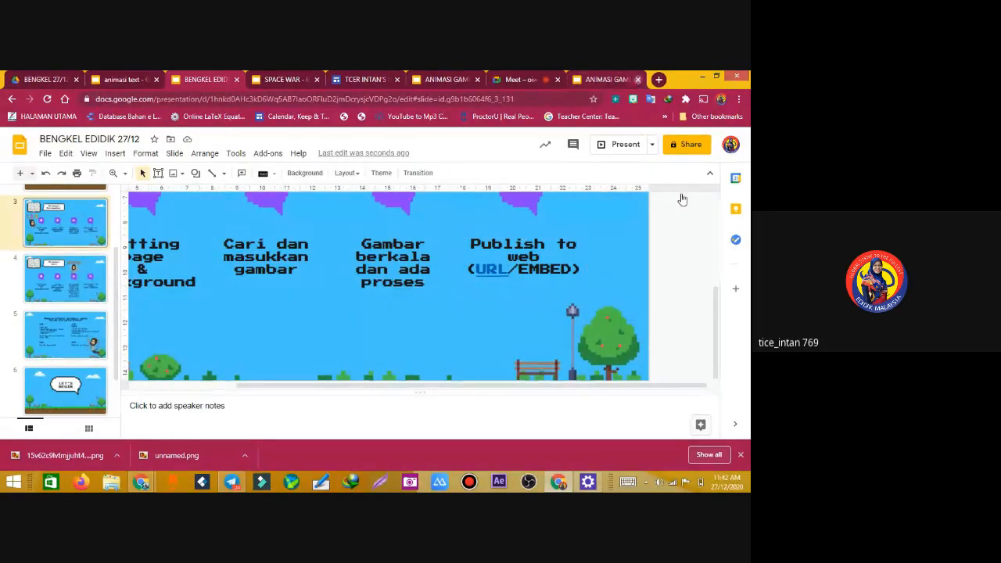
Test the hyperlink on the word URL by opening the published slideshow, and return to BENGKEL EDIDIK 27/12
{"action": "left_click", "coordinate": [495, 270]}
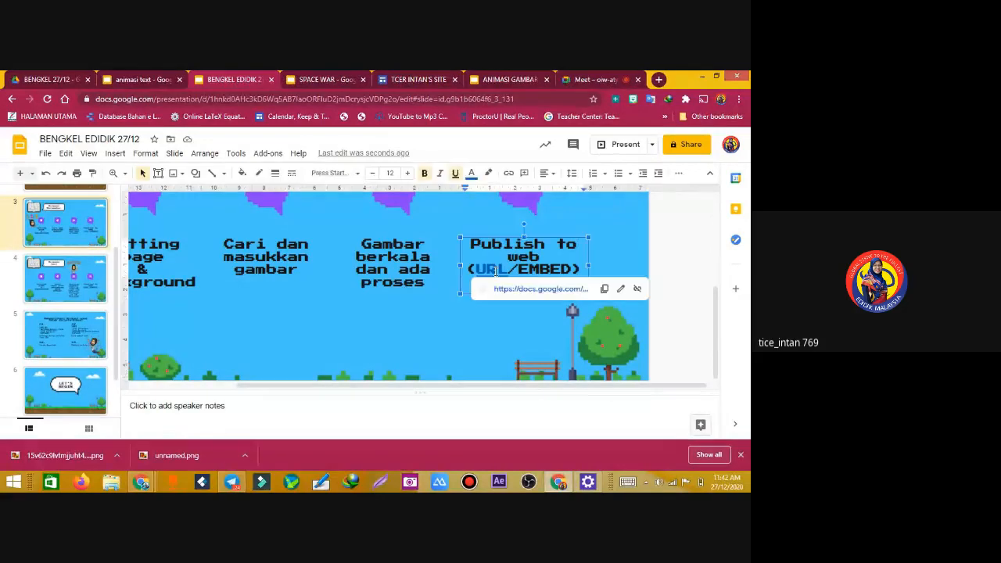
{"action": "left_click", "coordinate": [579, 291]}
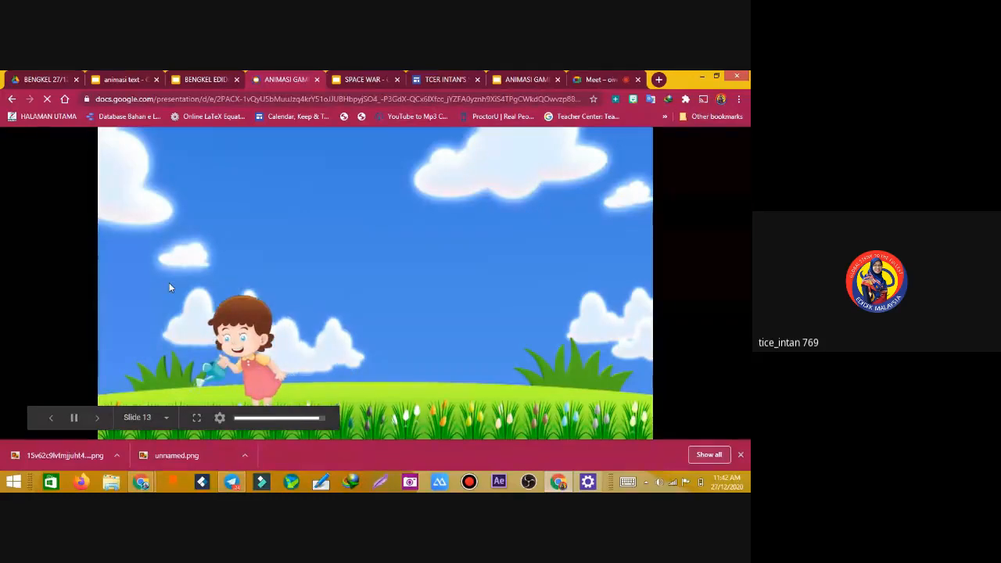
{"action": "left_click", "coordinate": [108, 80]}
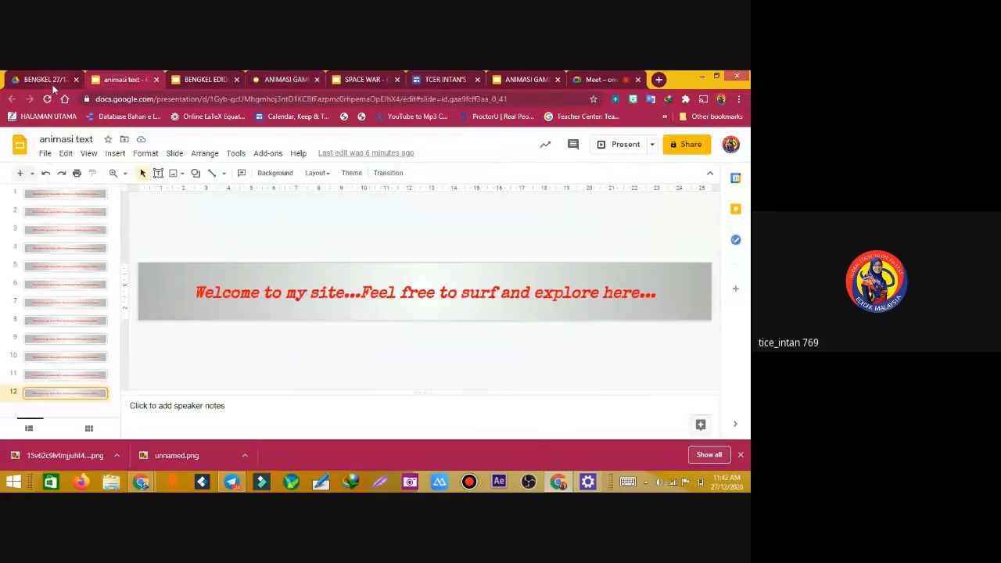
{"action": "left_click", "coordinate": [36, 80]}
{"action": "left_click", "coordinate": [196, 85]}
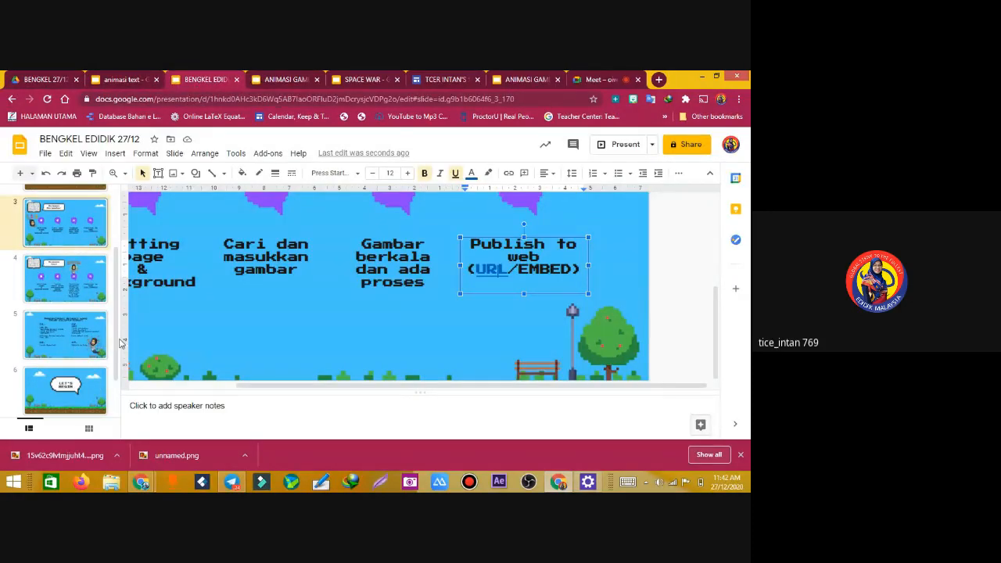
Fit slide 5 in the view to review its steps for applying the finished animations, and look through the remaining slide thumbnails
{"action": "left_click", "coordinate": [94, 344]}
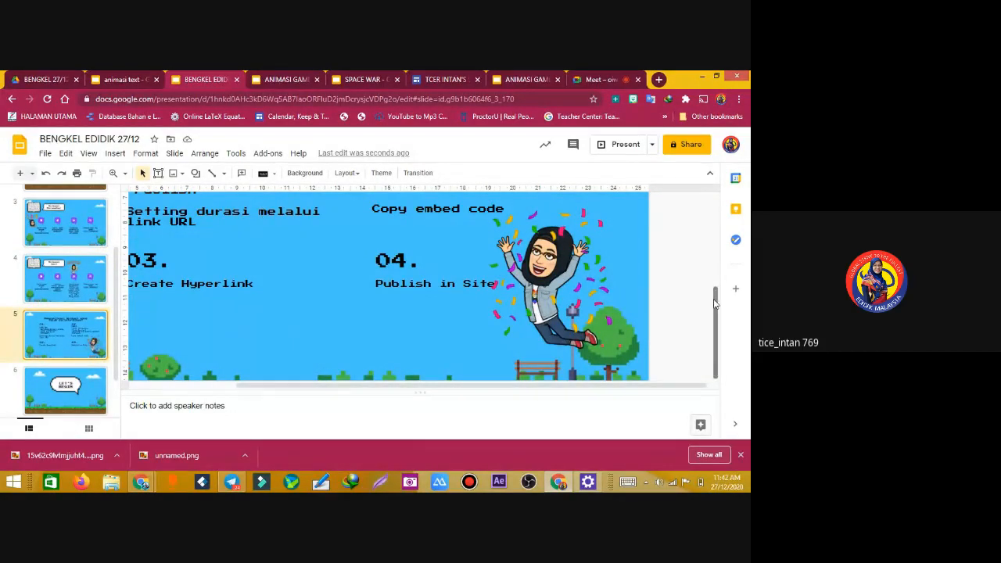
{"action": "scroll", "coordinate": [713, 290], "scroll_direction": "up", "scroll_amount": 5}
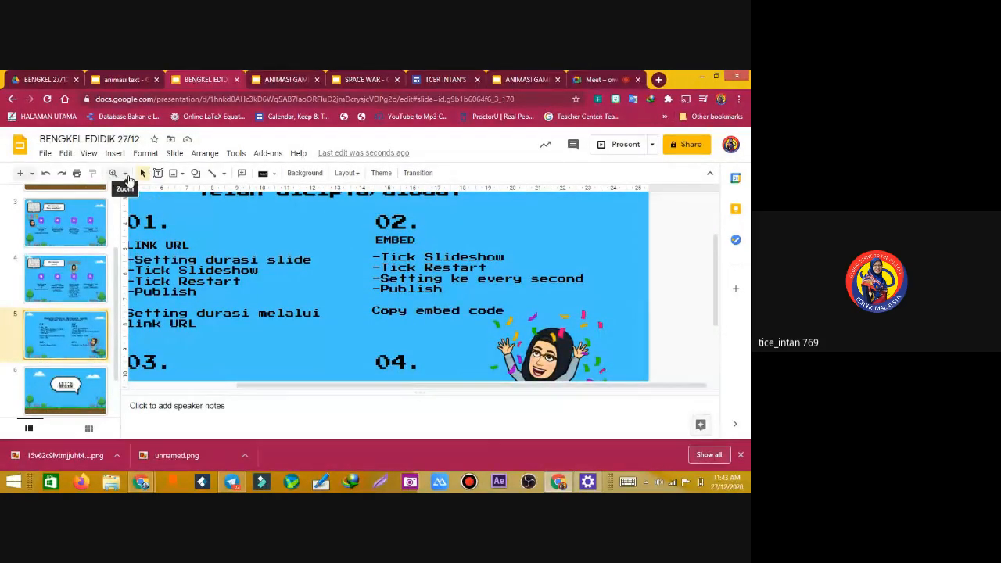
{"action": "left_click", "coordinate": [125, 175]}
{"action": "left_click", "coordinate": [145, 193]}
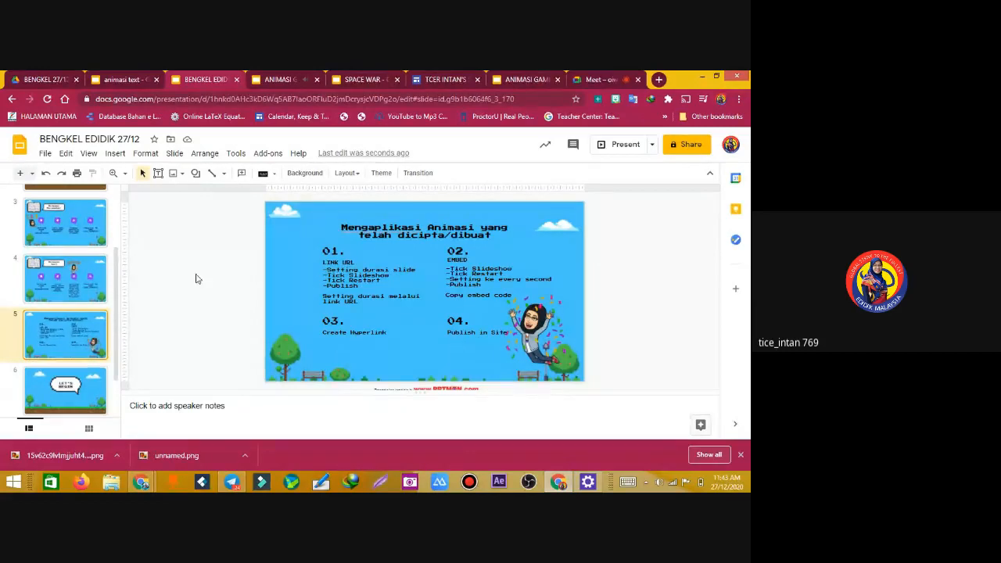
{"action": "scroll", "coordinate": [115, 367], "scroll_direction": "down", "scroll_amount": 2}
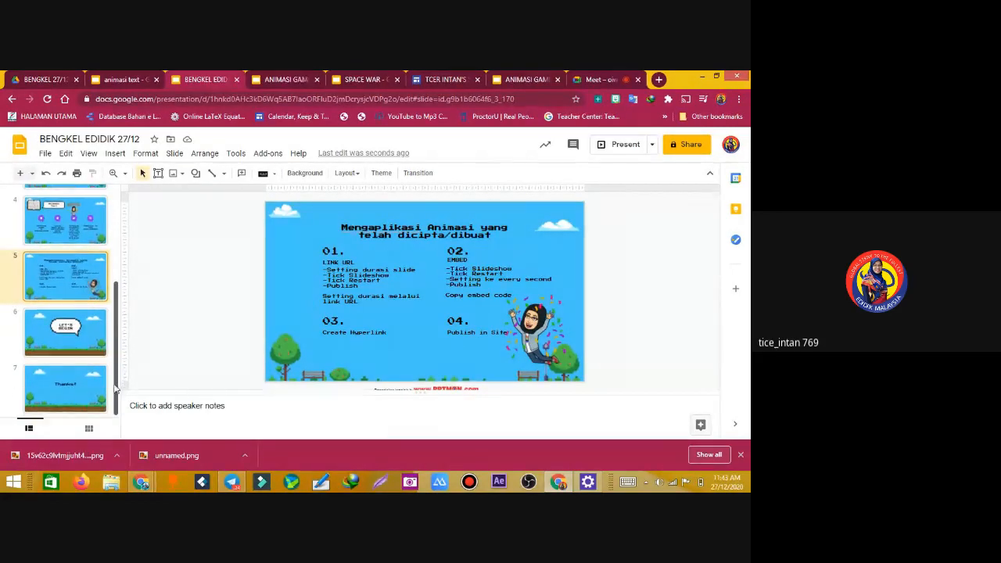
{"action": "scroll", "coordinate": [116, 388], "scroll_direction": "up", "scroll_amount": 5}
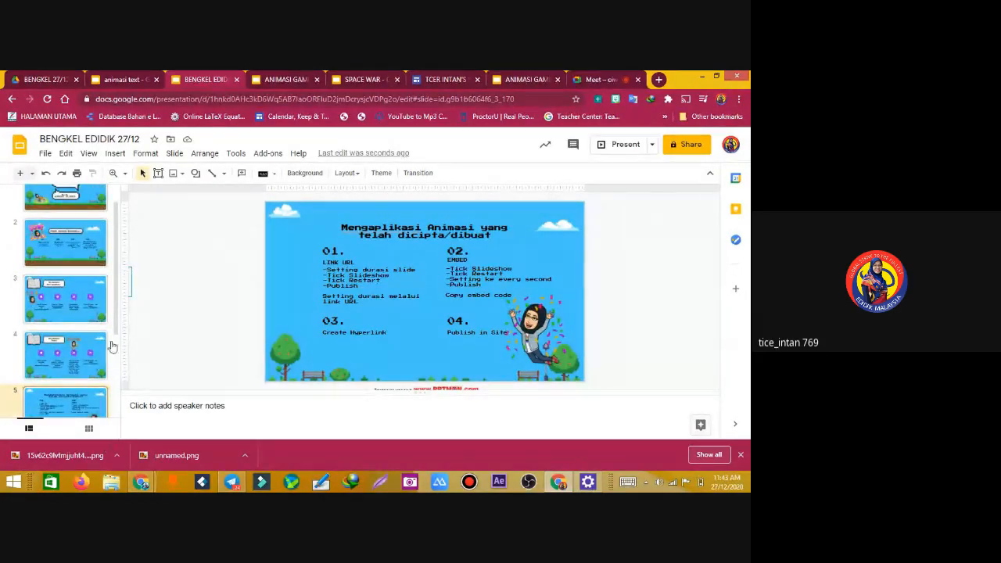
{"action": "scroll", "coordinate": [113, 344], "scroll_direction": "down", "scroll_amount": 5}
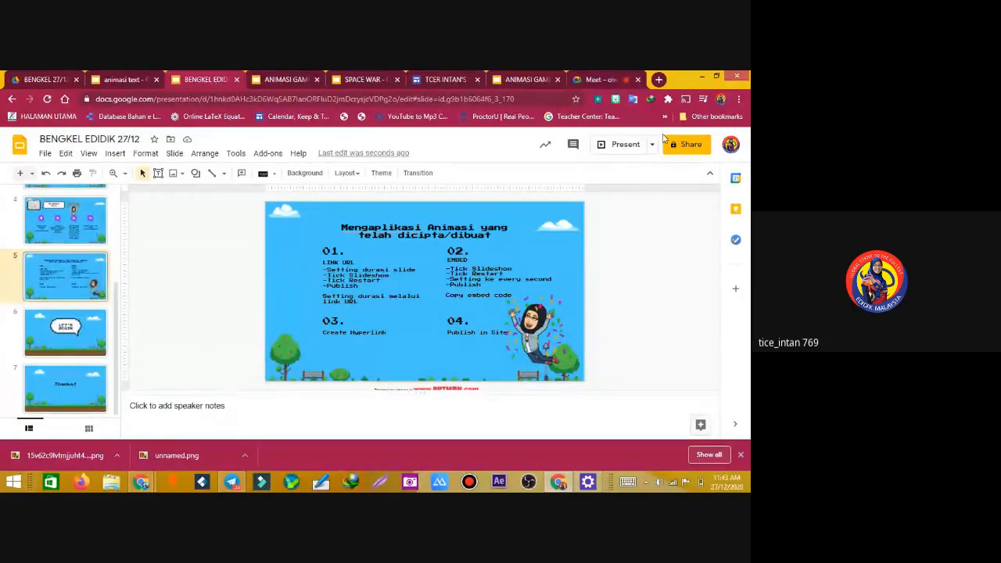
Present the closing "Thanks!" slide, start a new audience Q&A session and minimize the presenter view
{"action": "left_click", "coordinate": [621, 146]}
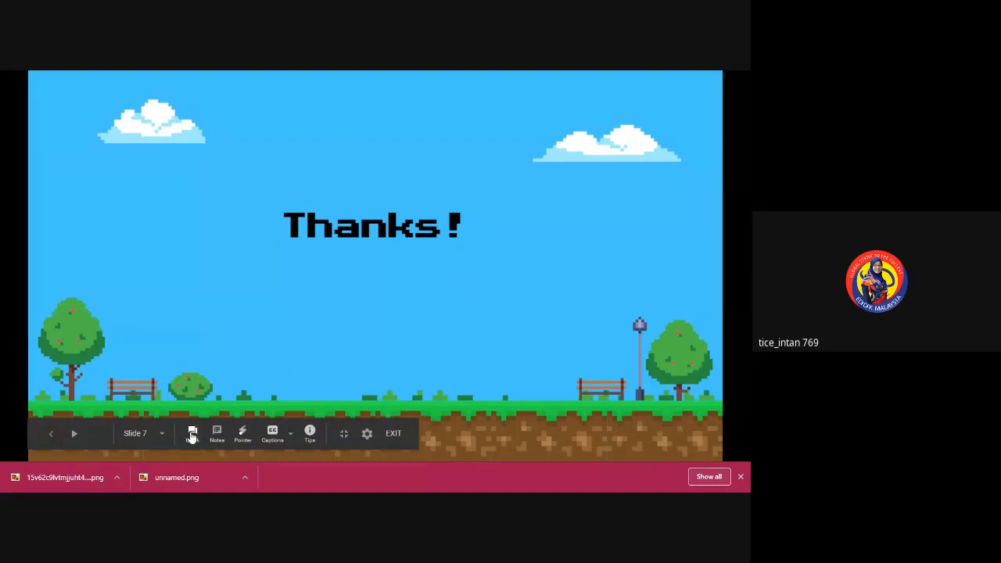
{"action": "left_click", "coordinate": [193, 437]}
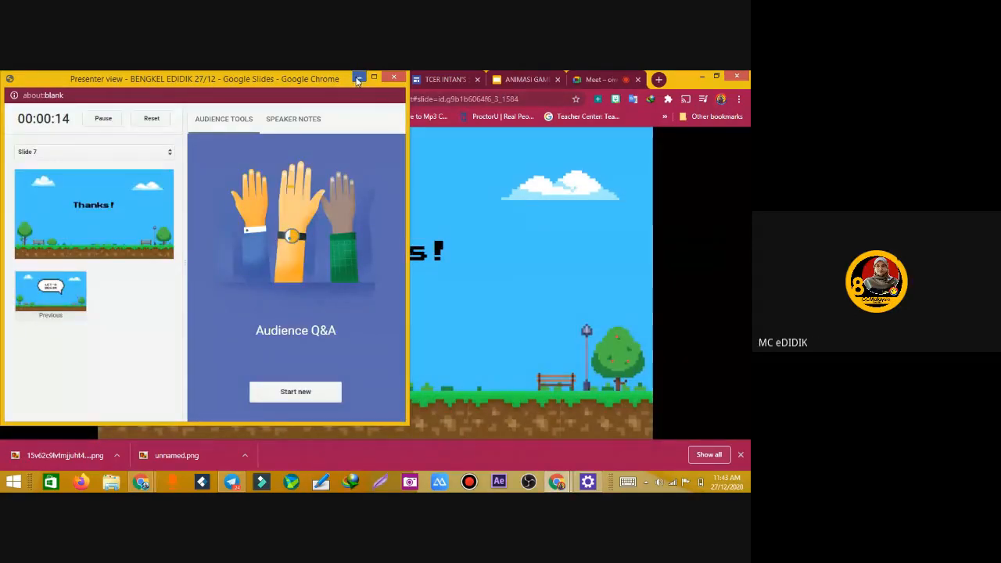
{"action": "left_click", "coordinate": [279, 395]}
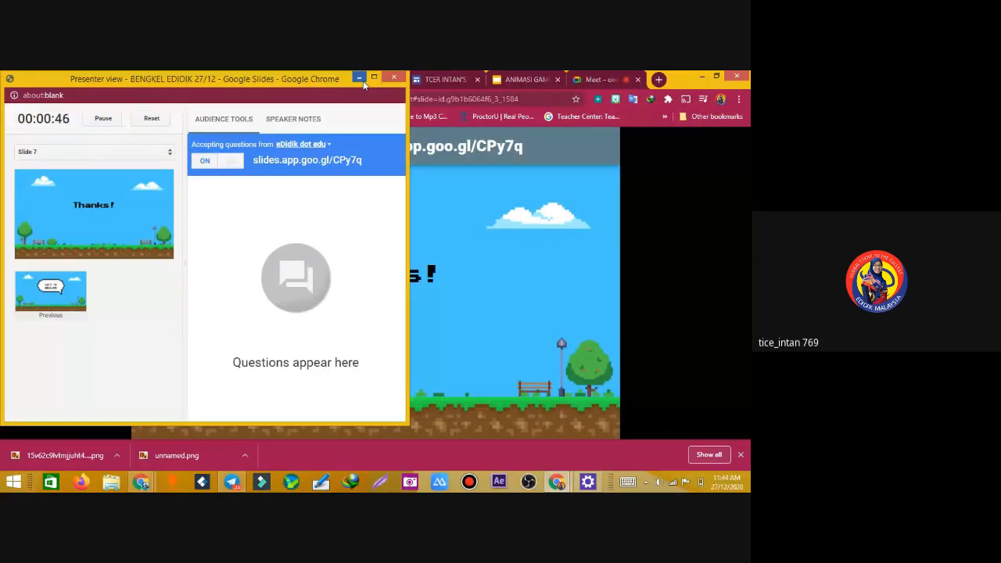
{"action": "left_click", "coordinate": [363, 80]}
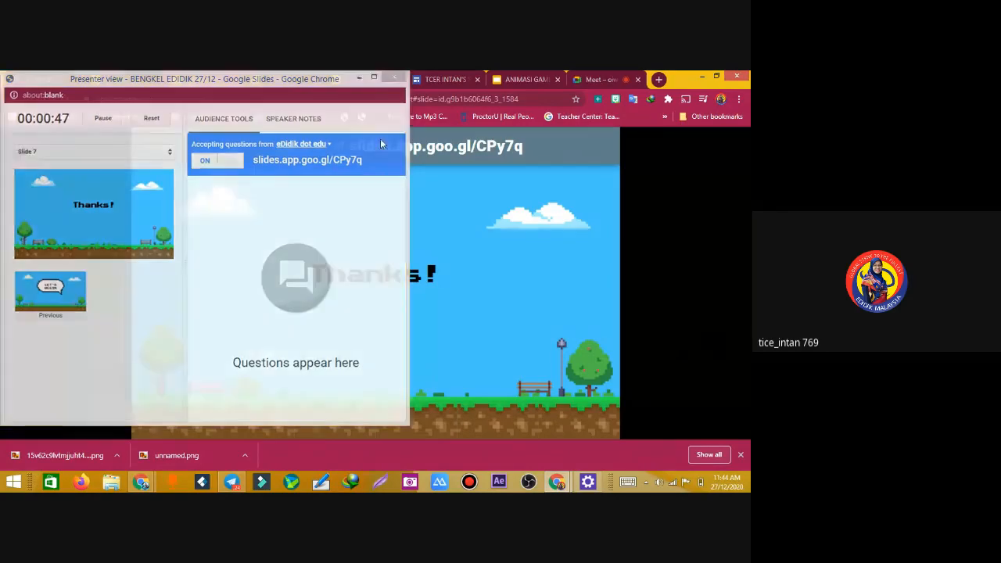
Check the embedded space animation in the Google Sites page, return to the workshop slides and end the presentation
{"action": "left_click", "coordinate": [443, 80]}
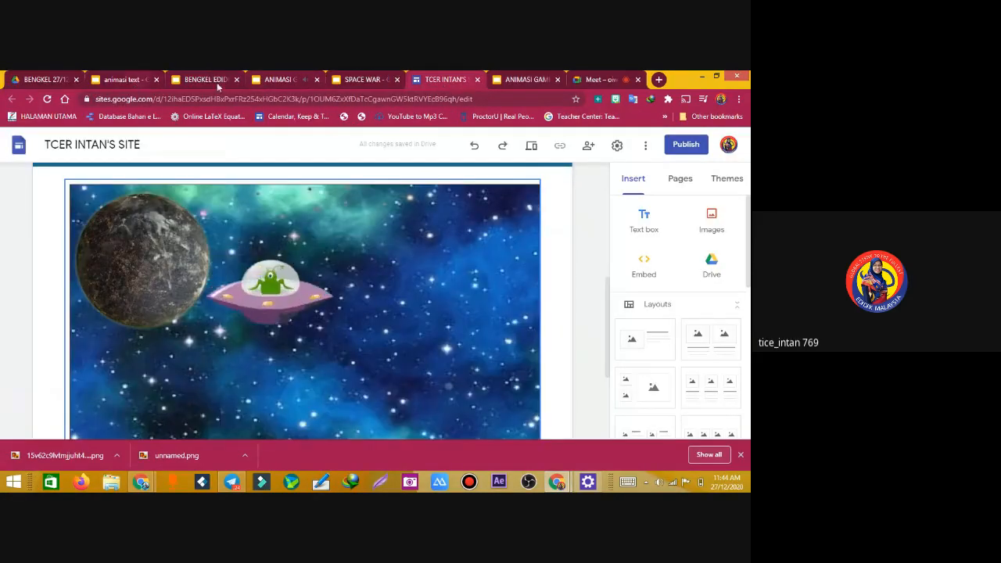
{"action": "left_click", "coordinate": [219, 80]}
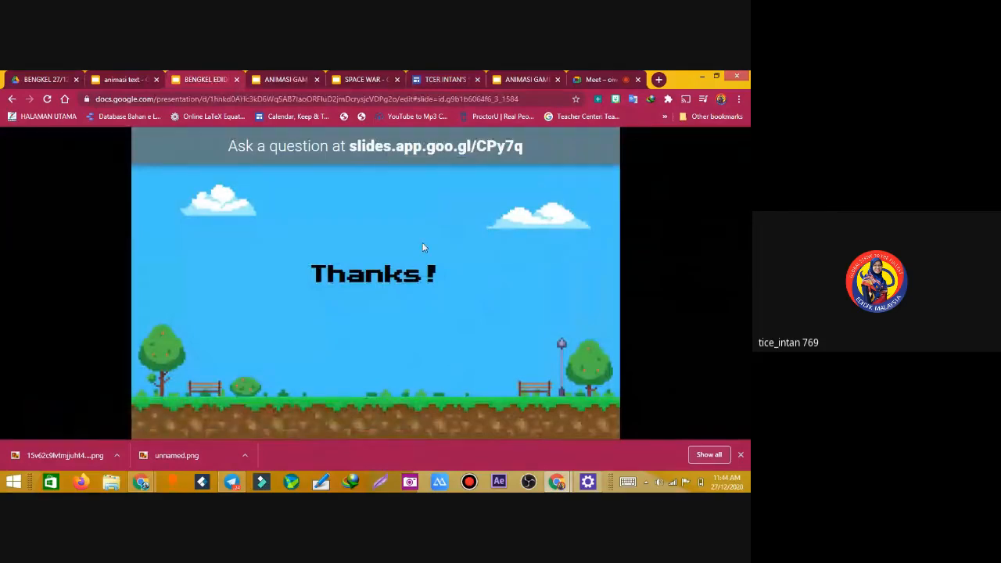
{"action": "key", "text": "Escape"}
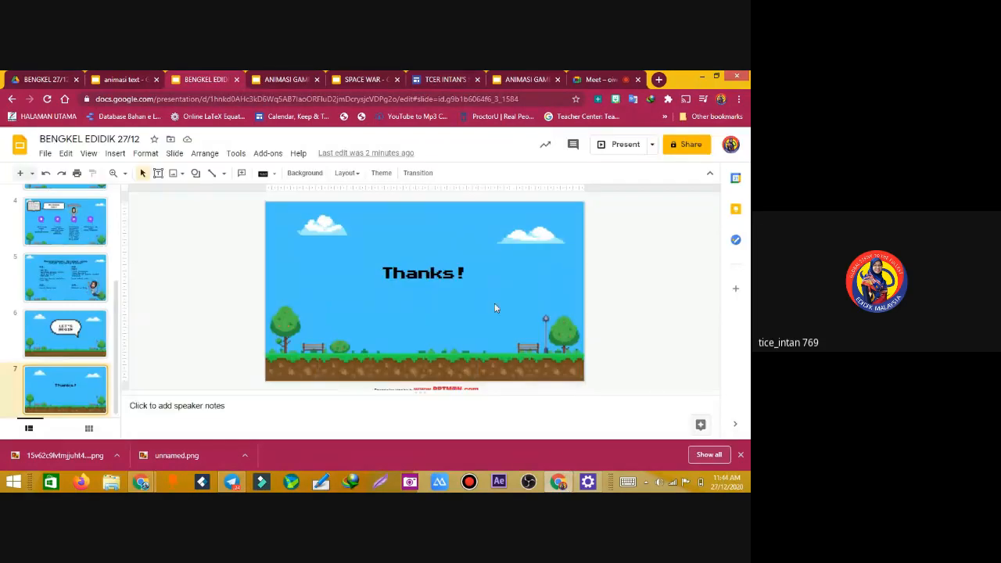
Look at slide 4, "Animasi Text", and go back to slide 2, "PADA AKHIR BENGKEL"
{"action": "left_click", "coordinate": [44, 233]}
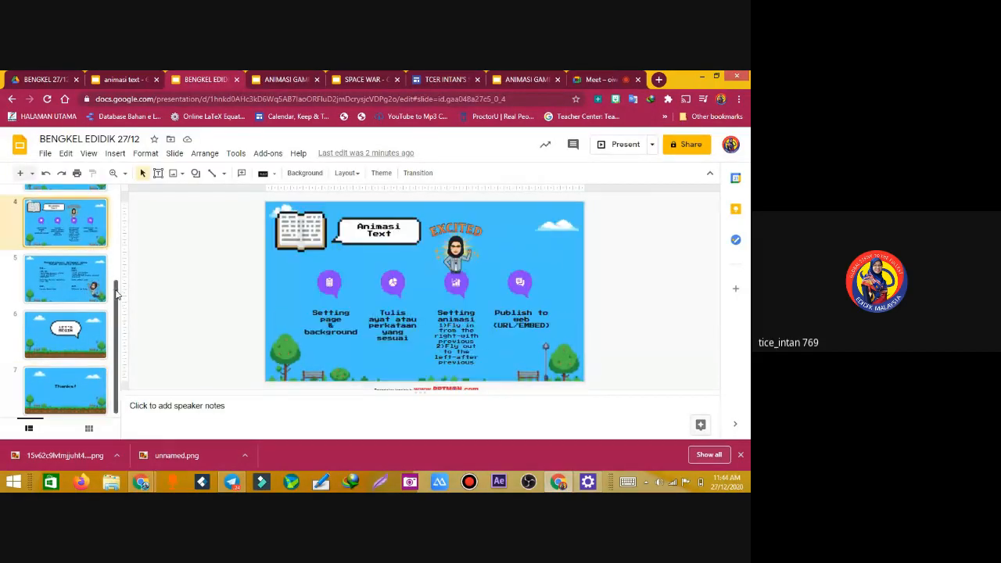
{"action": "scroll", "coordinate": [116, 293], "scroll_direction": "up", "scroll_amount": 5}
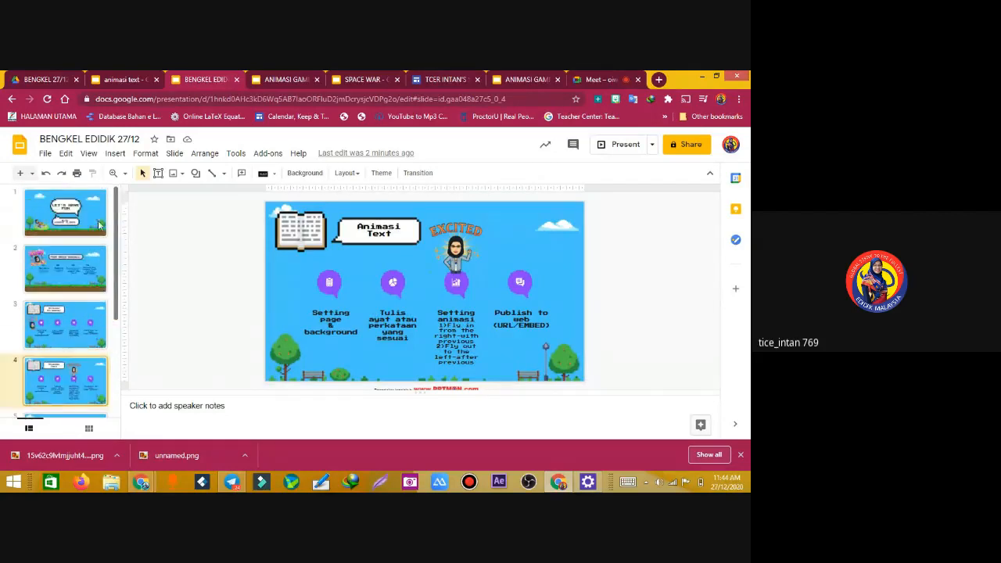
{"action": "left_click", "coordinate": [70, 274]}
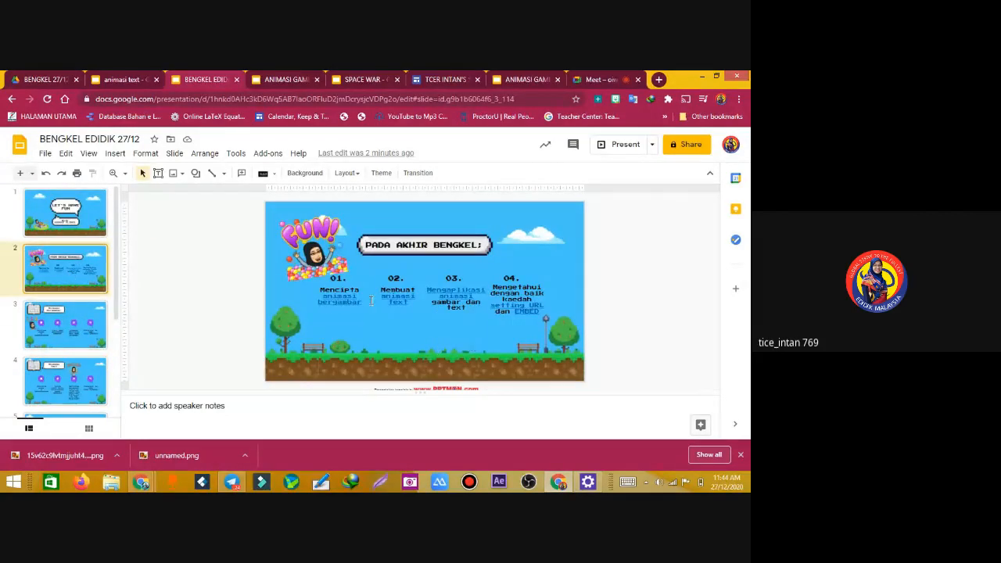